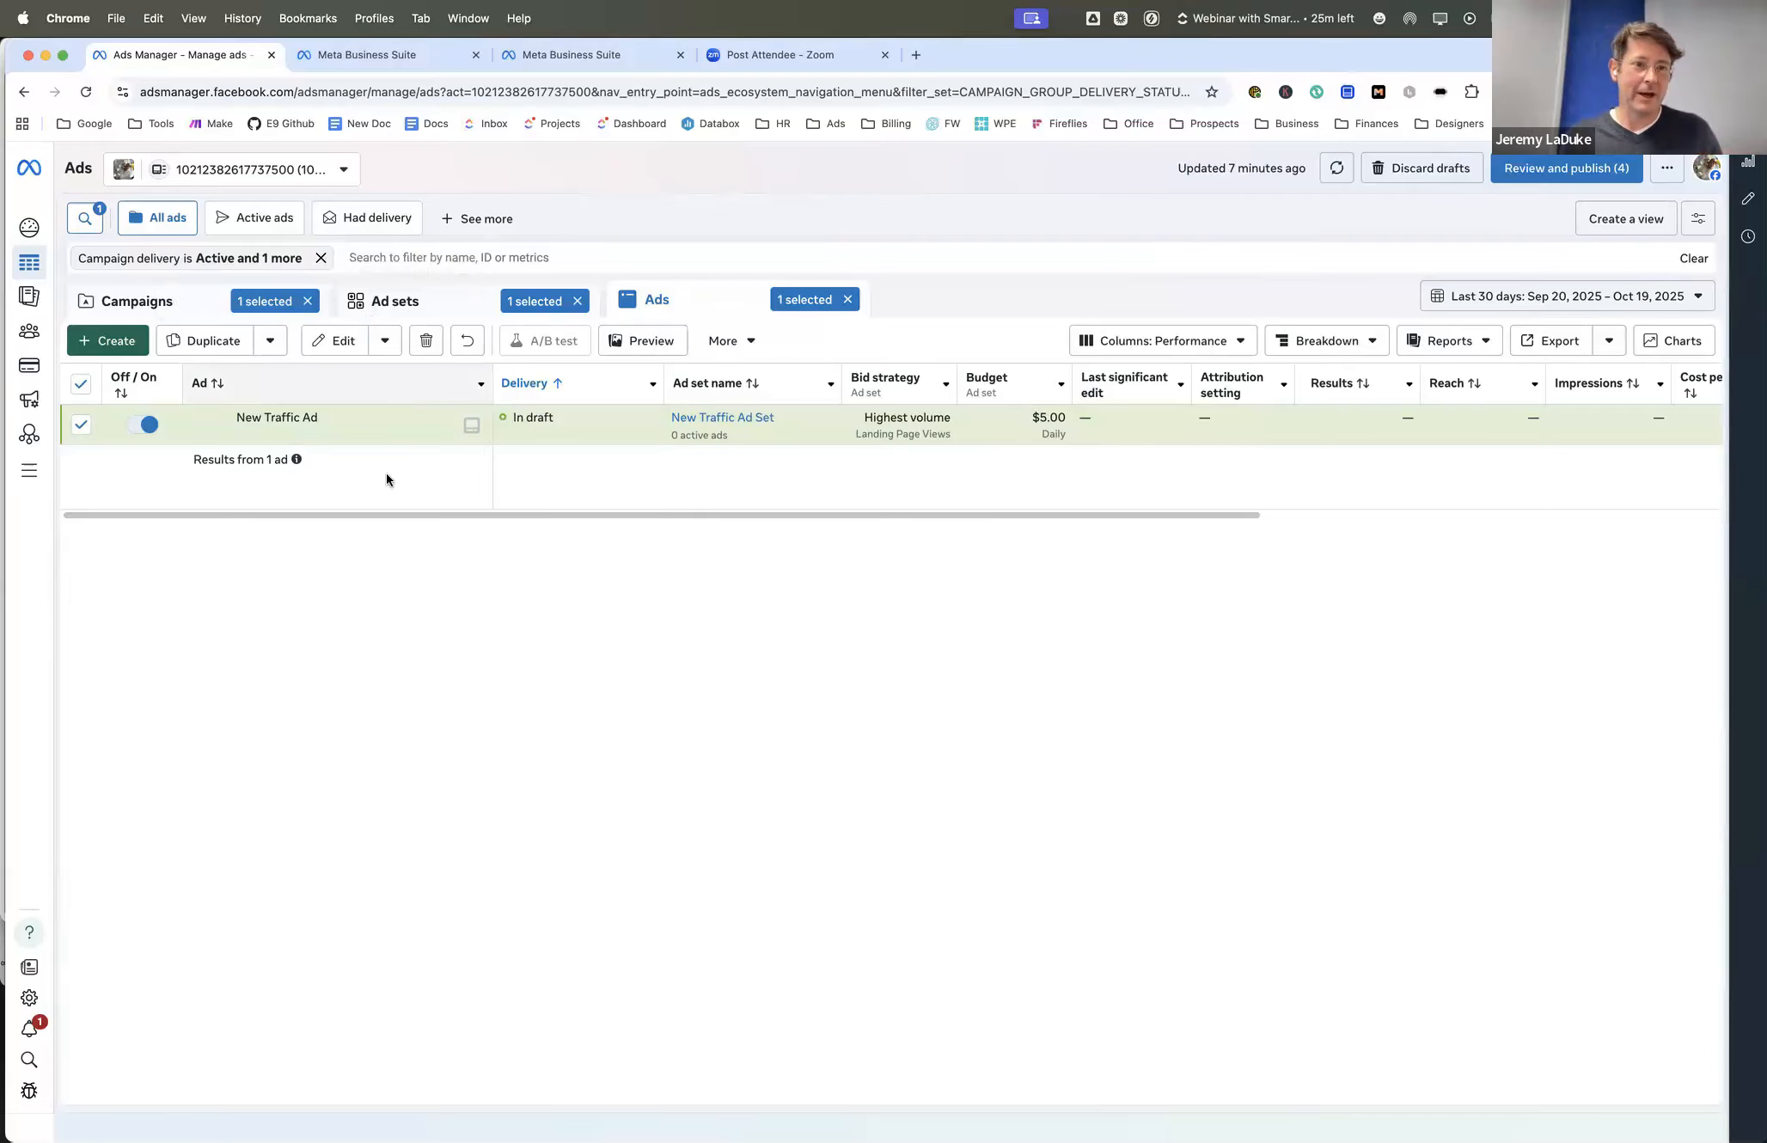
mouse_move(317, 445)
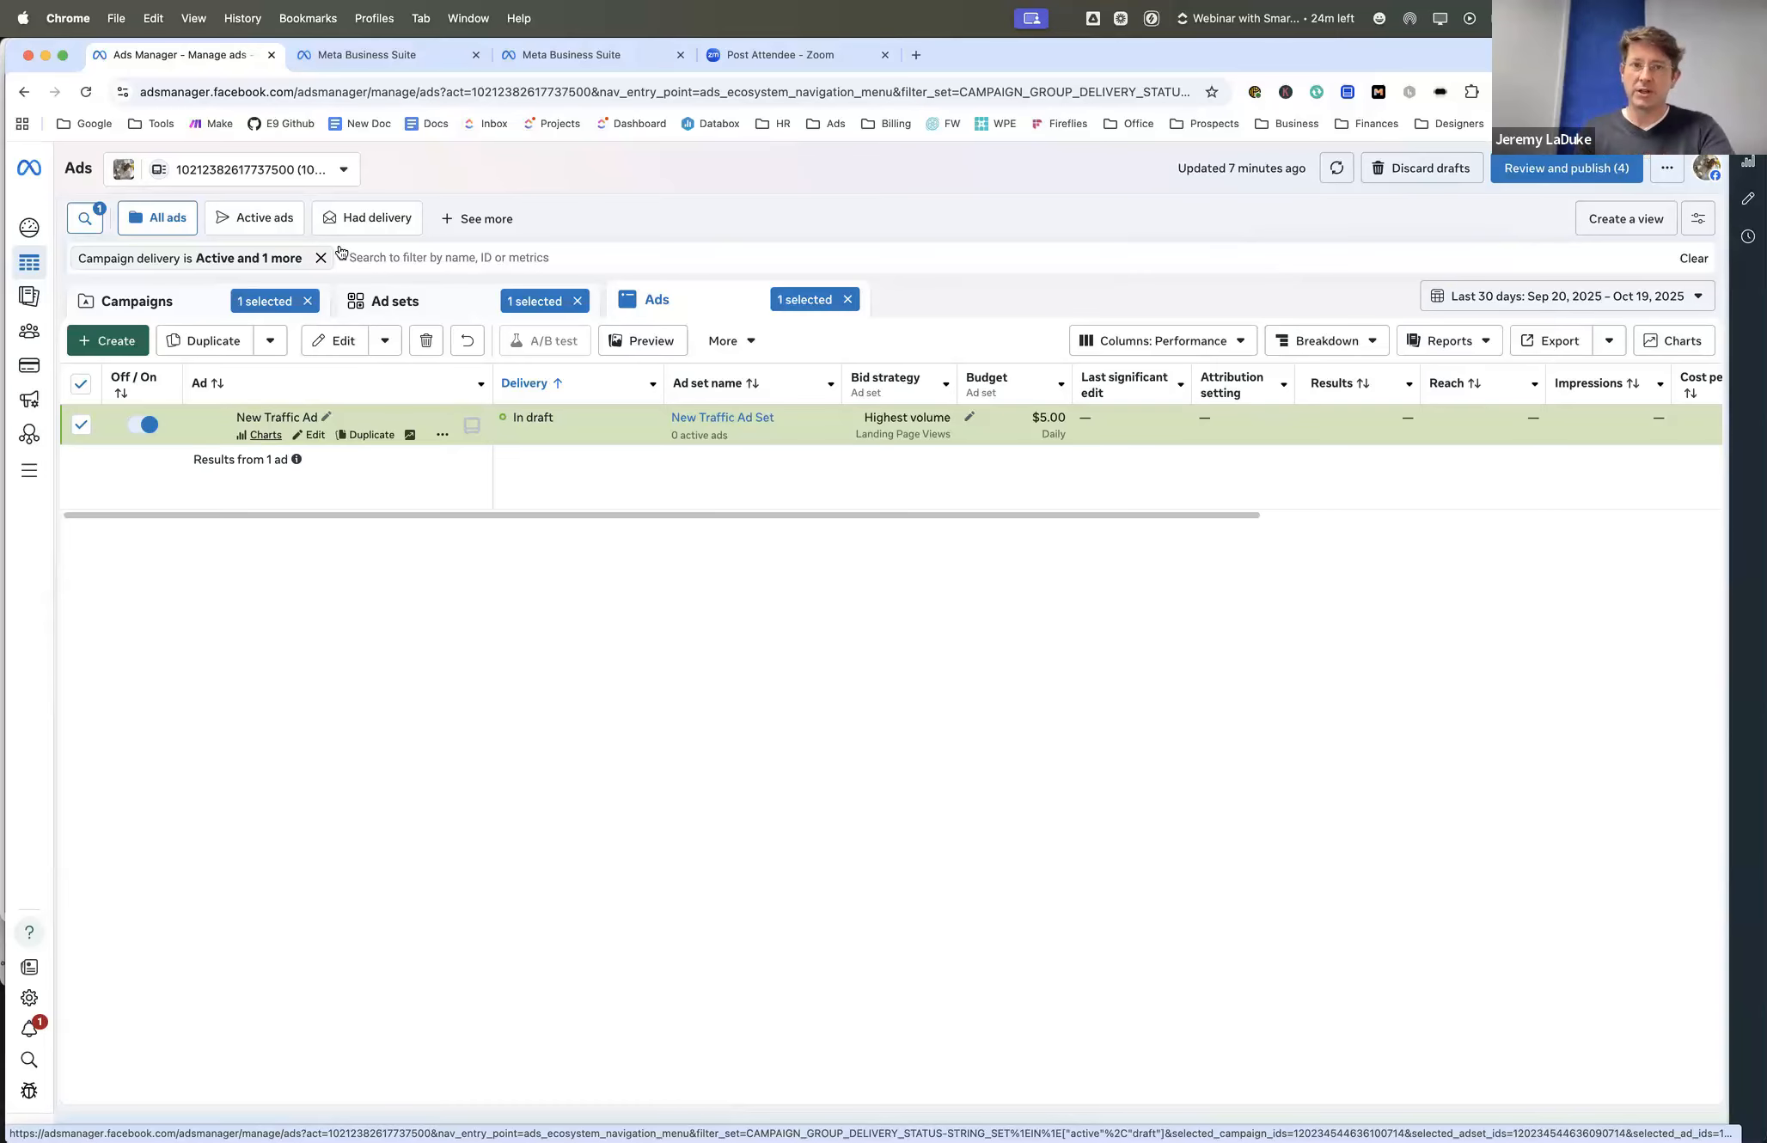
click(581, 55)
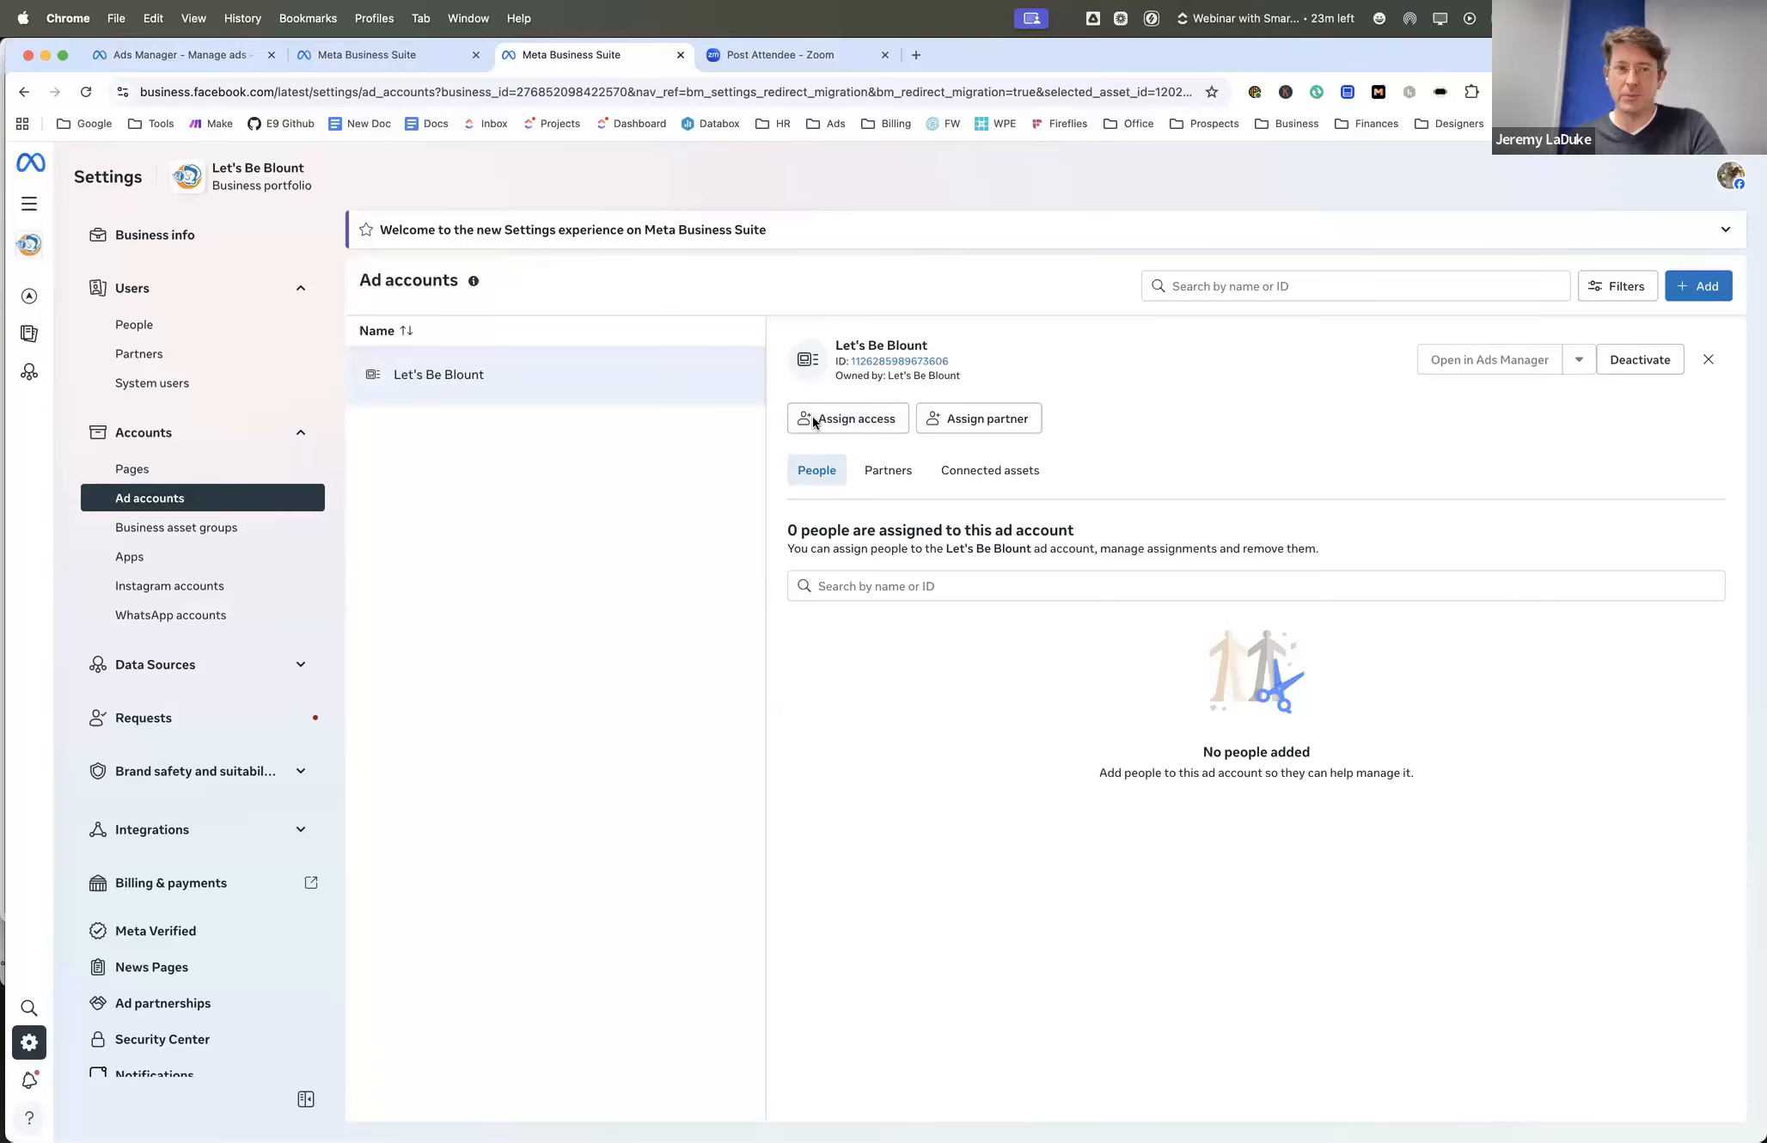
click(194, 55)
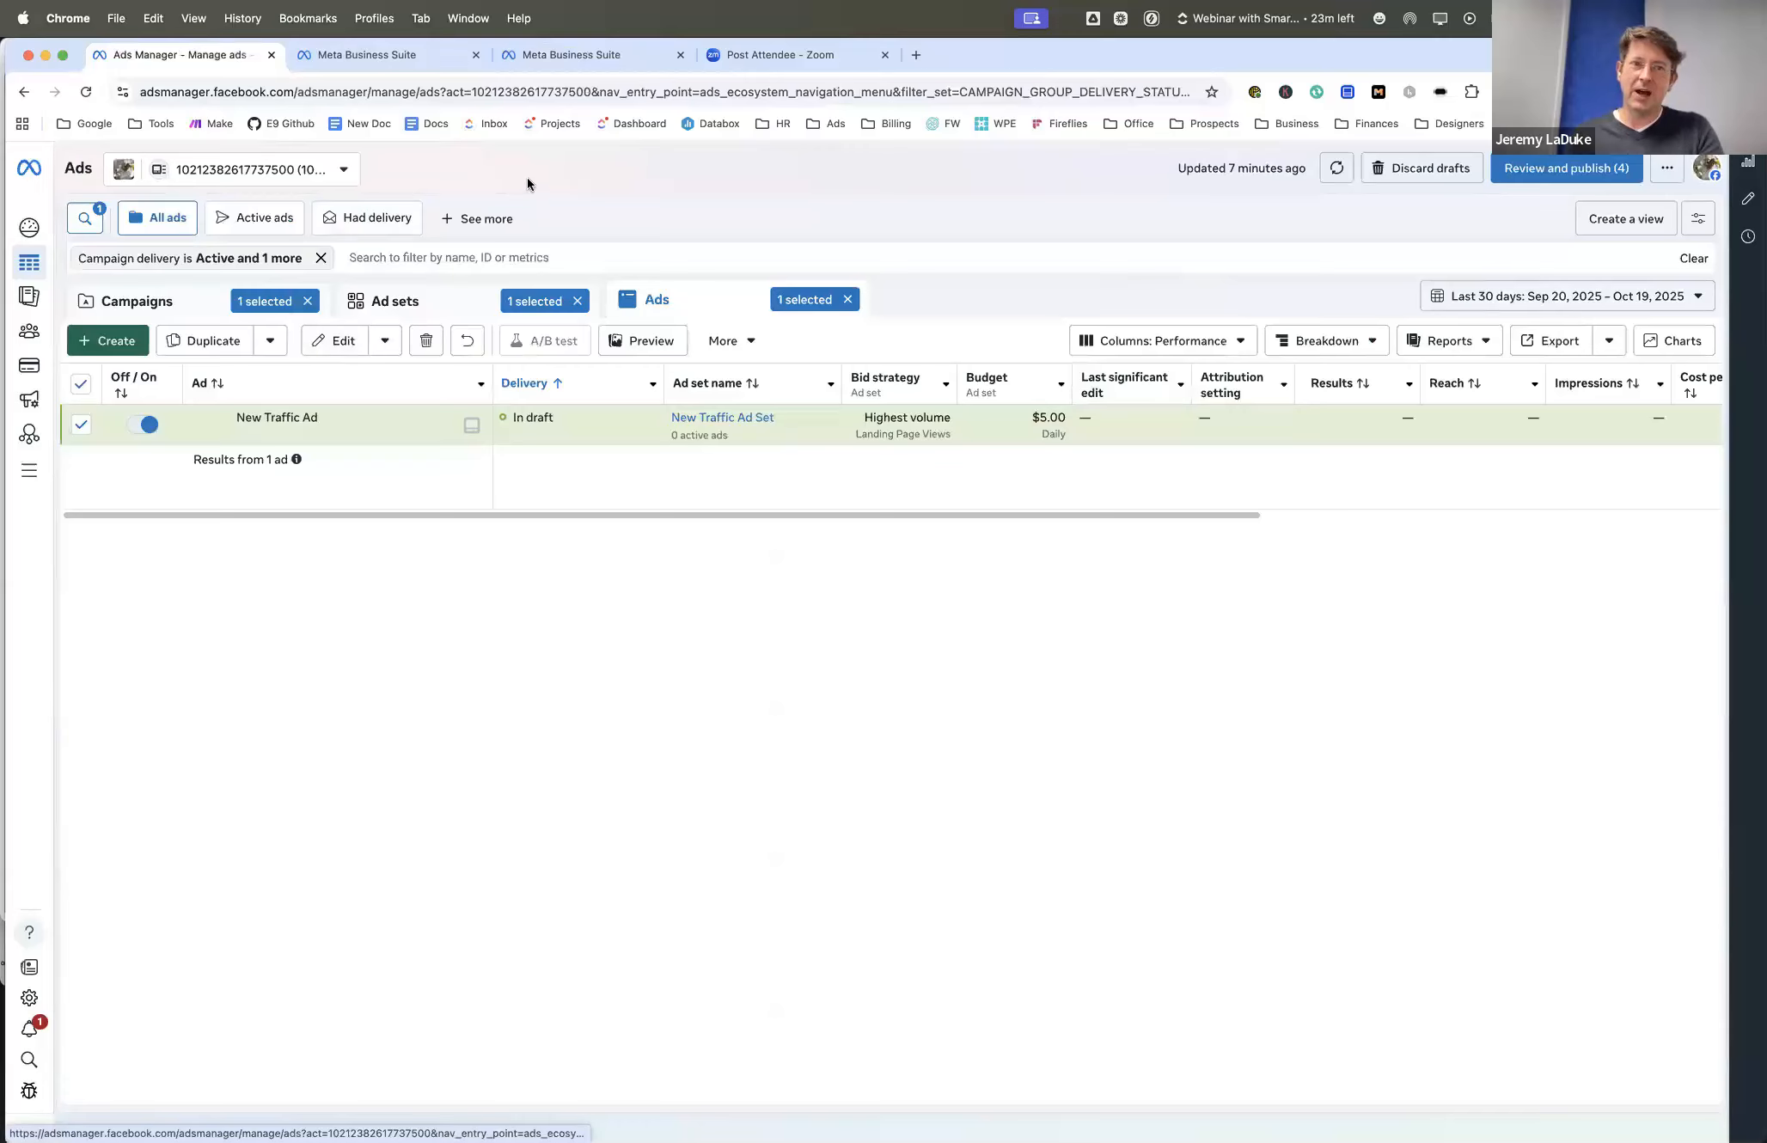
- Create a new campaign with the Auction buying type, the Traffic objective and the manual traffic campaign setup
click(174, 310)
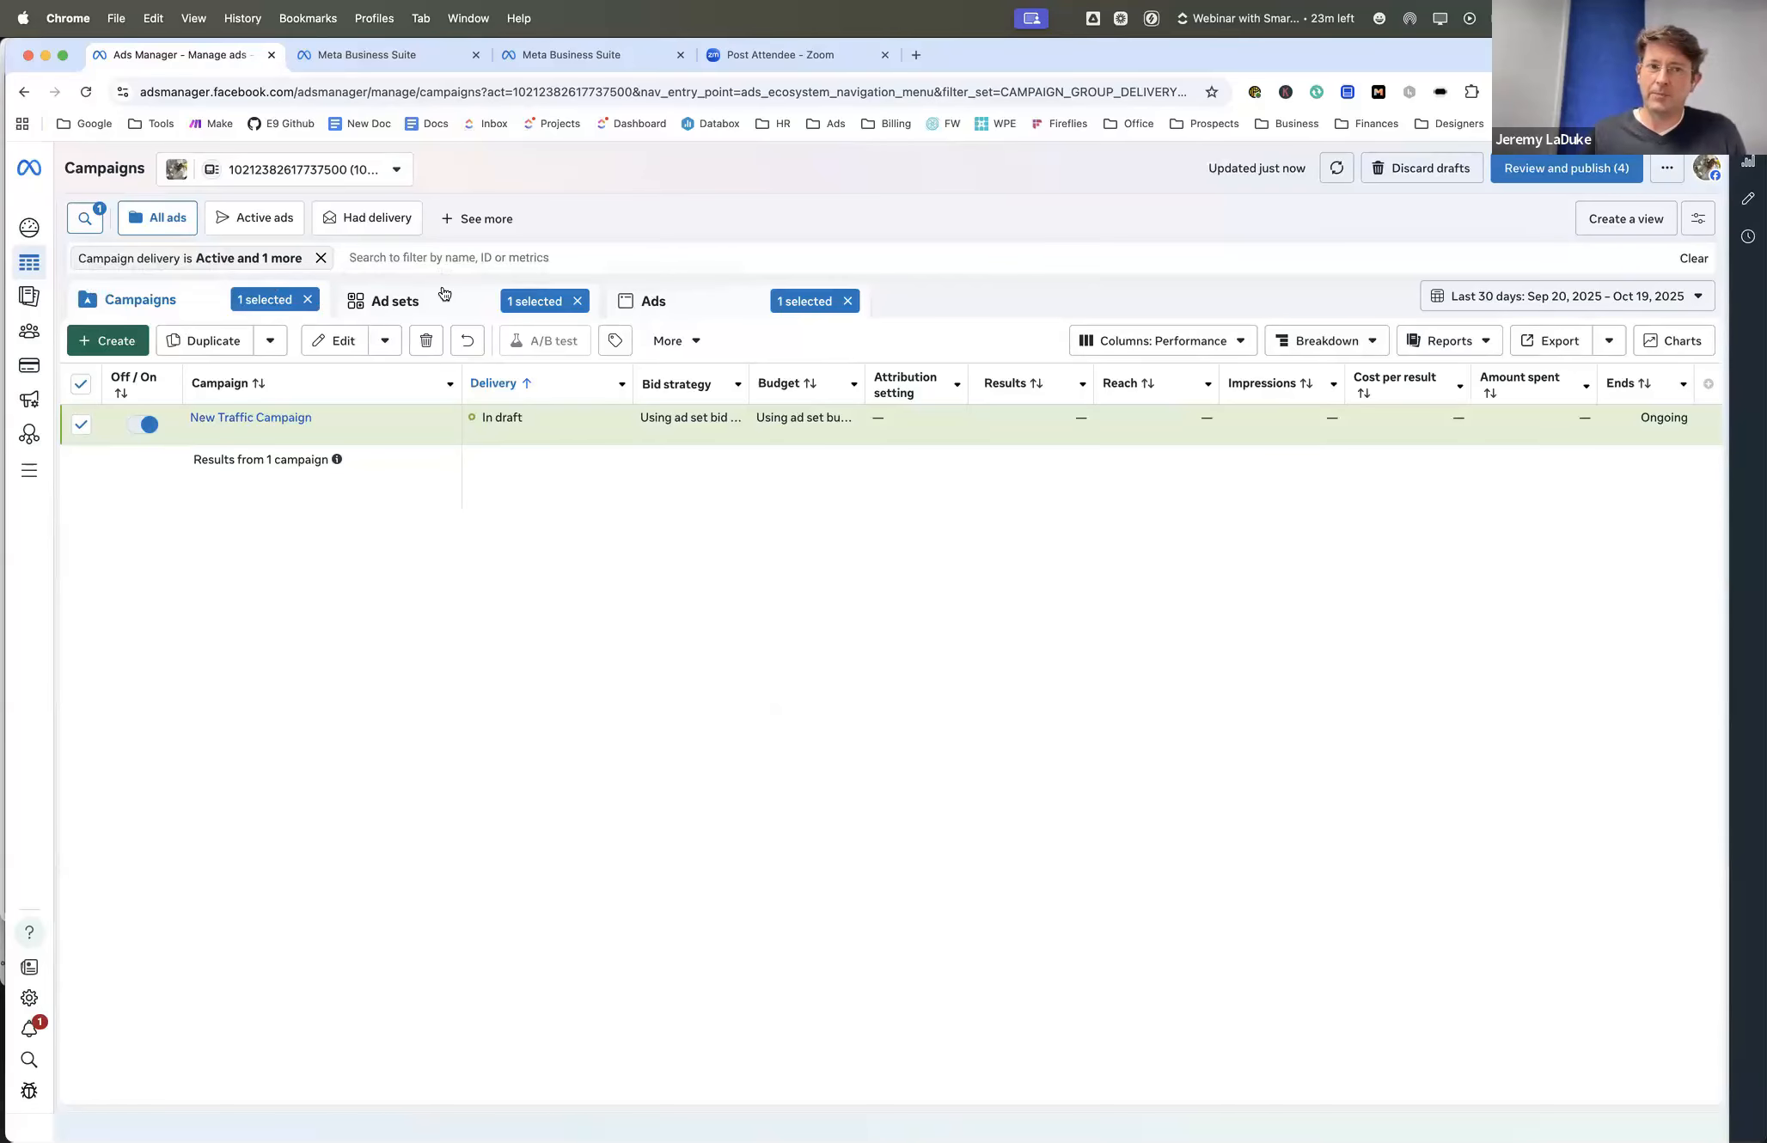
click(101, 342)
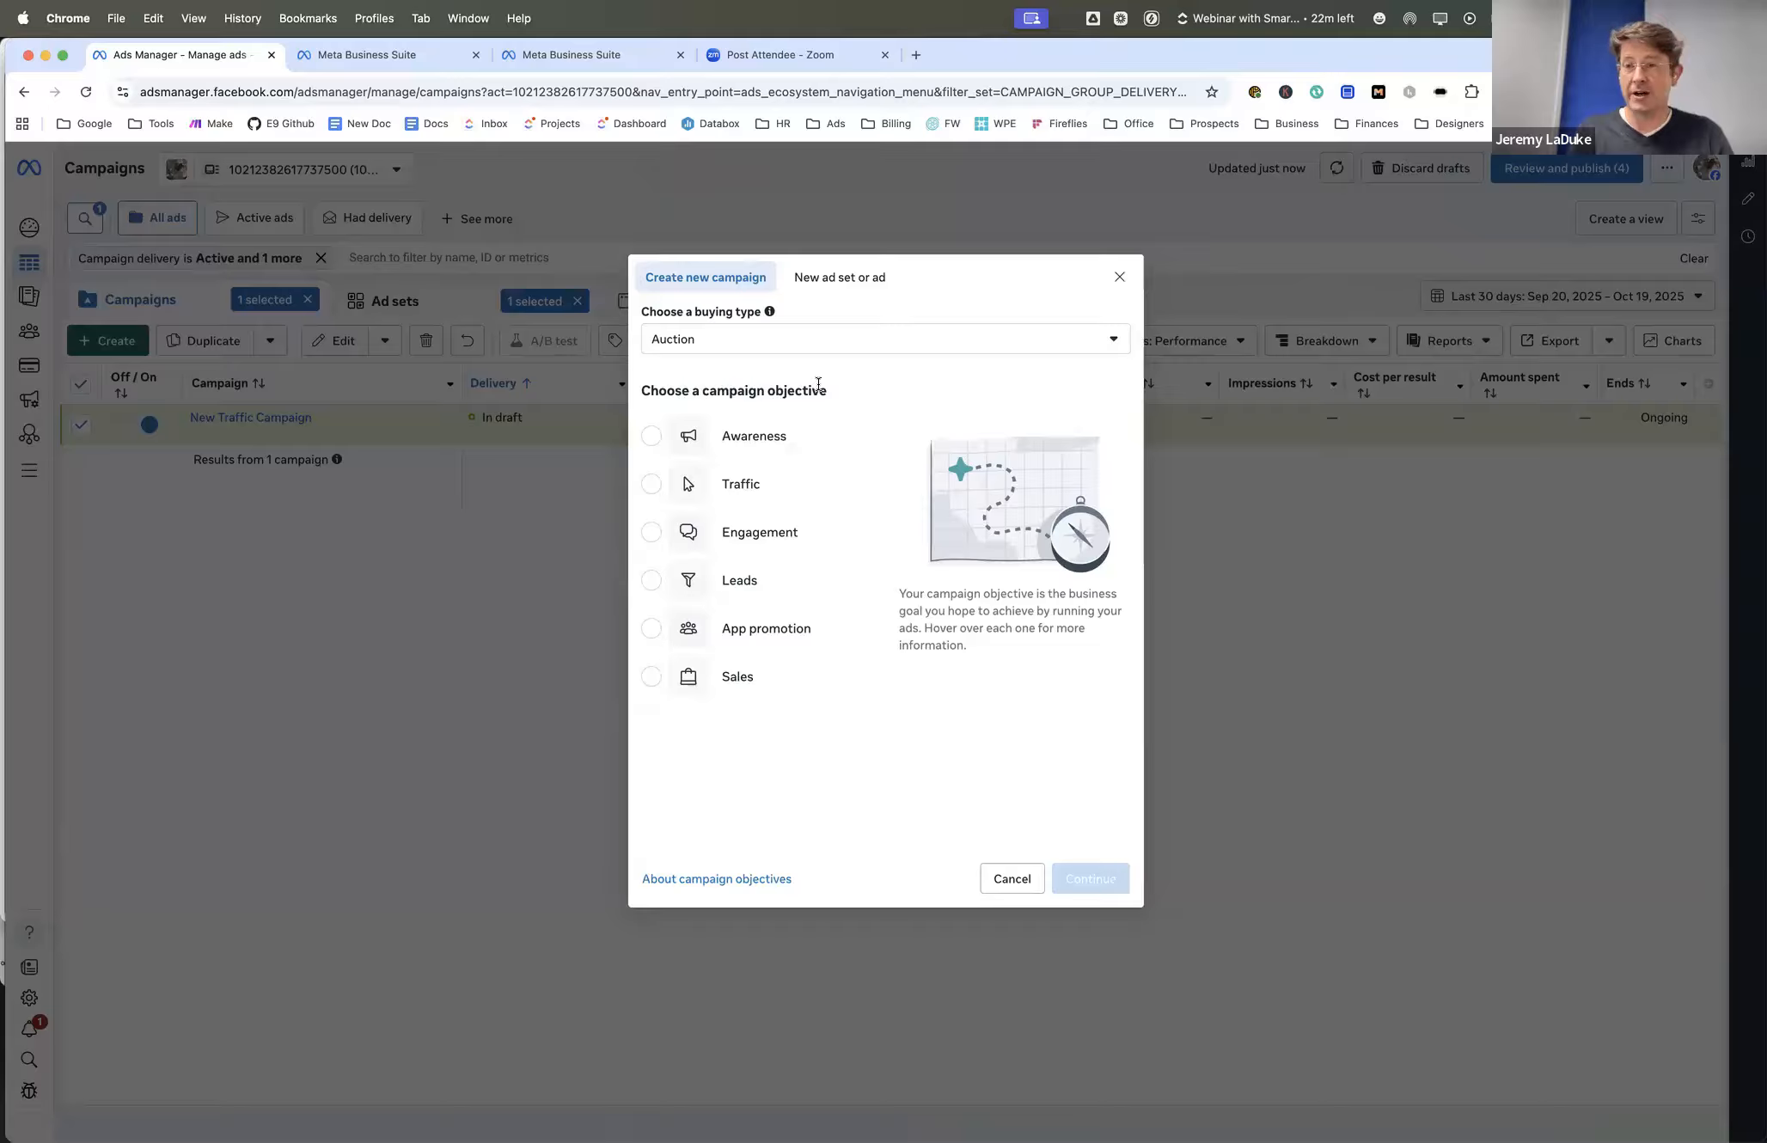
mouse_move(762, 421)
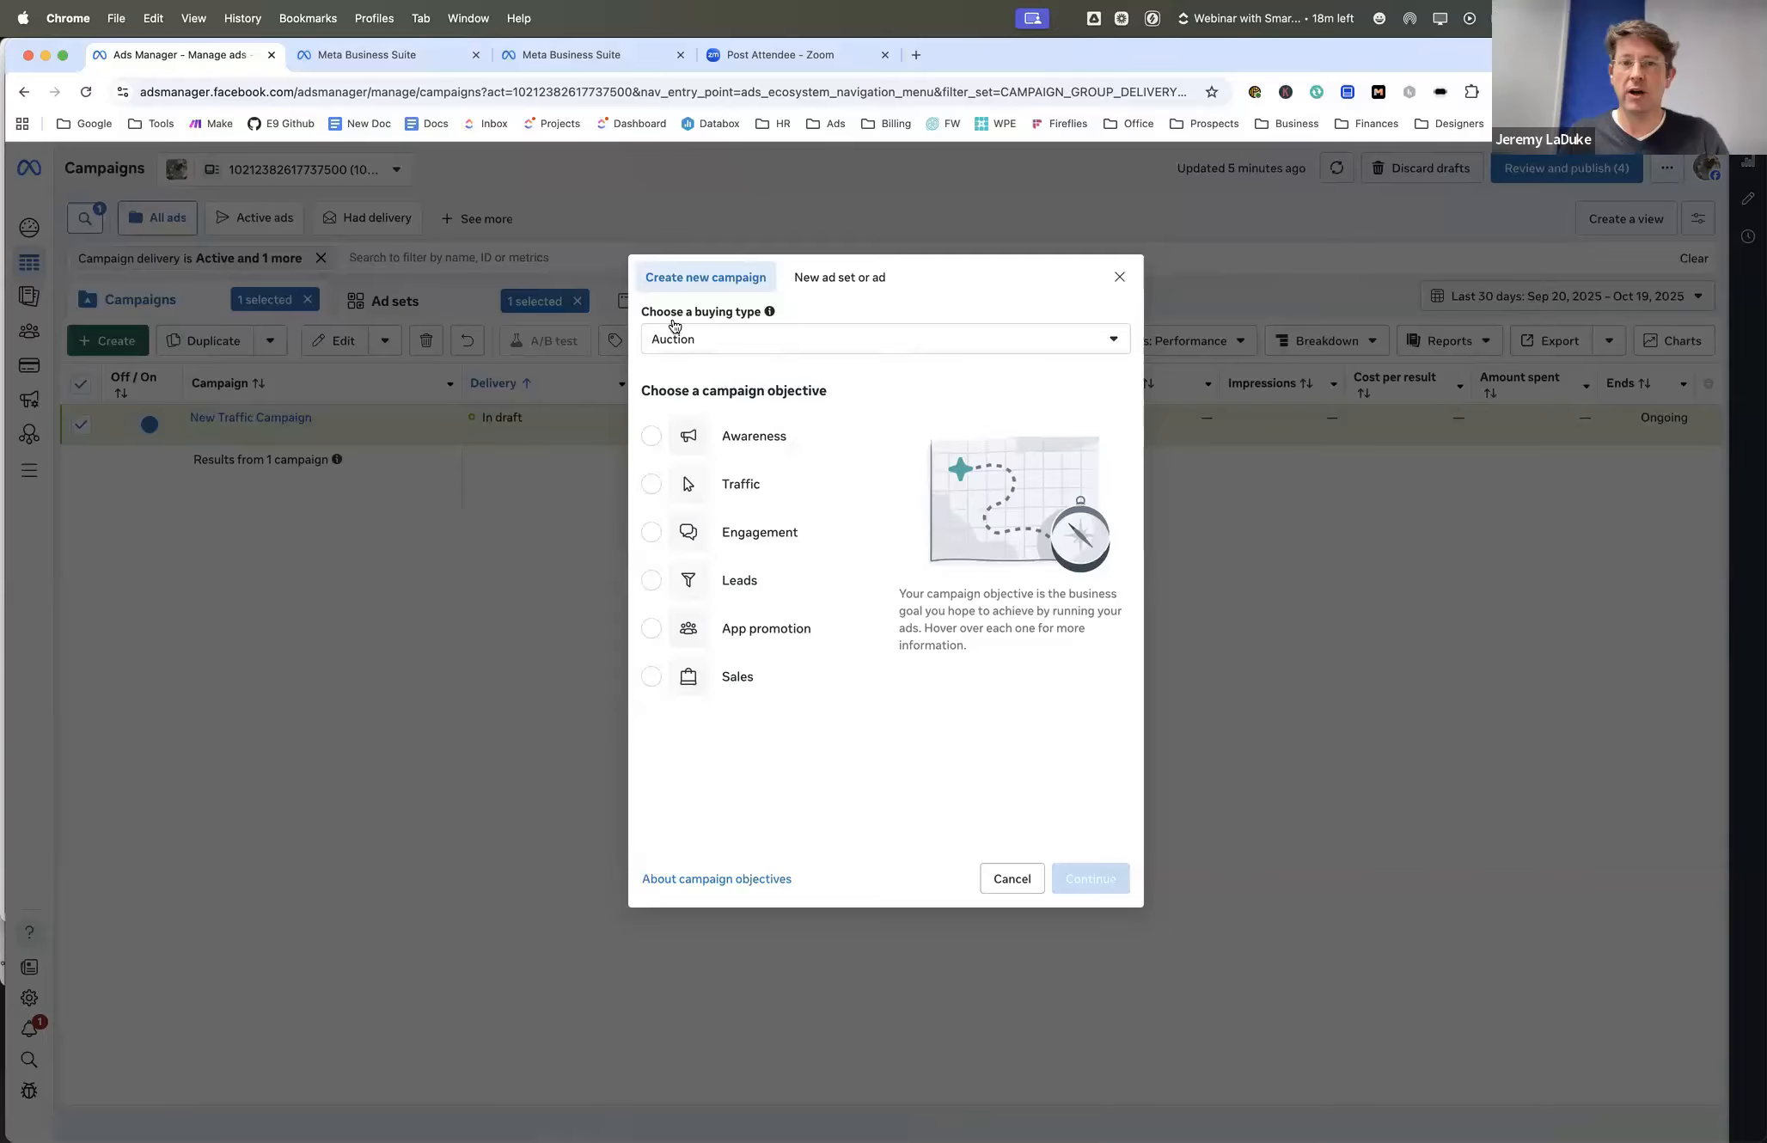
click(688, 343)
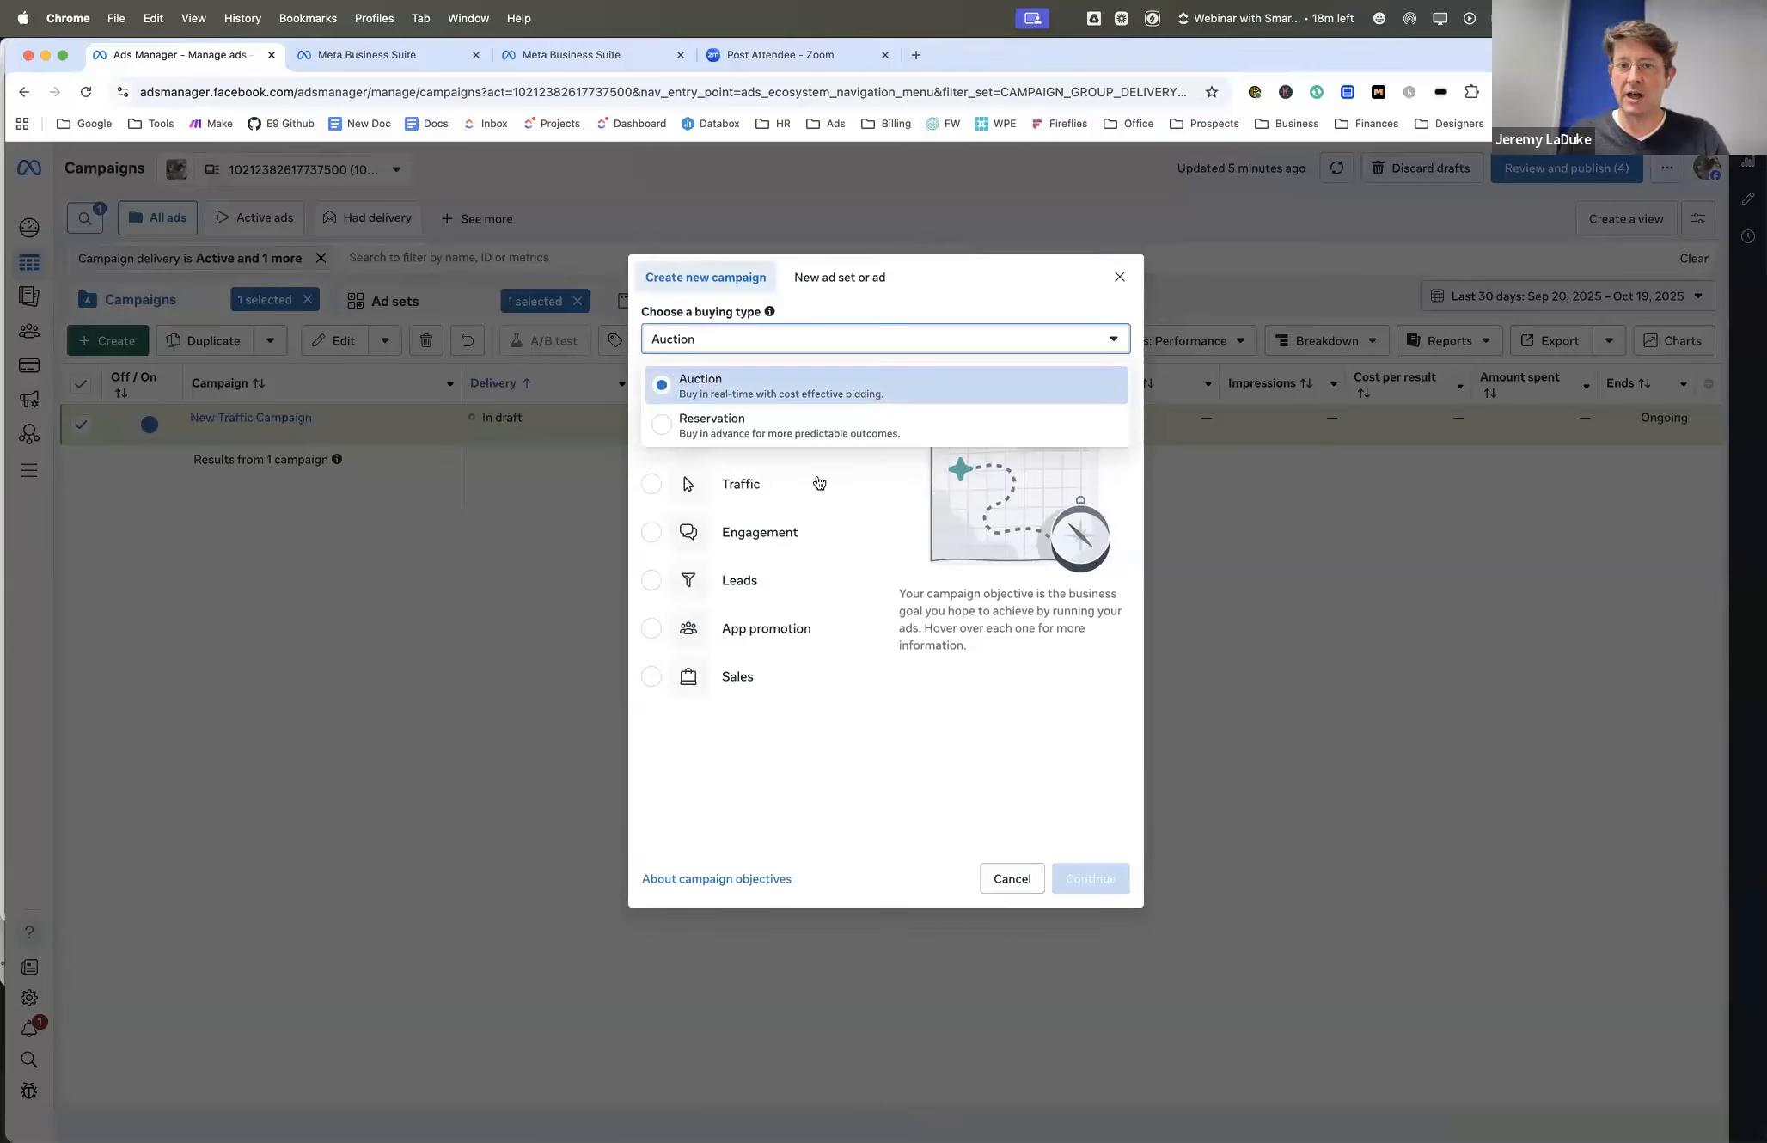
click(840, 344)
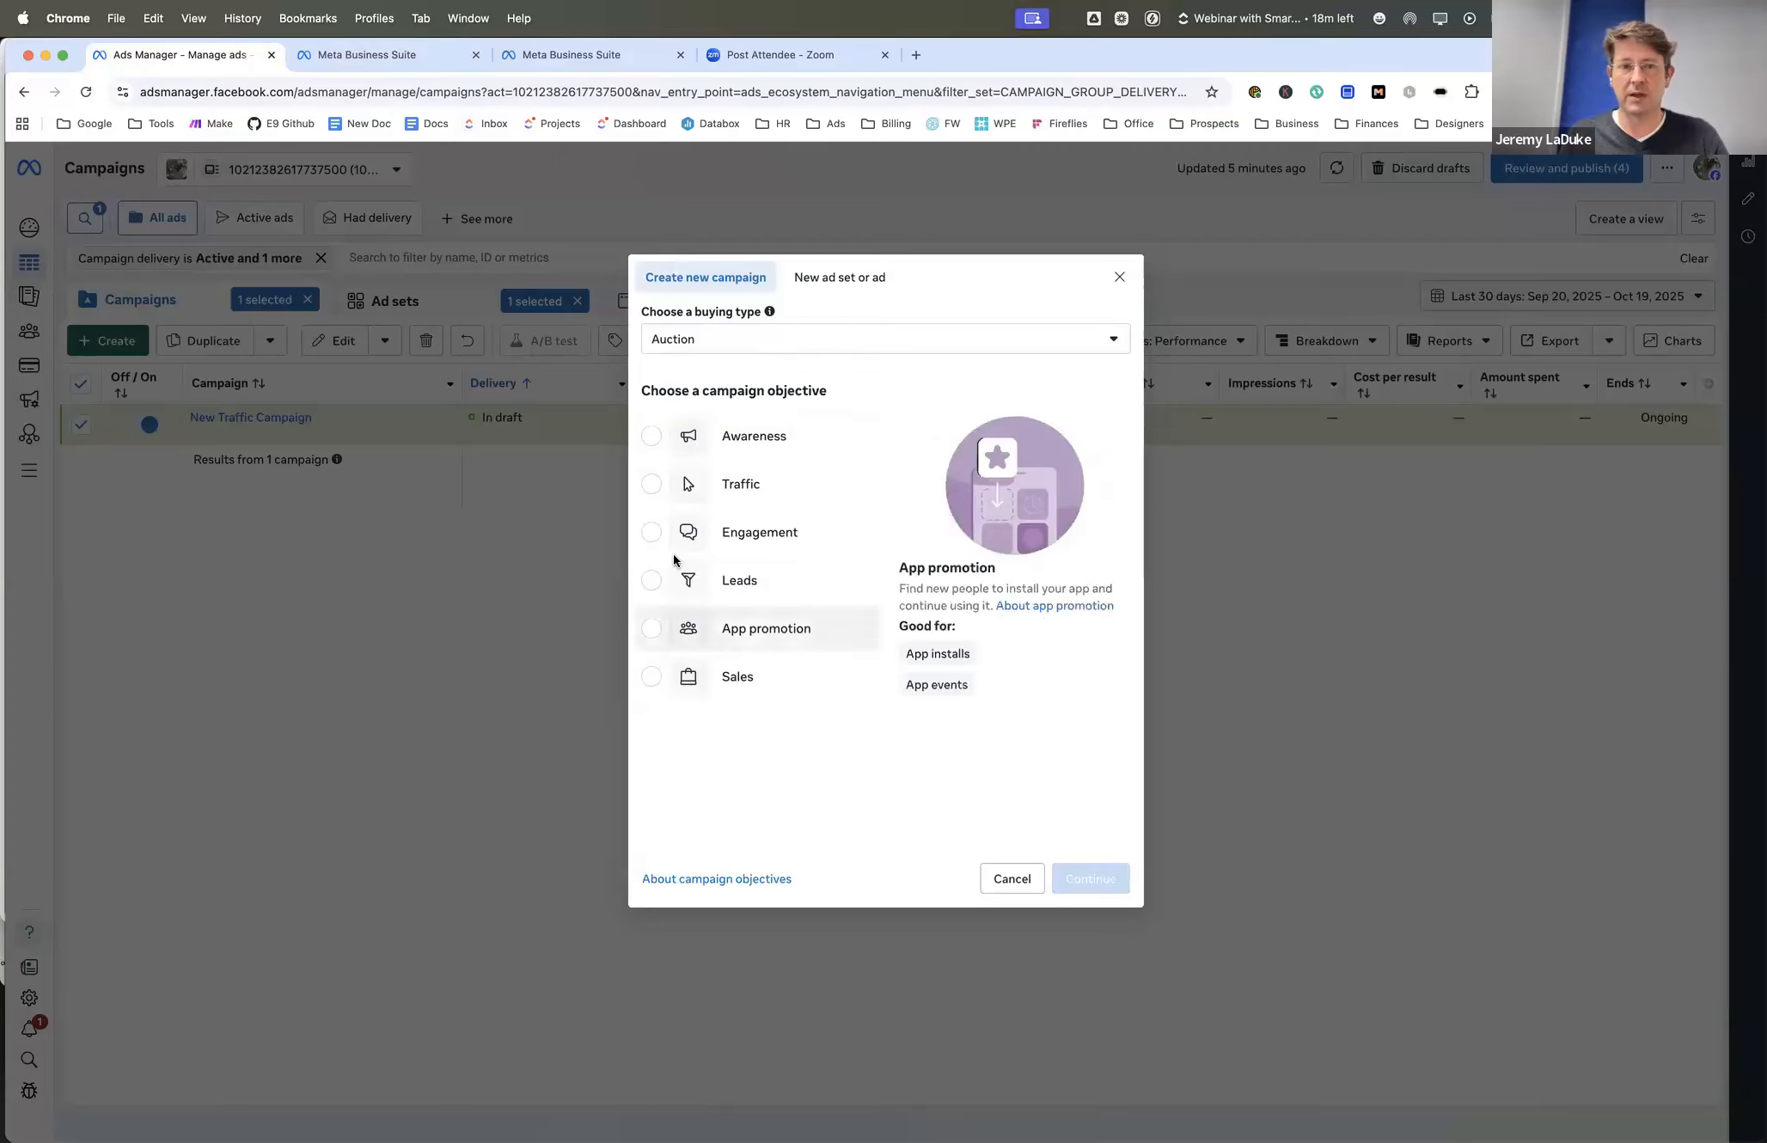
click(685, 481)
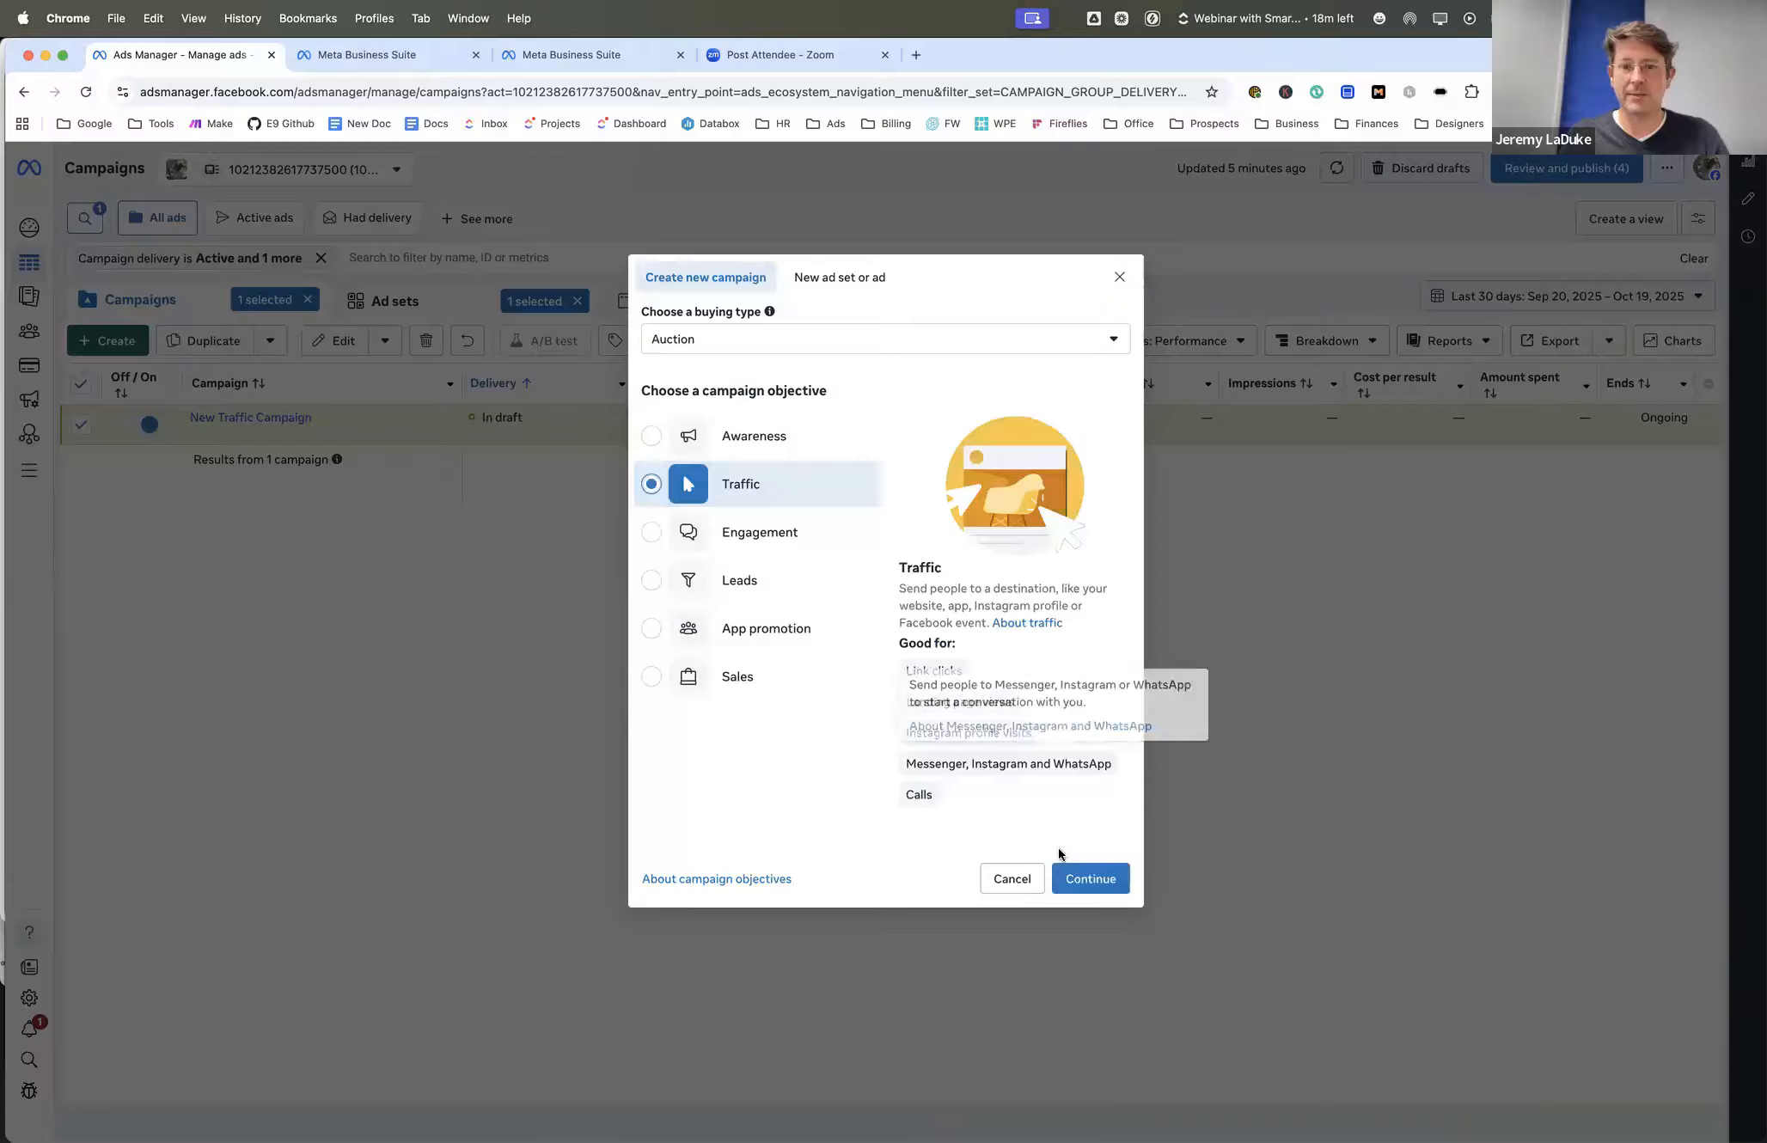
click(1090, 879)
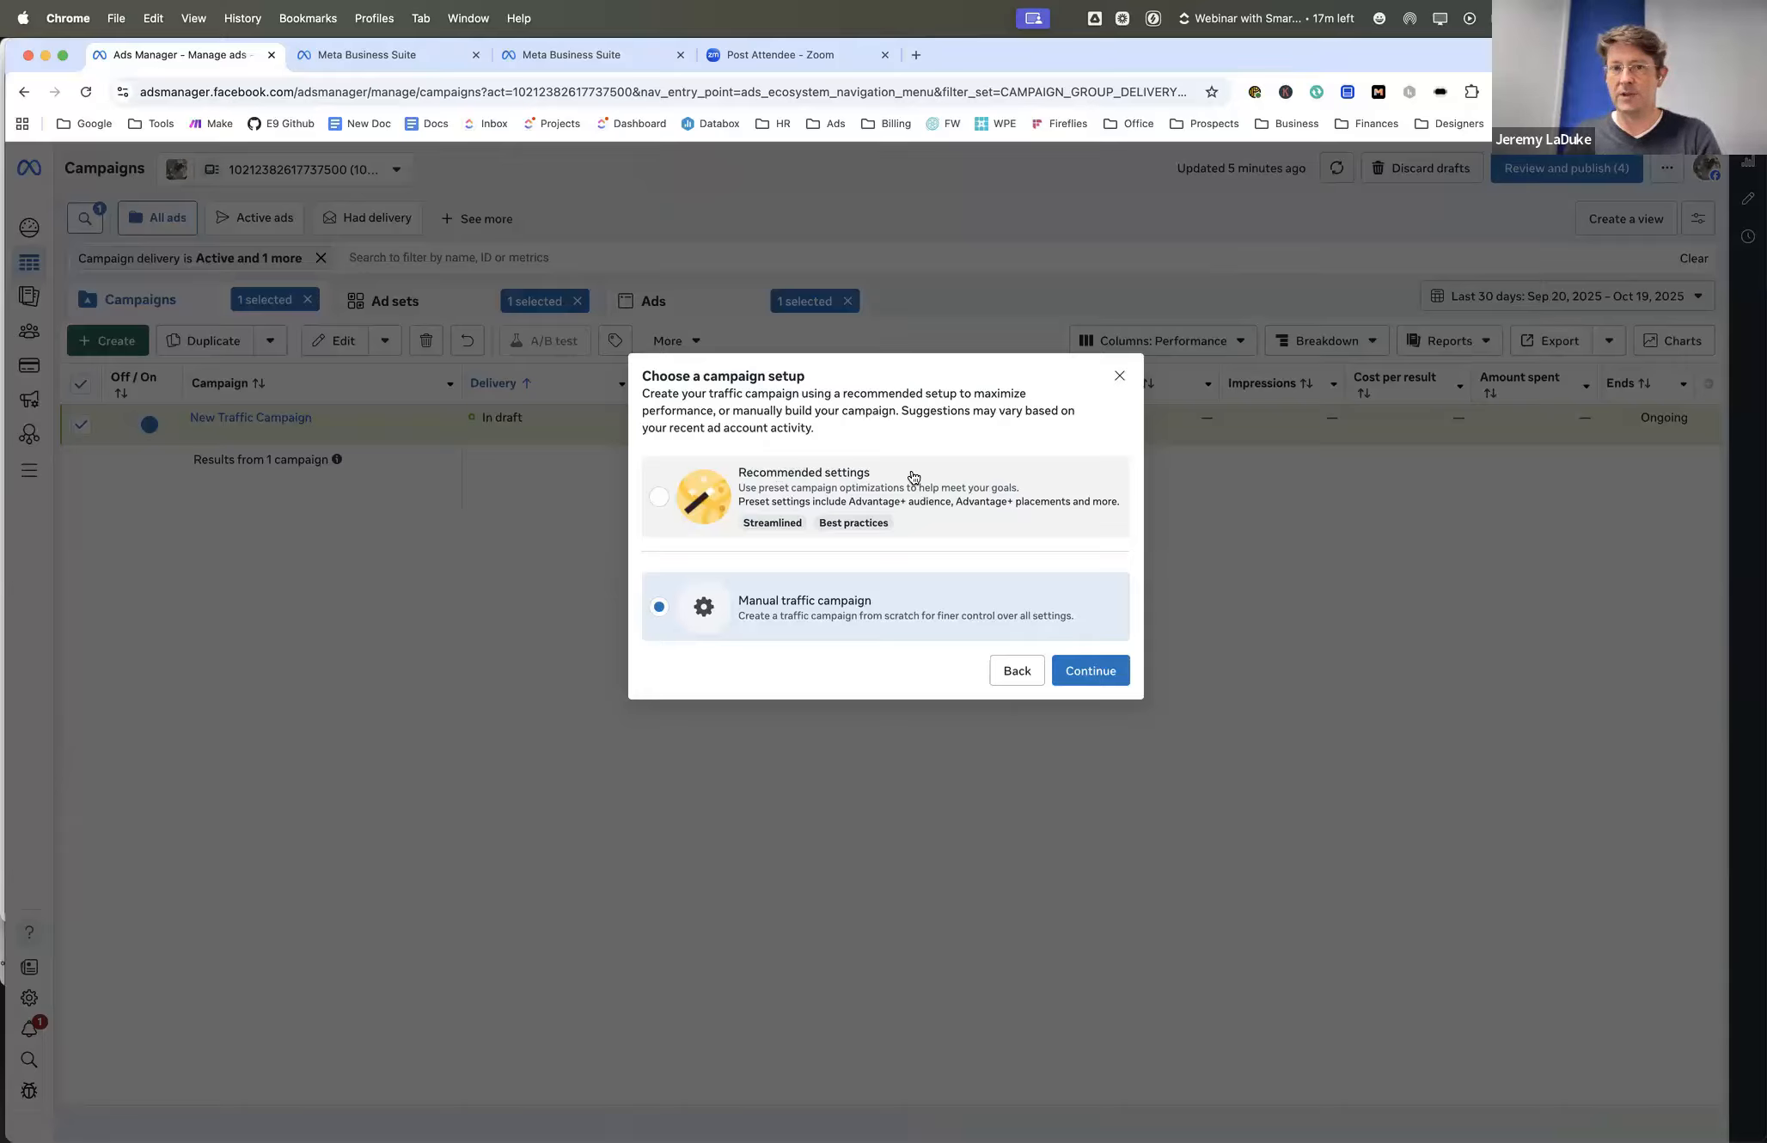
click(1082, 667)
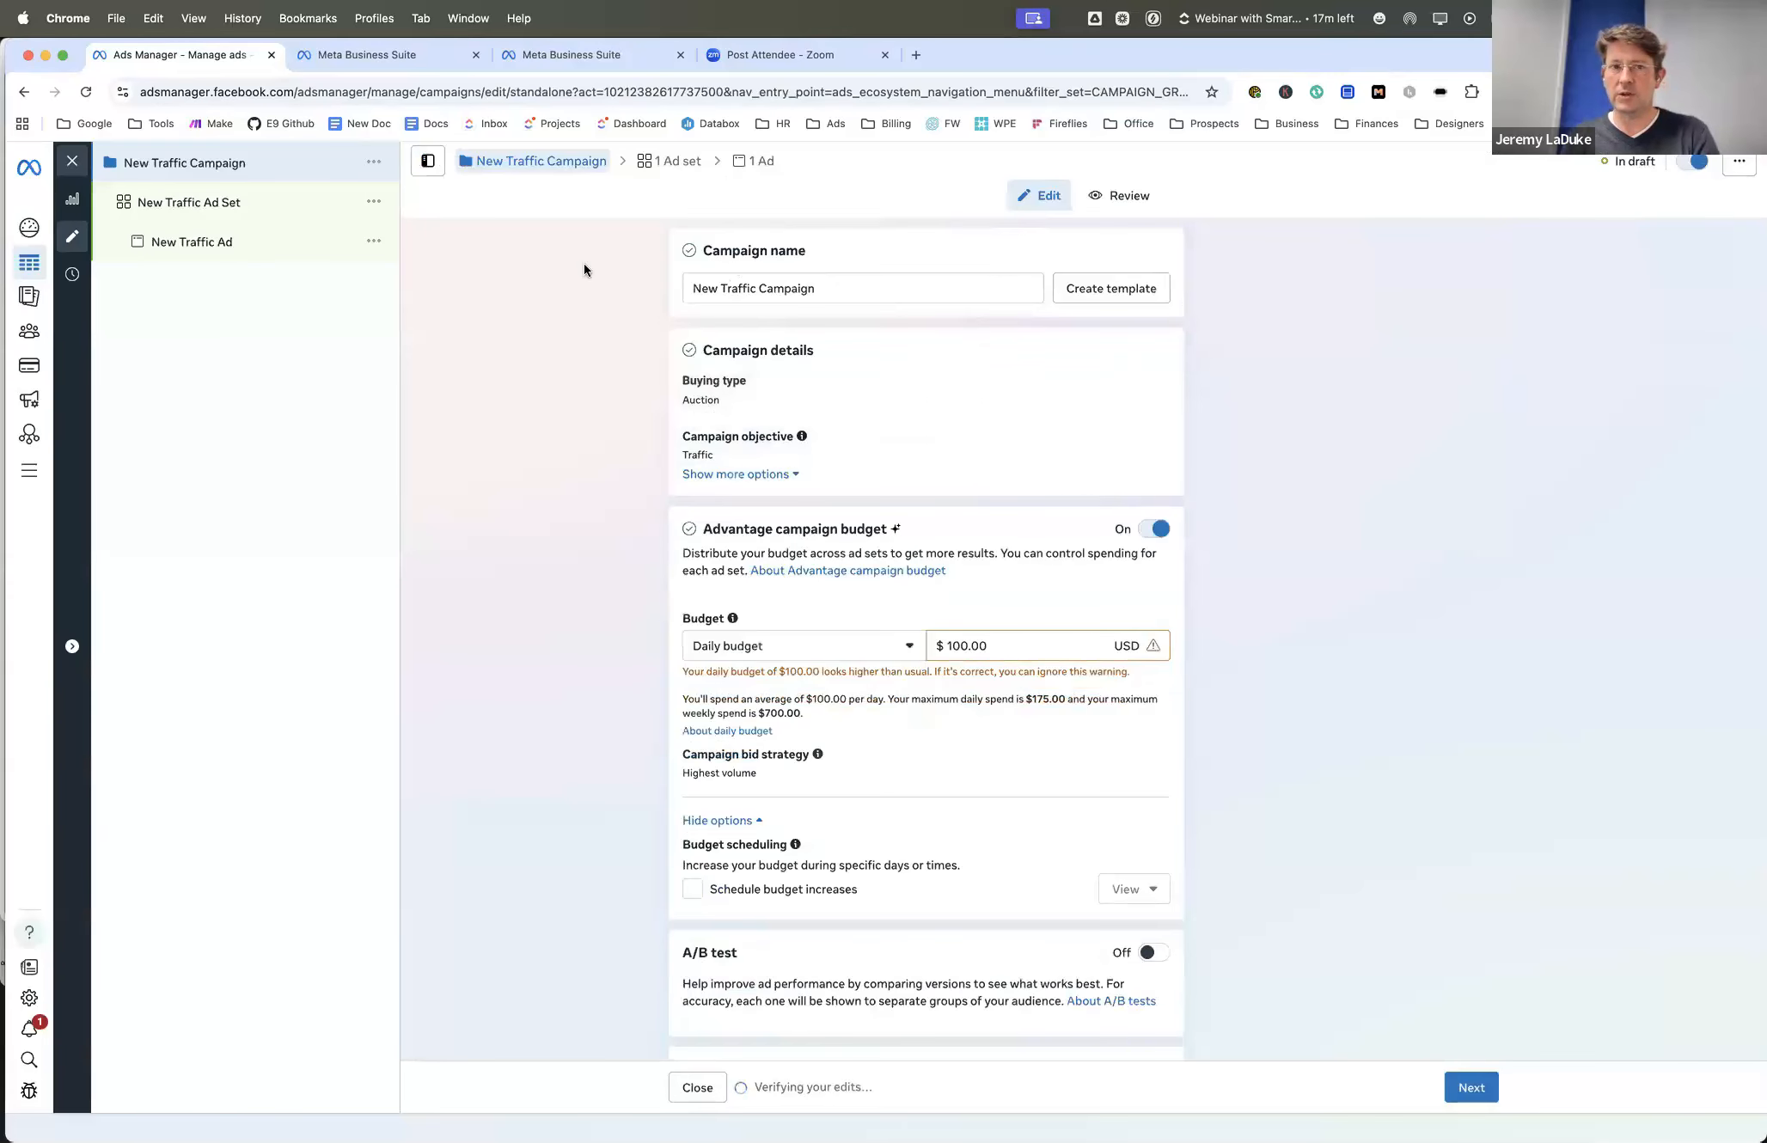
- Set the daily budget of the new traffic campaign to $5.00
triple_click(790, 283)
triple_click(798, 290)
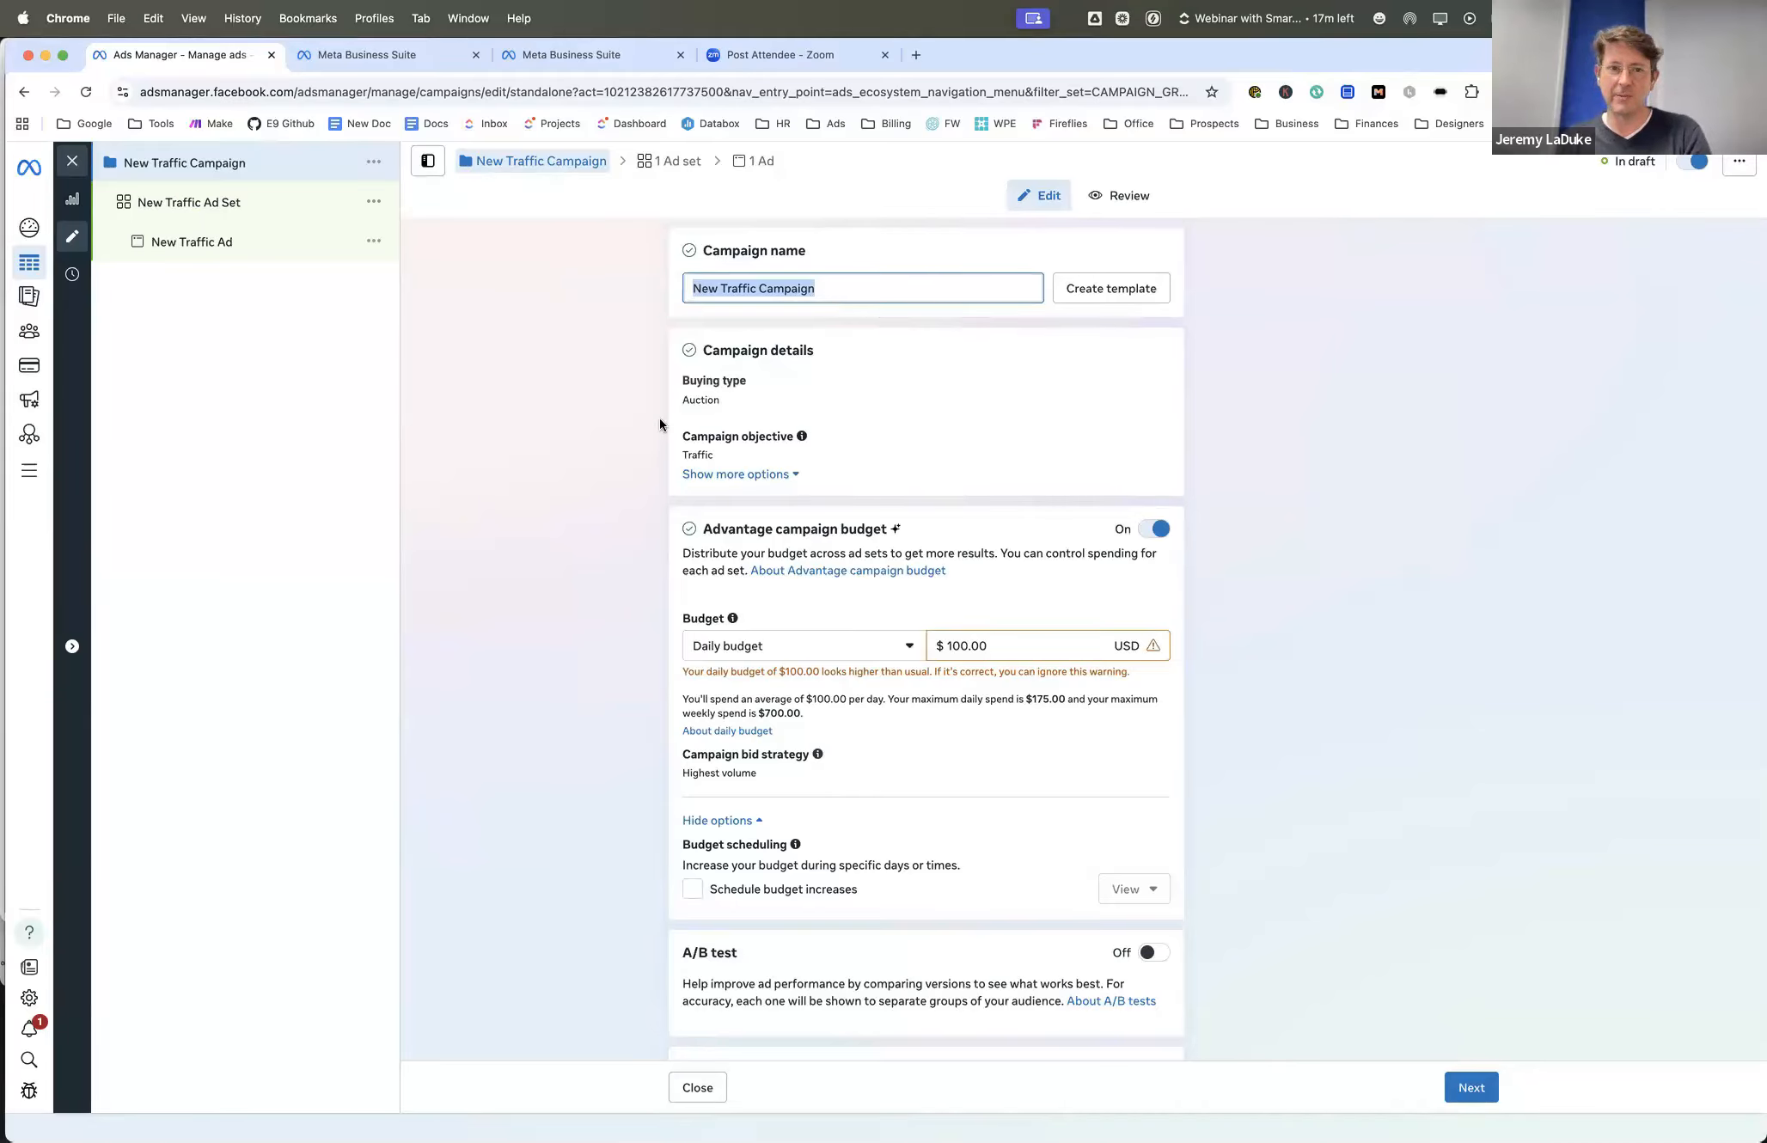
scroll(661, 380, down, 3)
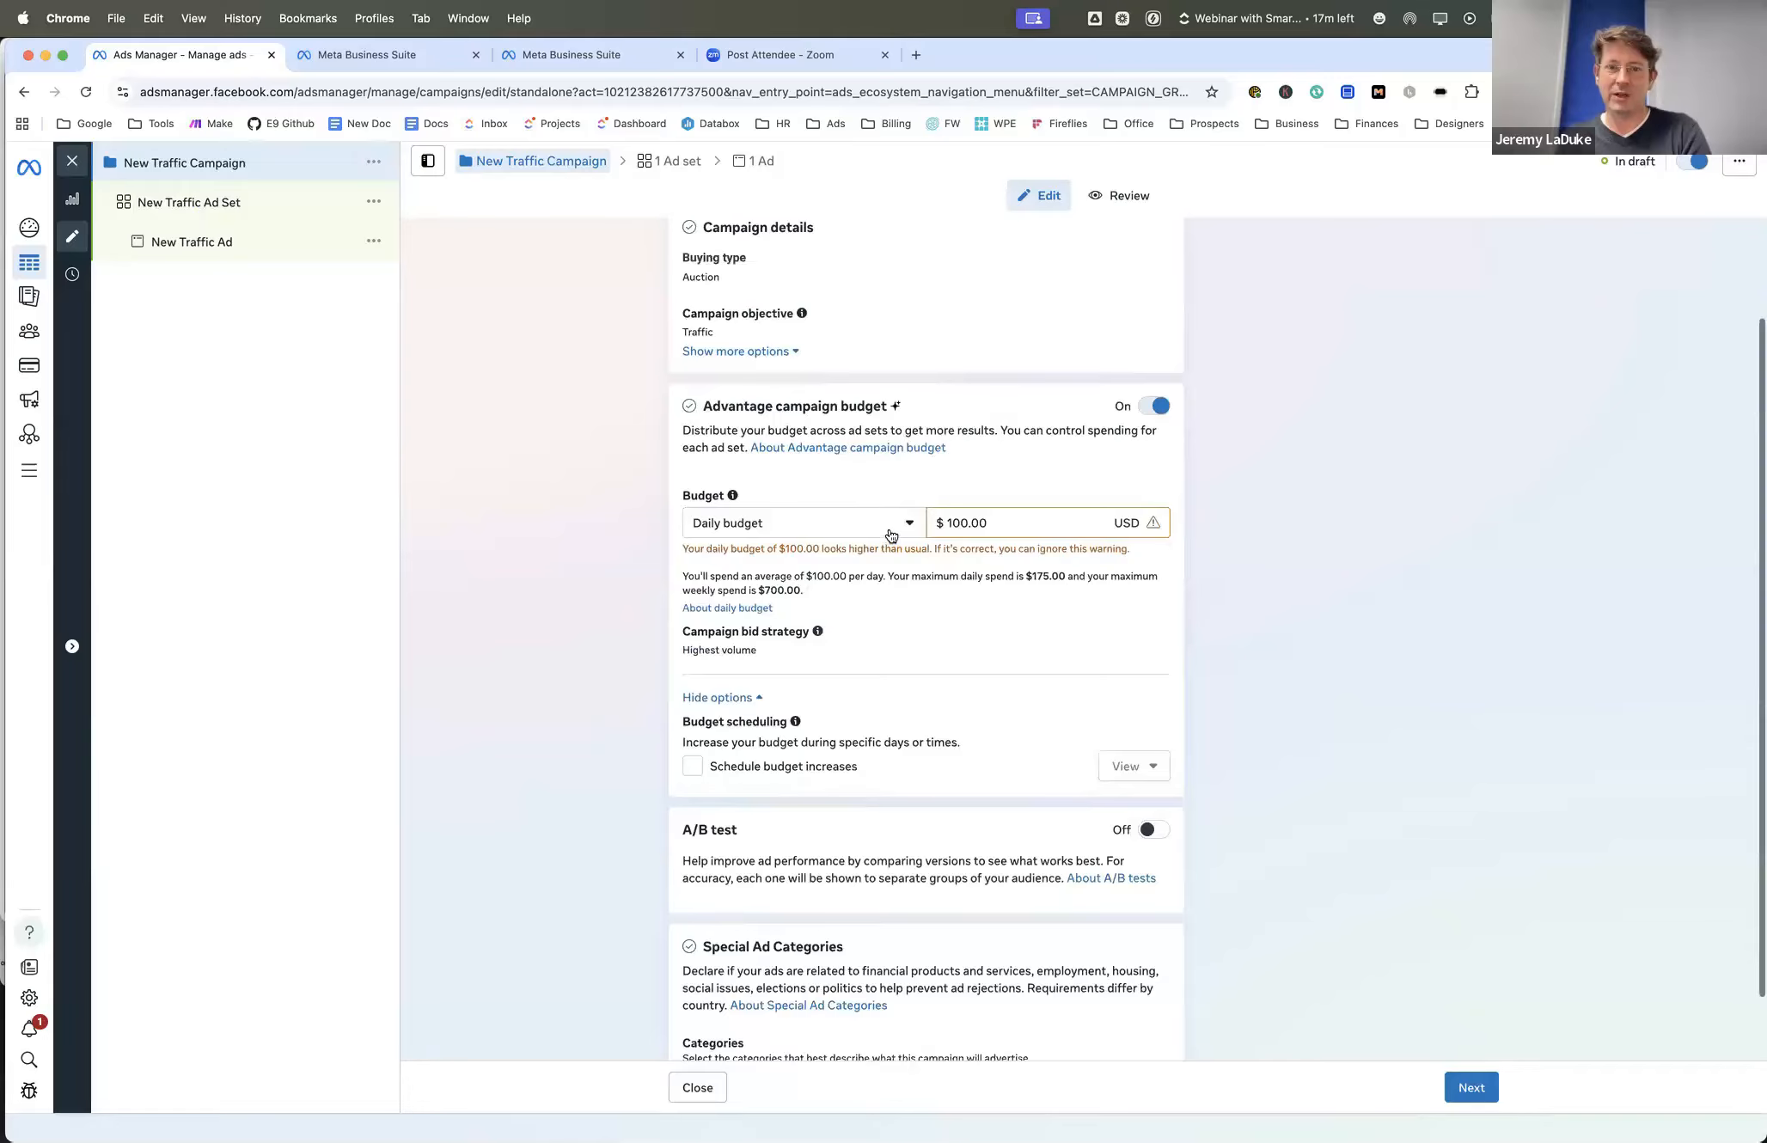
double_click(965, 516)
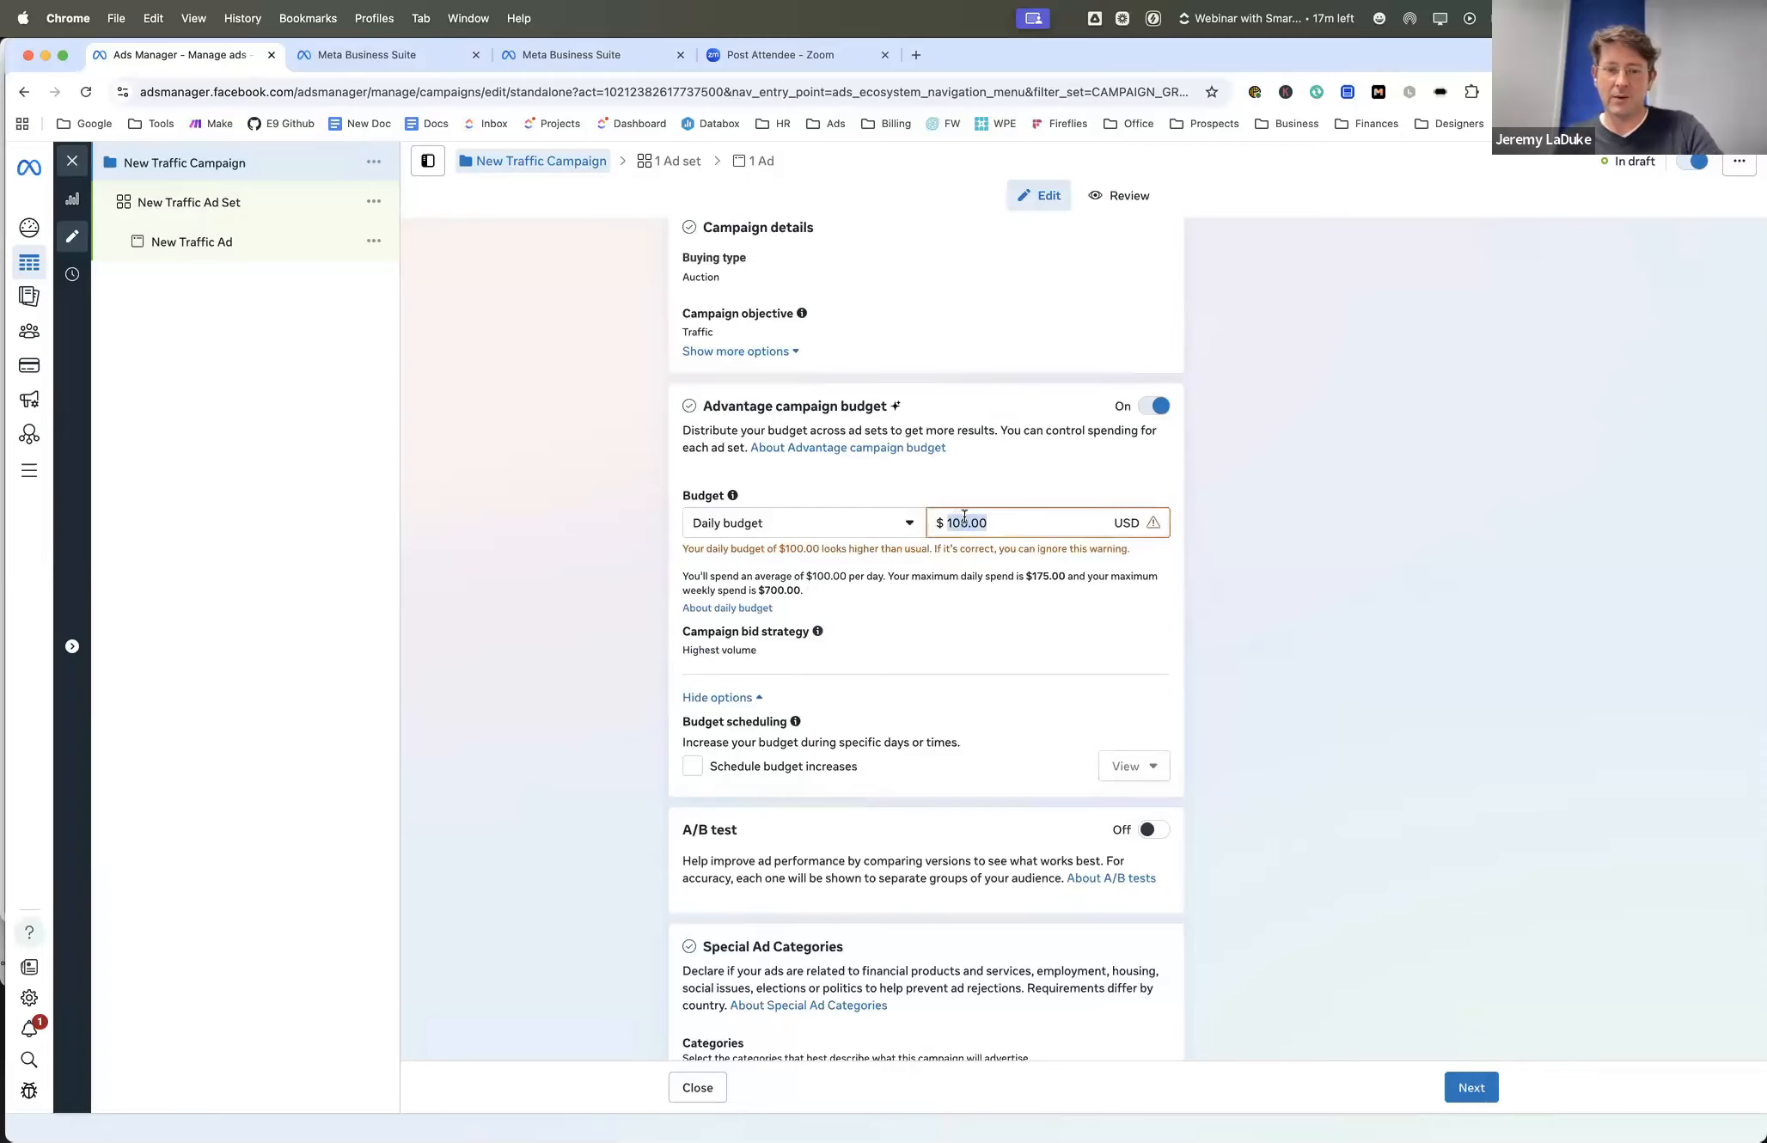
text(5)
click(1273, 581)
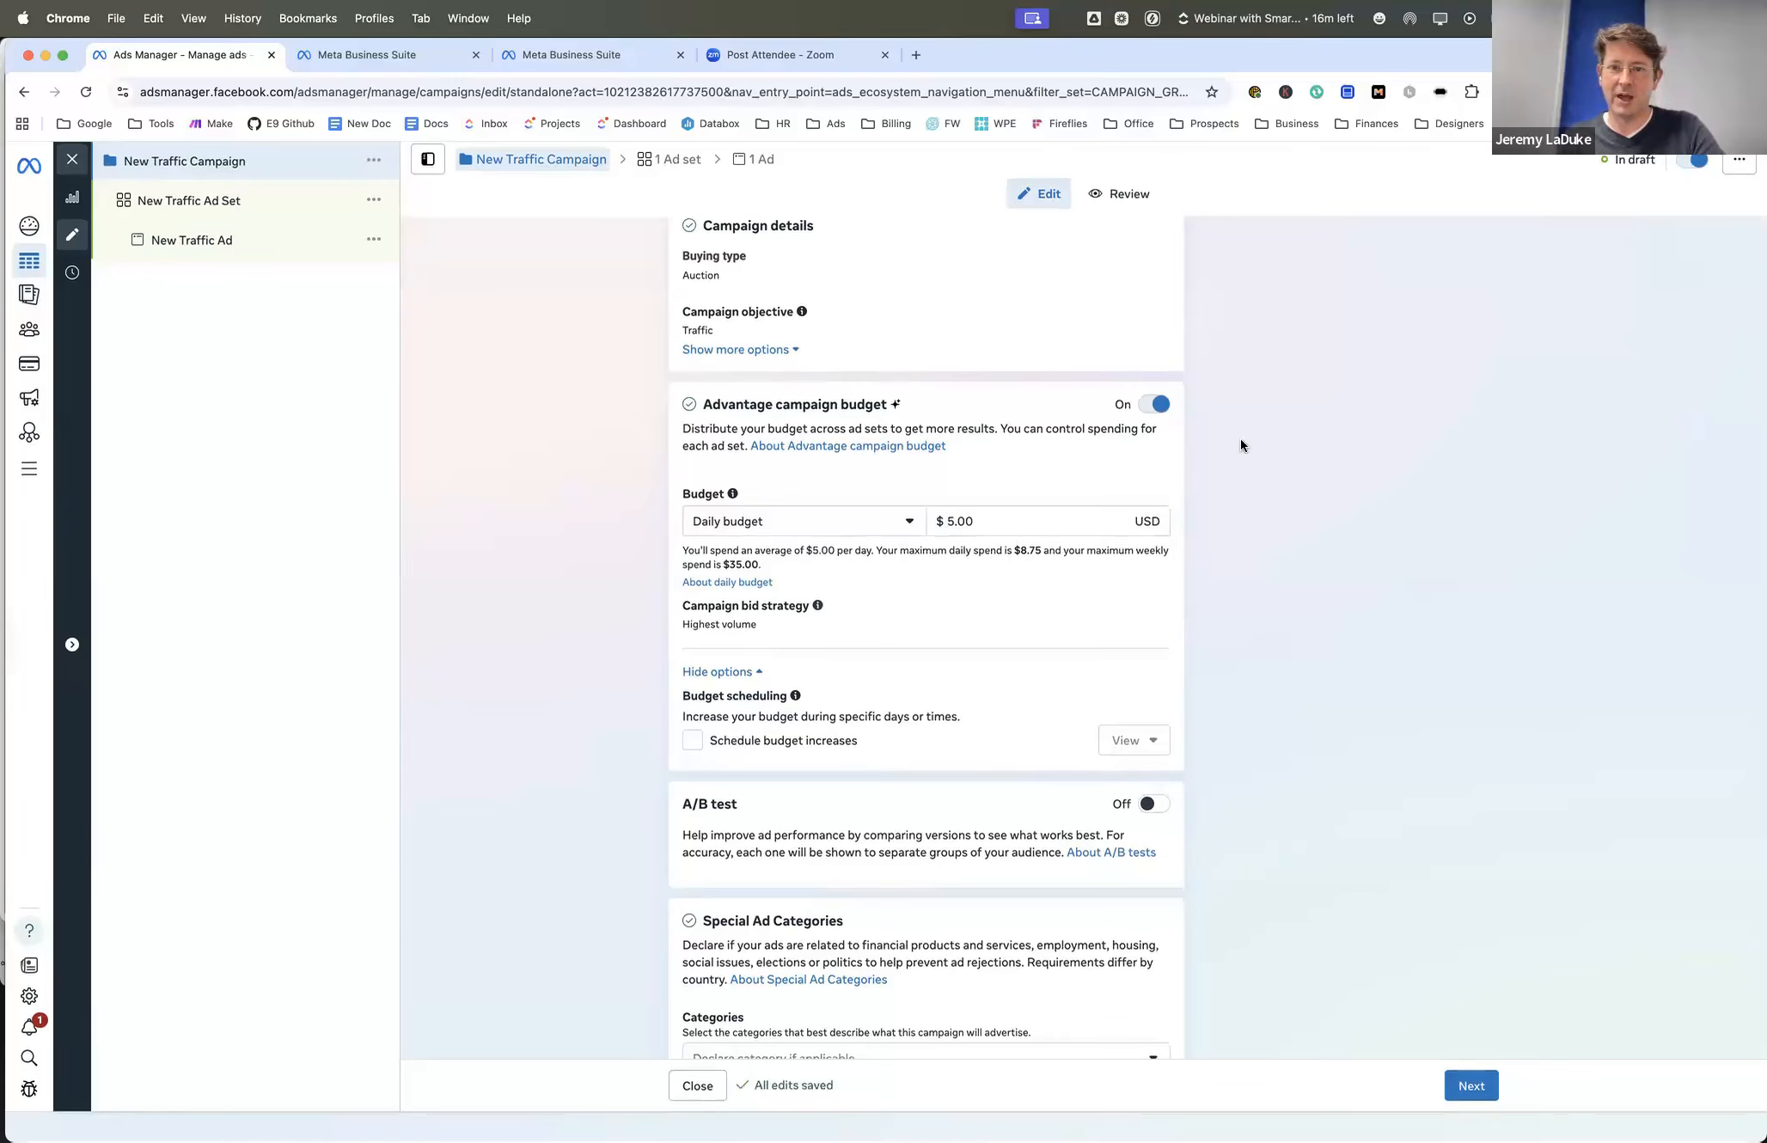
- Review the campaign's budget scheduling, A/B test and Special Ad Categories options without declaring a category
scroll(1242, 444, down, 1)
scroll(1243, 448, down, 1)
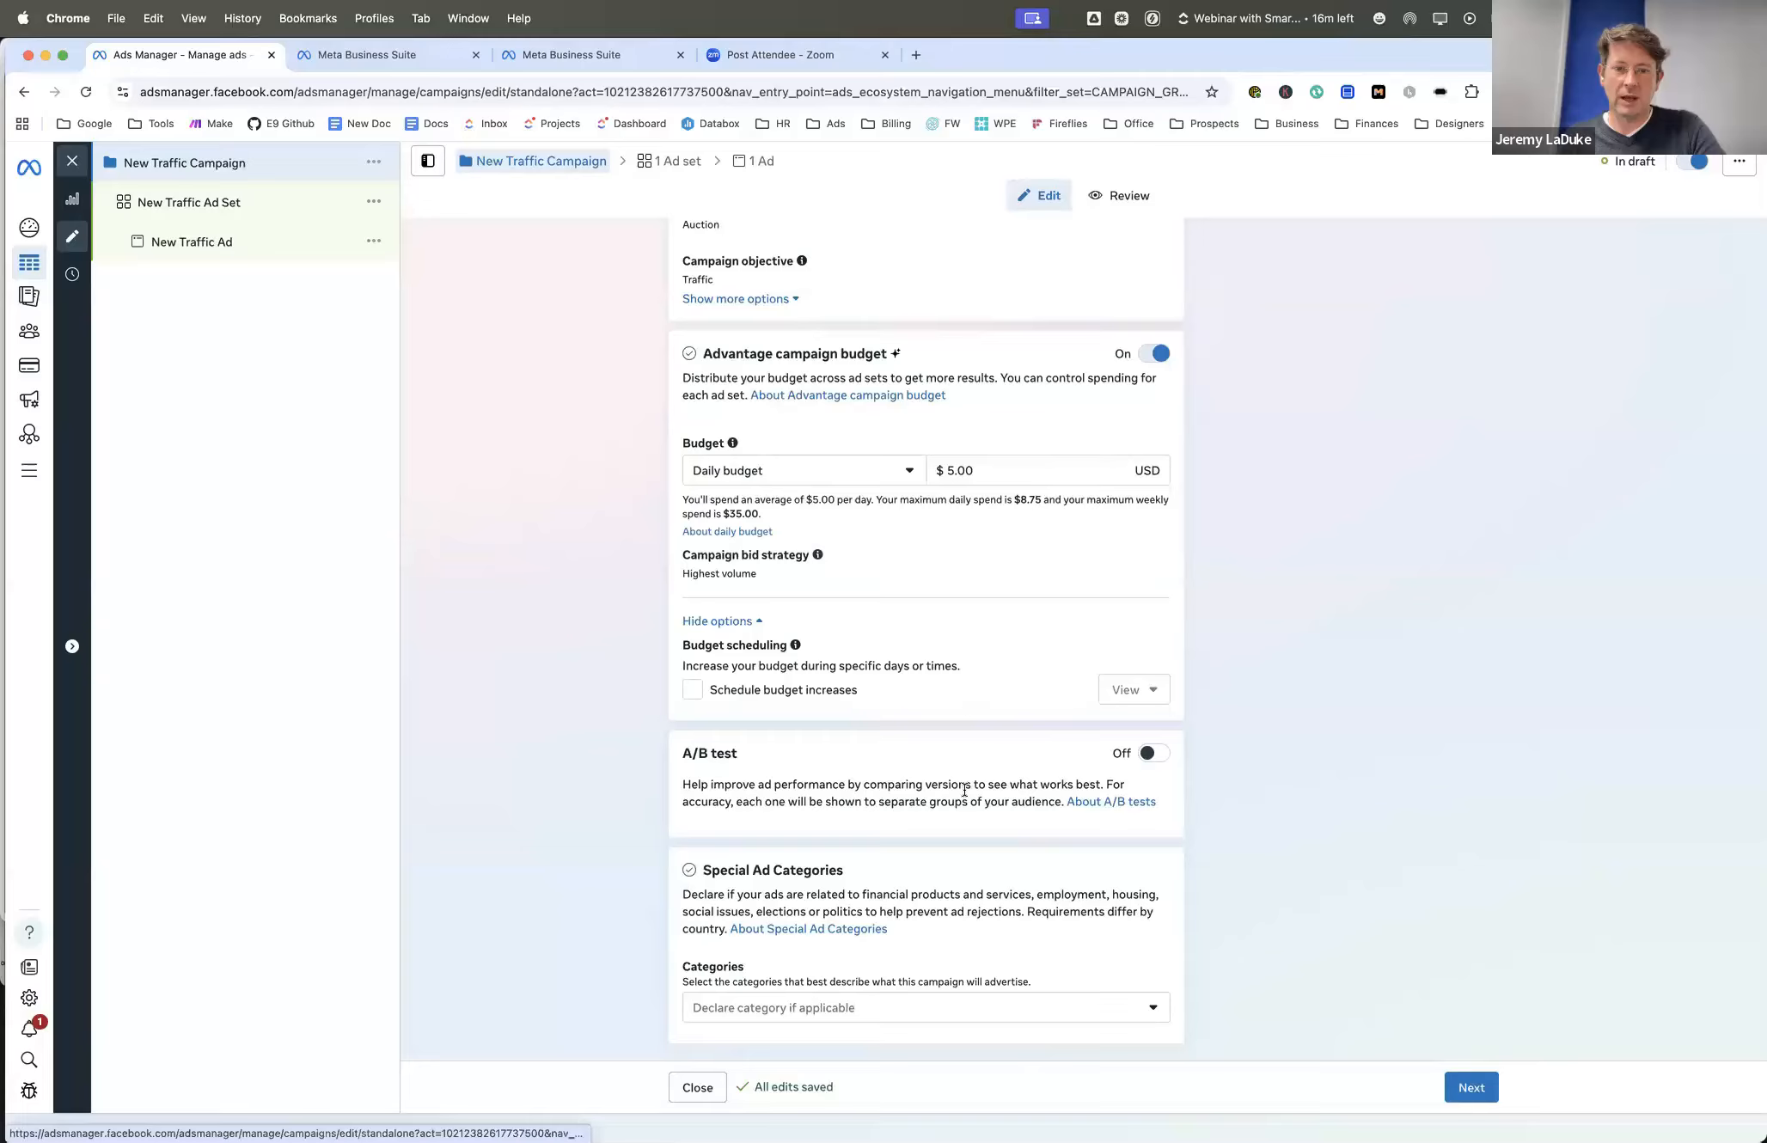
scroll(955, 698, down, 1)
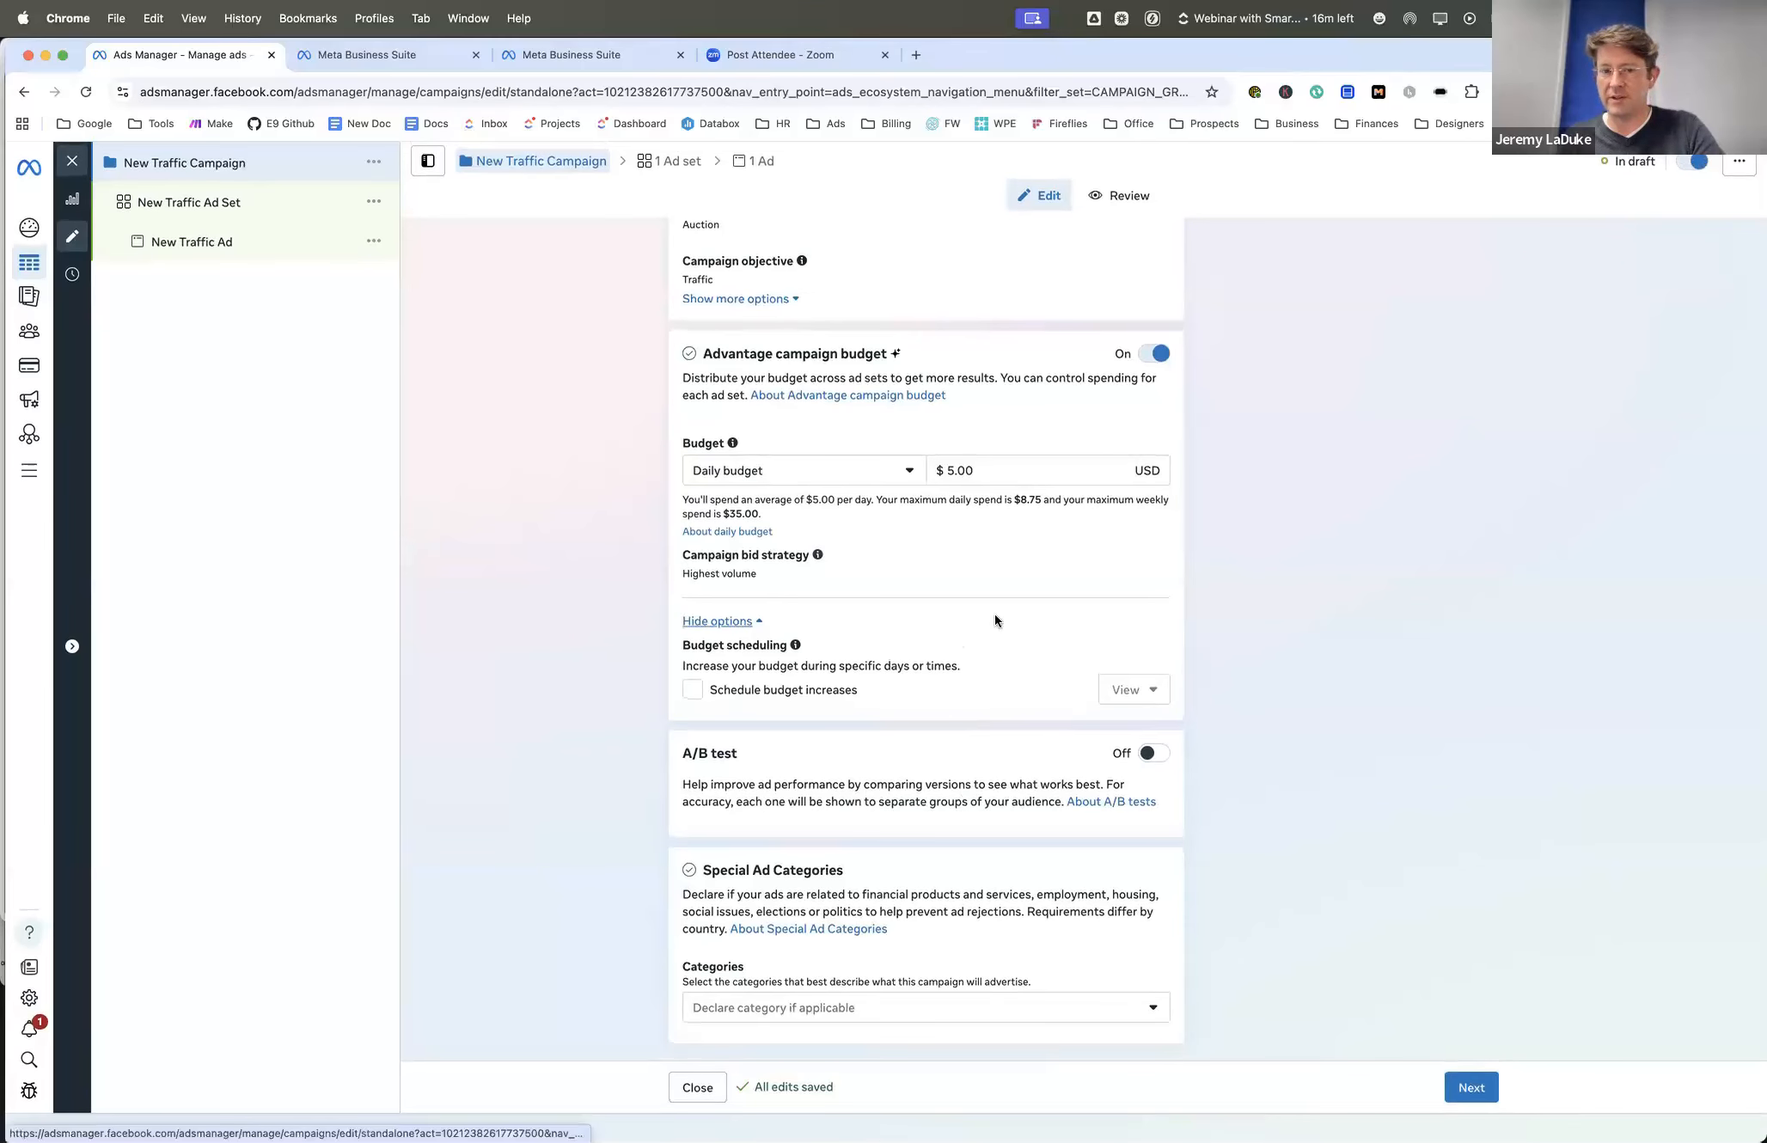
click(955, 1008)
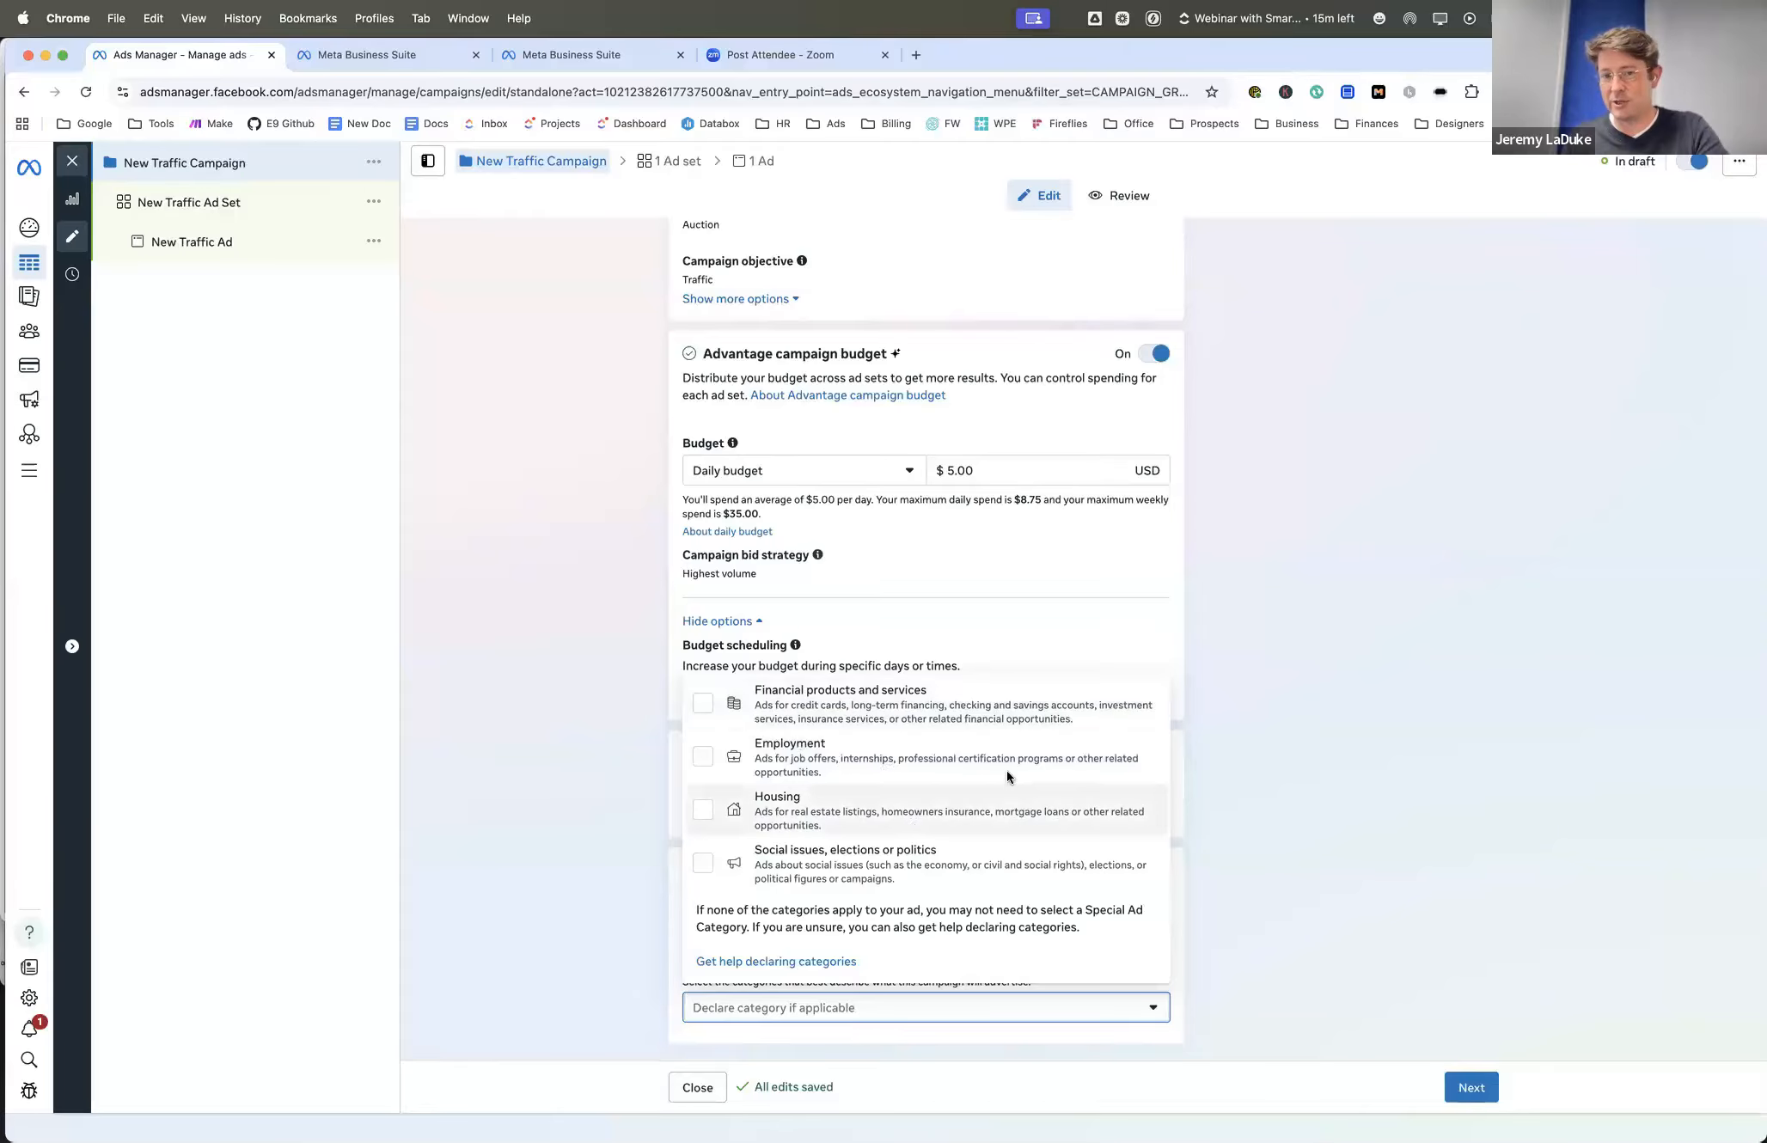
click(1310, 722)
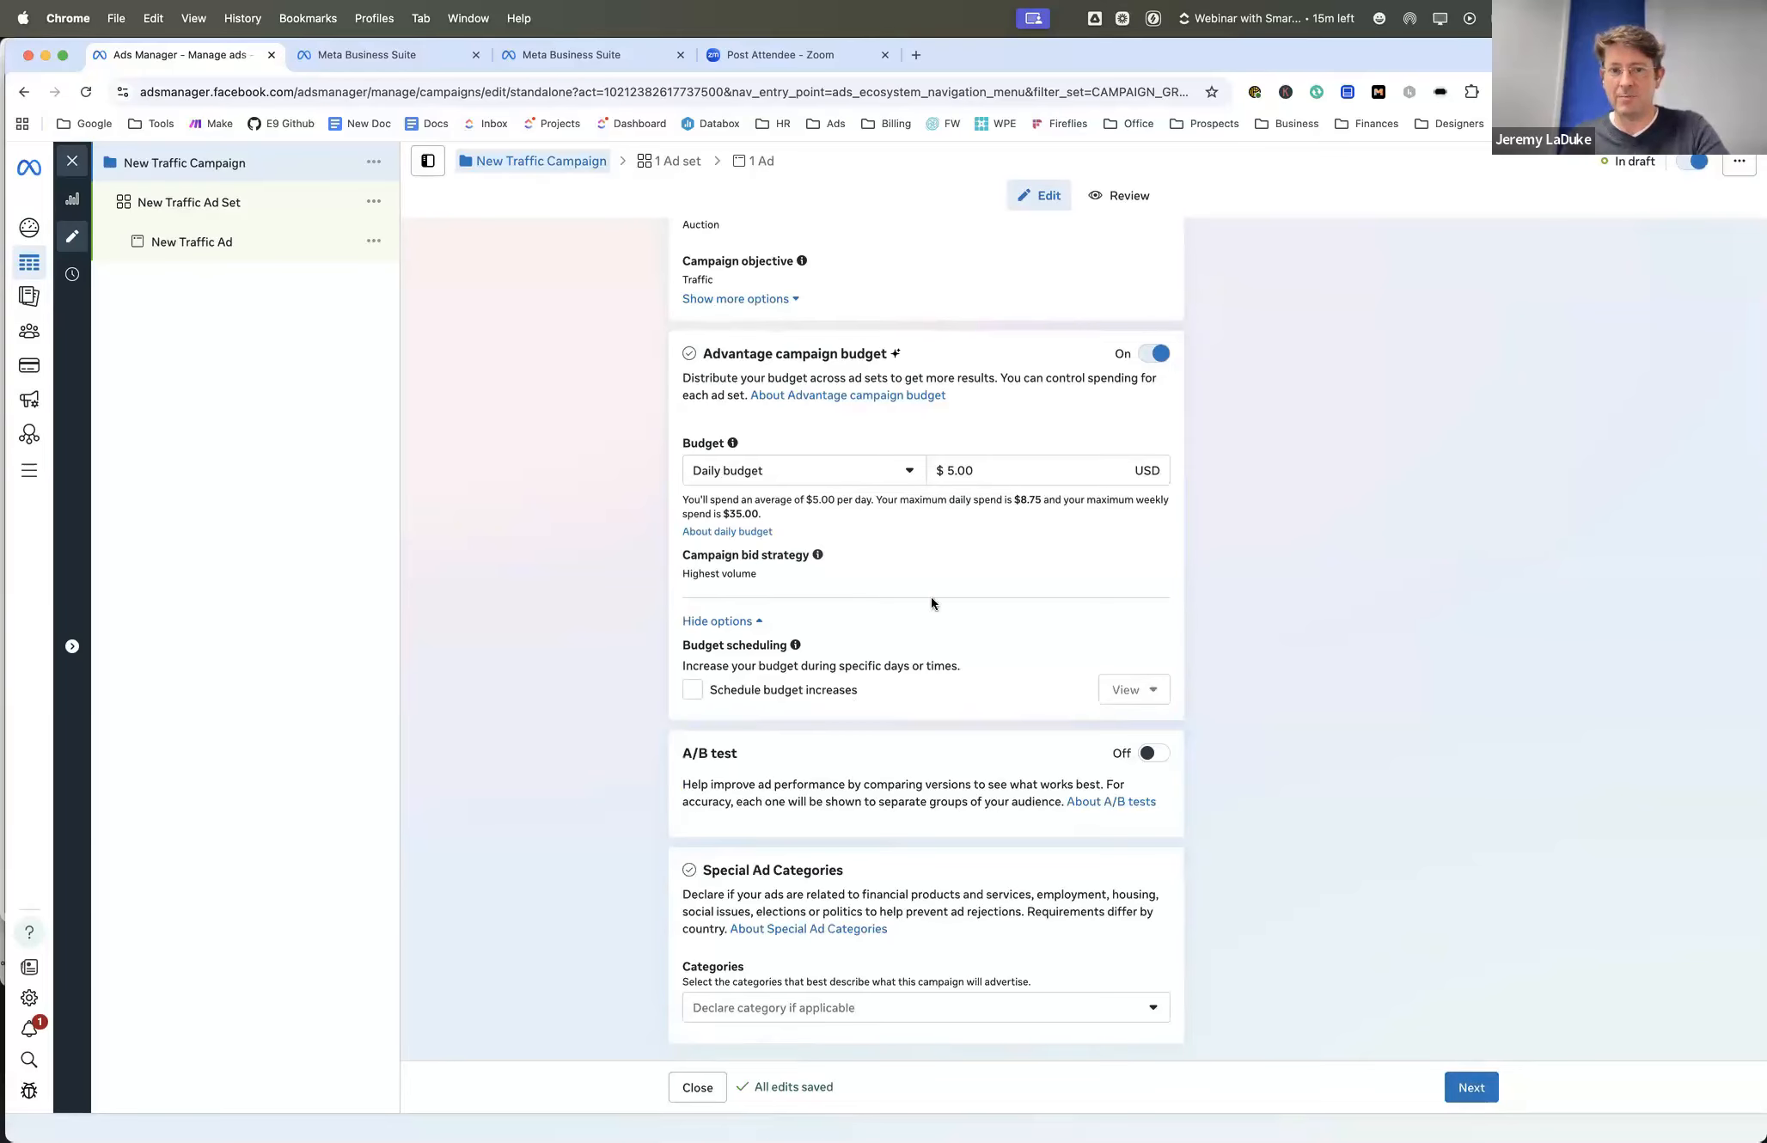
scroll(932, 603, up, 3)
scroll(852, 593, down, 3)
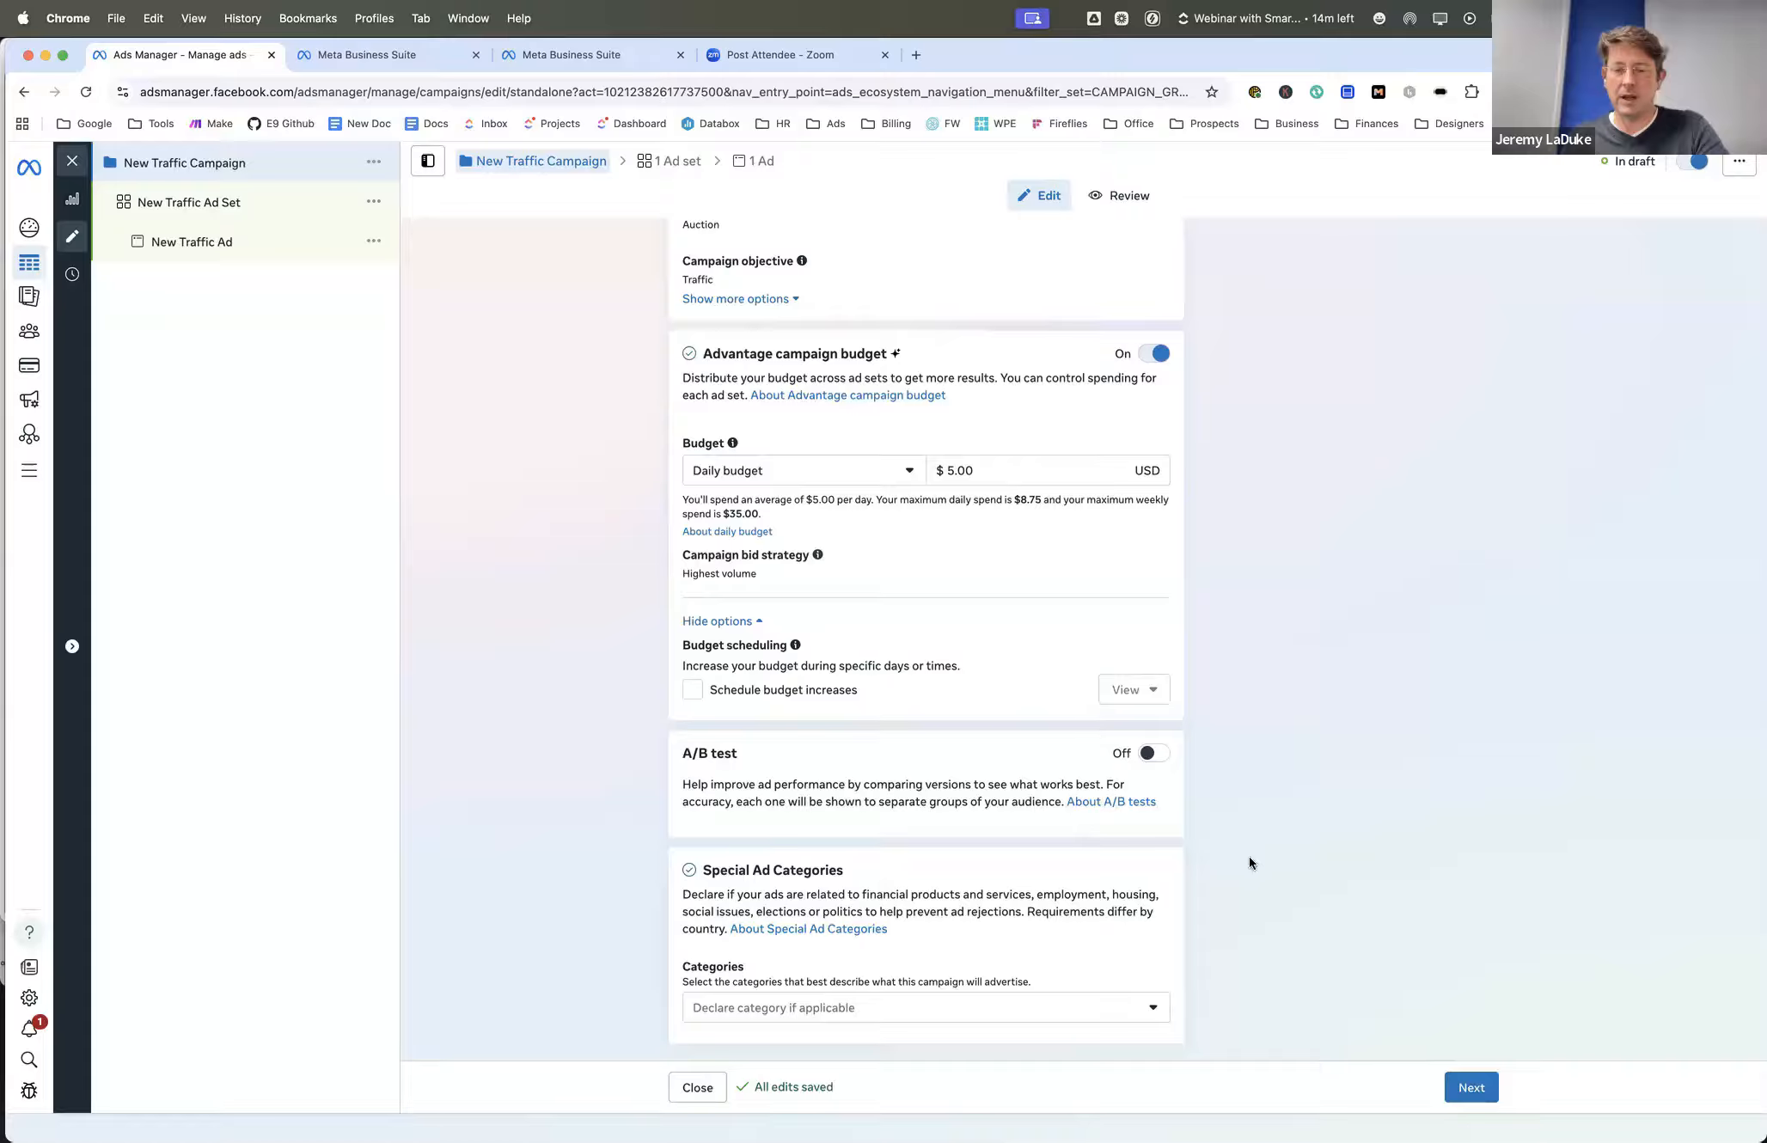
- Continue past the campaign level and open the settings of New Traffic Ad Set
click(1472, 1086)
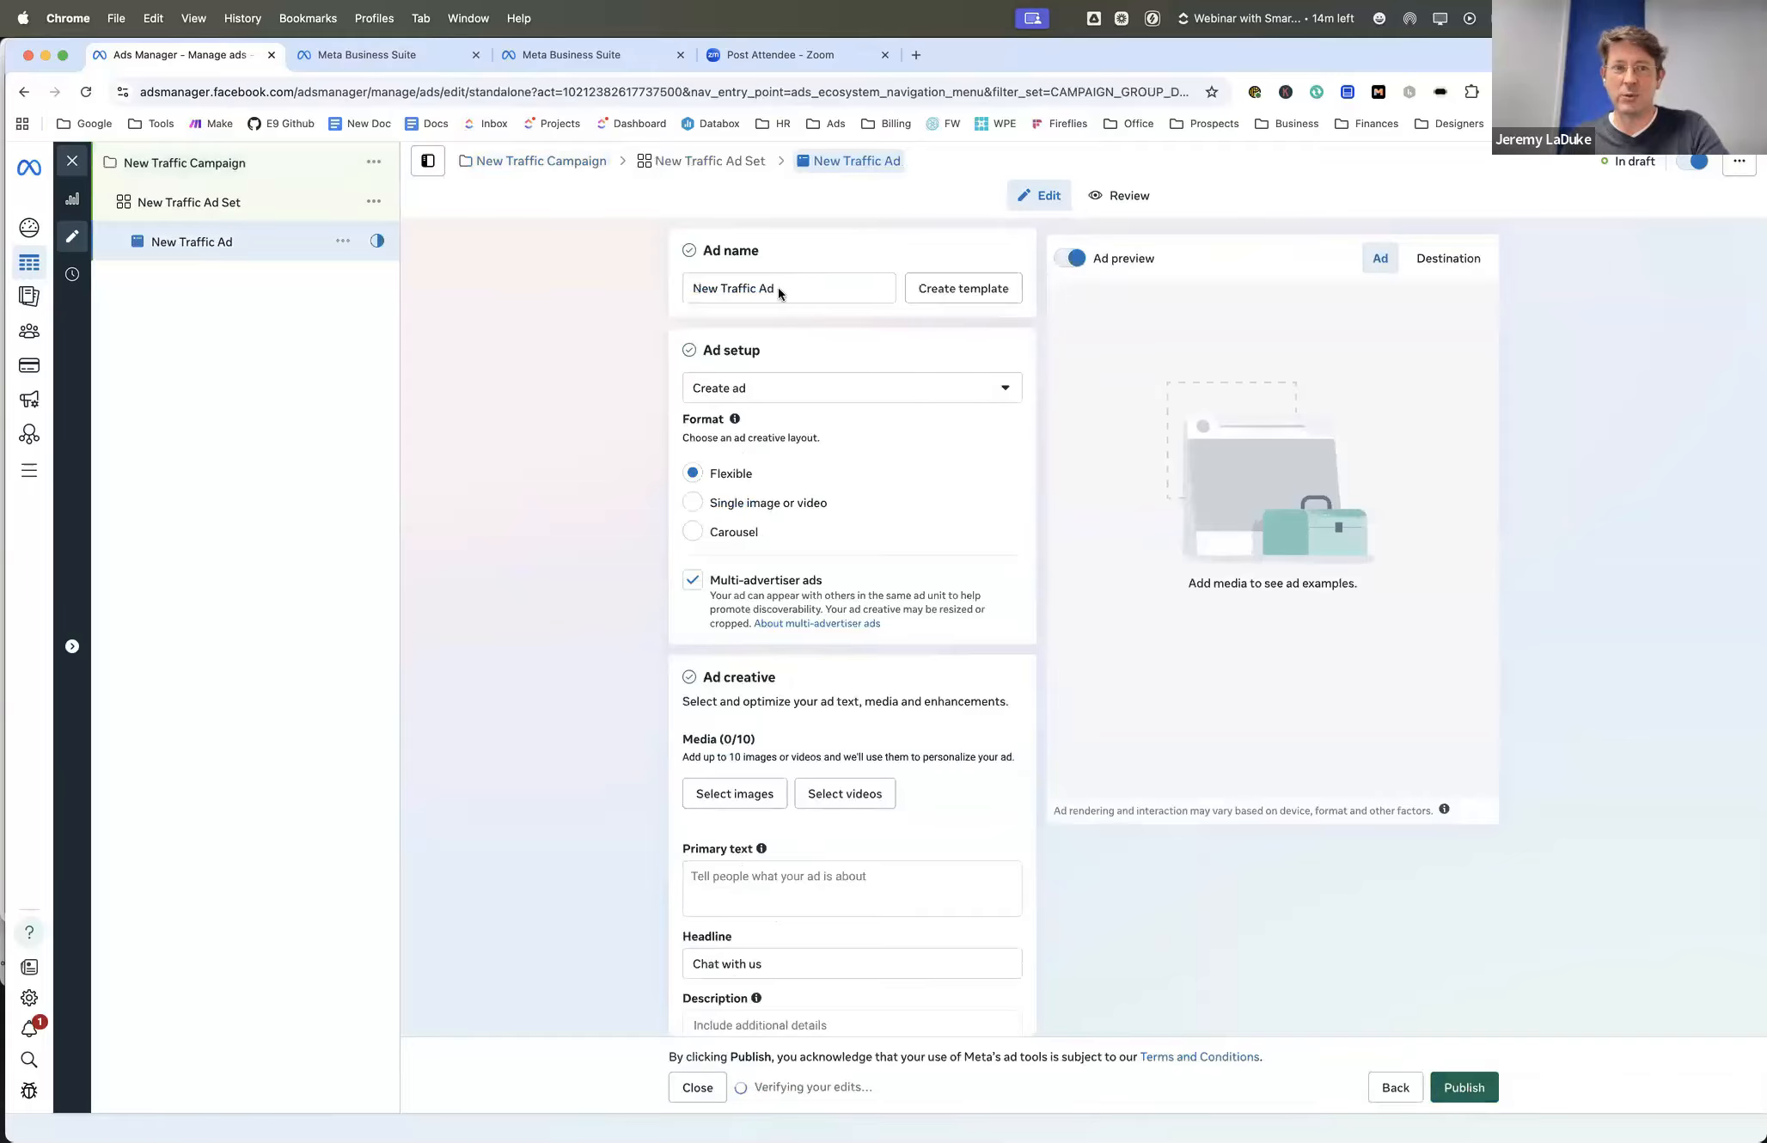
click(710, 164)
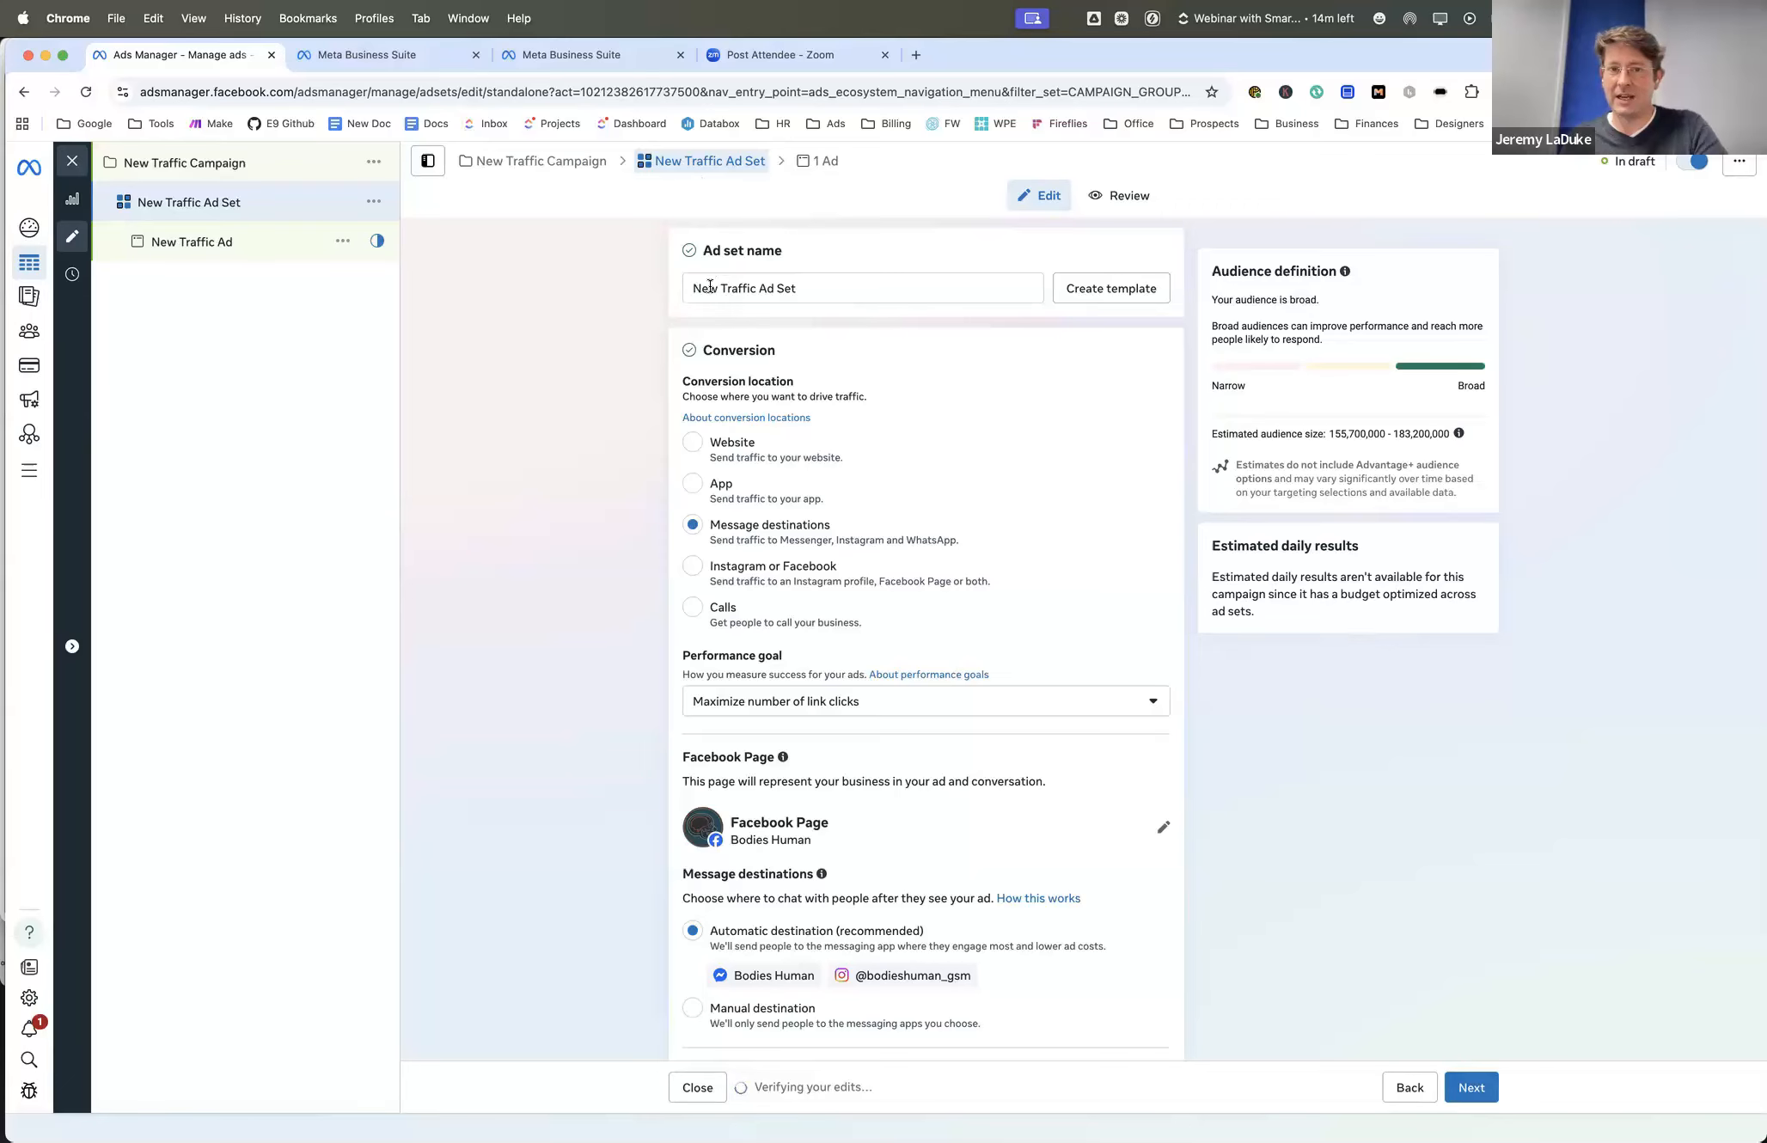
drag(708, 288, 927, 285)
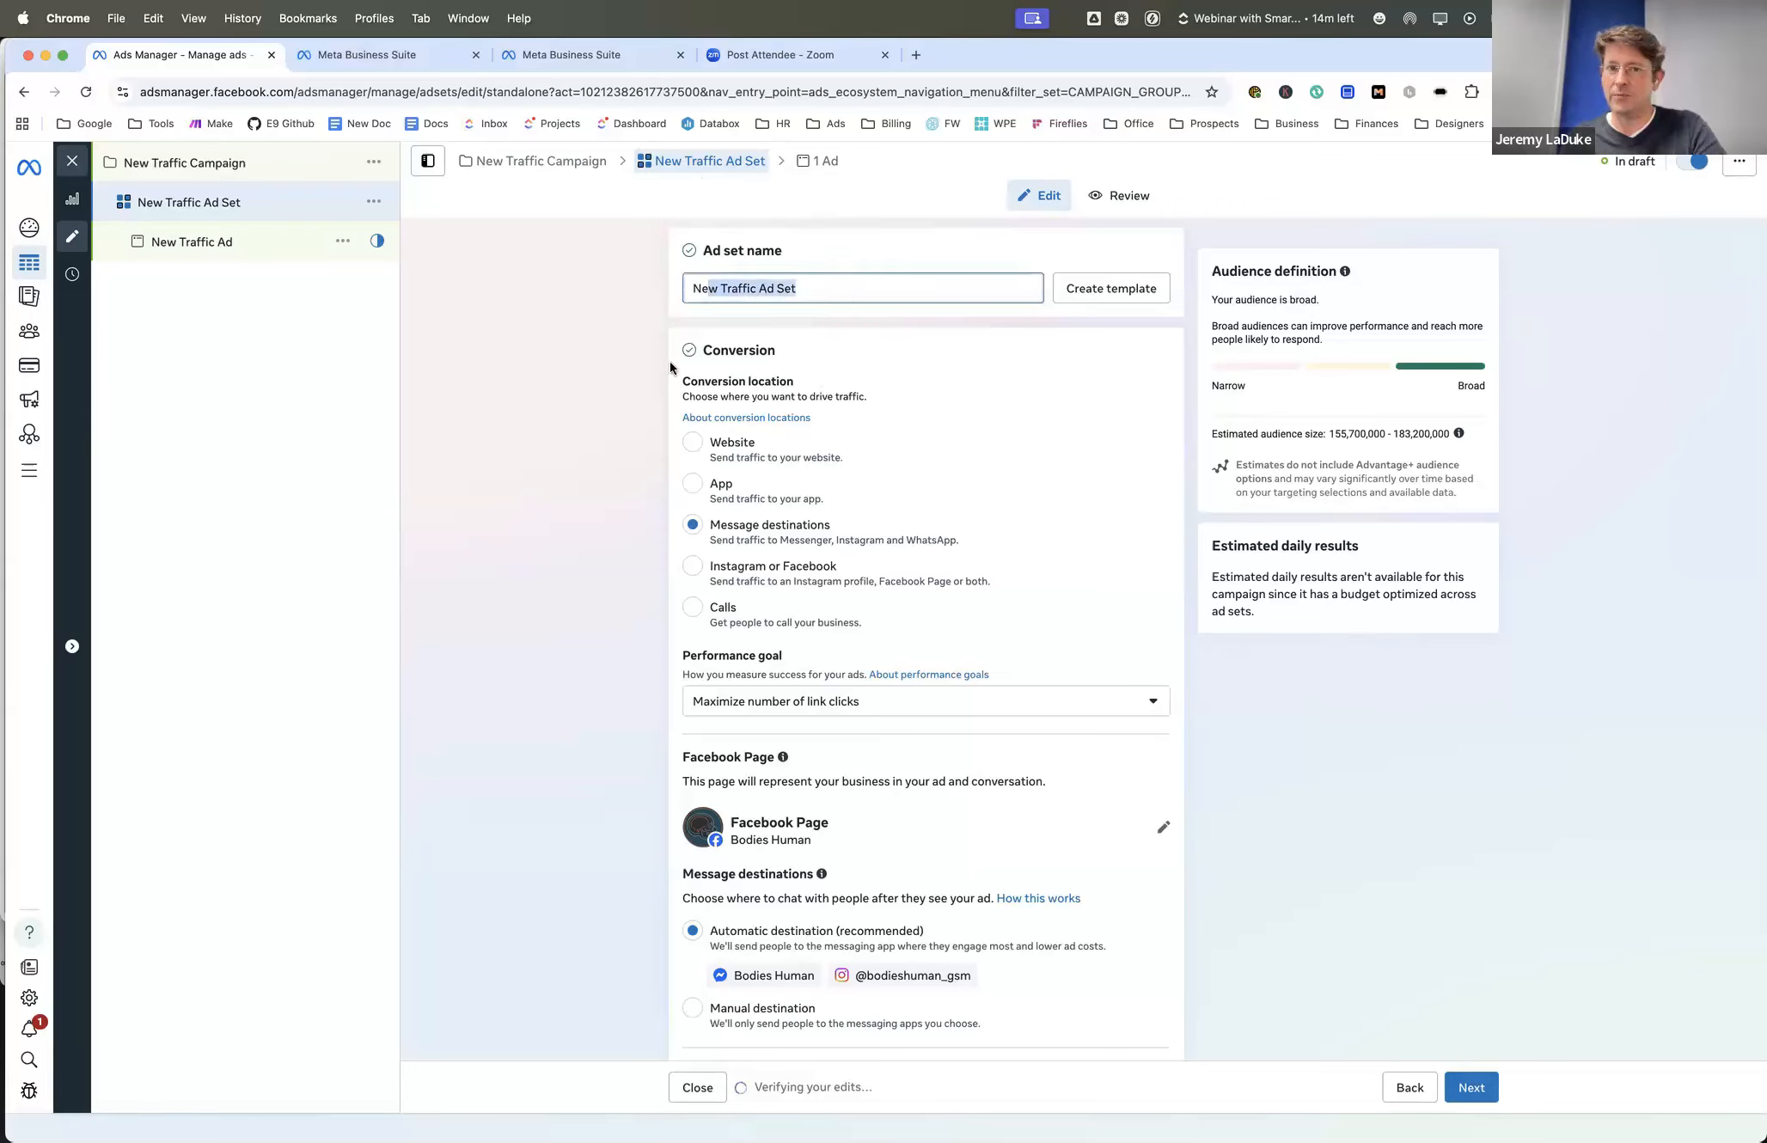
scroll(670, 365, down, 1)
scroll(670, 366, up, 1)
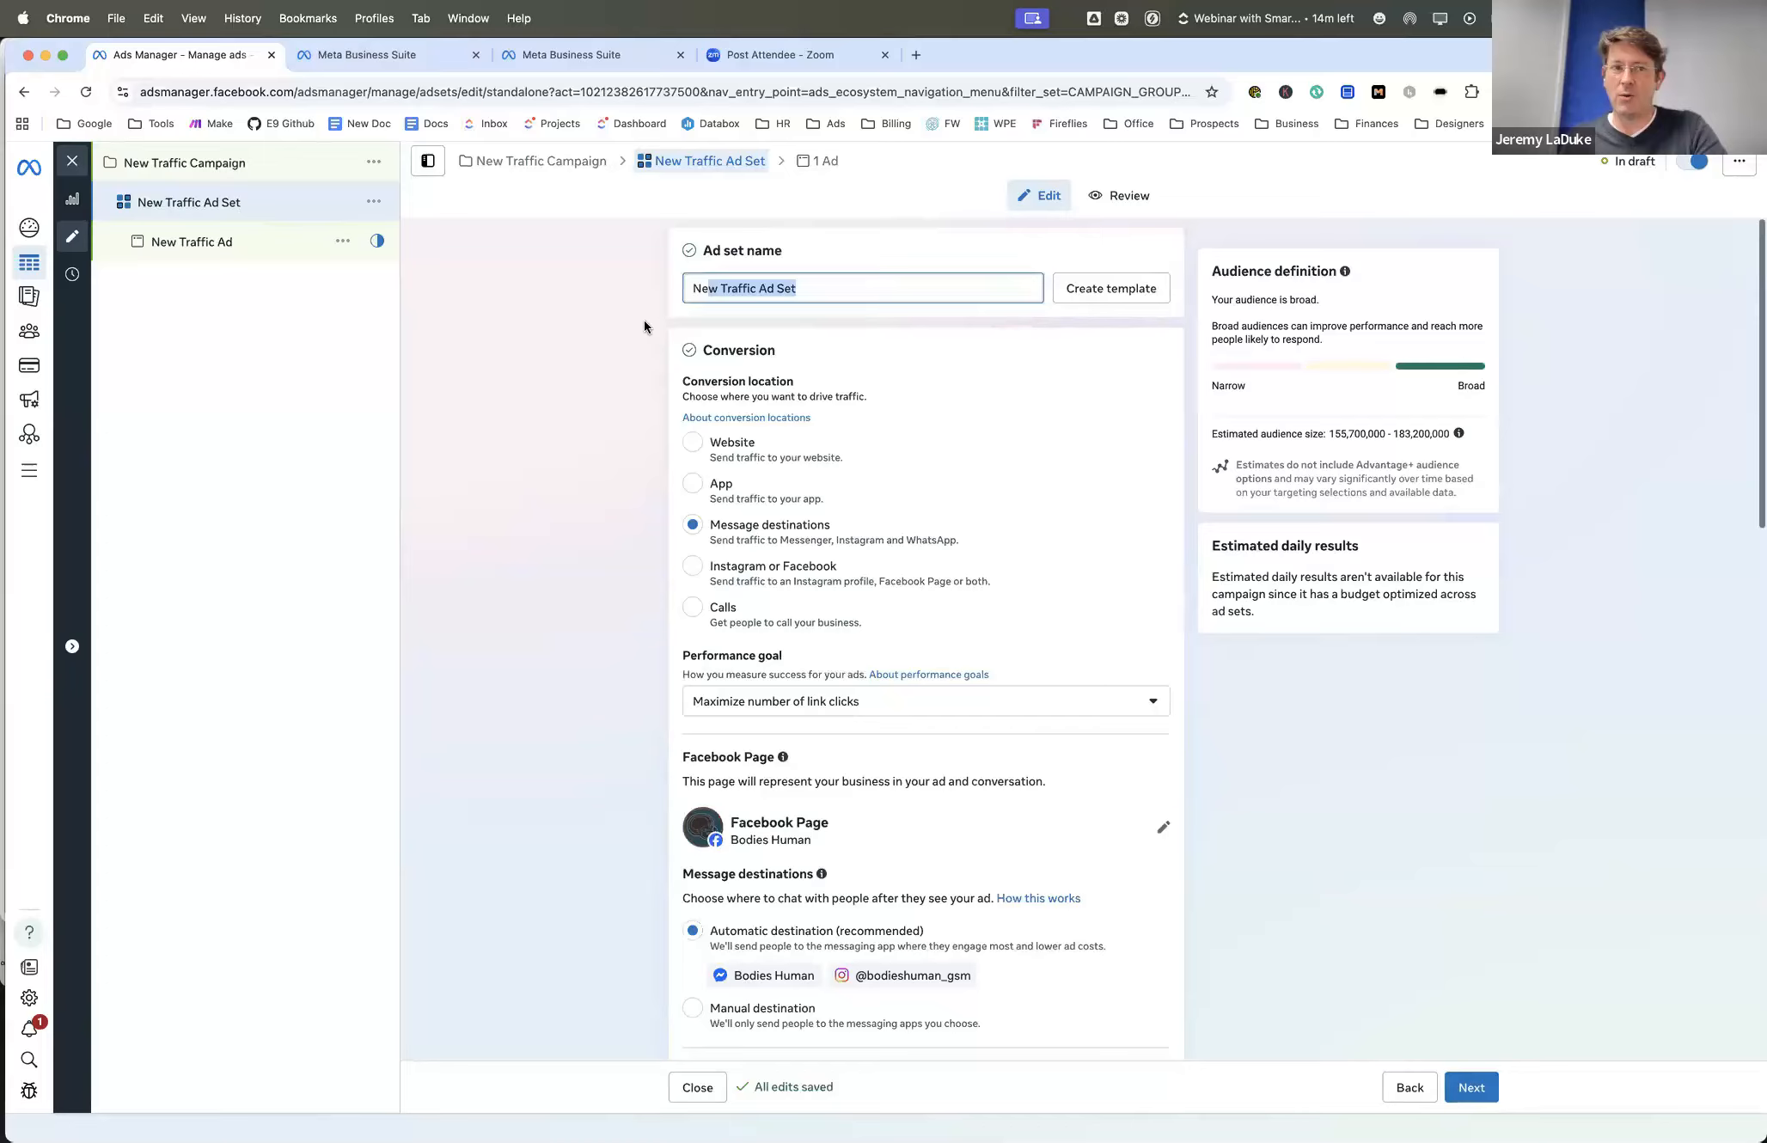
click(675, 370)
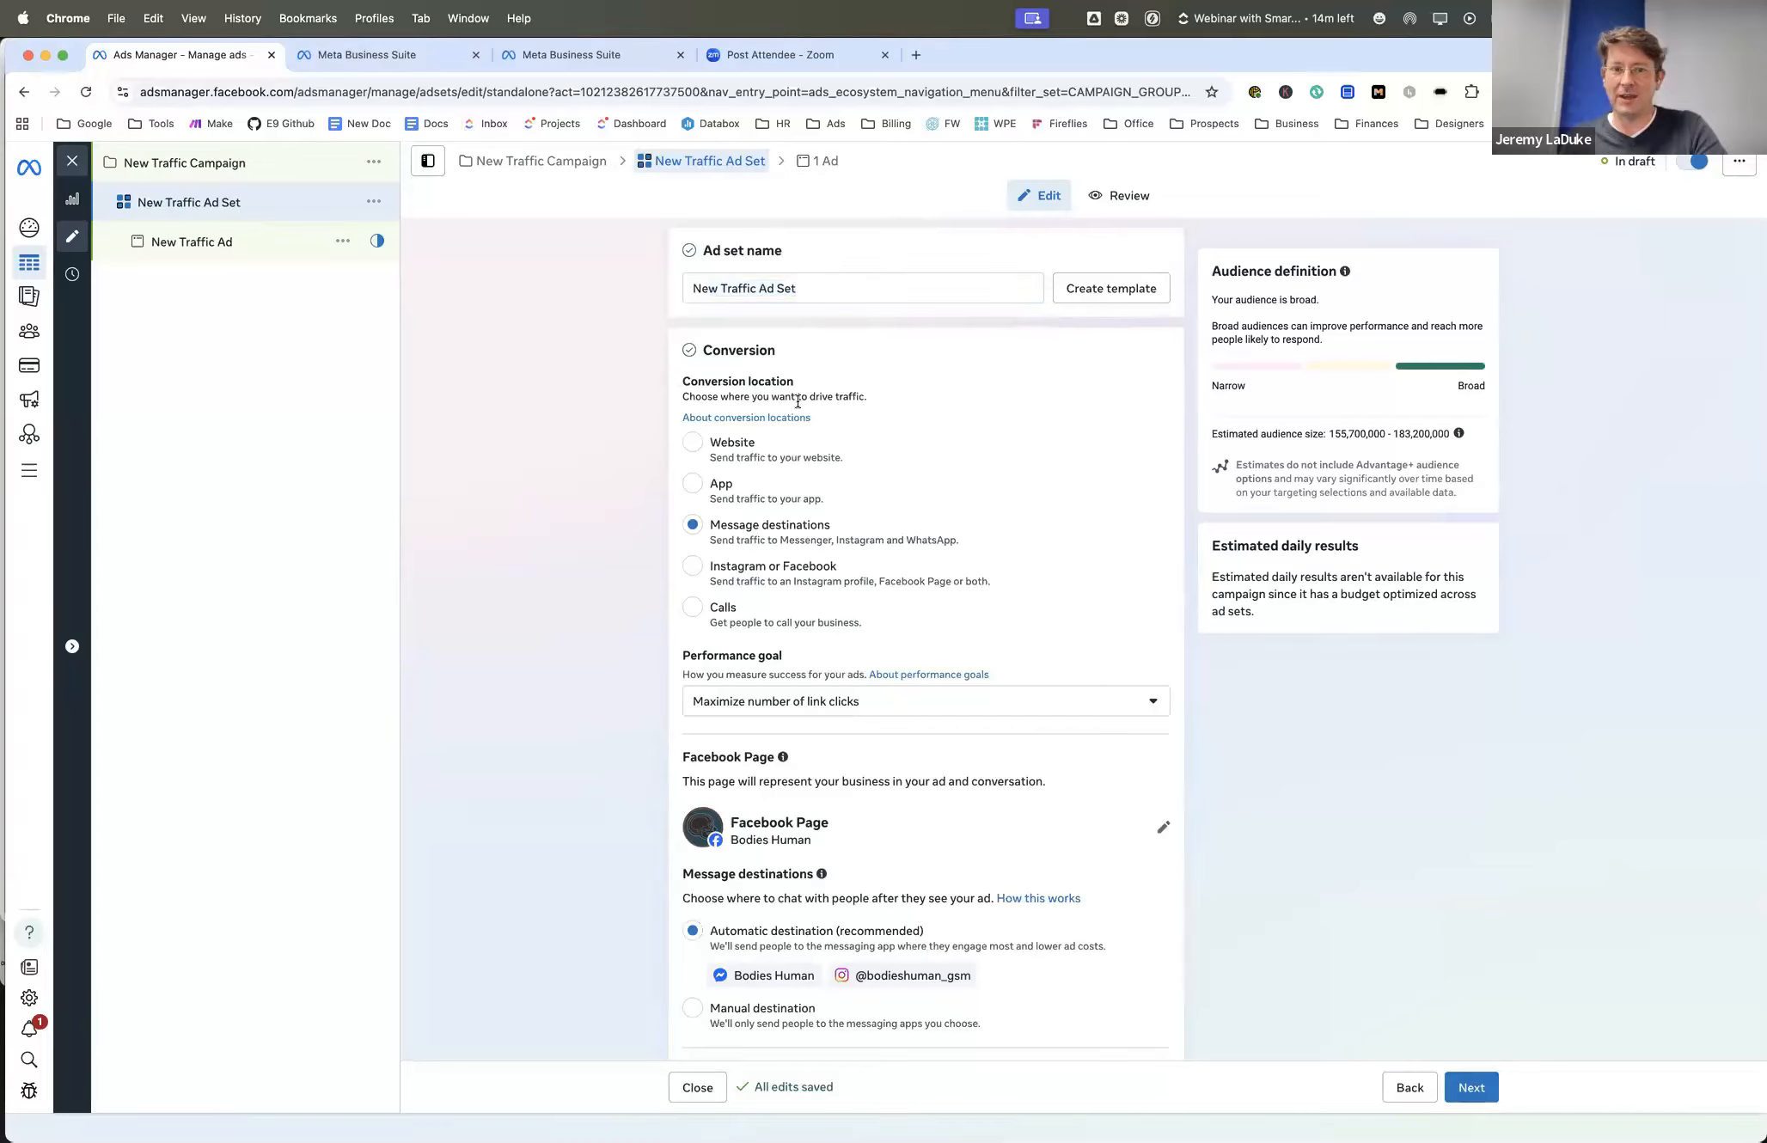
- Try the Website, App, Message destinations and Calls conversion locations in turn, cancelling the change to Calls
click(695, 444)
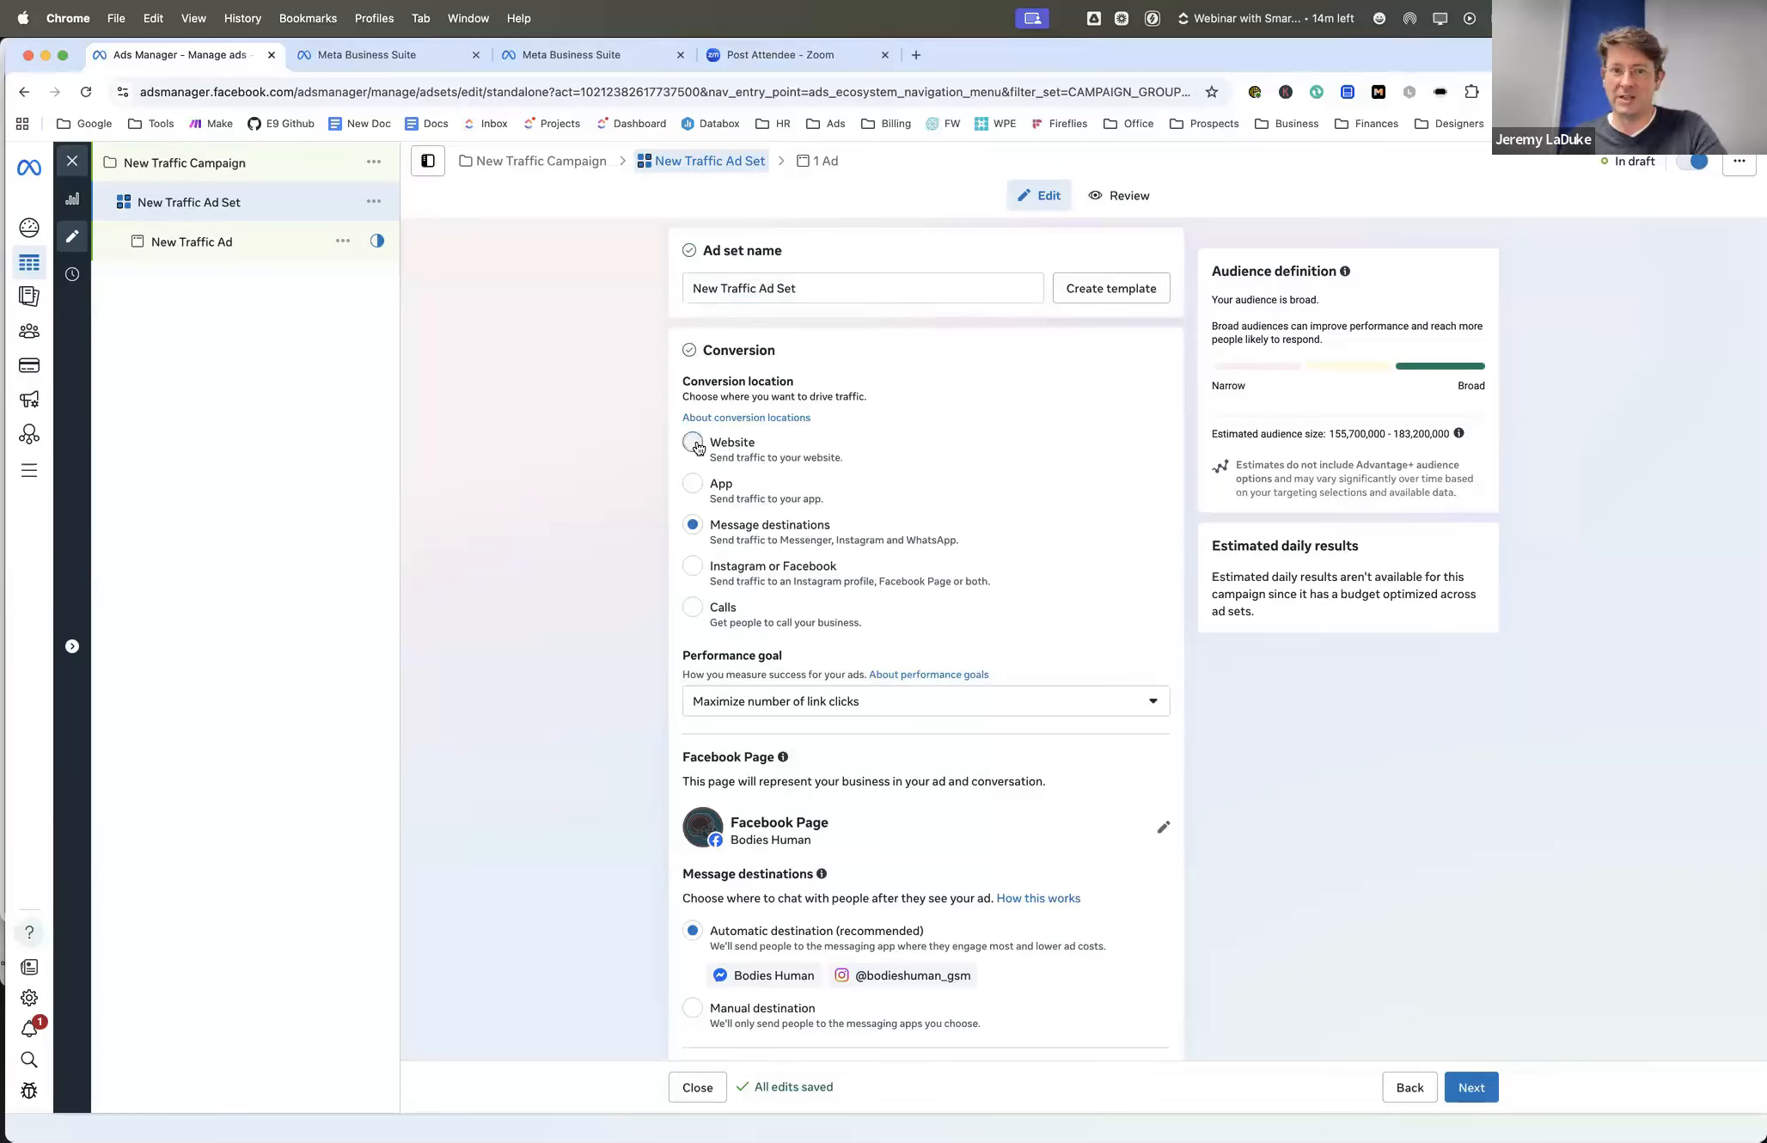
click(694, 490)
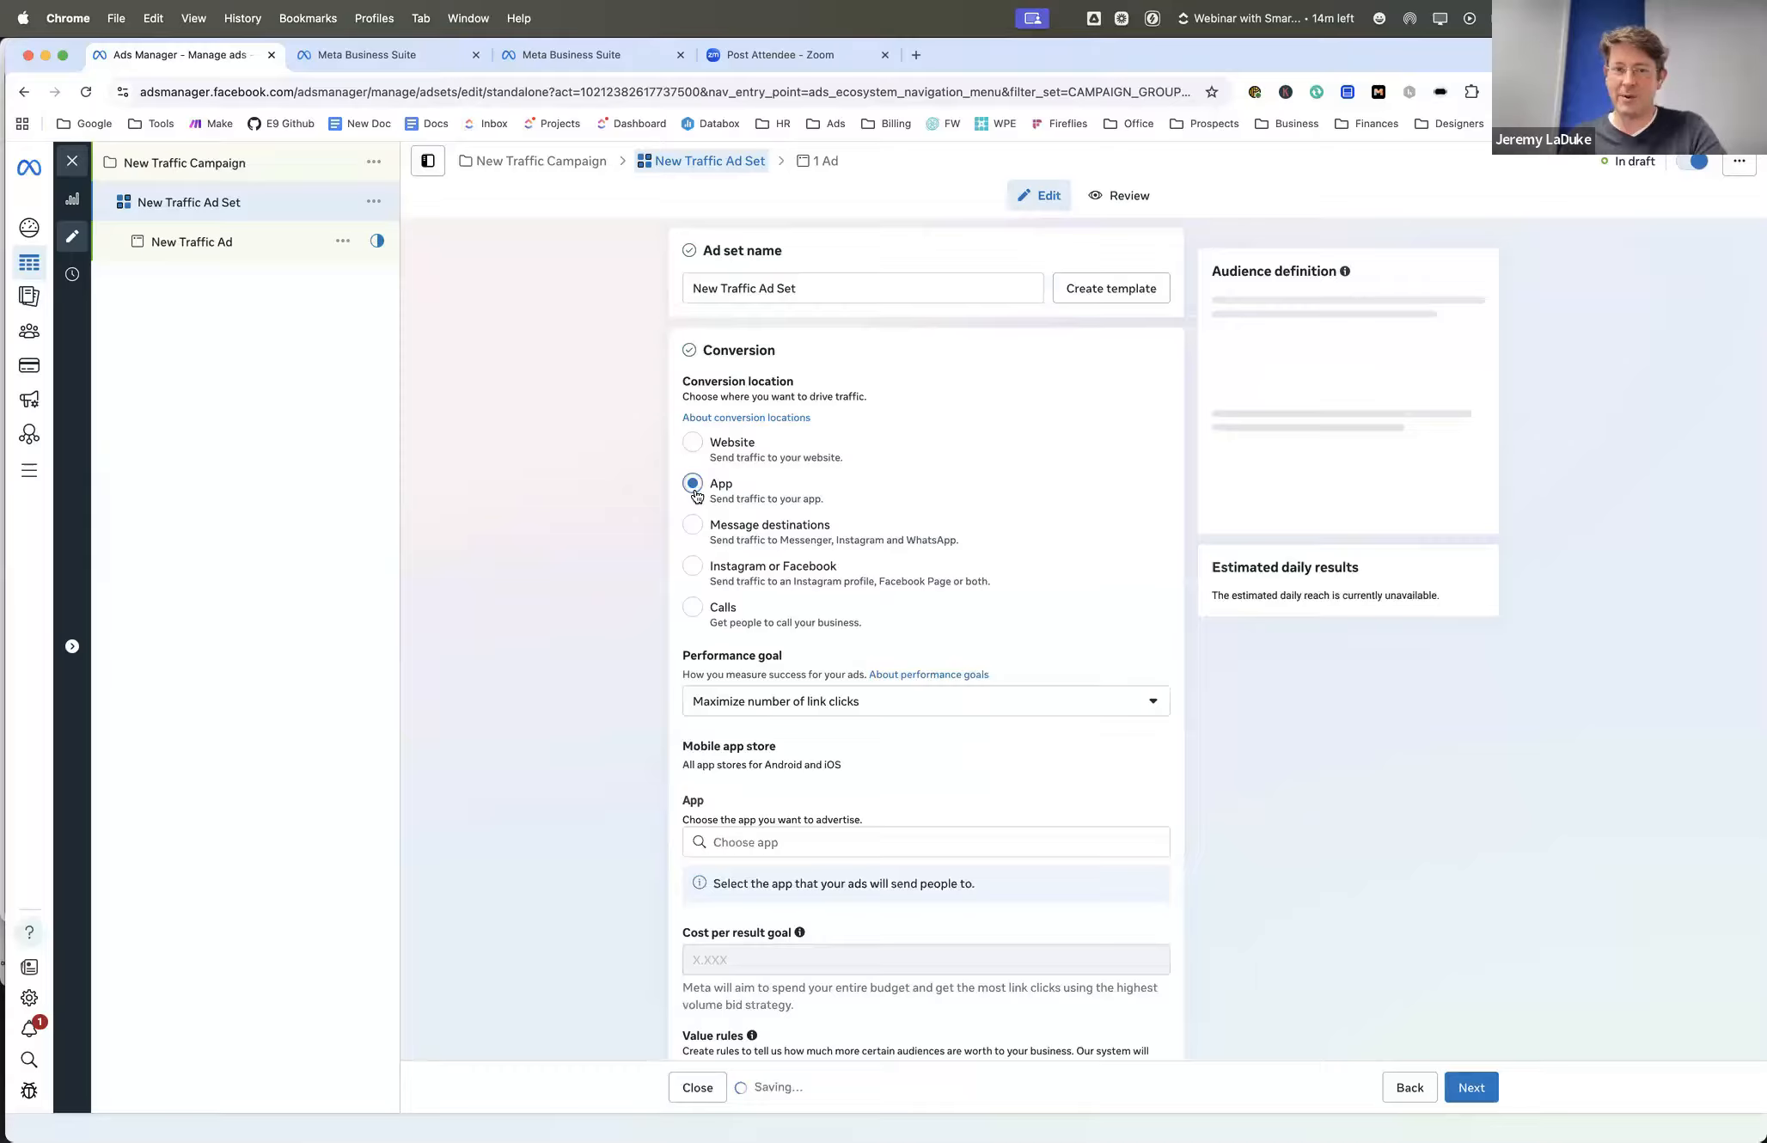
click(696, 535)
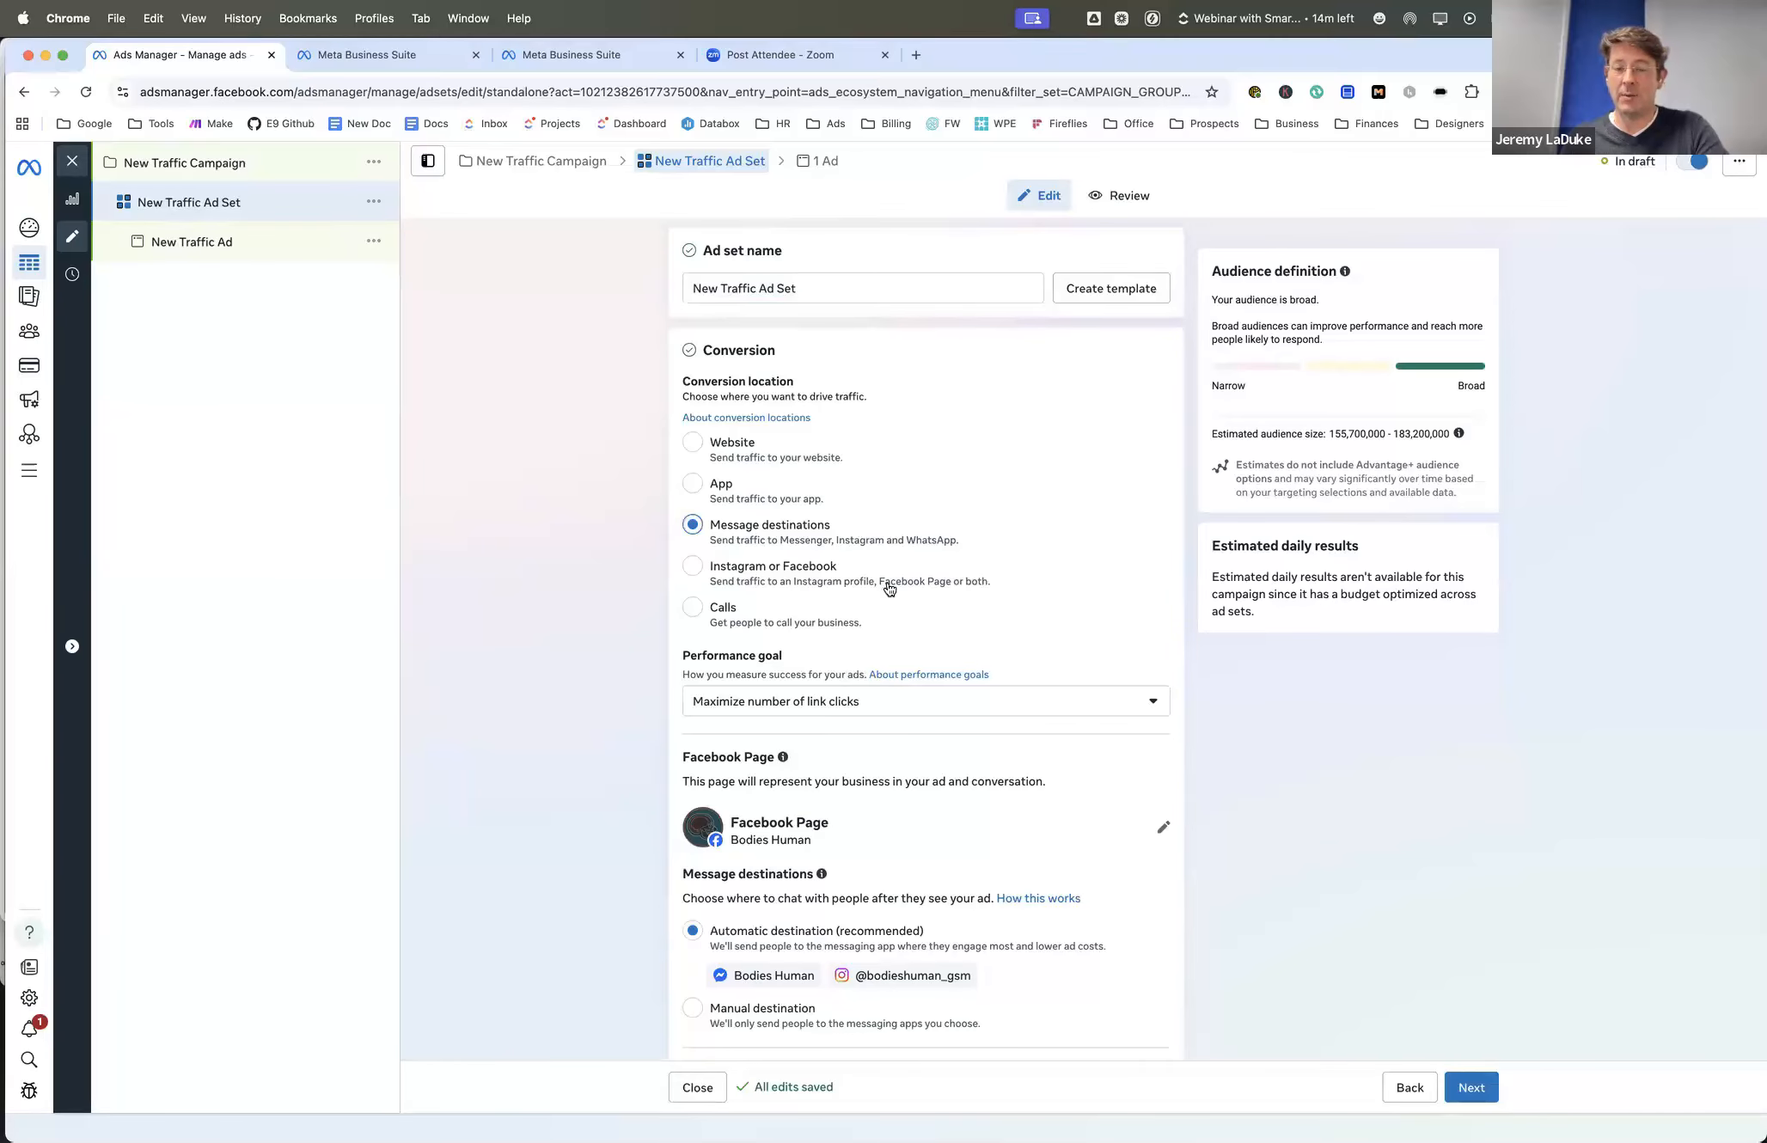
click(694, 606)
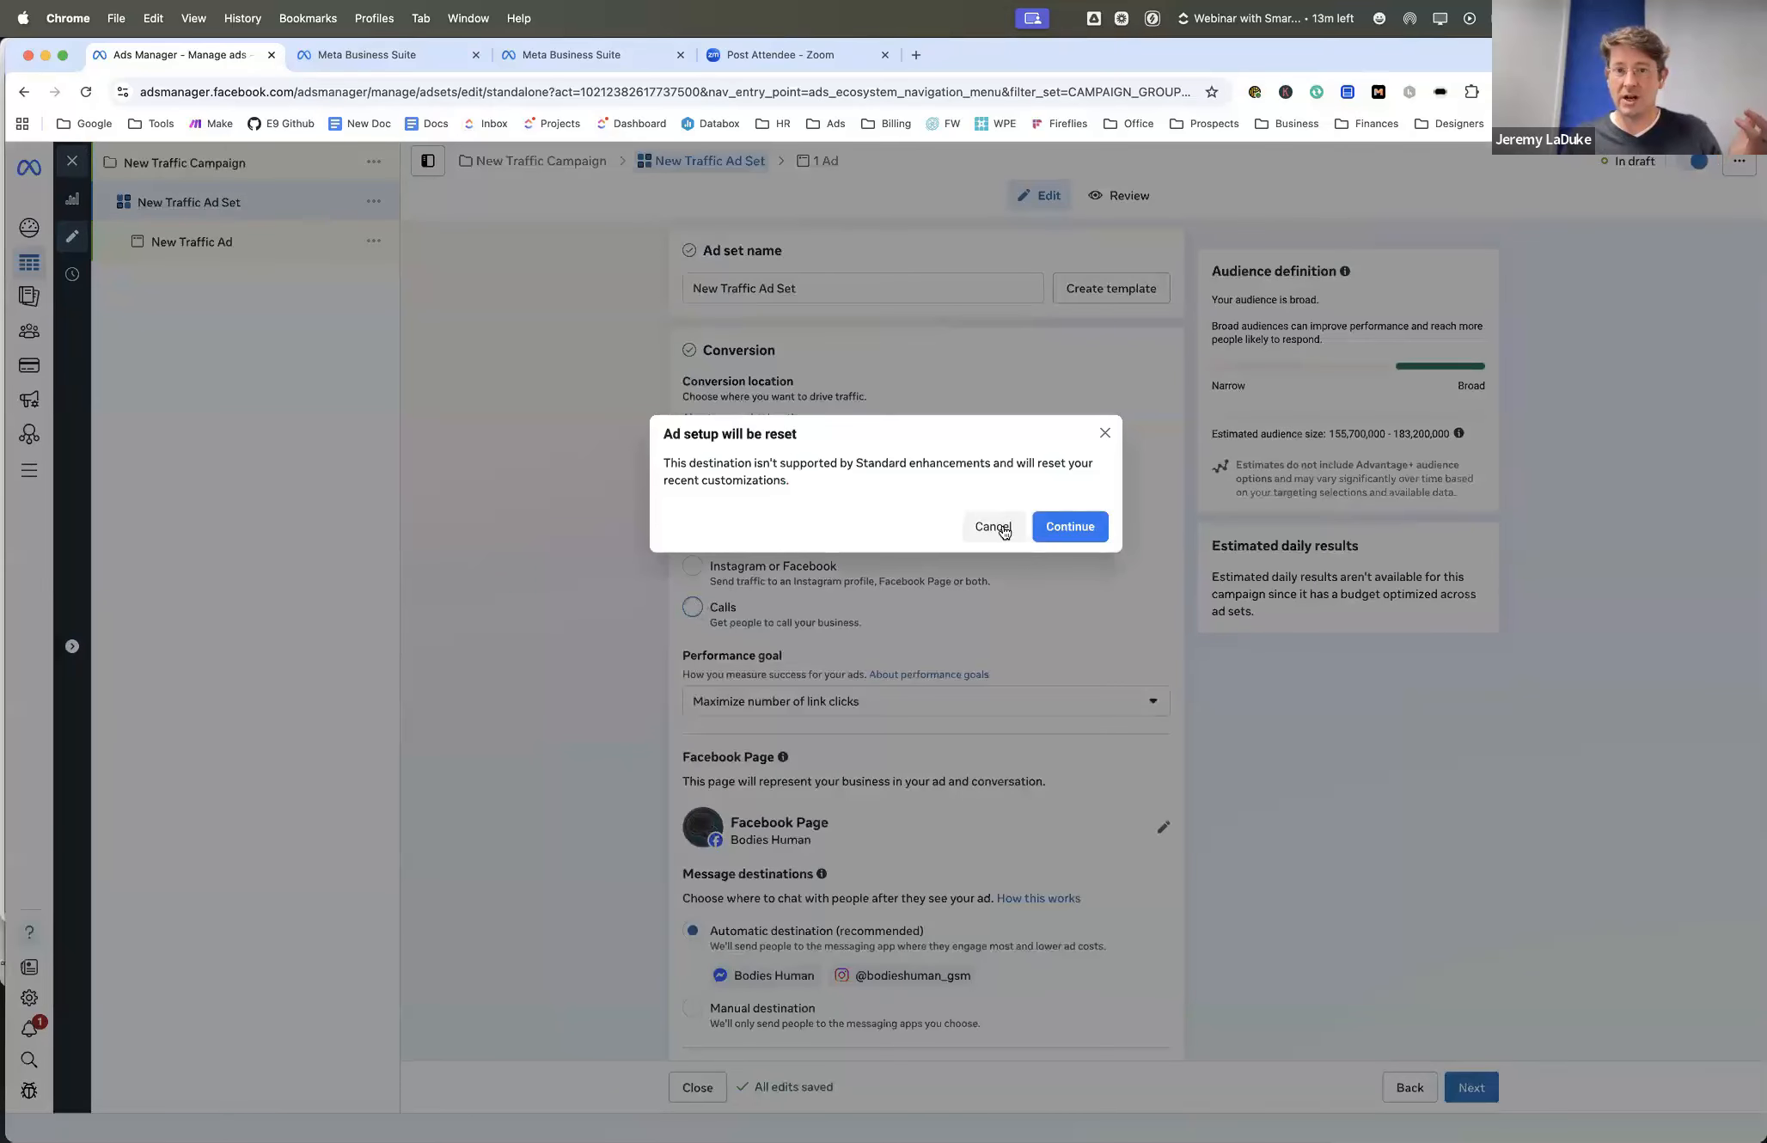
click(994, 528)
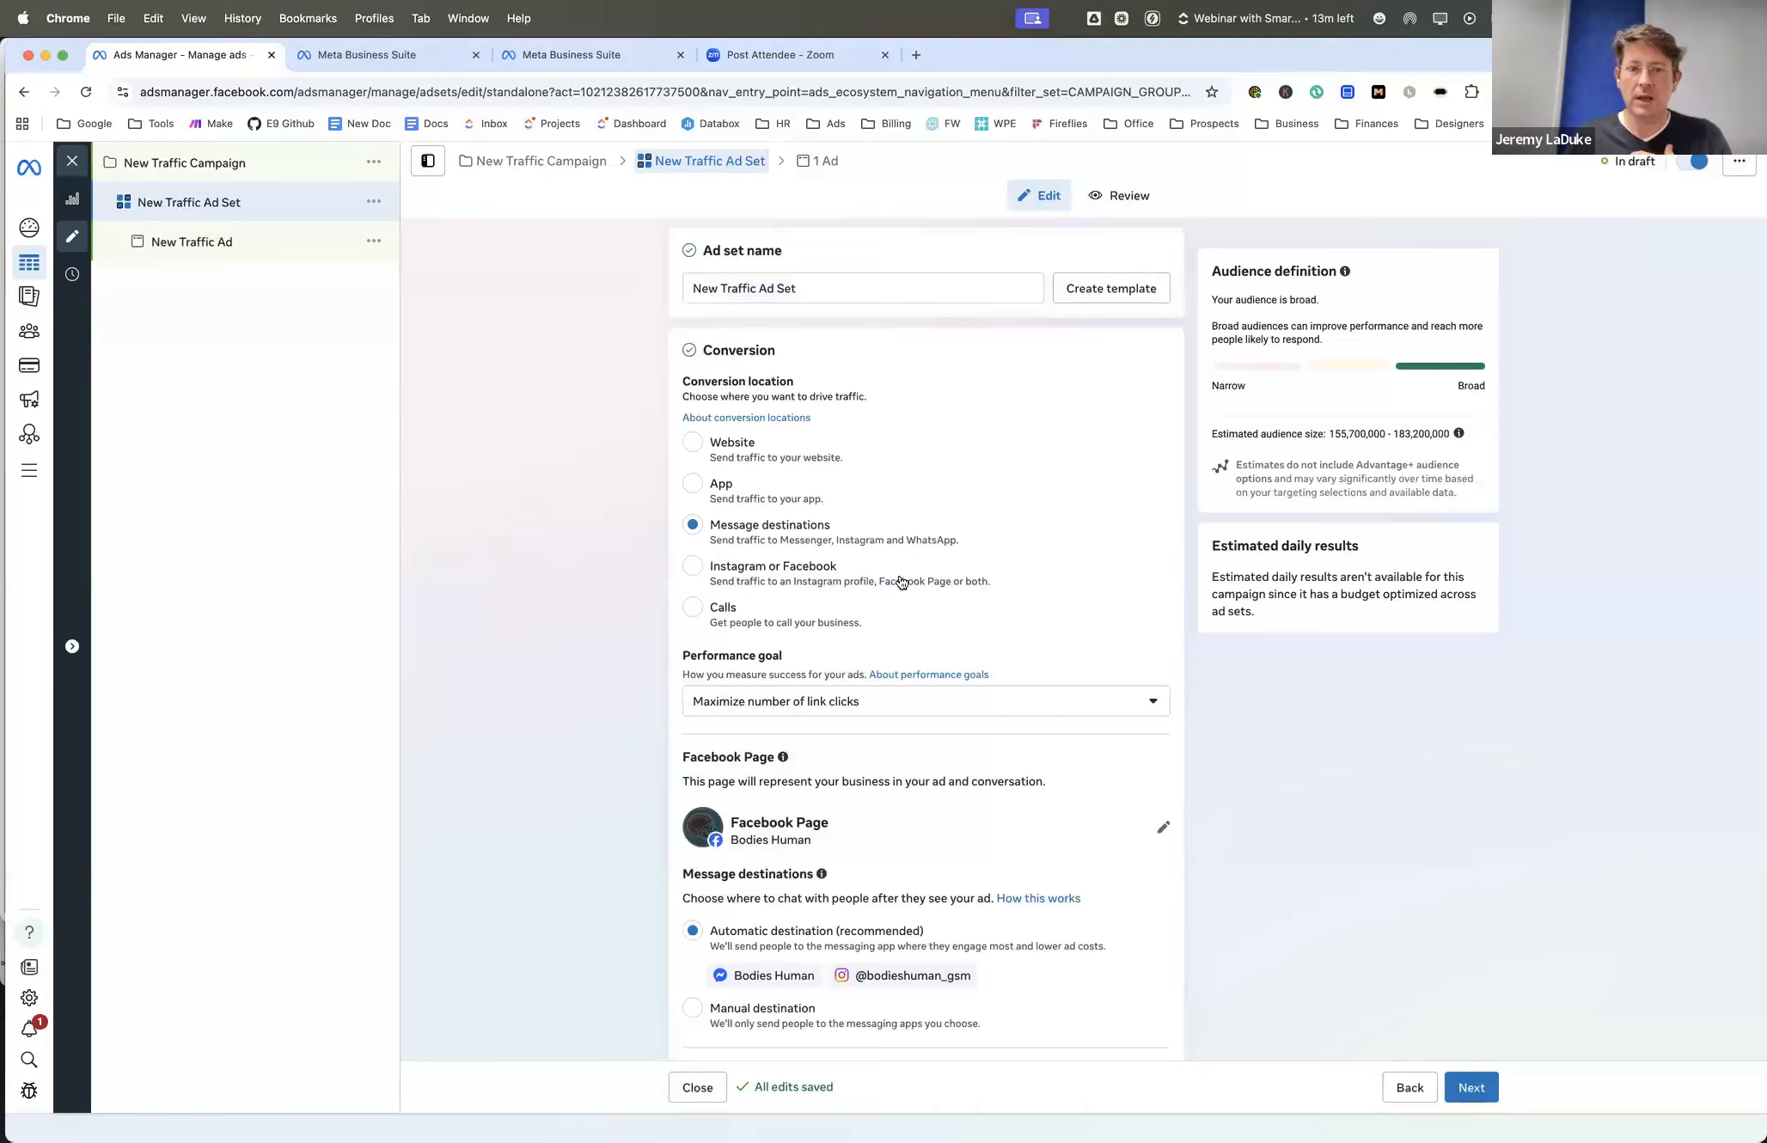
- Set the conversion location to Website and keep Maximize number of landing page views as the performance goal
click(693, 445)
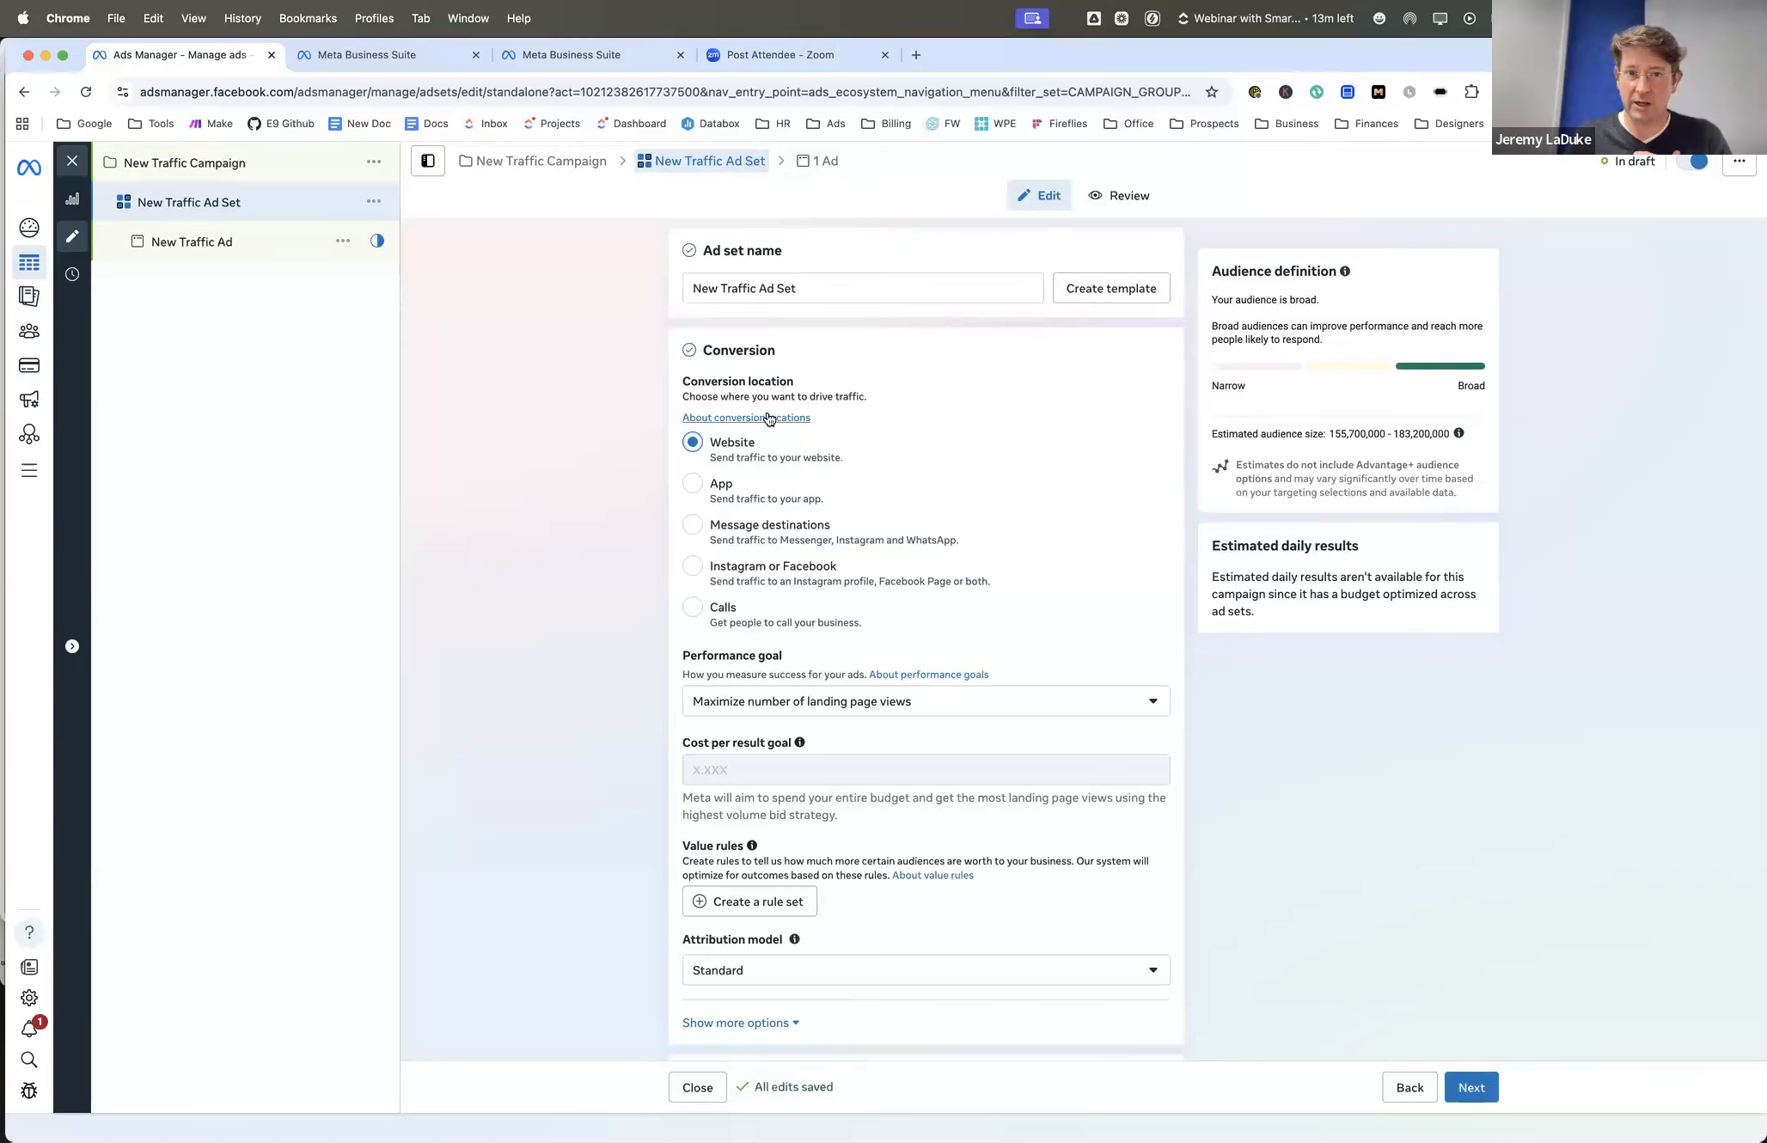
click(813, 708)
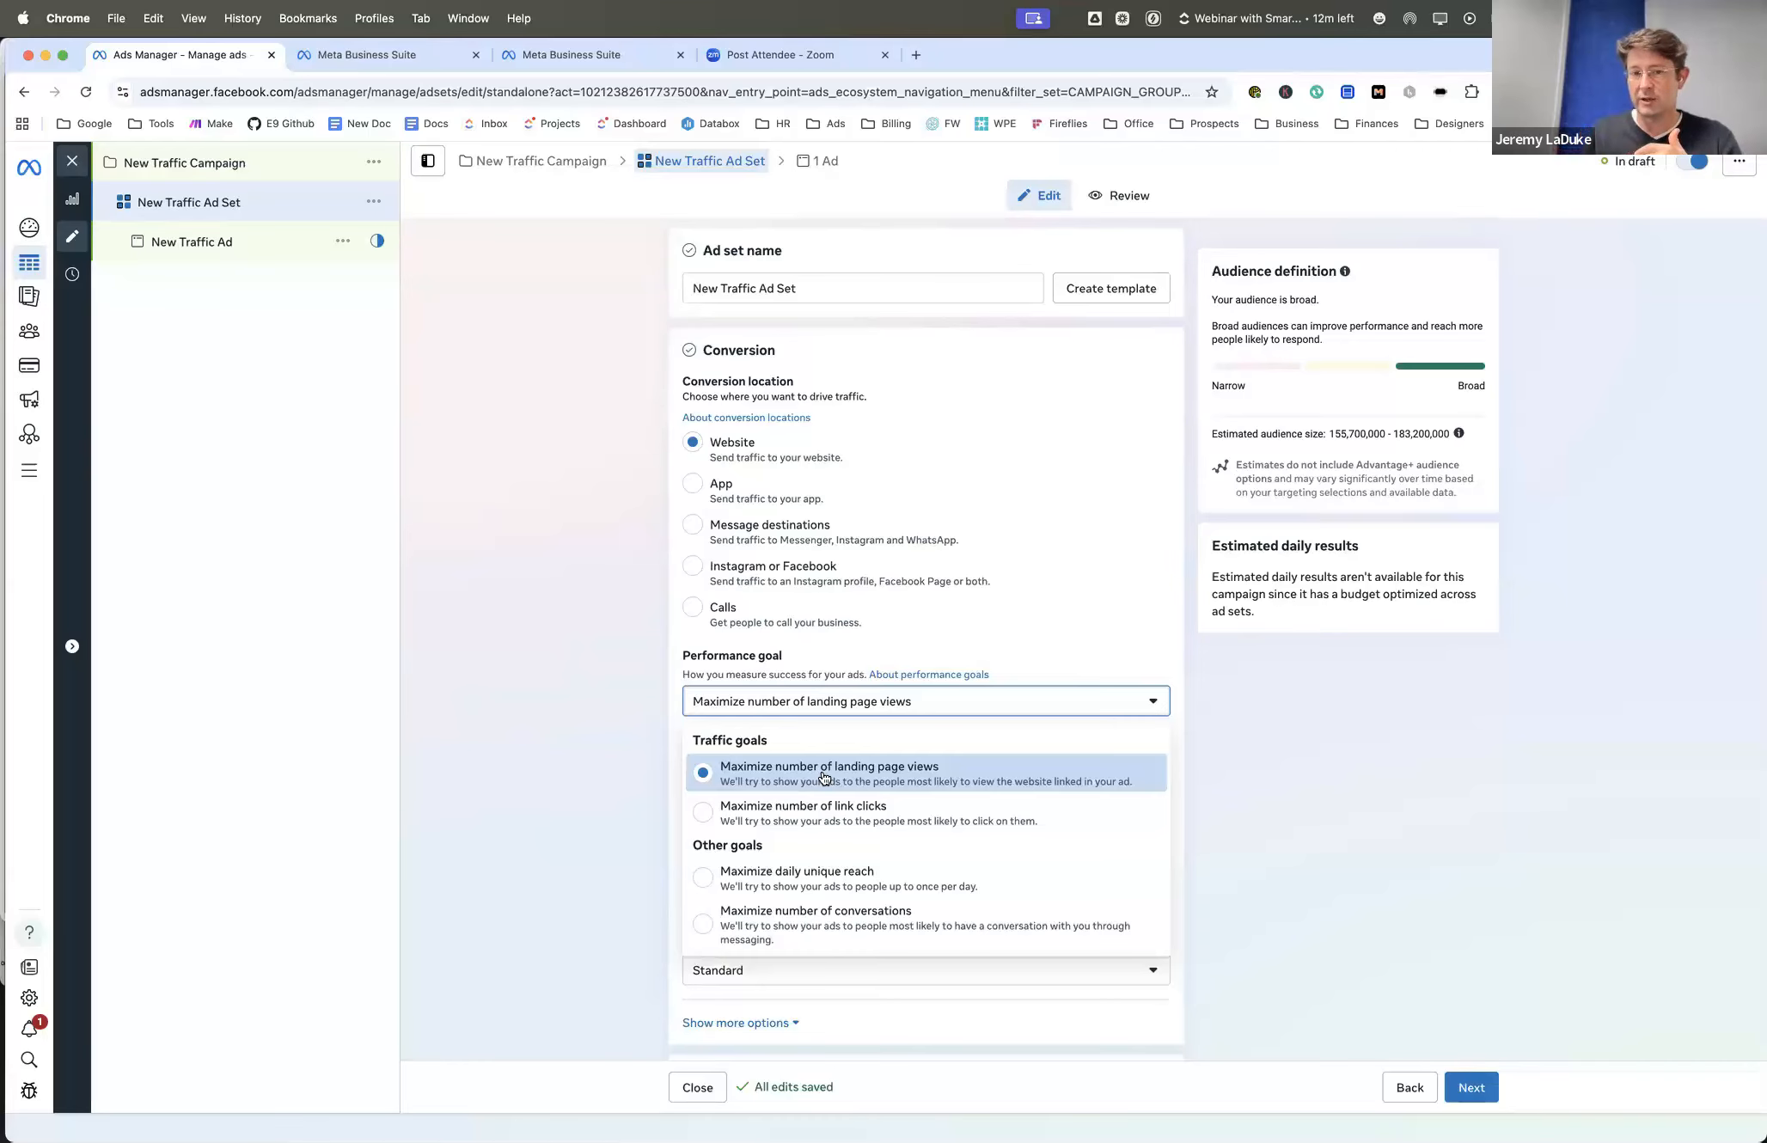
scroll(601, 750, down, 3)
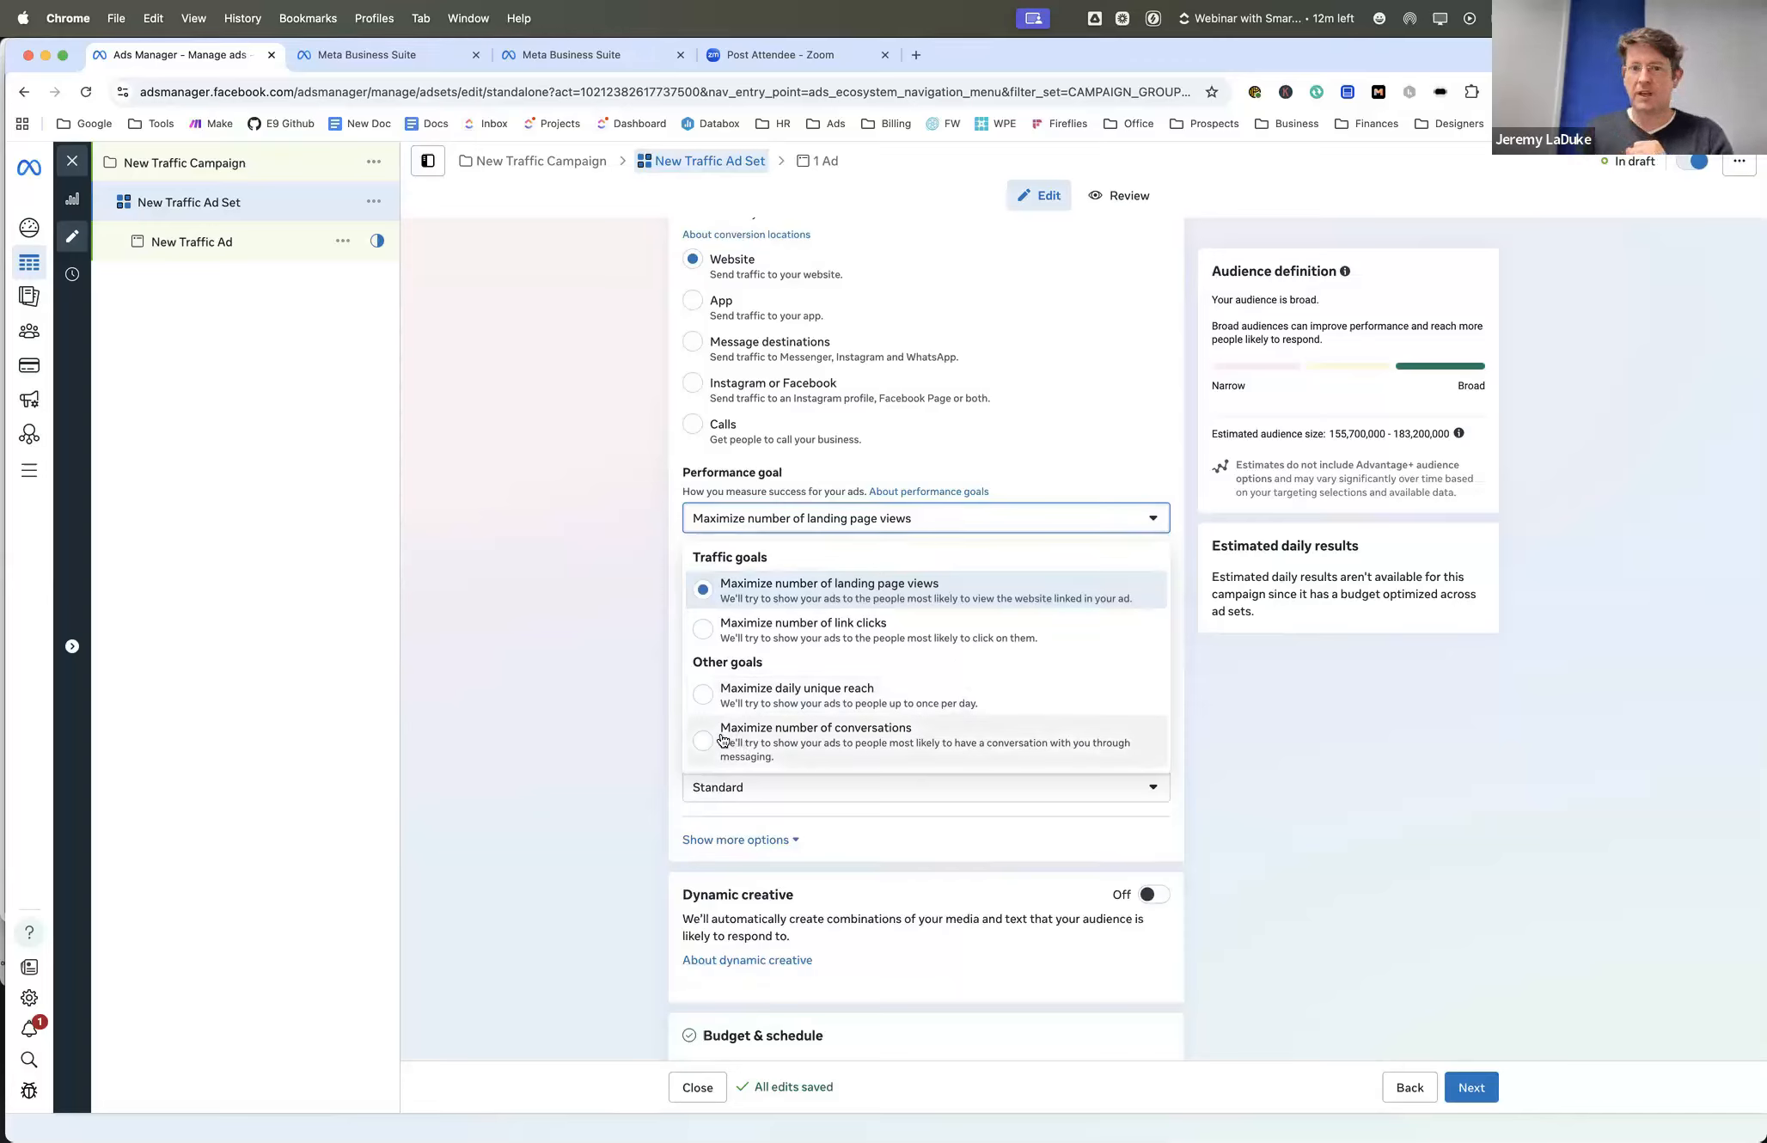
scroll(657, 665, up, 2)
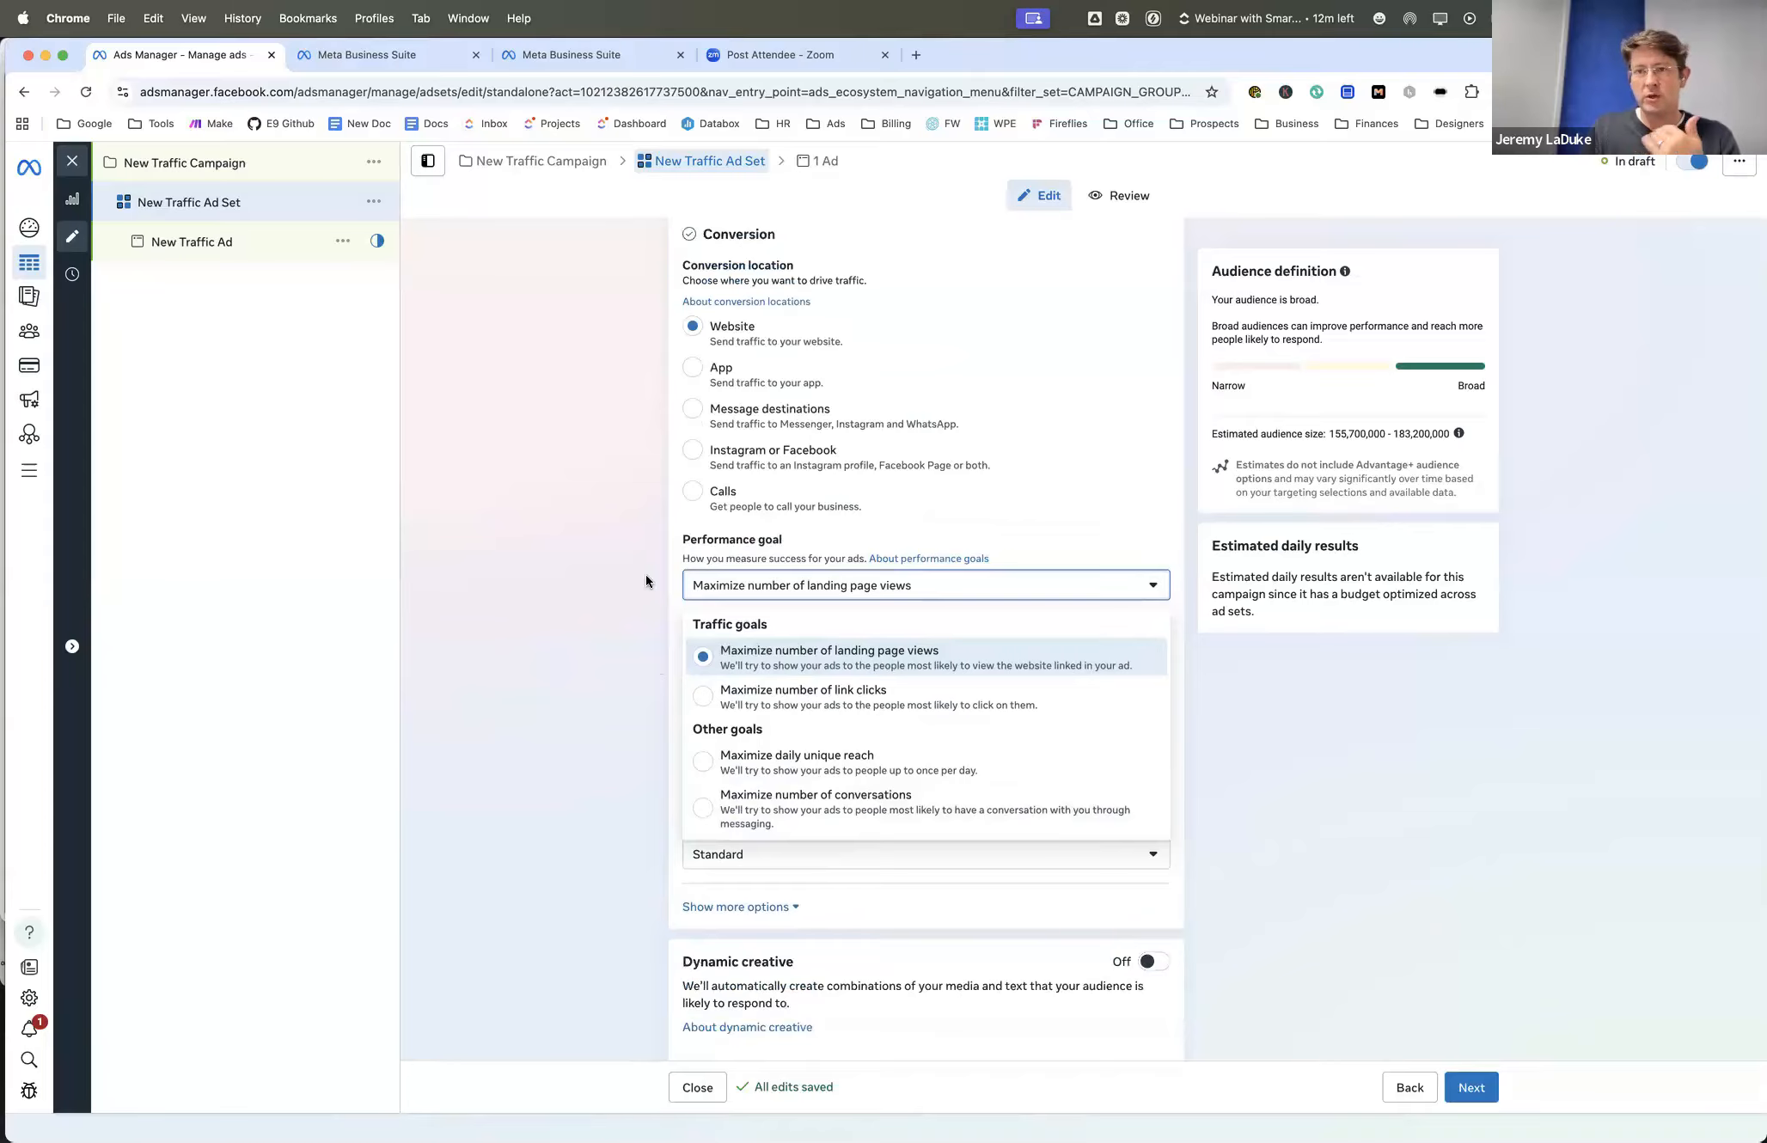
scroll(650, 596, down, 2)
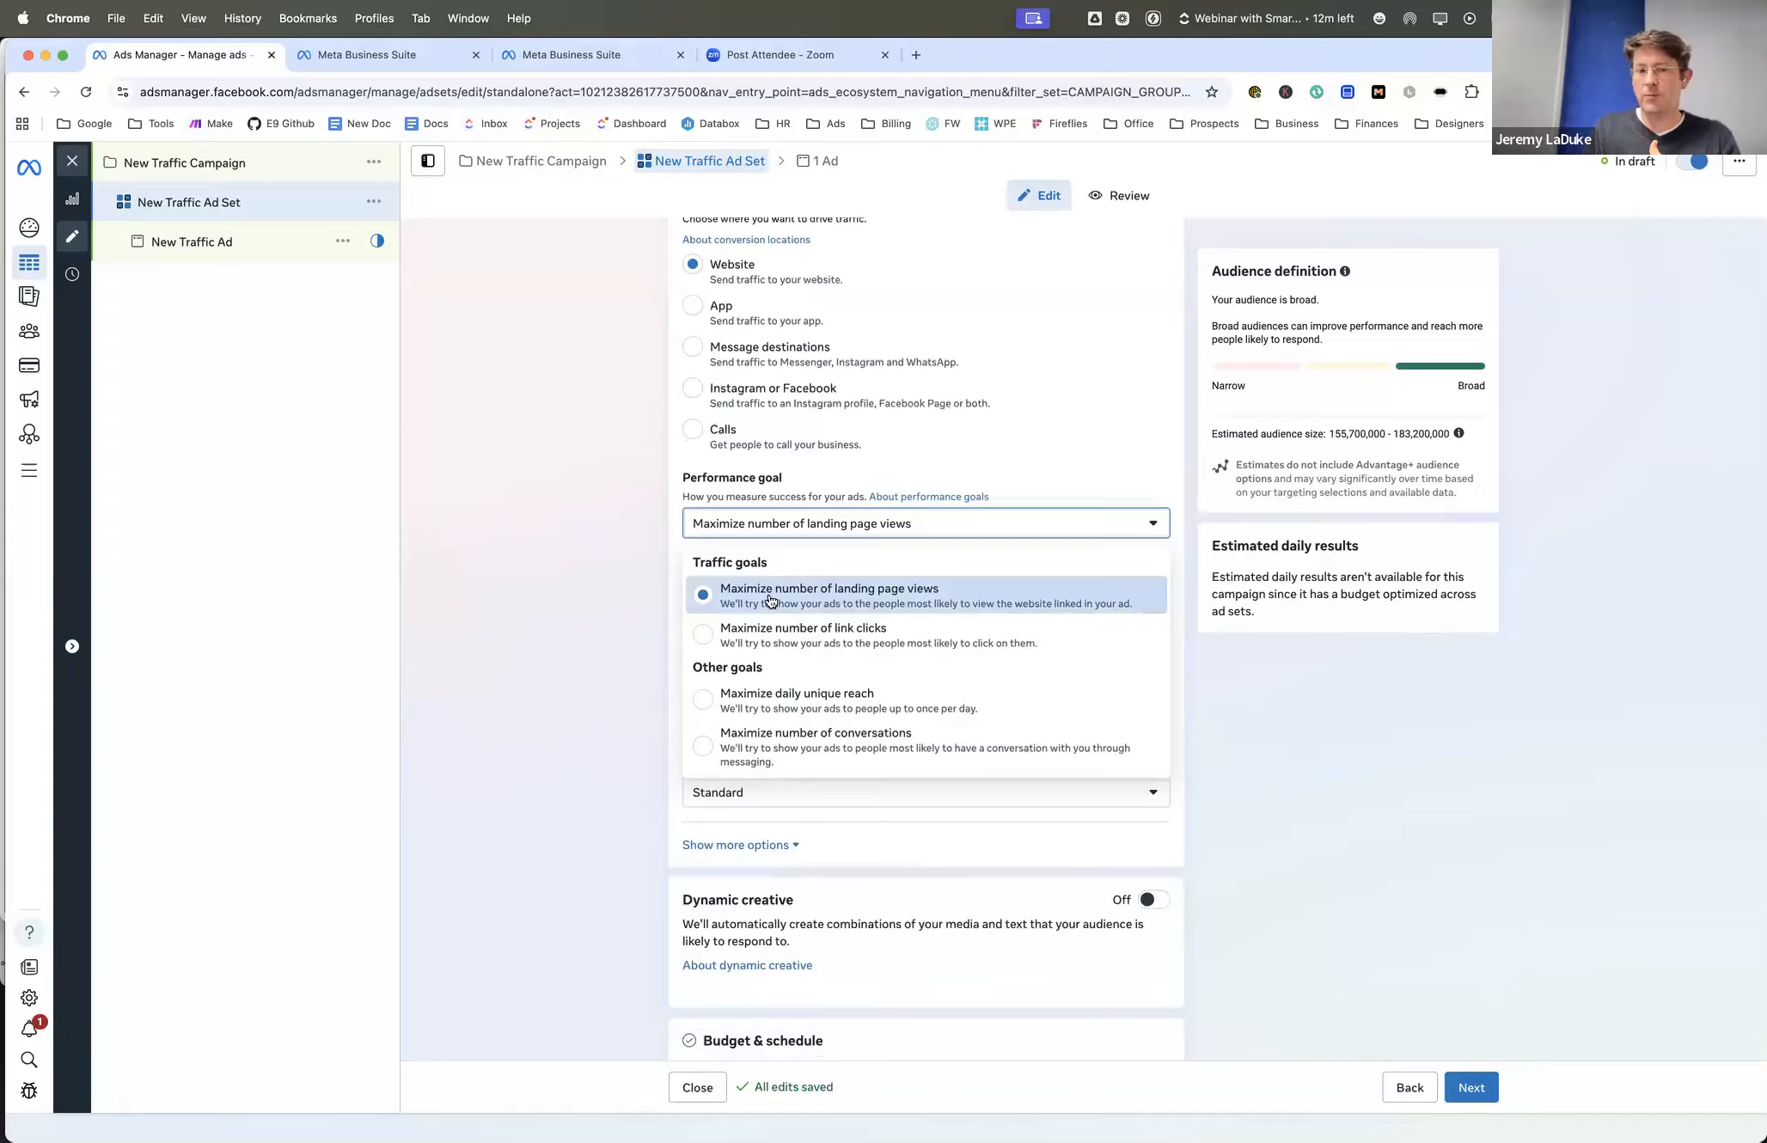
click(633, 600)
- Expand the extra conversion options and review the cost per result goal, value rules, attribution model, dynamic creative and budget schedule settings
scroll(634, 601, down, 4)
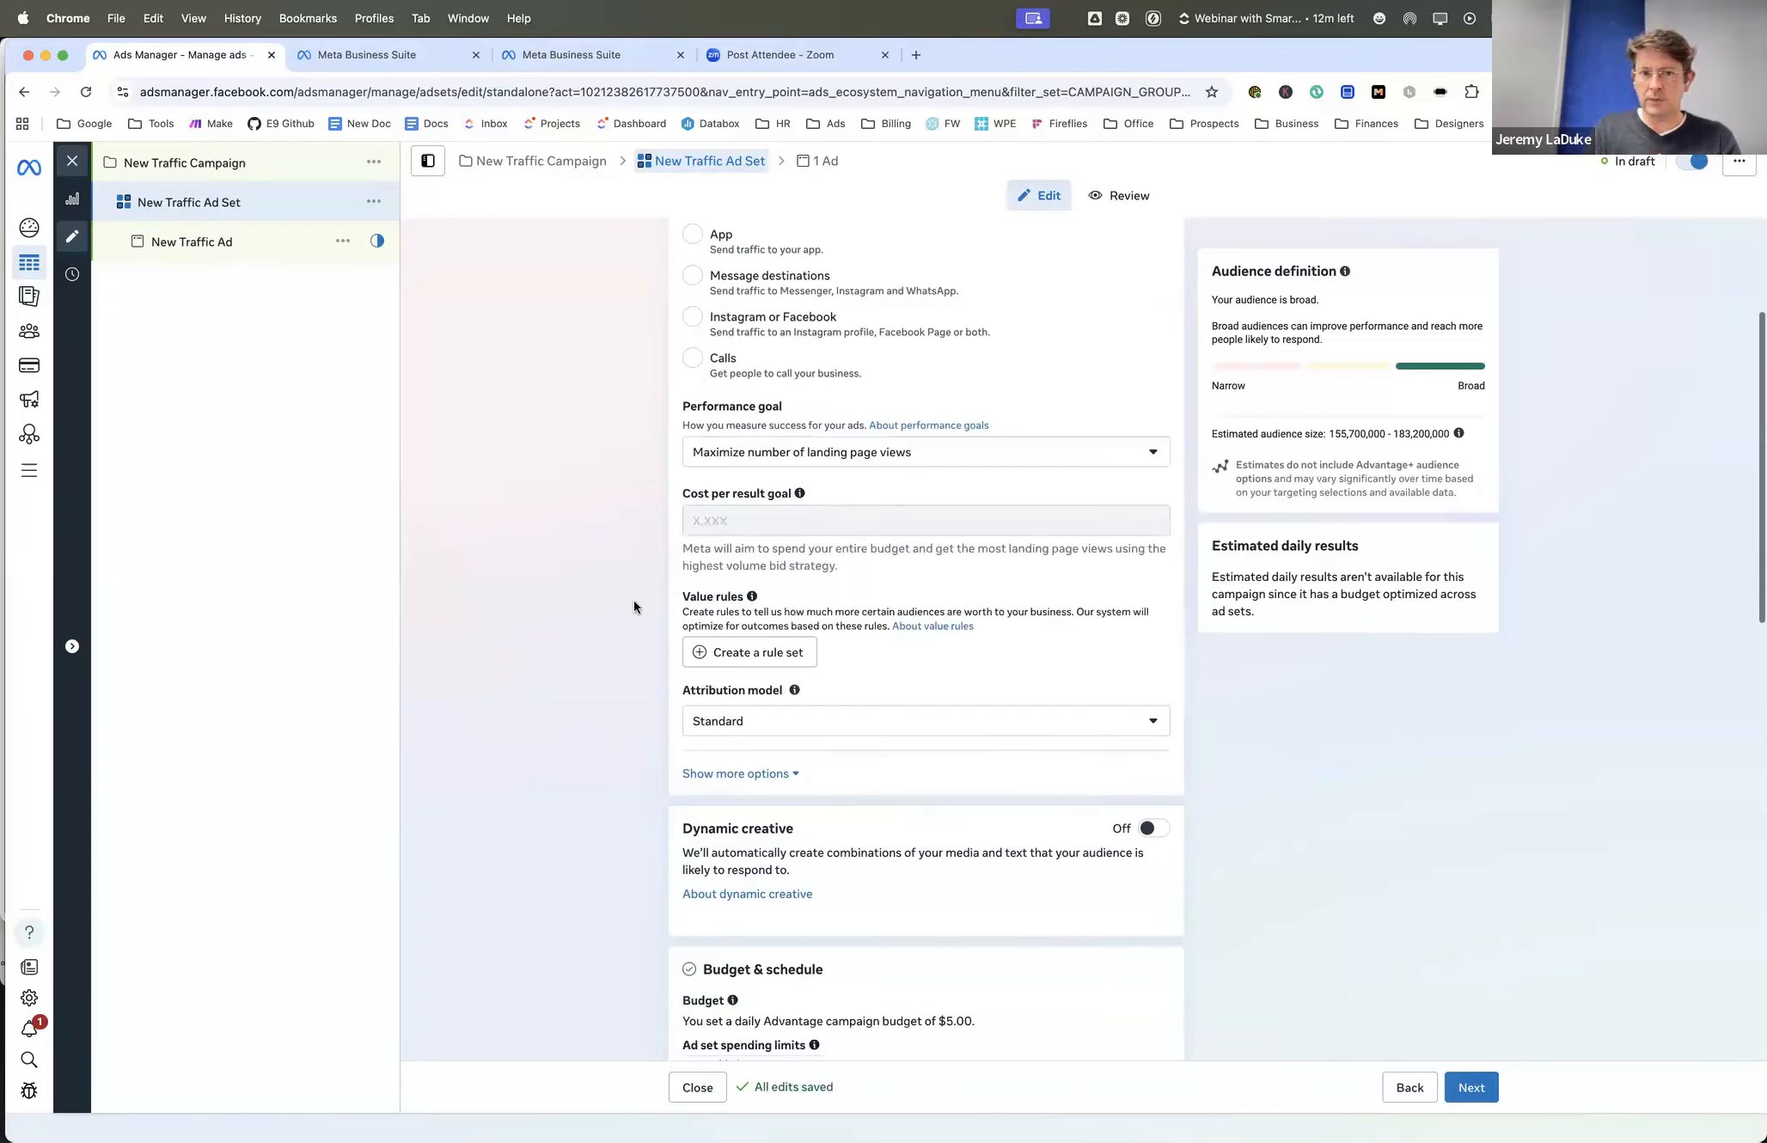
scroll(718, 560, down, 1)
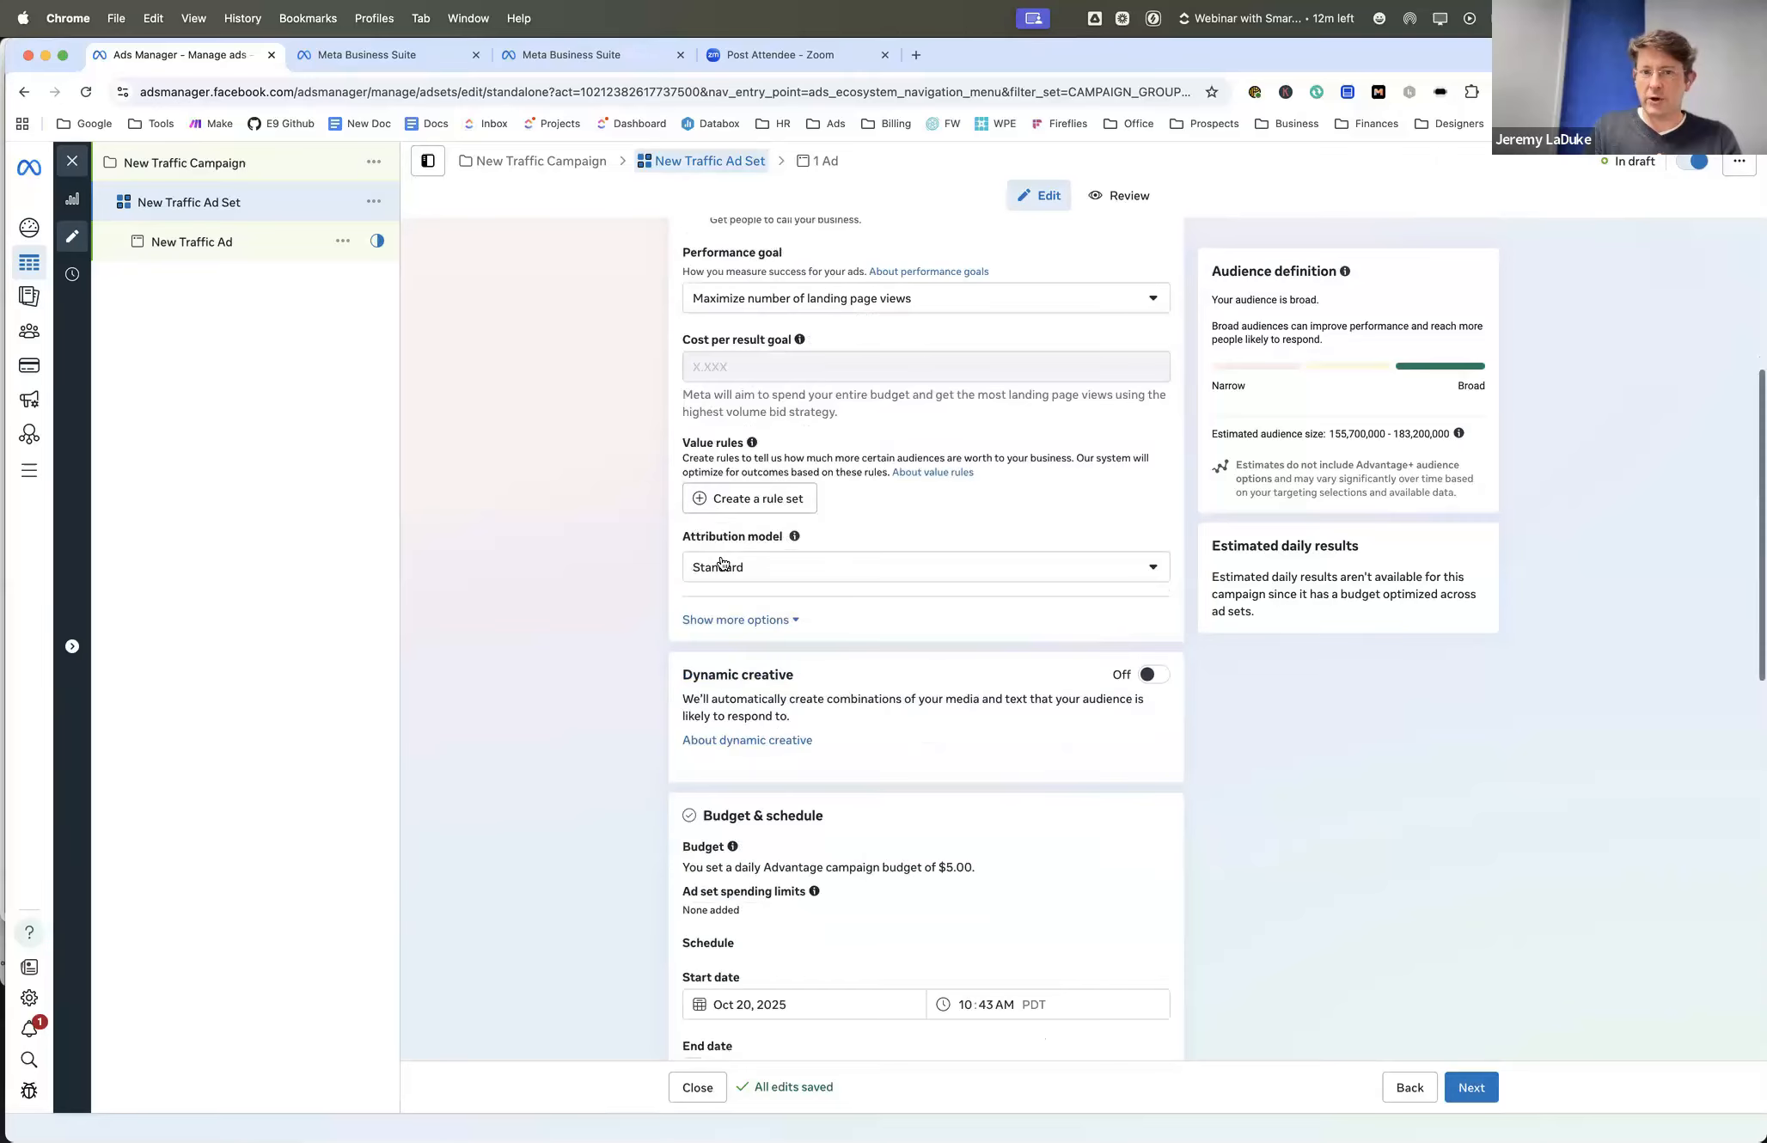
scroll(661, 574, down, 3)
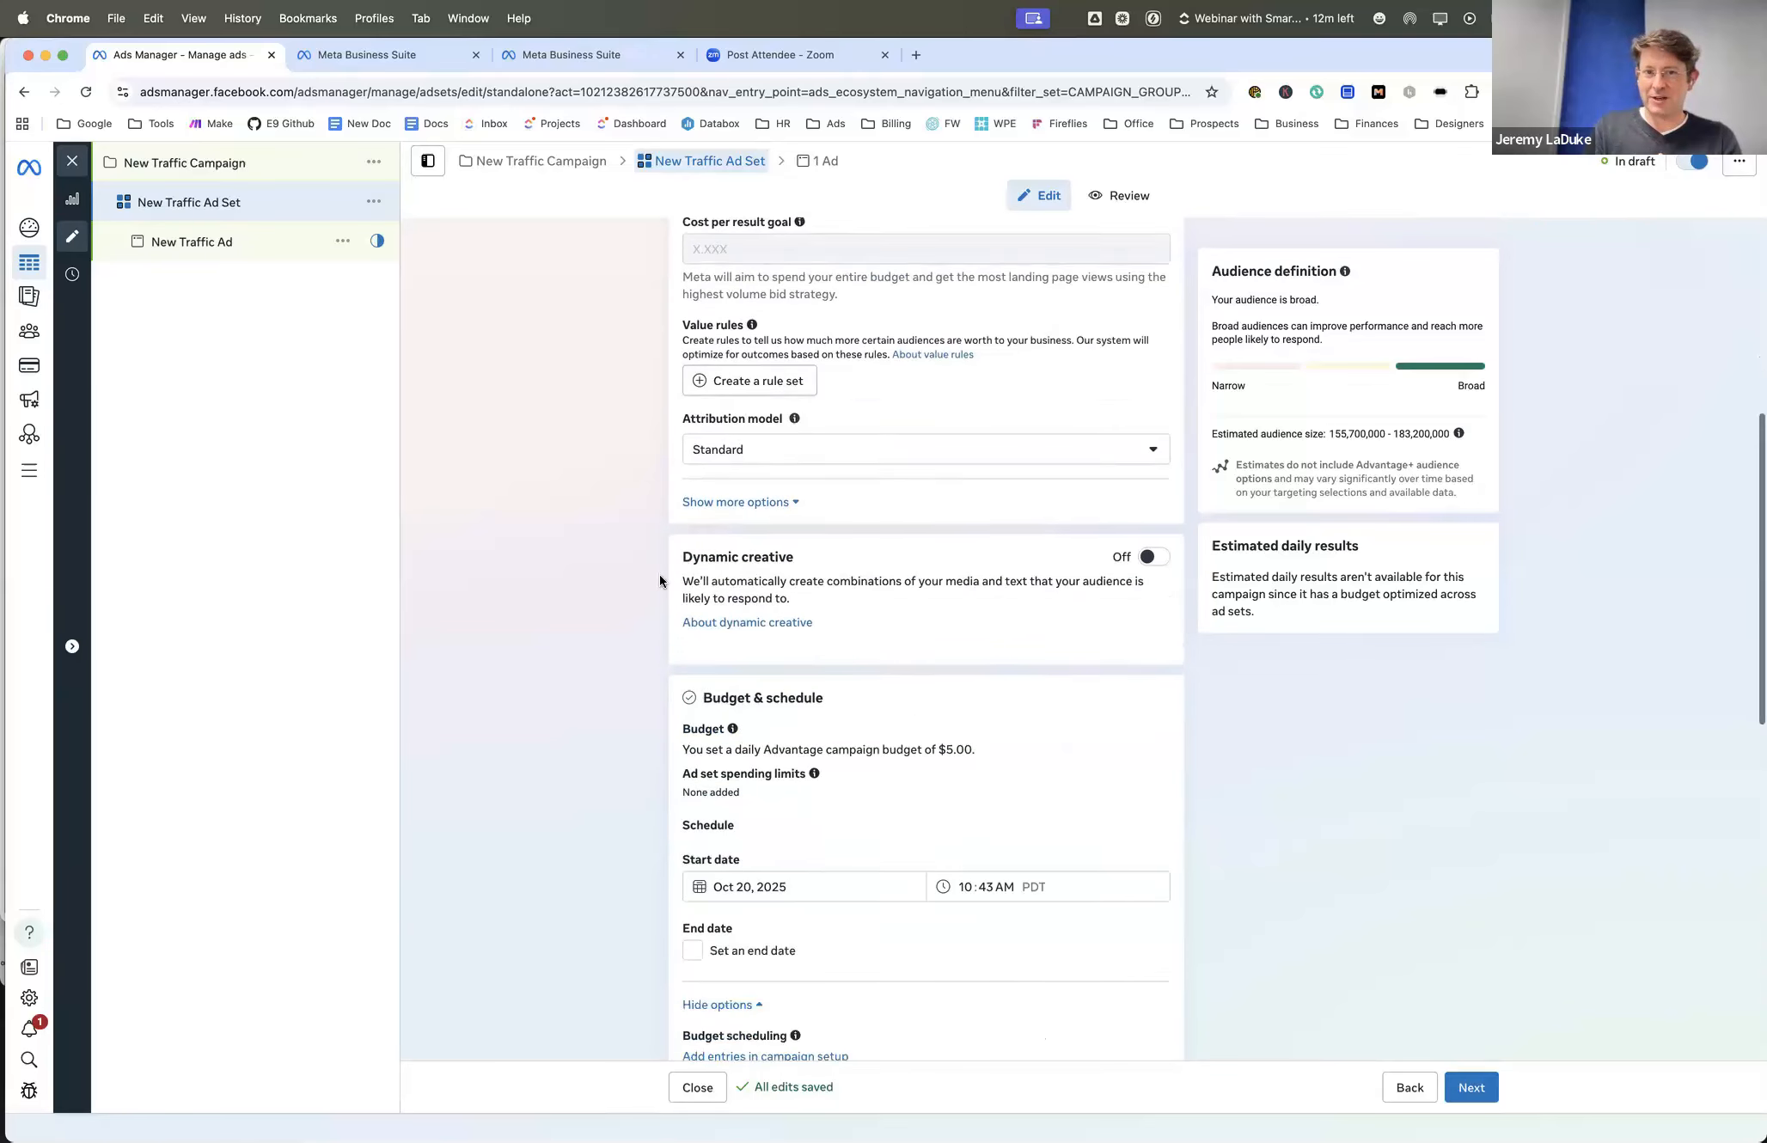
click(699, 477)
scroll(629, 457, down, 1)
scroll(630, 464, down, 1)
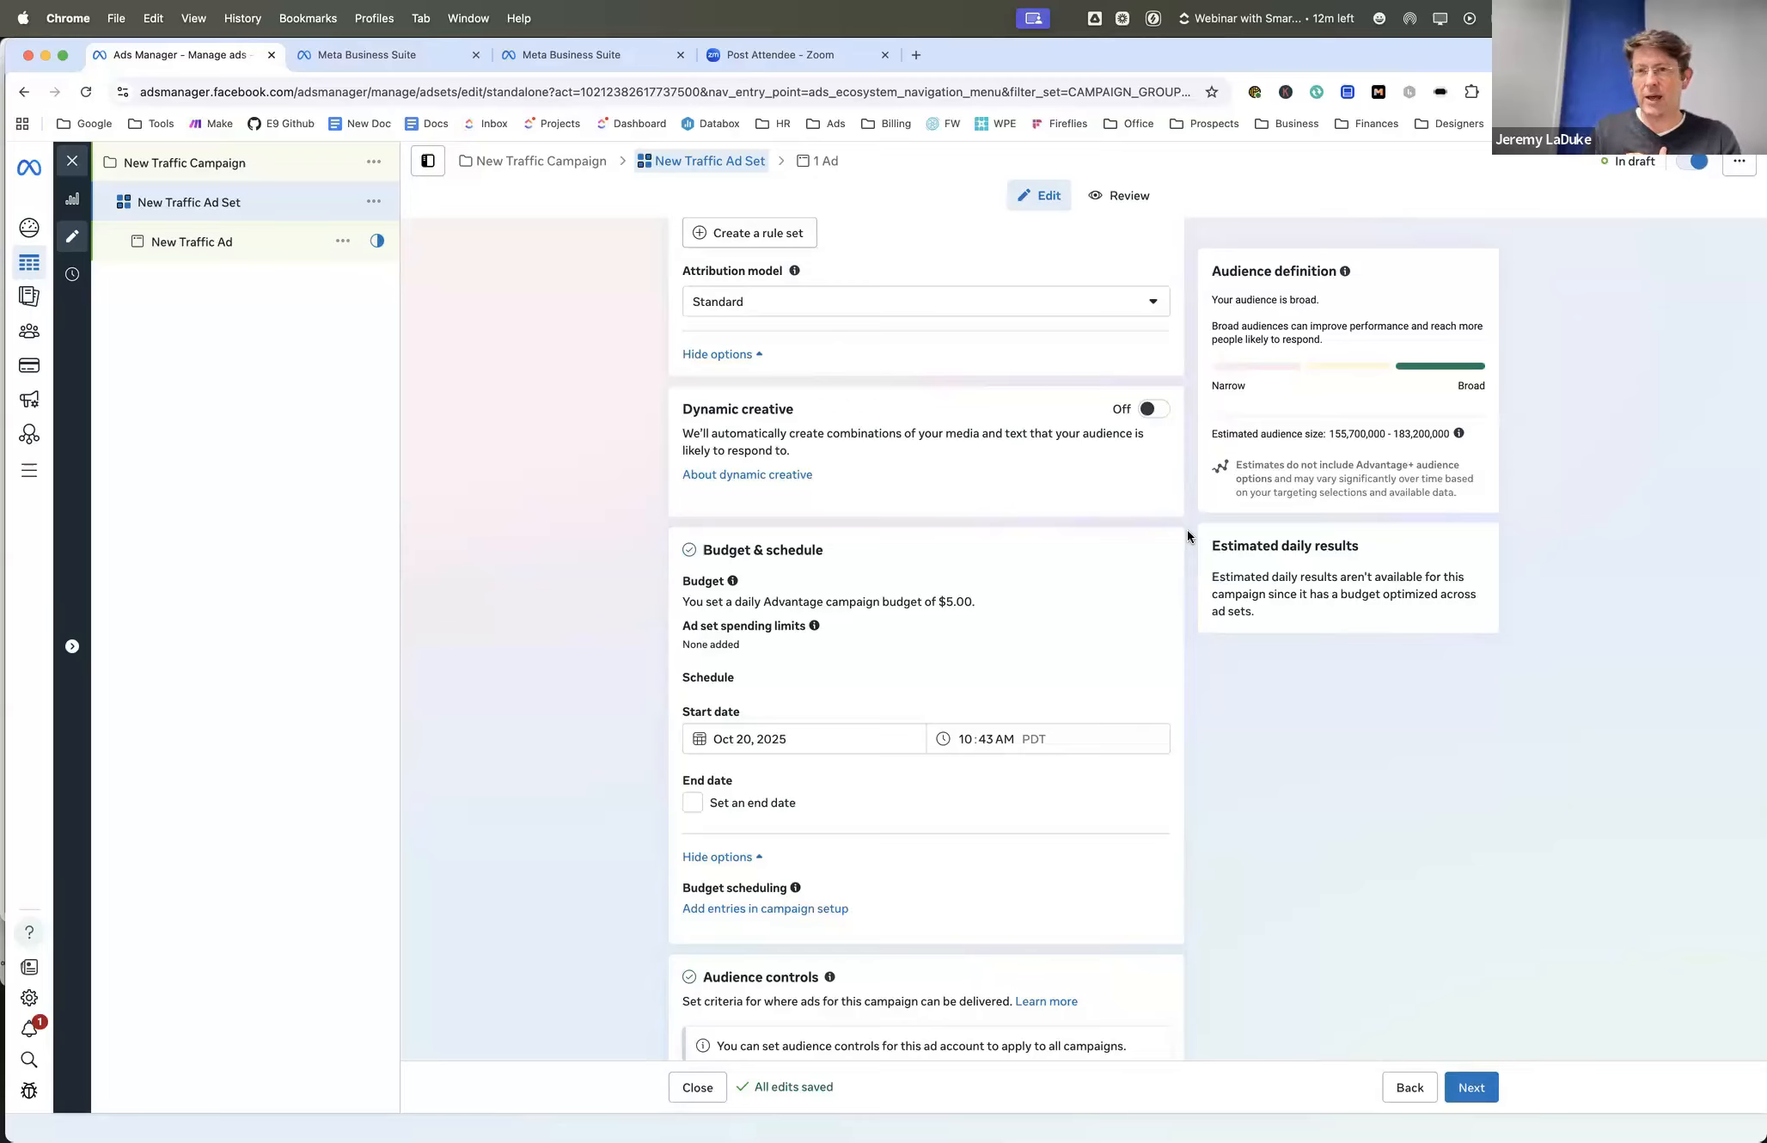
scroll(1189, 536, down, 1)
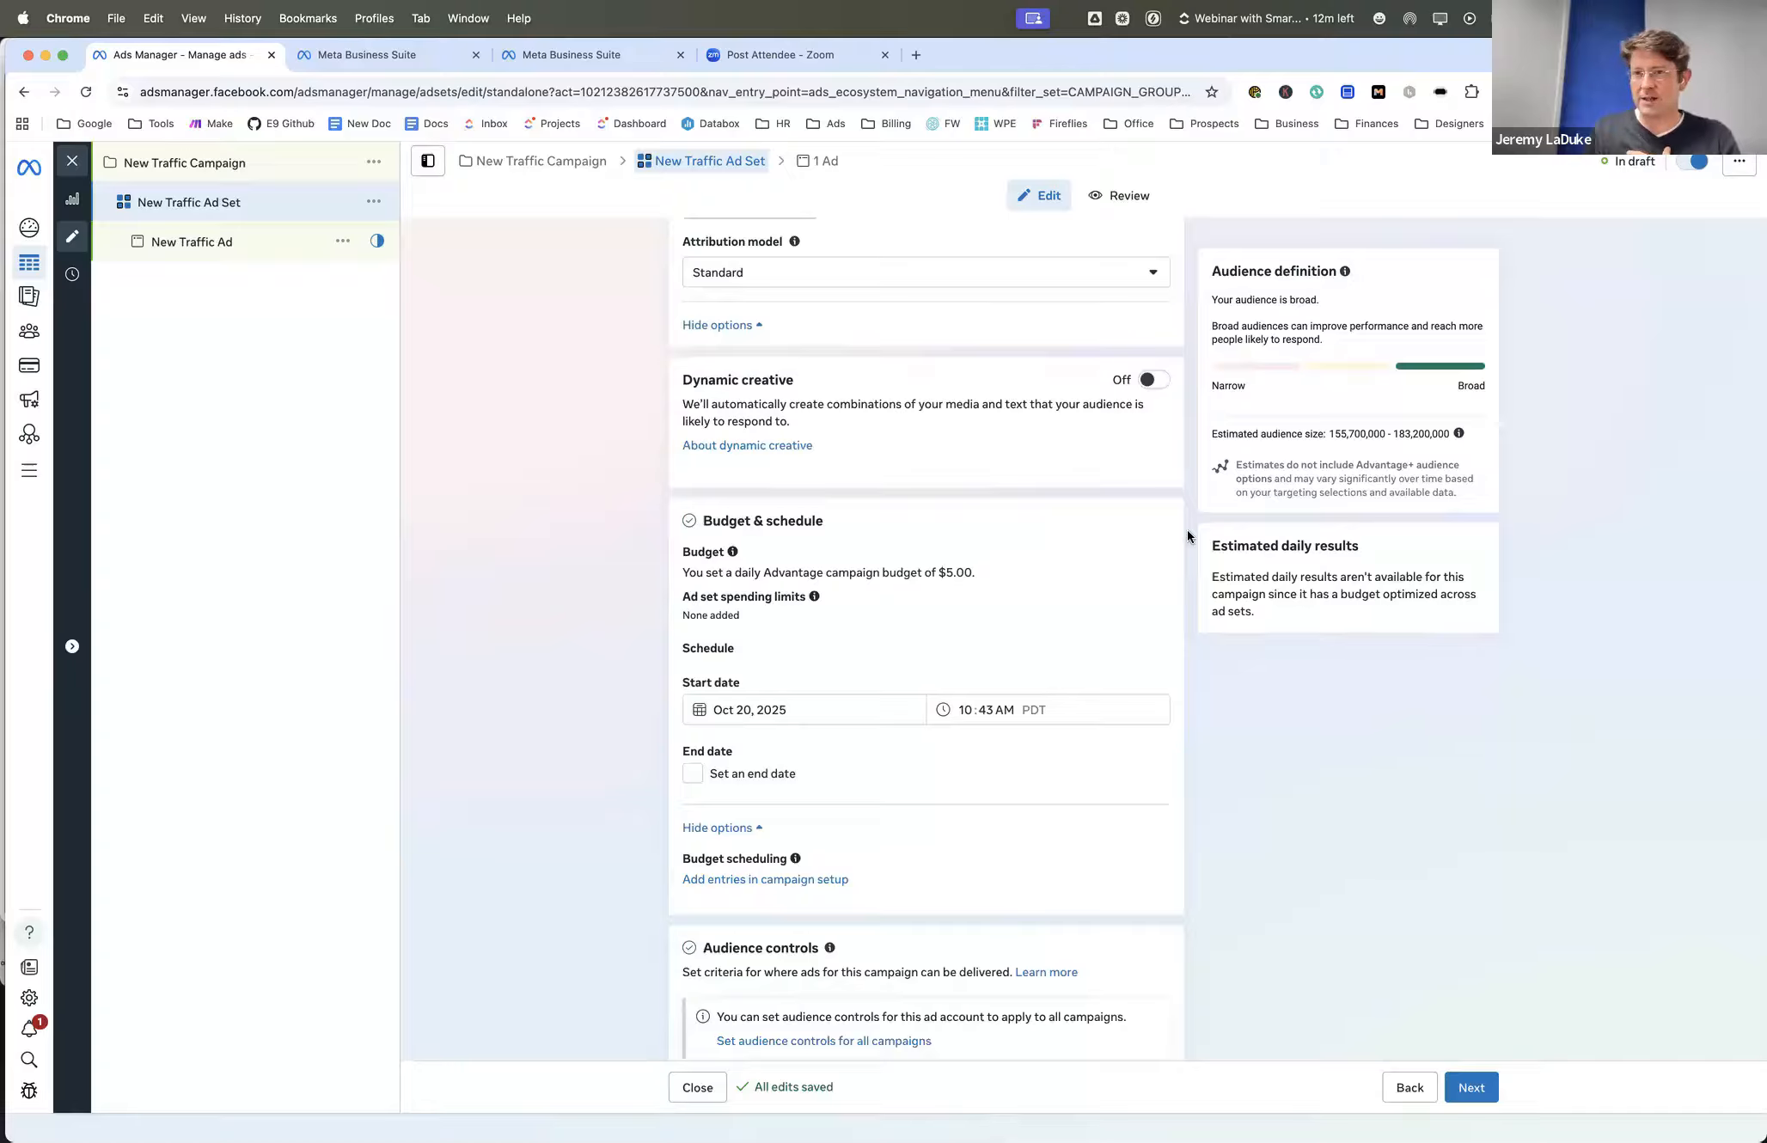
scroll(1187, 530, down, 2)
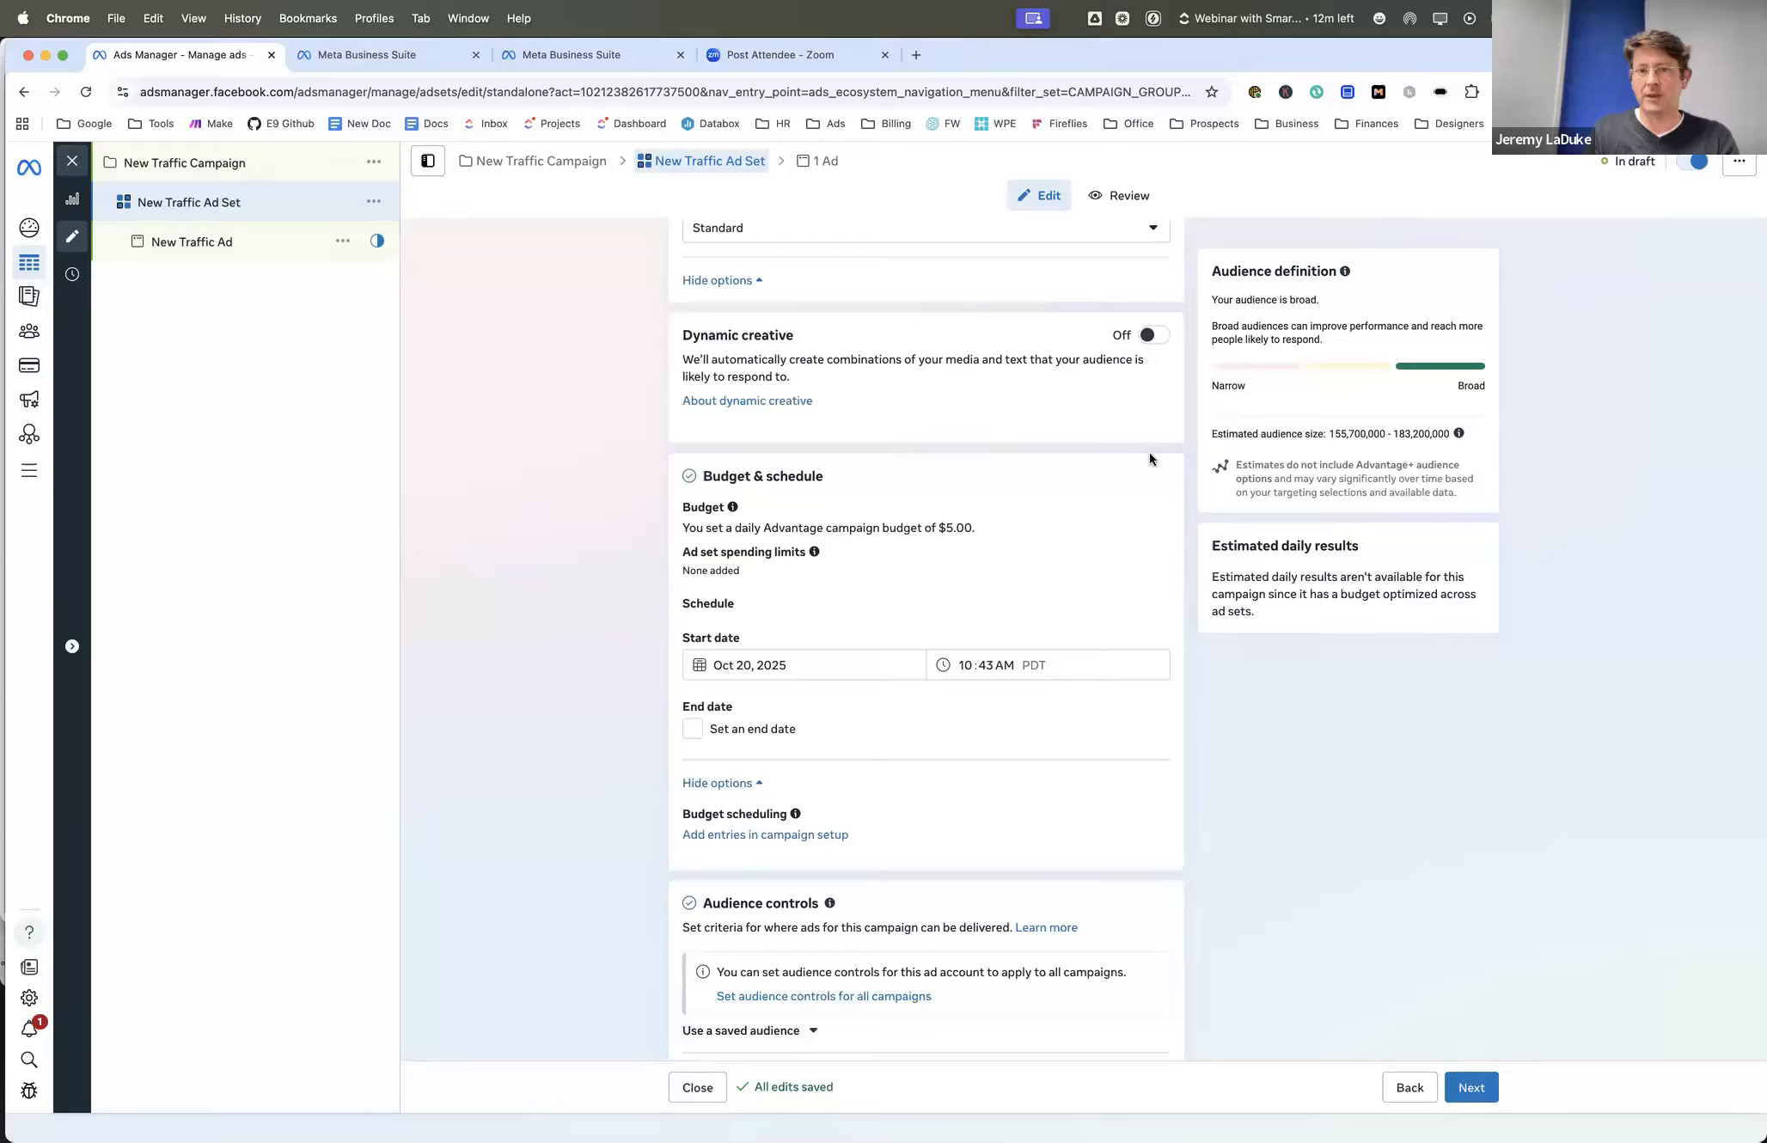
scroll(1159, 560, down, 2)
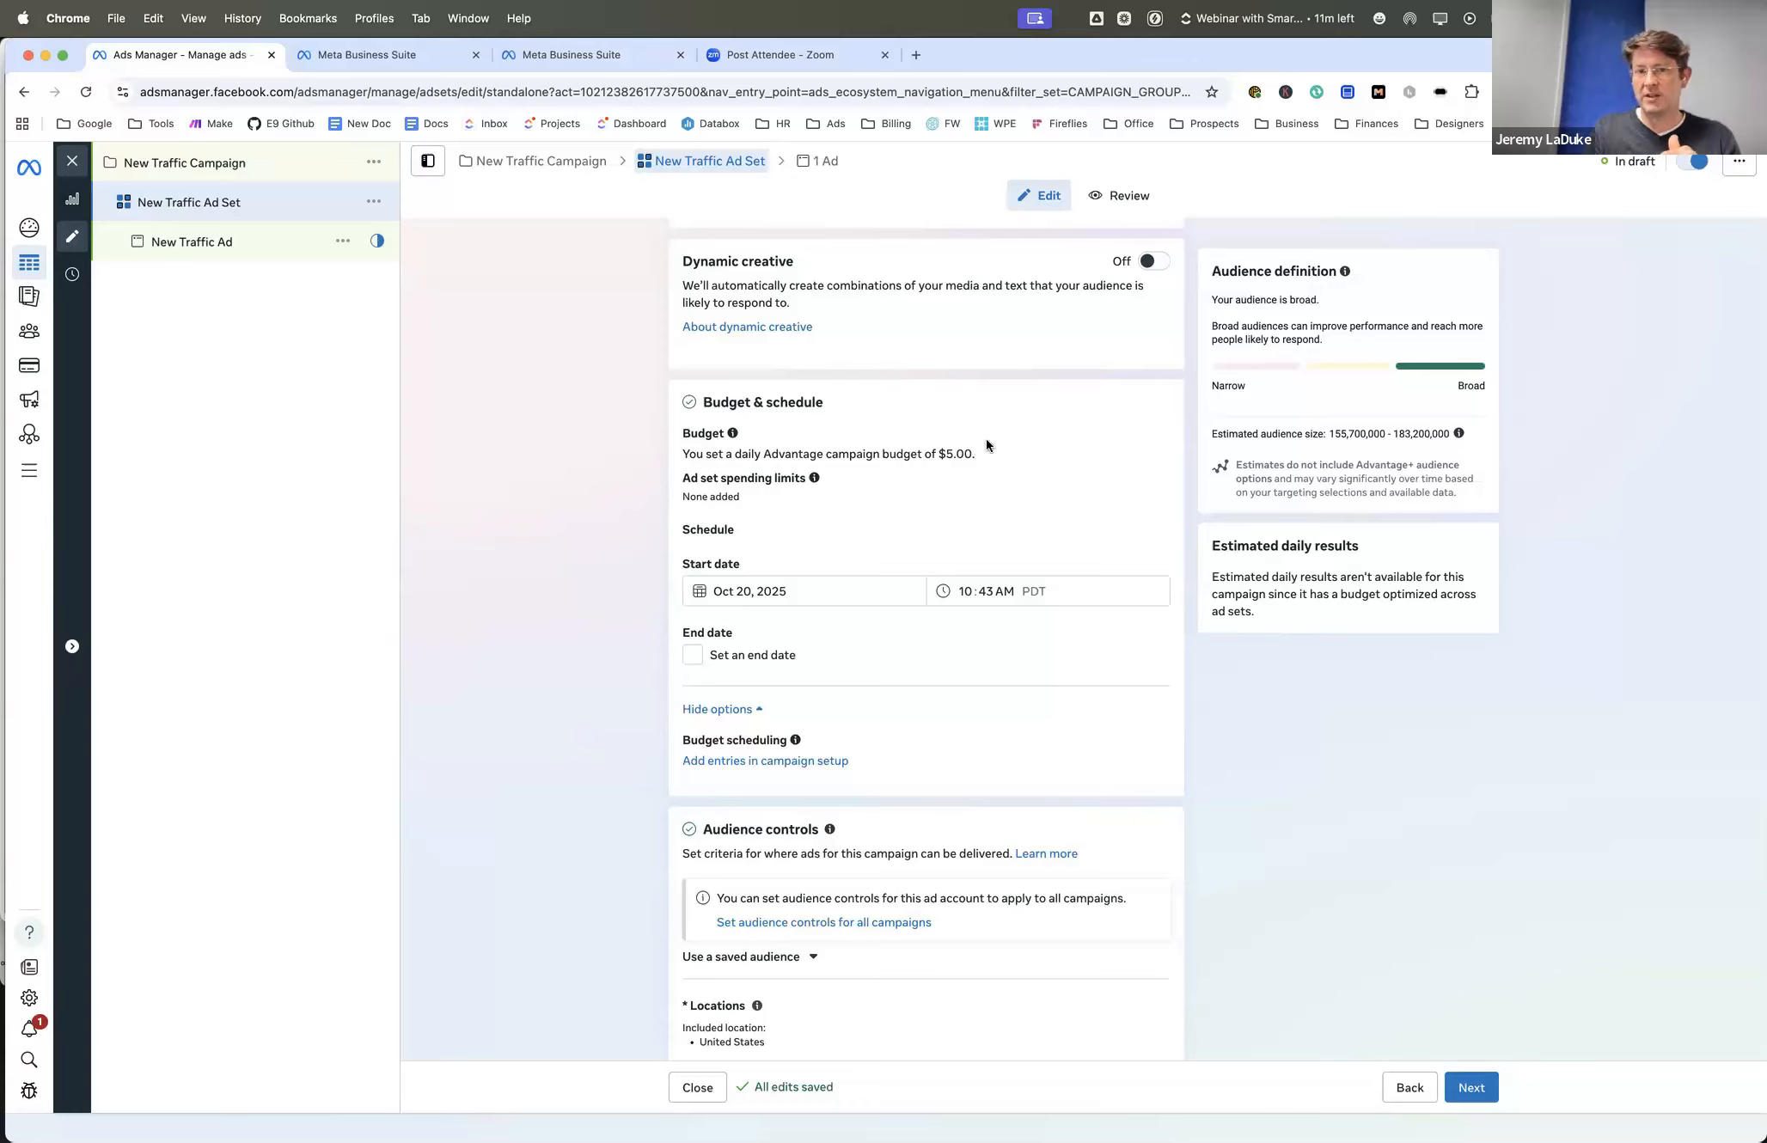
scroll(818, 436, down, 1)
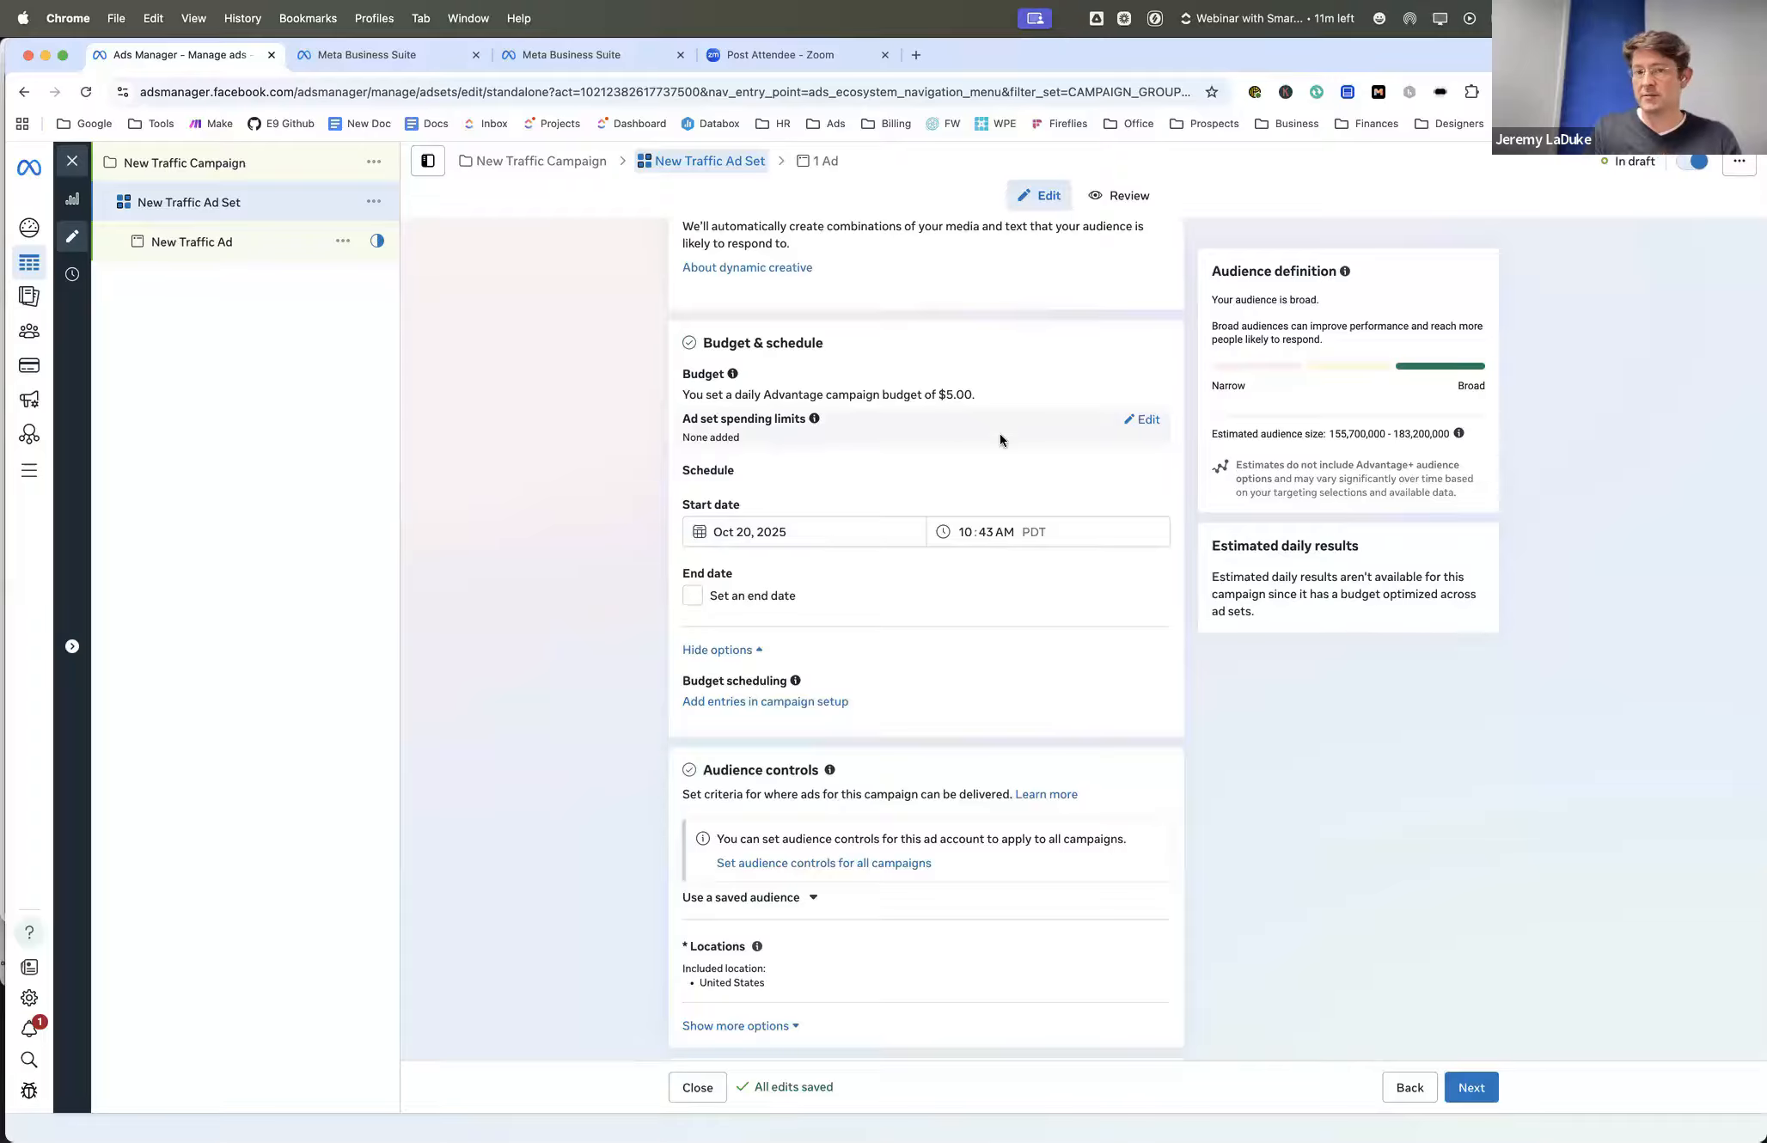
- Try enabling an end date for the ad set's schedule, then disable it again
scroll(930, 434, down, 1)
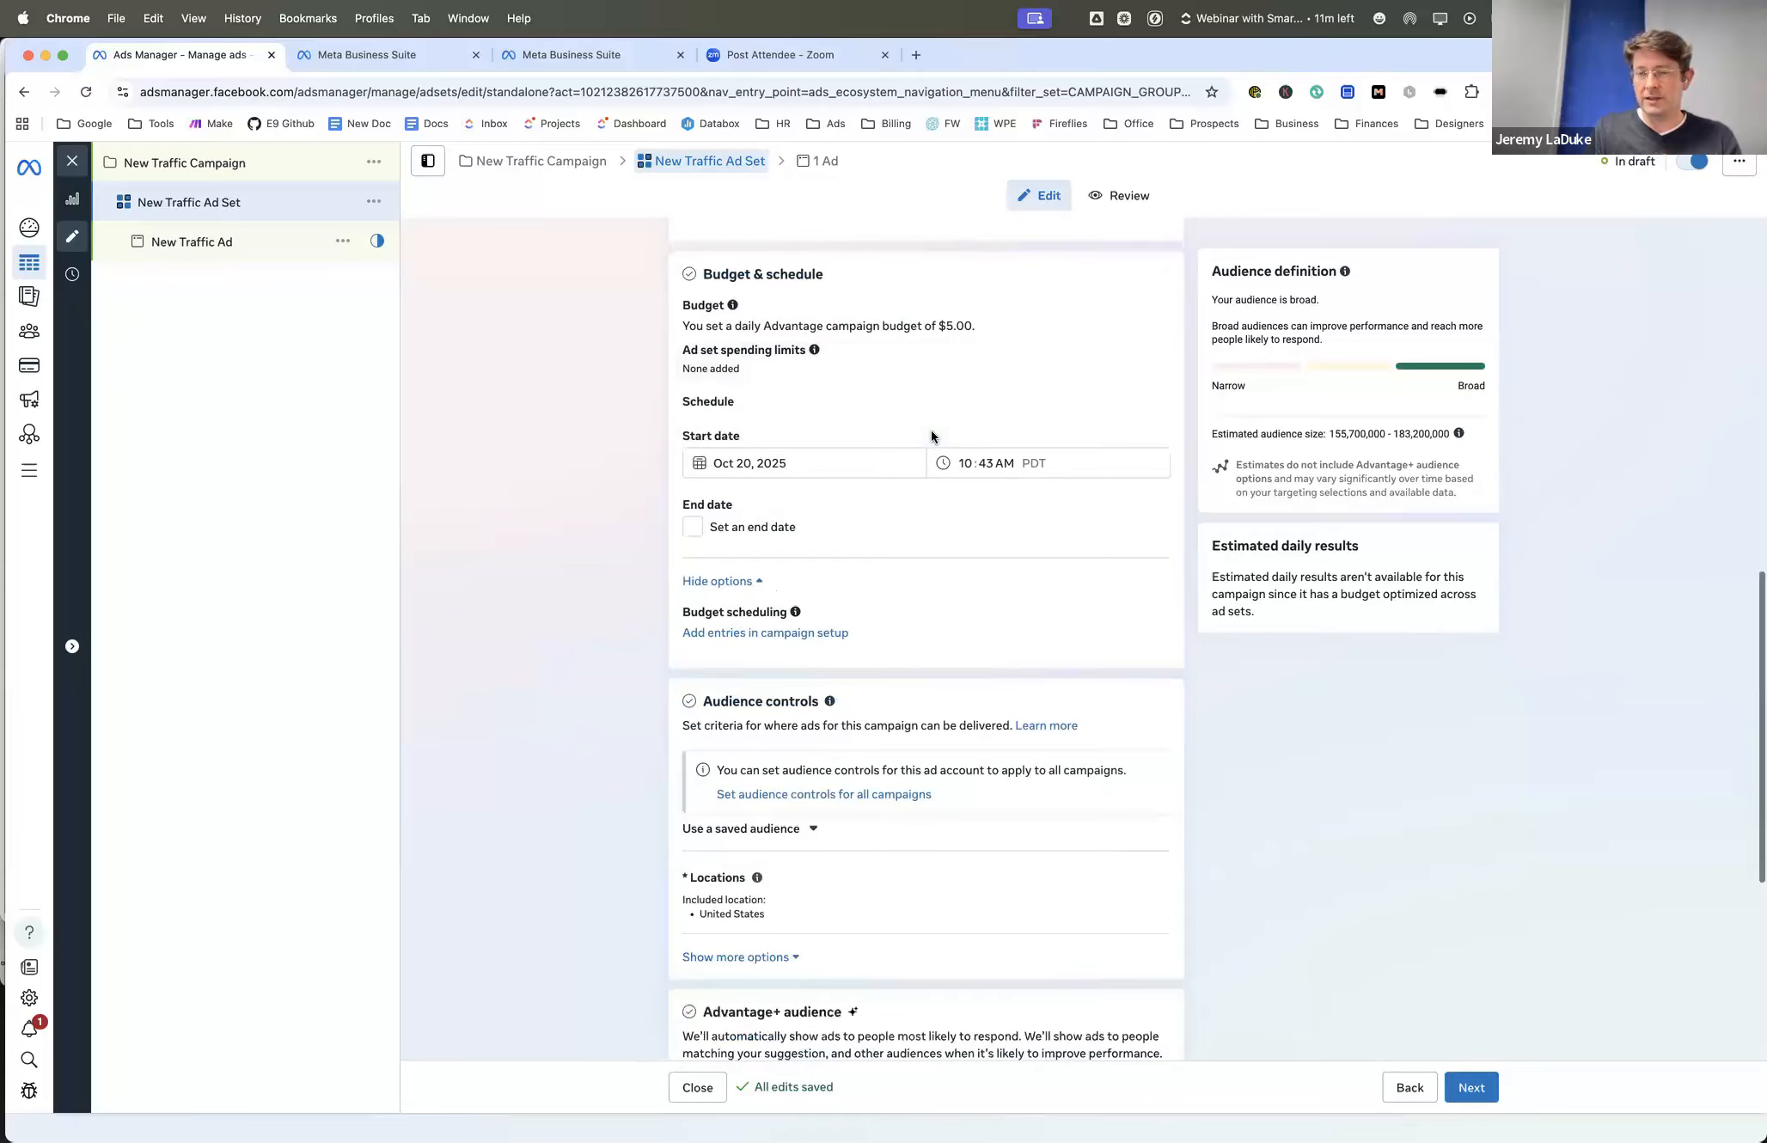
click(701, 532)
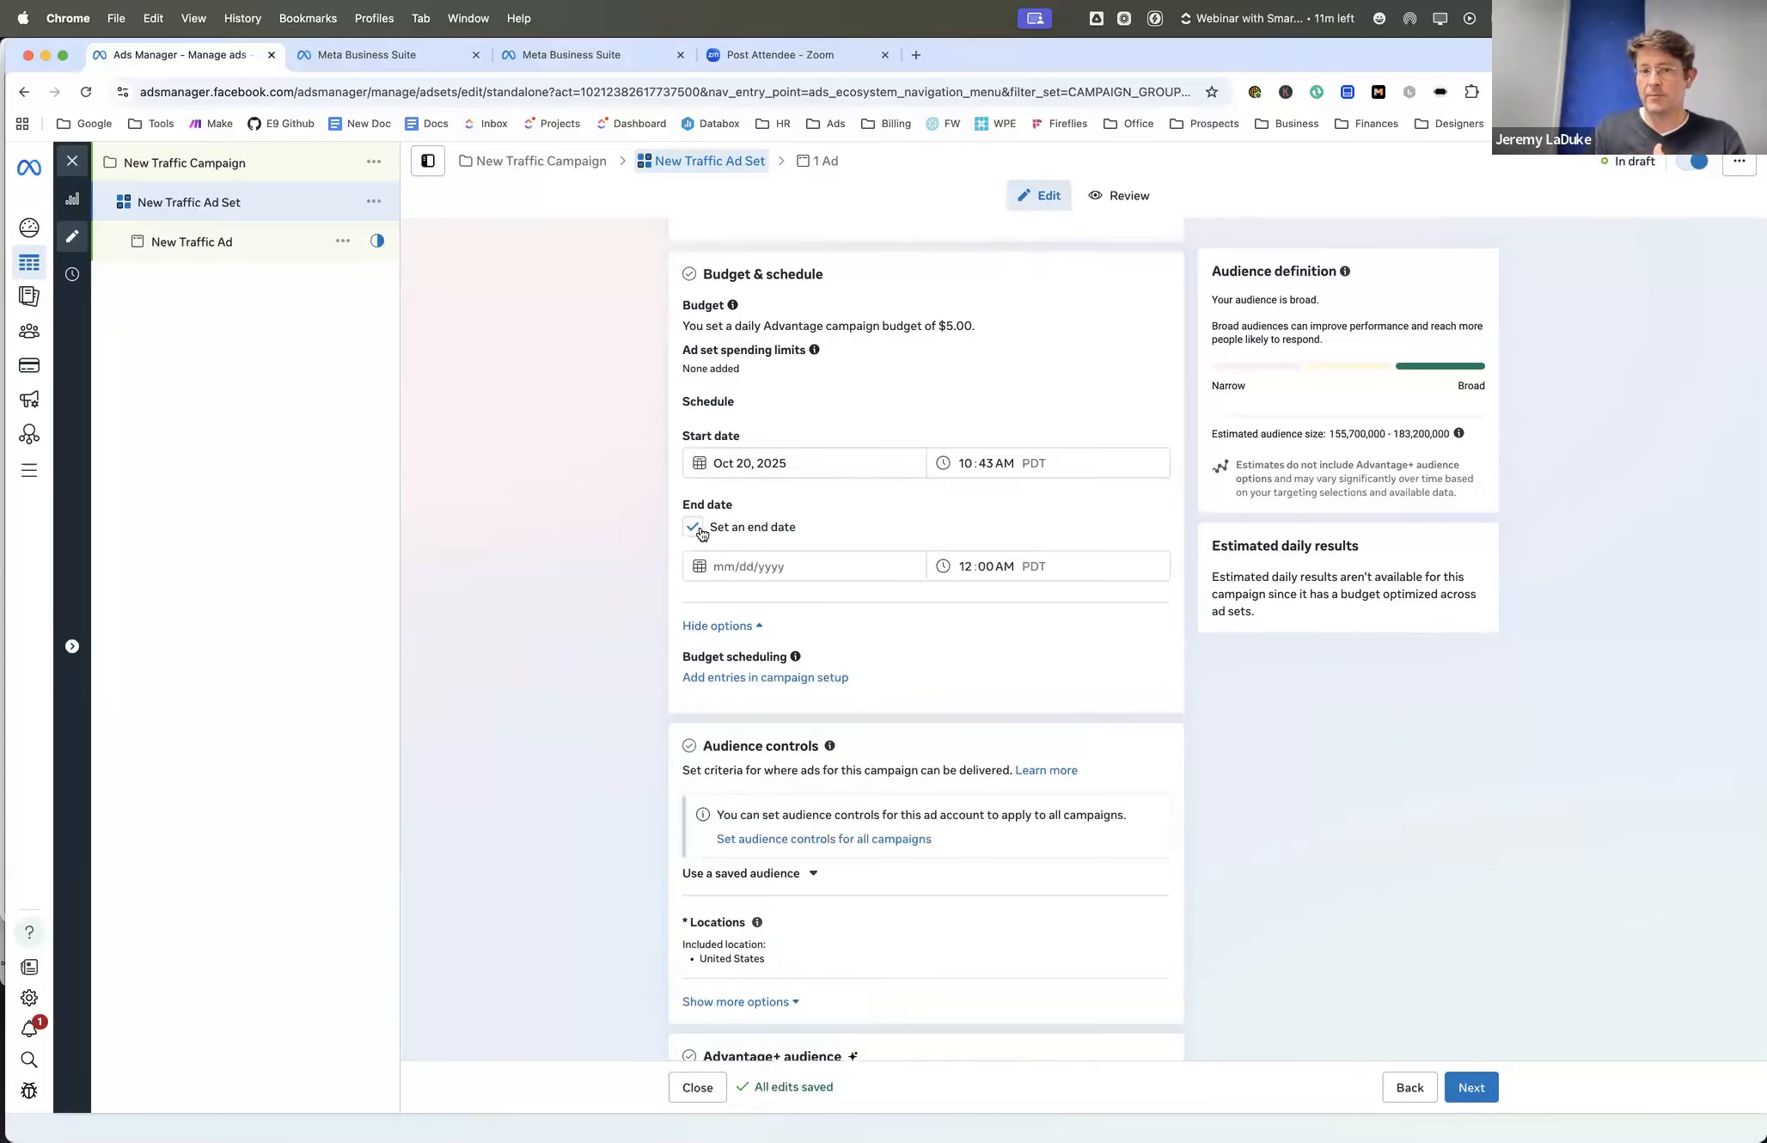
click(694, 531)
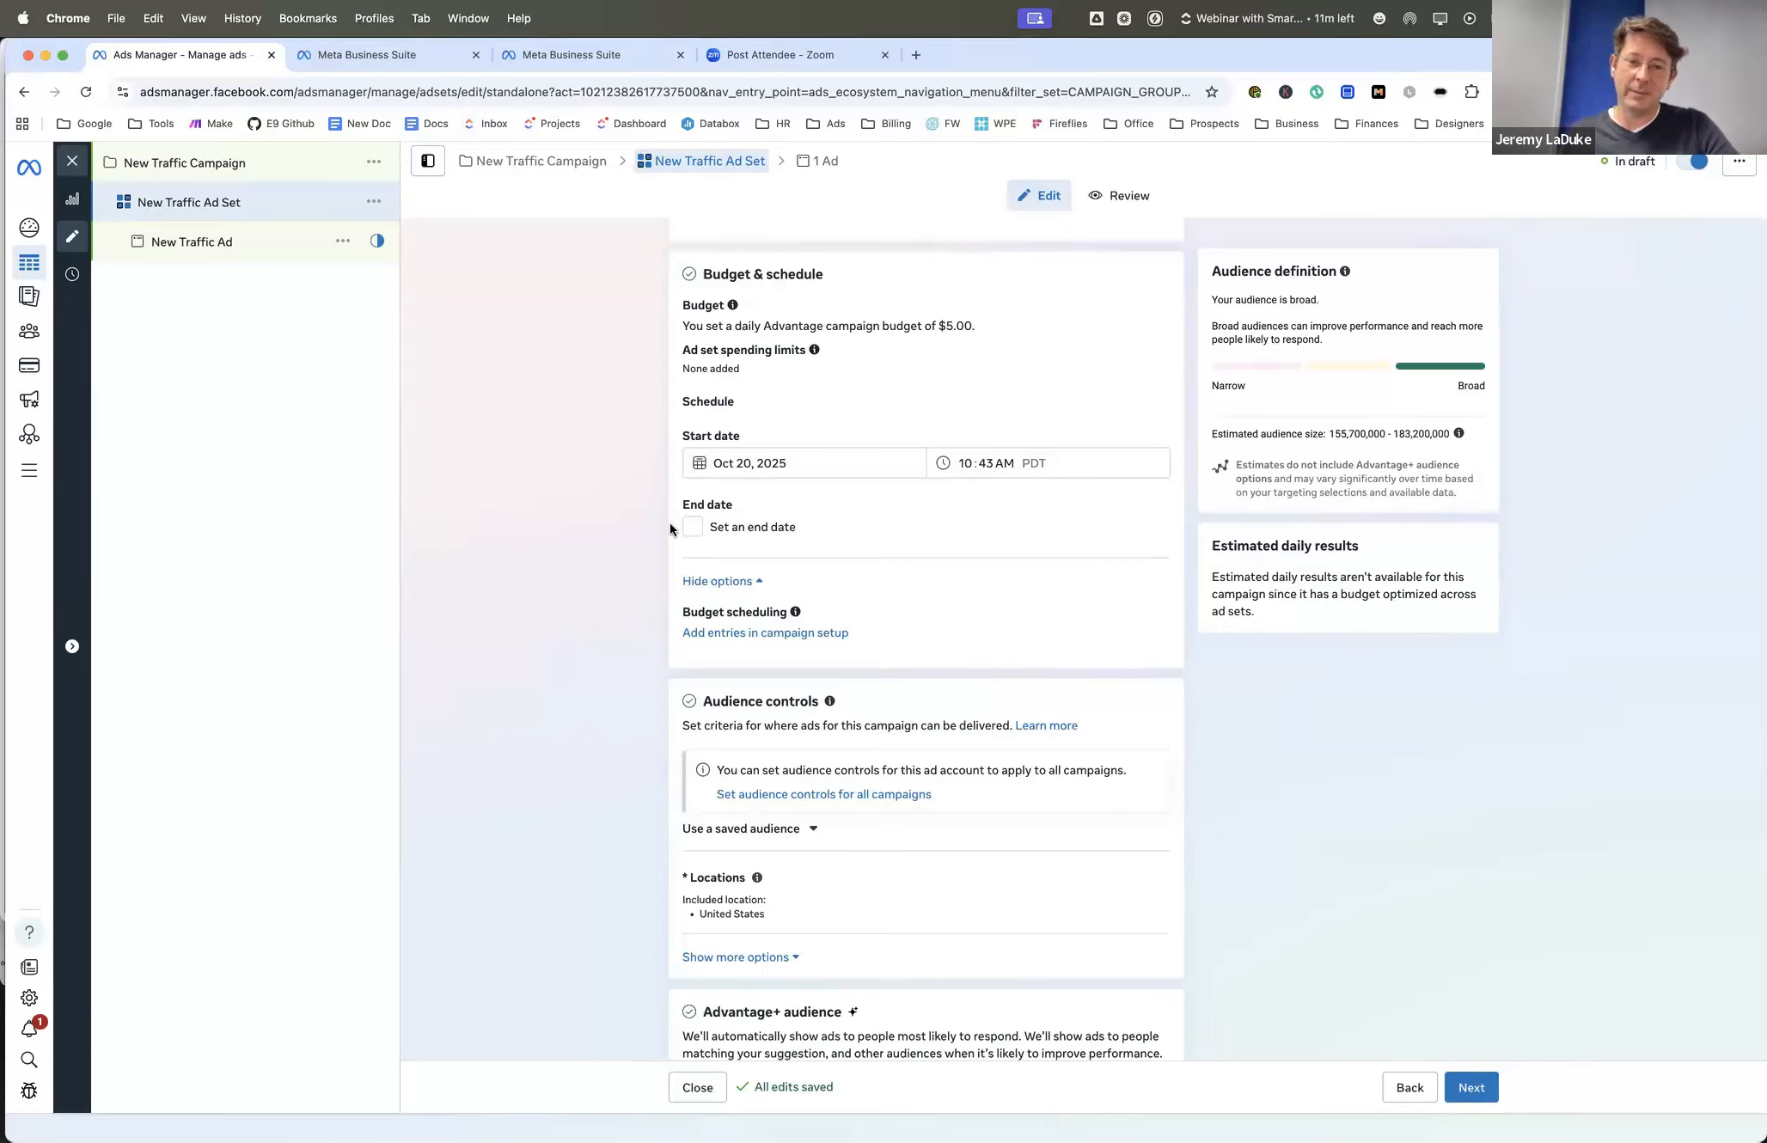
- Review the ad set's conversion and schedule settings again, plus its audience controls, Advantage+ audience and placements
scroll(671, 527, down, 2)
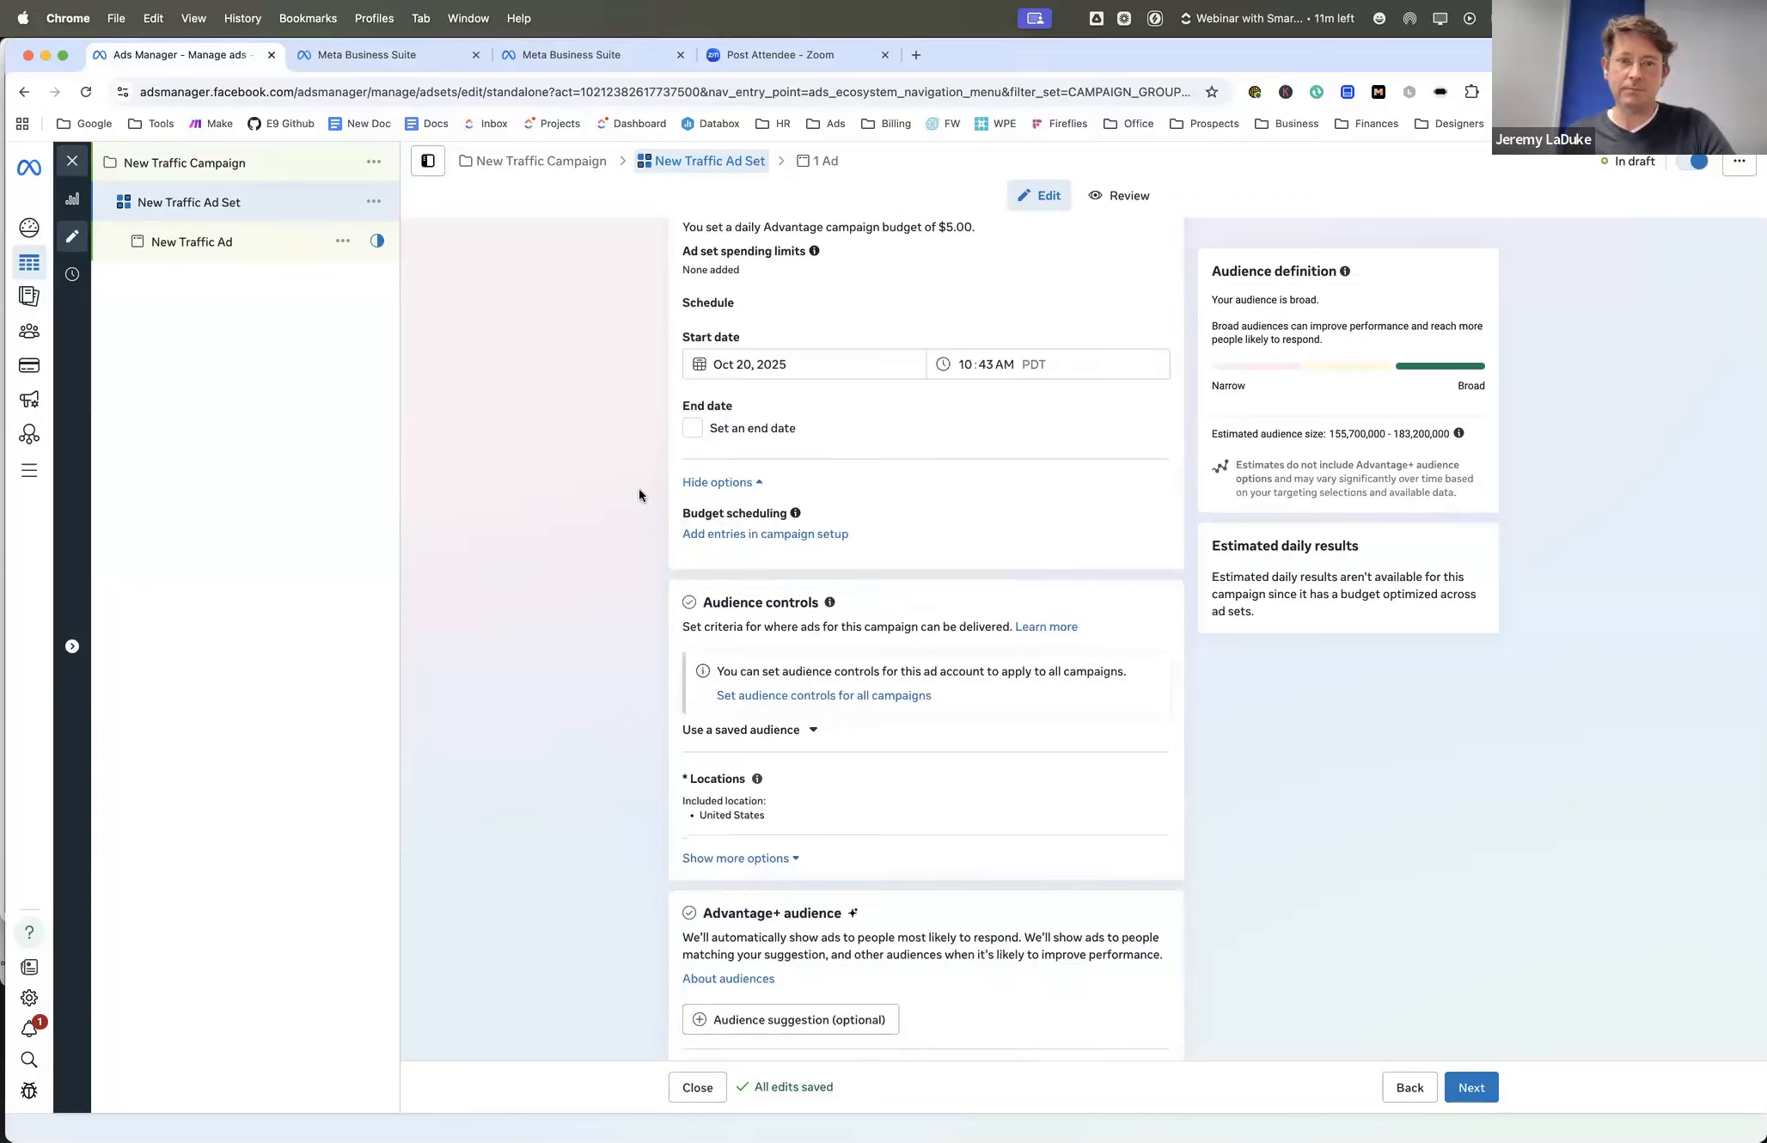
scroll(640, 494, down, 1)
scroll(639, 494, up, 7)
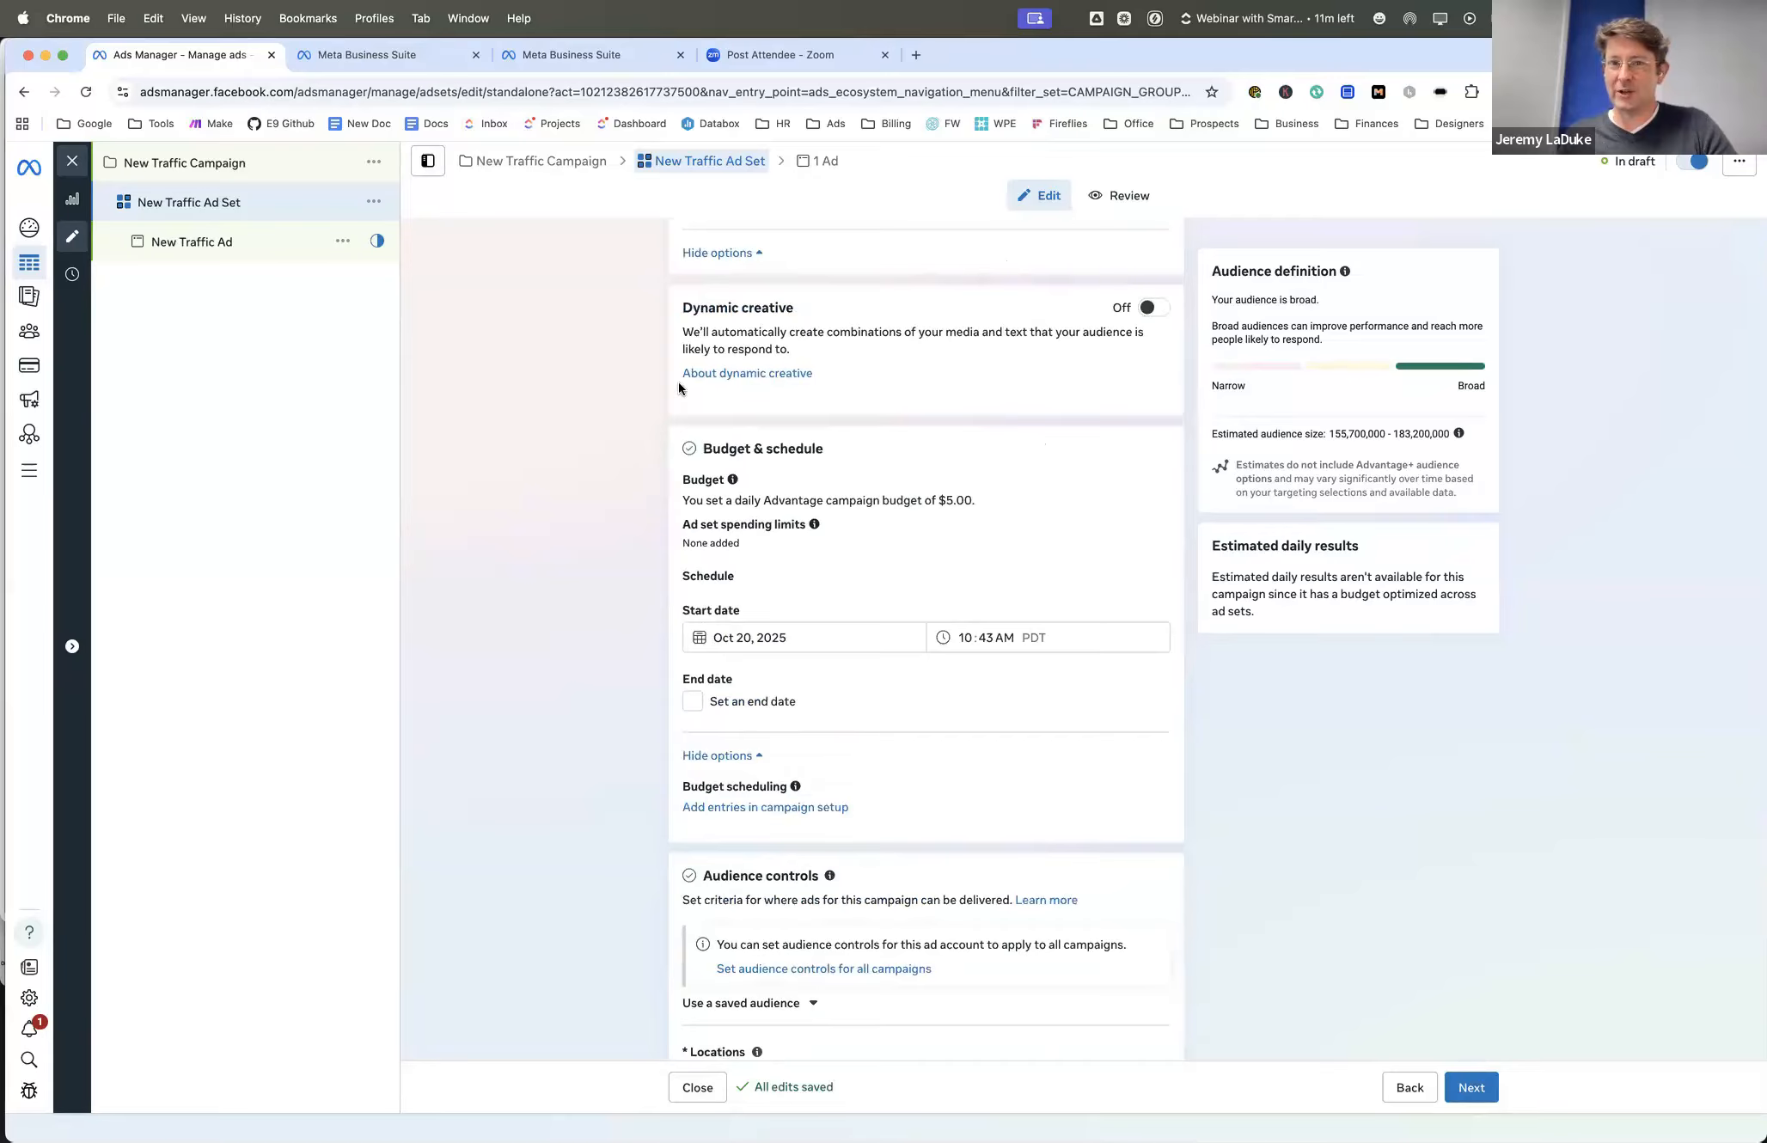
scroll(696, 464, up, 1)
scroll(696, 464, up, 5)
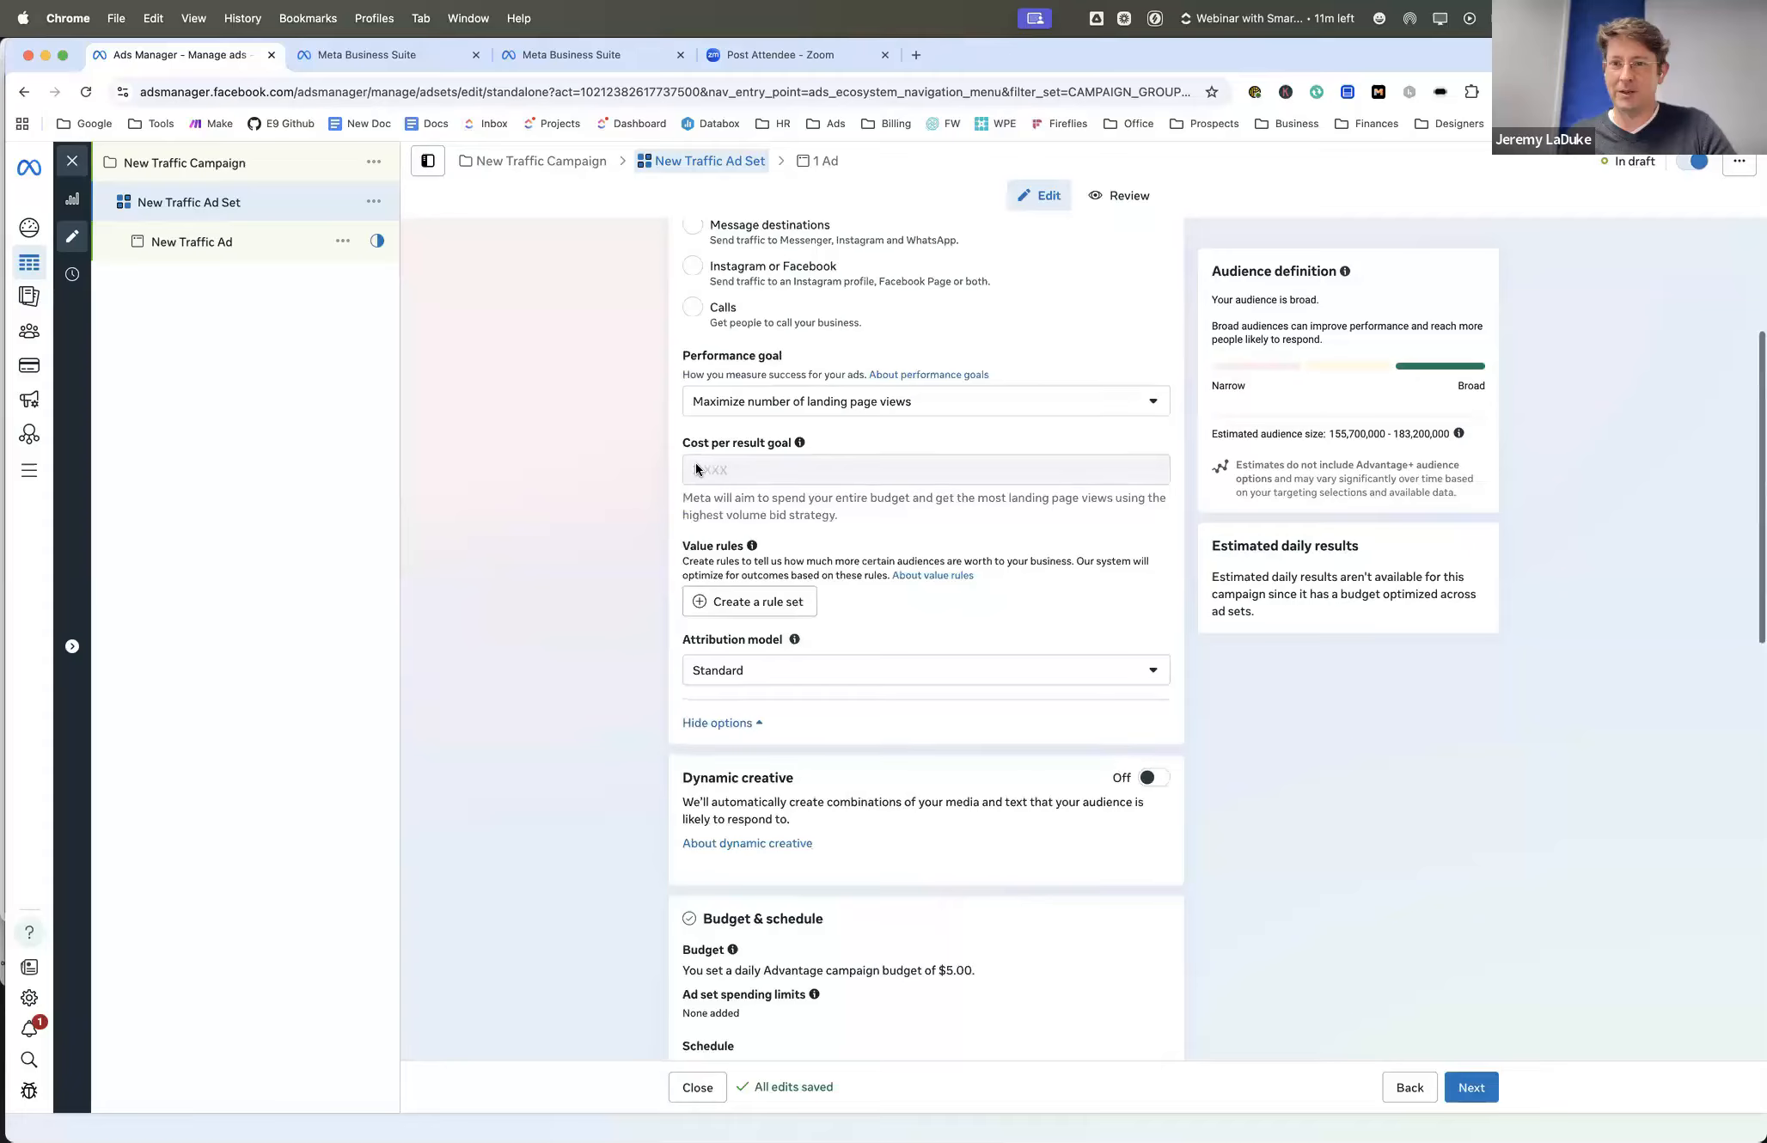
scroll(696, 464, down, 3)
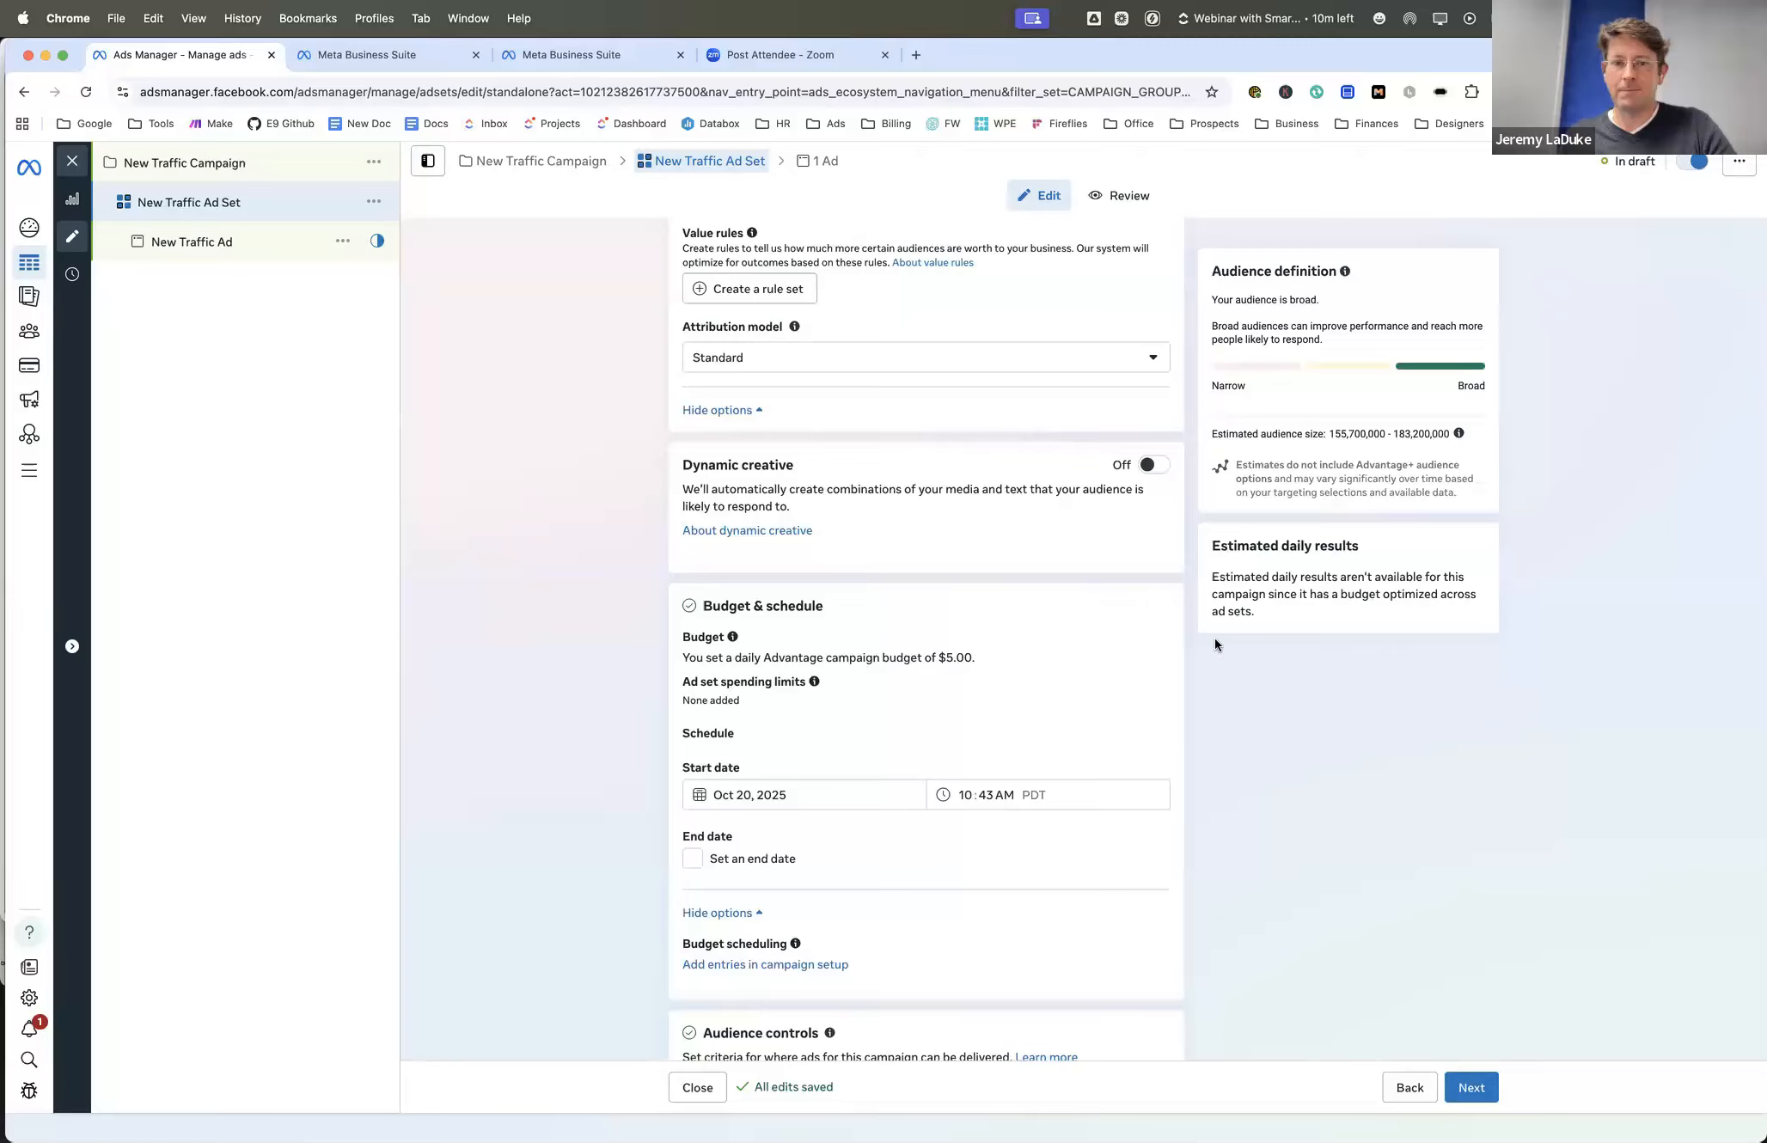
scroll(912, 544, down, 5)
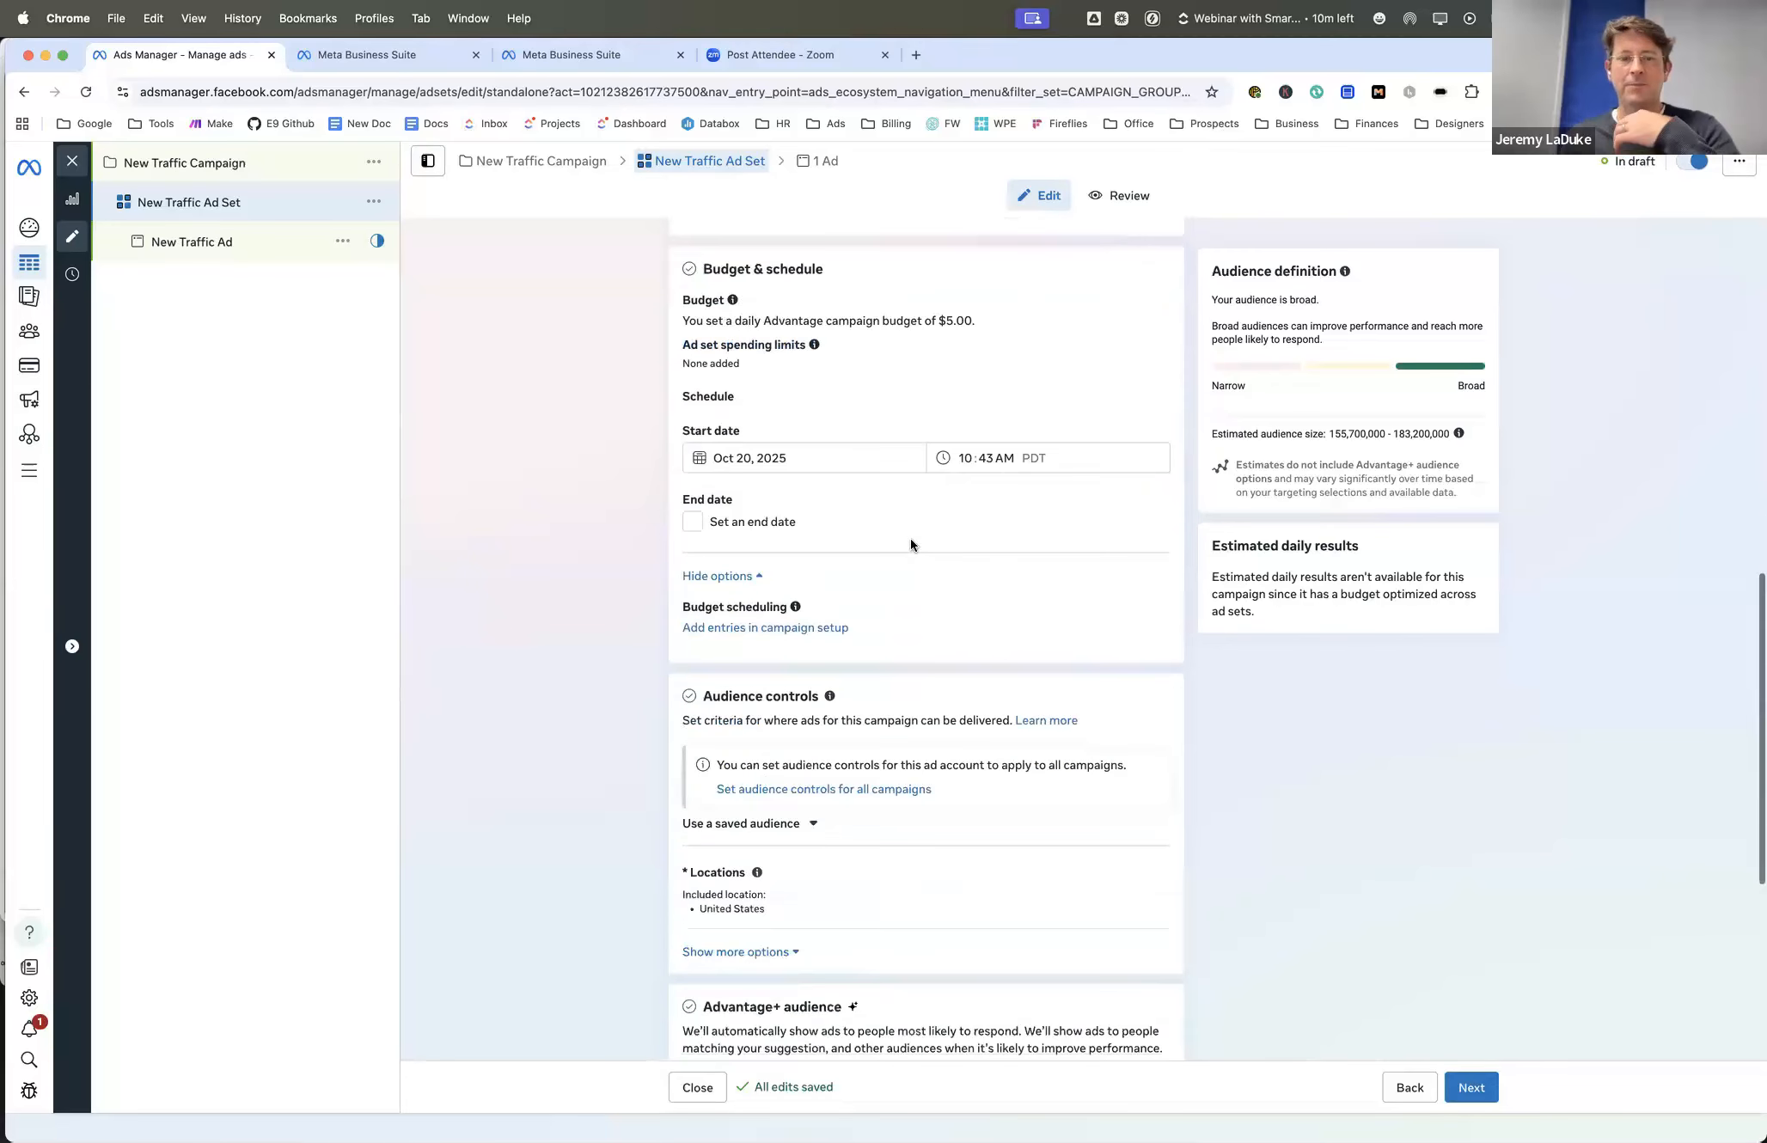
scroll(910, 540, down, 3)
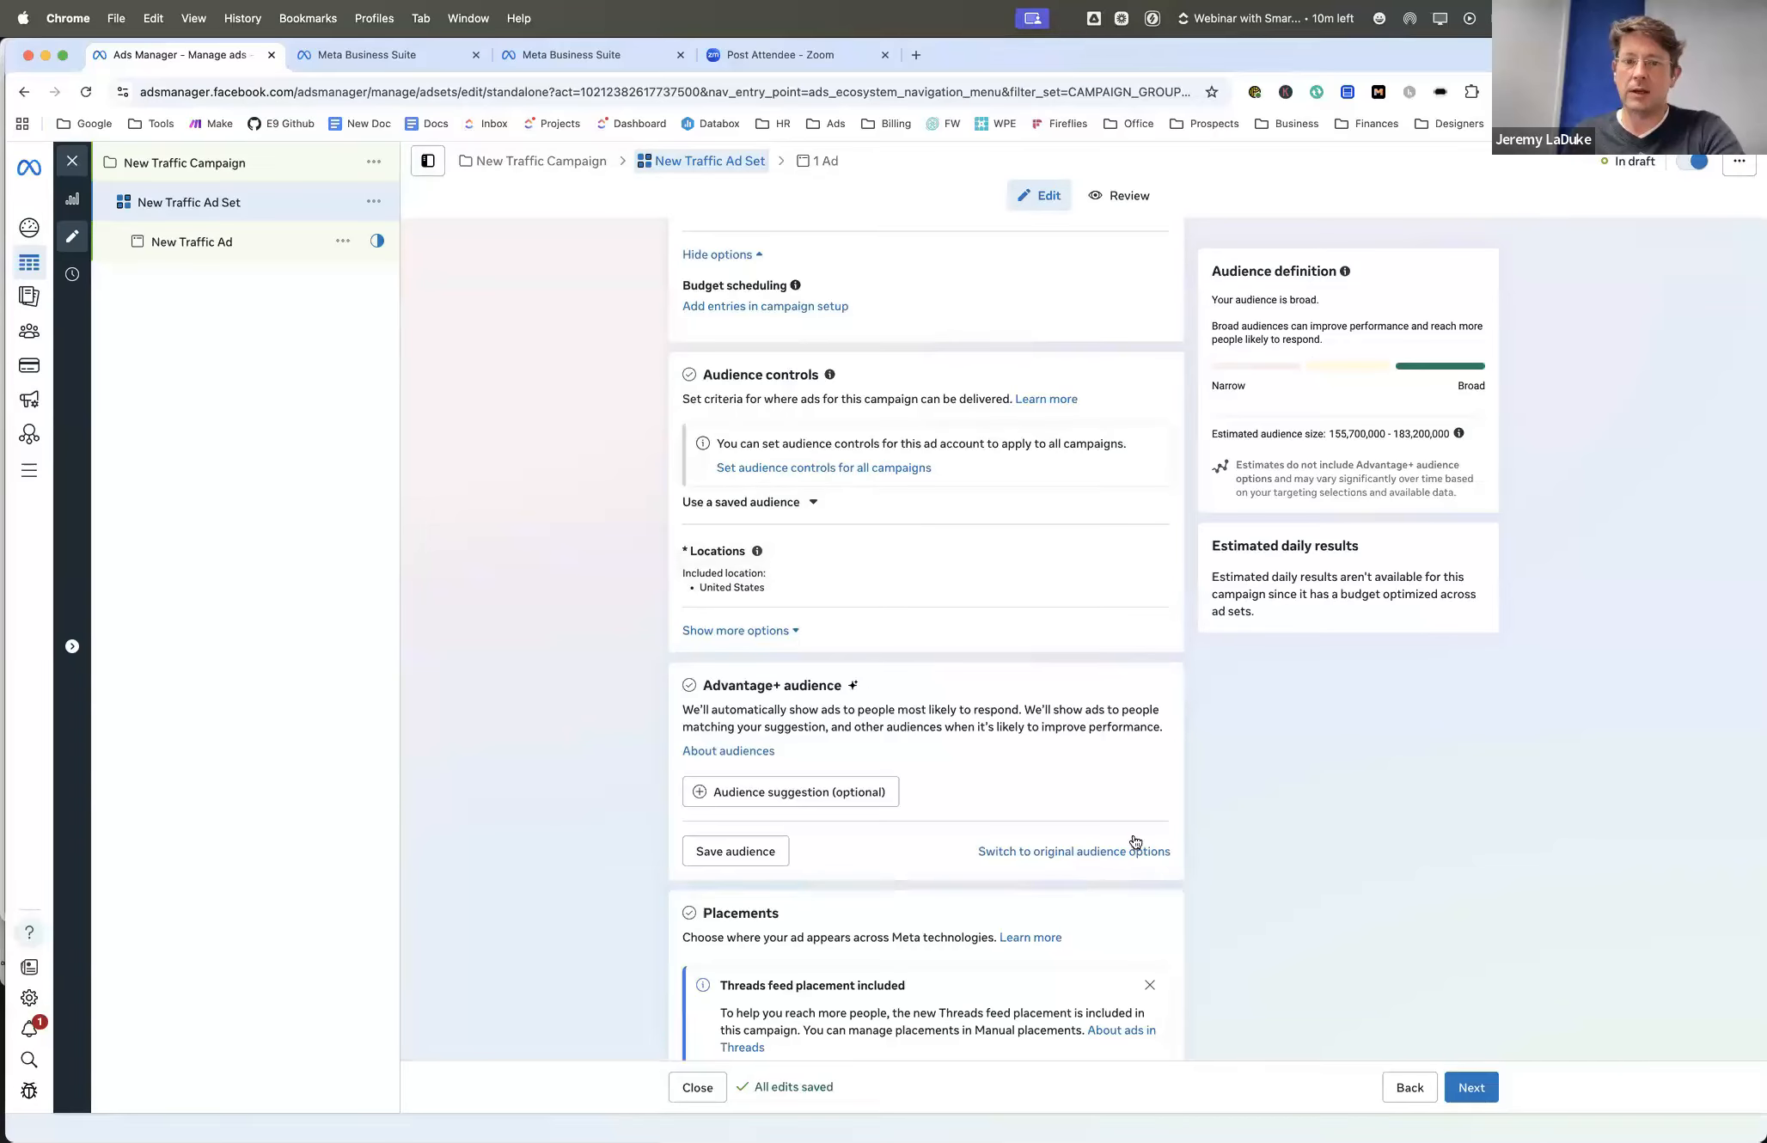
scroll(1023, 791, down, 2)
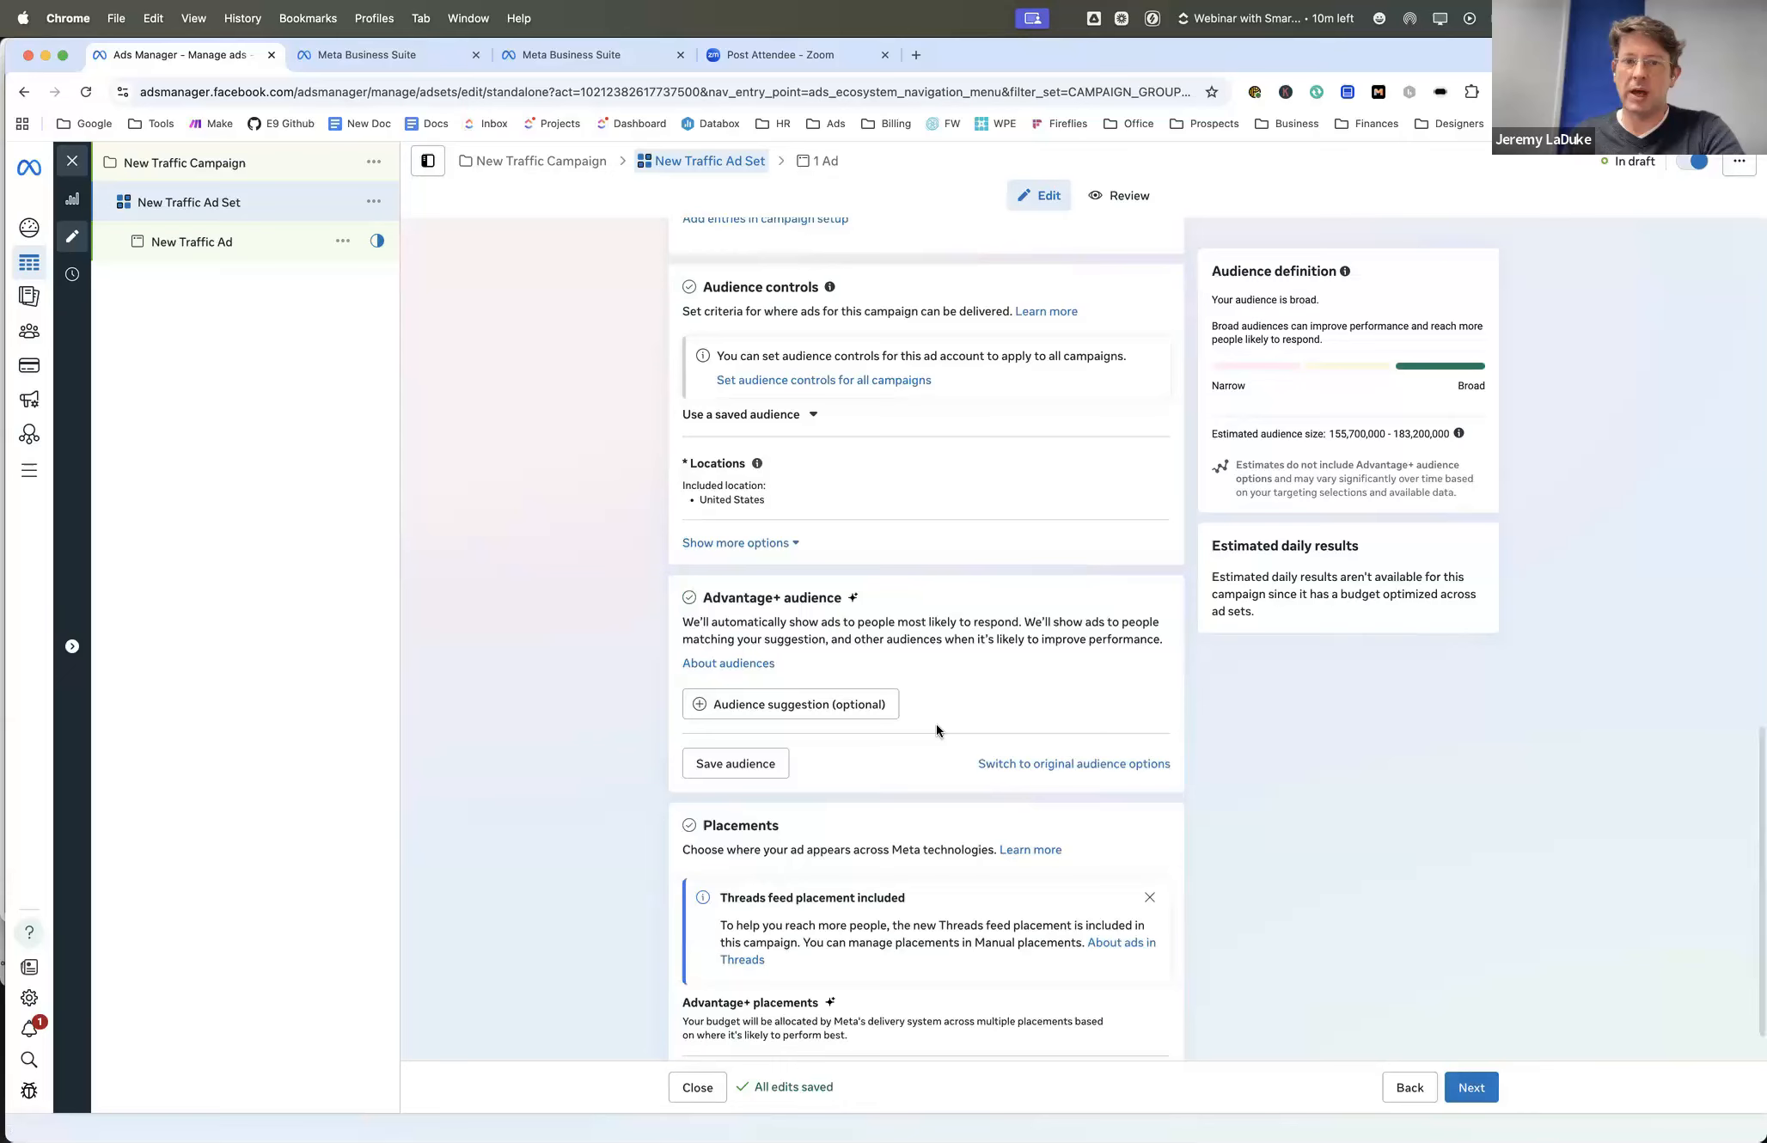
- Expand the audience control options and change the targeted location to Maryville, Tennessee
scroll(936, 729, up, 2)
click(784, 643)
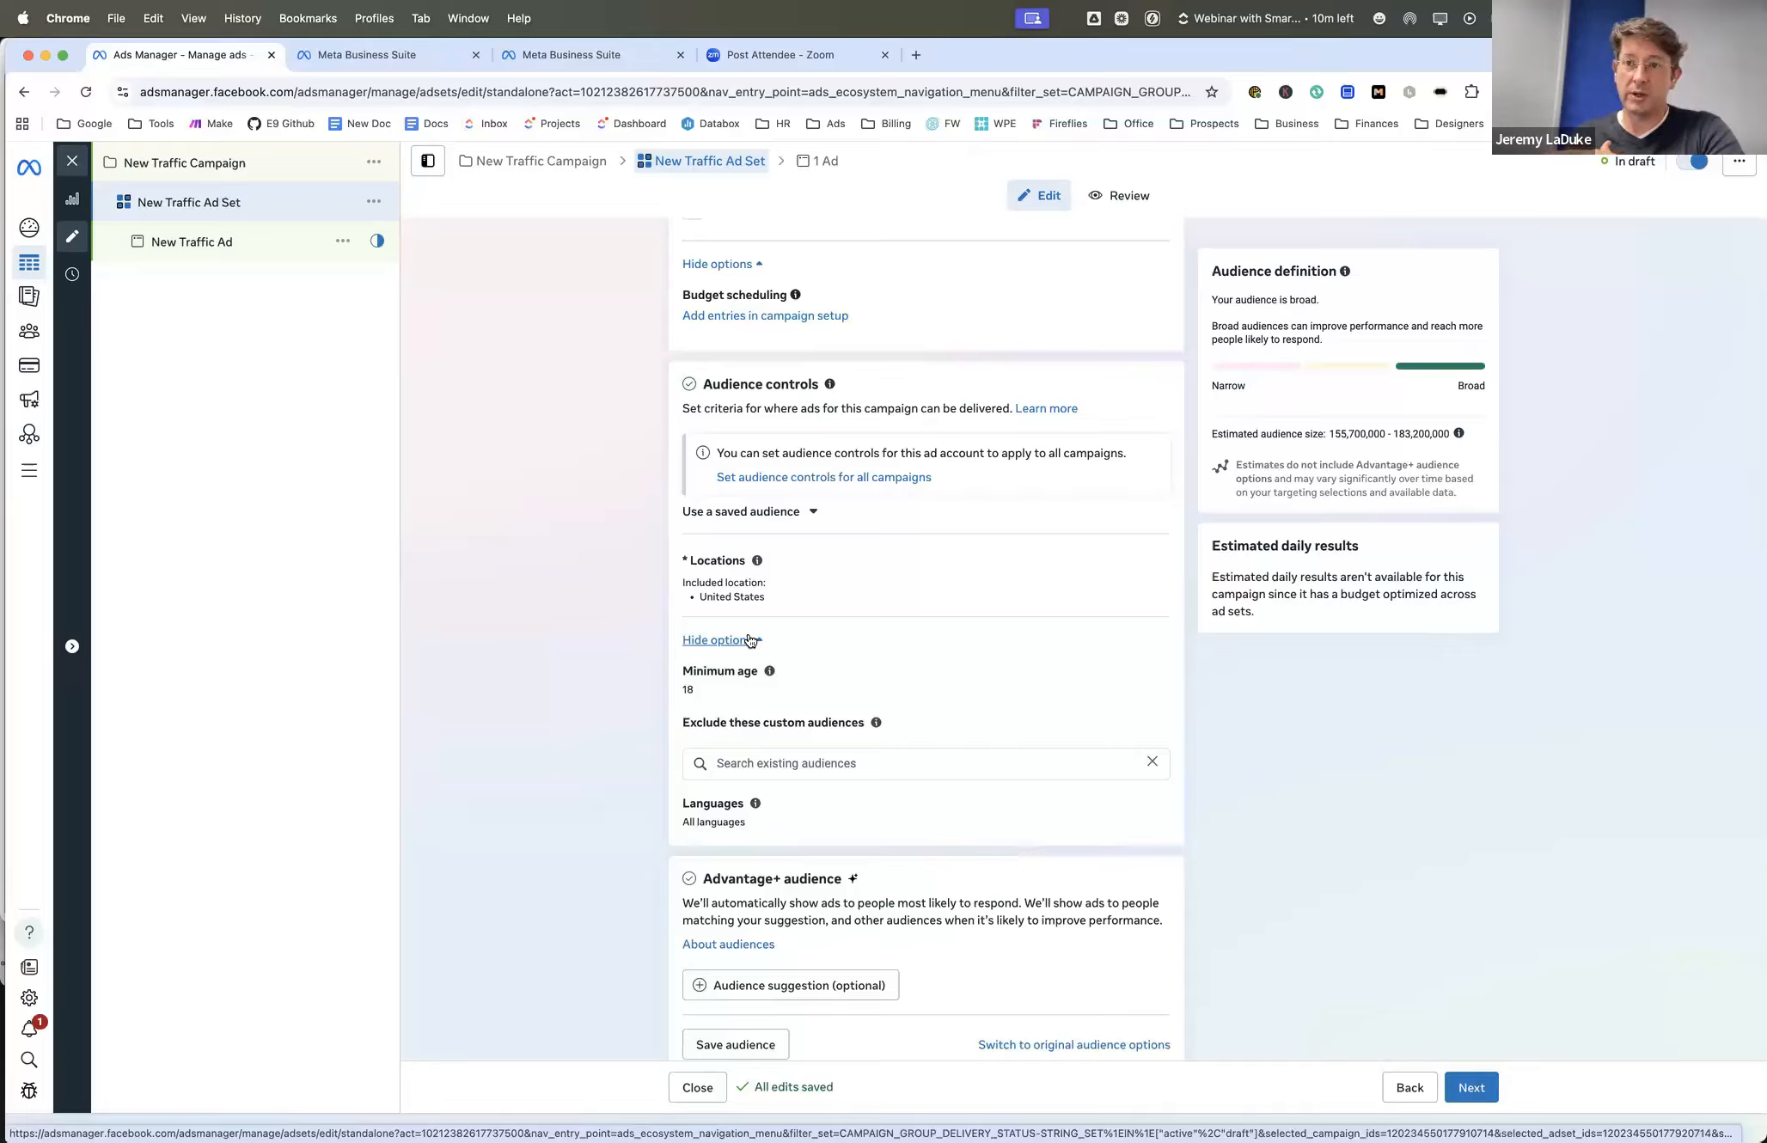
mouse_move(804, 594)
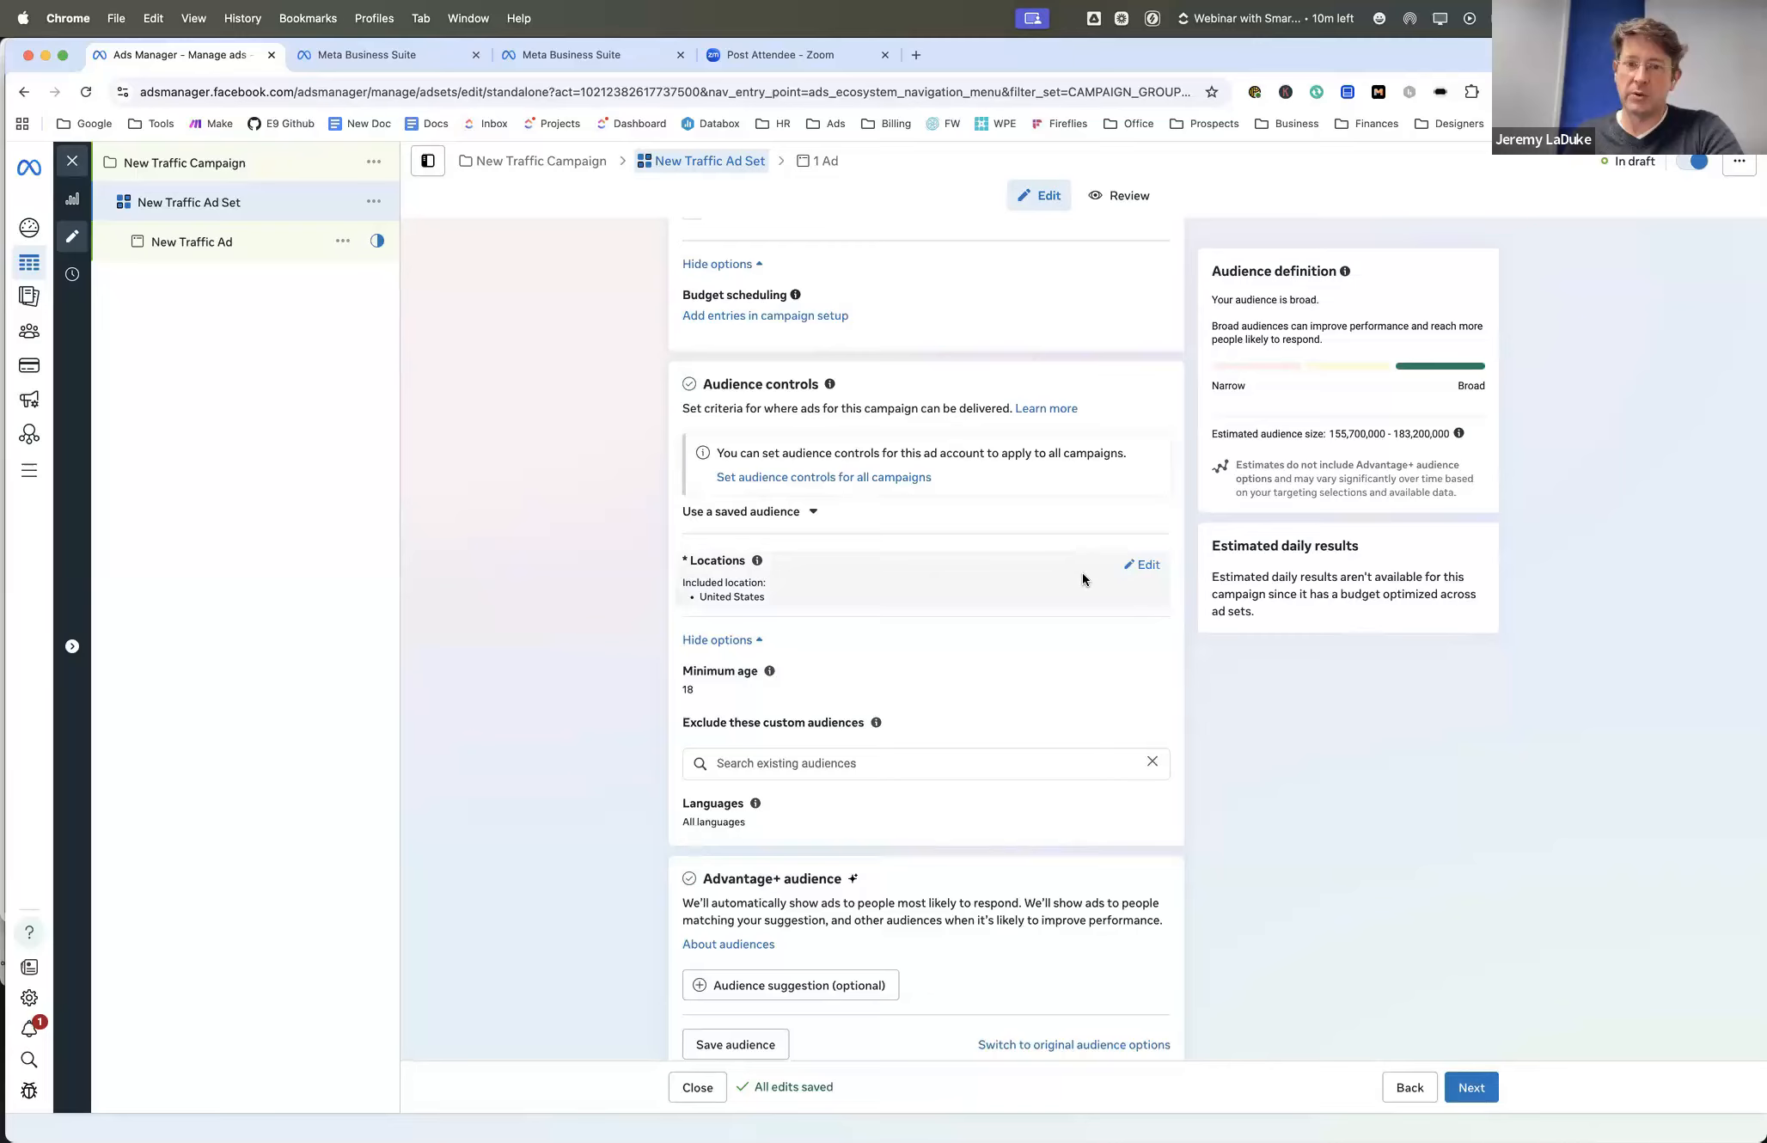
click(1150, 566)
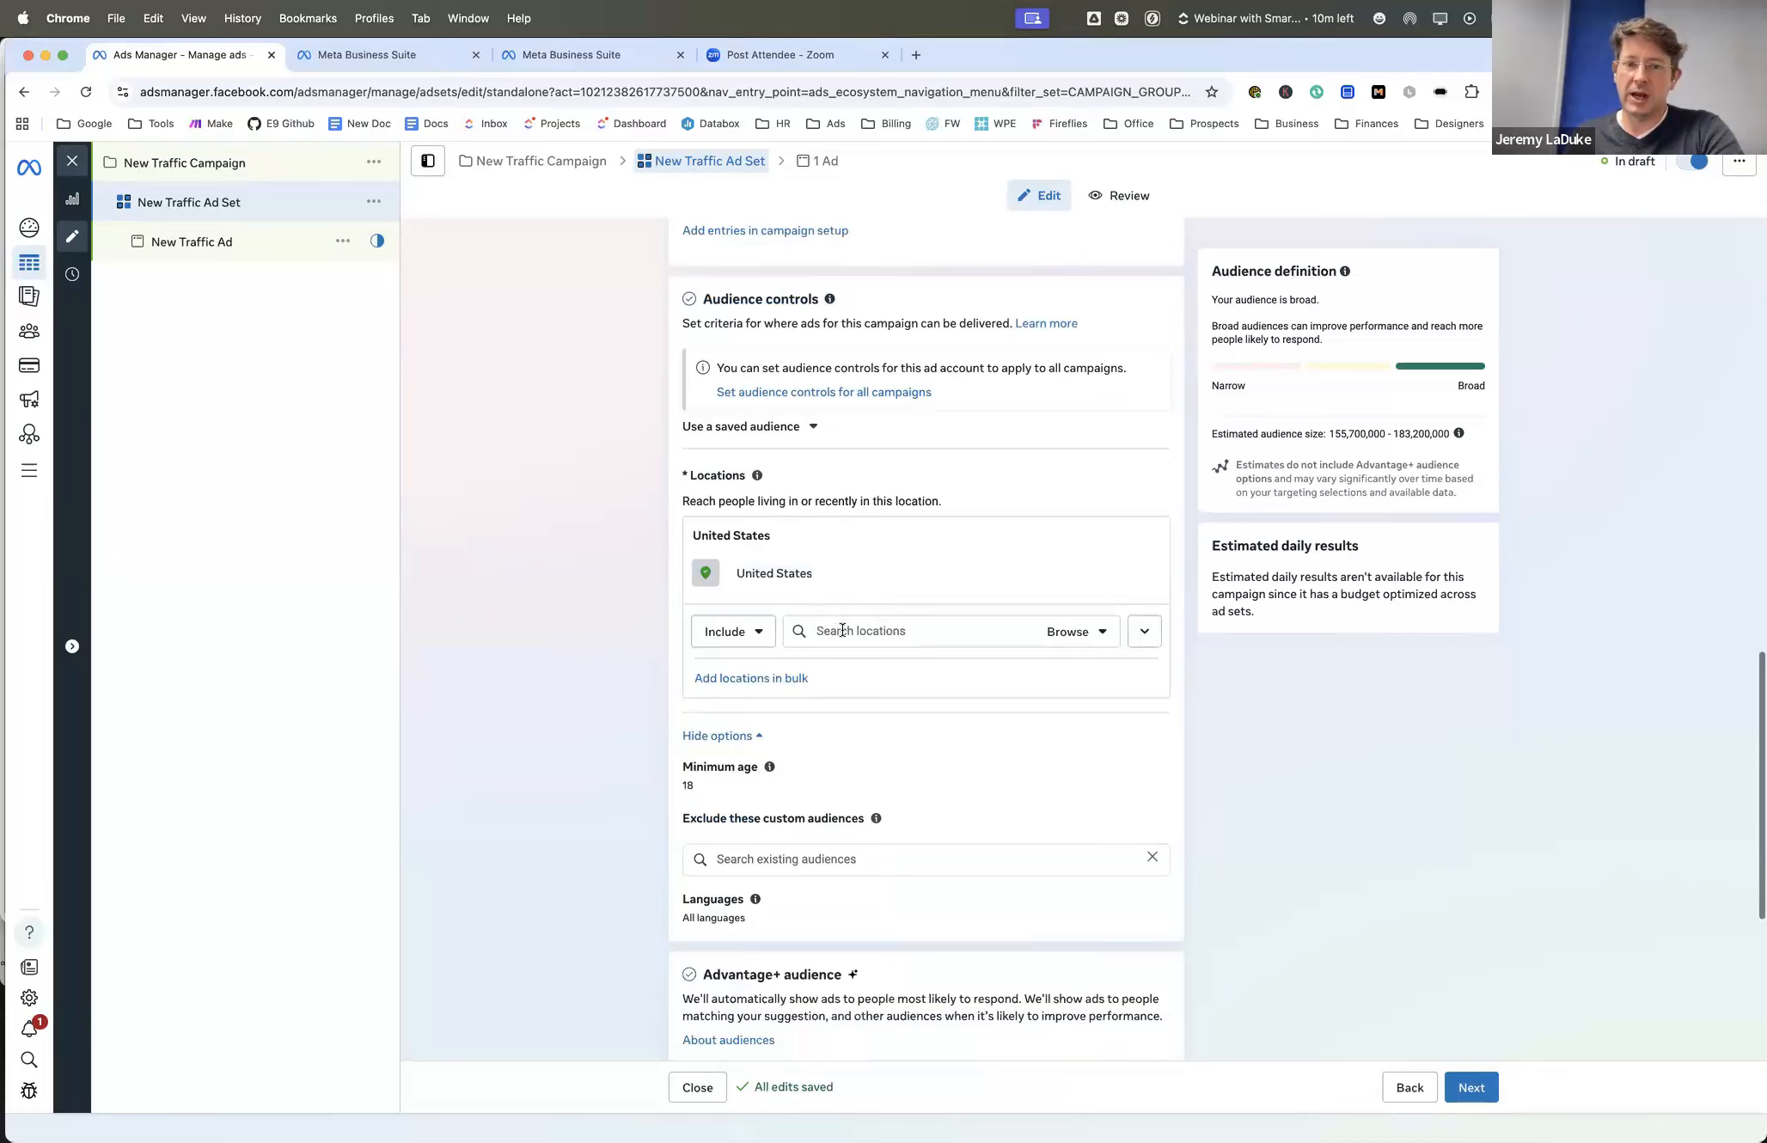
click(838, 631)
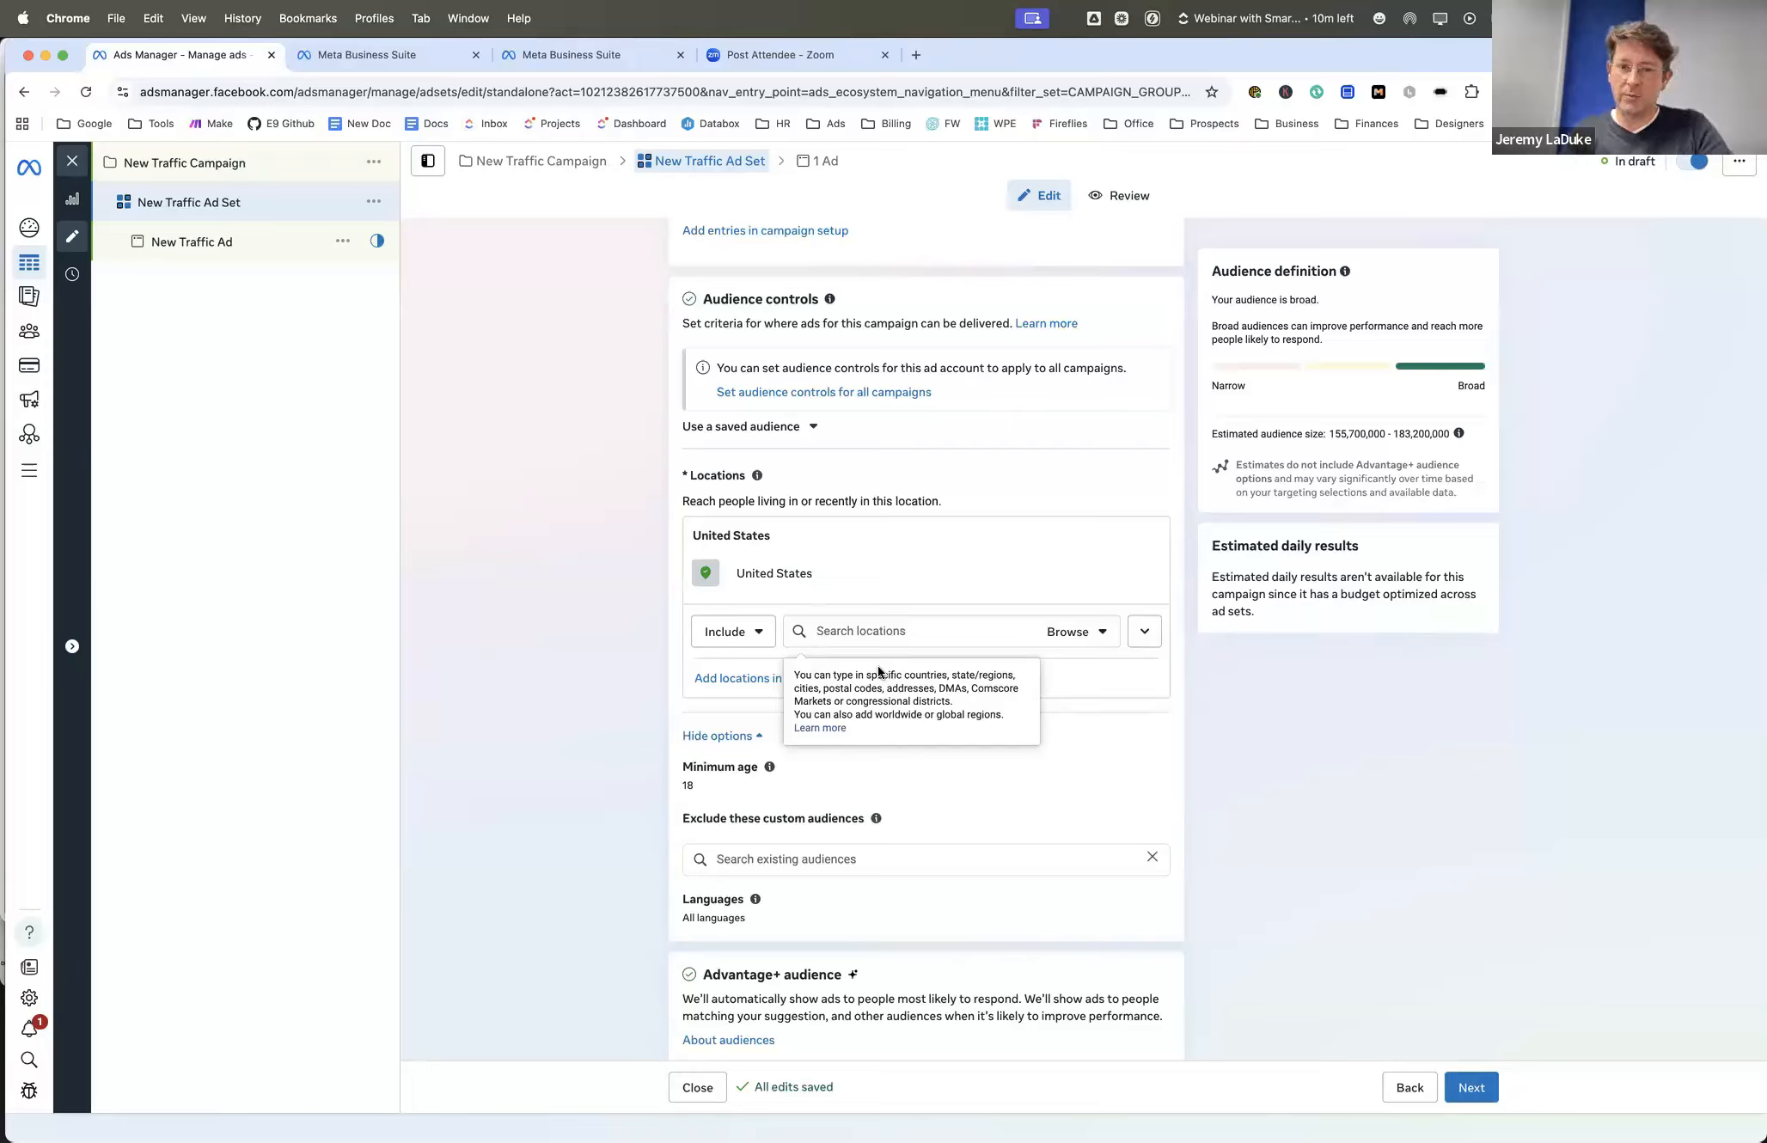
text(maryville)
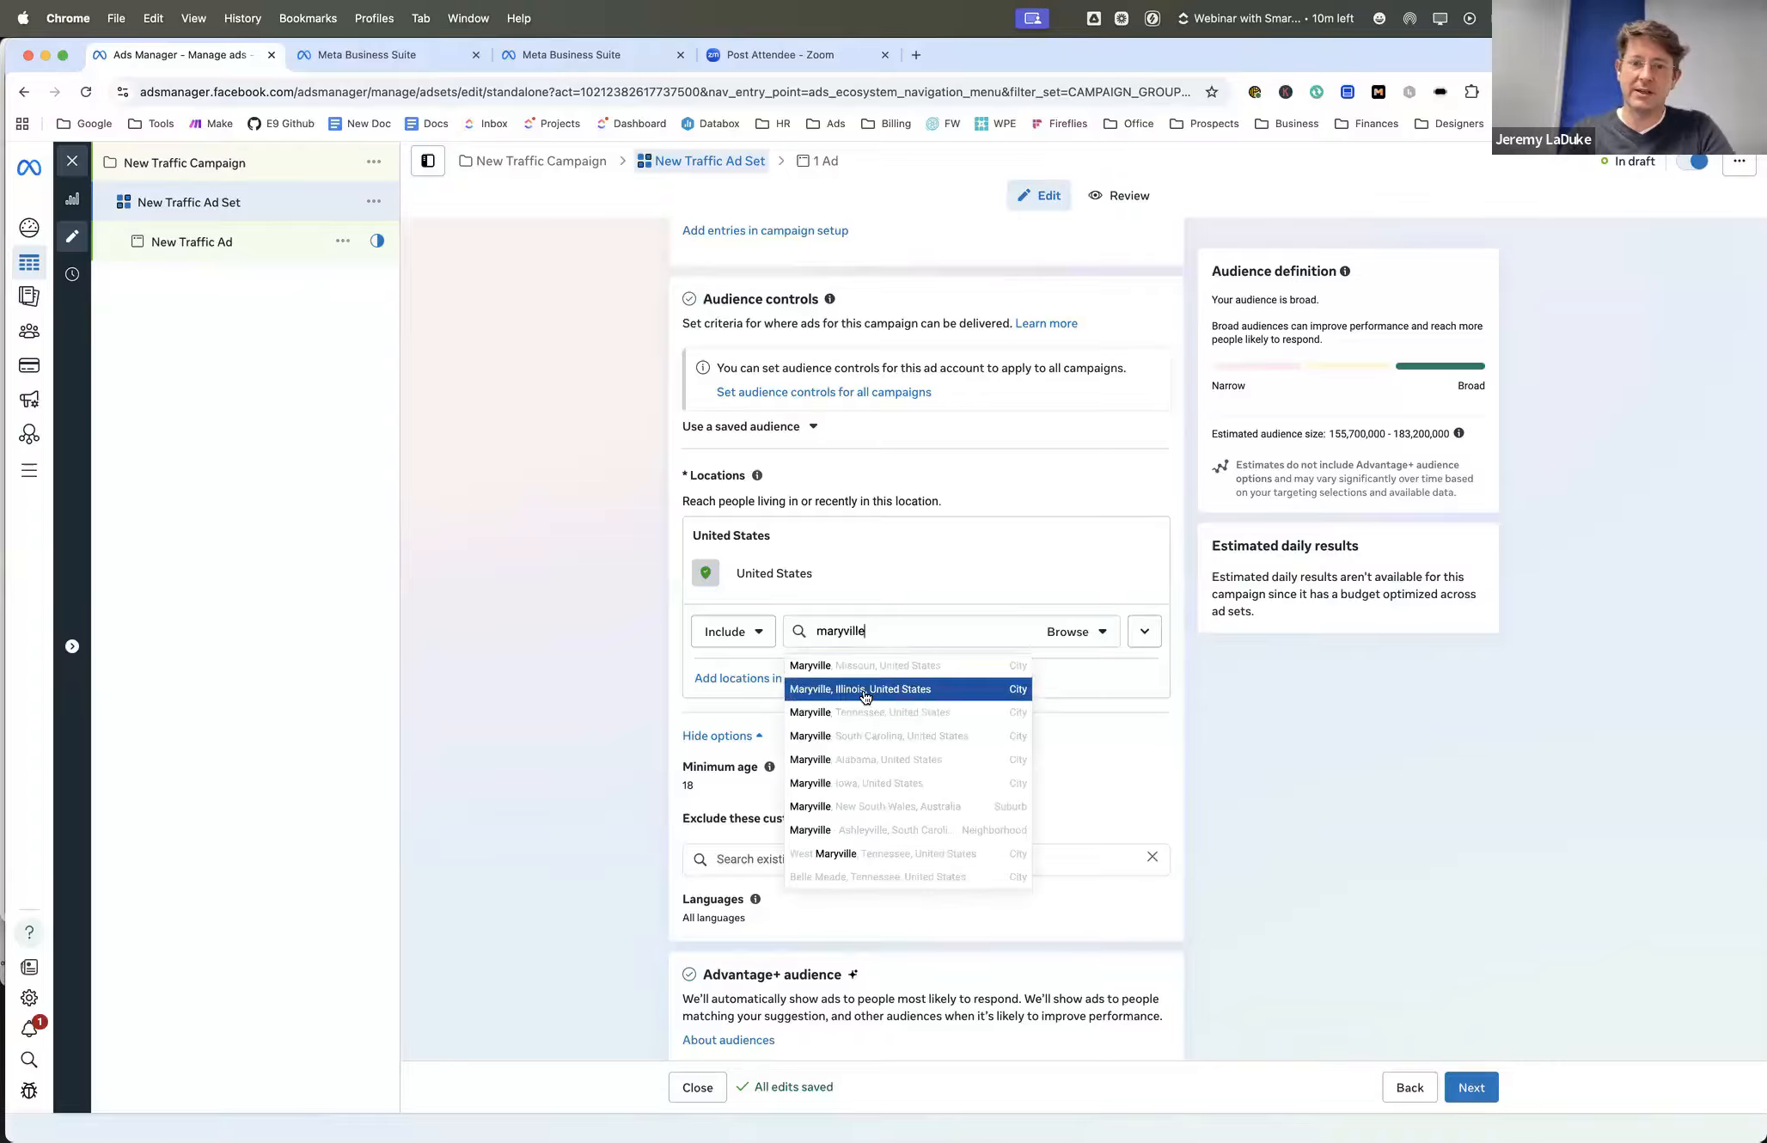
click(866, 714)
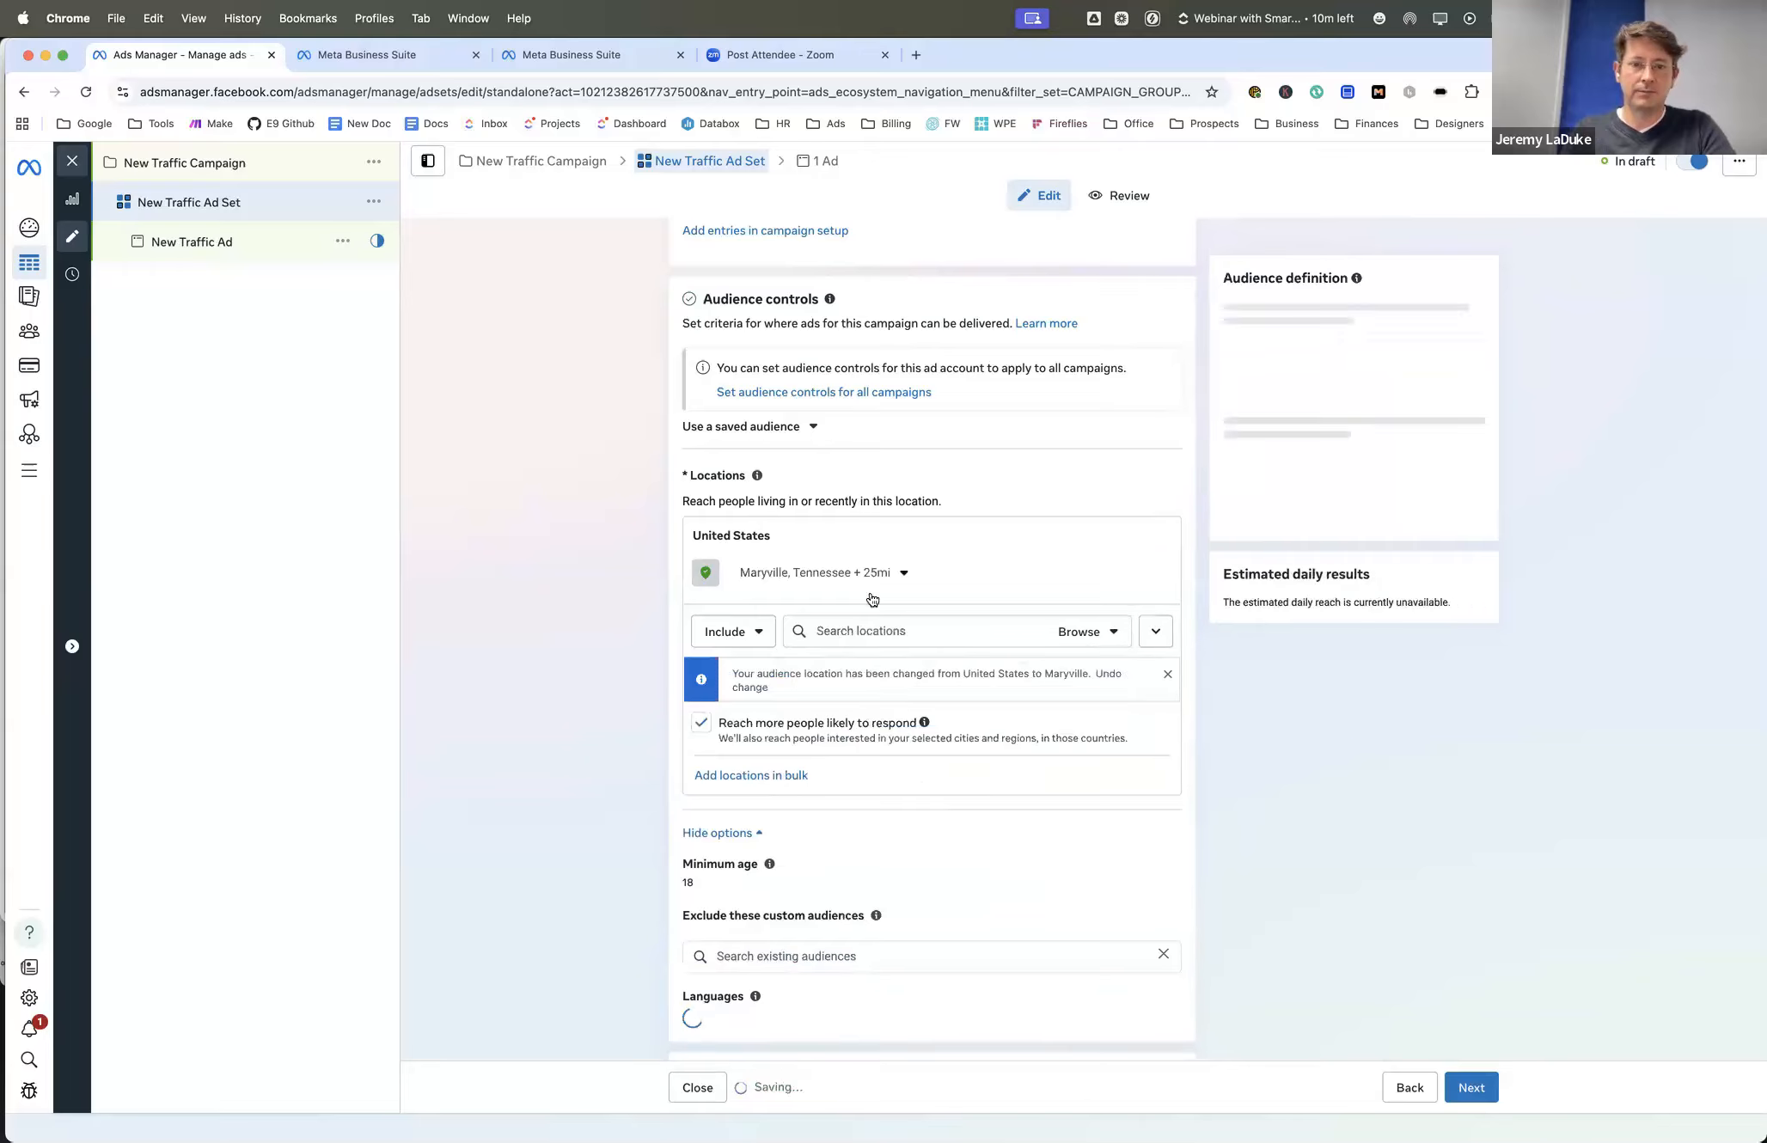
- Reduce the targeting radius around Maryville, Tennessee to 10 mi
click(905, 574)
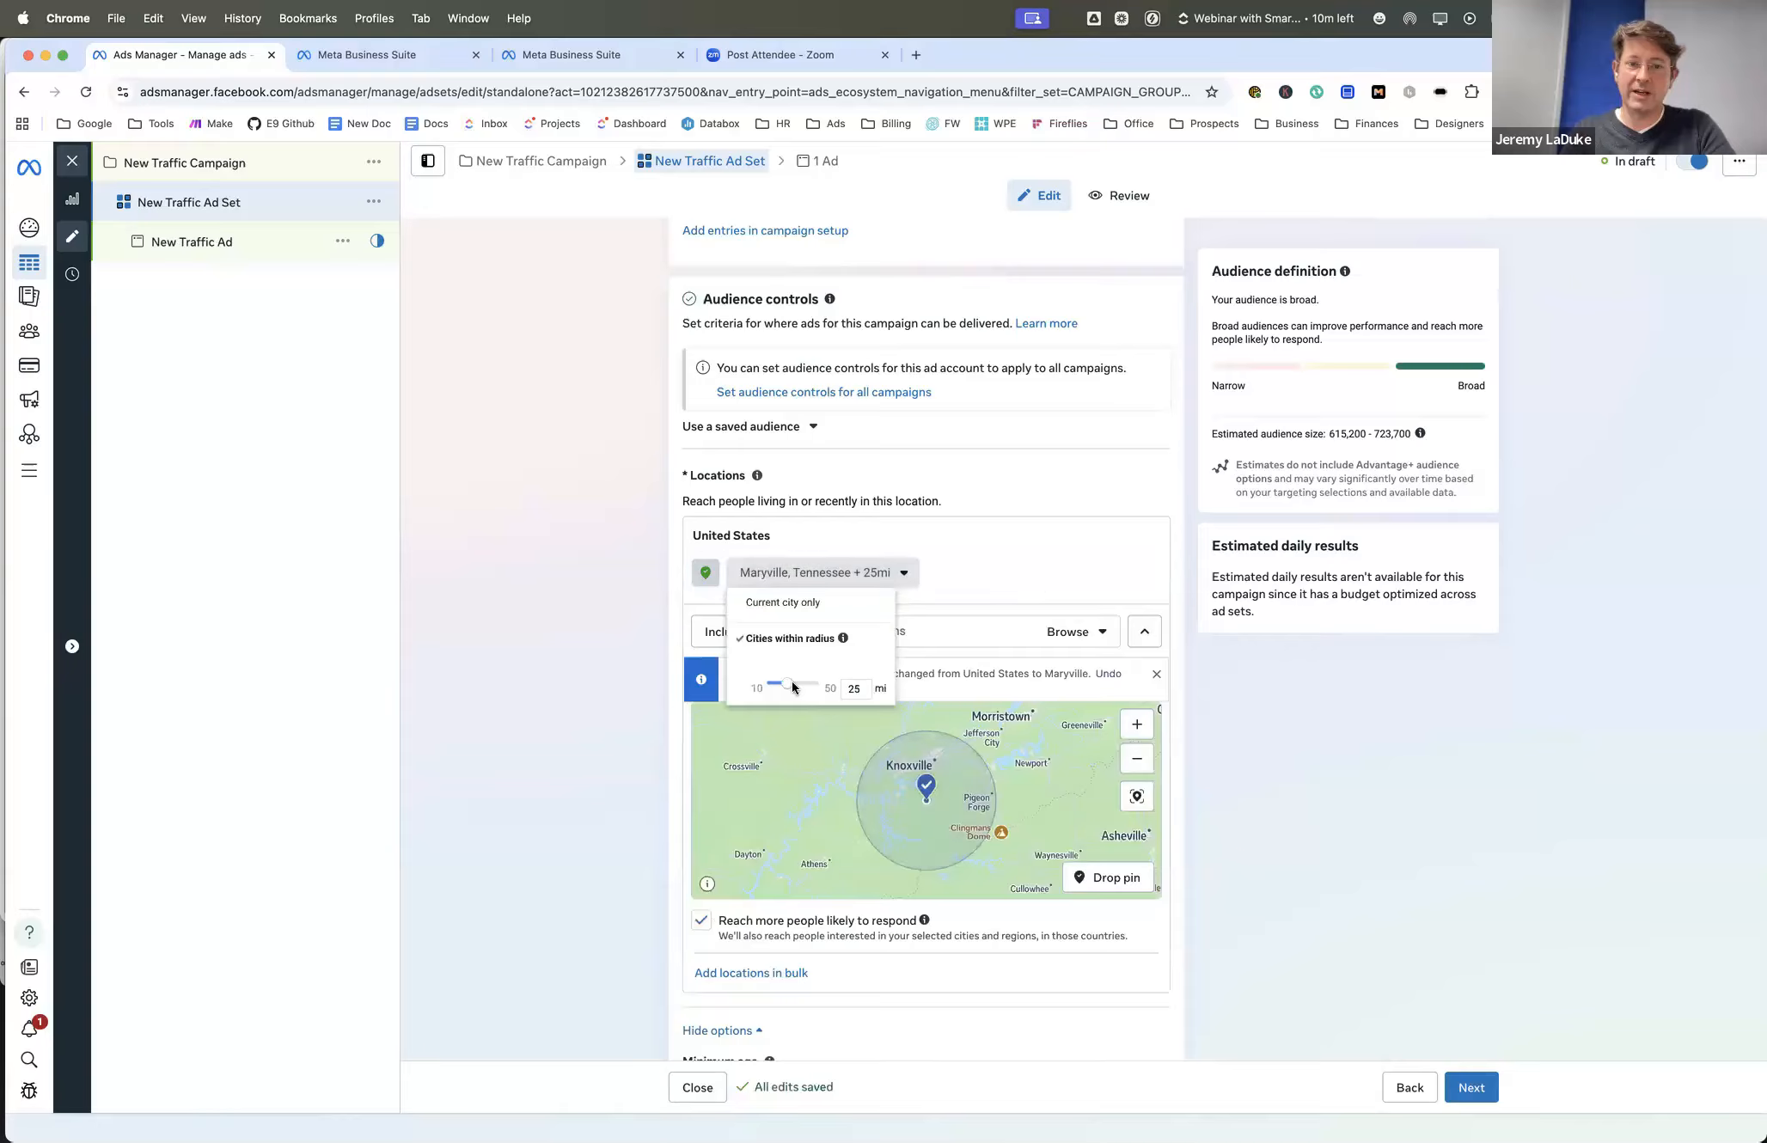
drag(779, 685, 767, 691)
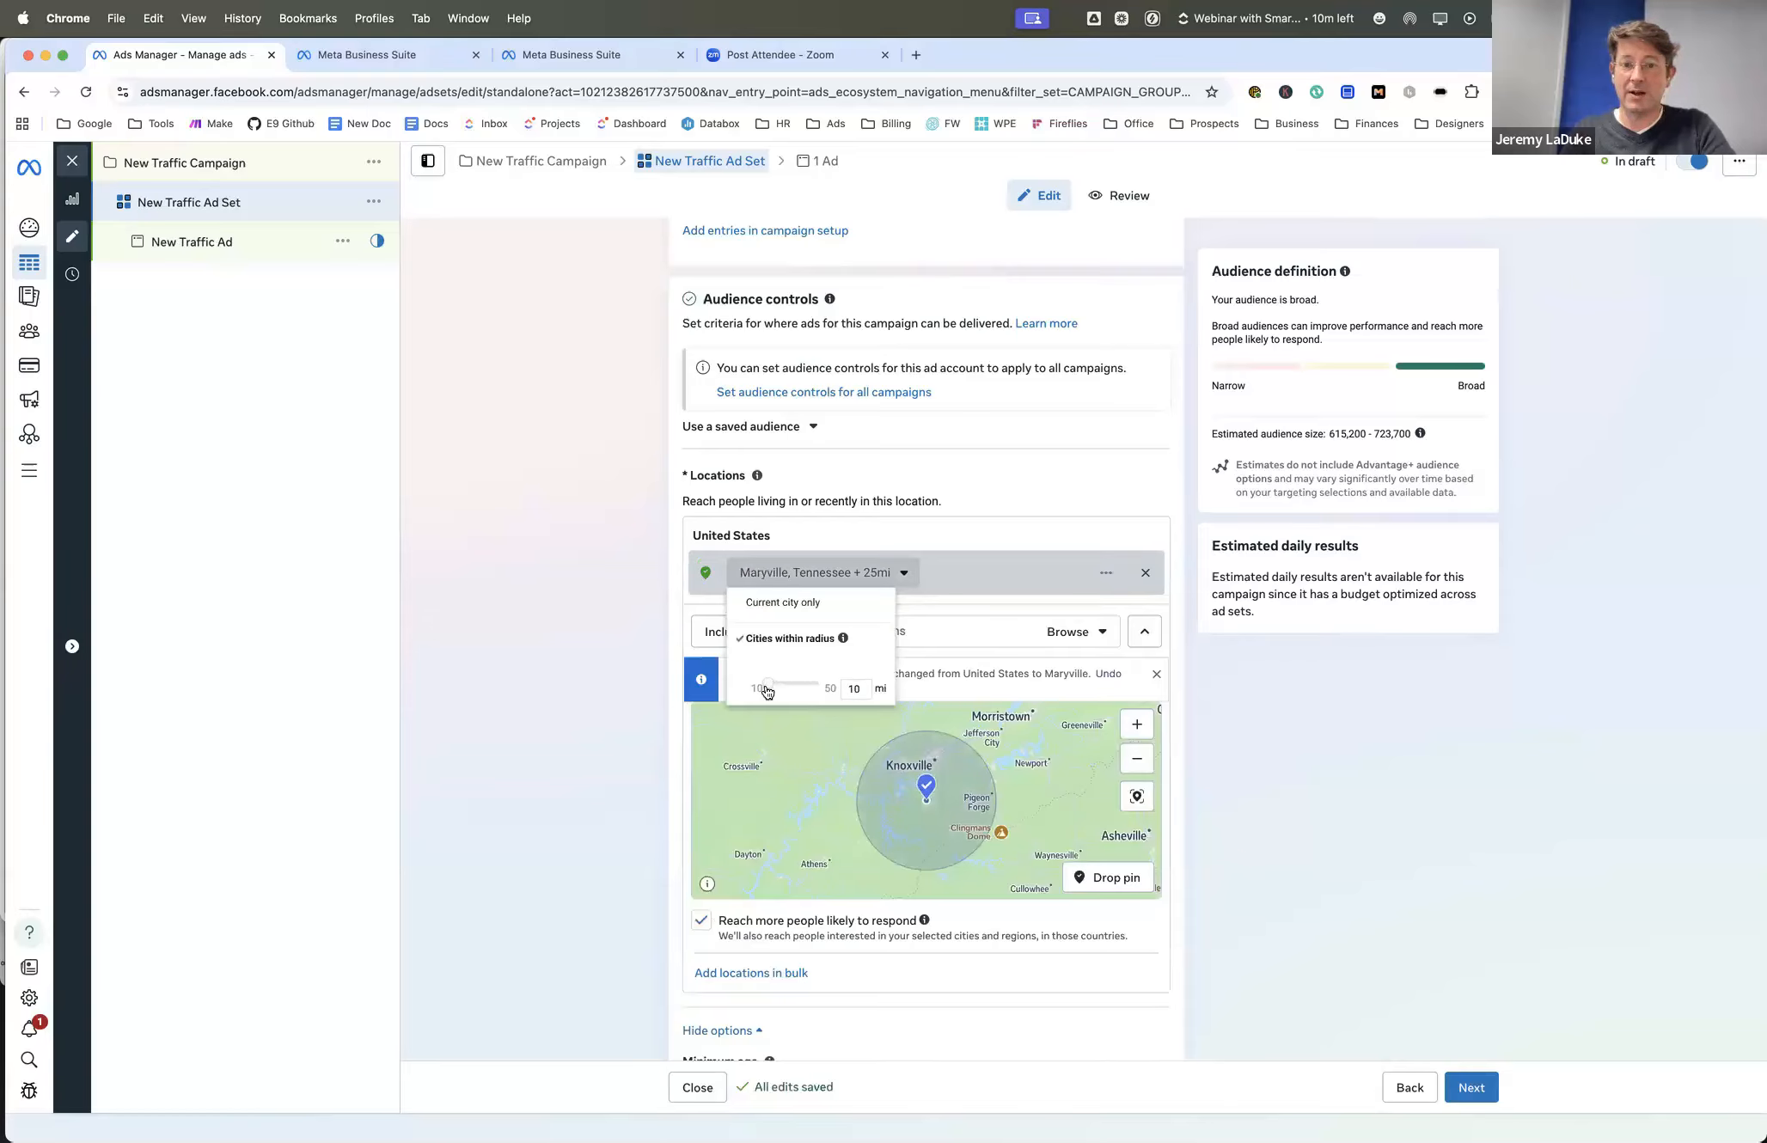
click(842, 779)
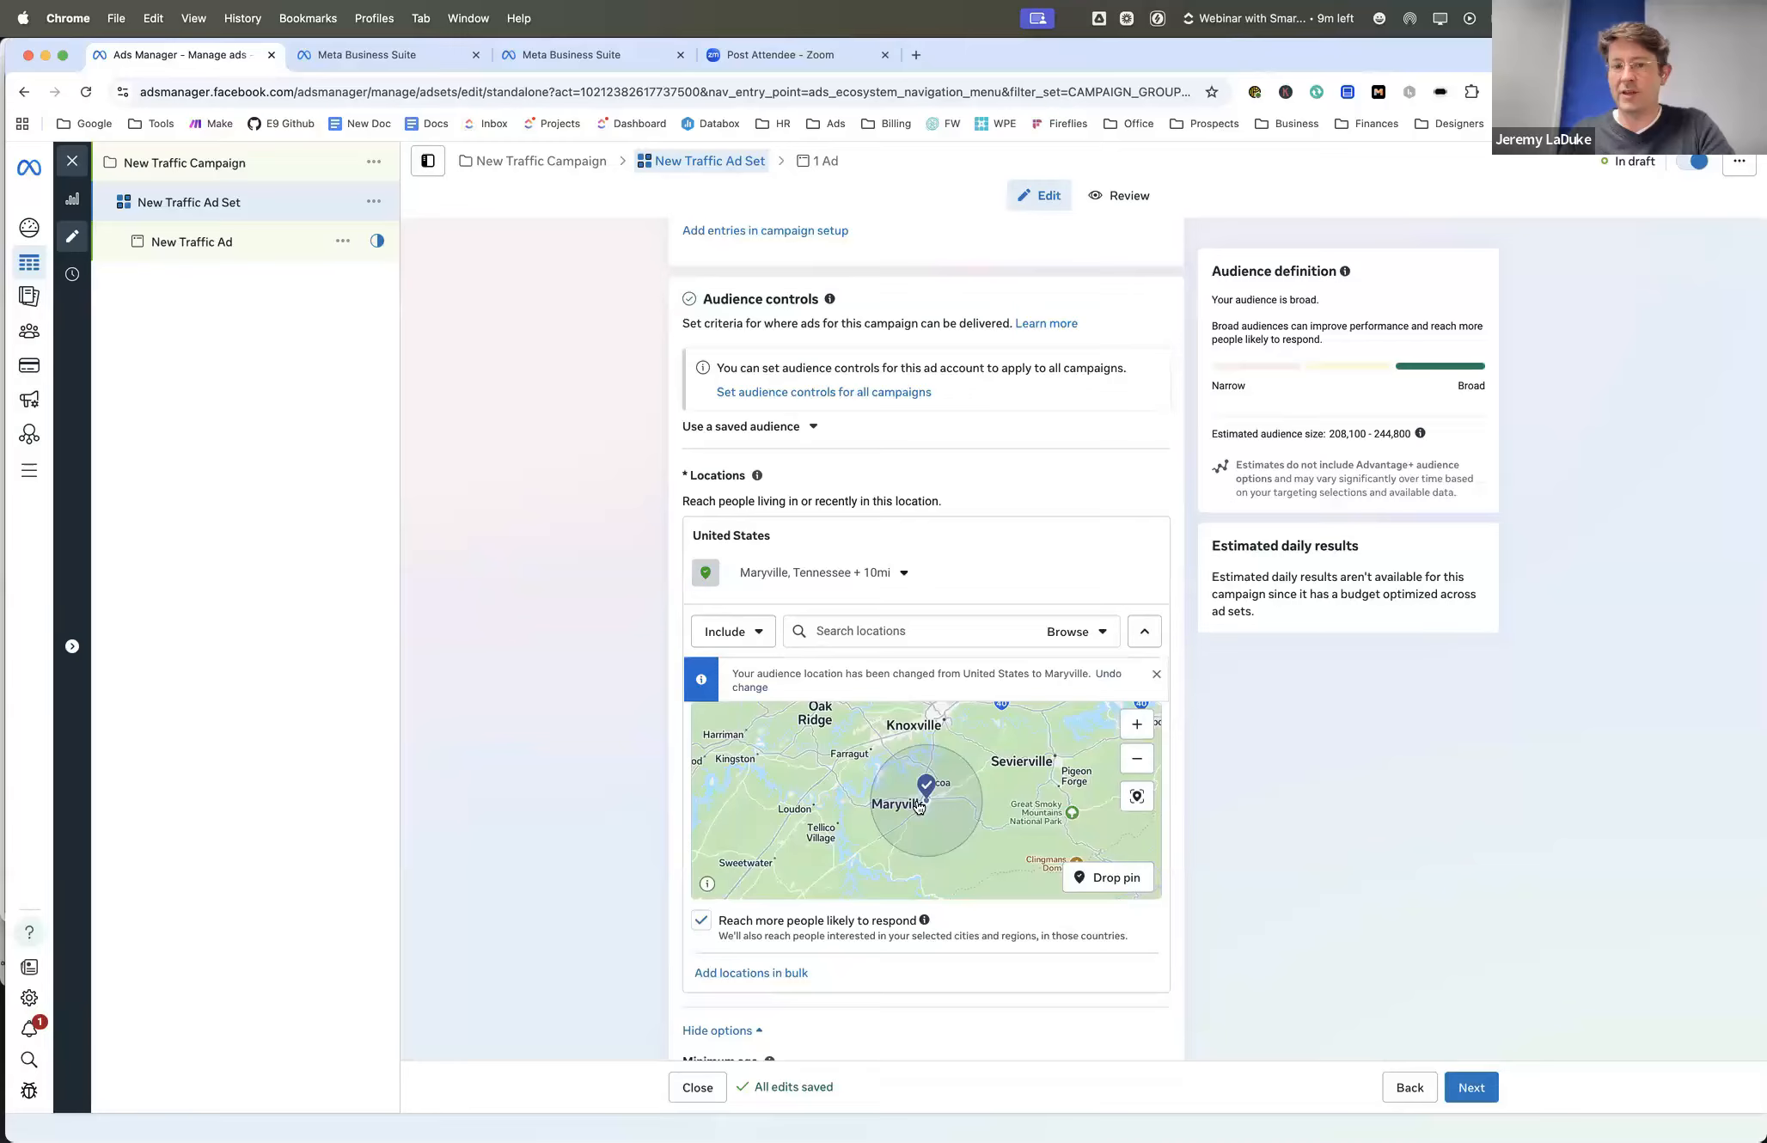
- Drop a location pin just south of central Maryville at (35.7422, -83.9794), replacing the city as the targeted location
drag(899, 761, 872, 742)
click(1114, 891)
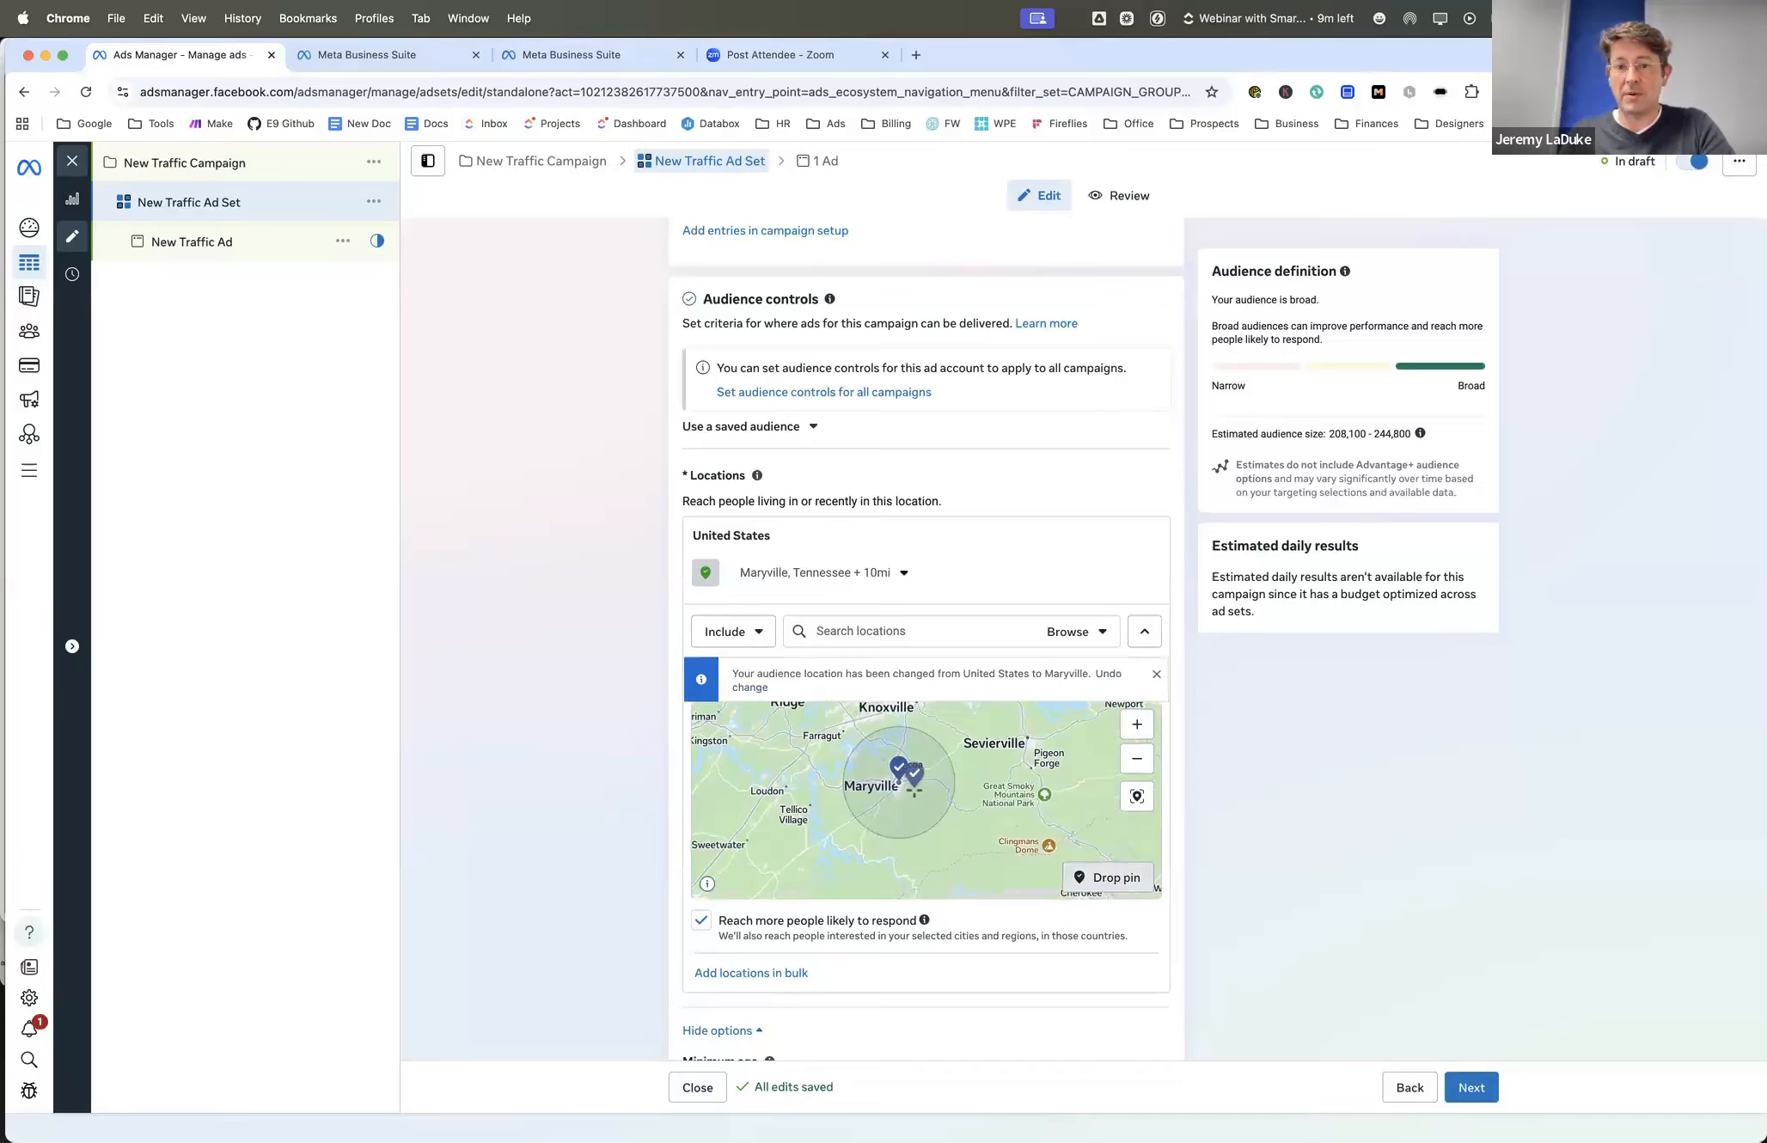
scroll(916, 798, up, 3)
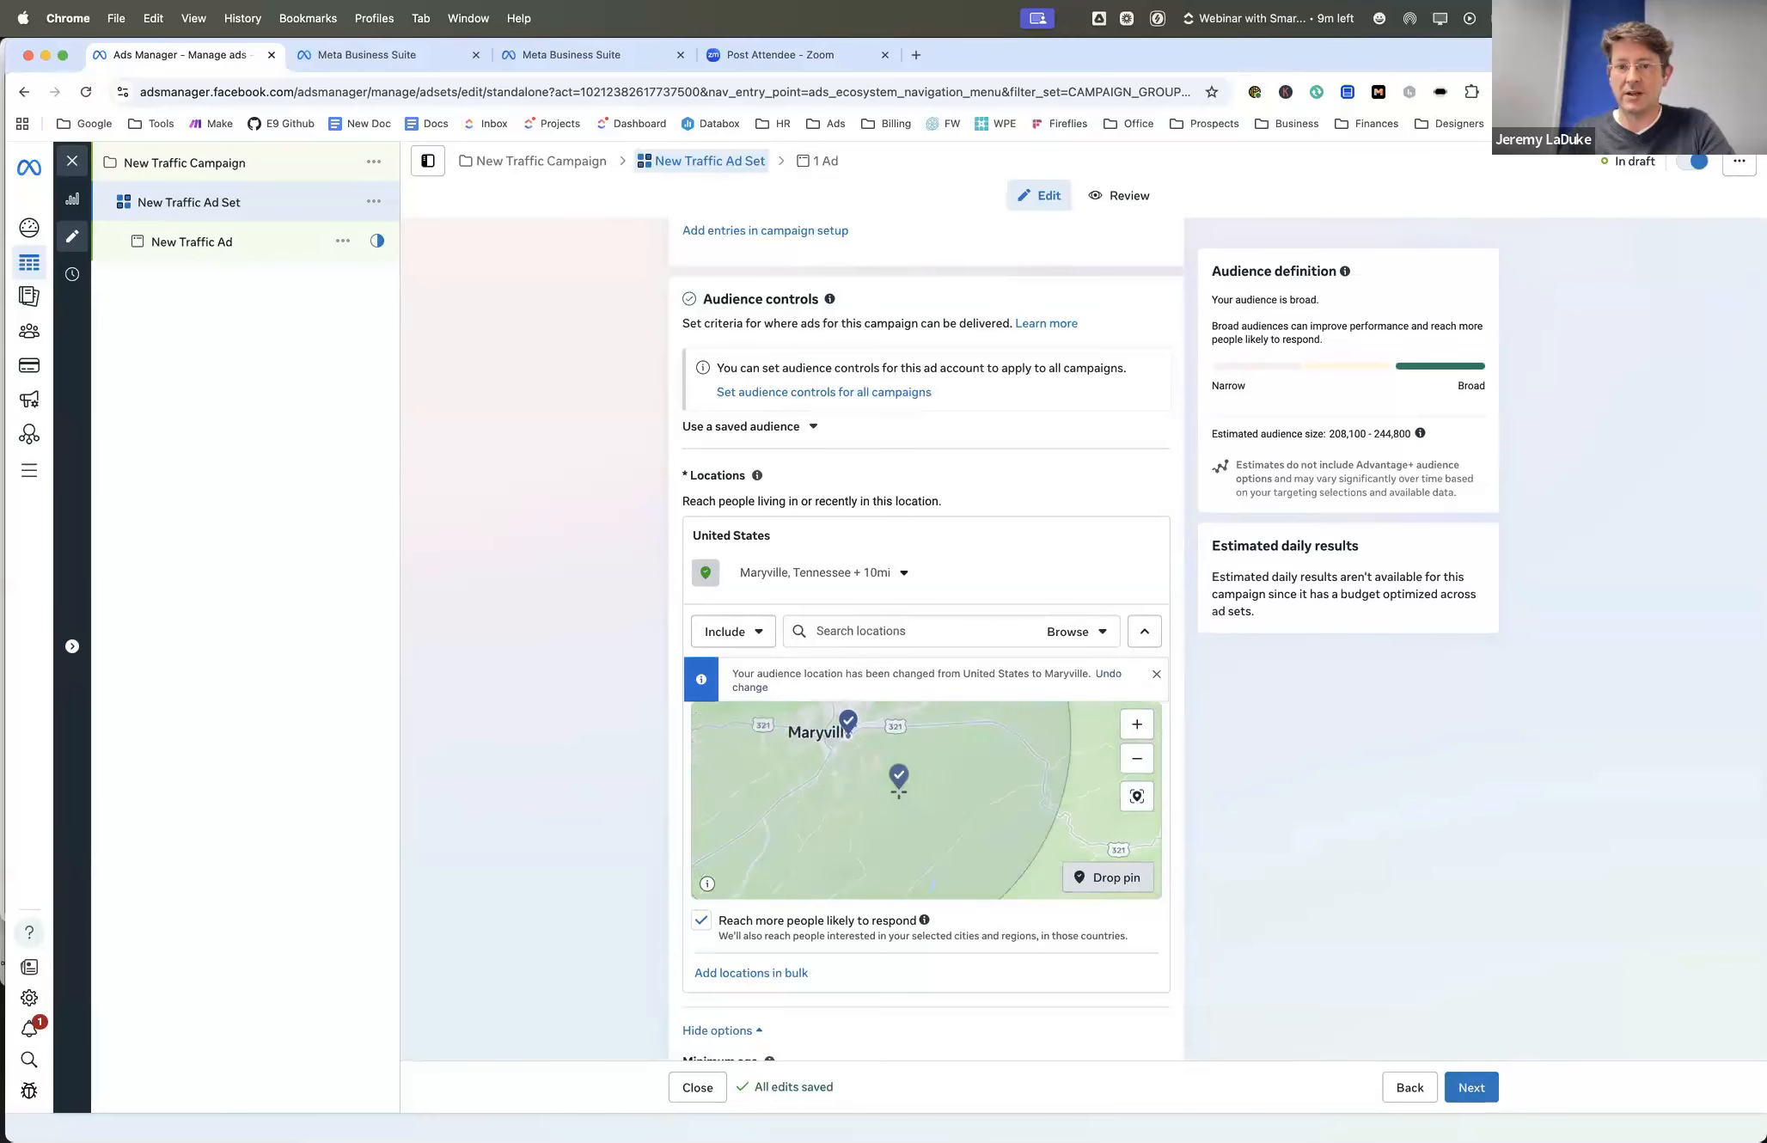
scroll(980, 873, up, 2)
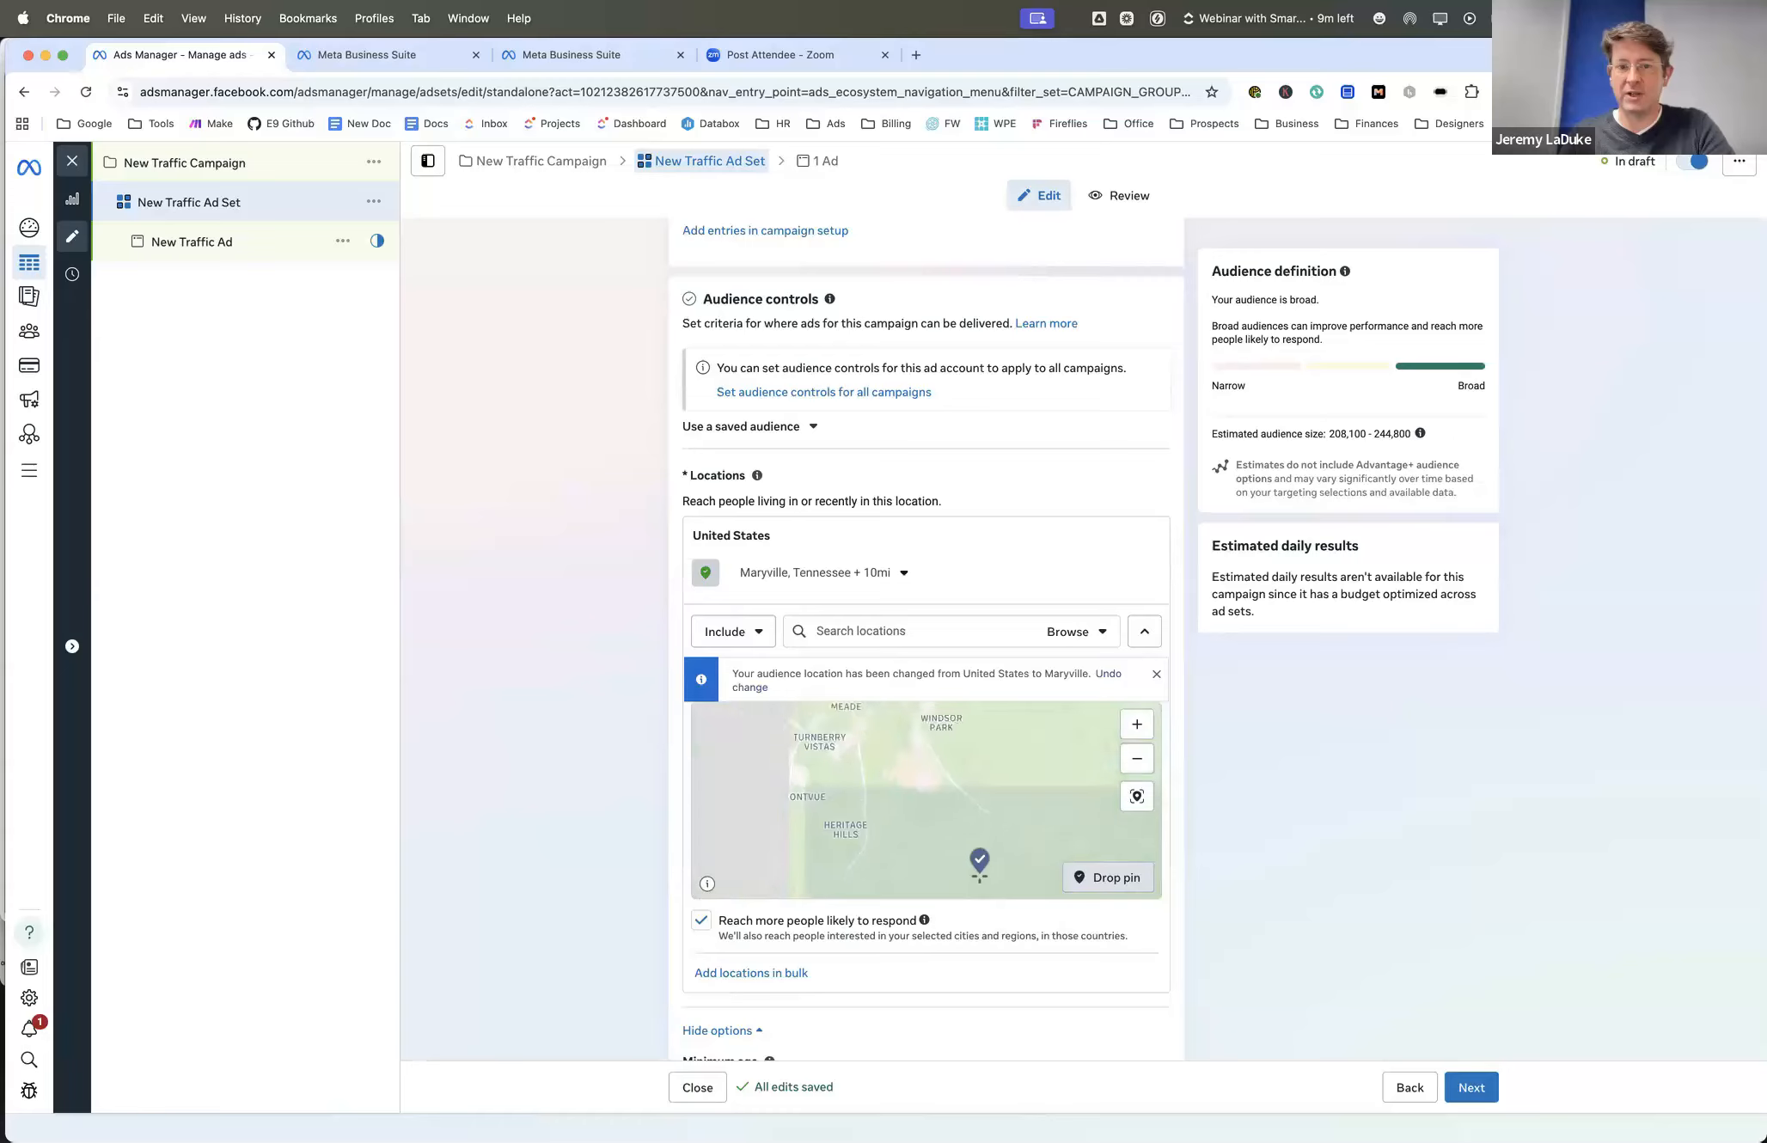
drag(883, 778, 971, 841)
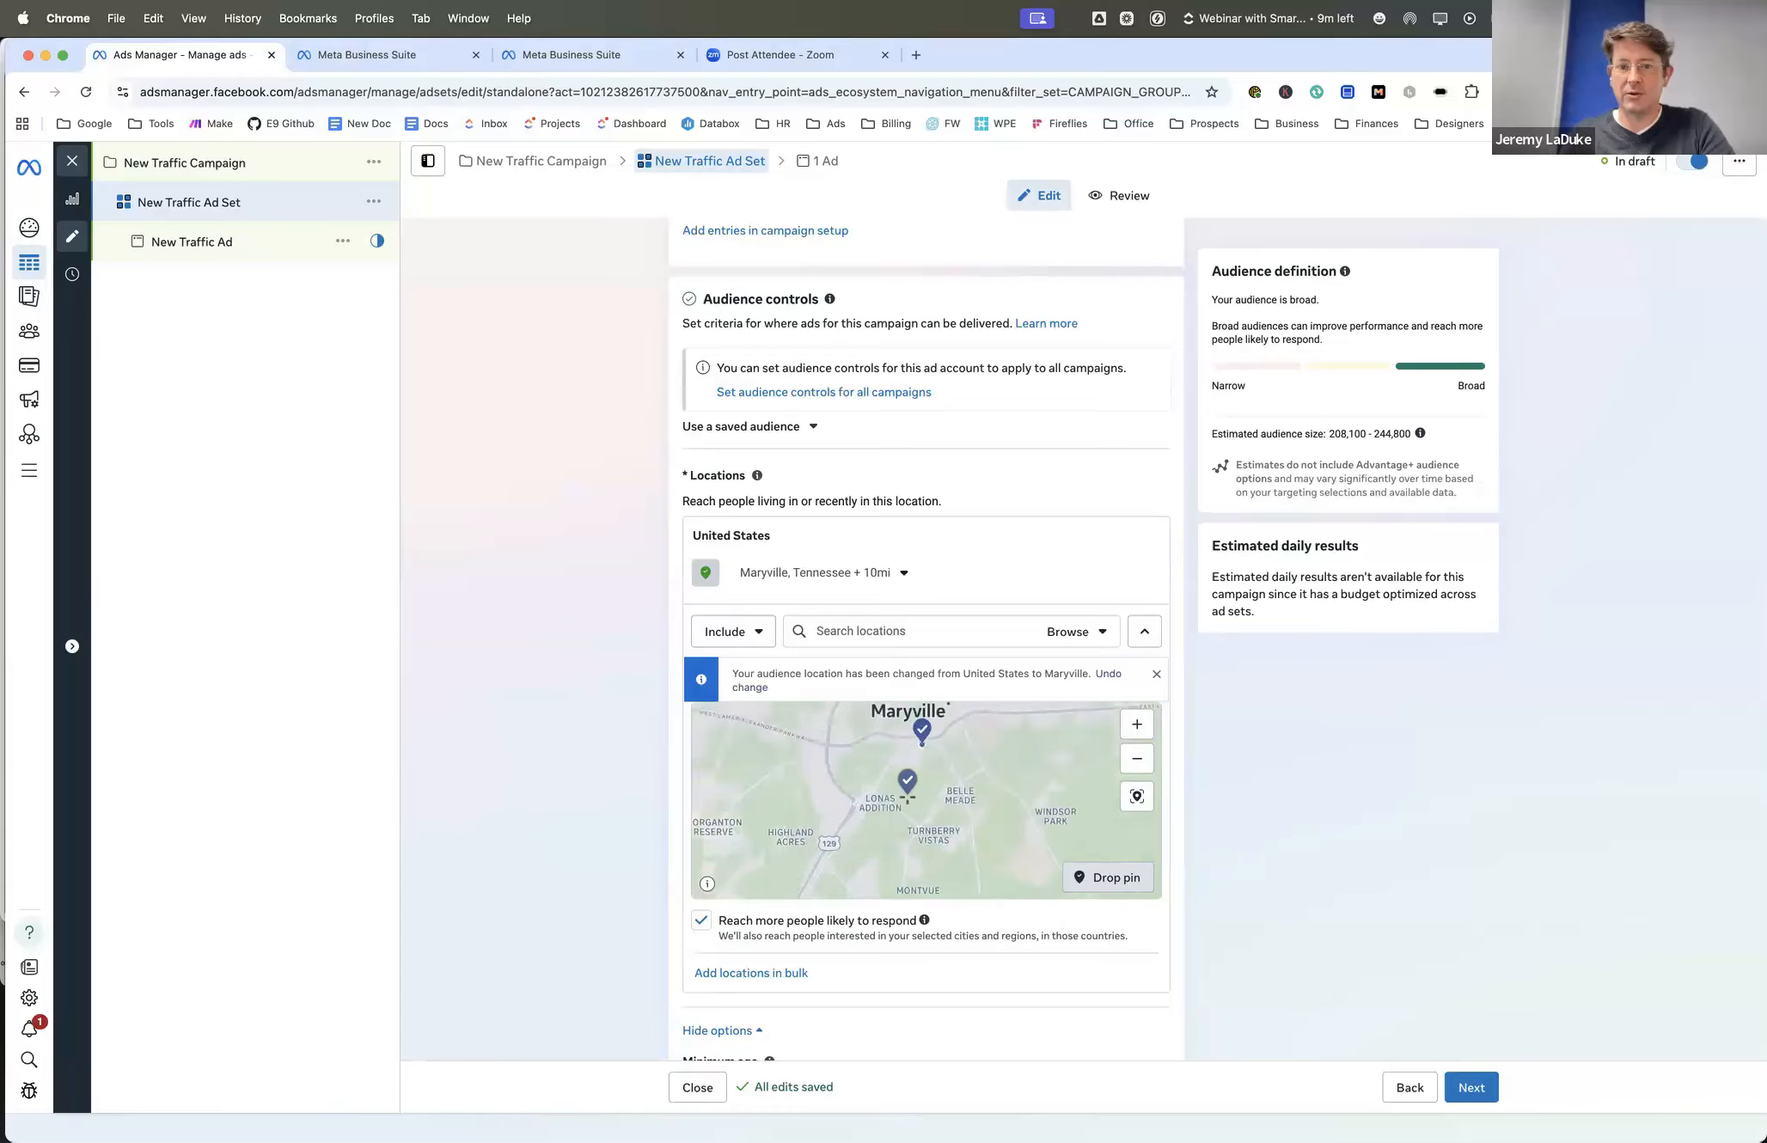
scroll(908, 797, up, 4)
drag(908, 797, 959, 825)
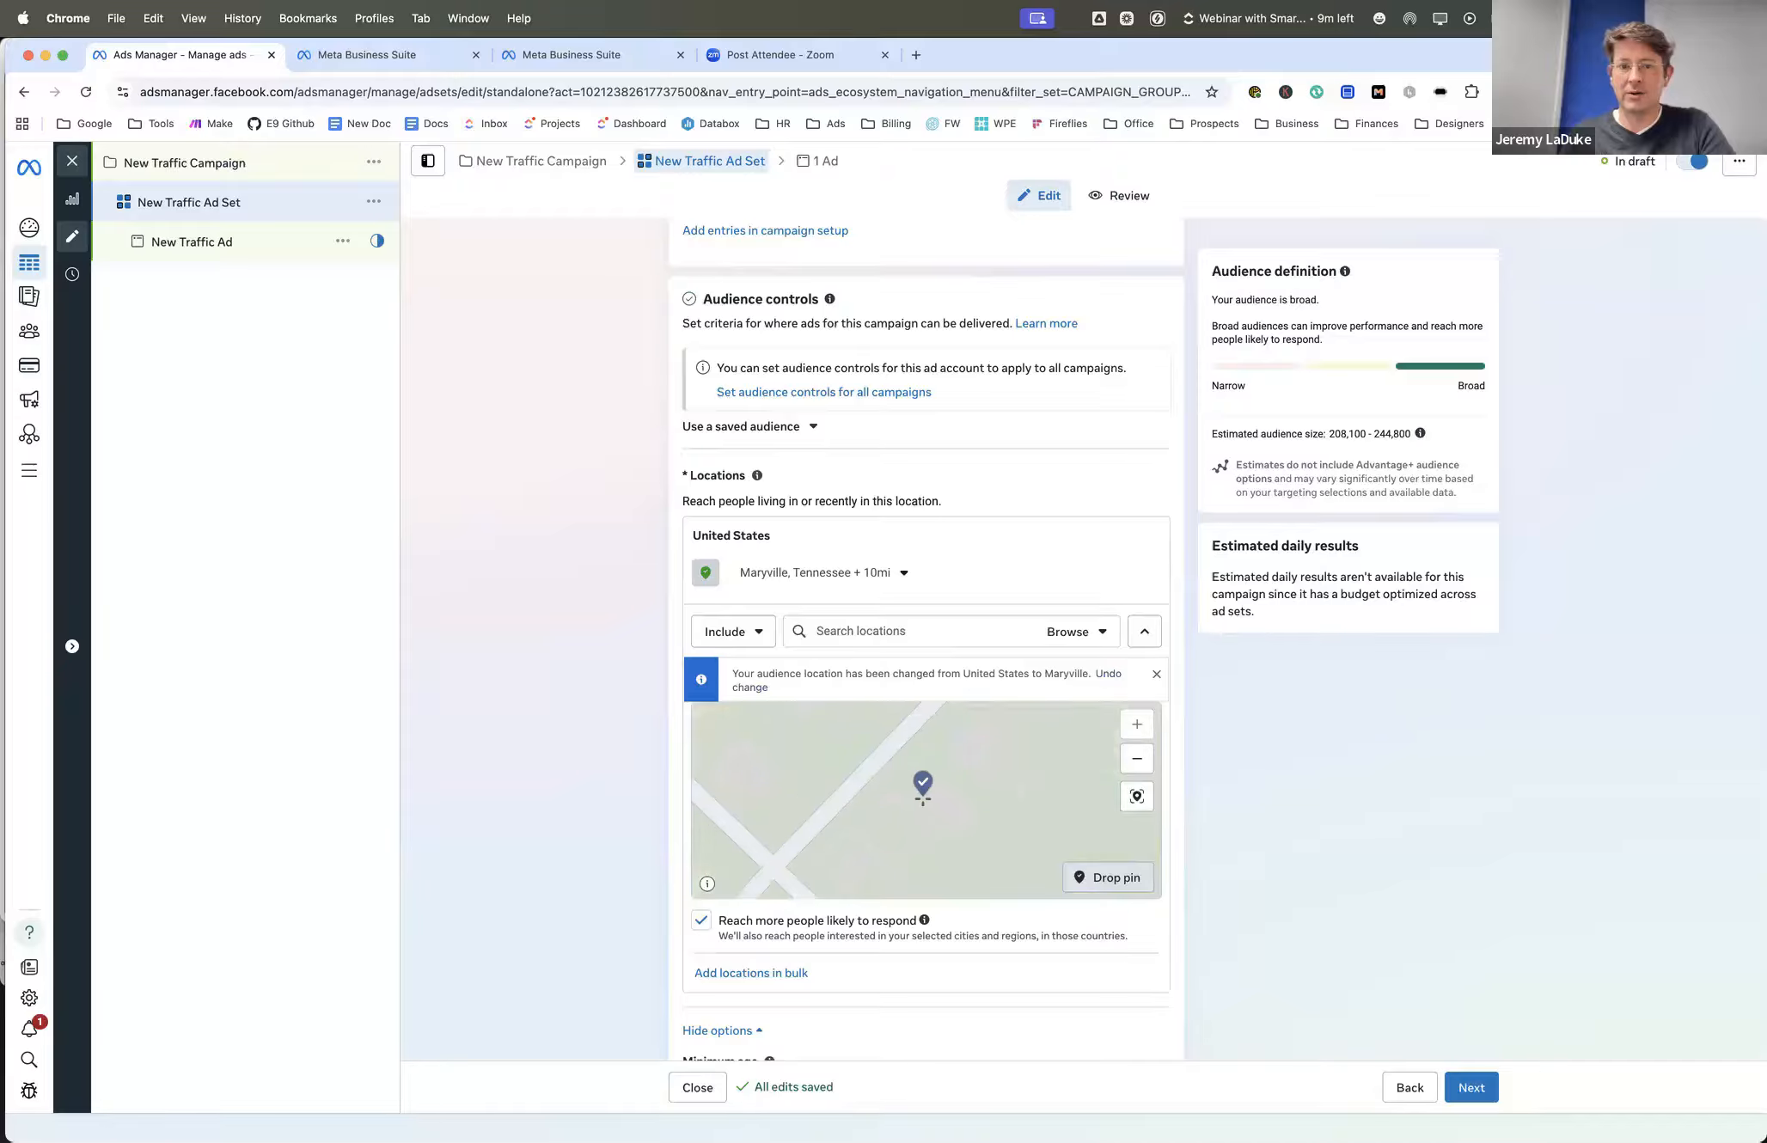
click(924, 799)
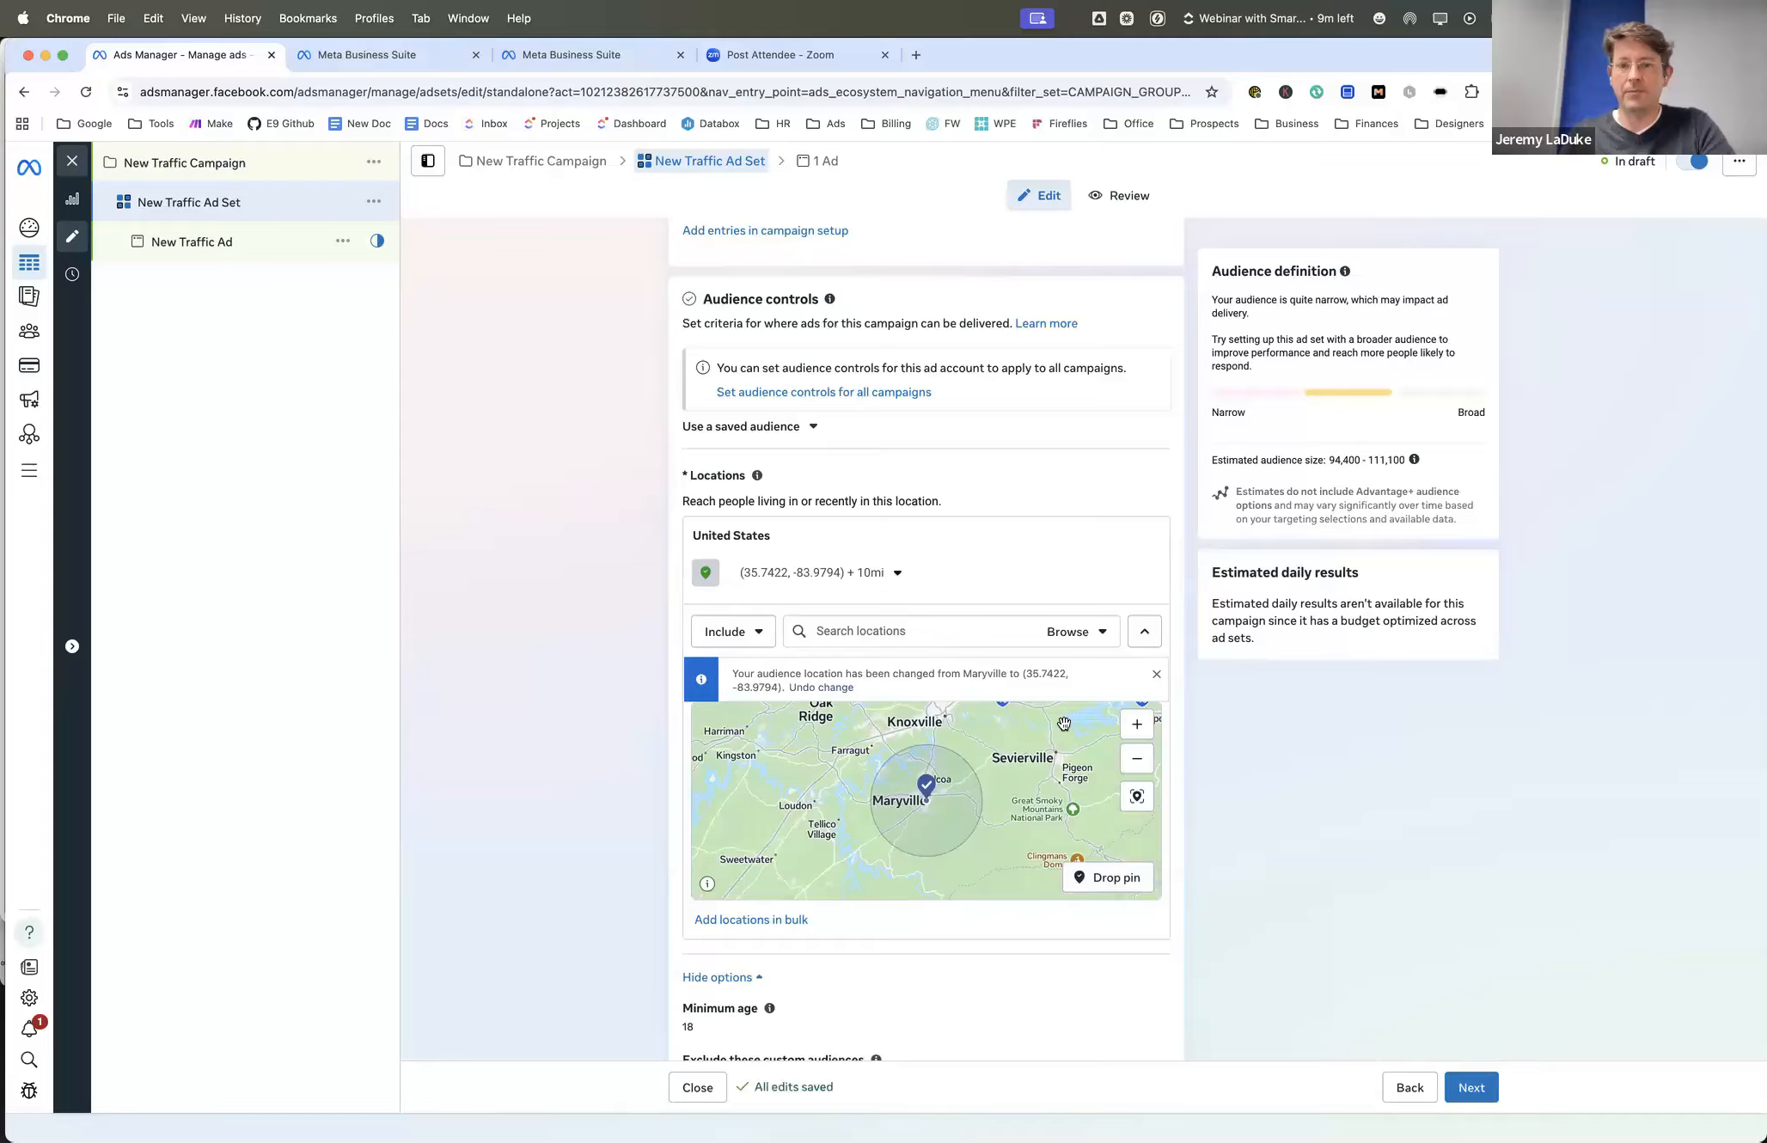
scroll(1040, 808, up, 5)
drag(997, 811, 1134, 731)
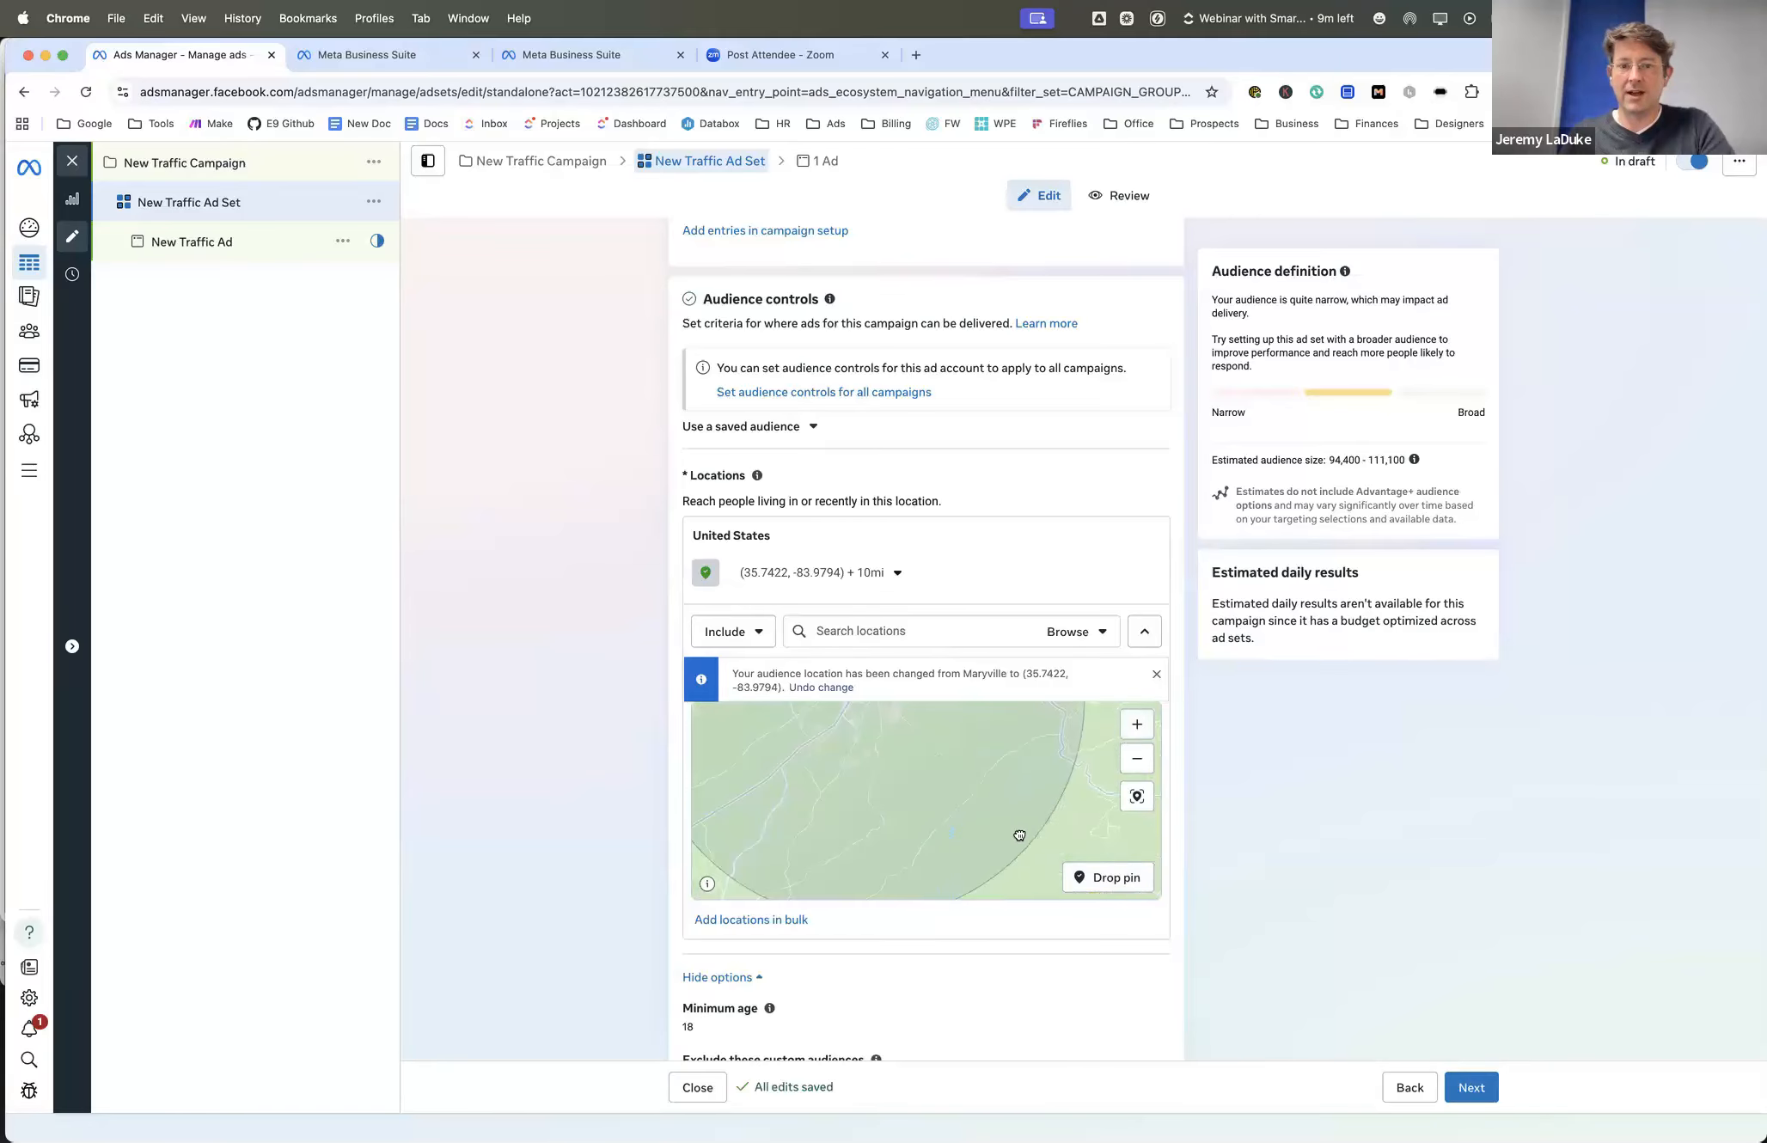
drag(1020, 835, 1014, 832)
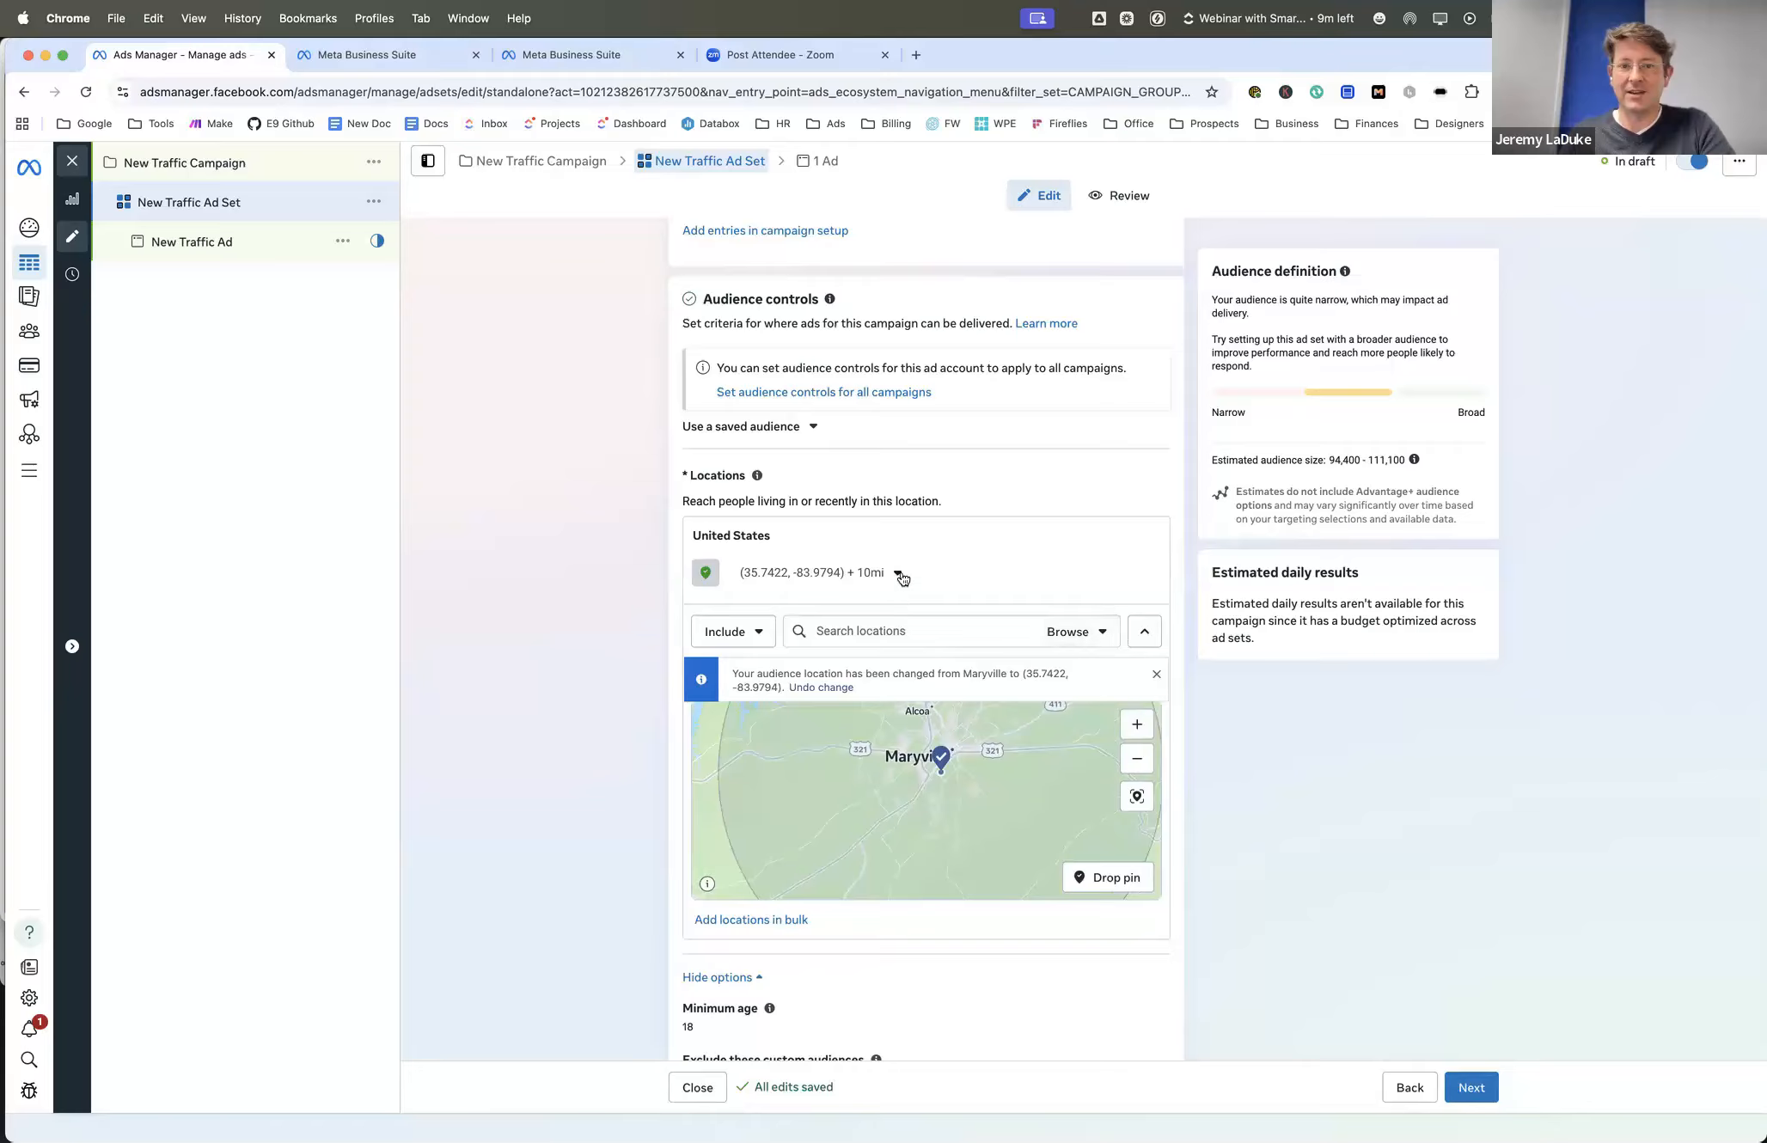
click(1110, 576)
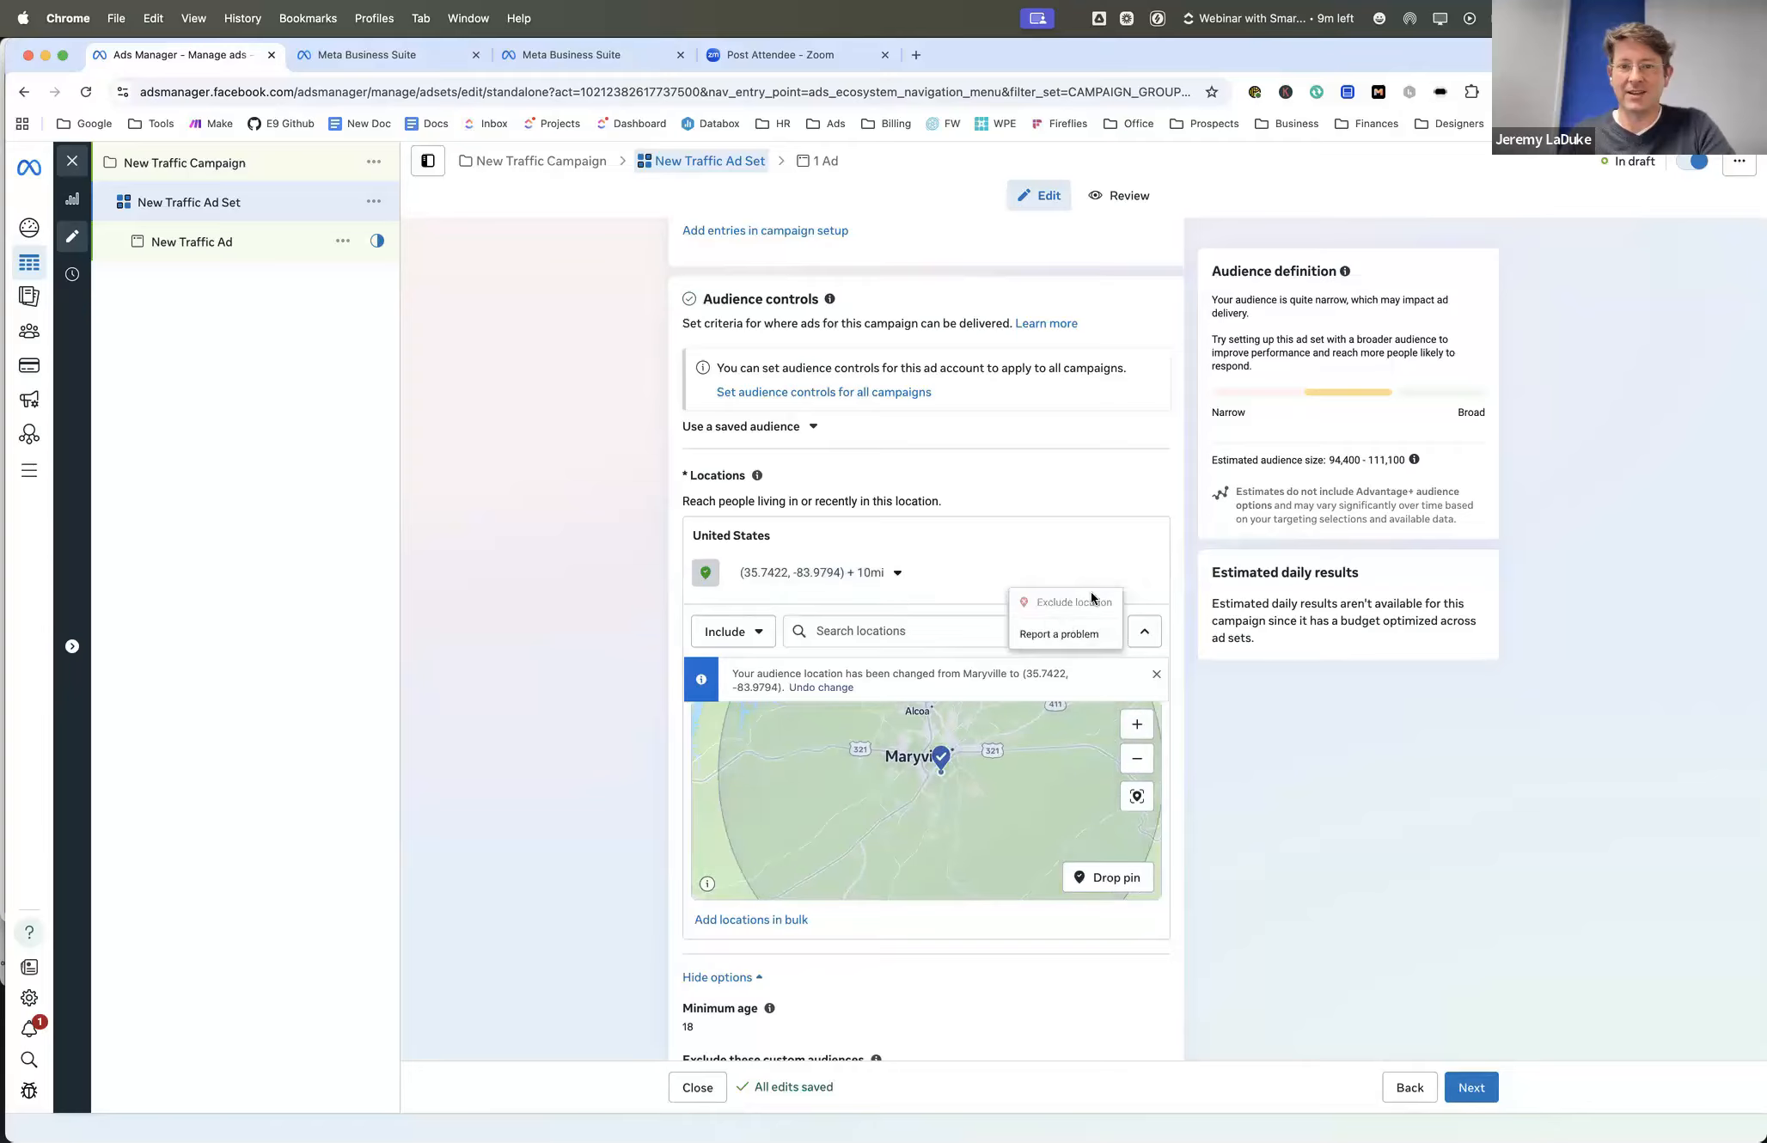
click(1148, 582)
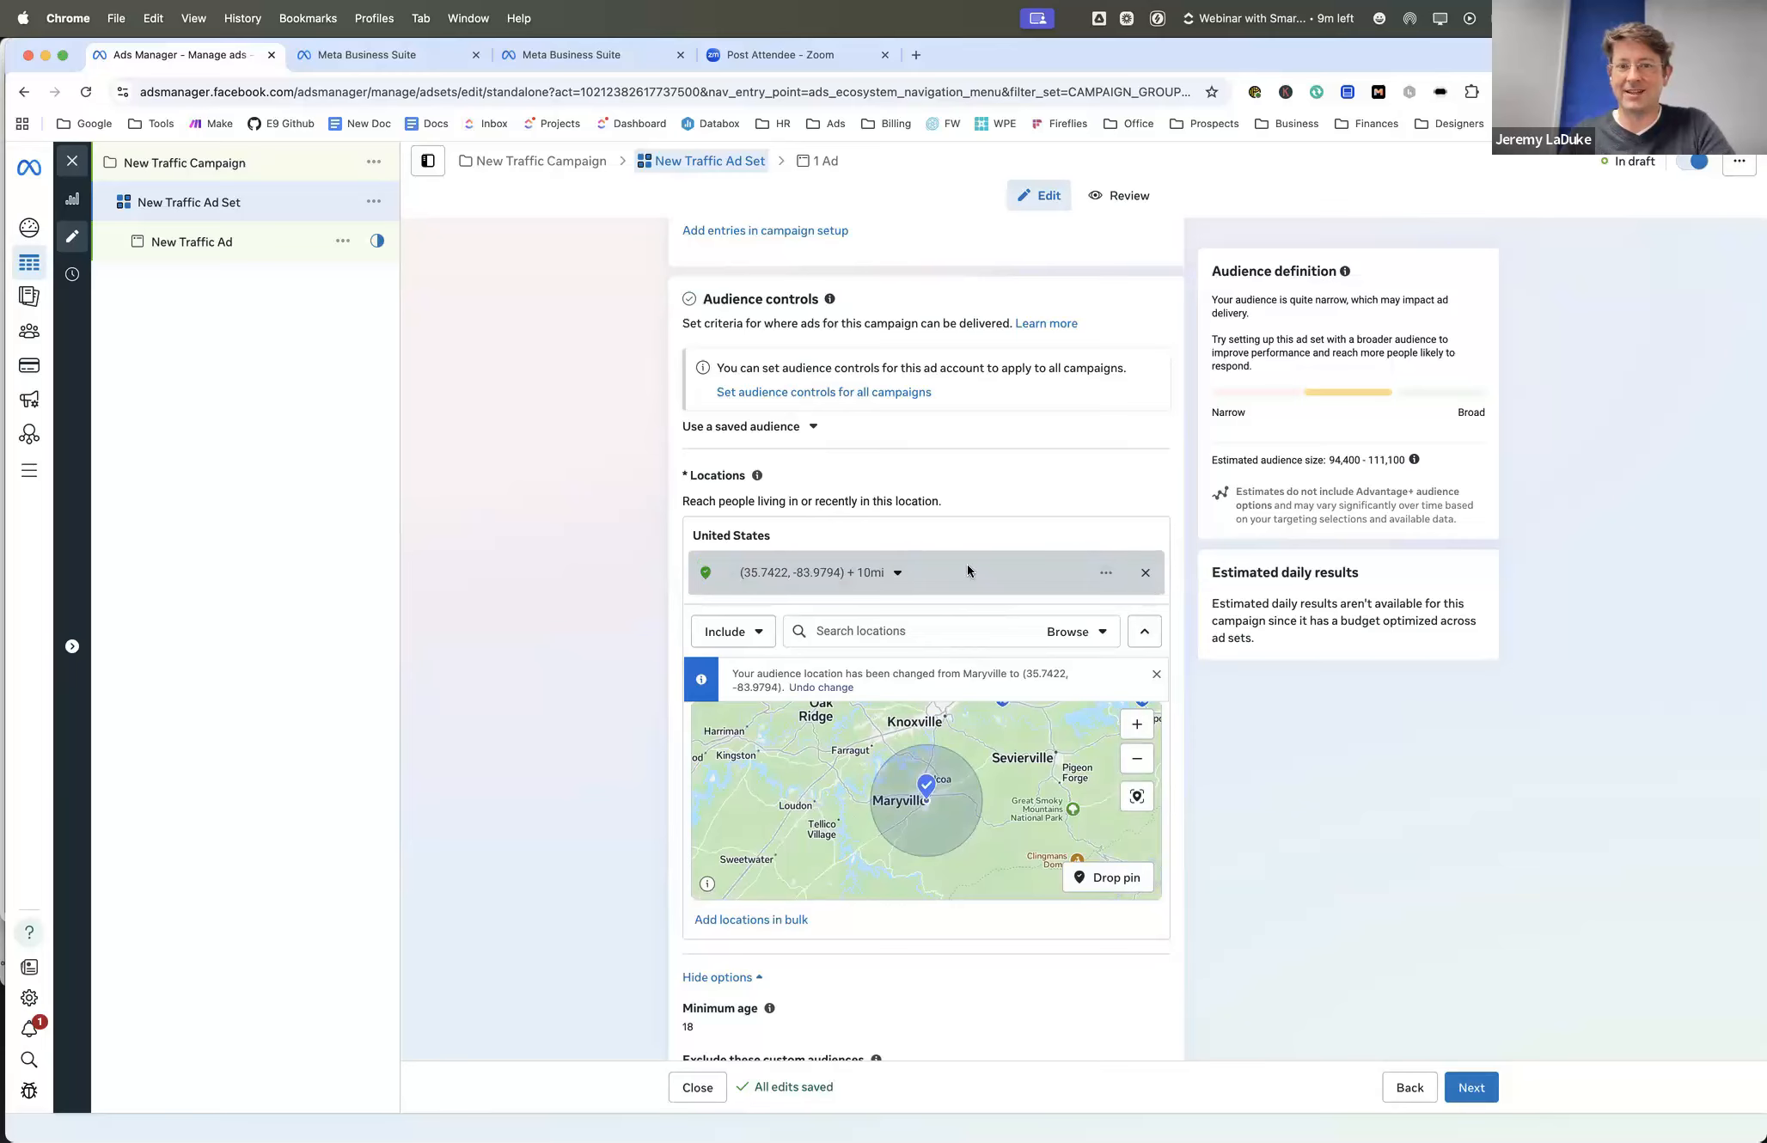
- Reduce the targeting radius around the dropped pin to 3 mi, and further to 1 mi
click(894, 576)
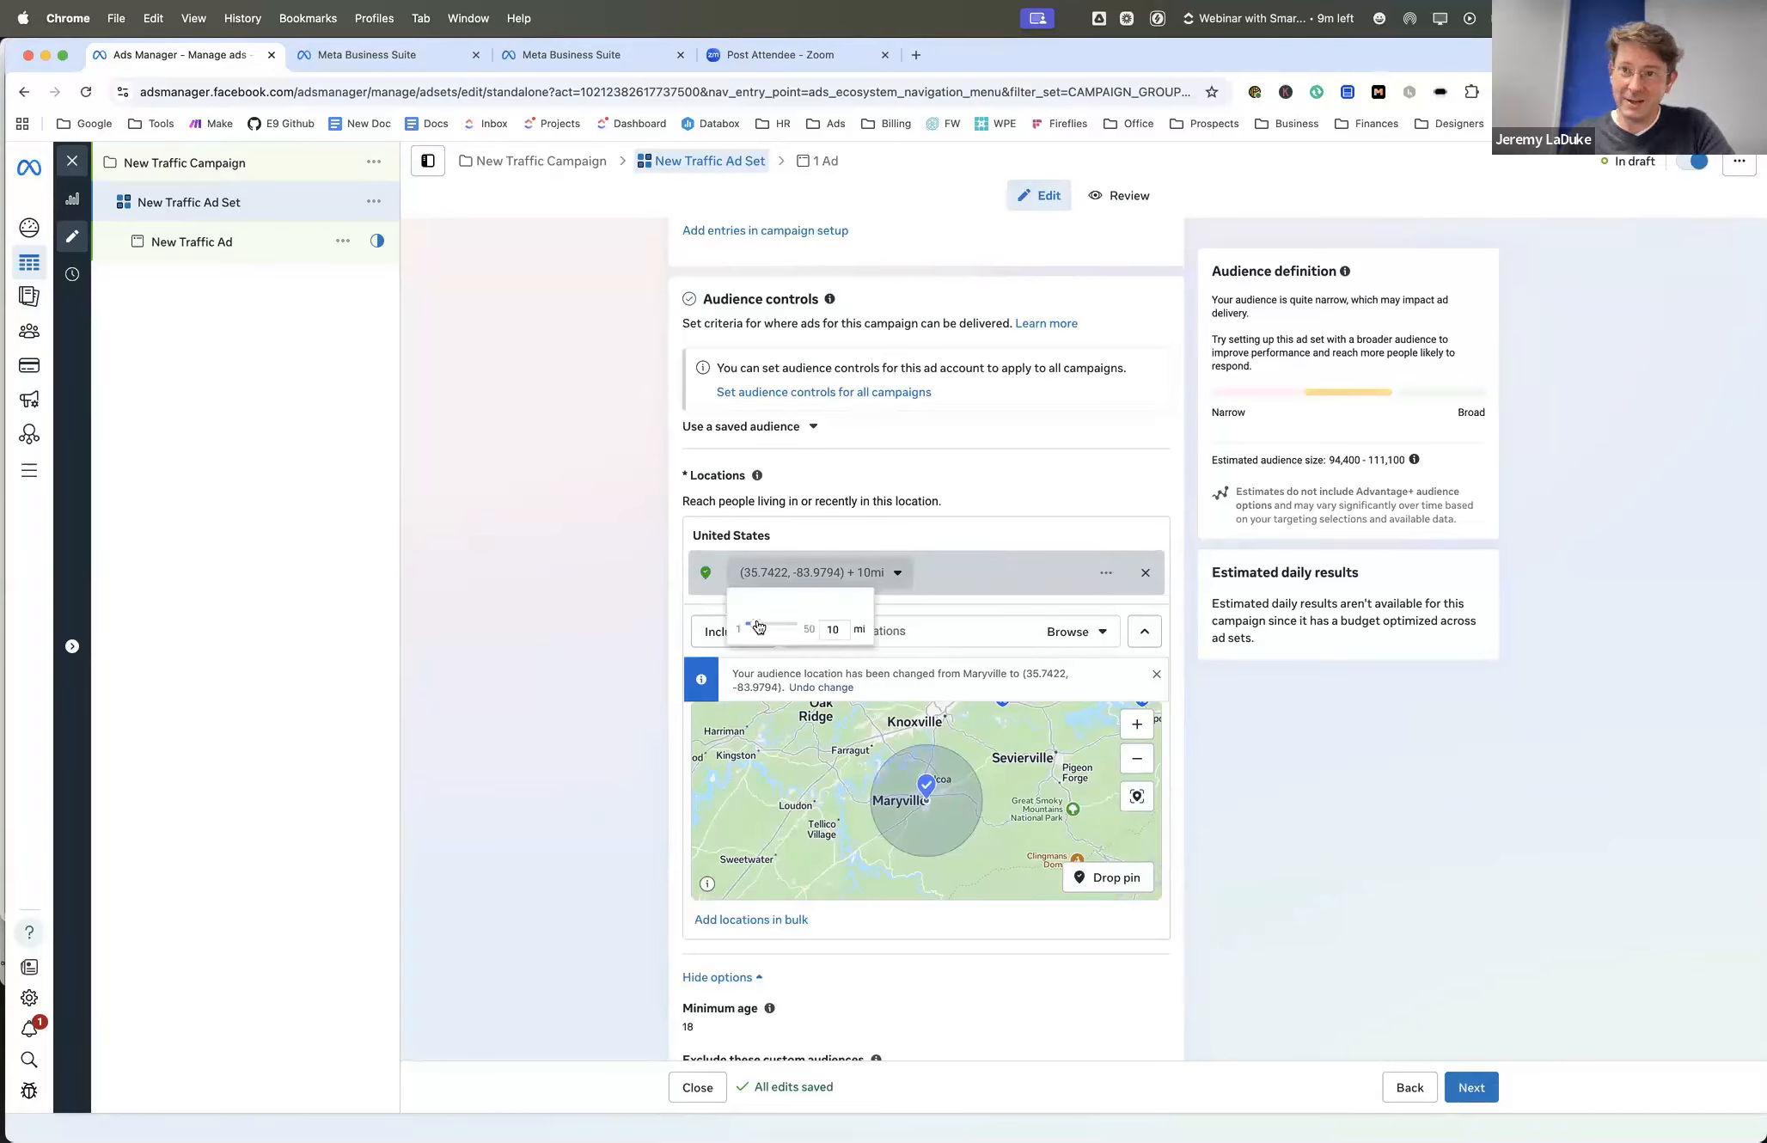
drag(759, 626, 756, 625)
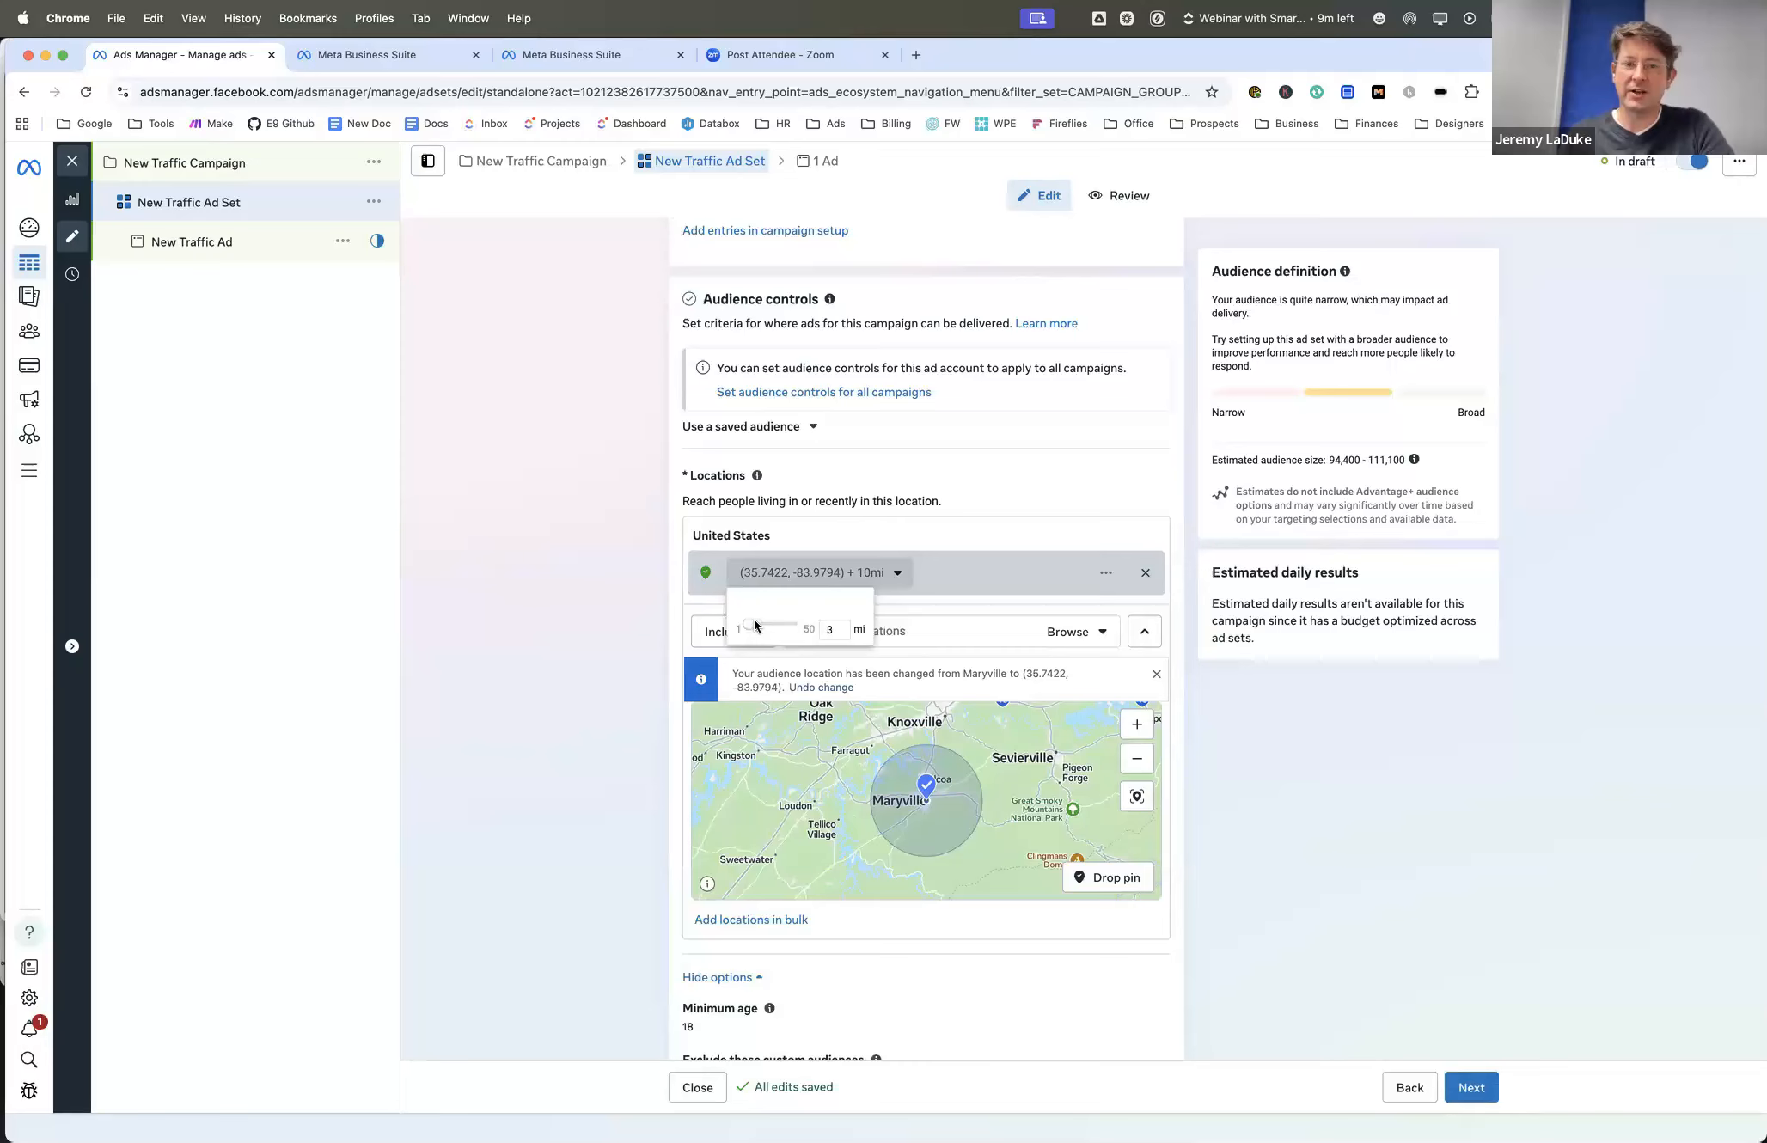
click(883, 575)
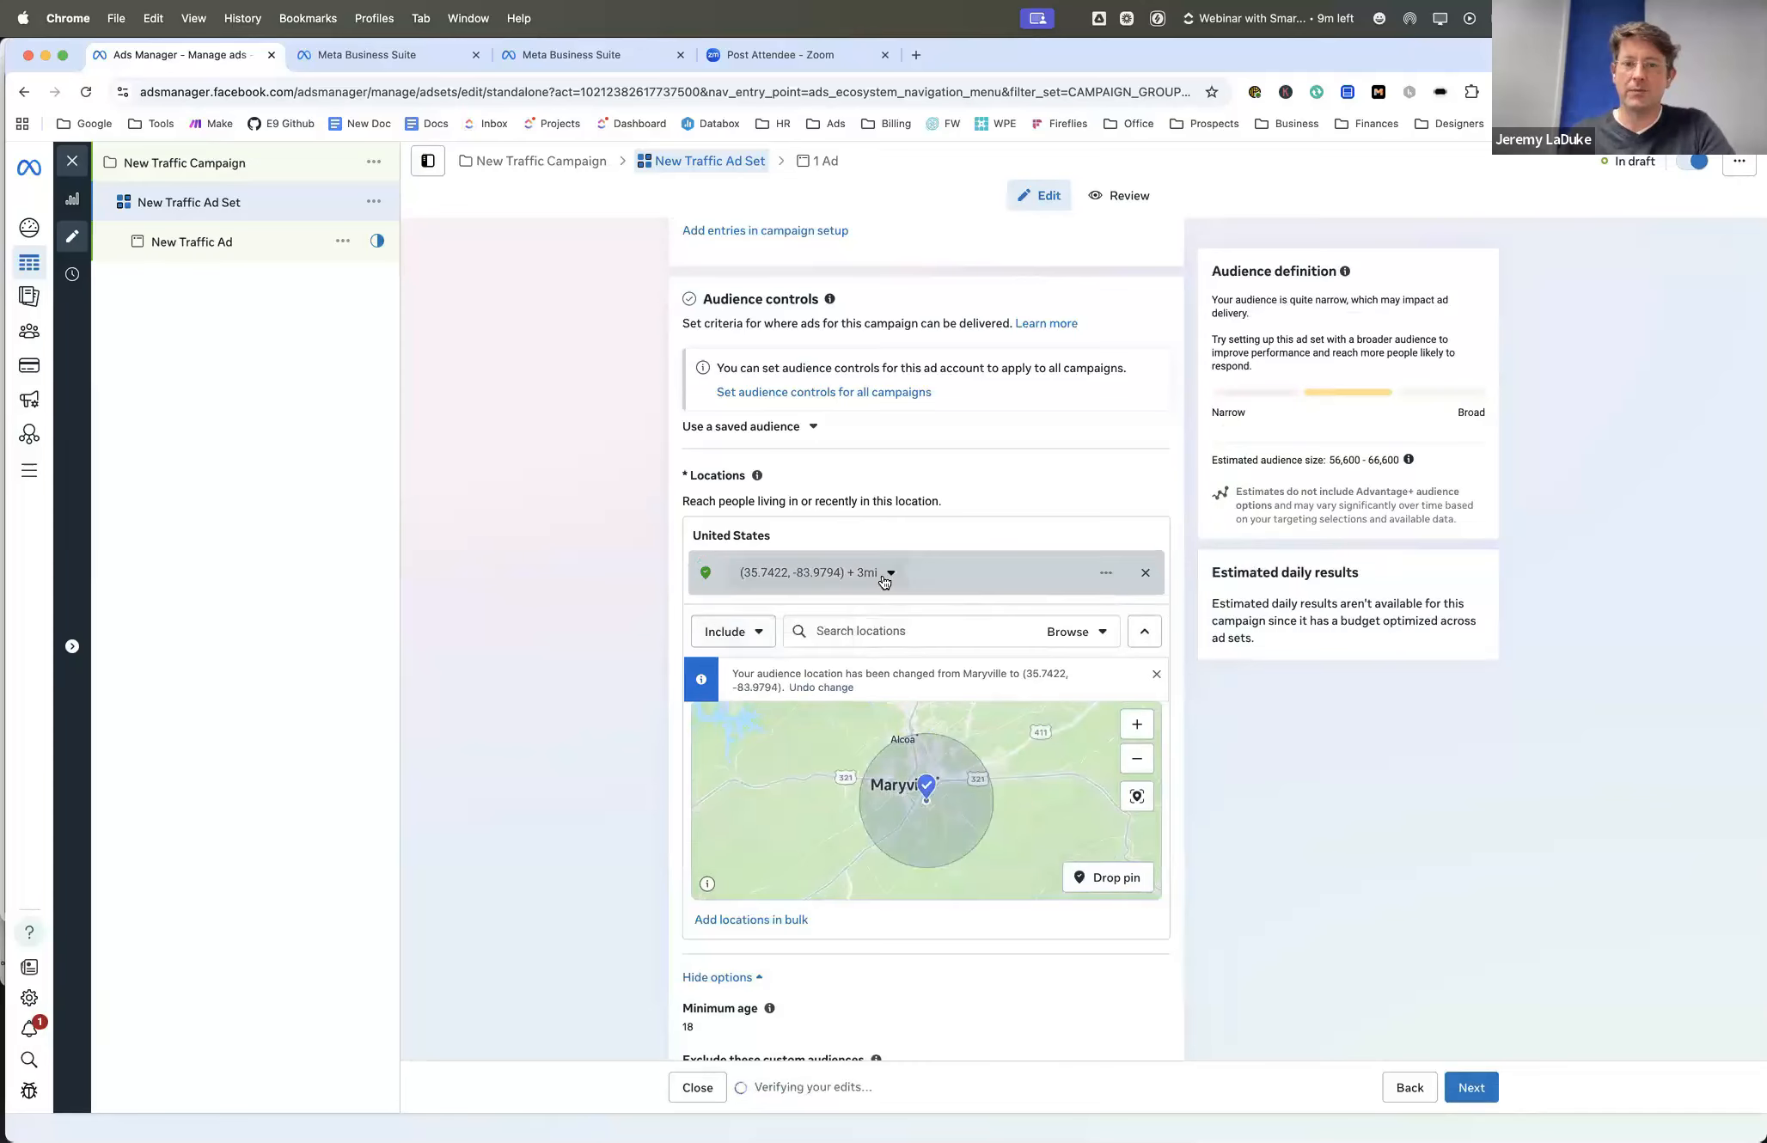
click(881, 574)
drag(754, 631, 752, 622)
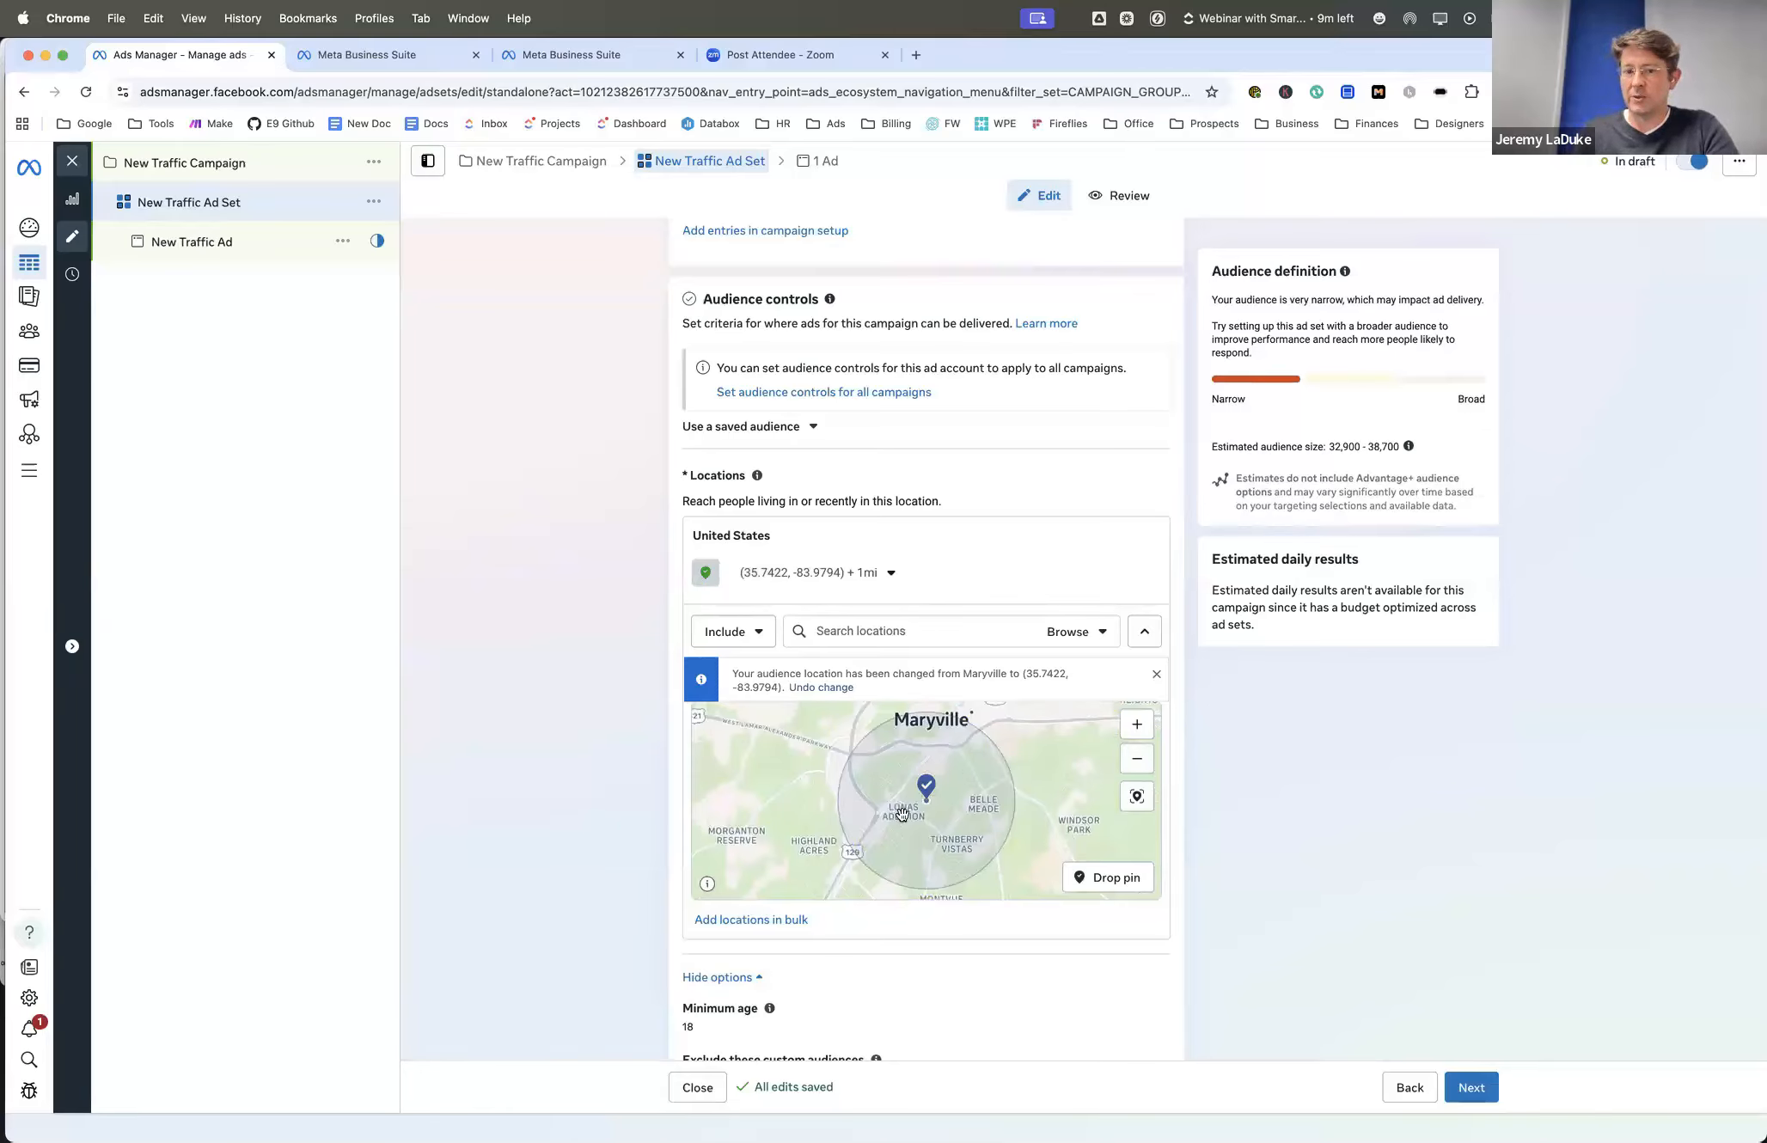
click(892, 573)
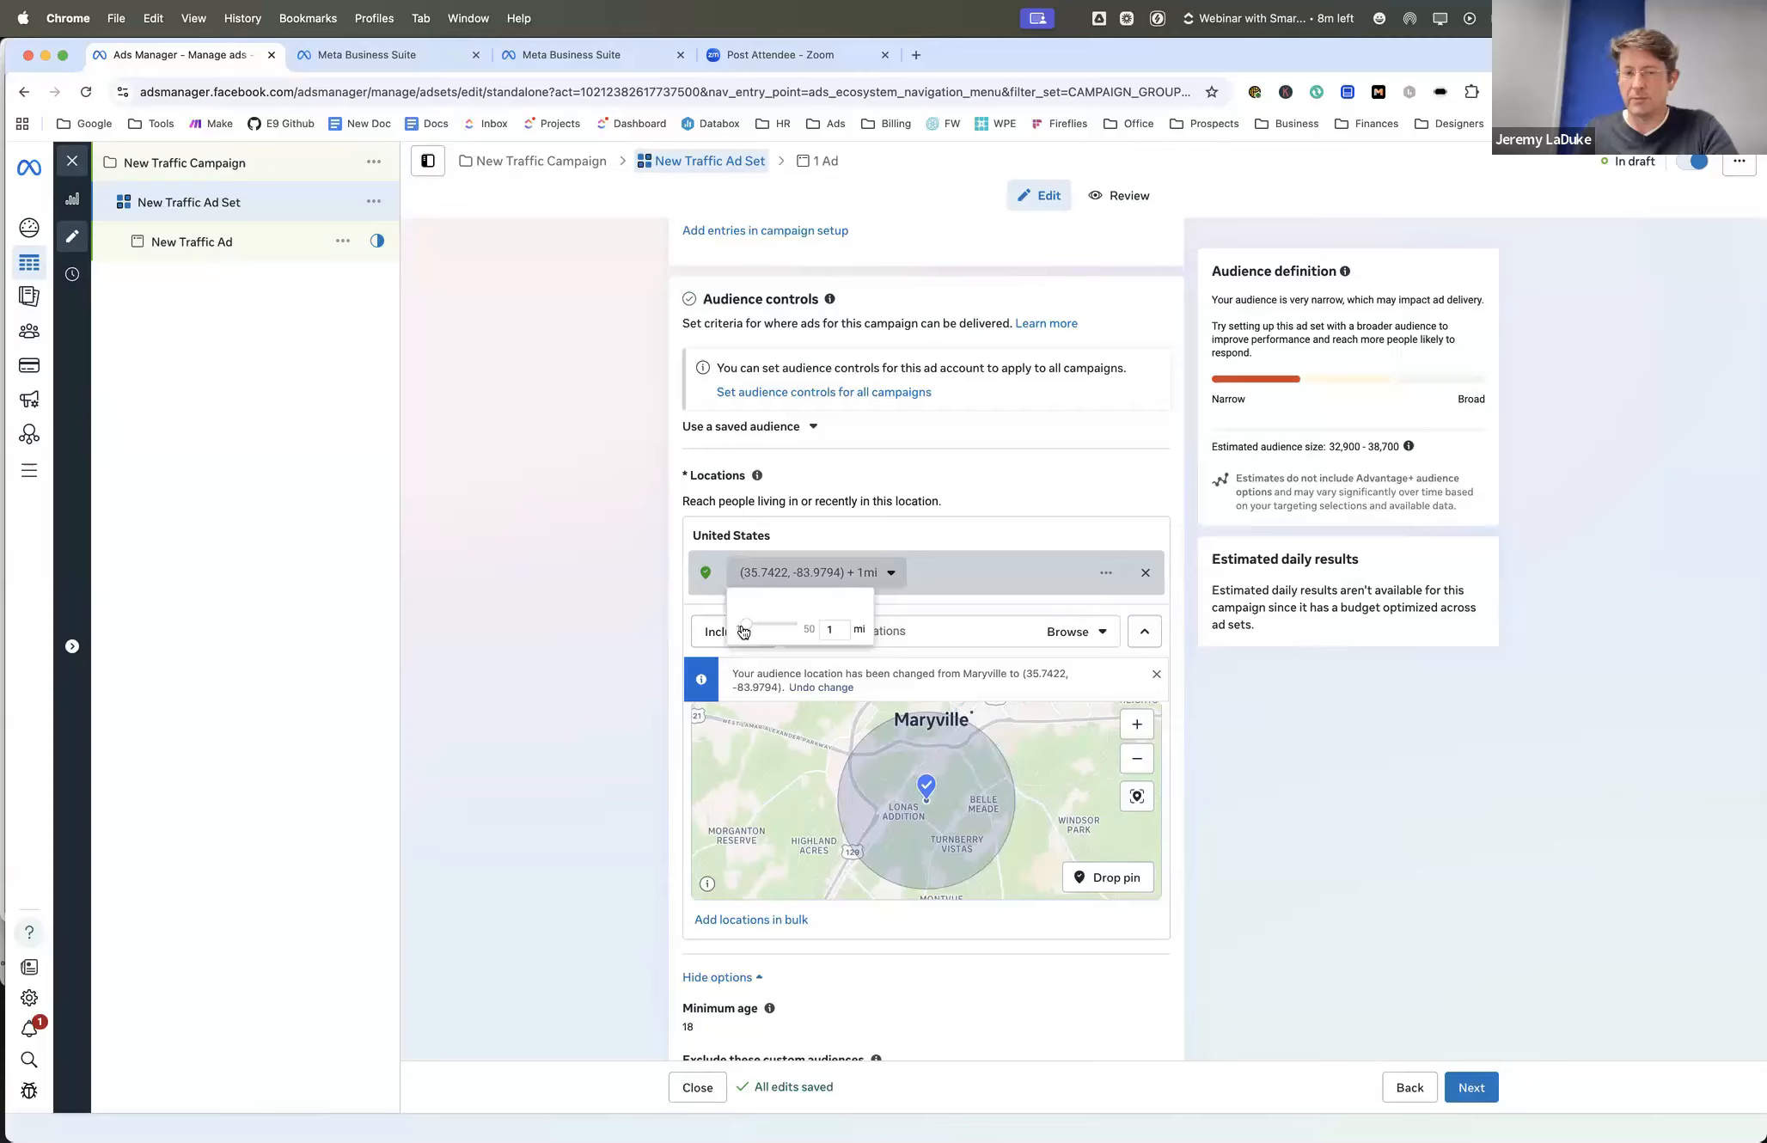
click(972, 520)
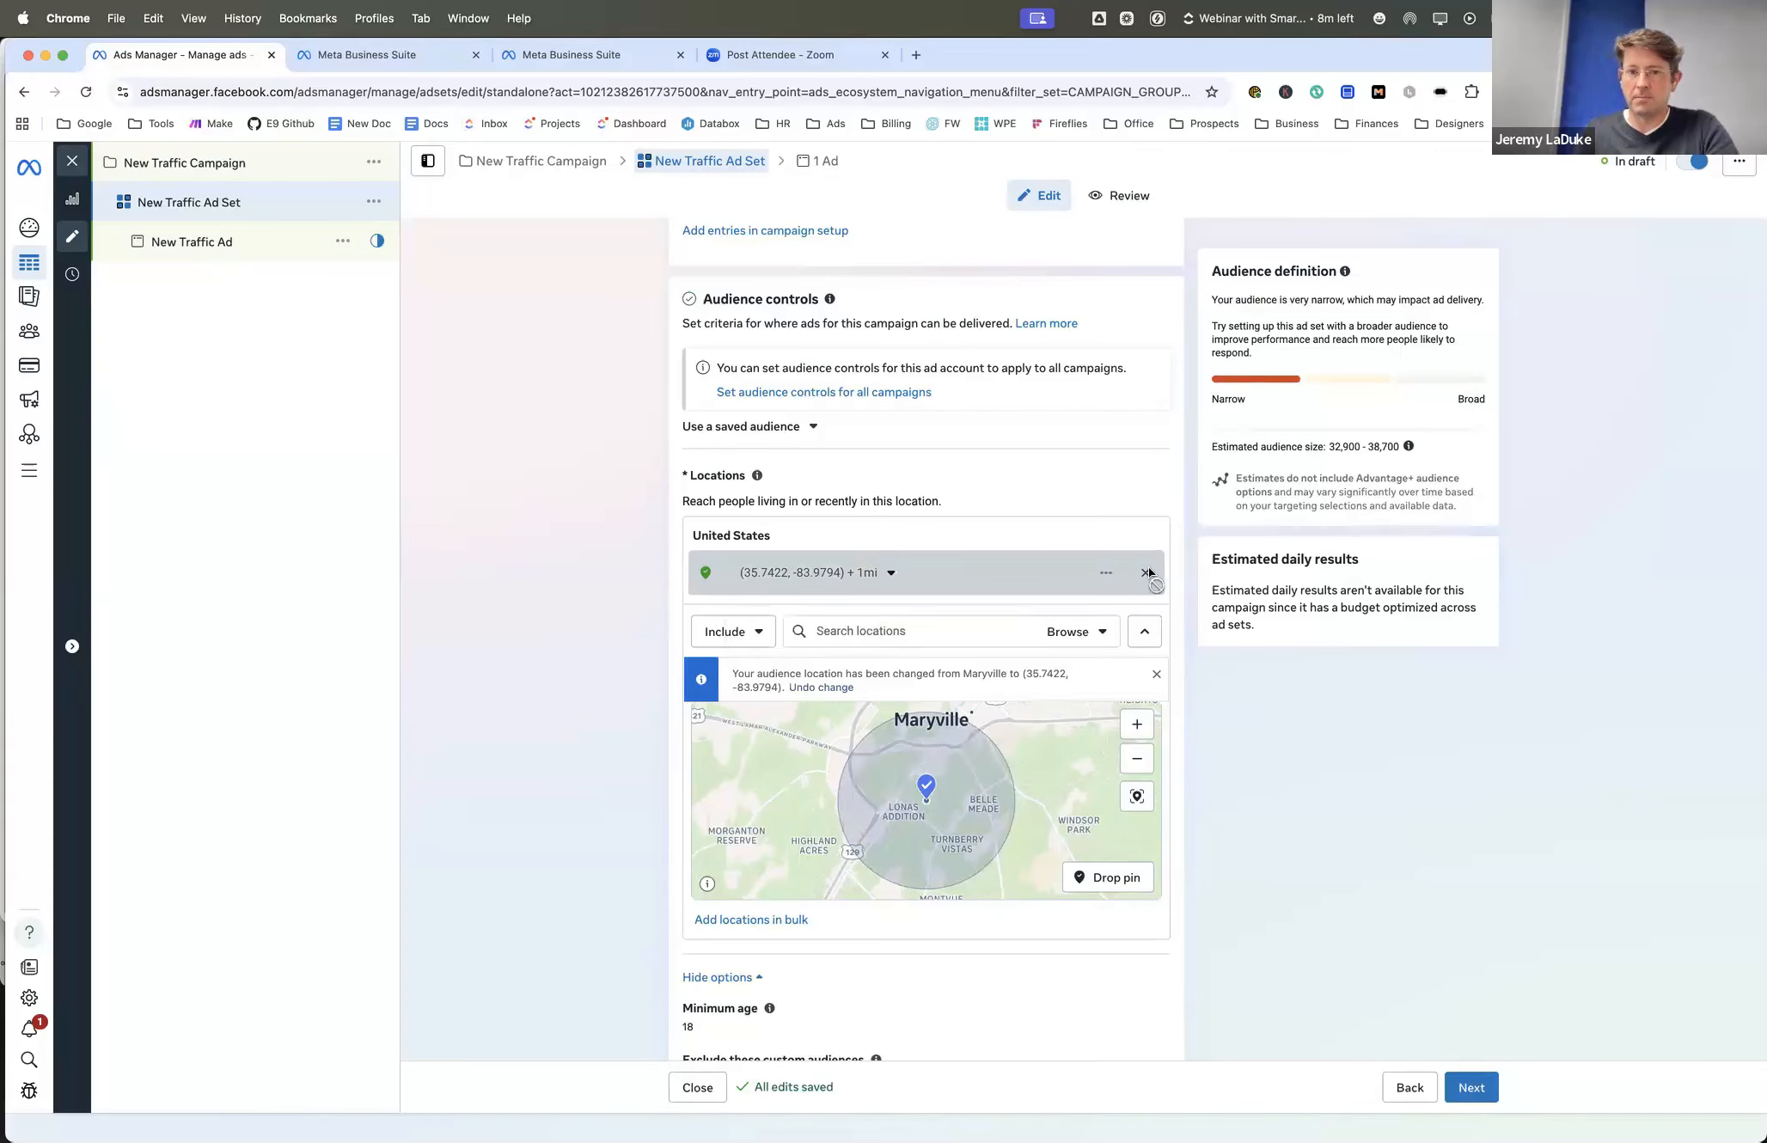
- Open the minimum age setting in the audience controls for editing
scroll(1006, 526, down, 3)
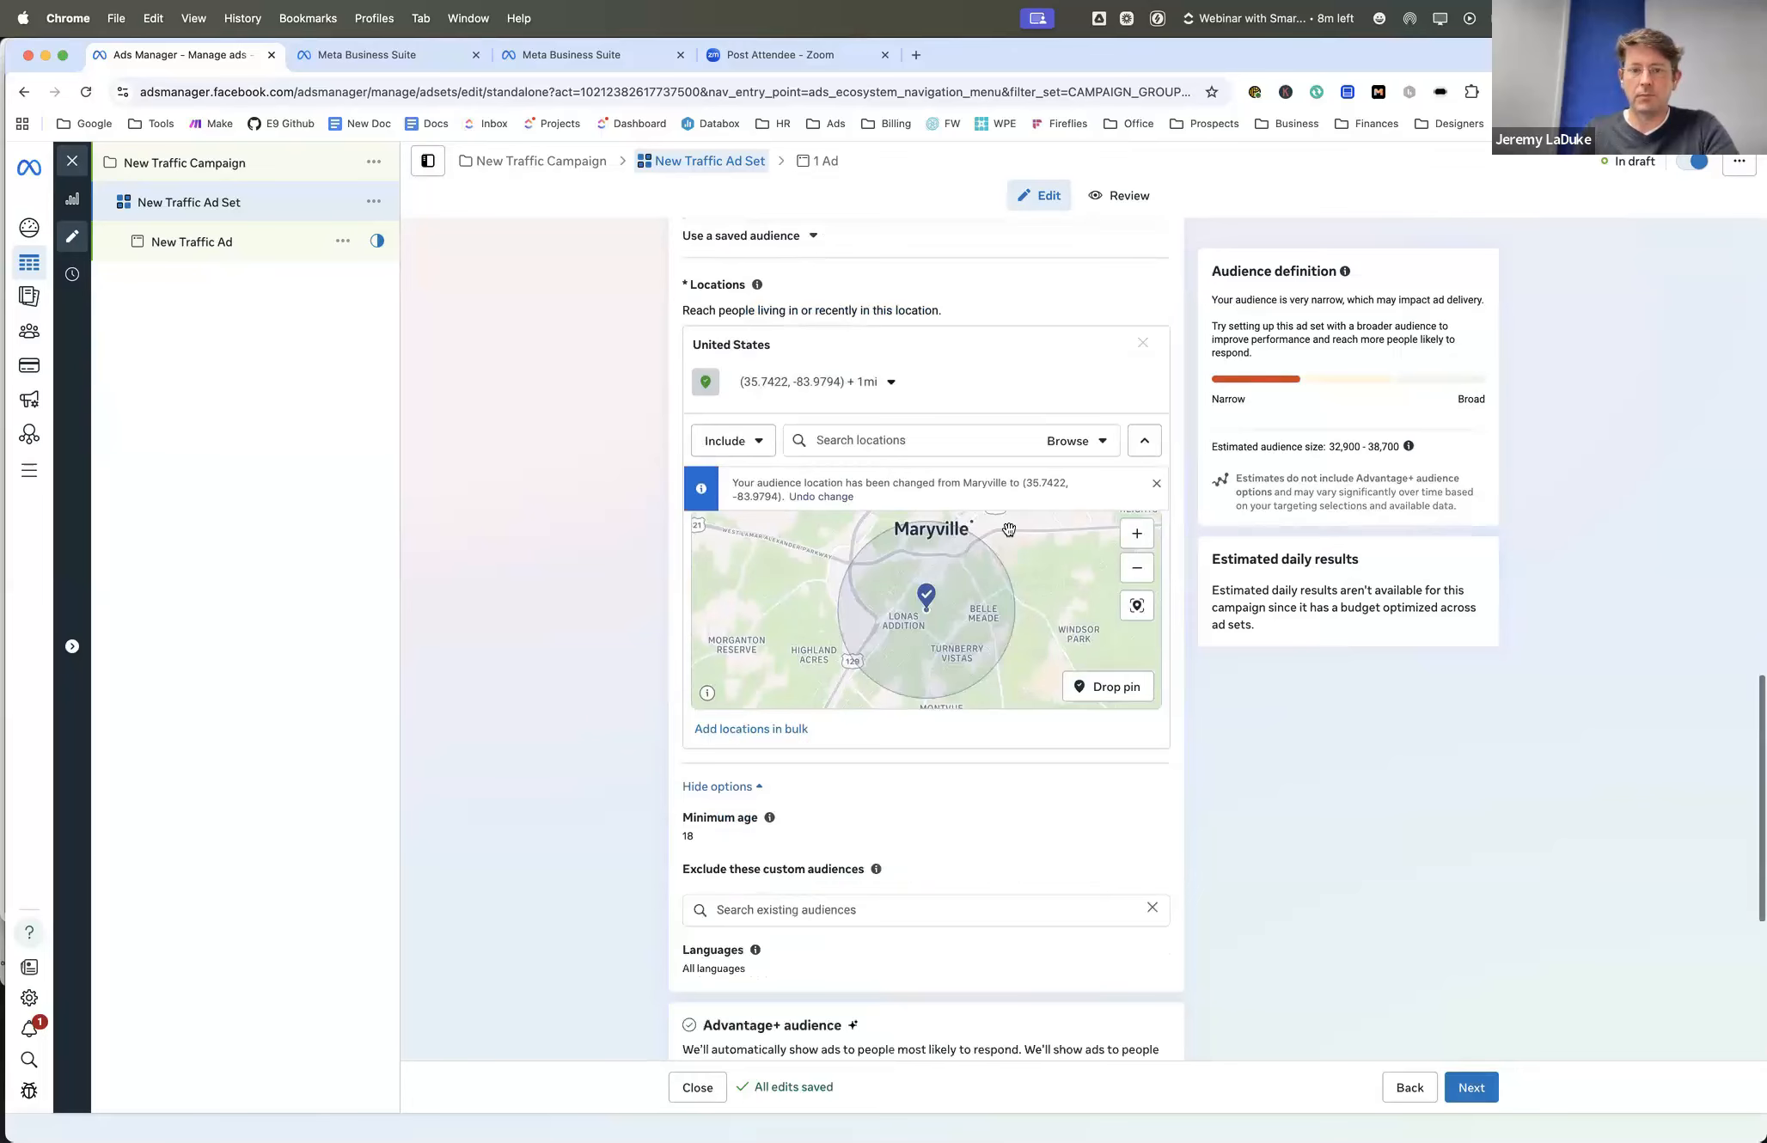
scroll(742, 737, down, 1)
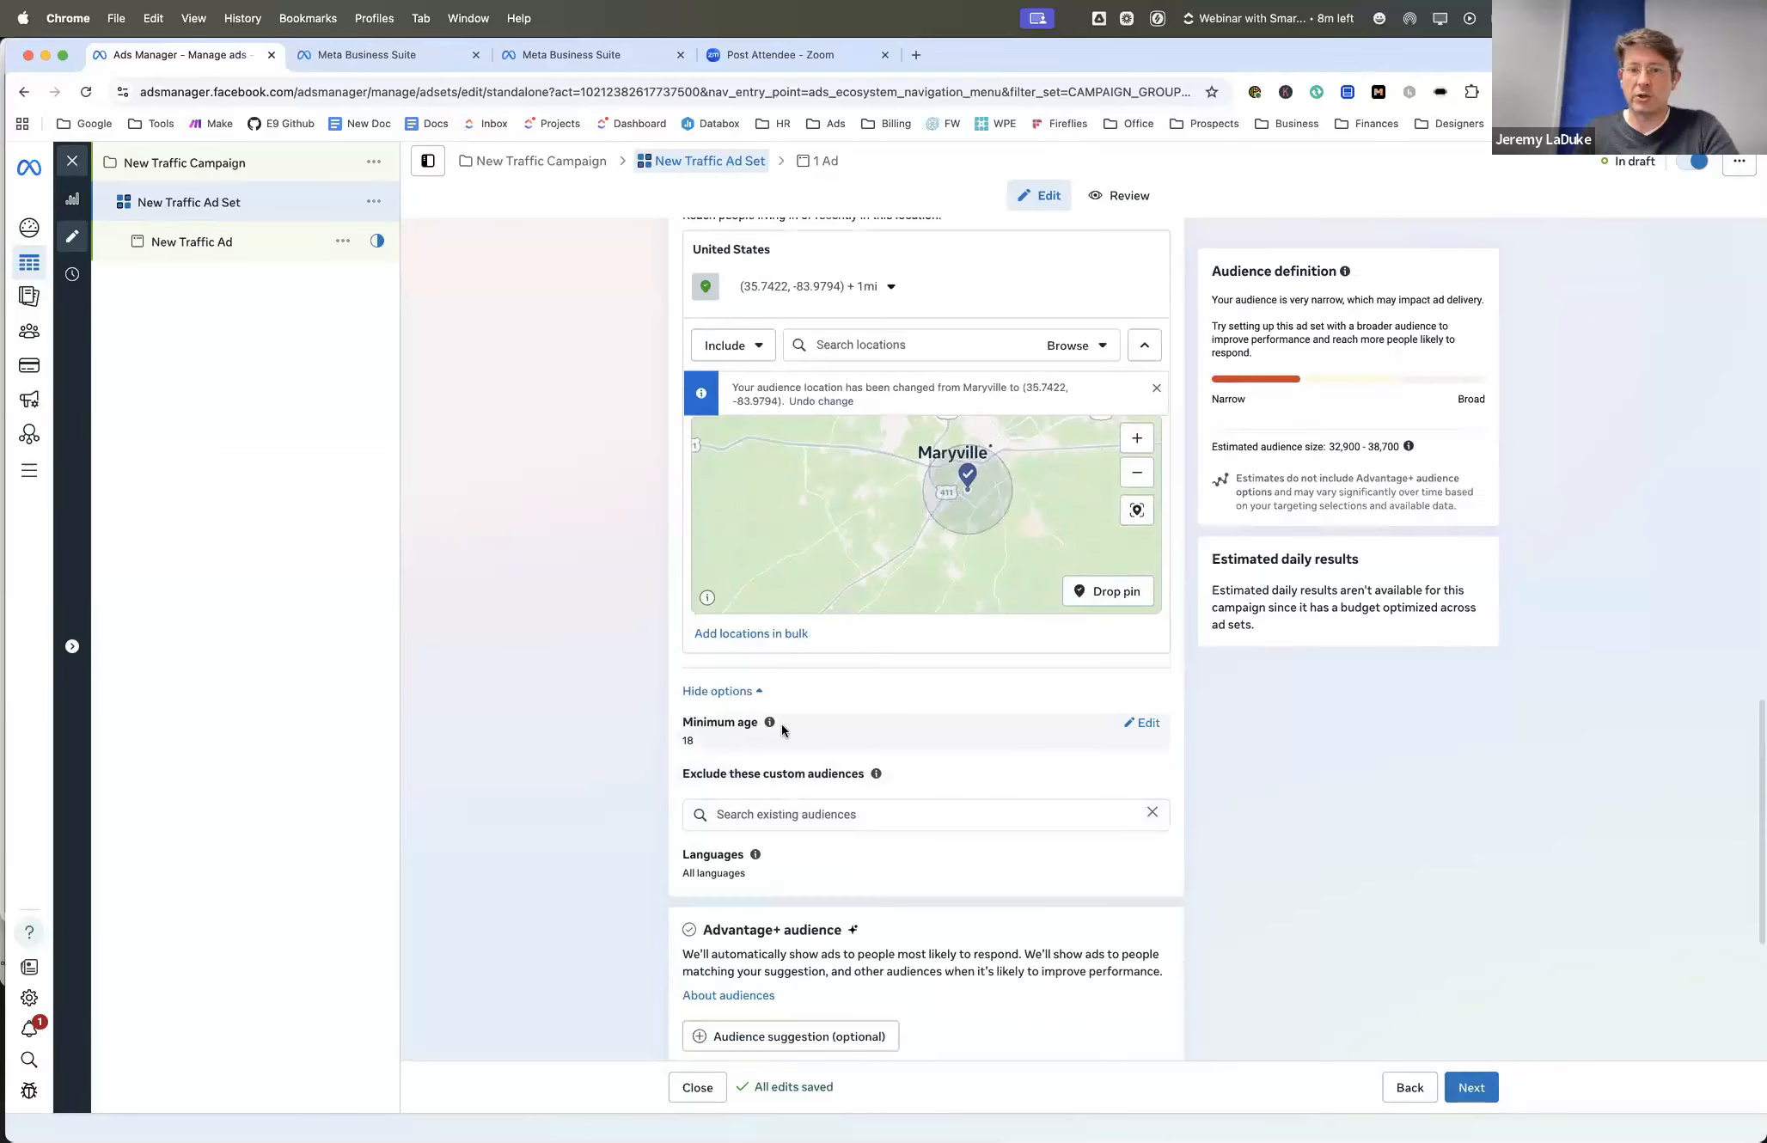
click(1150, 723)
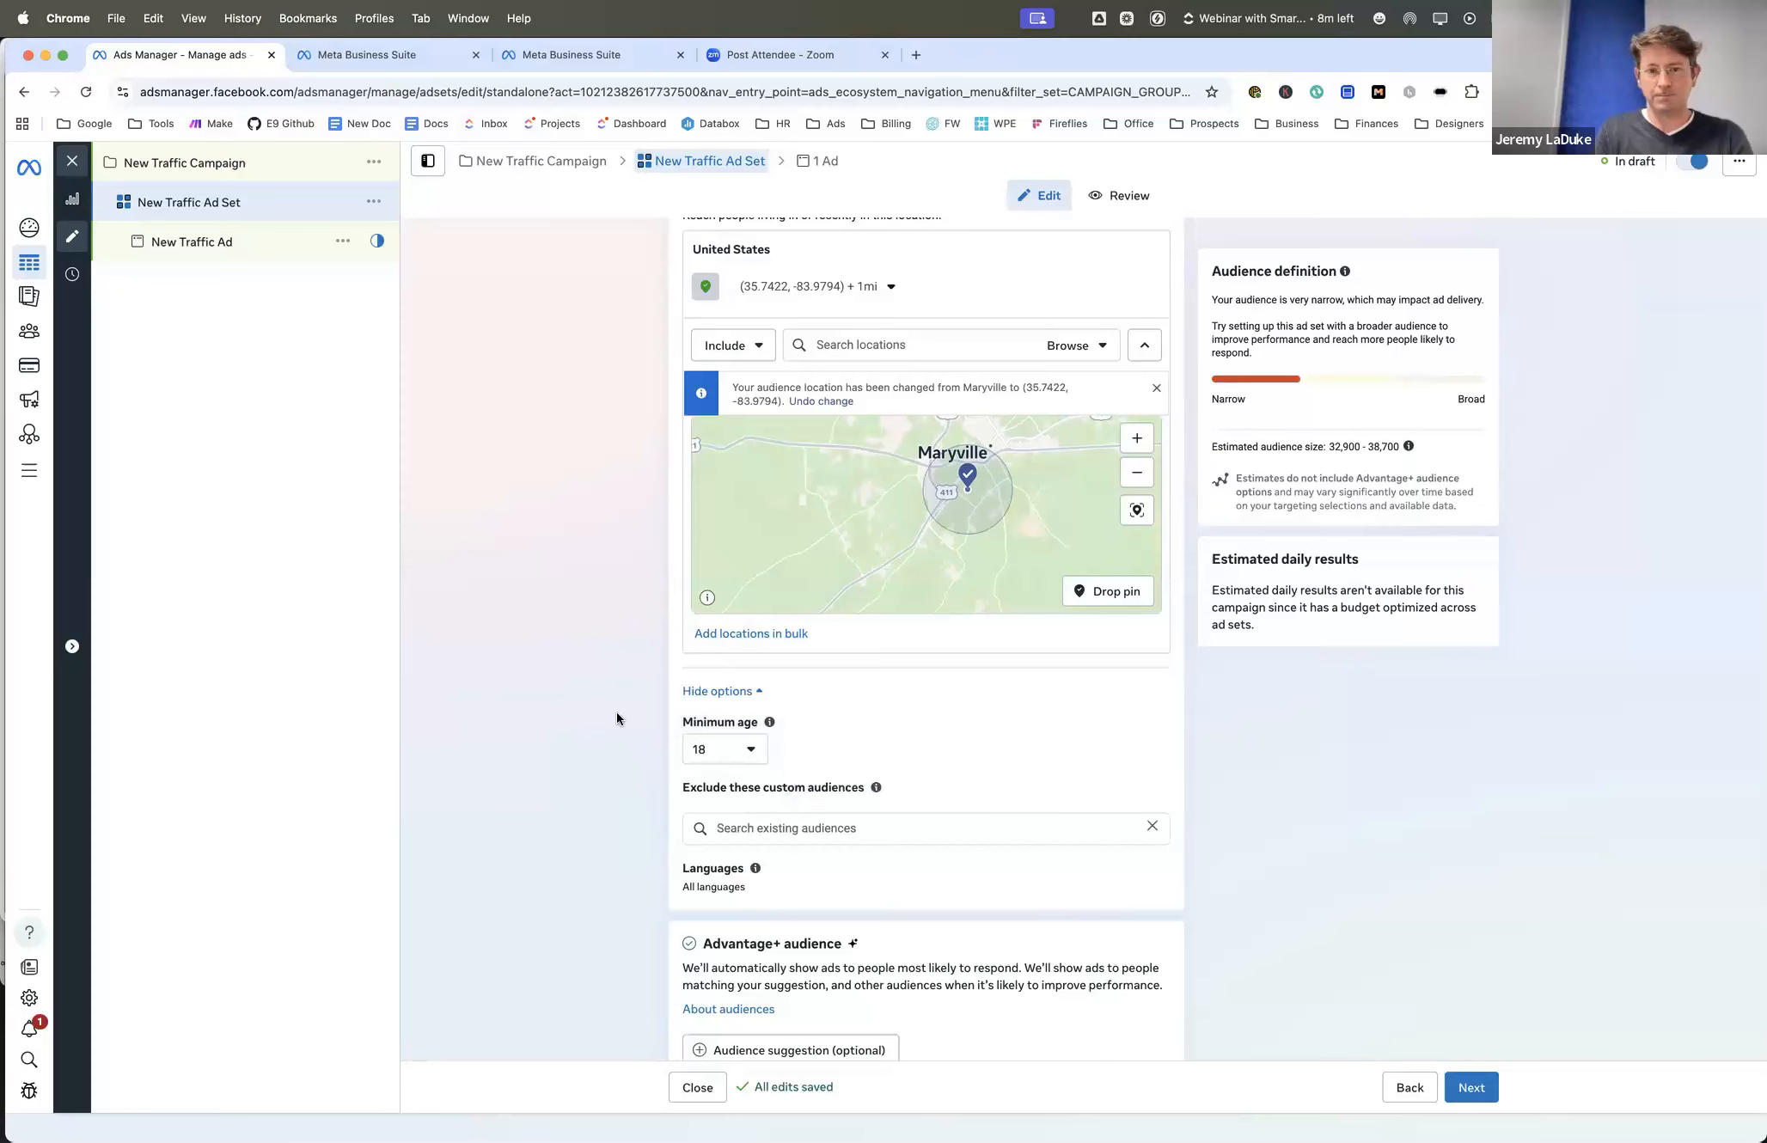
scroll(616, 719, down, 3)
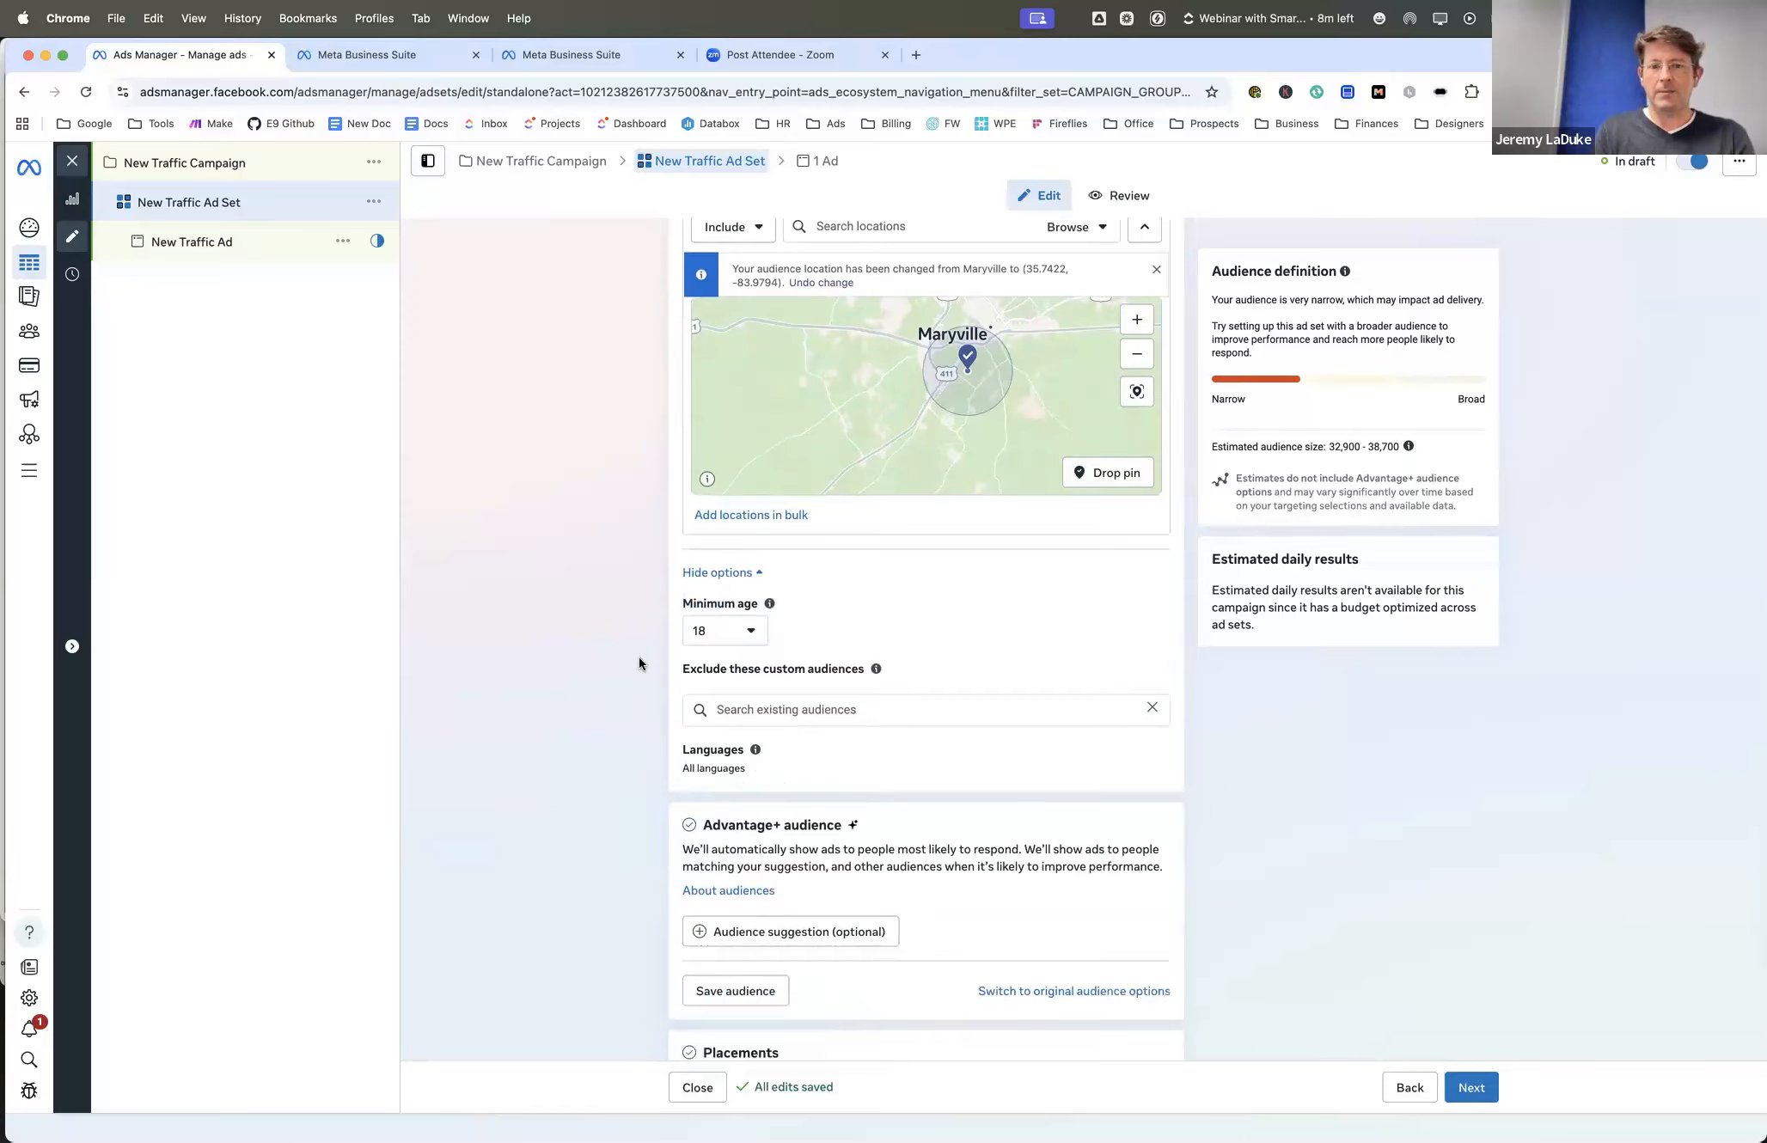
- Look through the saved audiences available for the ad set without choosing one
scroll(639, 663, up, 6)
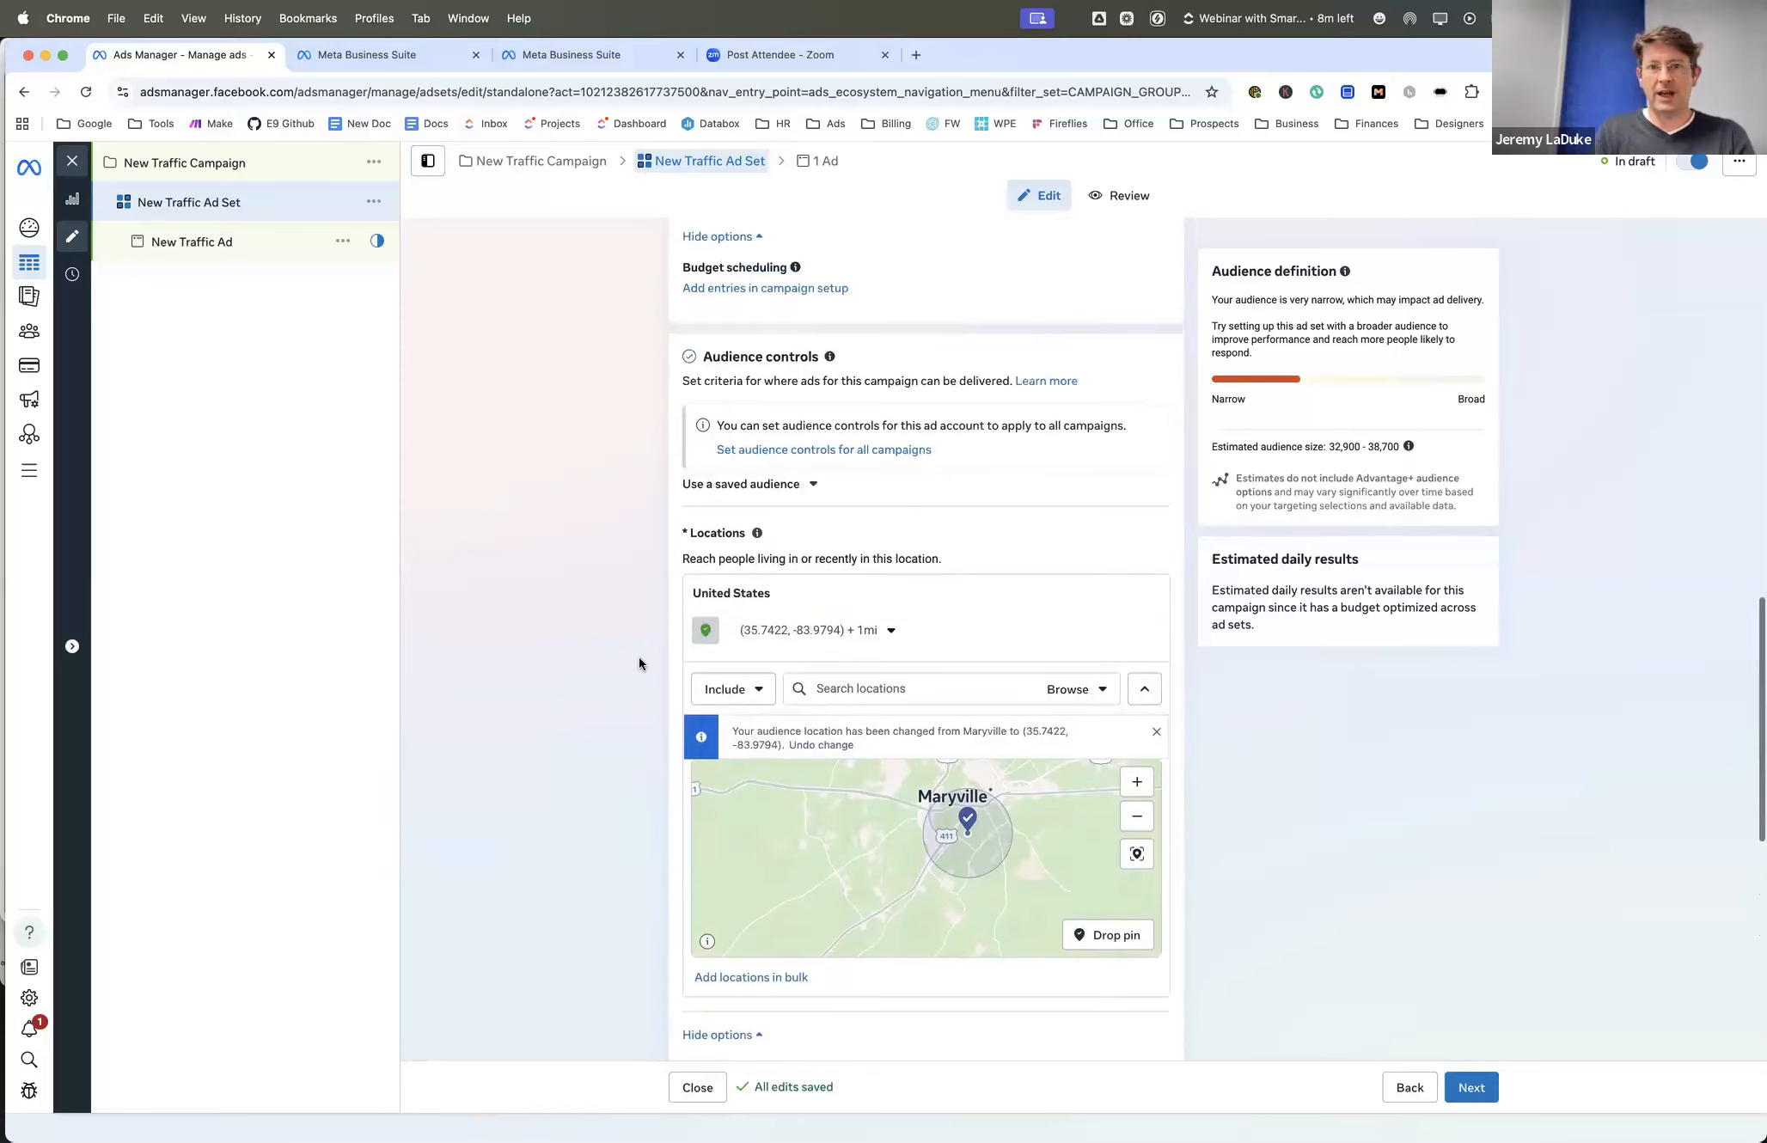
click(733, 538)
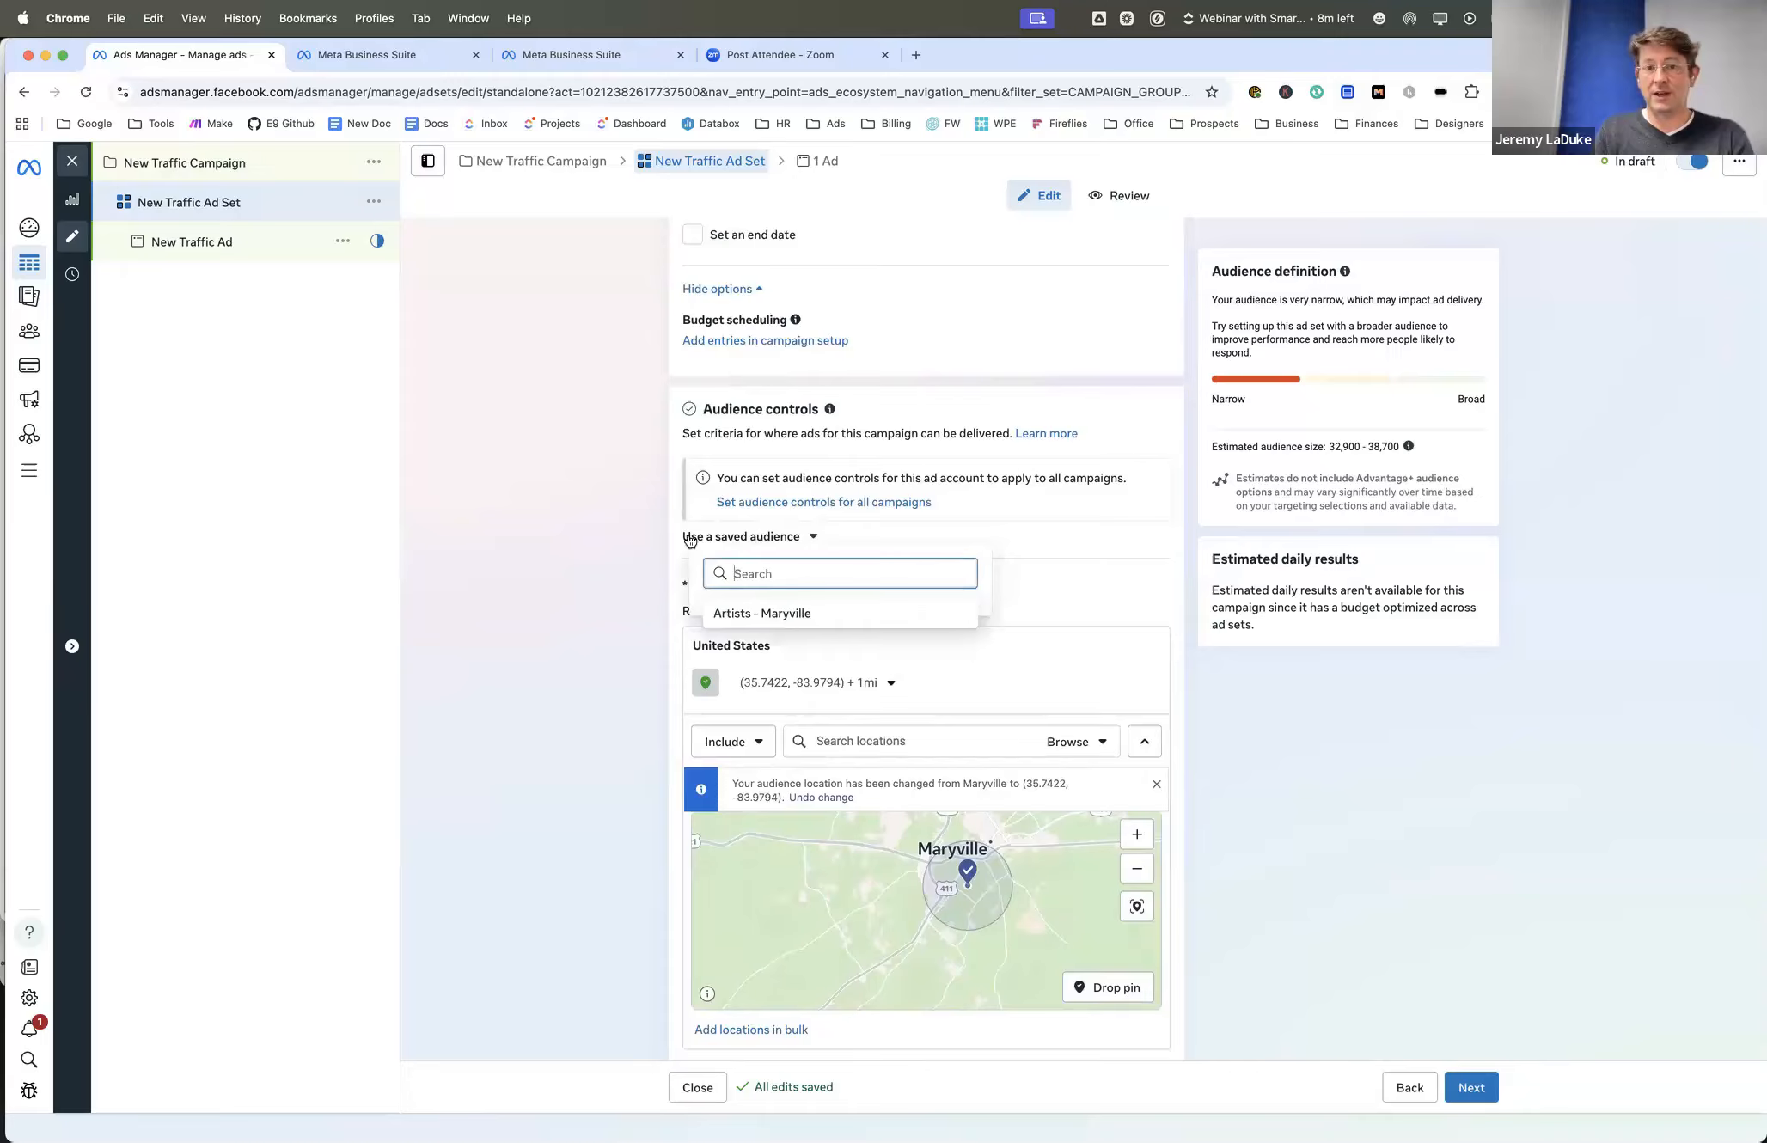
click(643, 529)
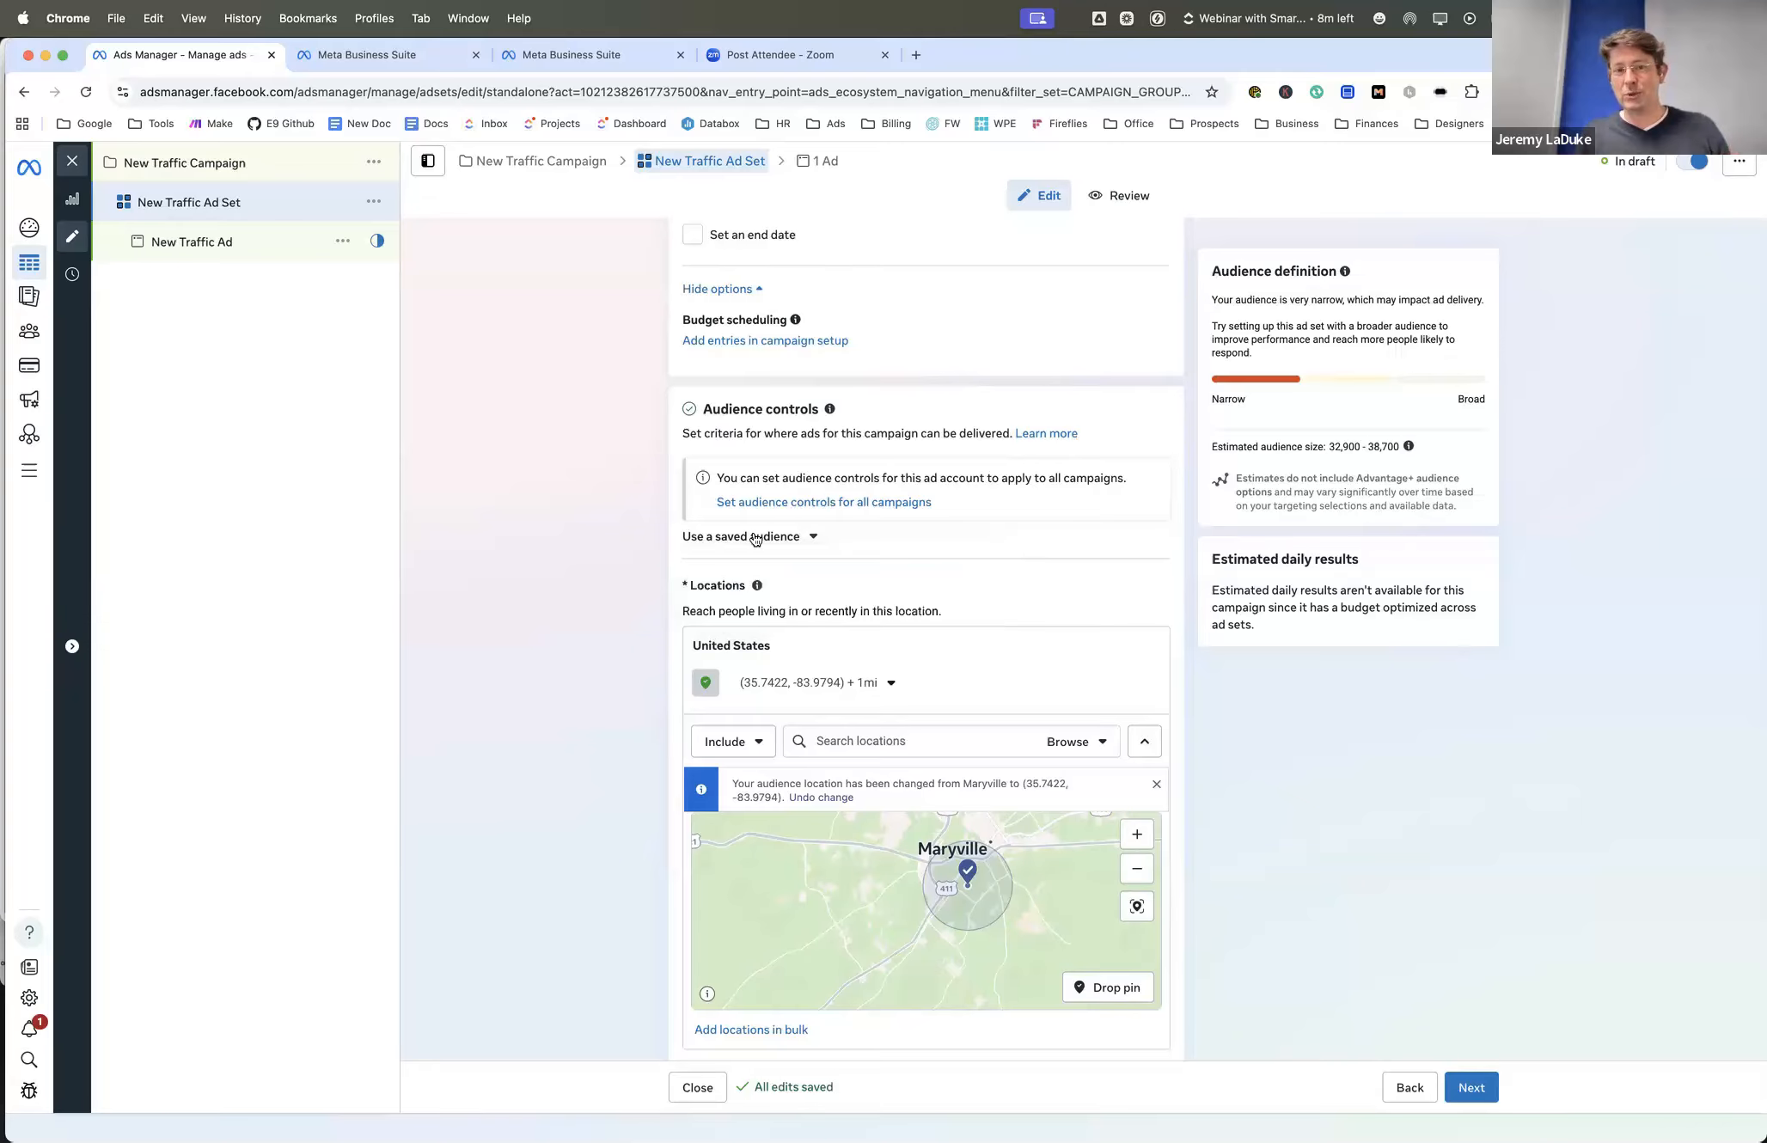
click(749, 538)
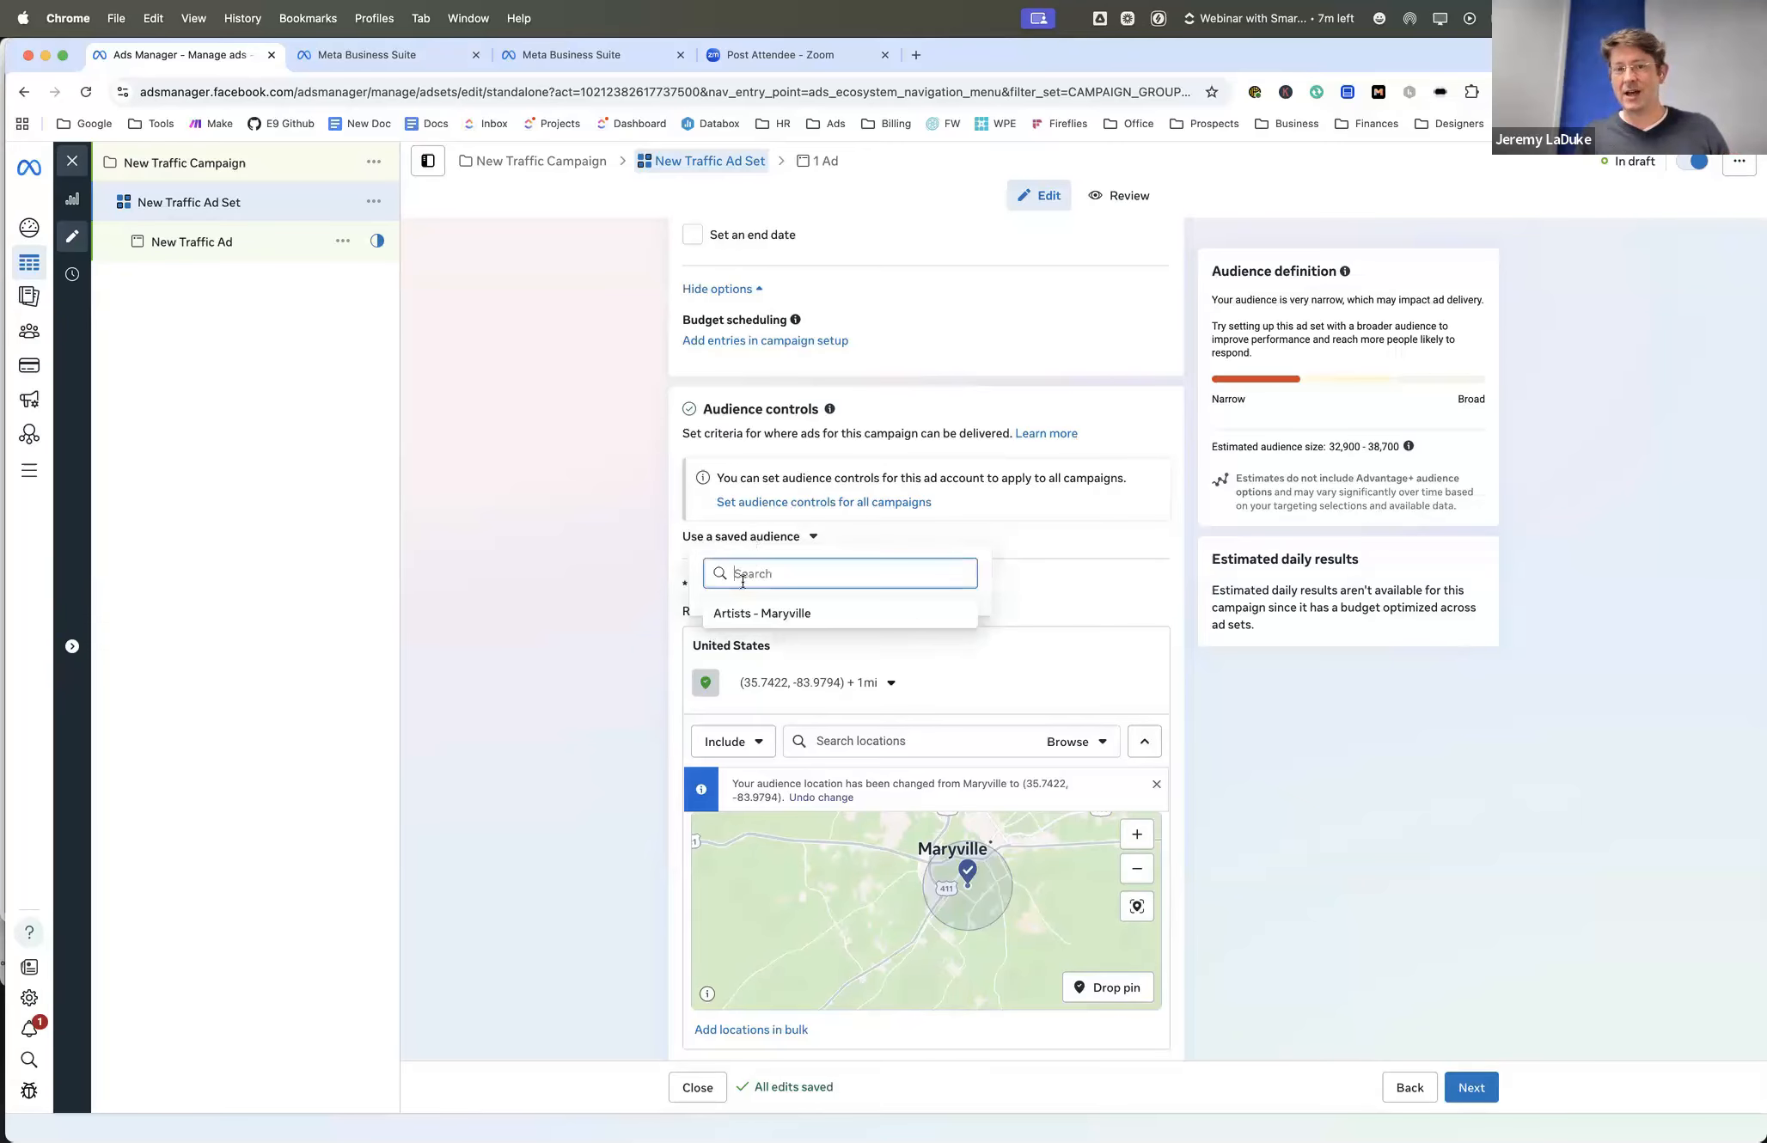
click(648, 559)
- Start saving the current audience, review its name, location and minimum age, and cancel without saving
scroll(648, 559, down, 3)
scroll(649, 564, down, 6)
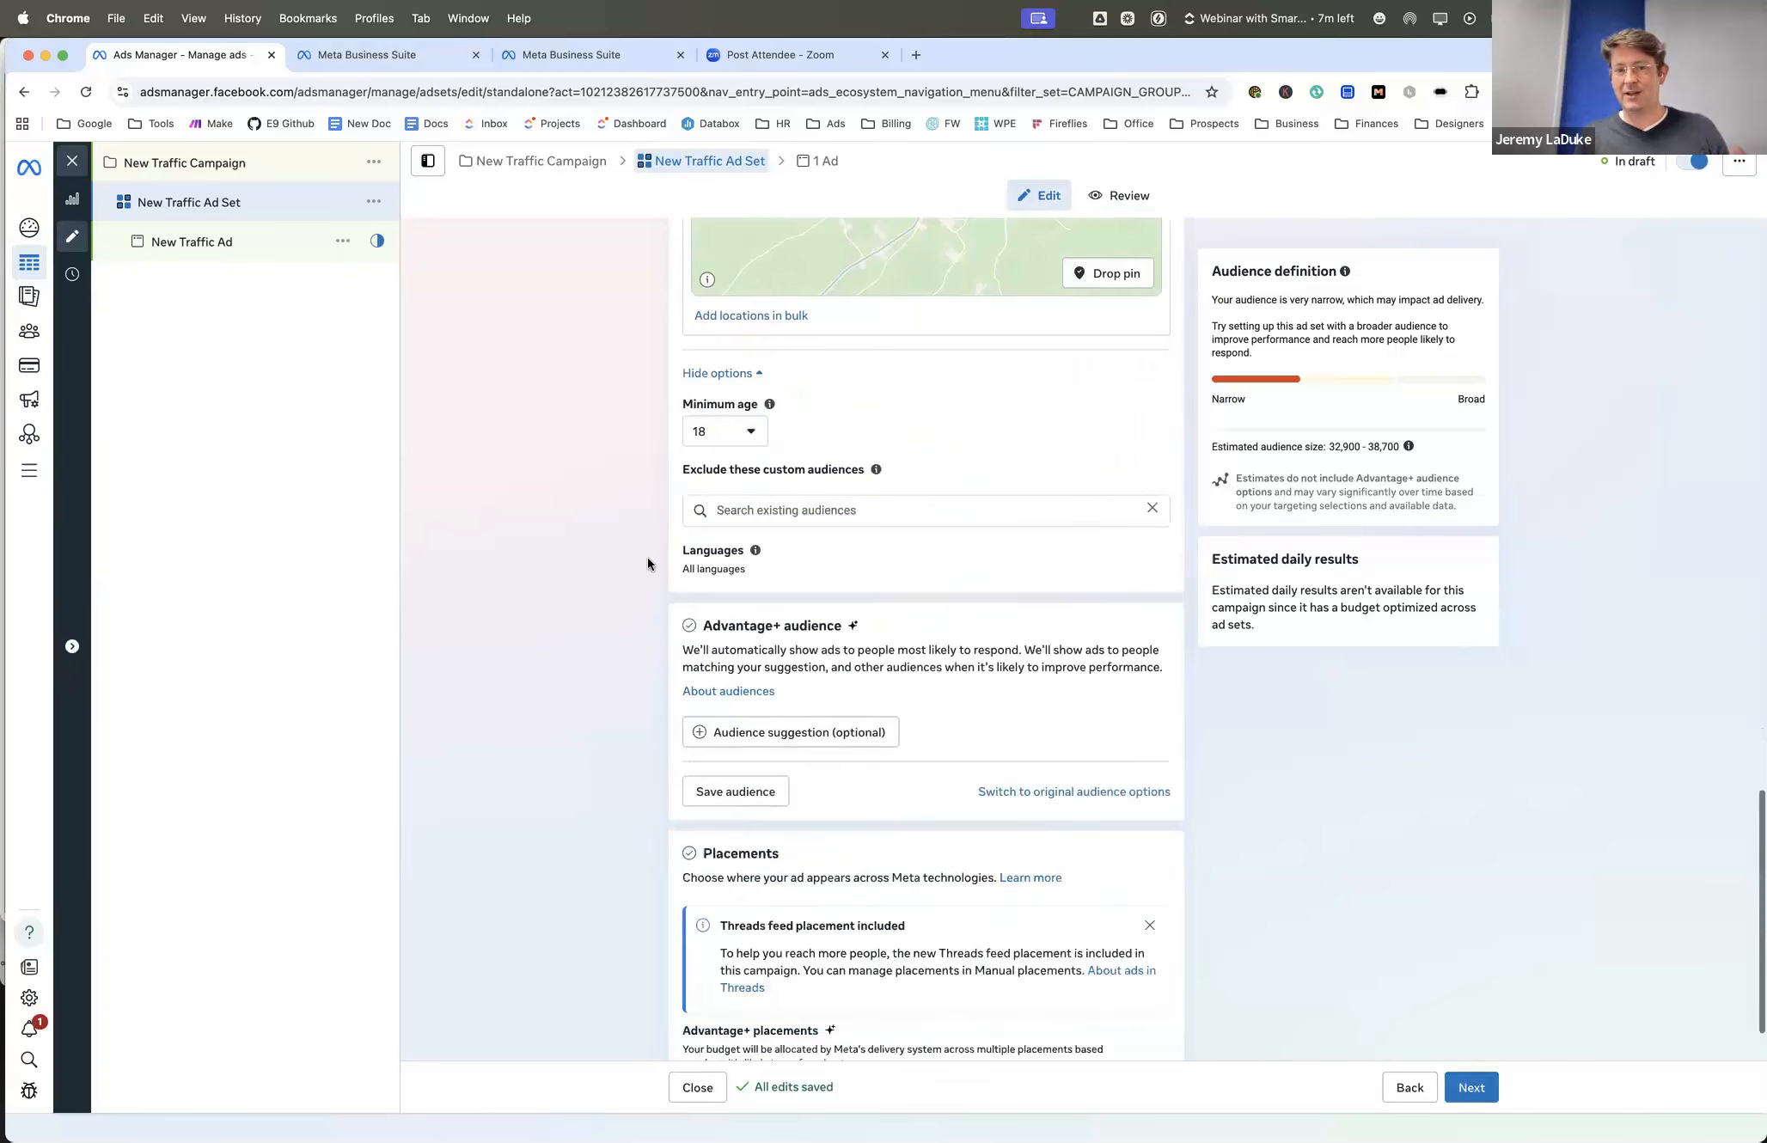
scroll(711, 529, down, 2)
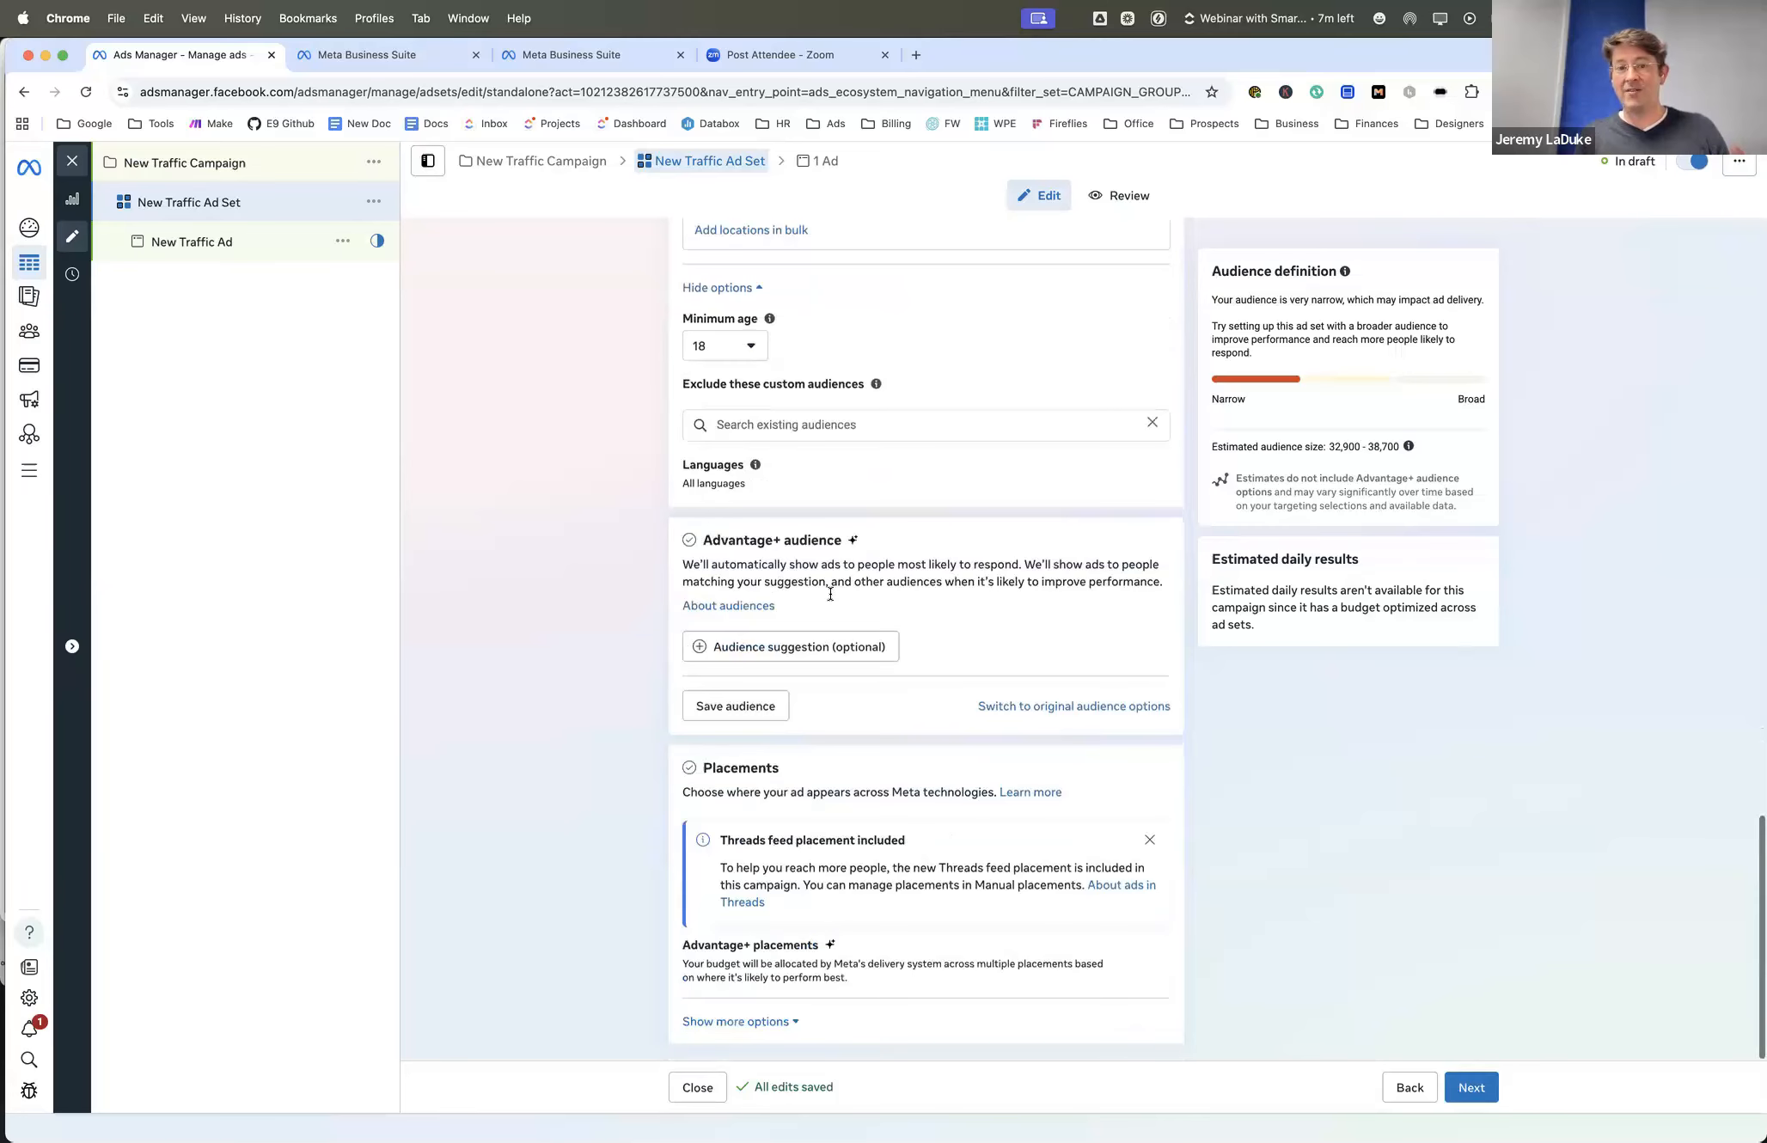
click(735, 707)
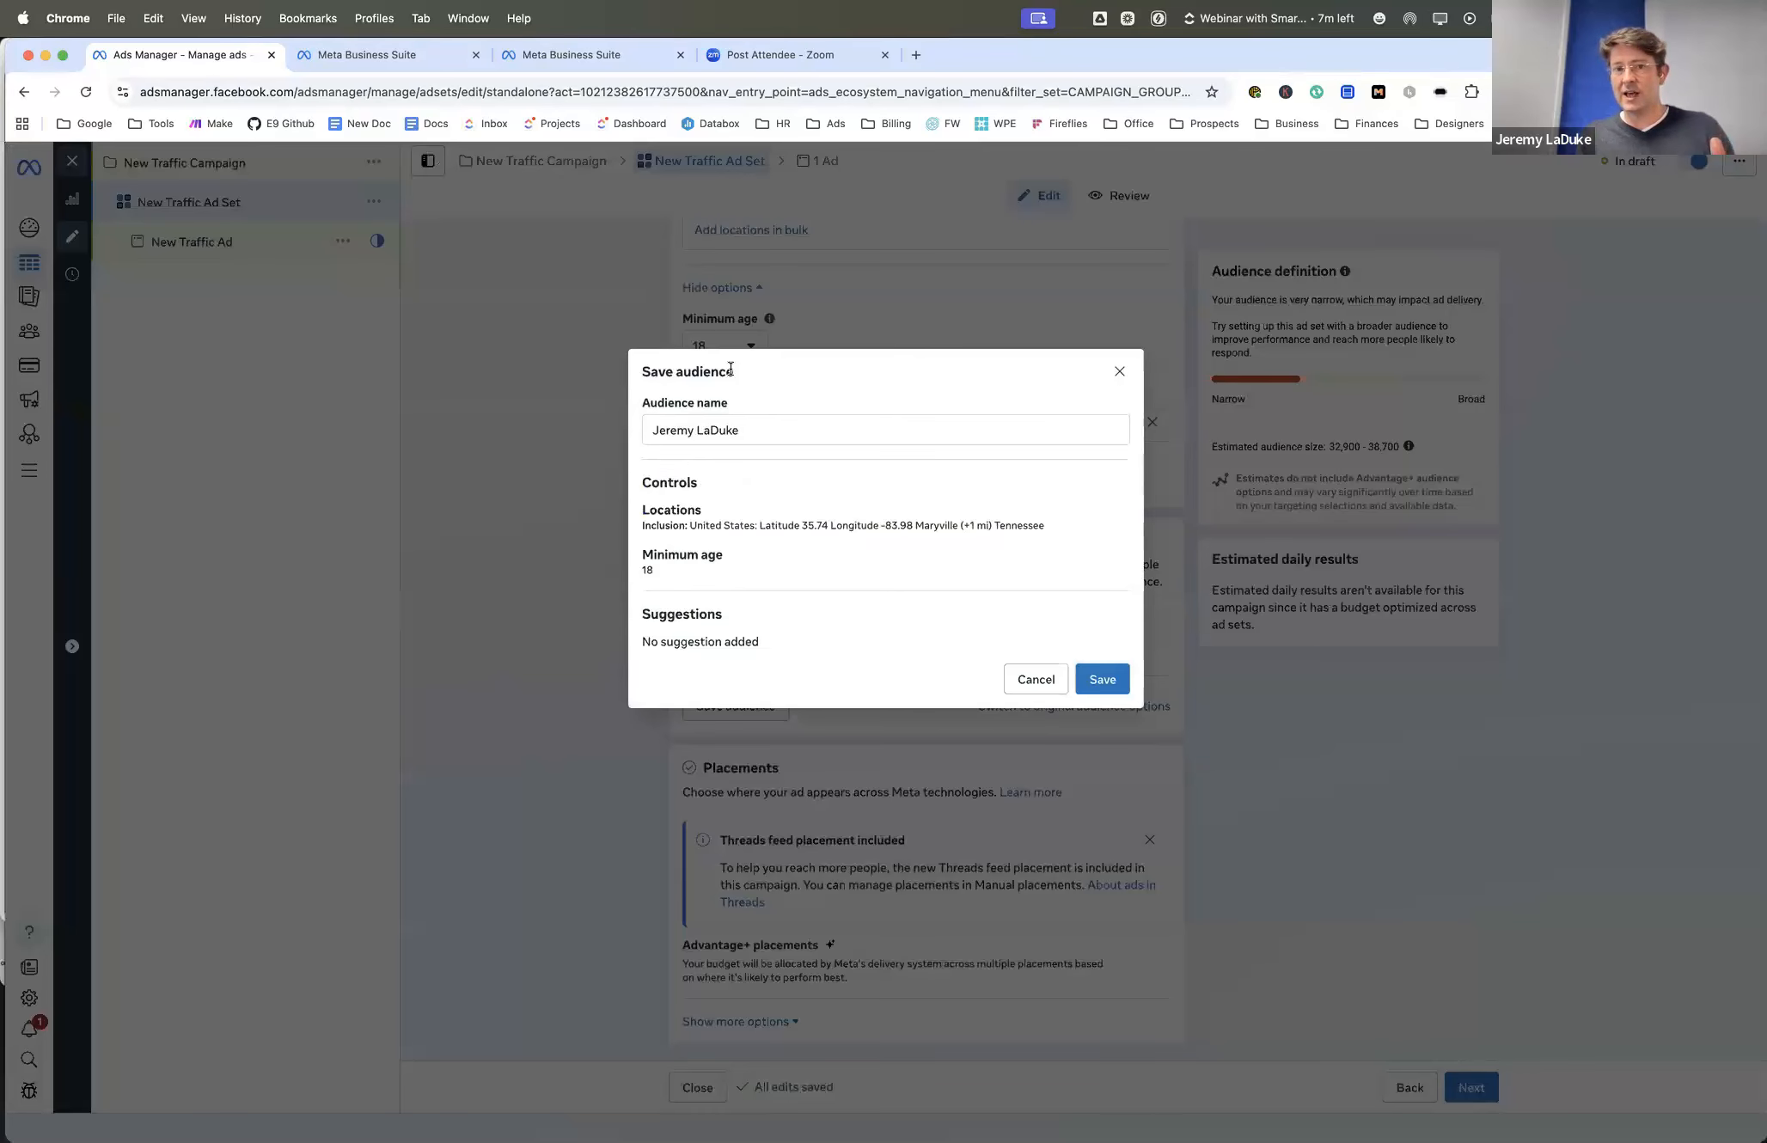
triple_click(716, 430)
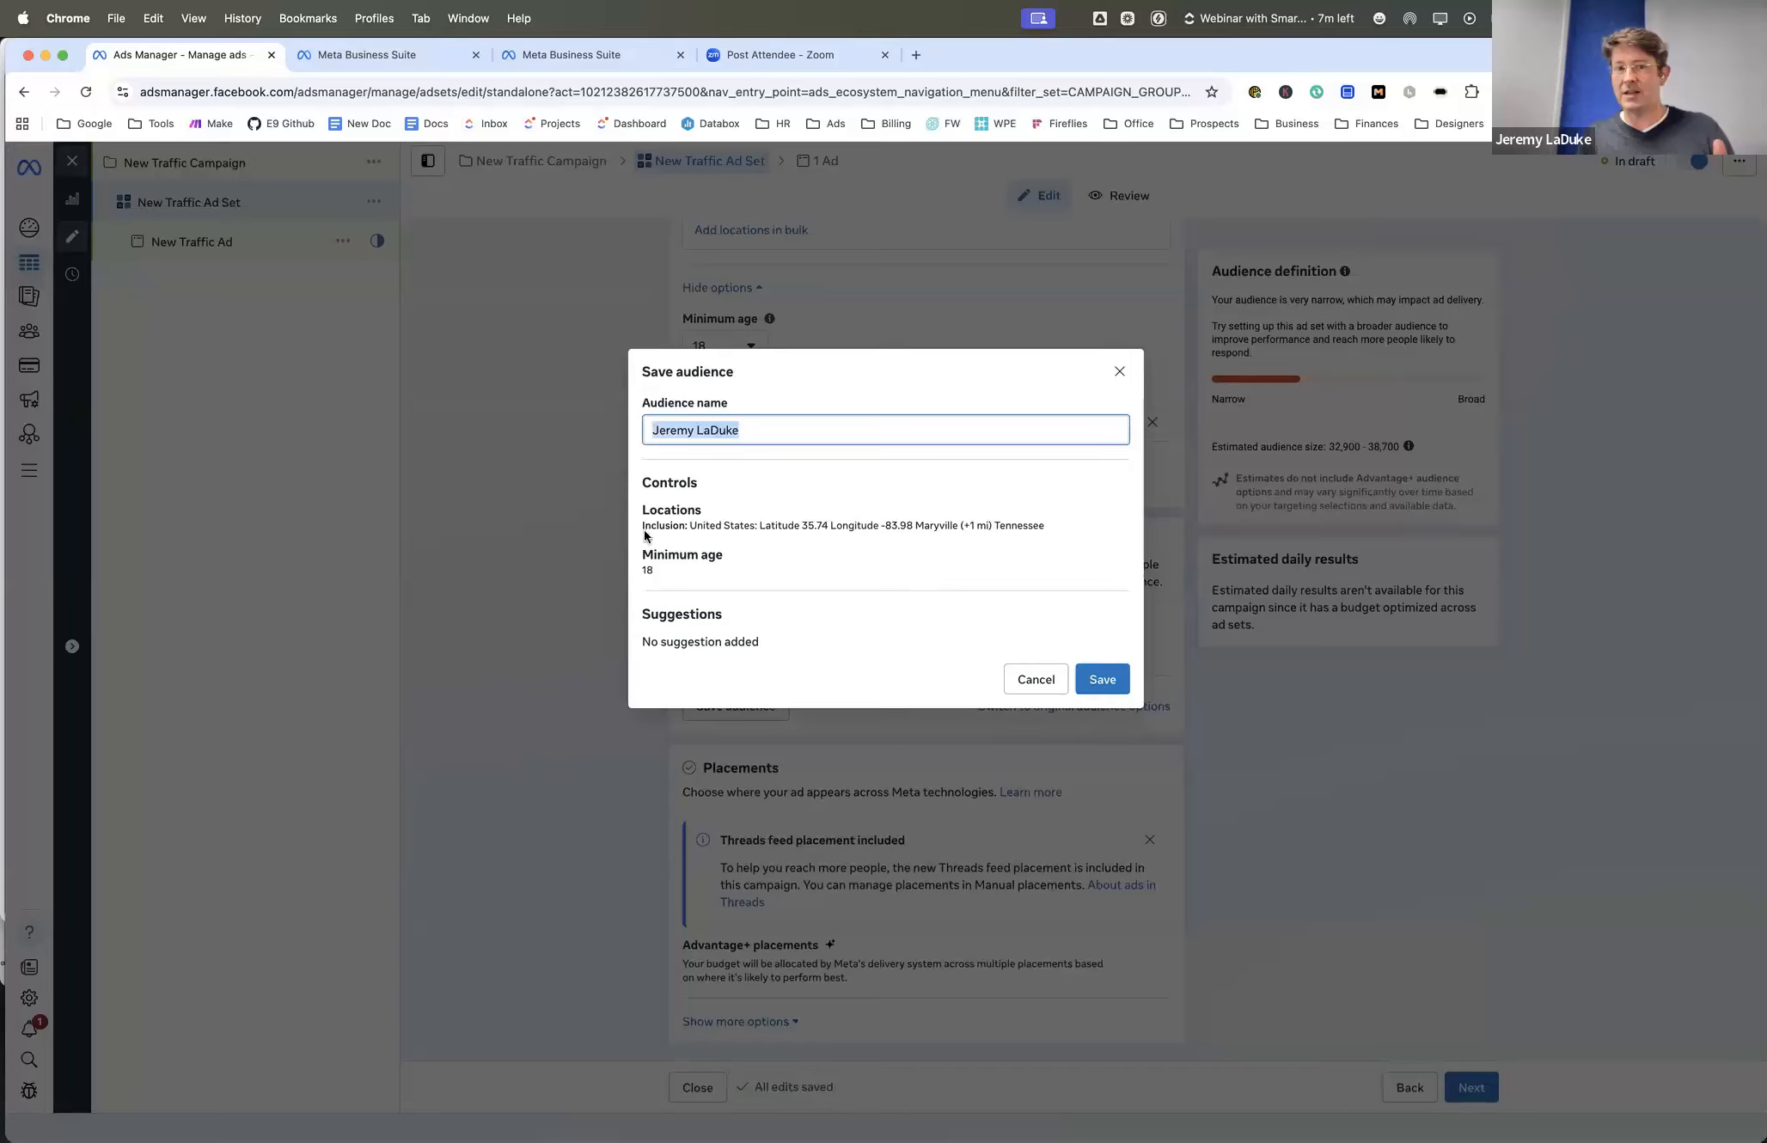
drag(665, 524, 1048, 536)
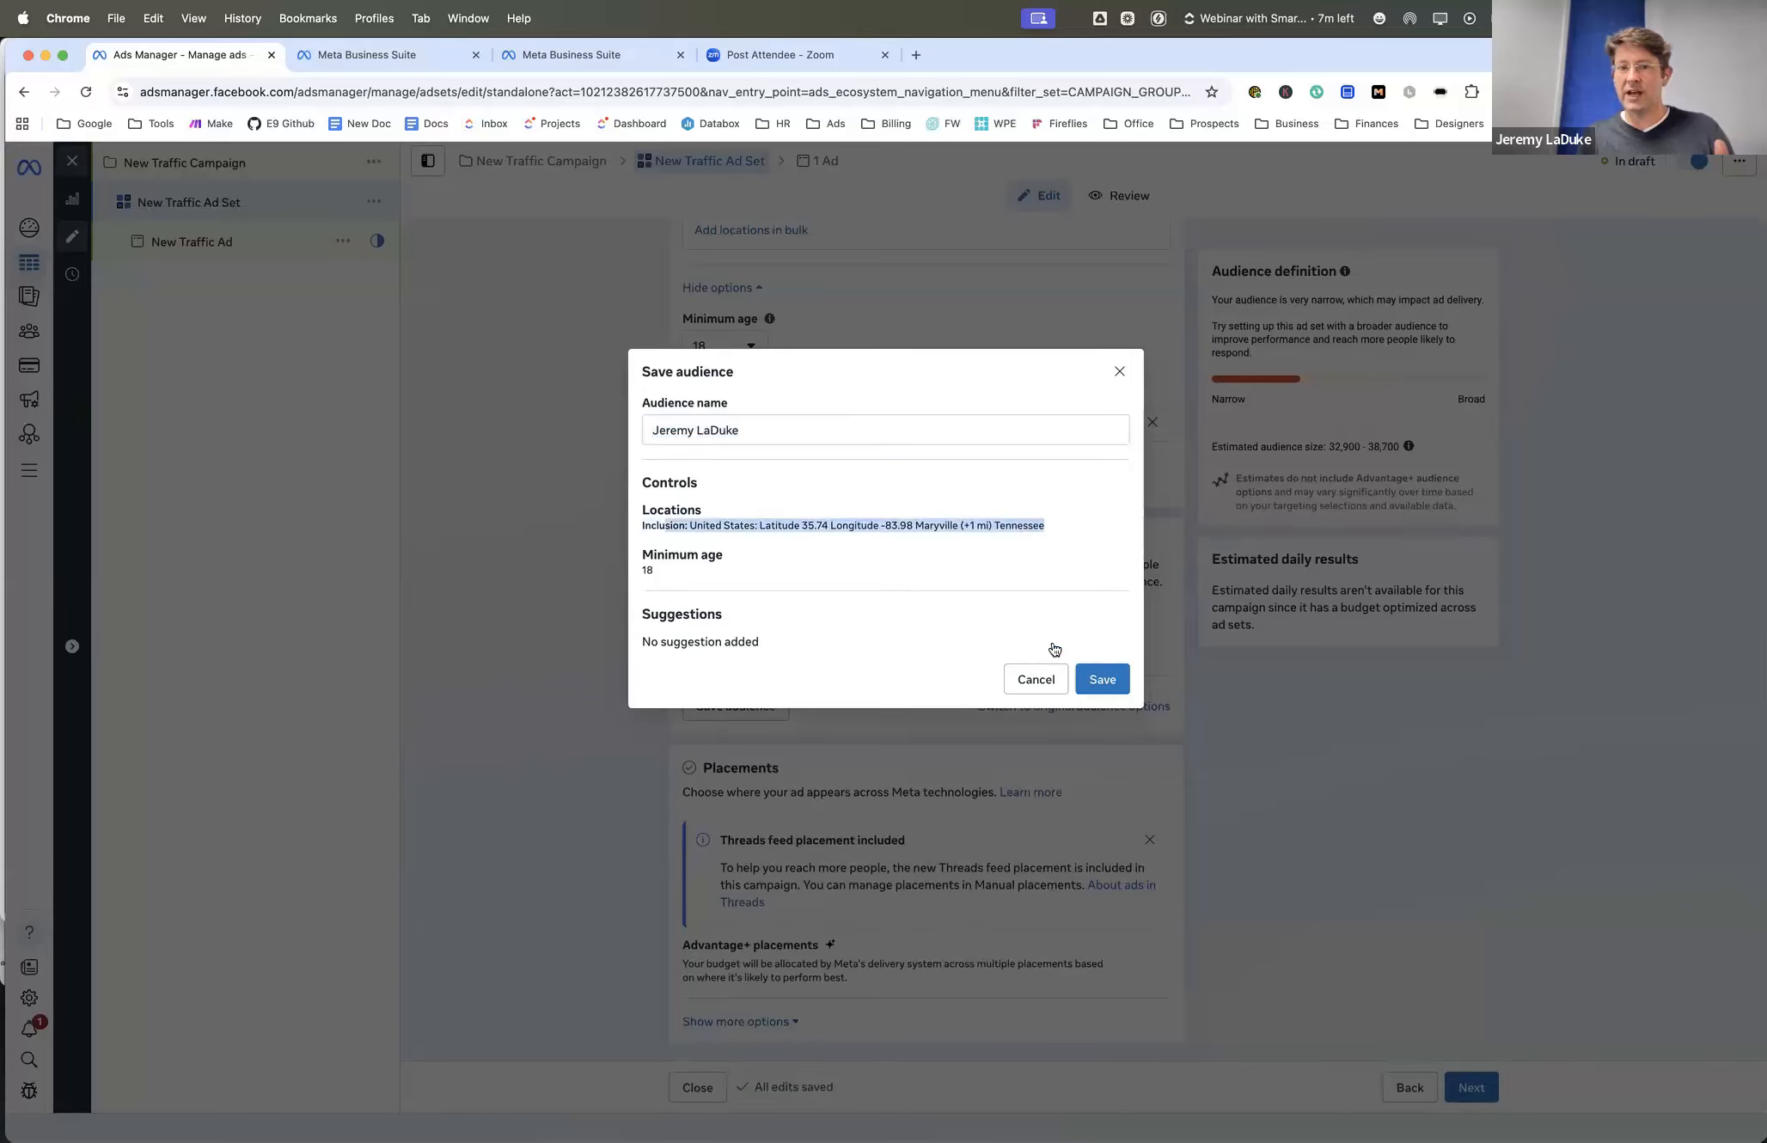
click(1050, 679)
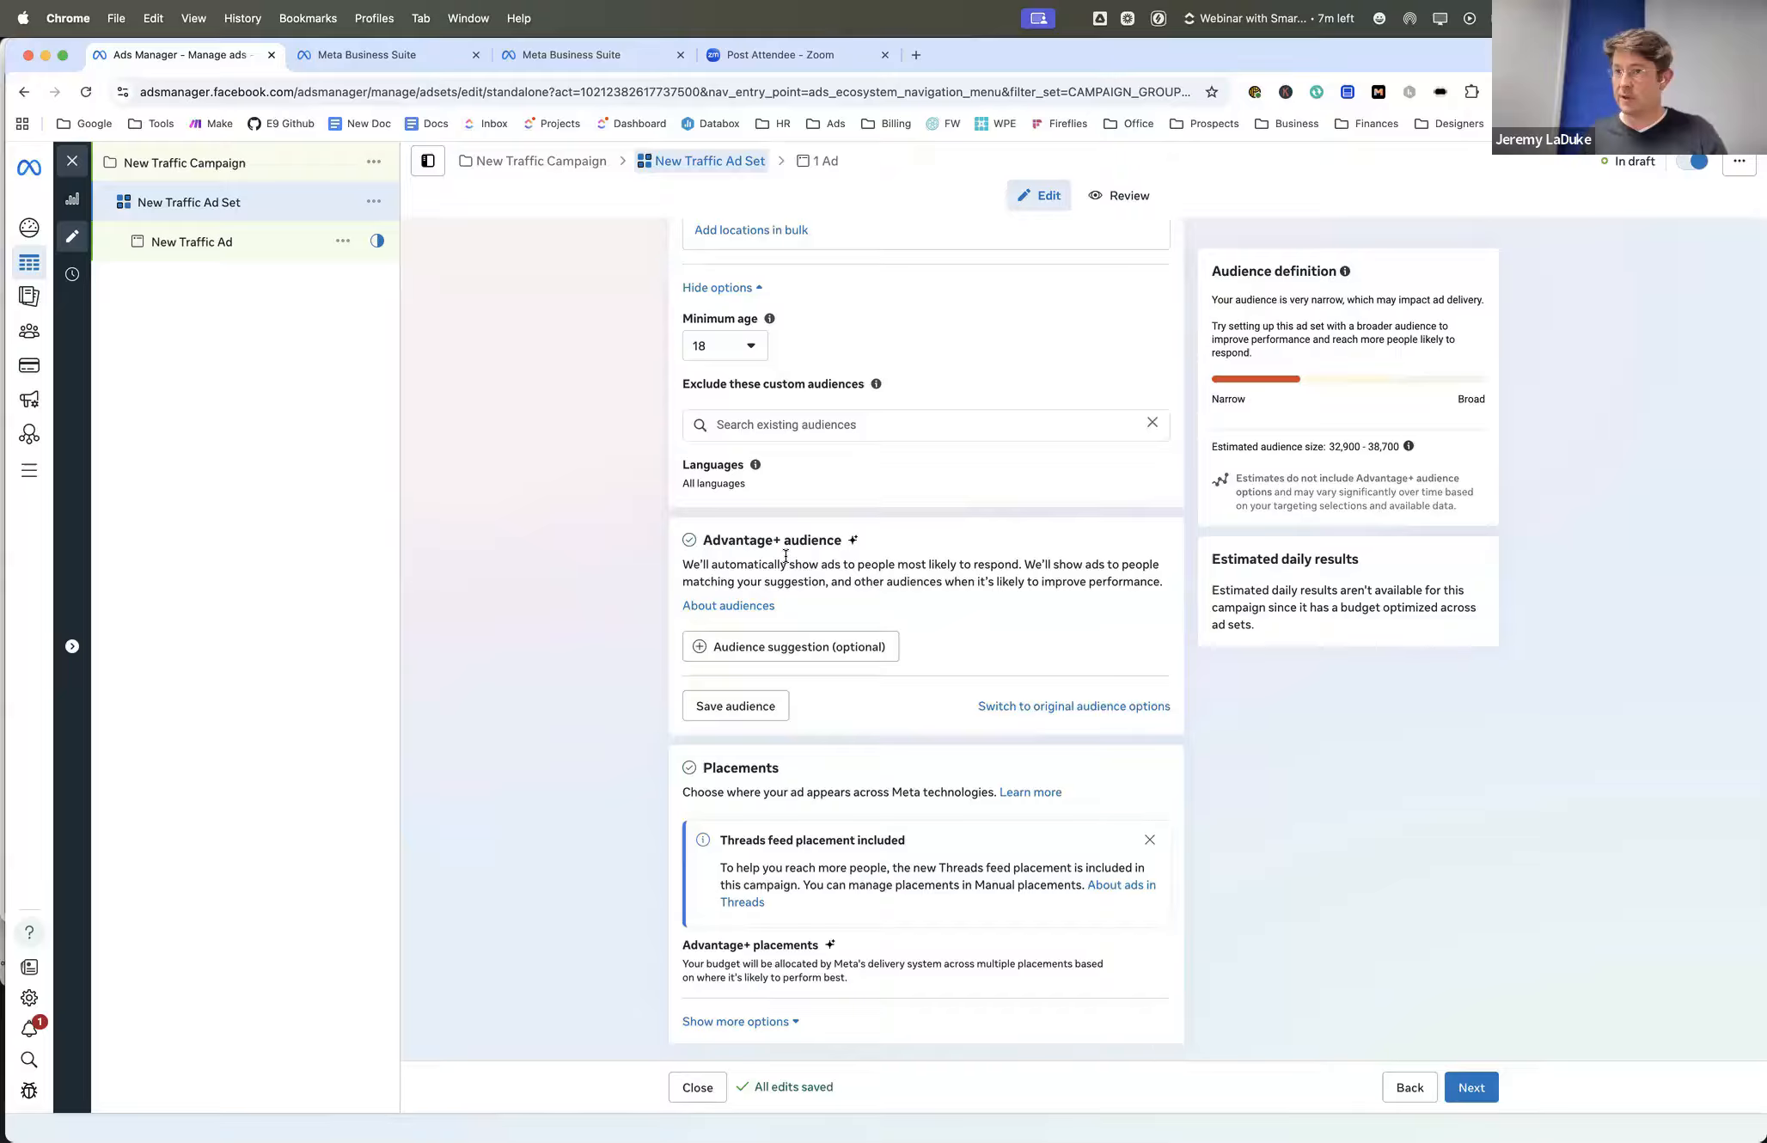
- Switch the ad set from Advantage+ audience to the original audience options and review the audience section
click(1047, 705)
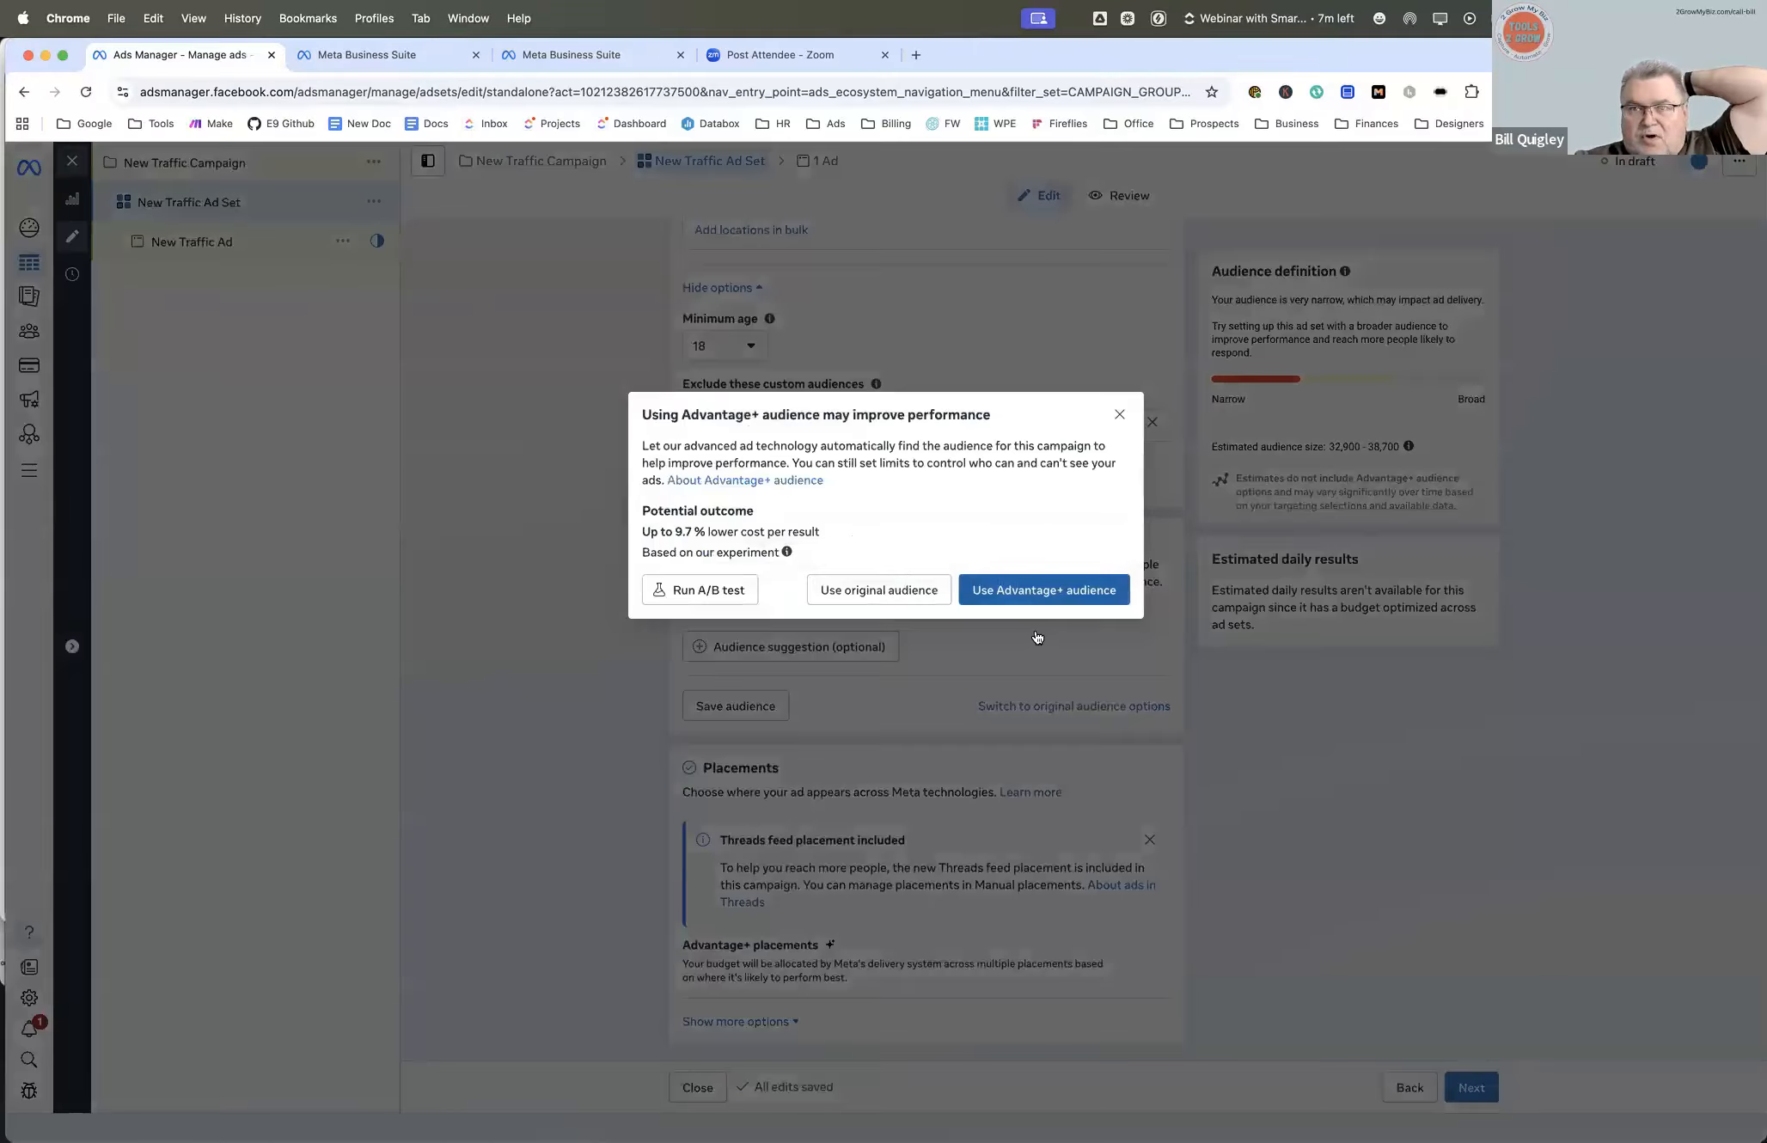
click(874, 591)
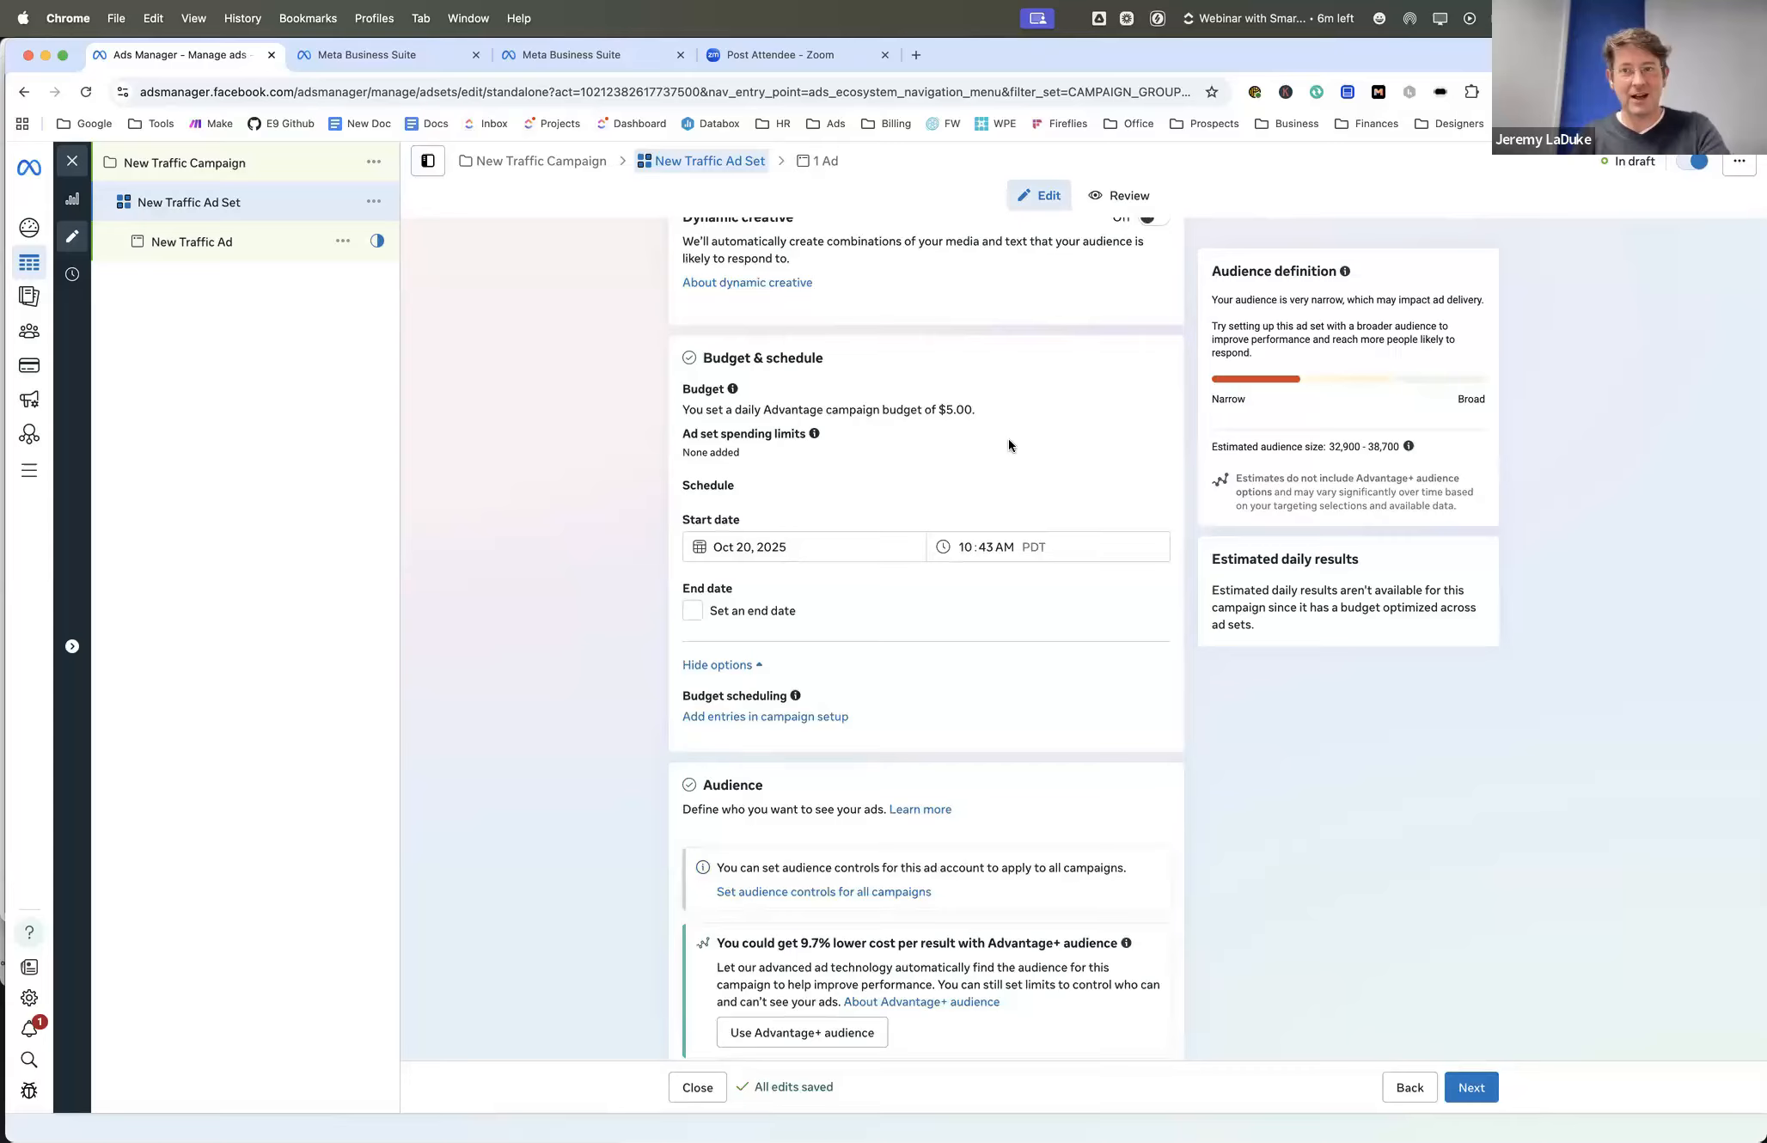
scroll(1009, 441, down, 1)
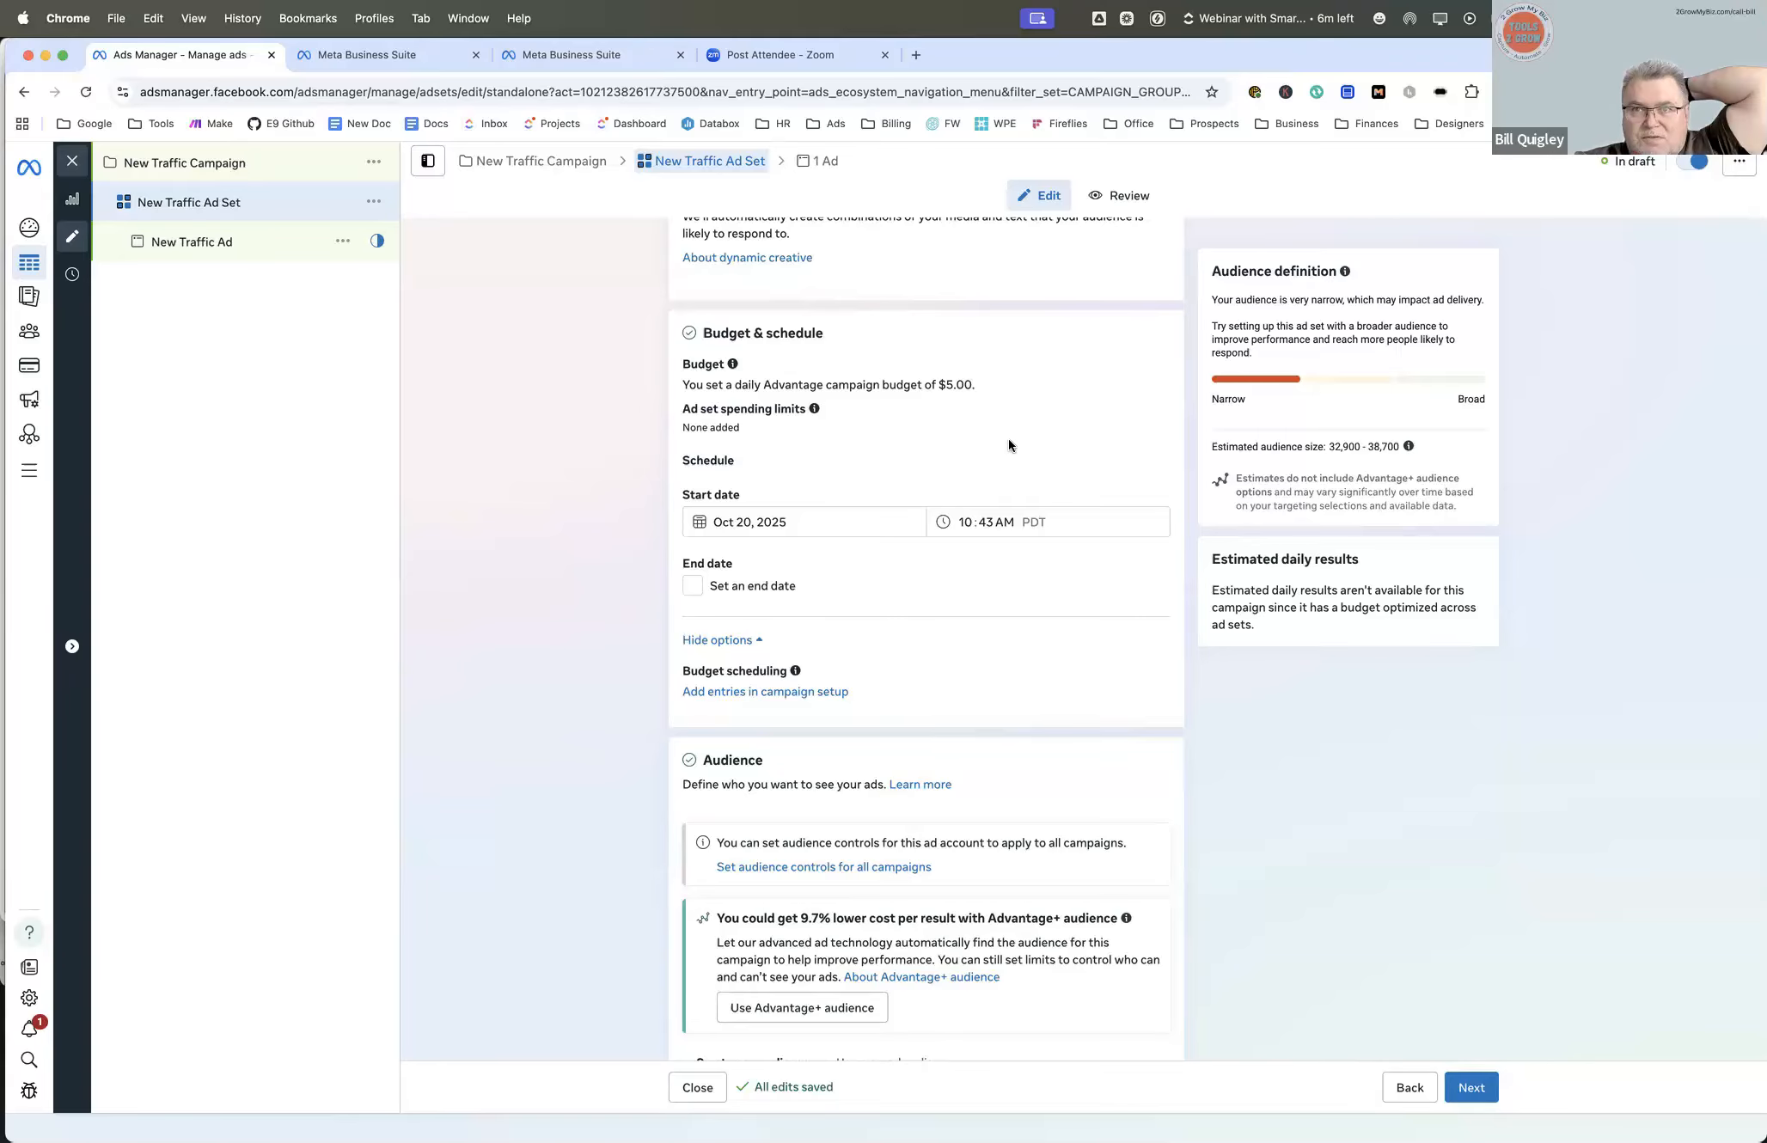
scroll(1009, 439, down, 2)
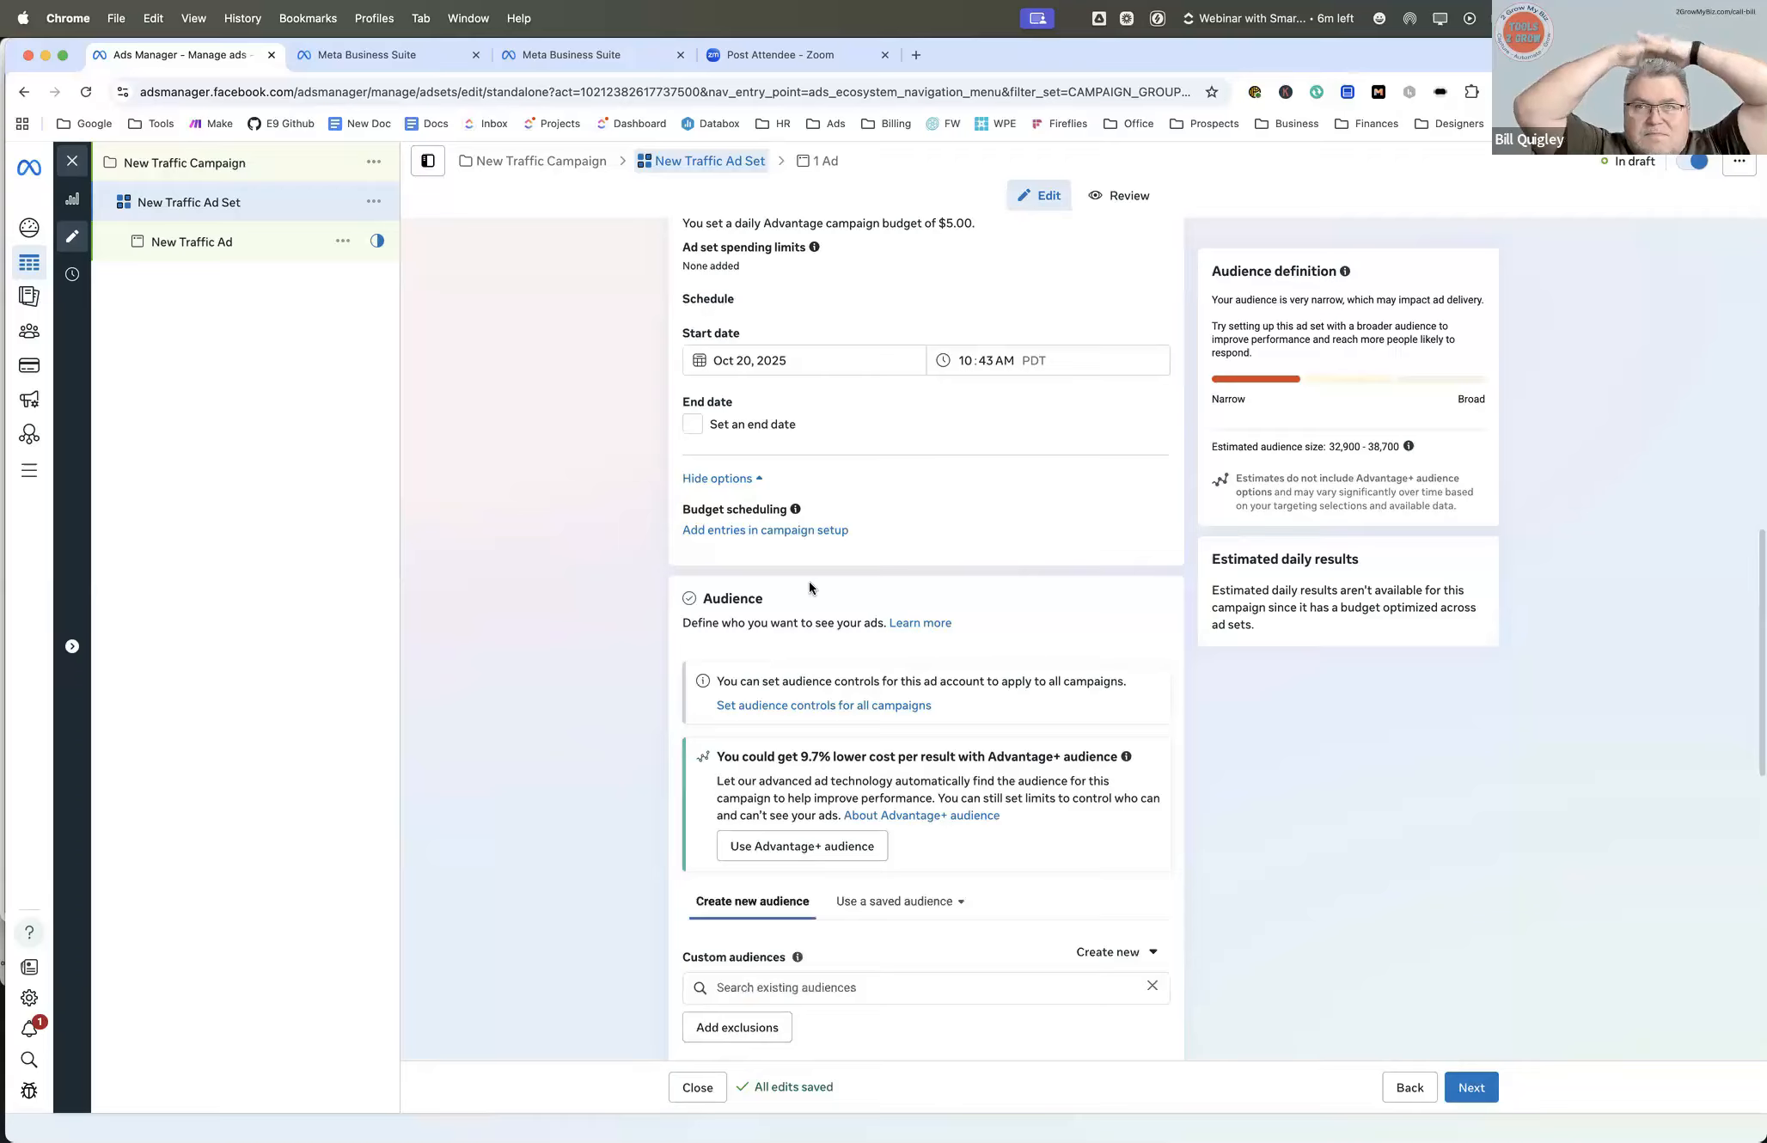
scroll(809, 581, down, 2)
scroll(815, 589, down, 1)
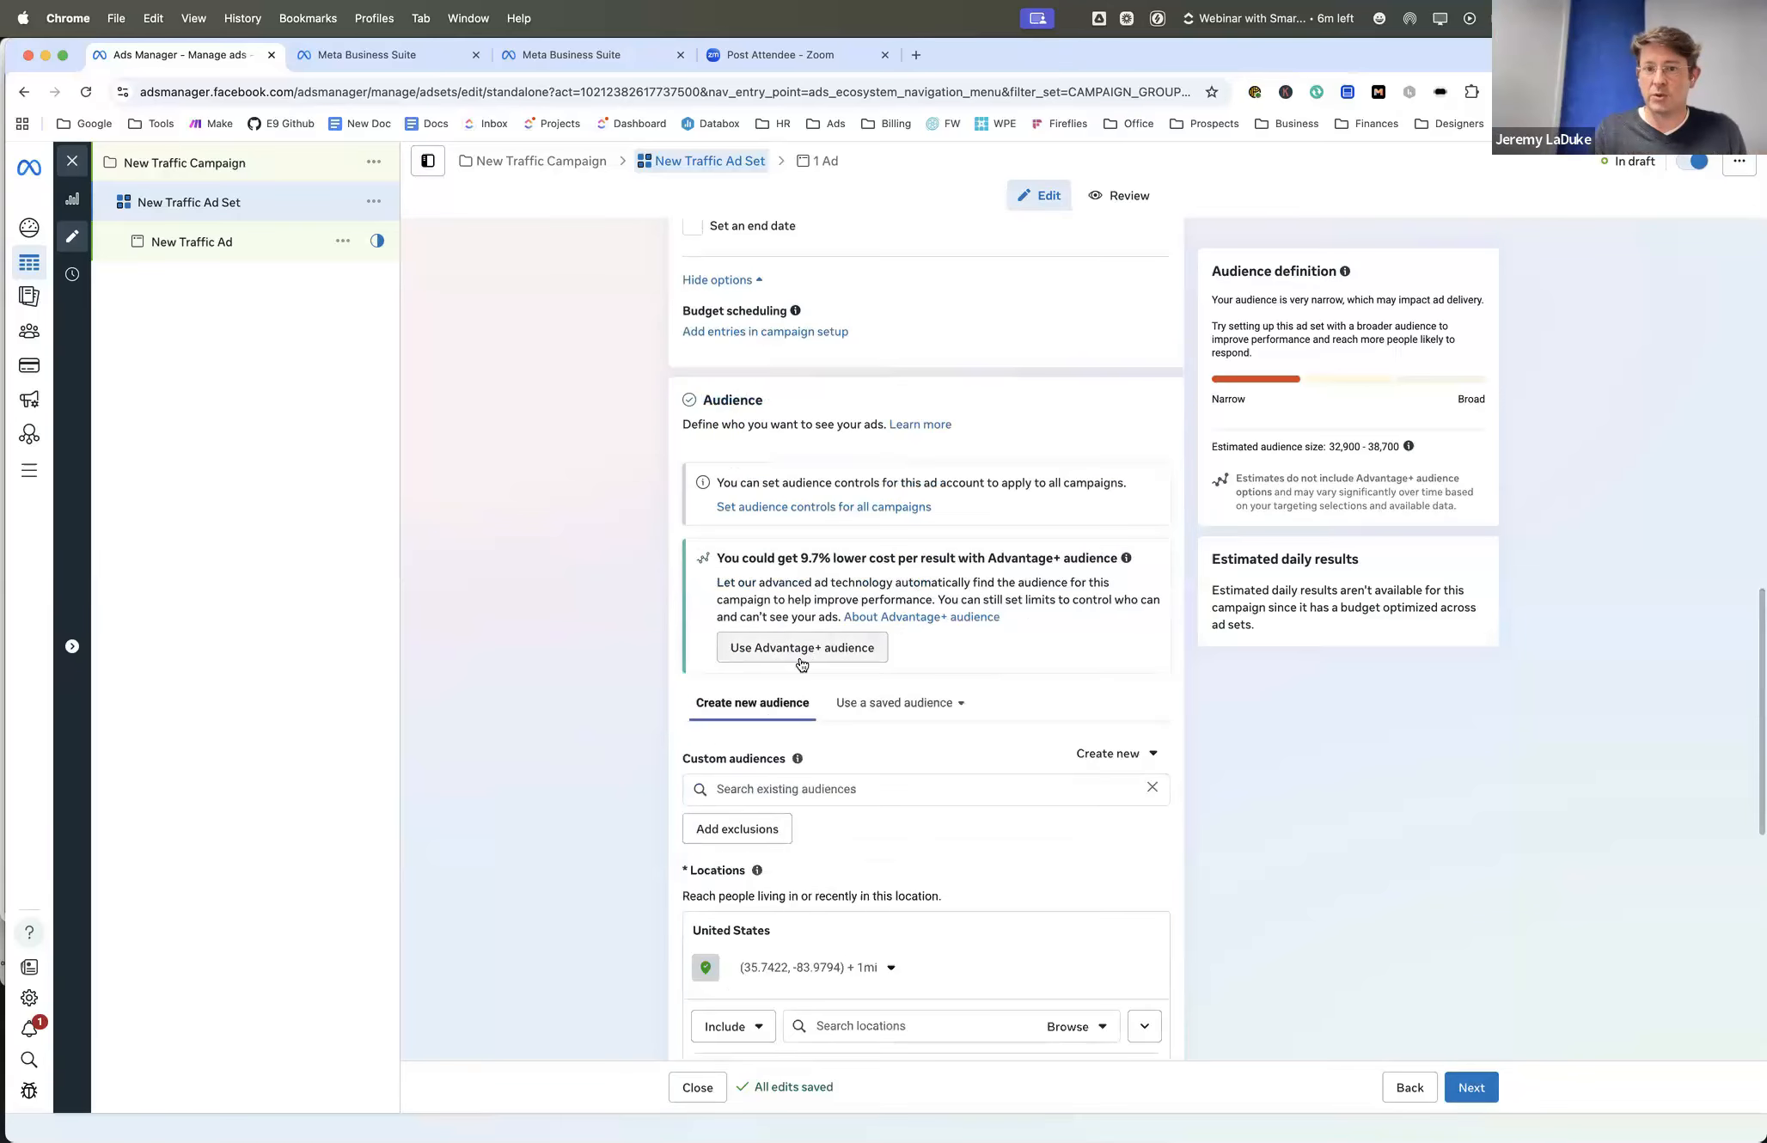
- Review the ad set's audience section, including the Advantage+ audience cost suggestion and the location, age and targeting settings
scroll(846, 700, down, 1)
scroll(860, 659, down, 1)
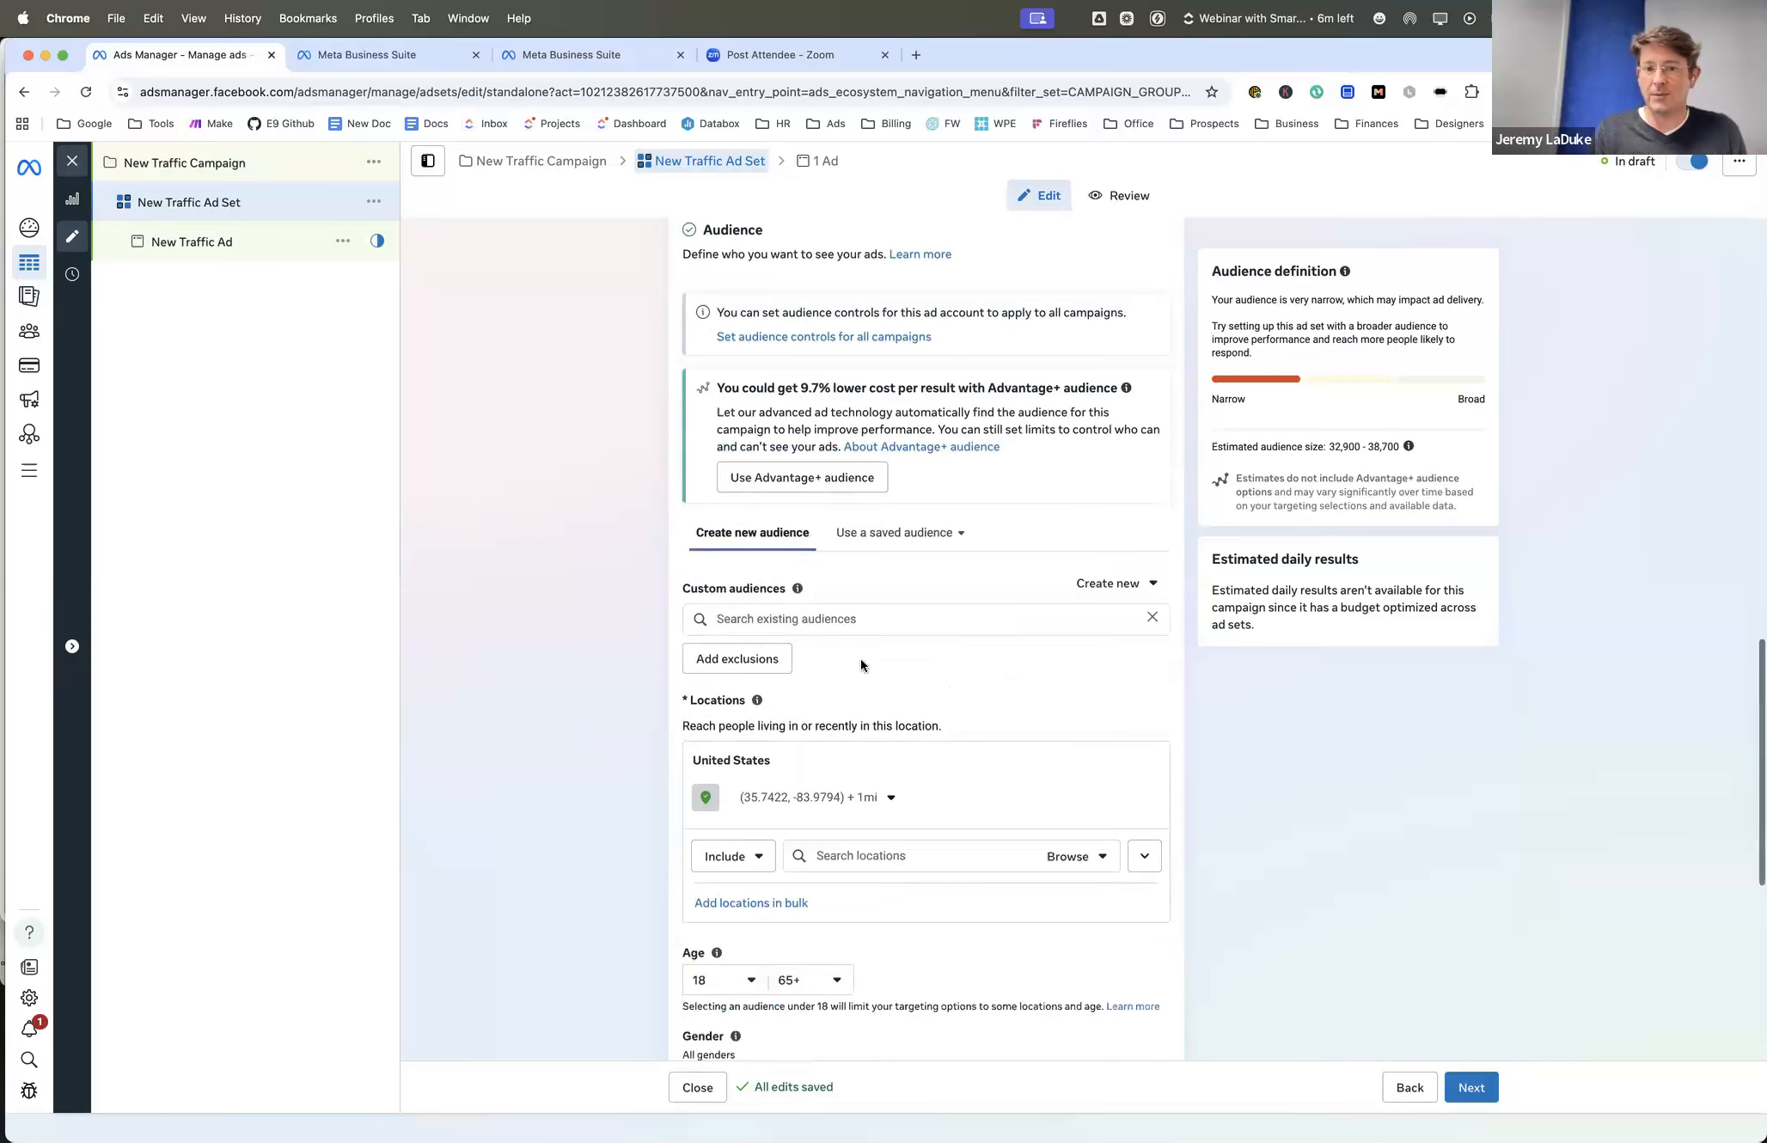
scroll(860, 658, down, 2)
scroll(861, 658, up, 3)
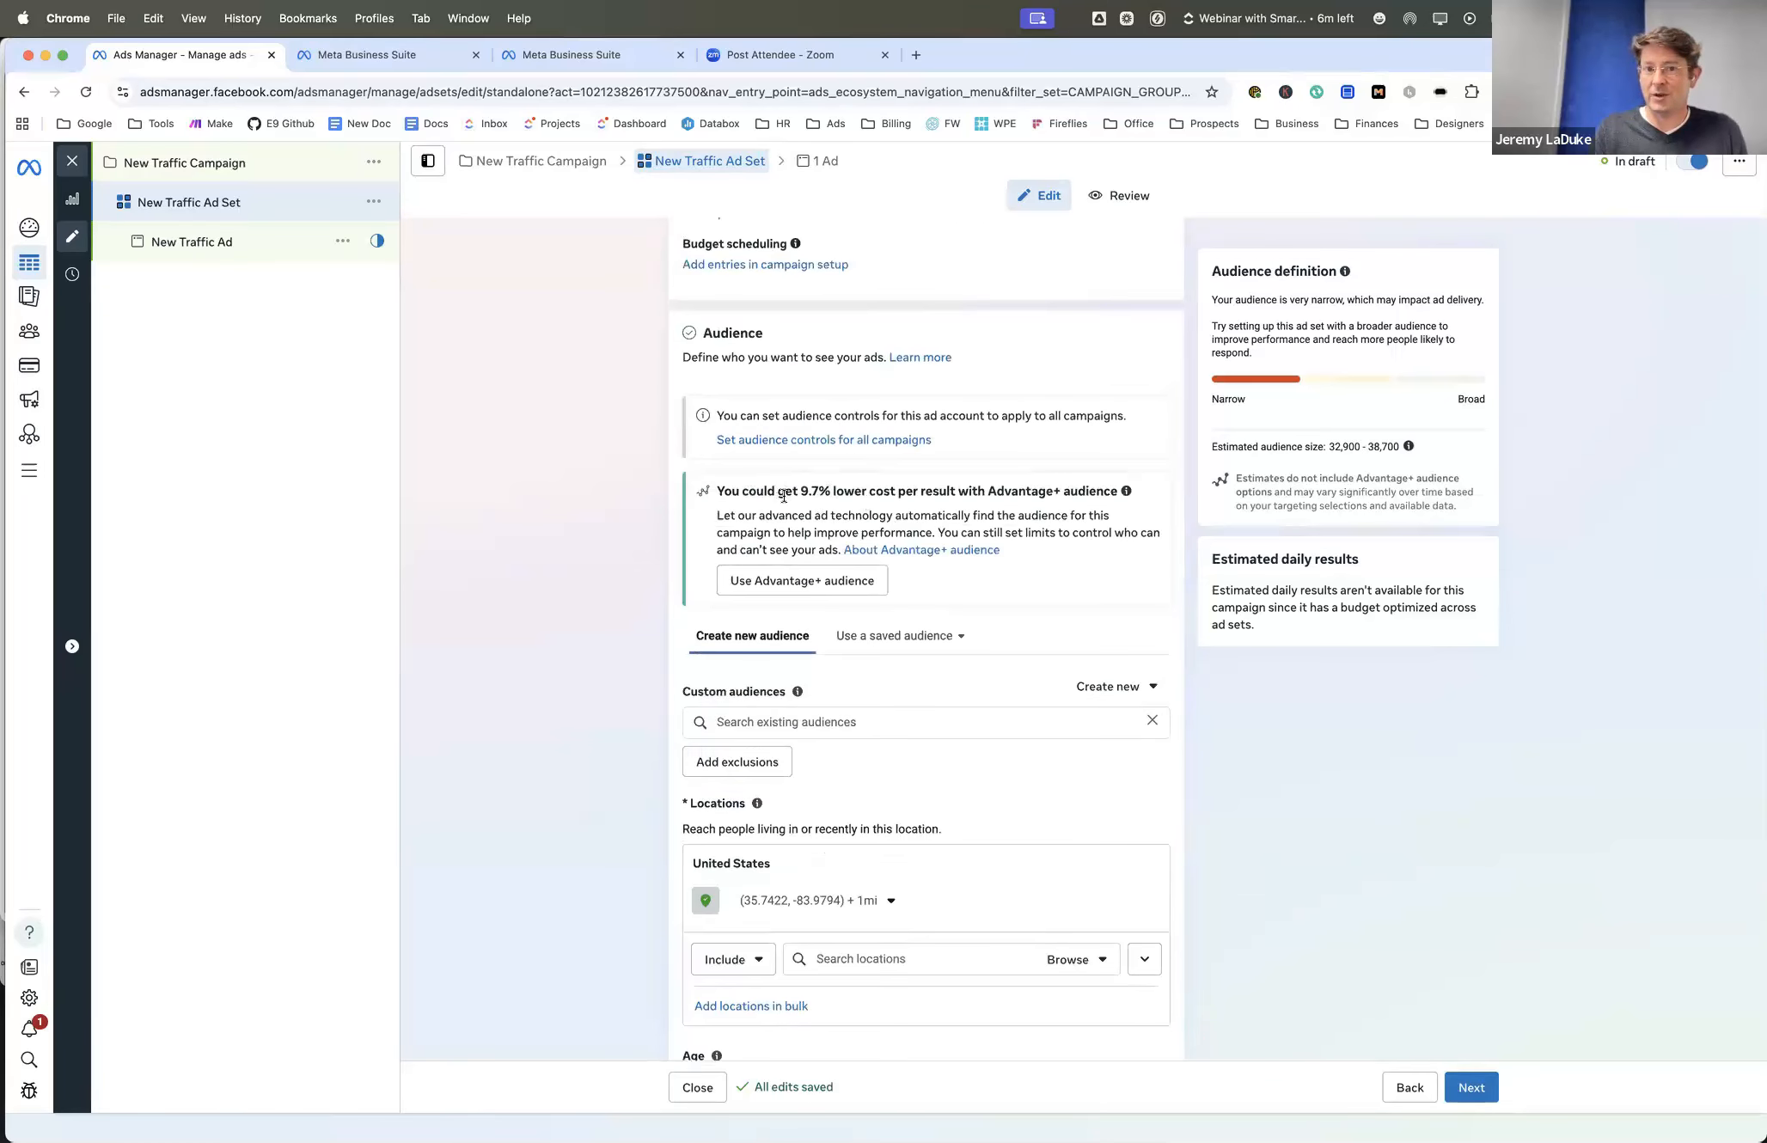
drag(741, 492, 1065, 491)
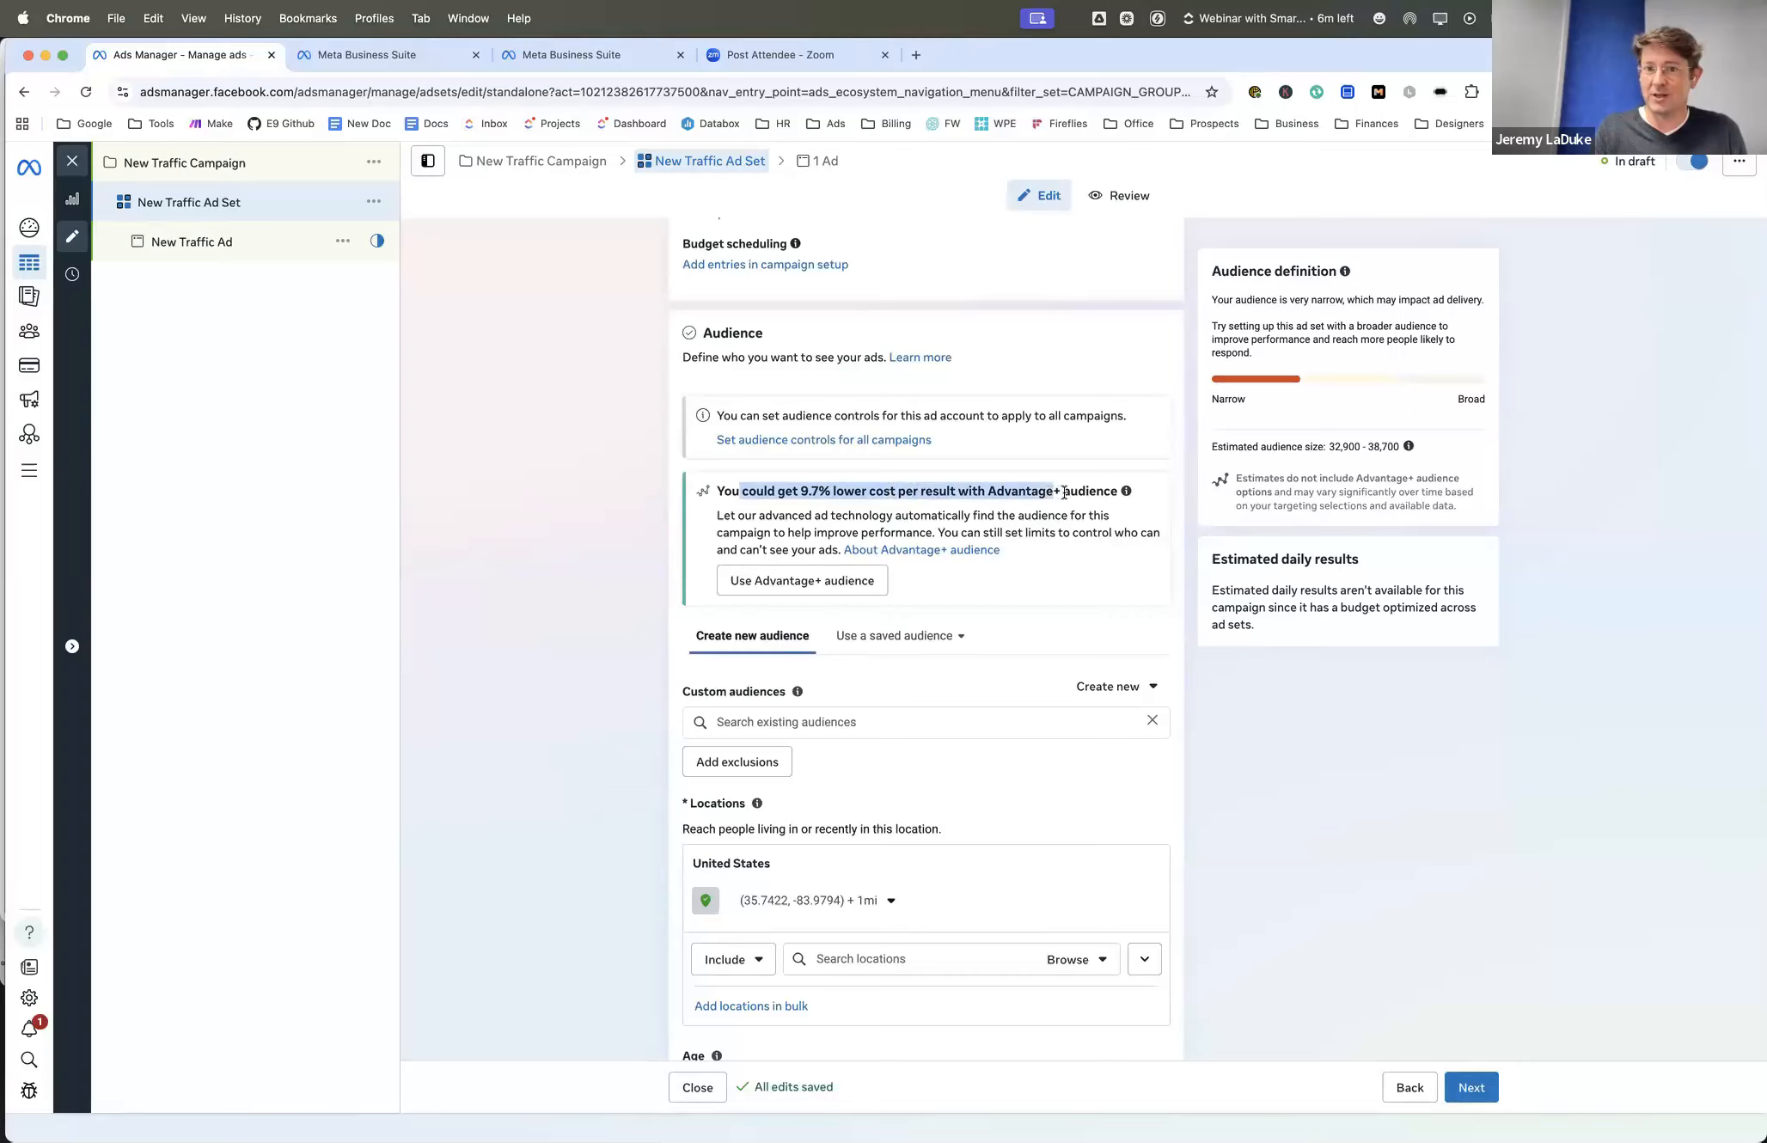
scroll(925, 516, down, 1)
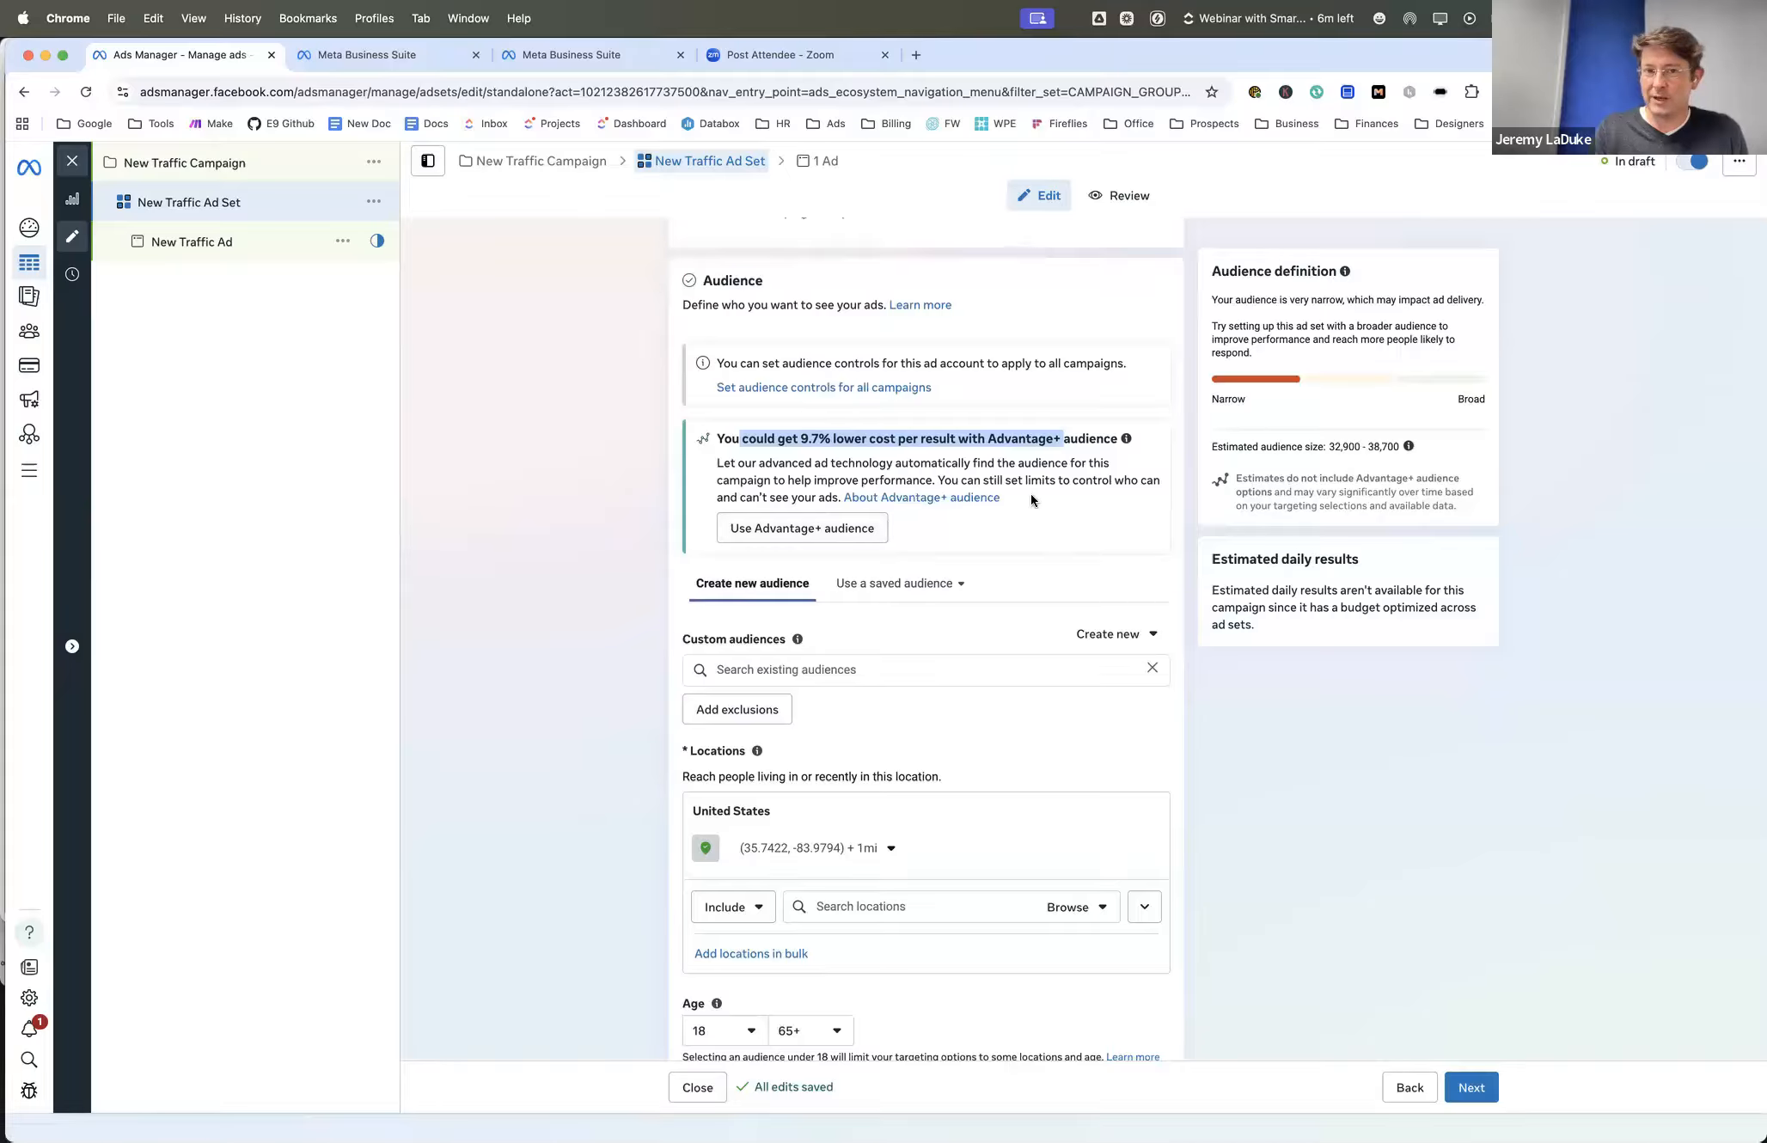
scroll(1030, 493, down, 4)
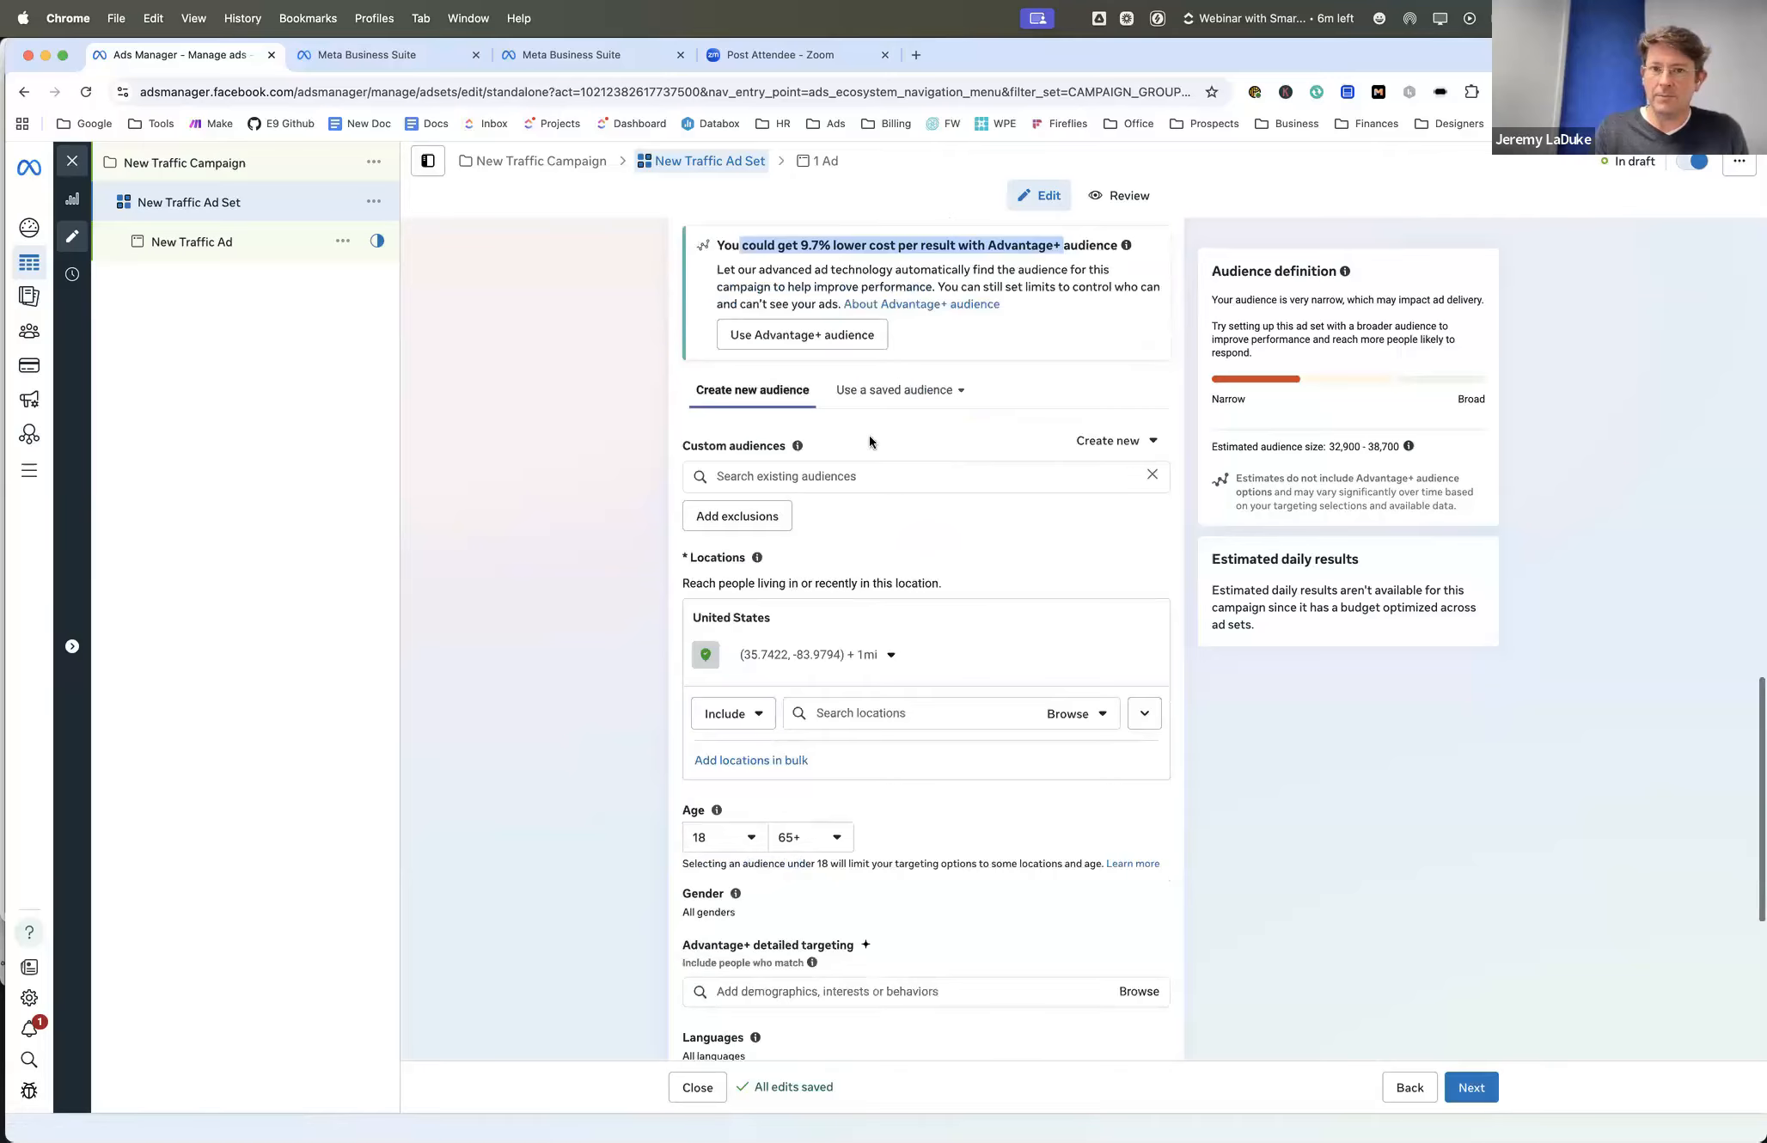
scroll(868, 435, down, 3)
scroll(873, 443, up, 8)
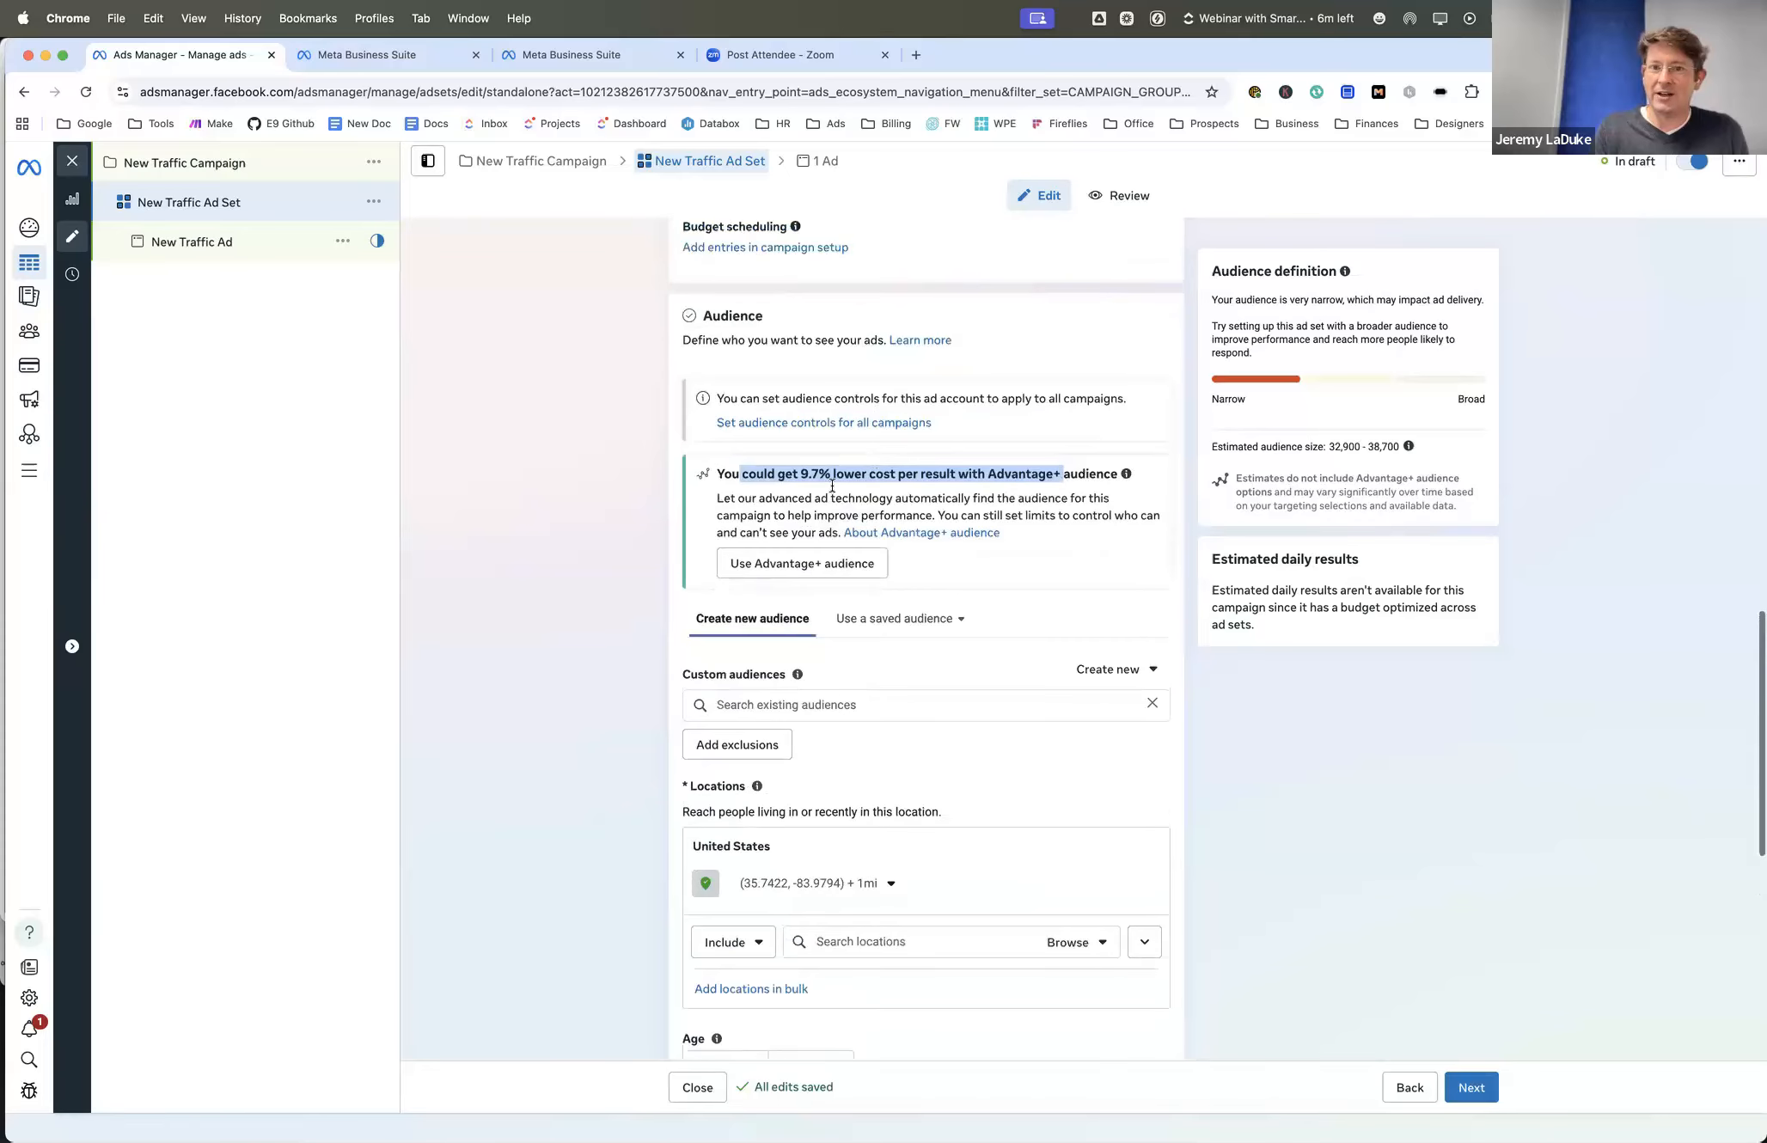
- Switch the ad set to Advantage+ audience and back to the original audience options
click(829, 562)
scroll(829, 560, down, 7)
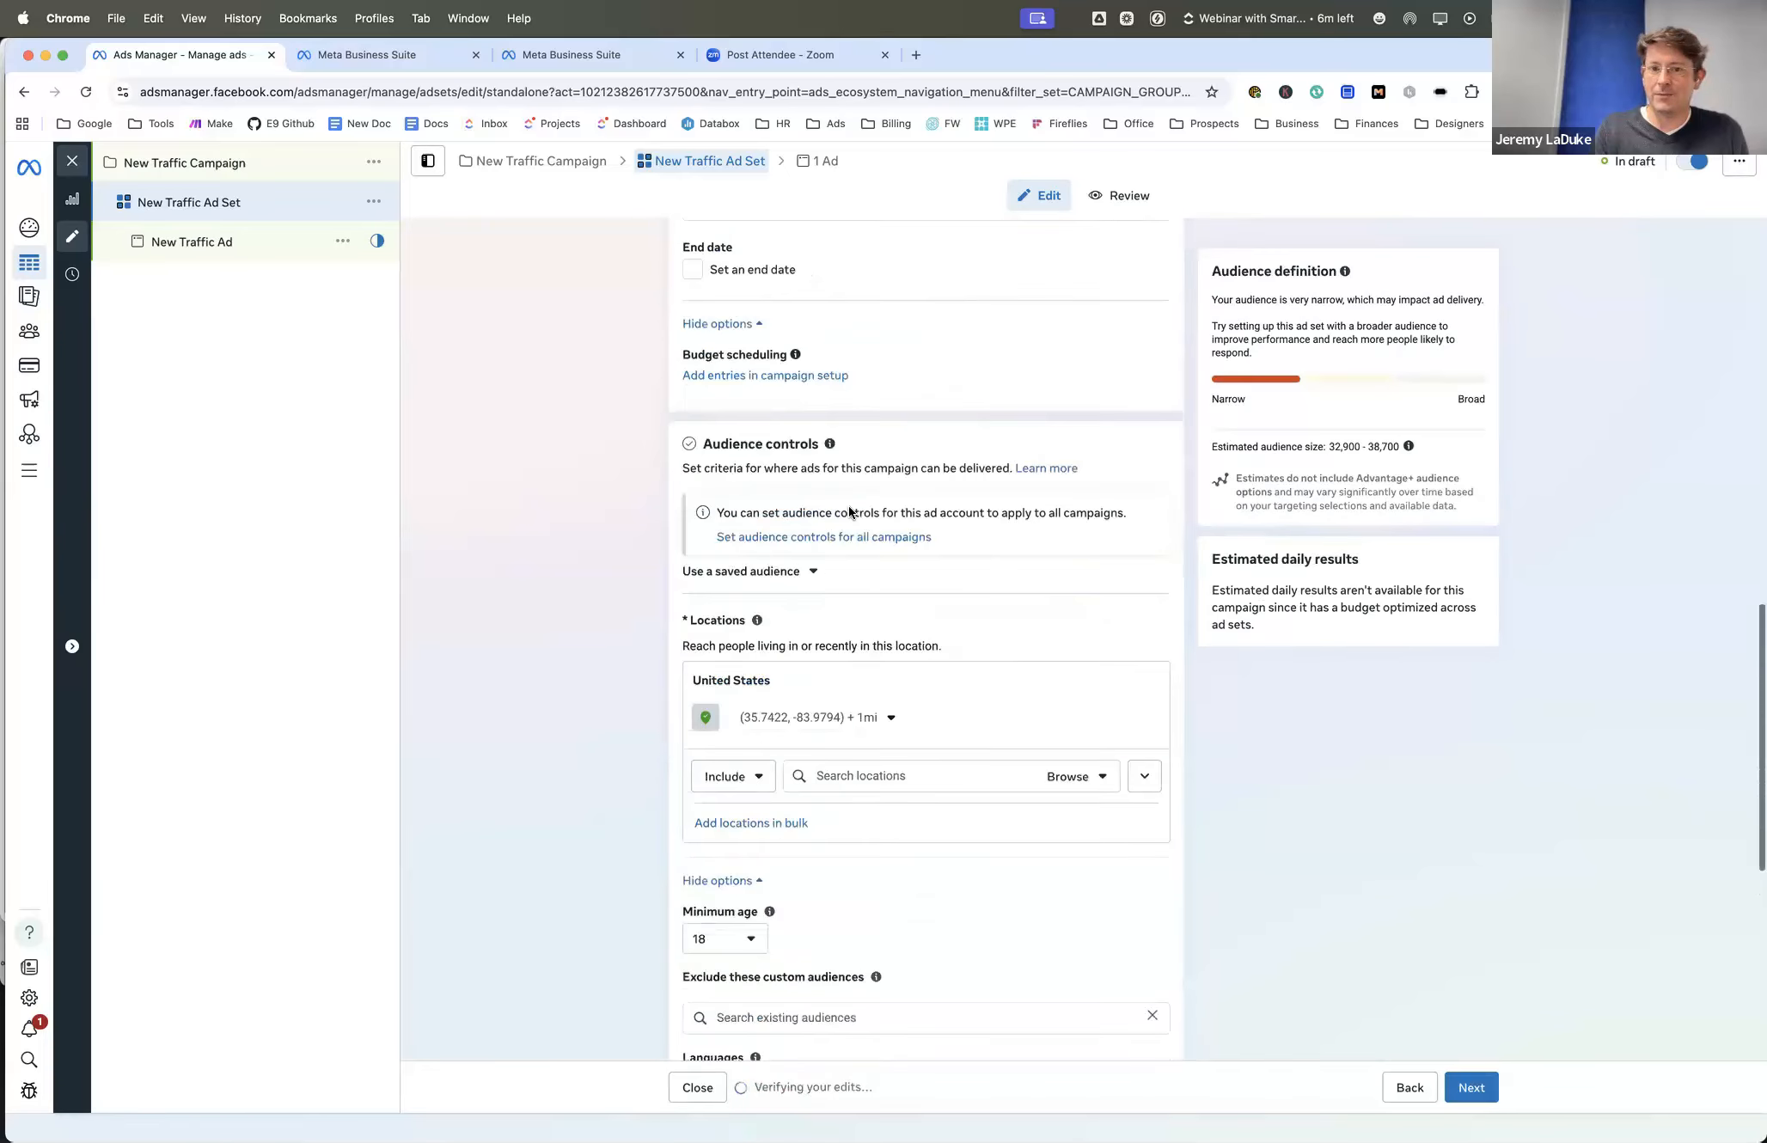
scroll(850, 512, down, 5)
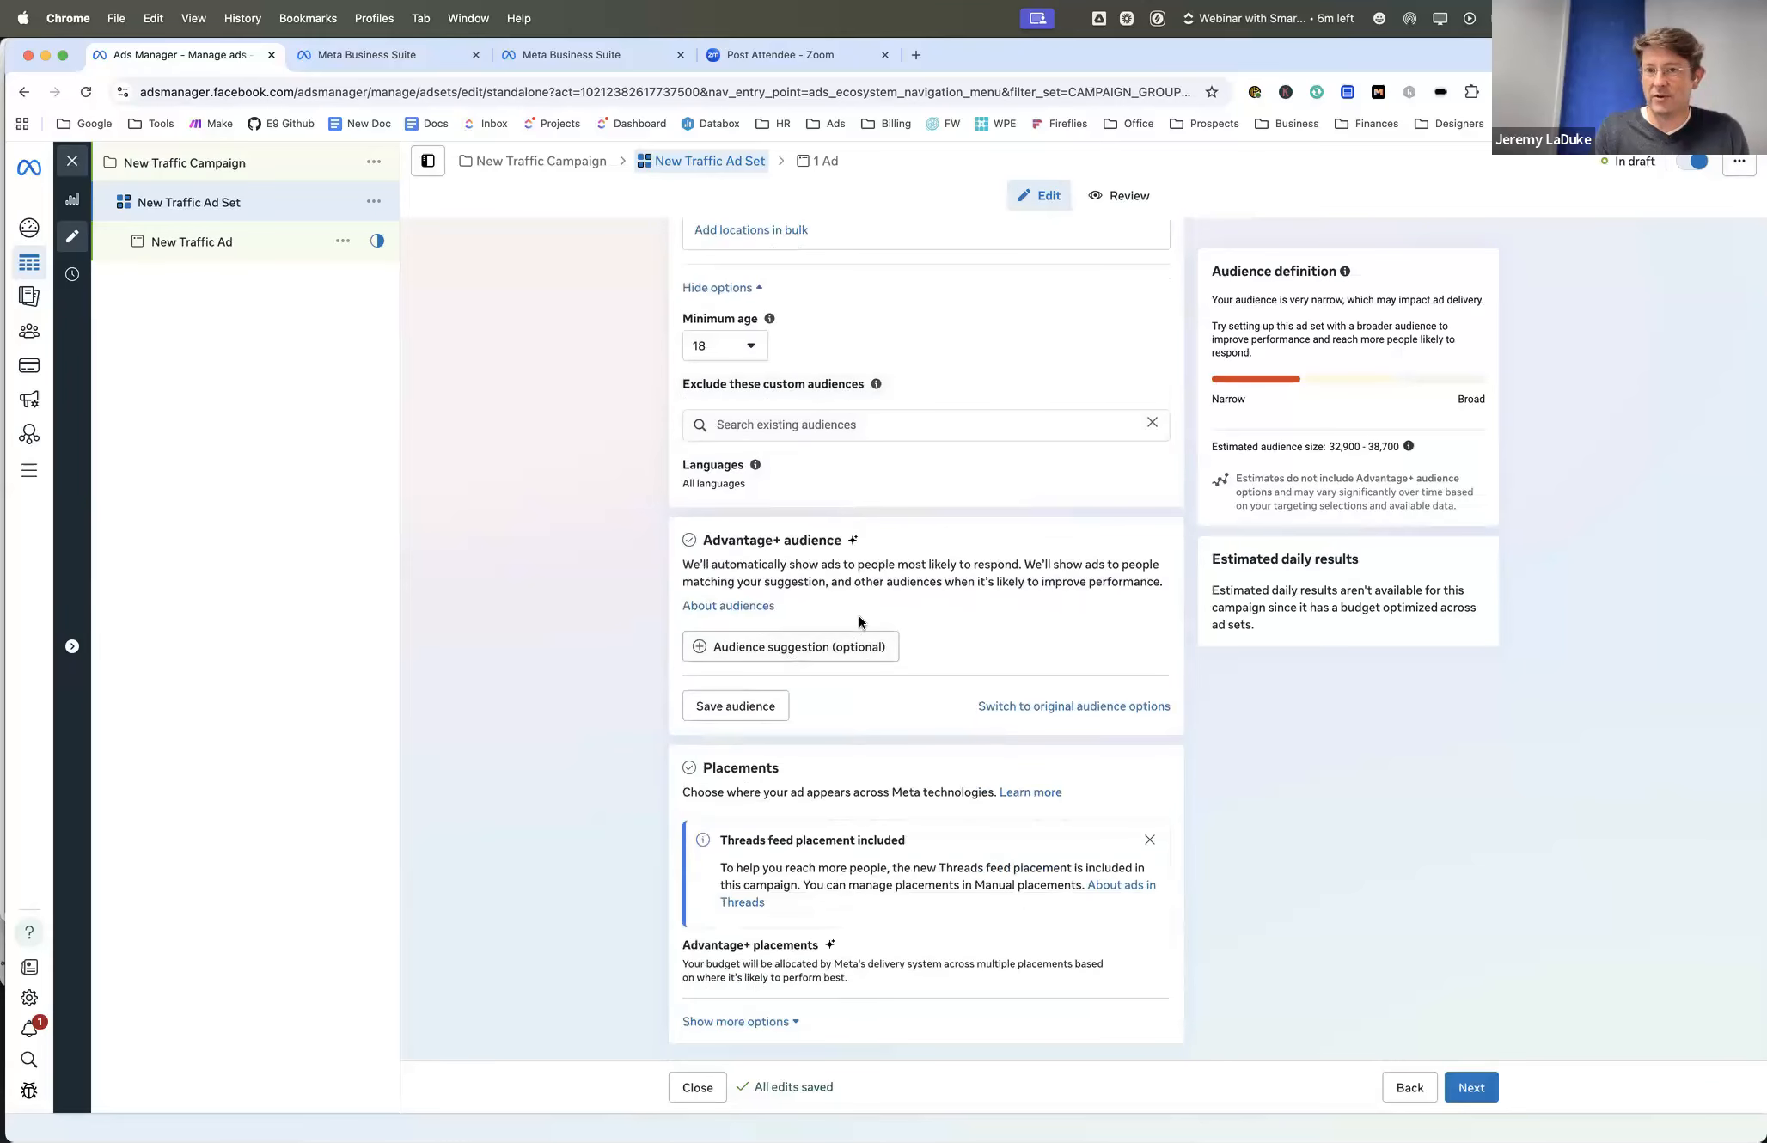
click(1050, 711)
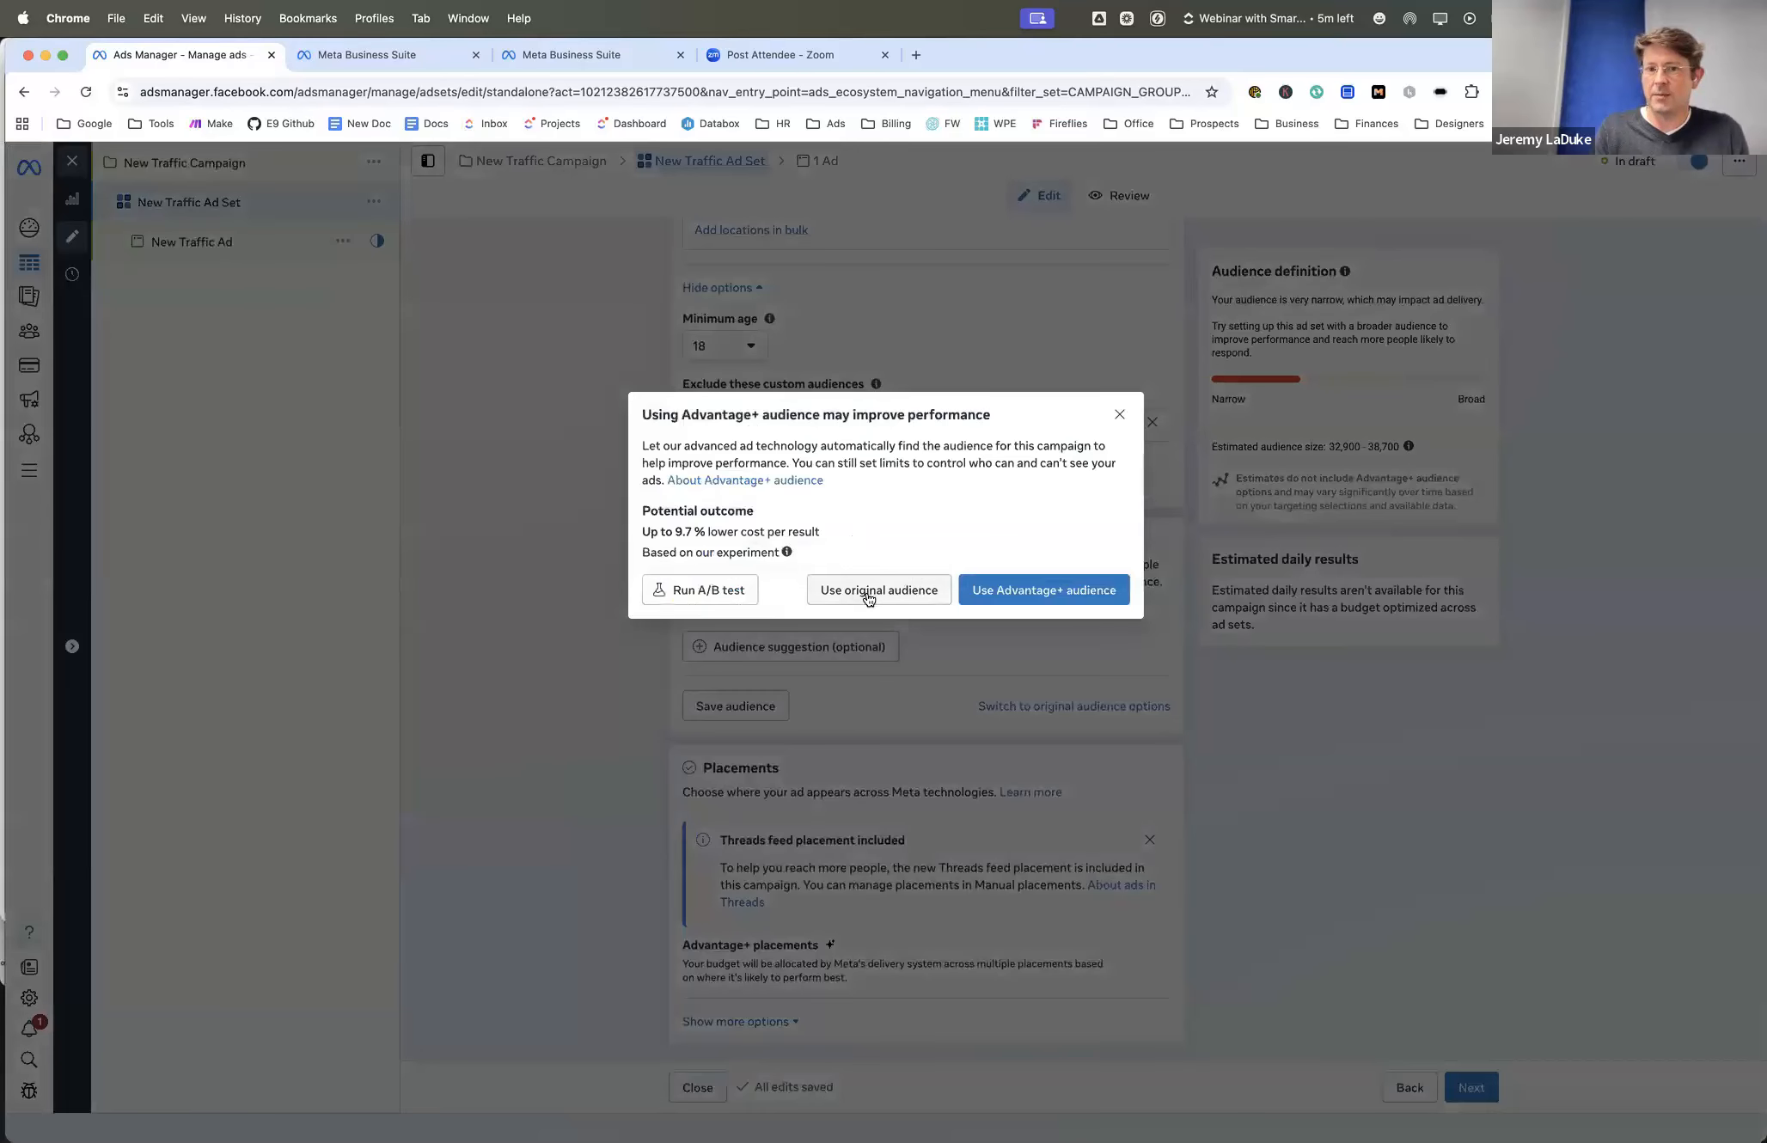
click(868, 593)
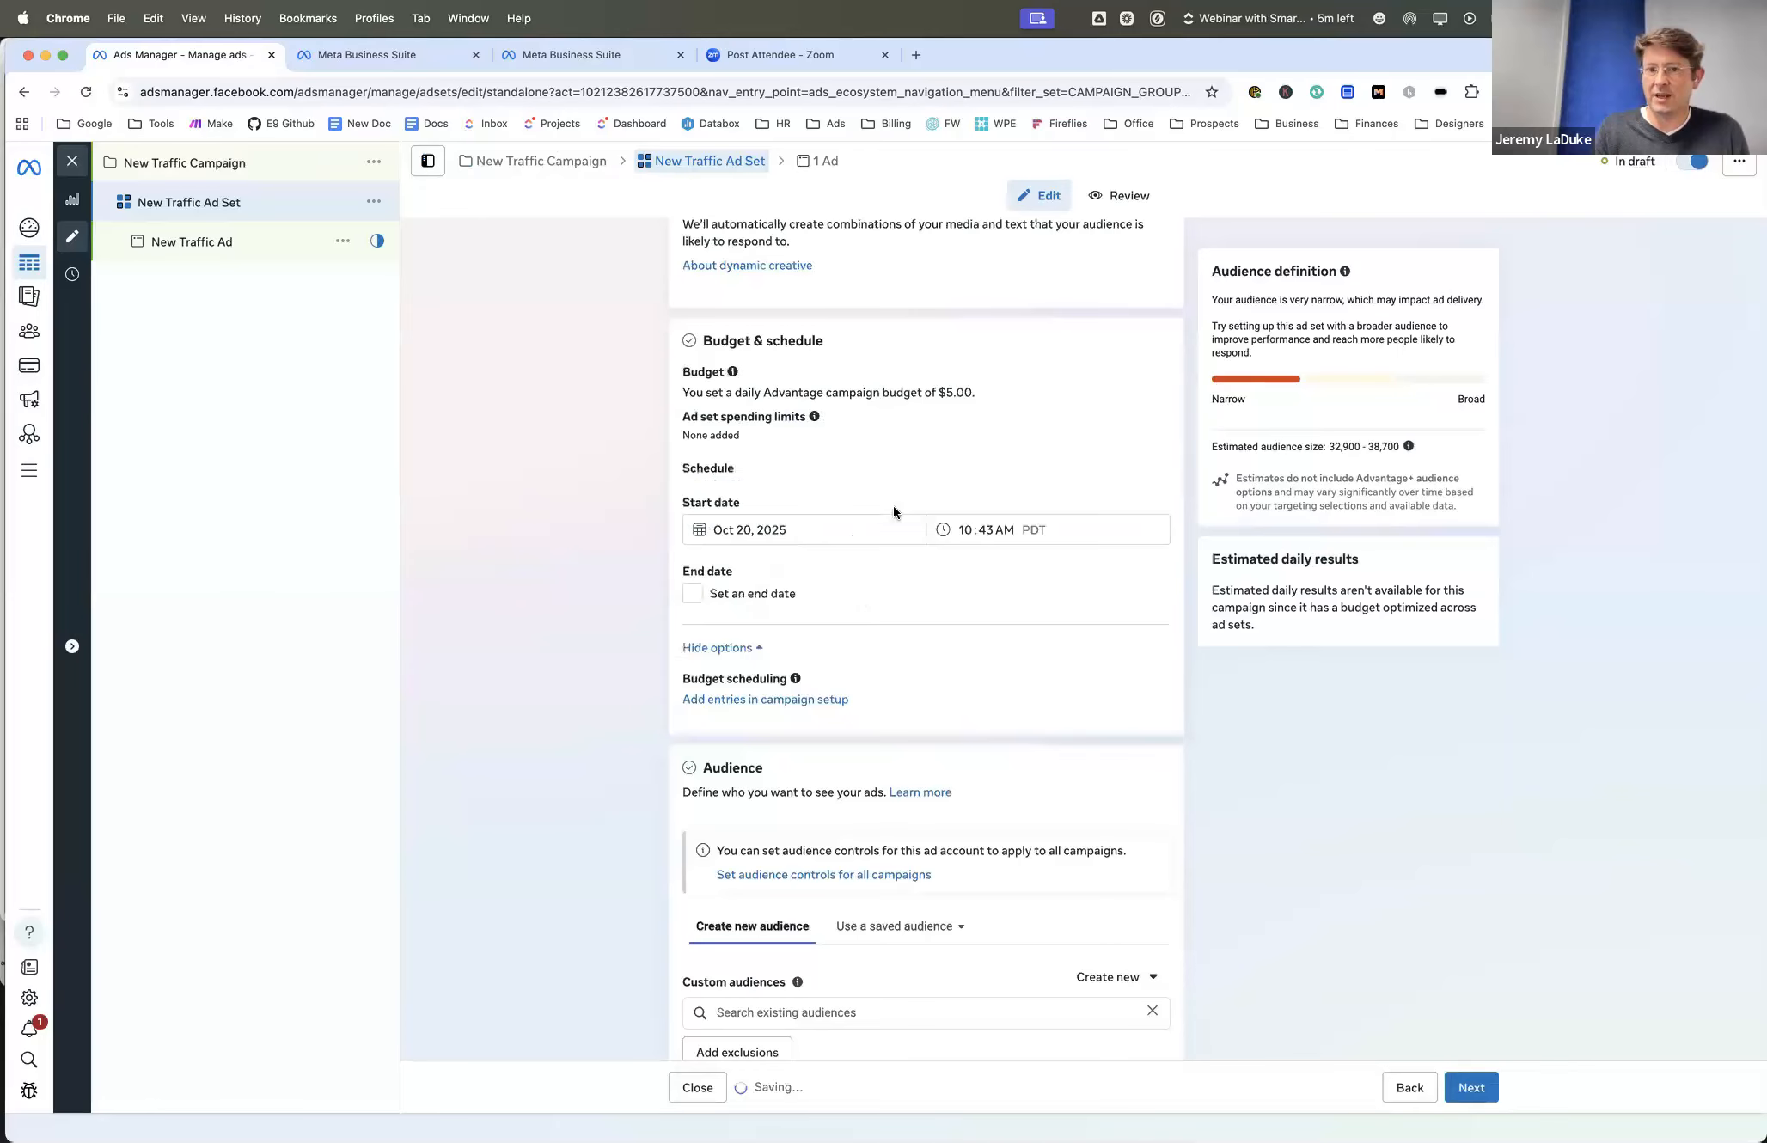
- Search the detailed targeting options for "home" and "home buy" and look through the suggestions without choosing one
scroll(933, 634, down, 5)
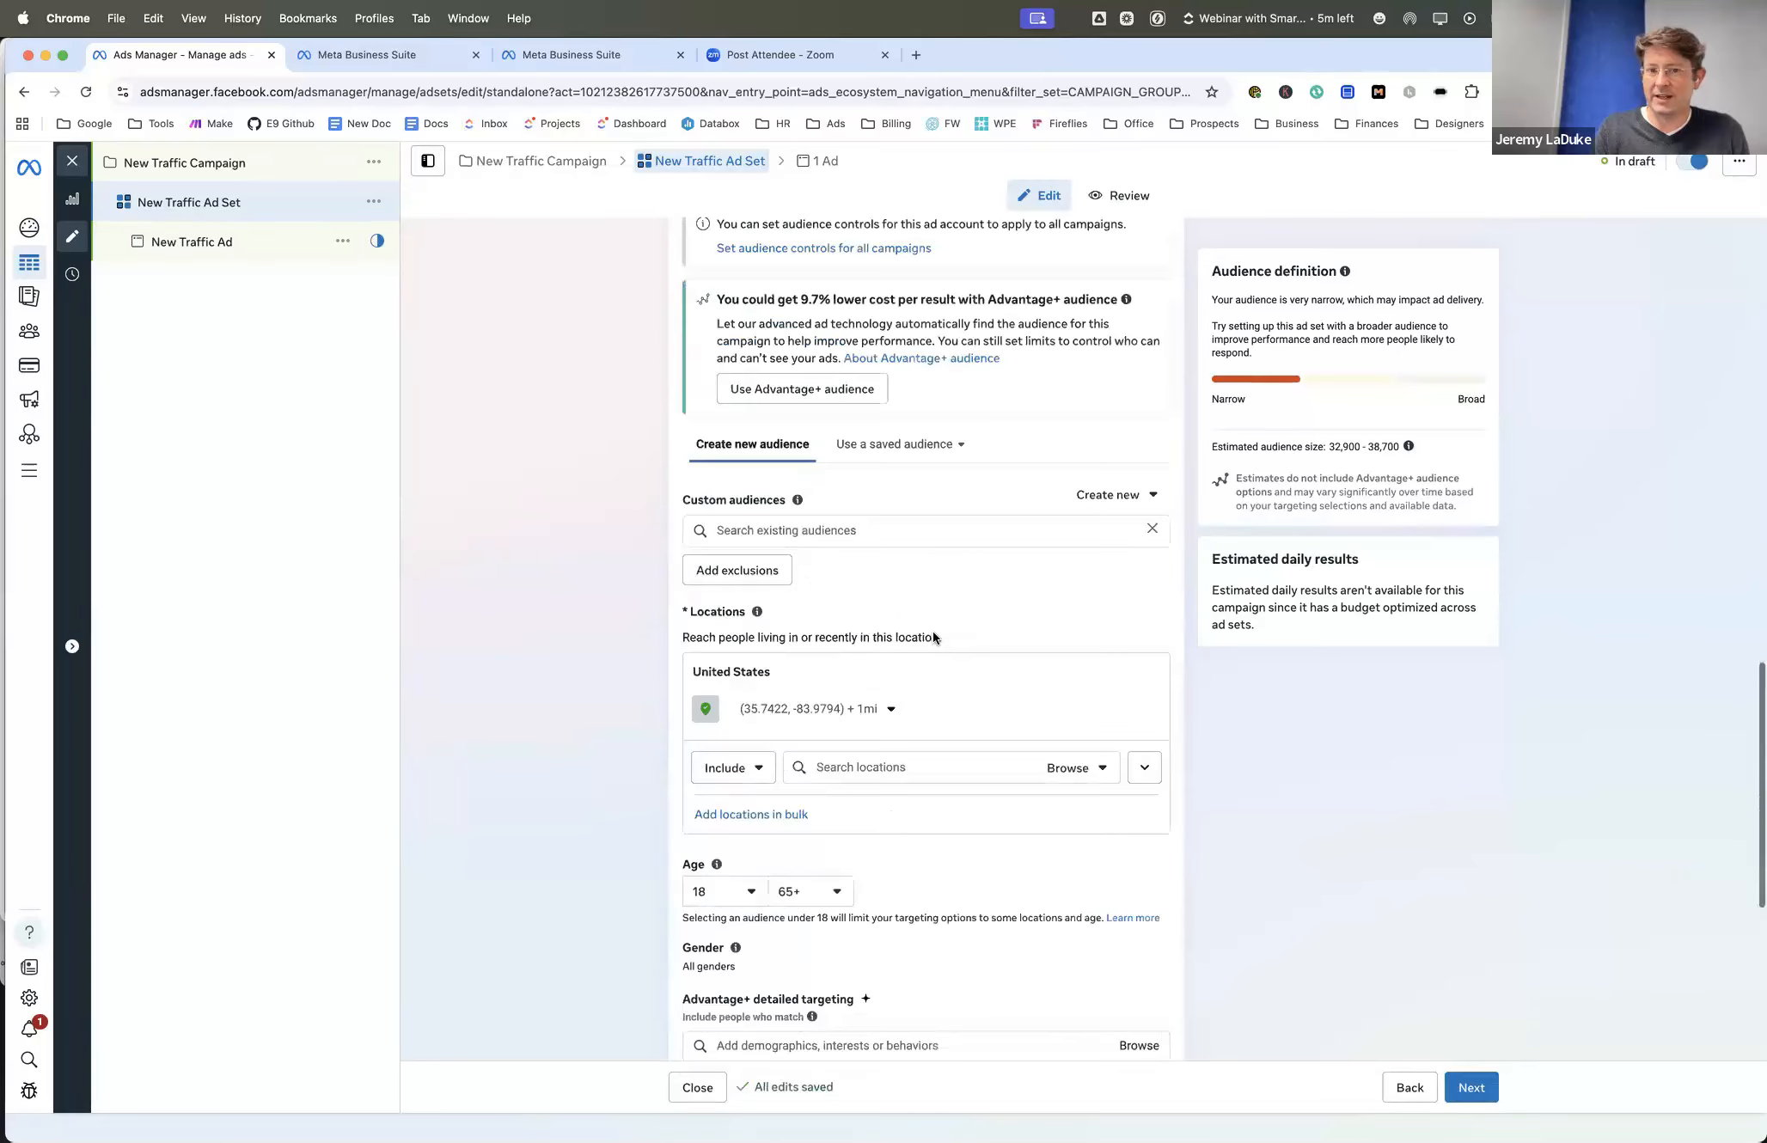
scroll(933, 637, down, 2)
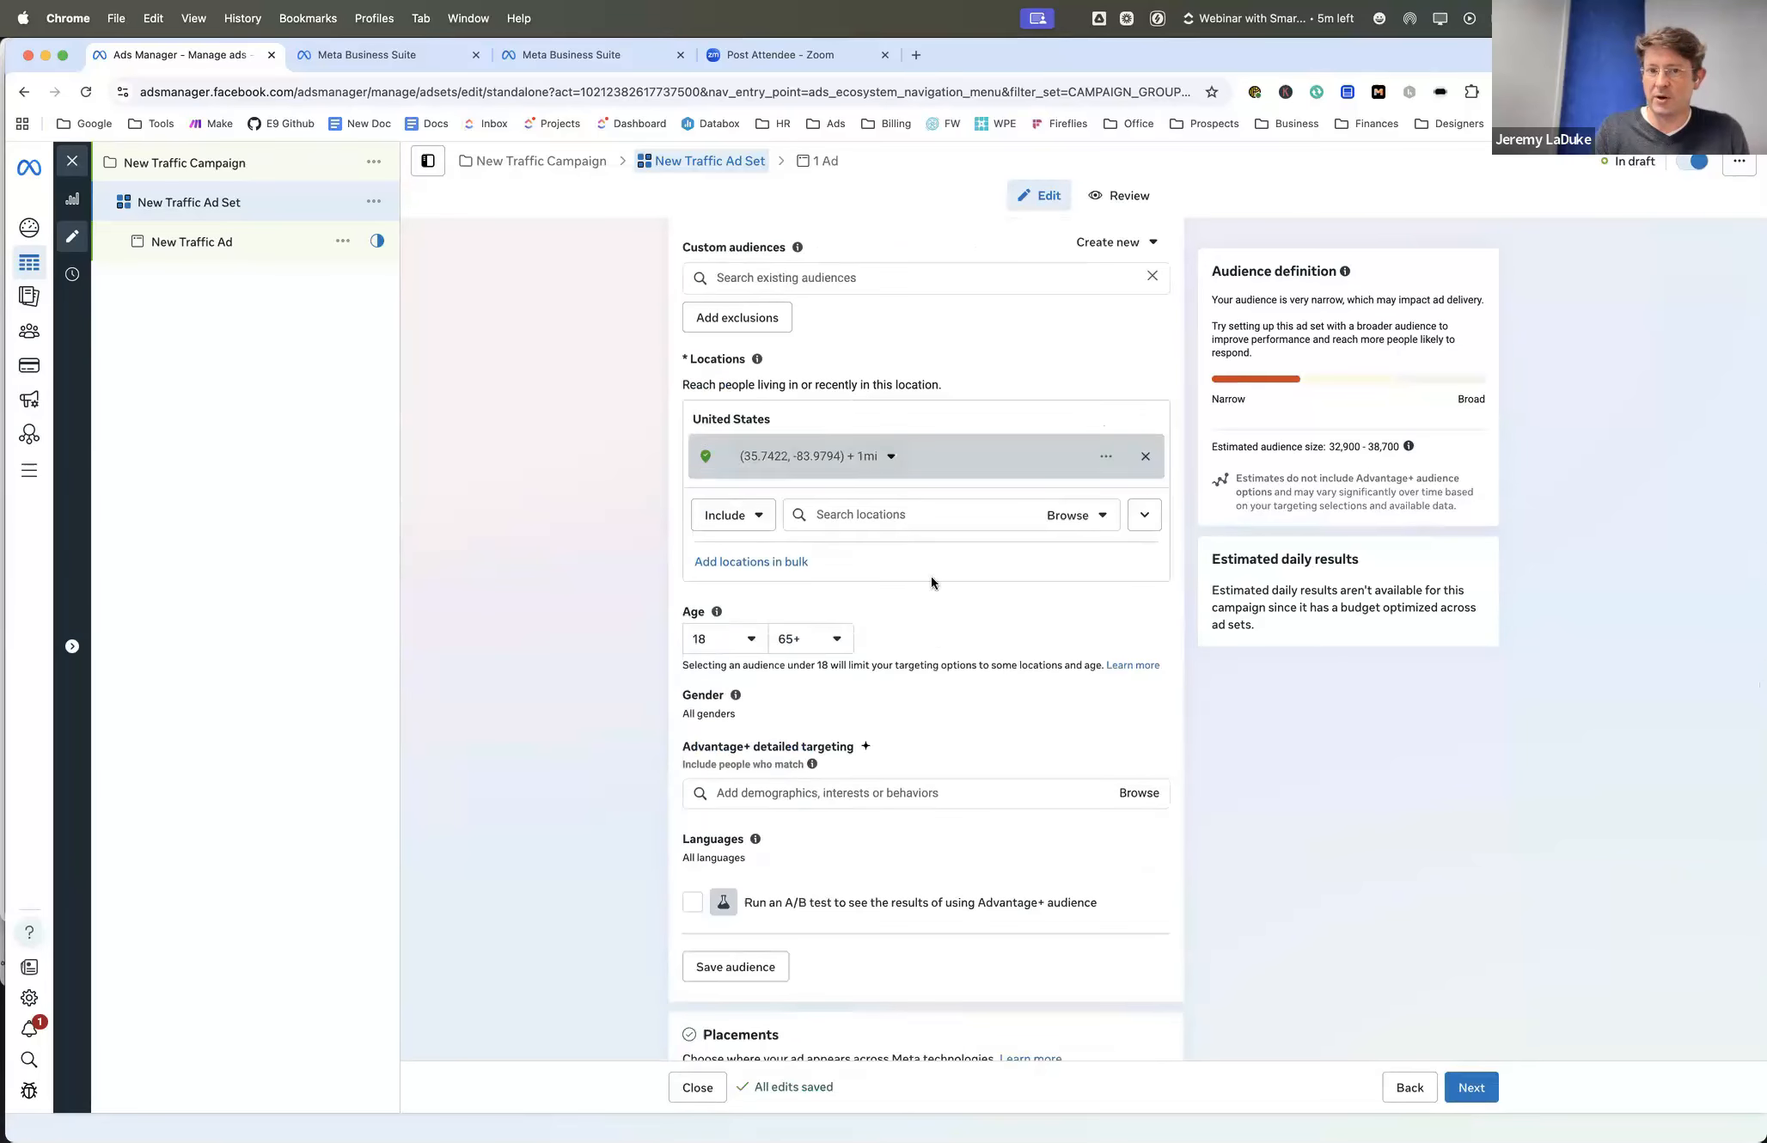
scroll(936, 588, down, 1)
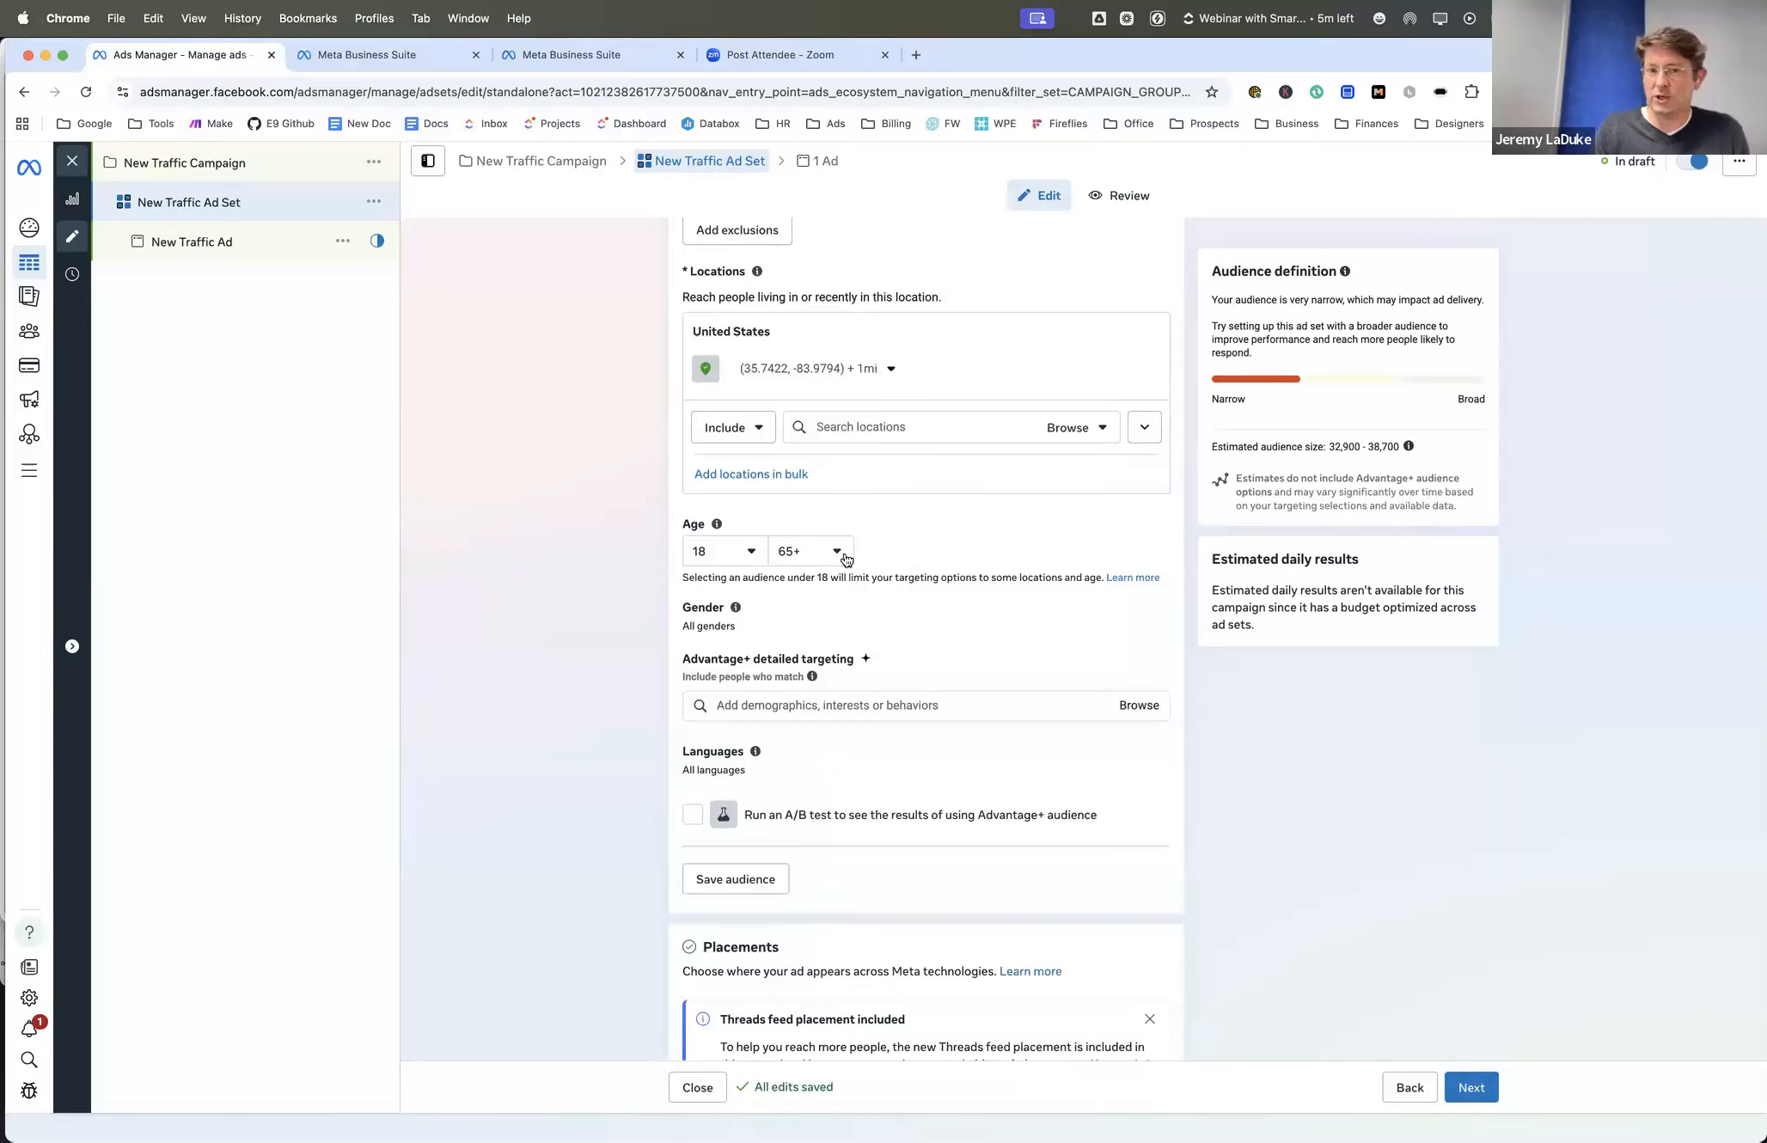
scroll(914, 560, down, 1)
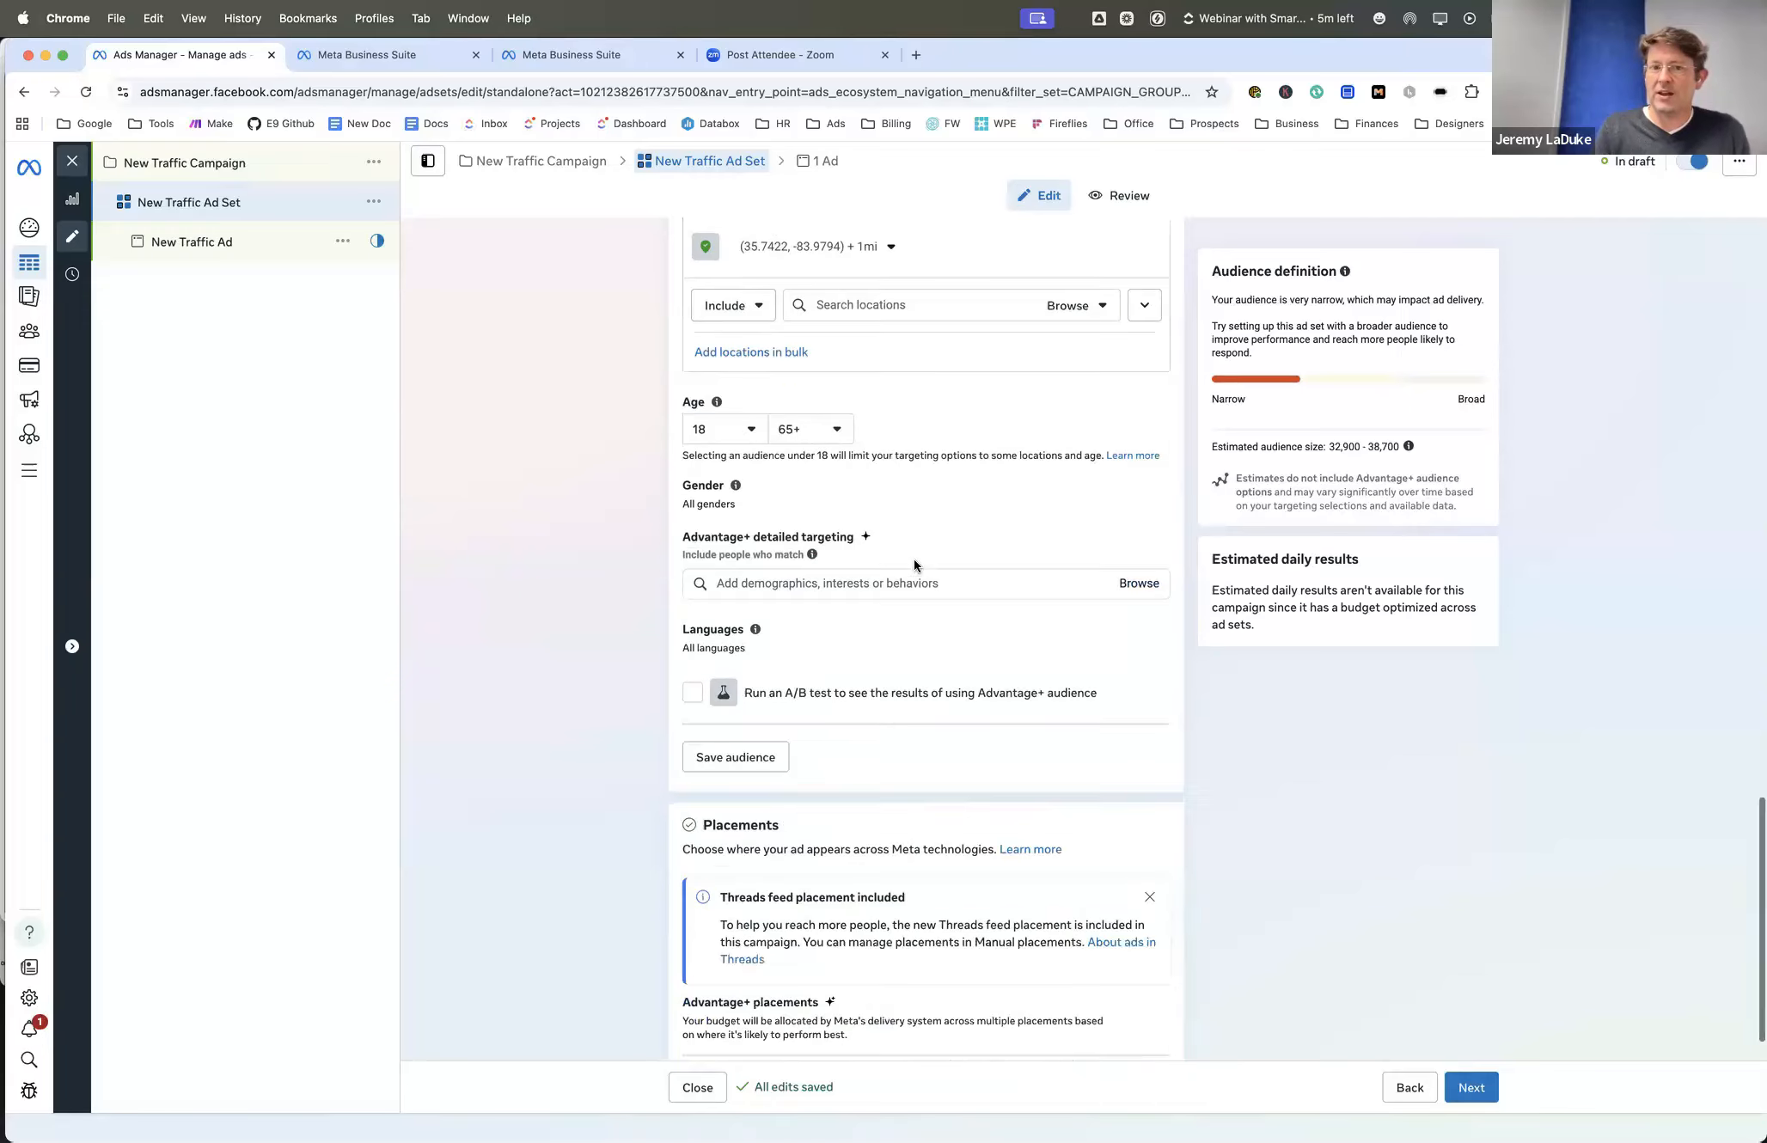
mouse_move(1103, 479)
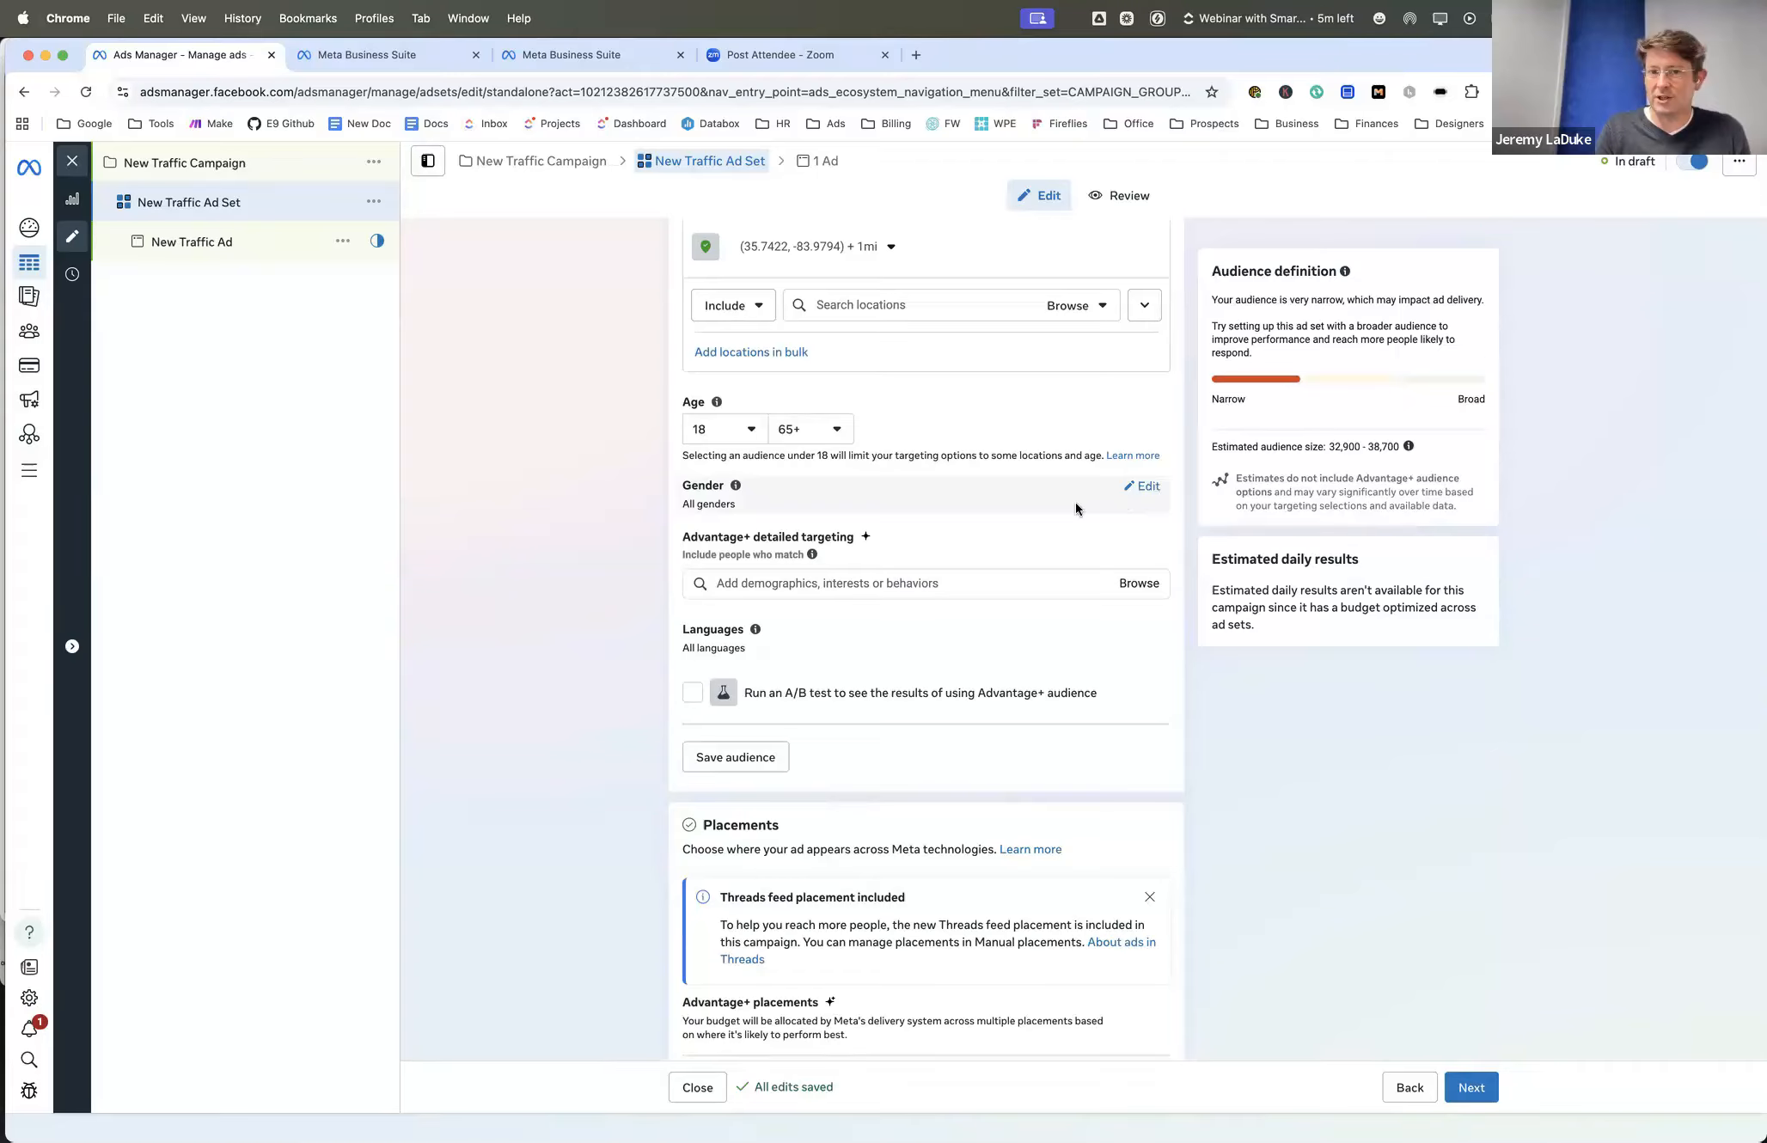
click(771, 585)
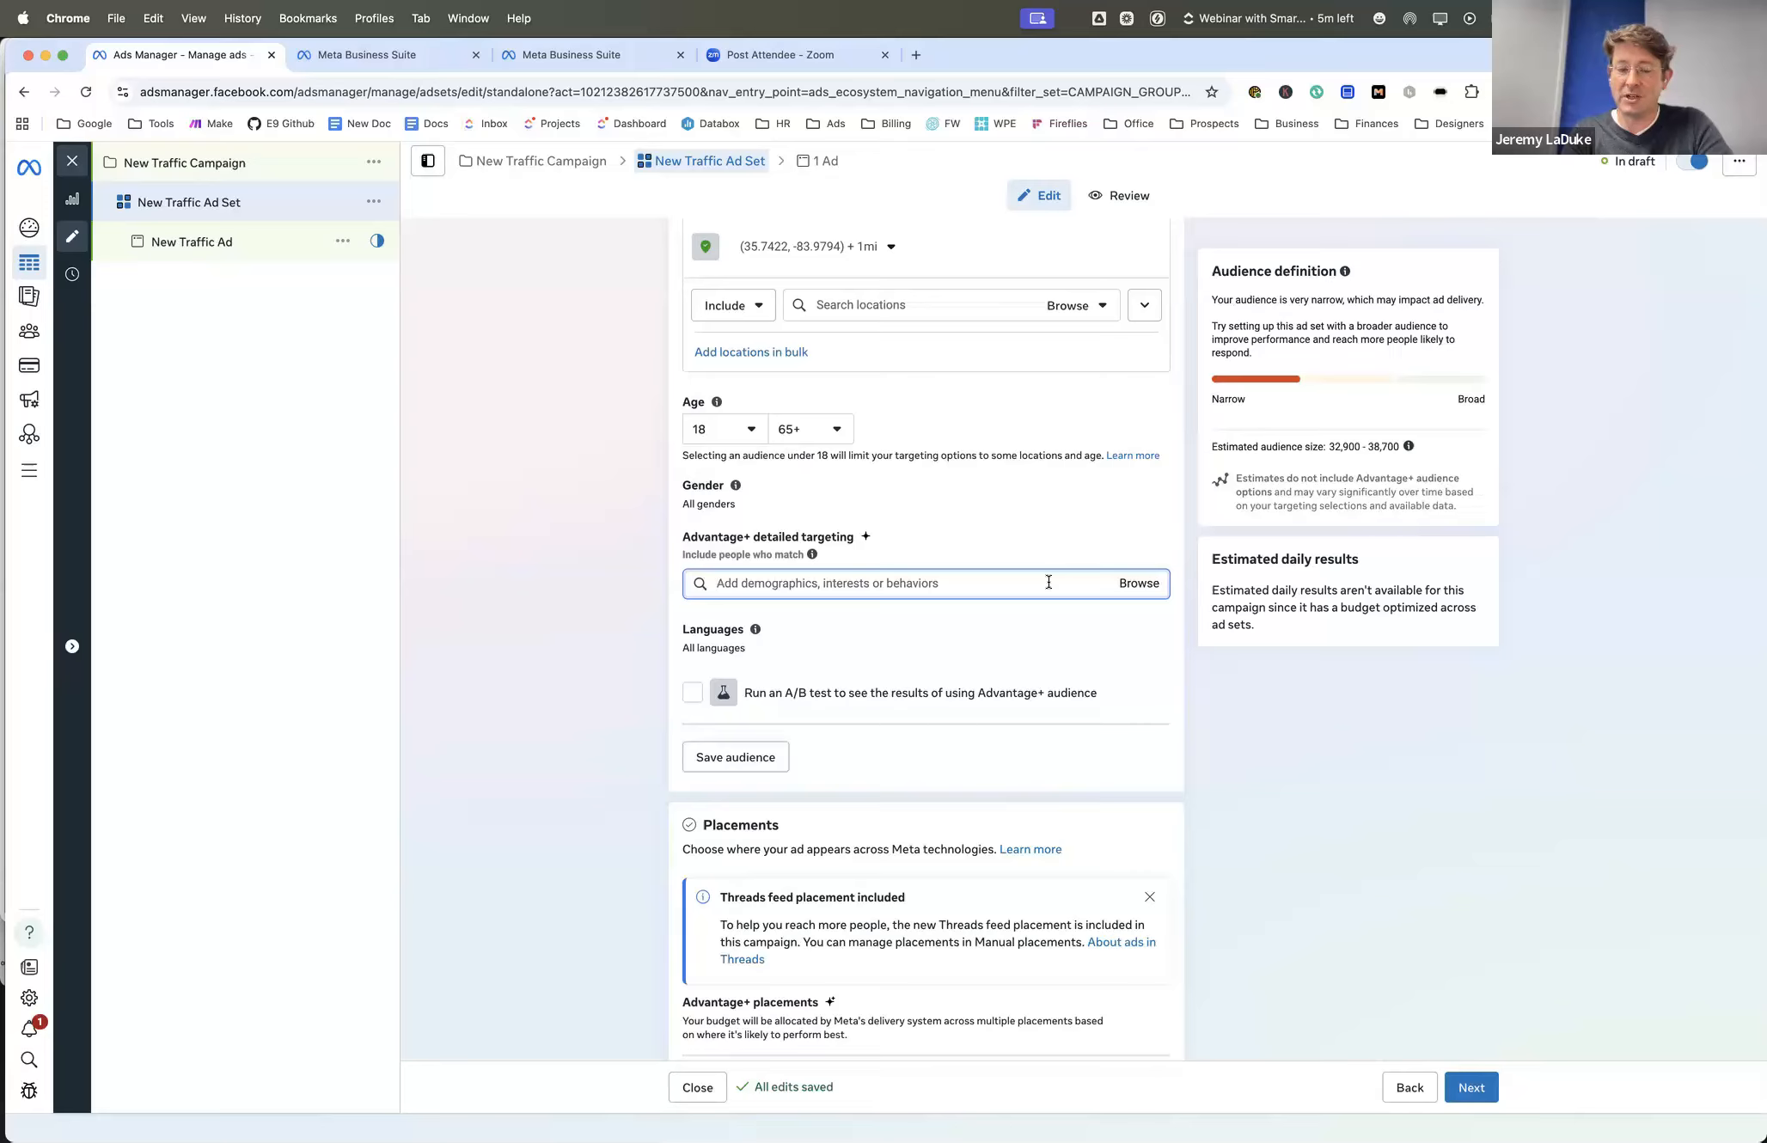
text(home)
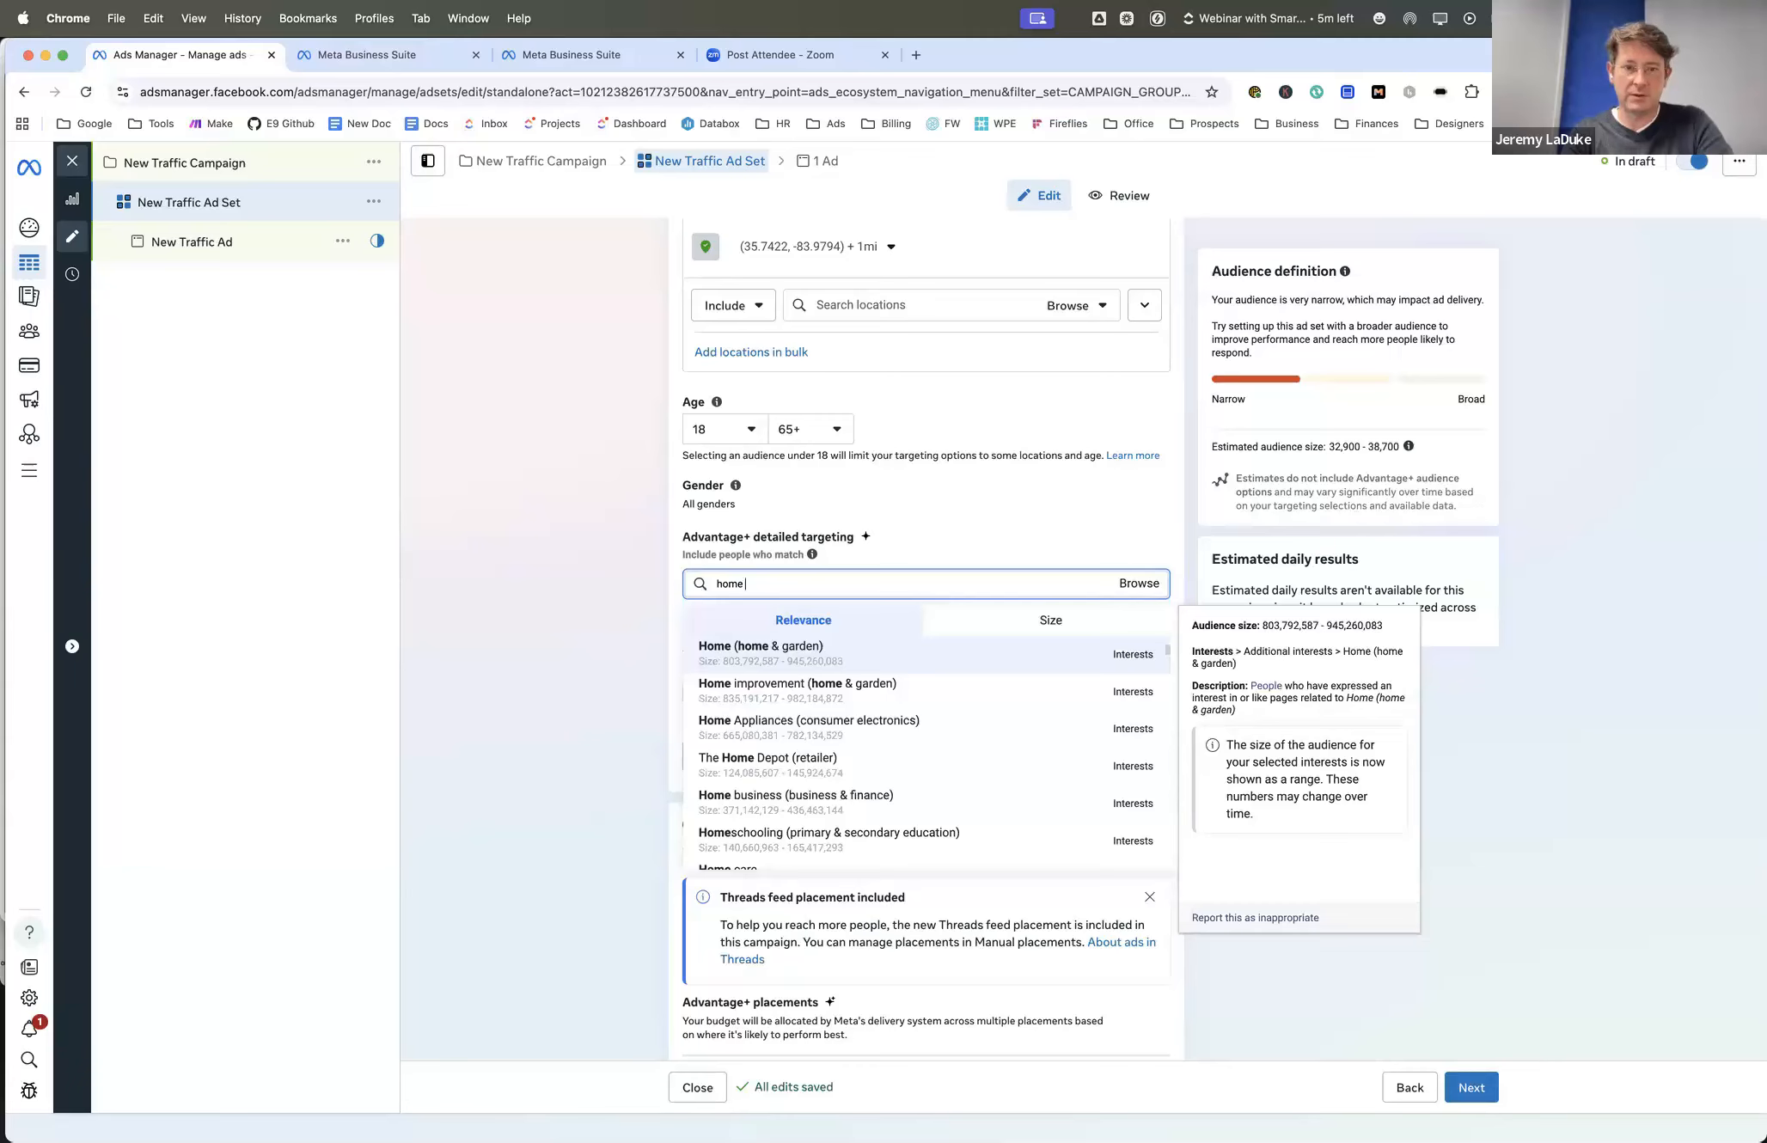
scroll(920, 679, down, 4)
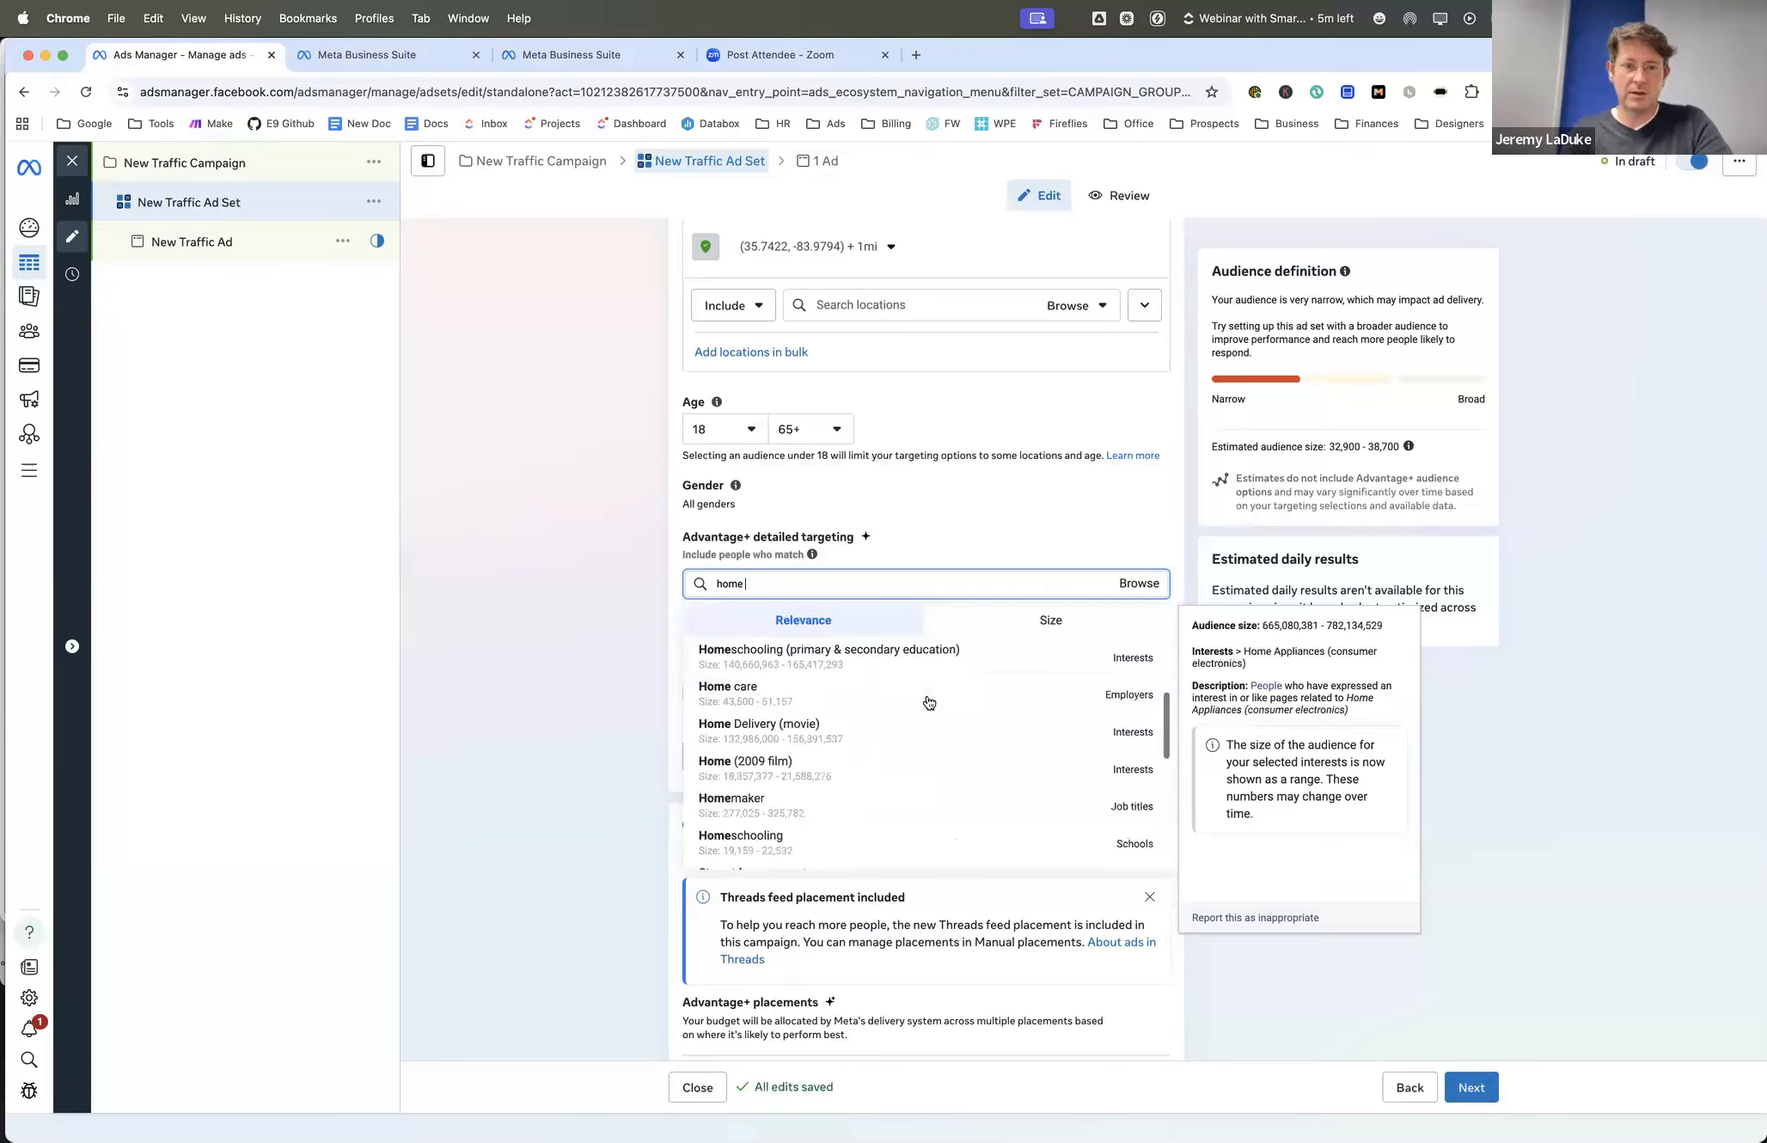
scroll(929, 702, down, 8)
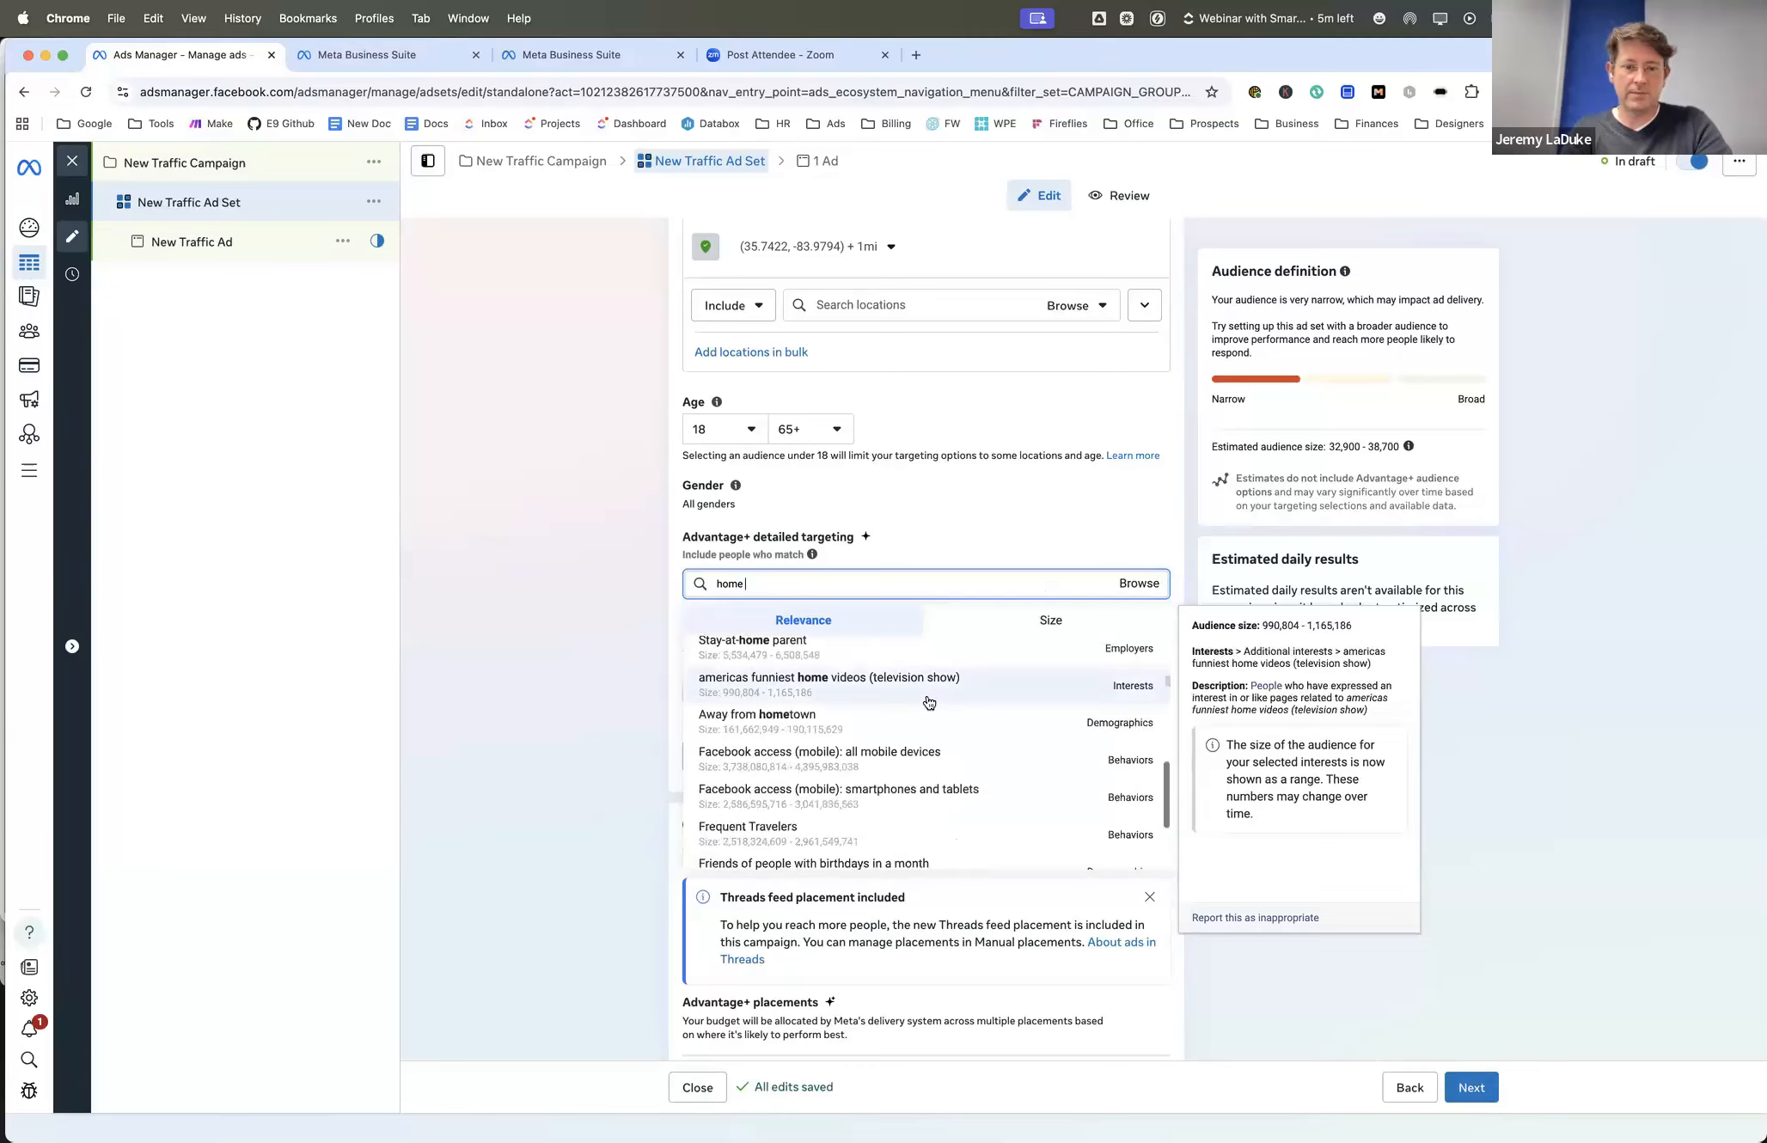
text(buy)
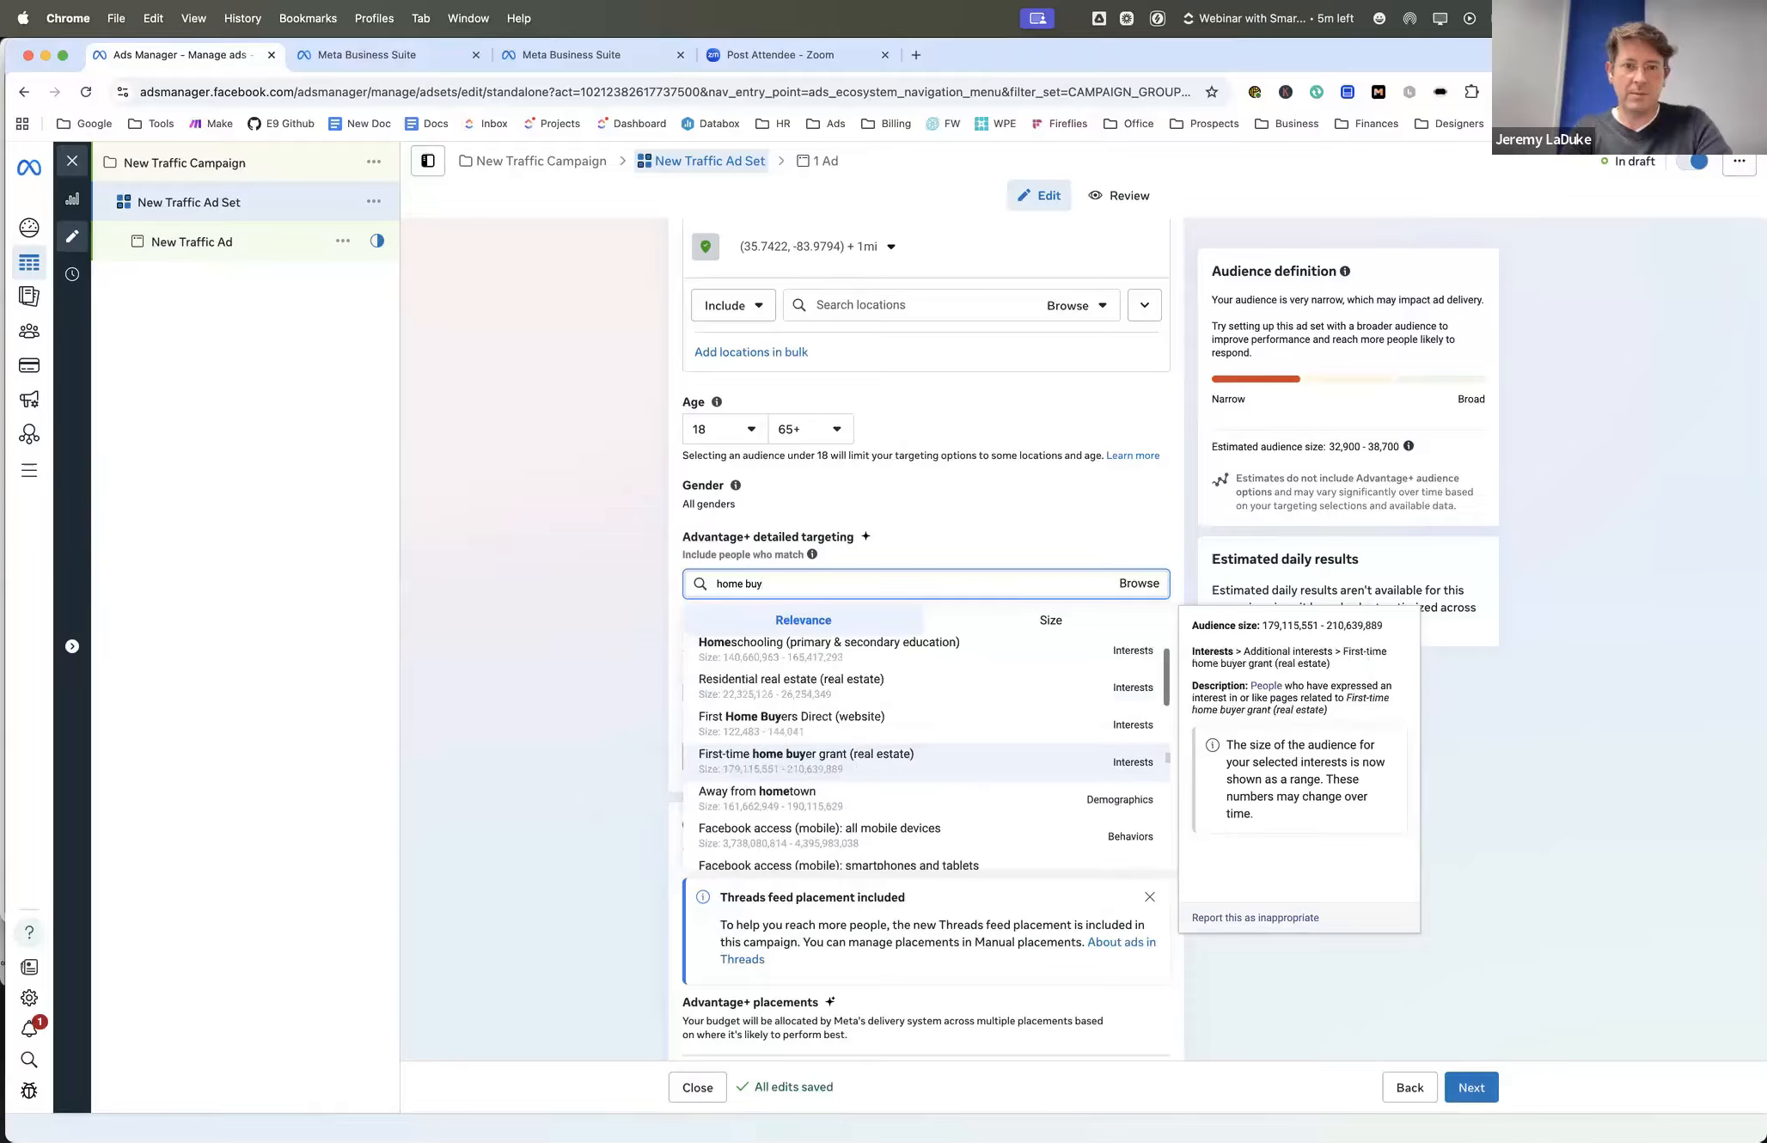
scroll(874, 705, up, 1)
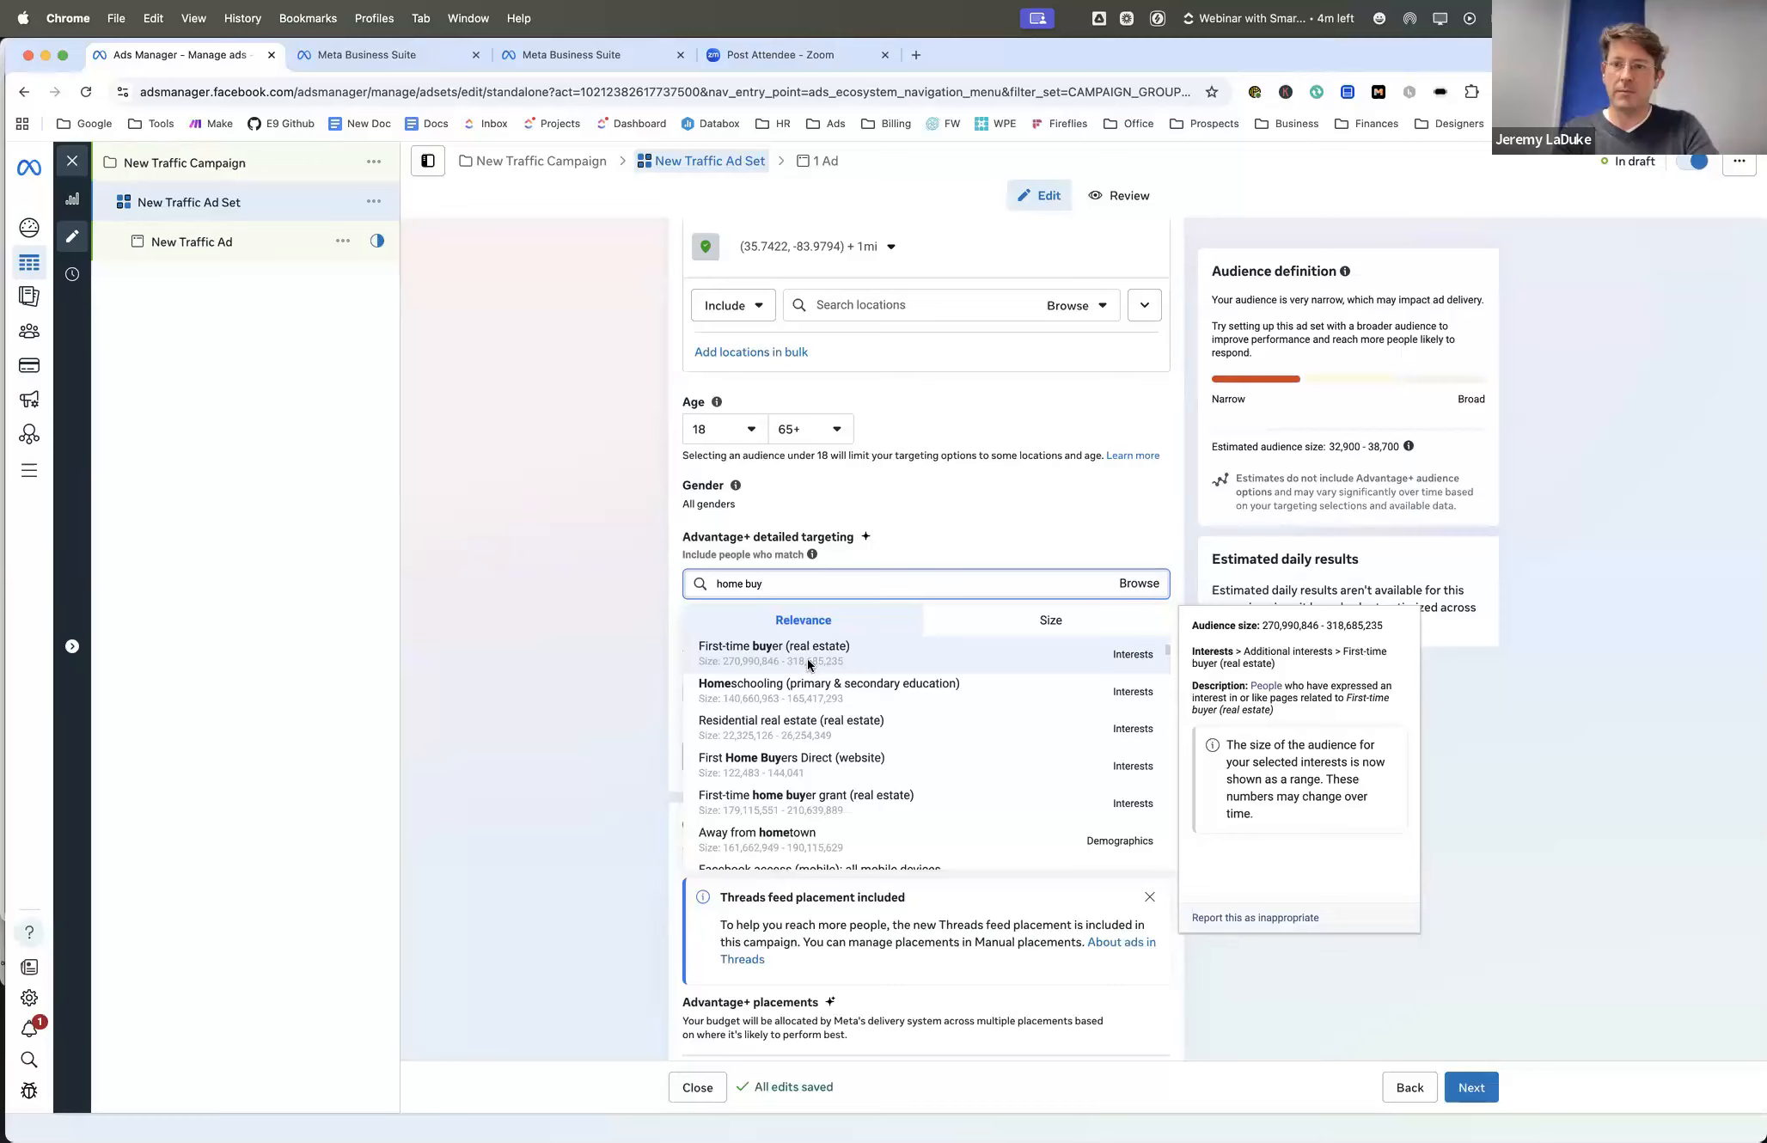
- Replace the detailed targeting search with "business ow", look through the suggestions, and close them without choosing one
key(super+a)
key(BackSpace)
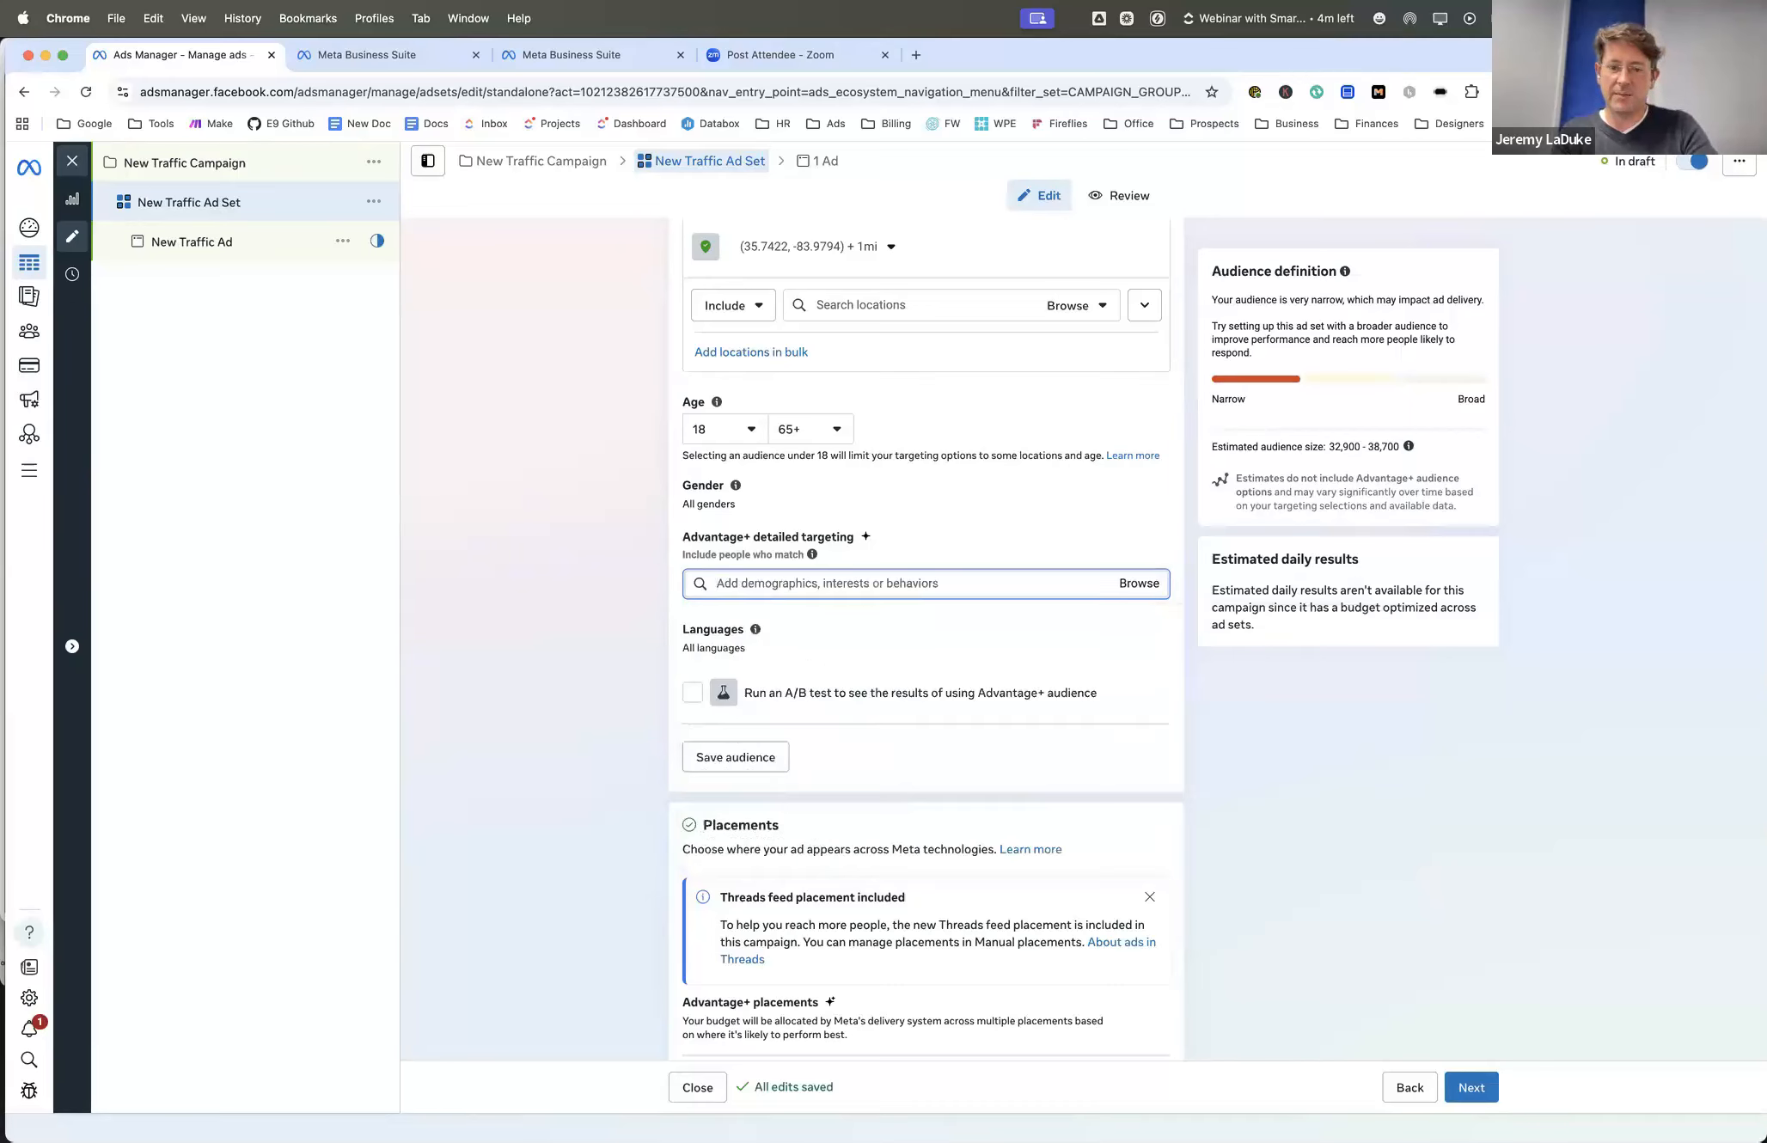
text(business)
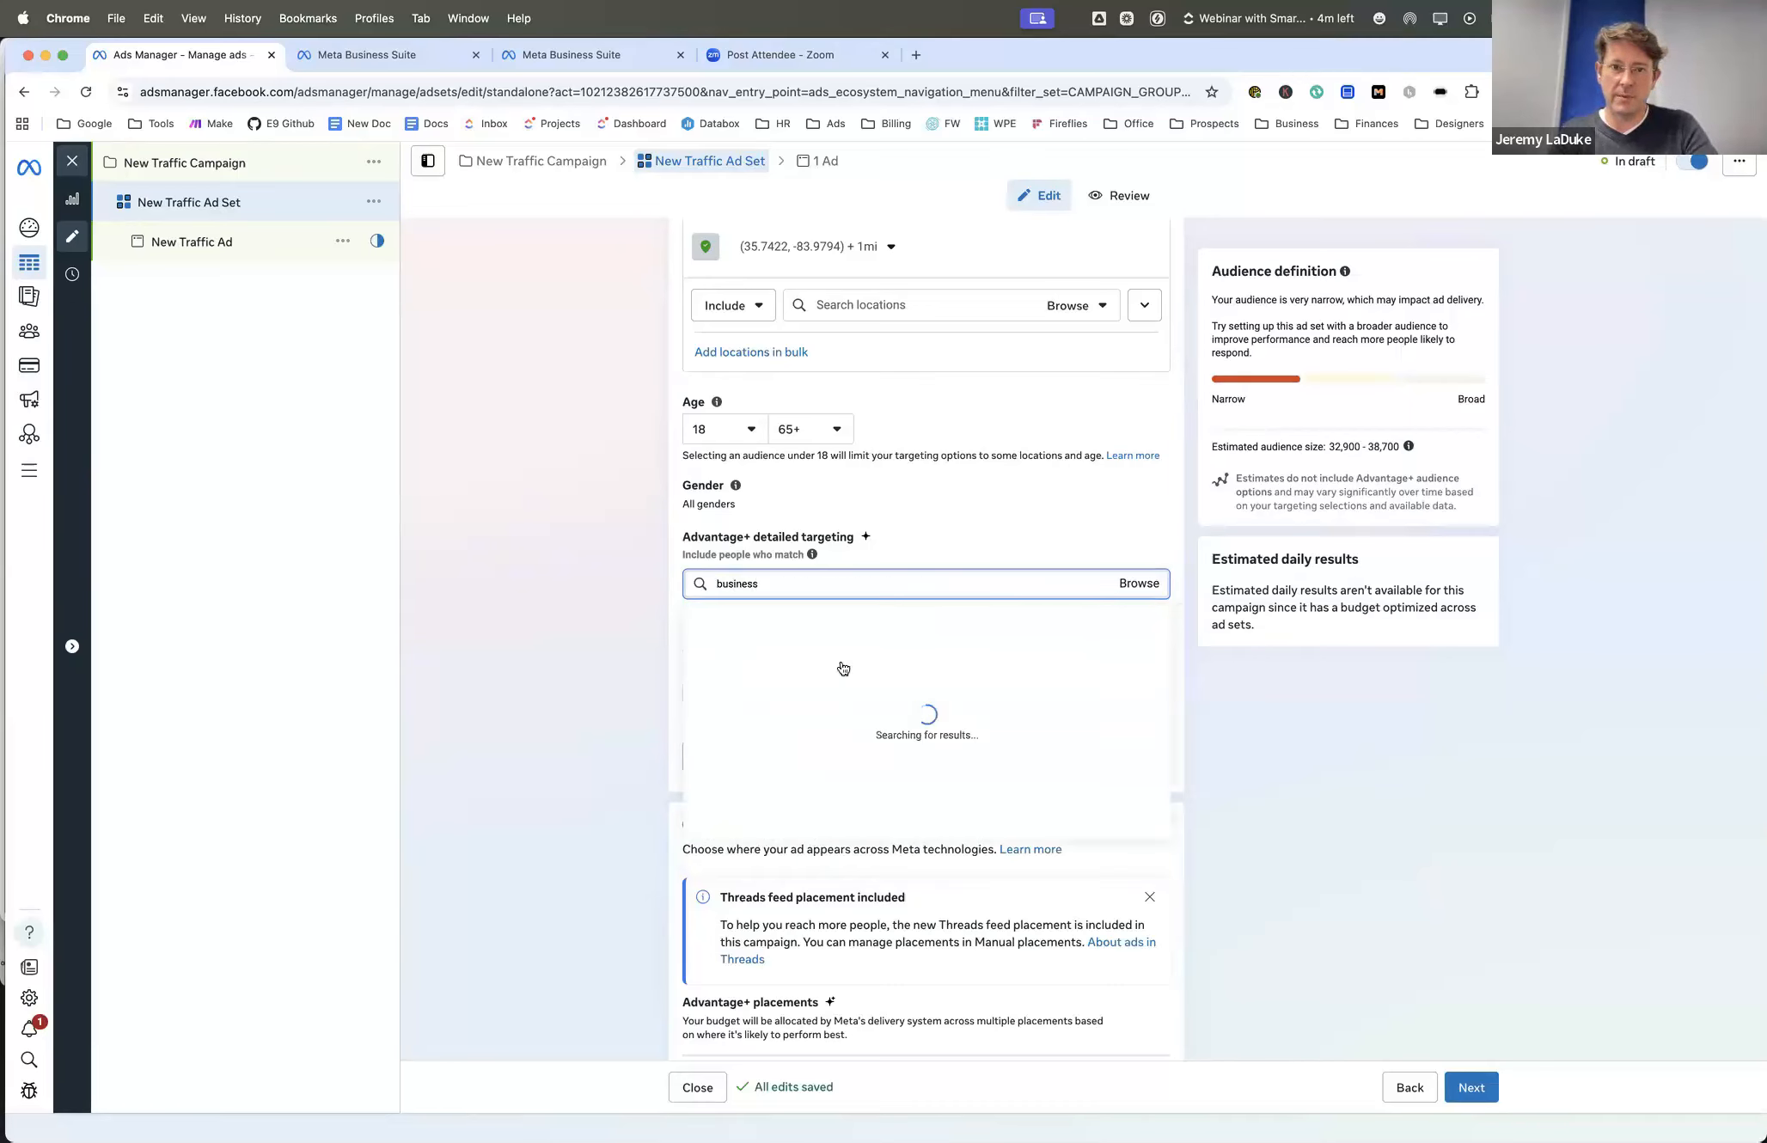
text( ow)
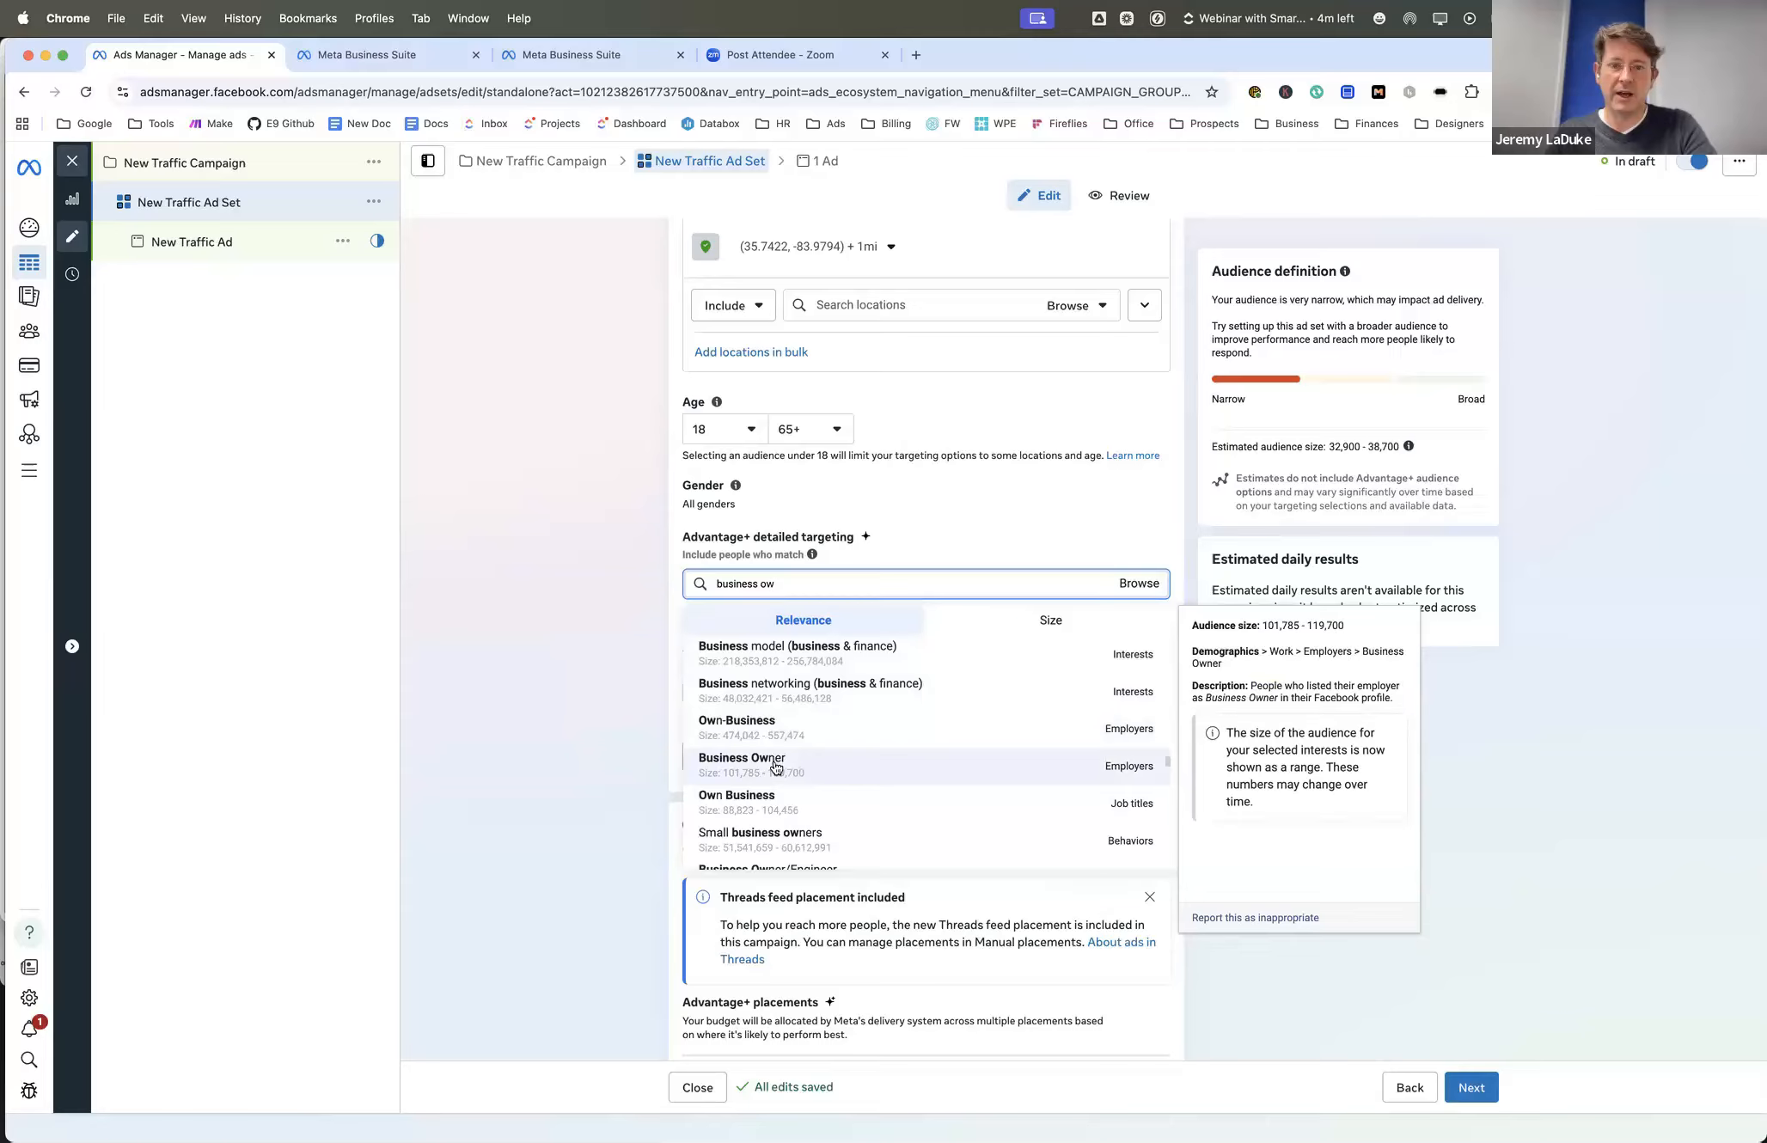
scroll(798, 793, down, 2)
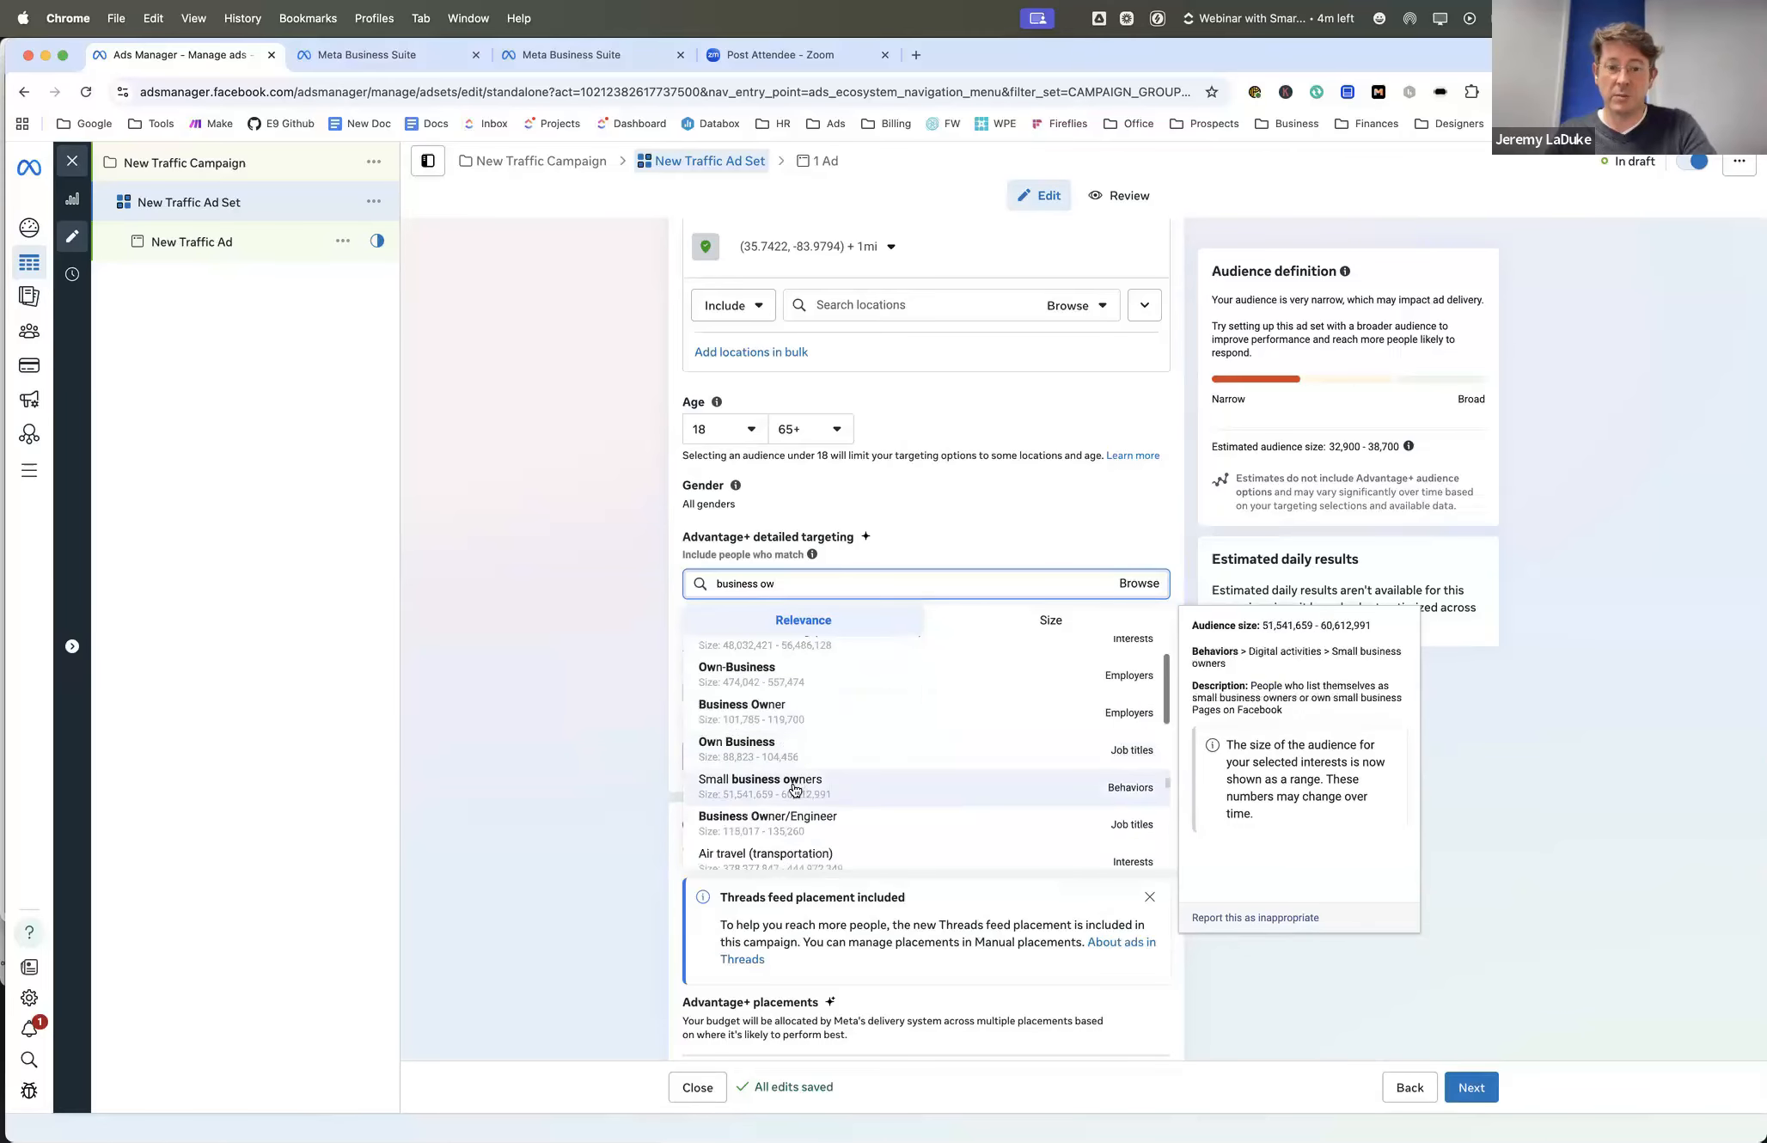
scroll(778, 765, up, 2)
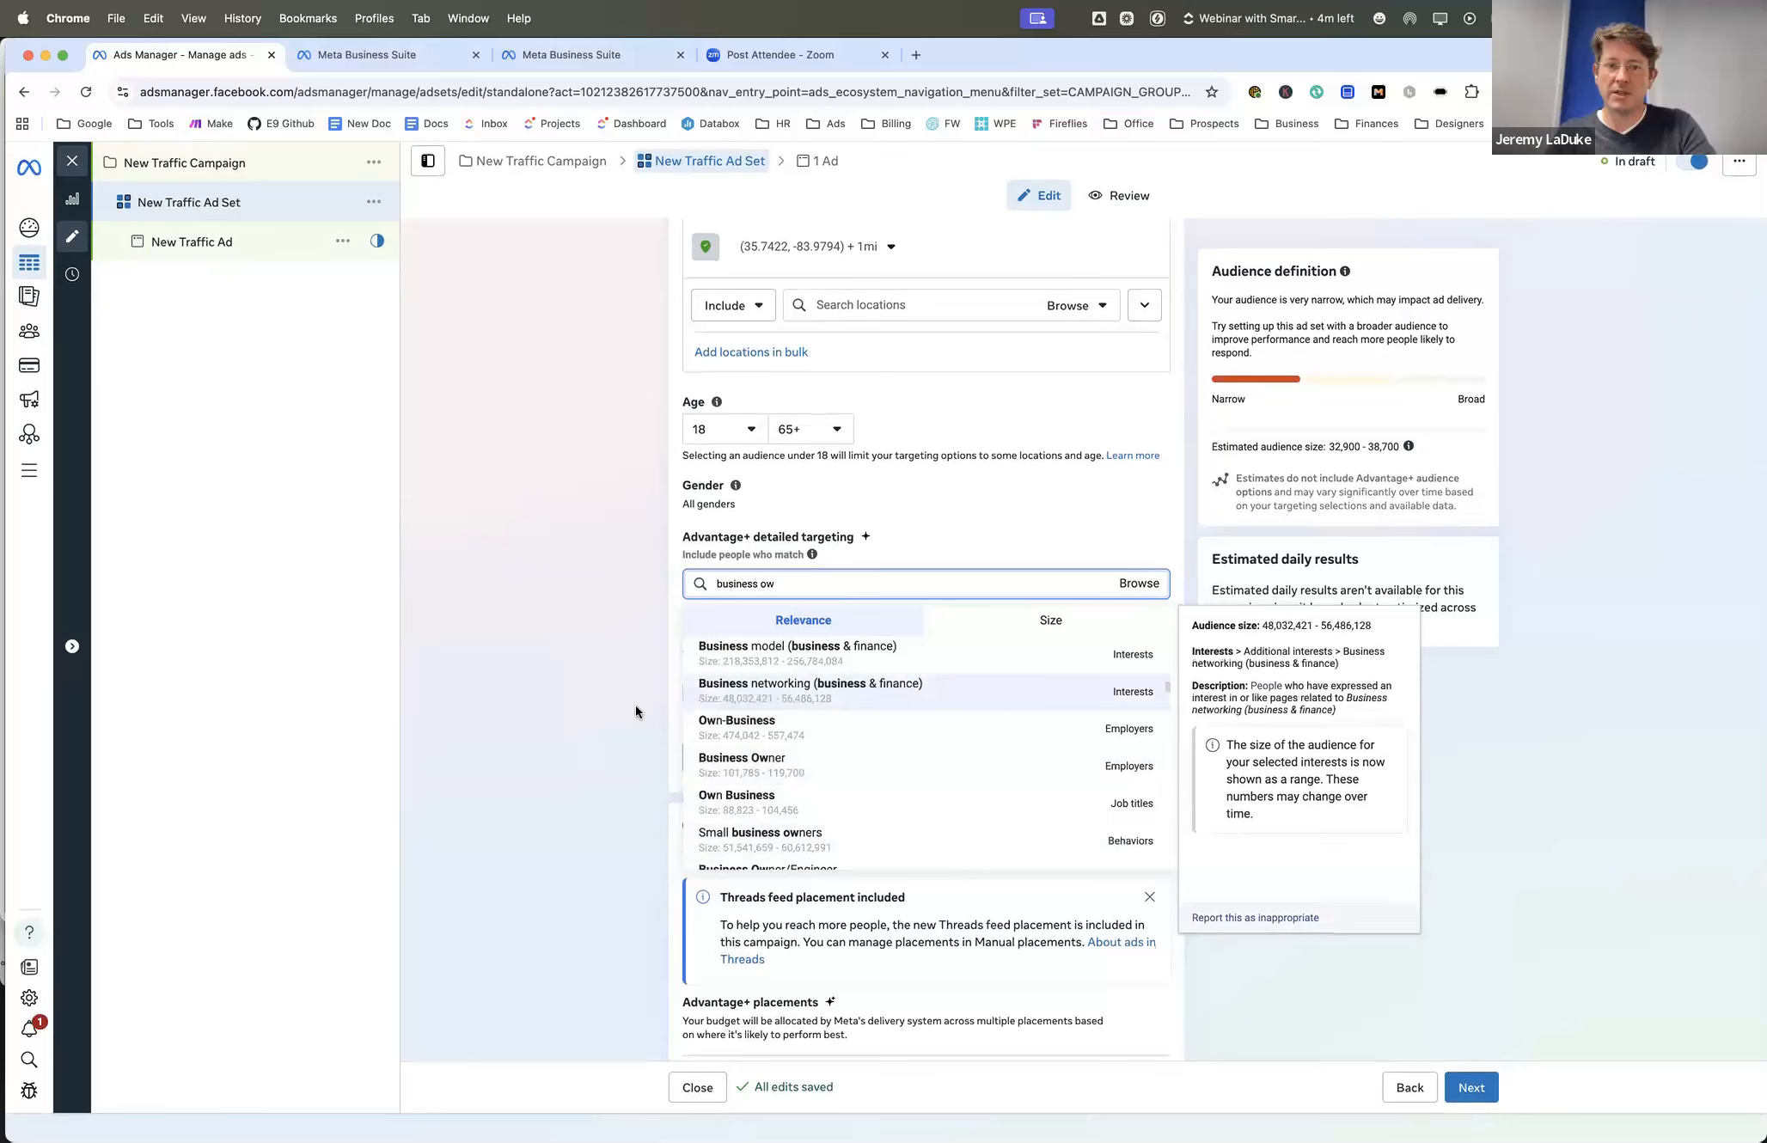
click(615, 660)
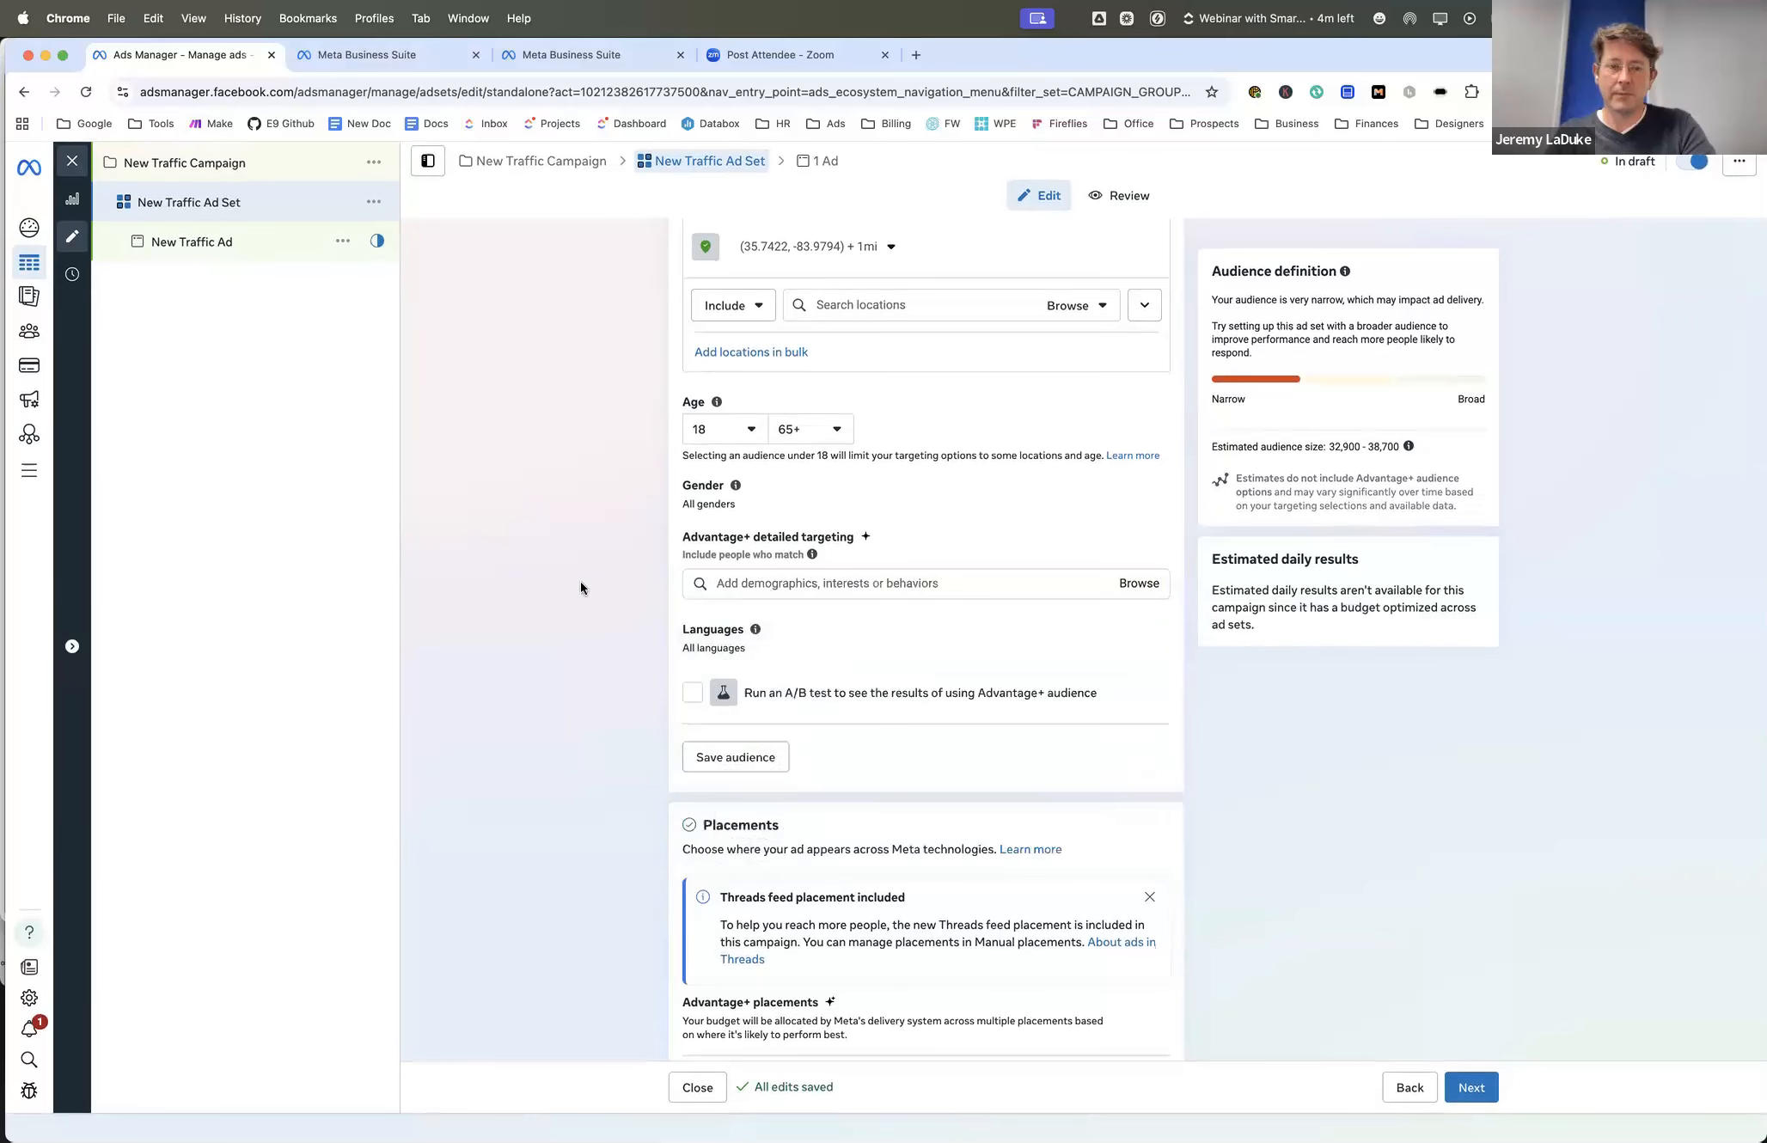
- Review the original audience's location, age, gender, detailed targeting and language settings
scroll(581, 585, down, 1)
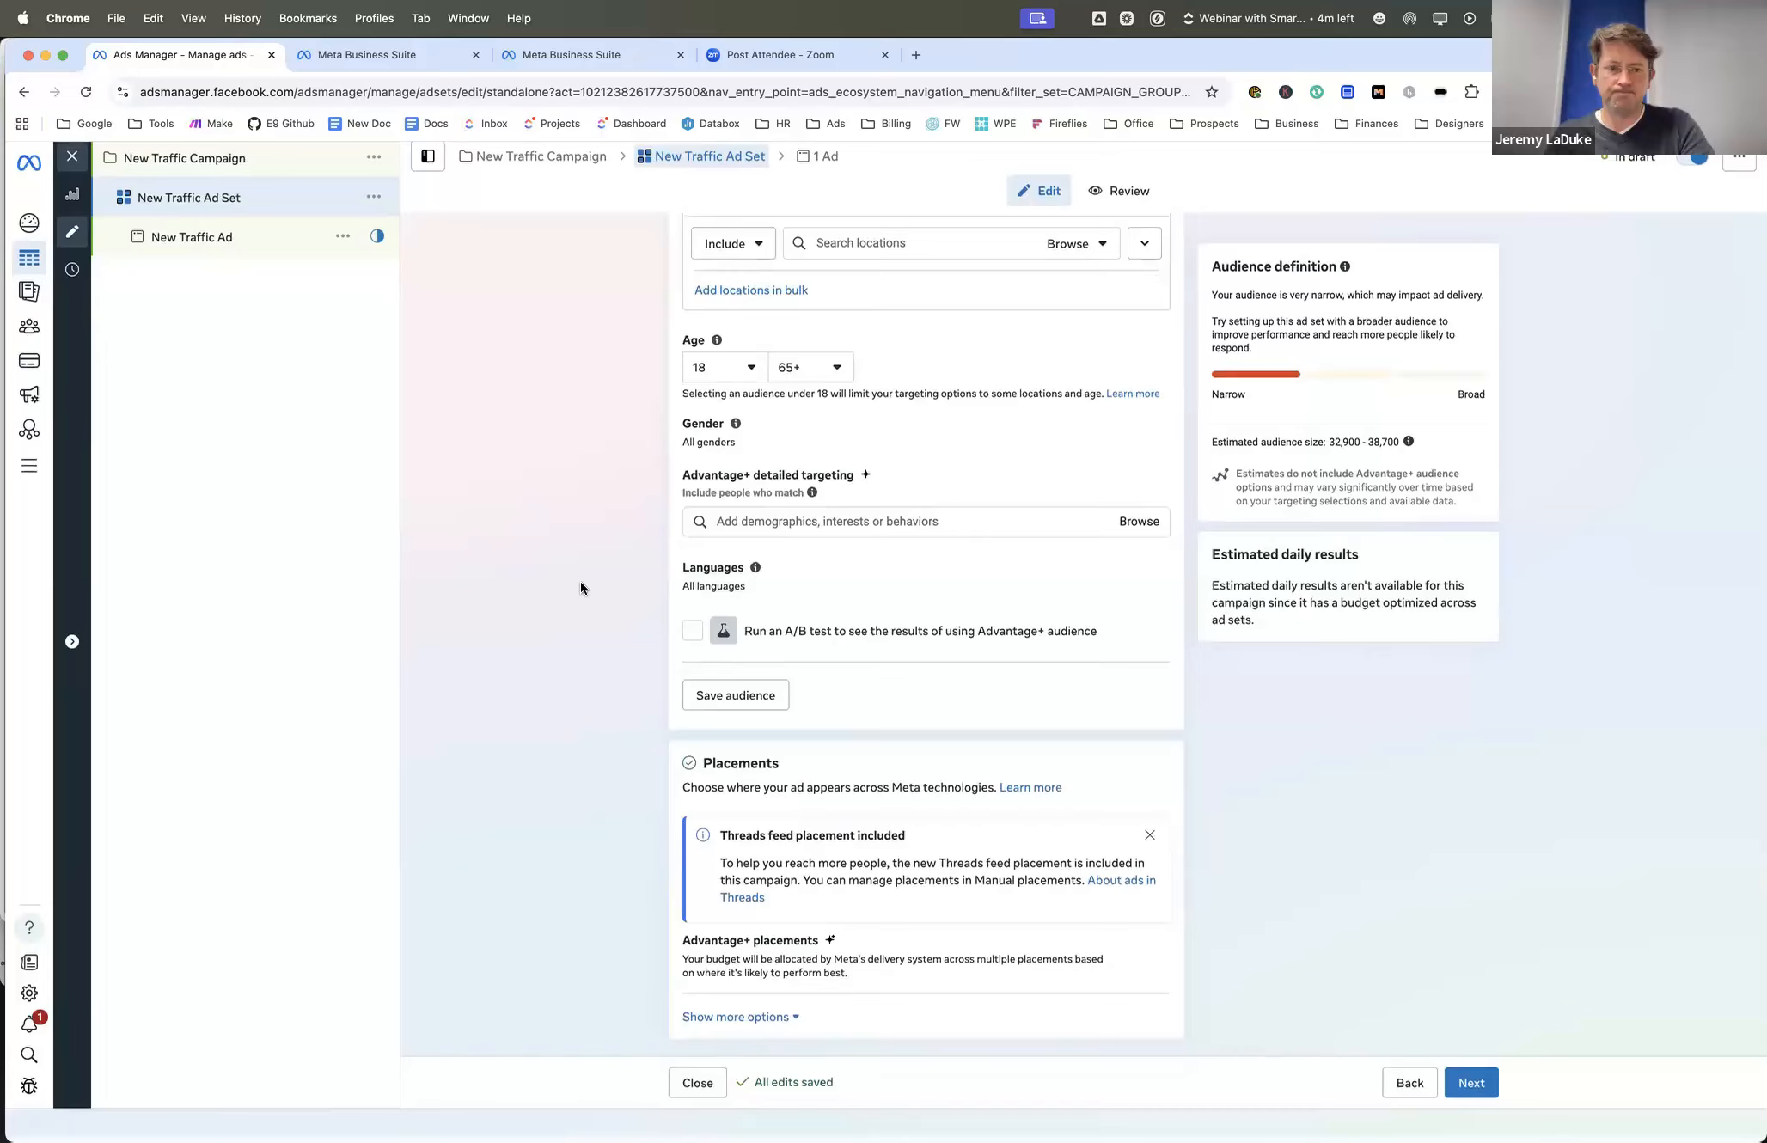
scroll(580, 581, up, 2)
scroll(581, 588, up, 1)
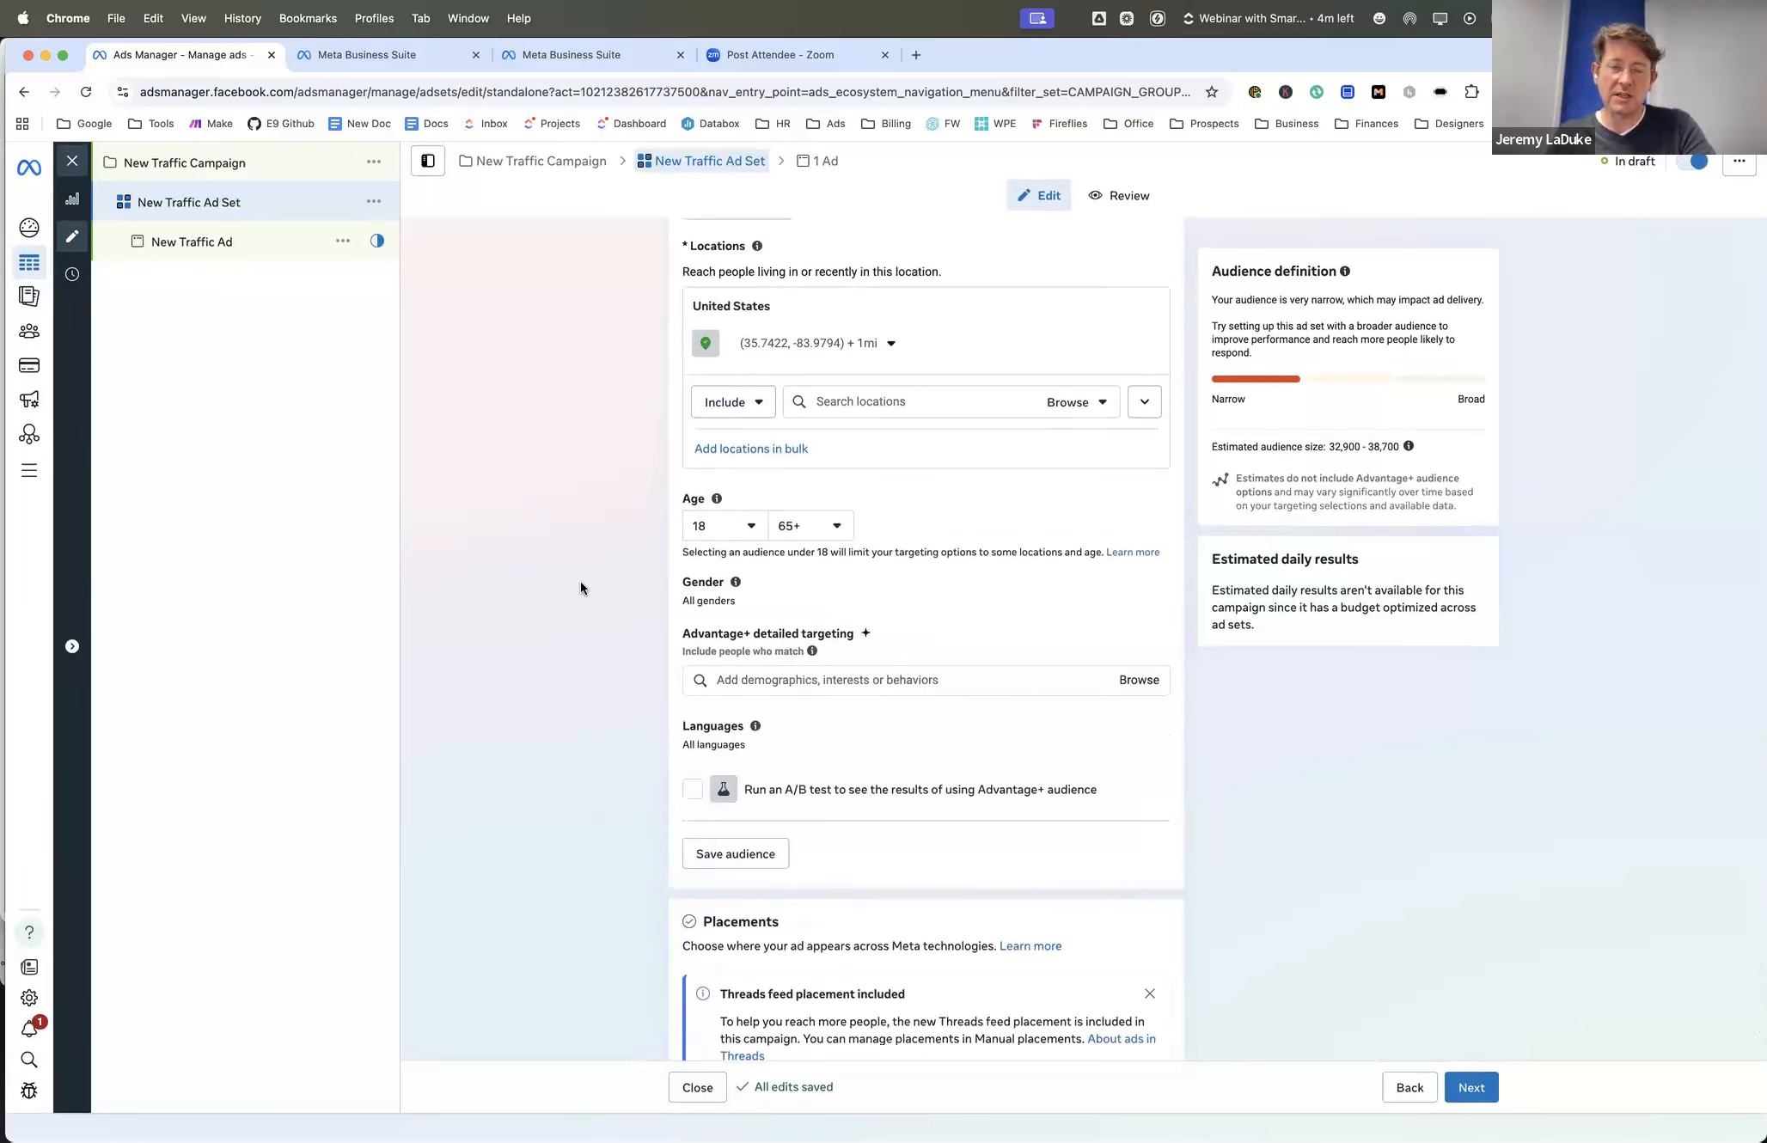
scroll(580, 583, down, 1)
scroll(580, 583, up, 2)
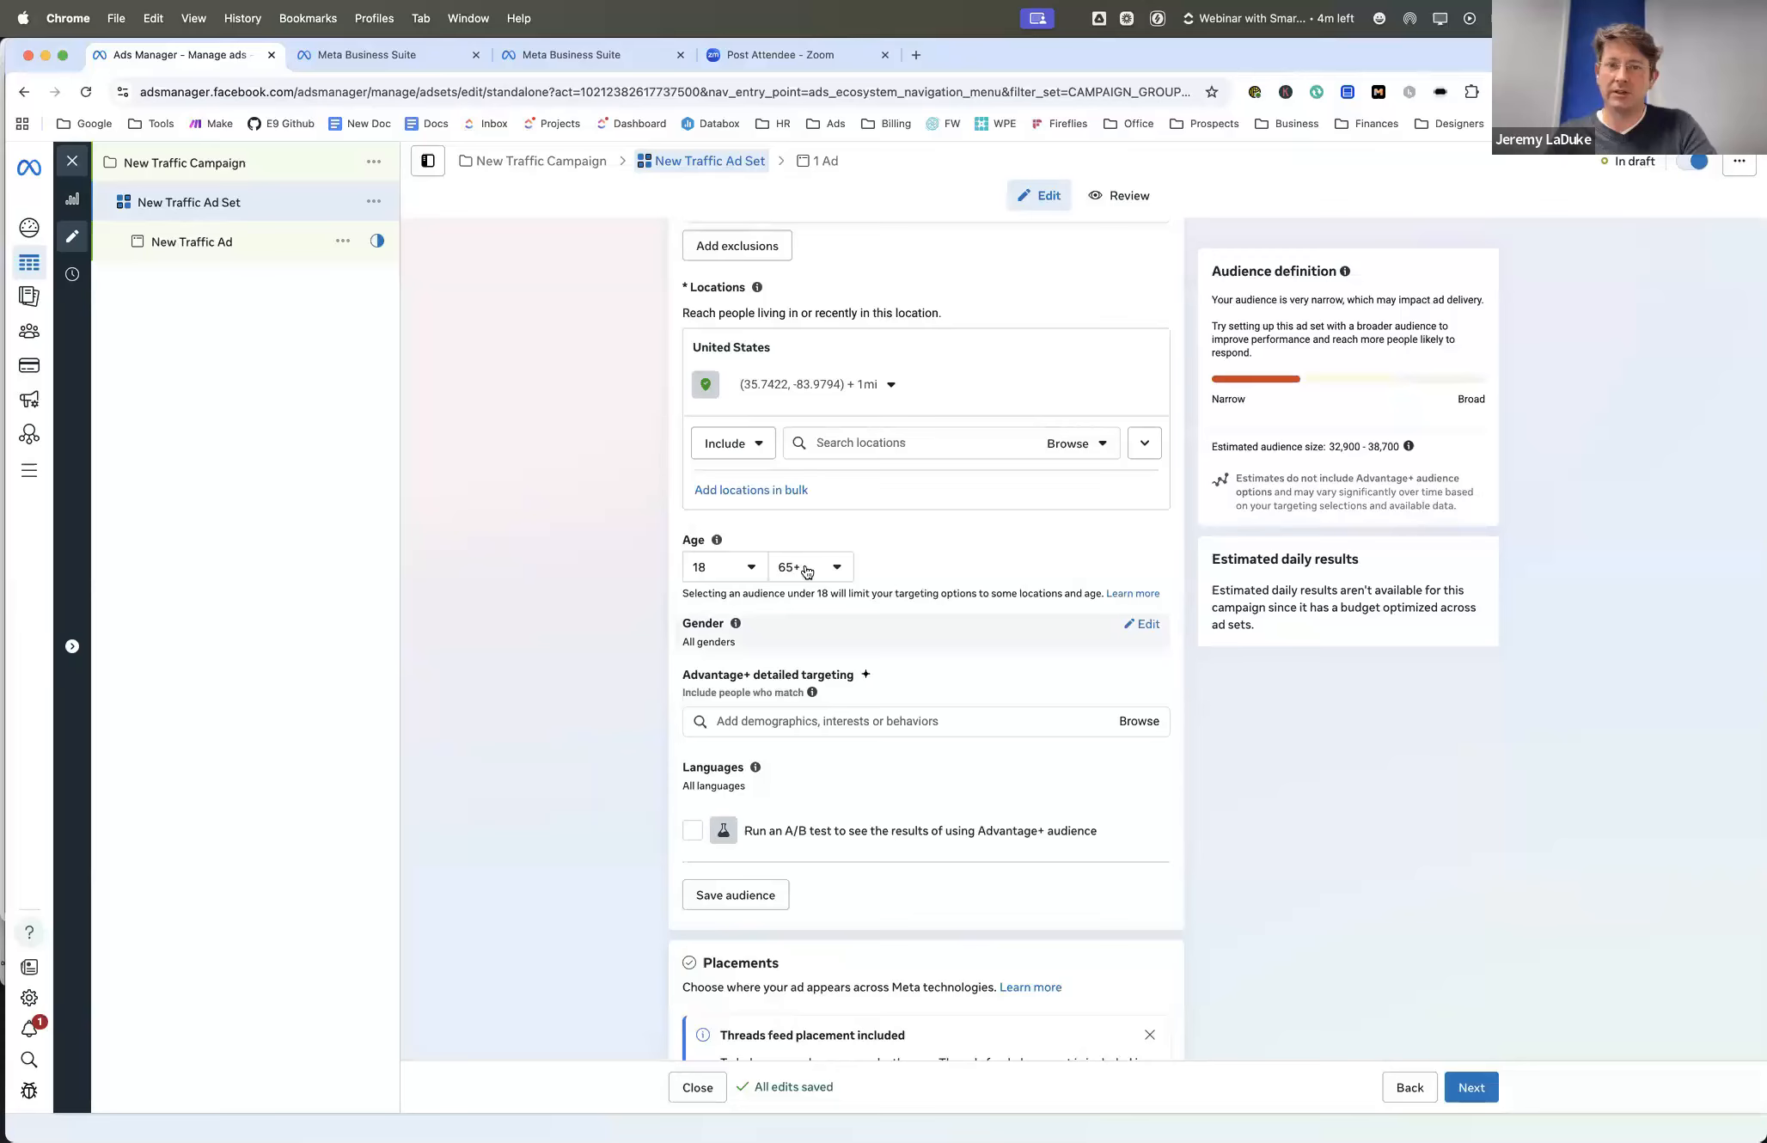
scroll(804, 563, up, 1)
scroll(805, 563, up, 1)
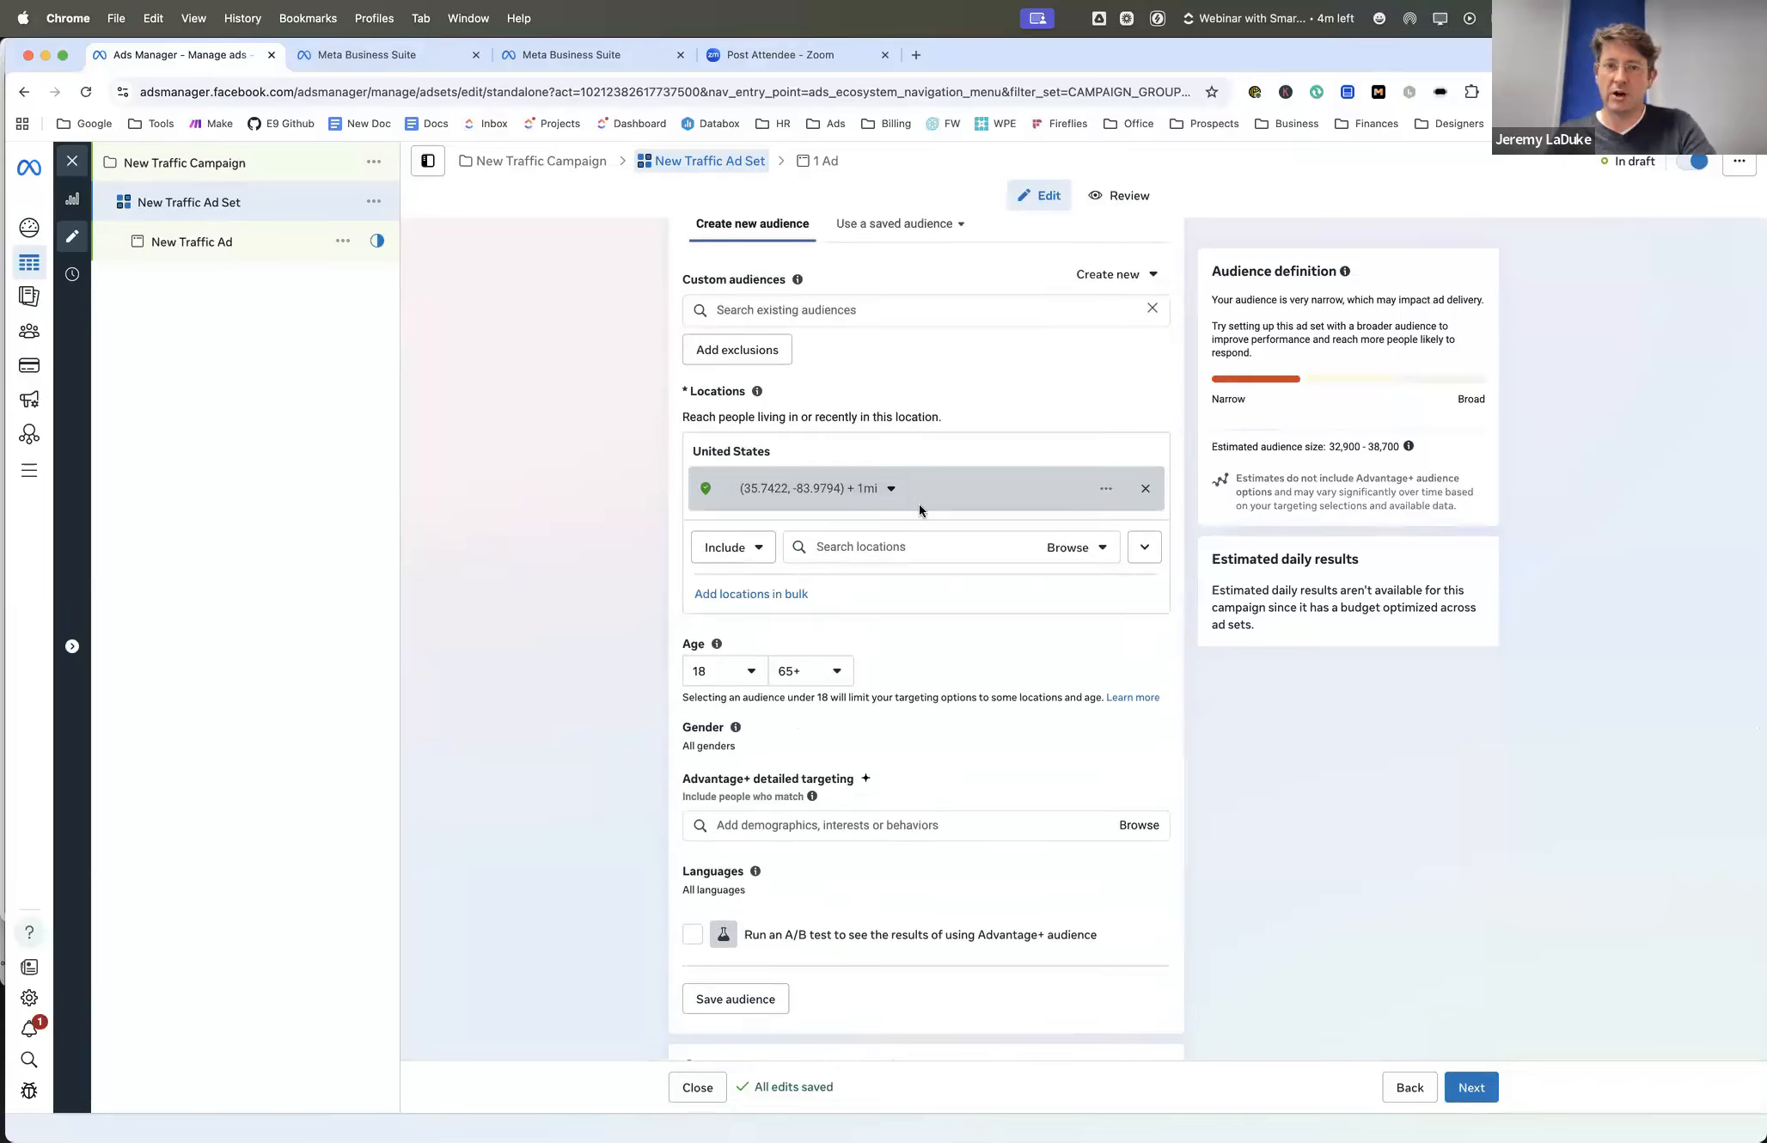
- Show more options for the ad set's placements and dismiss the Threads feed placement notice
scroll(630, 440, down, 5)
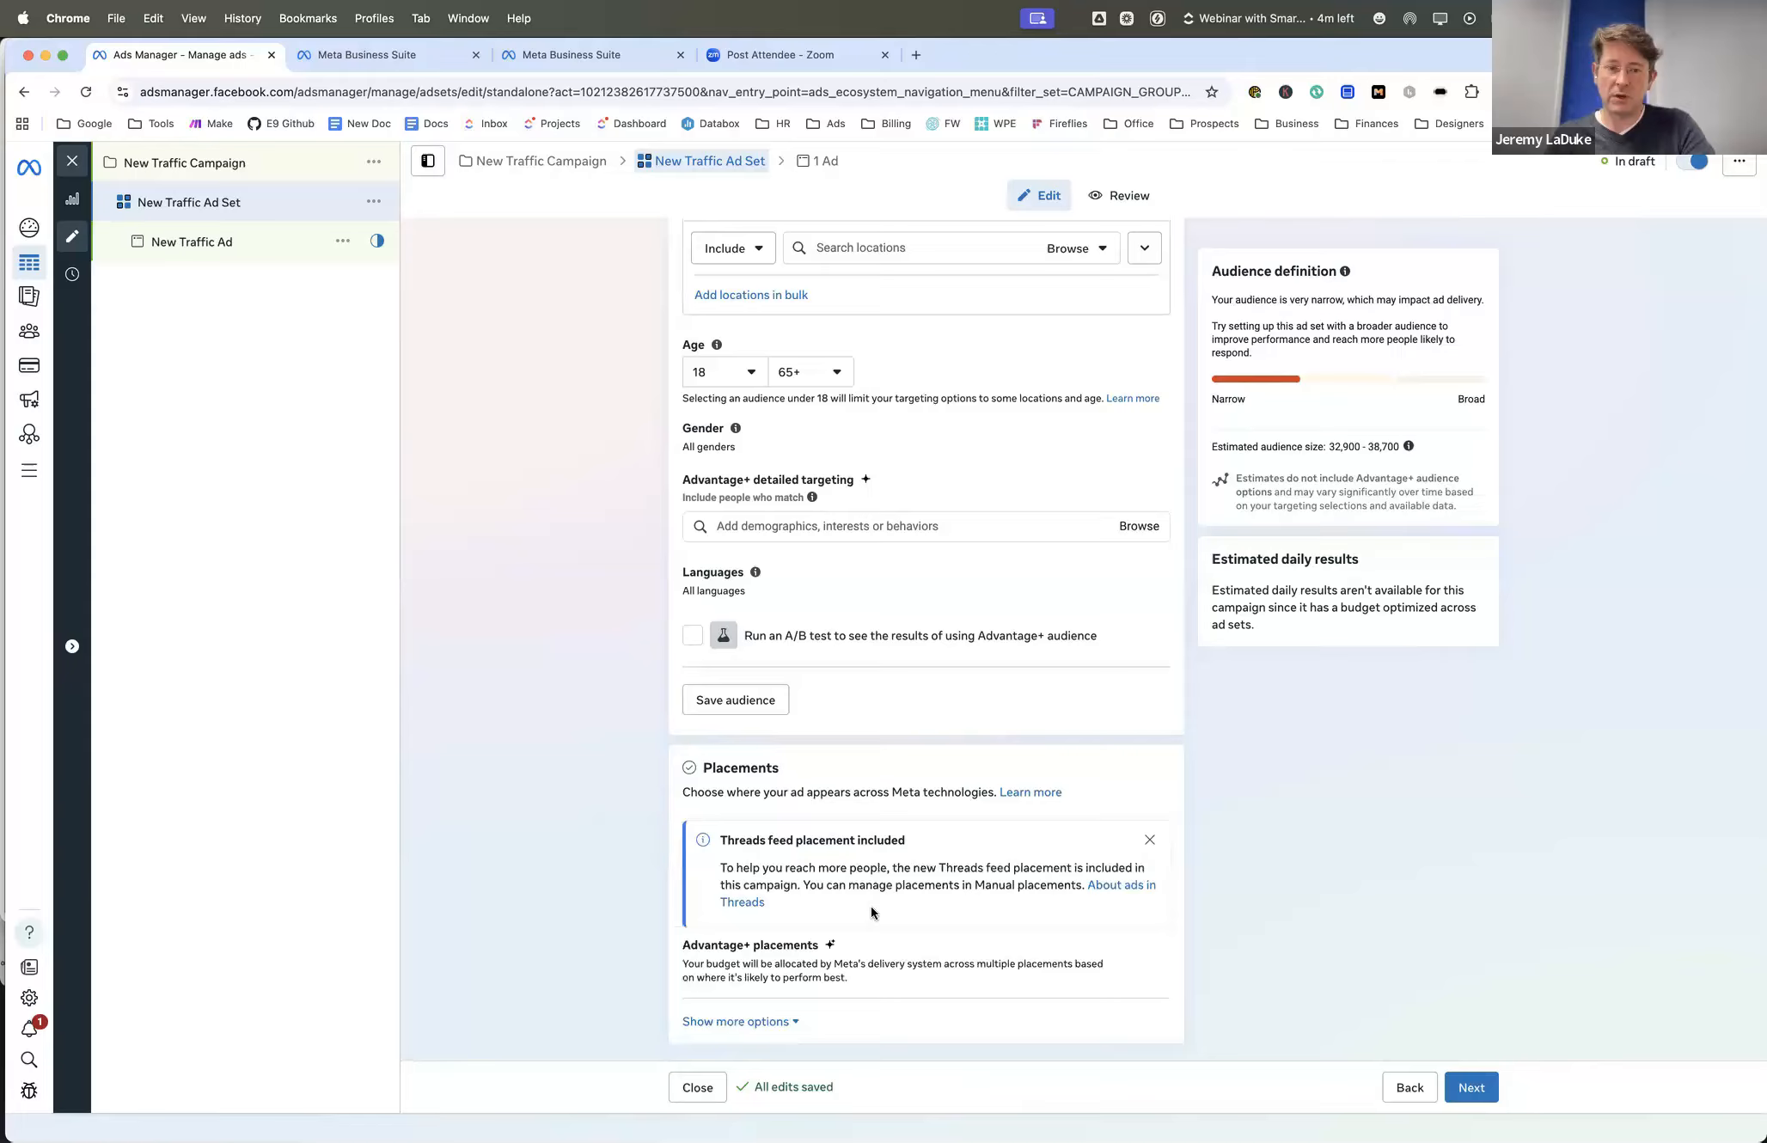
click(739, 1022)
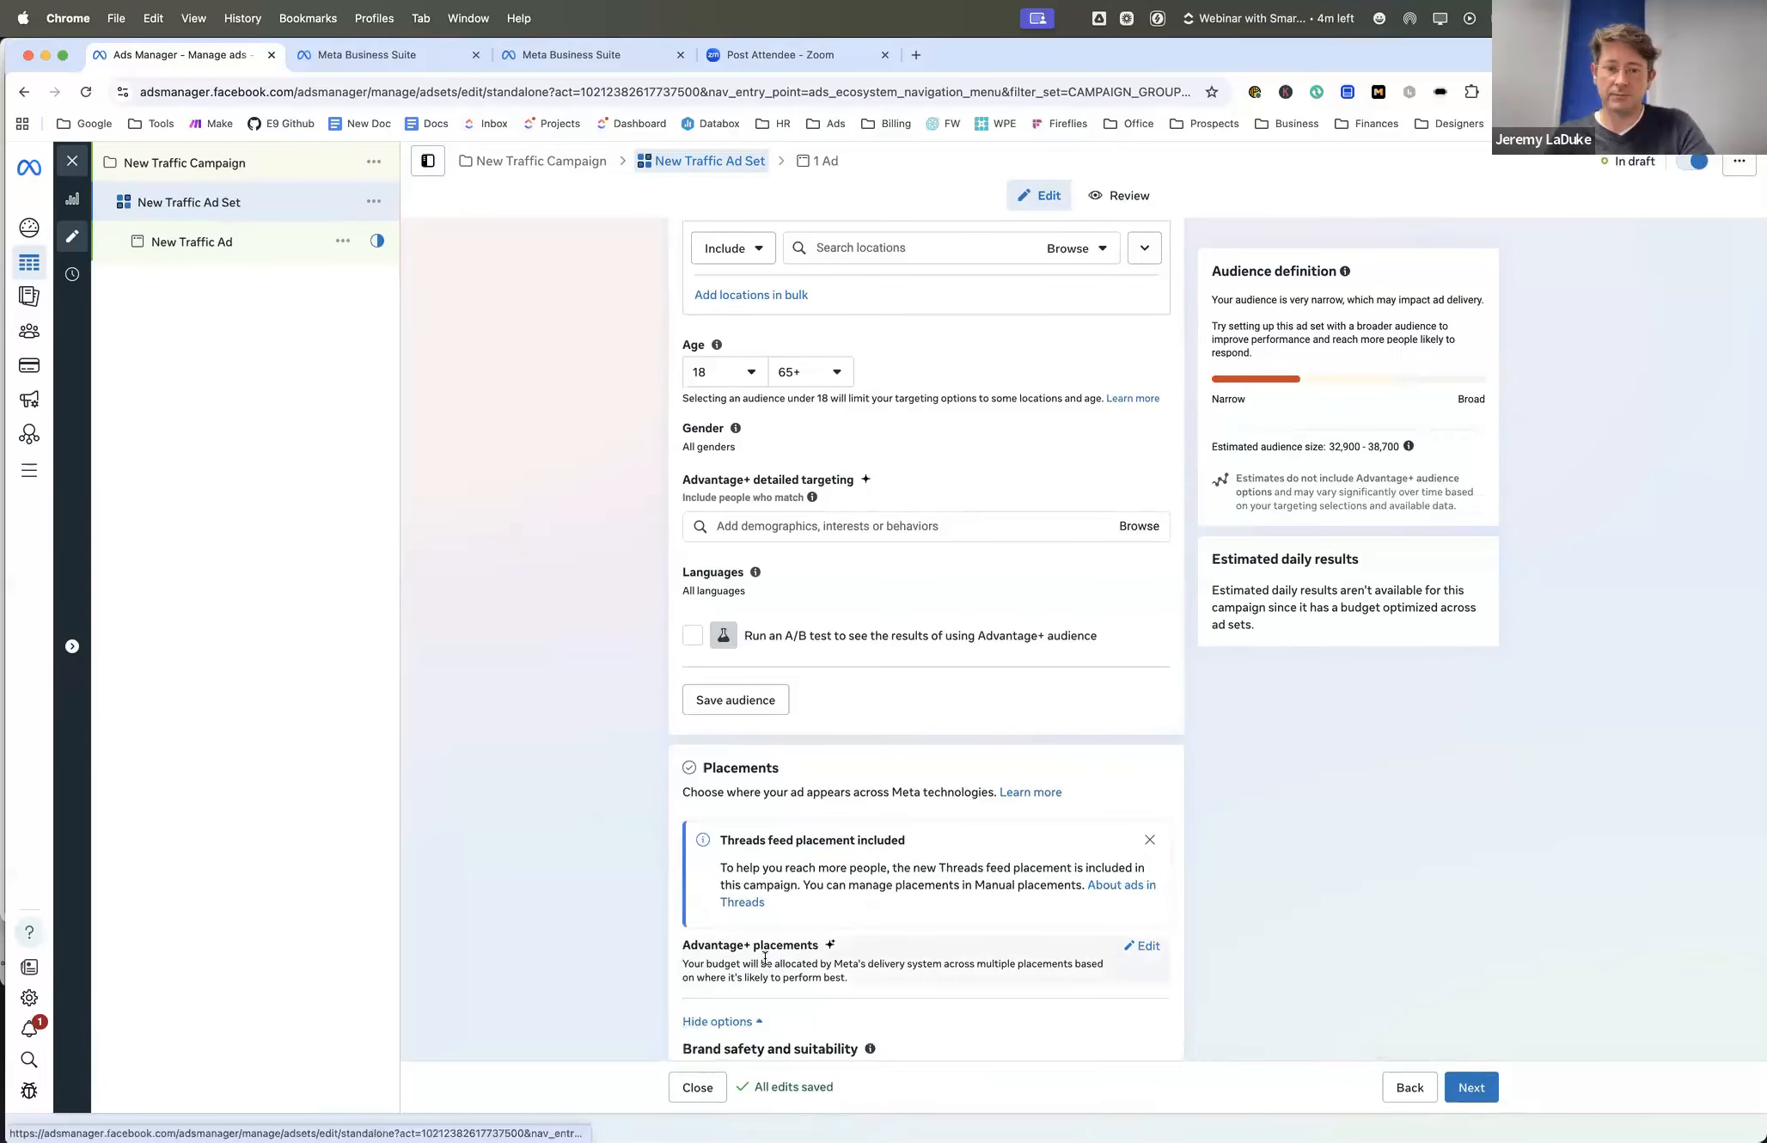
scroll(764, 971, down, 5)
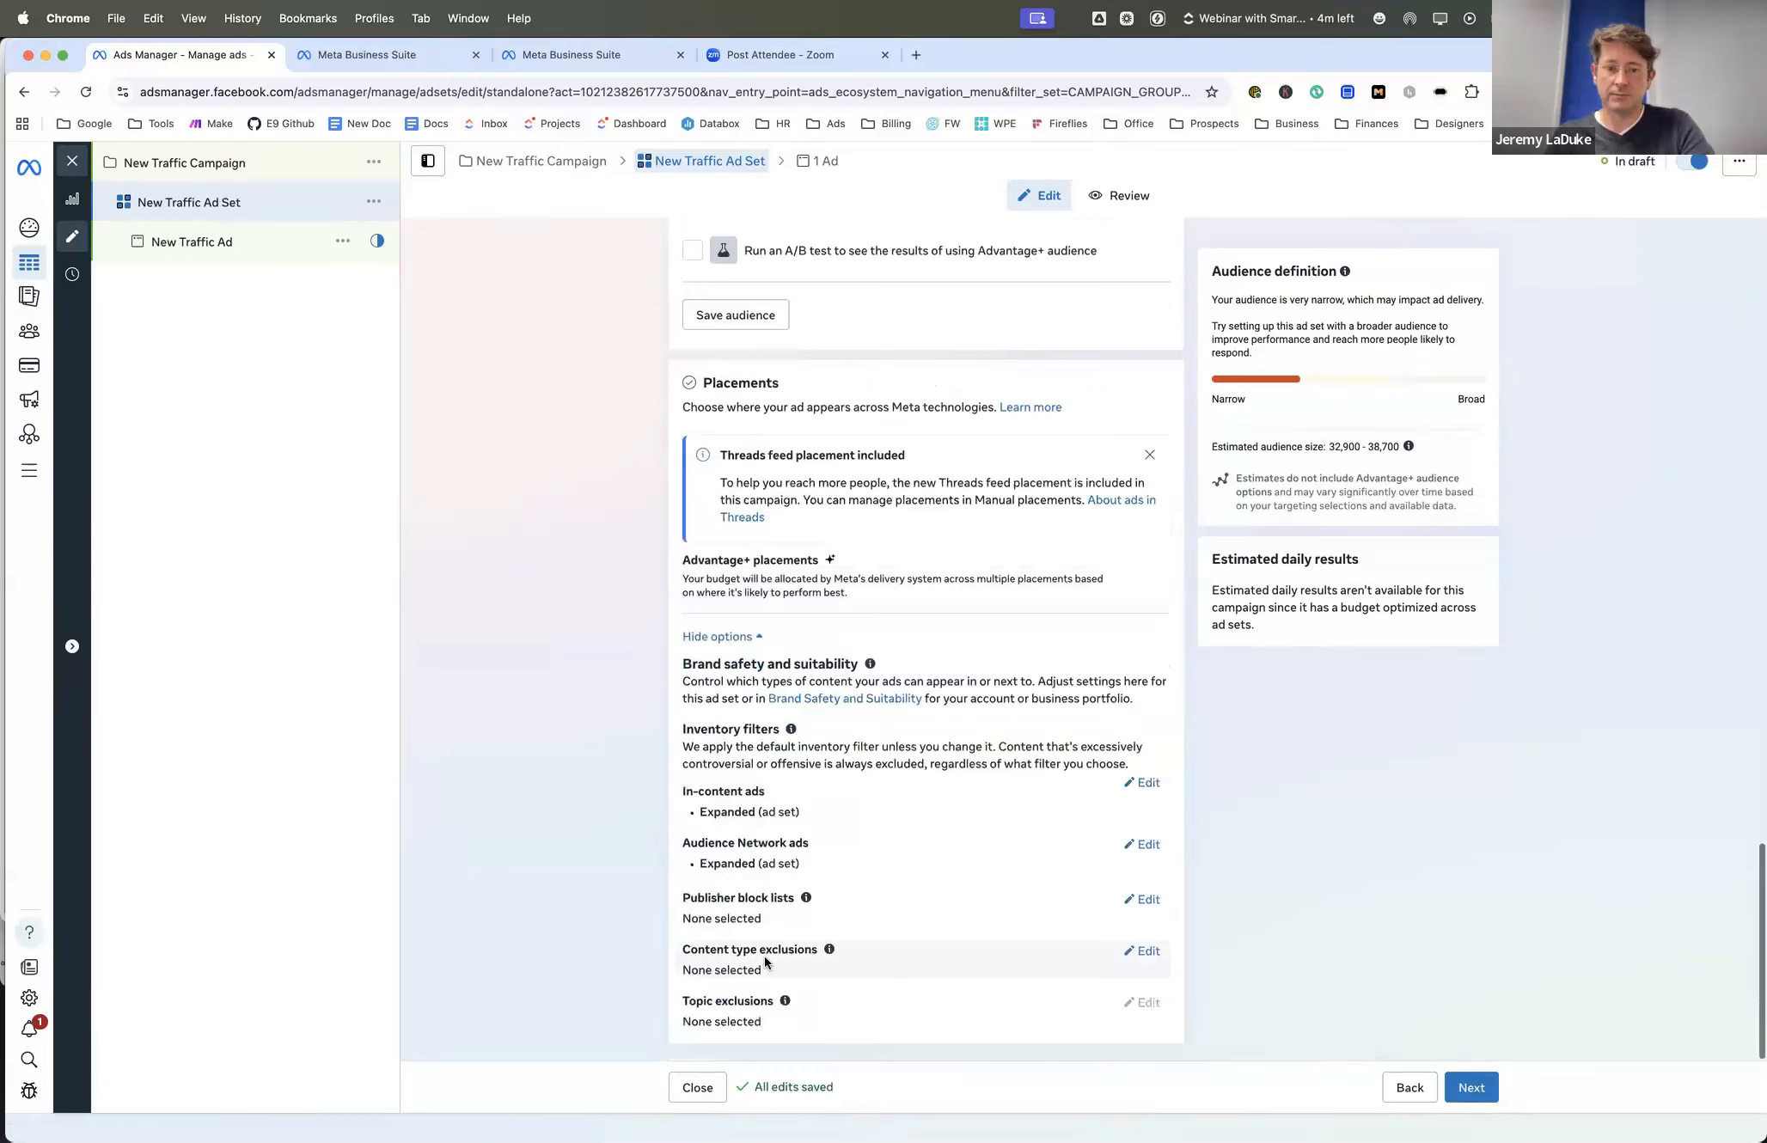
click(1149, 456)
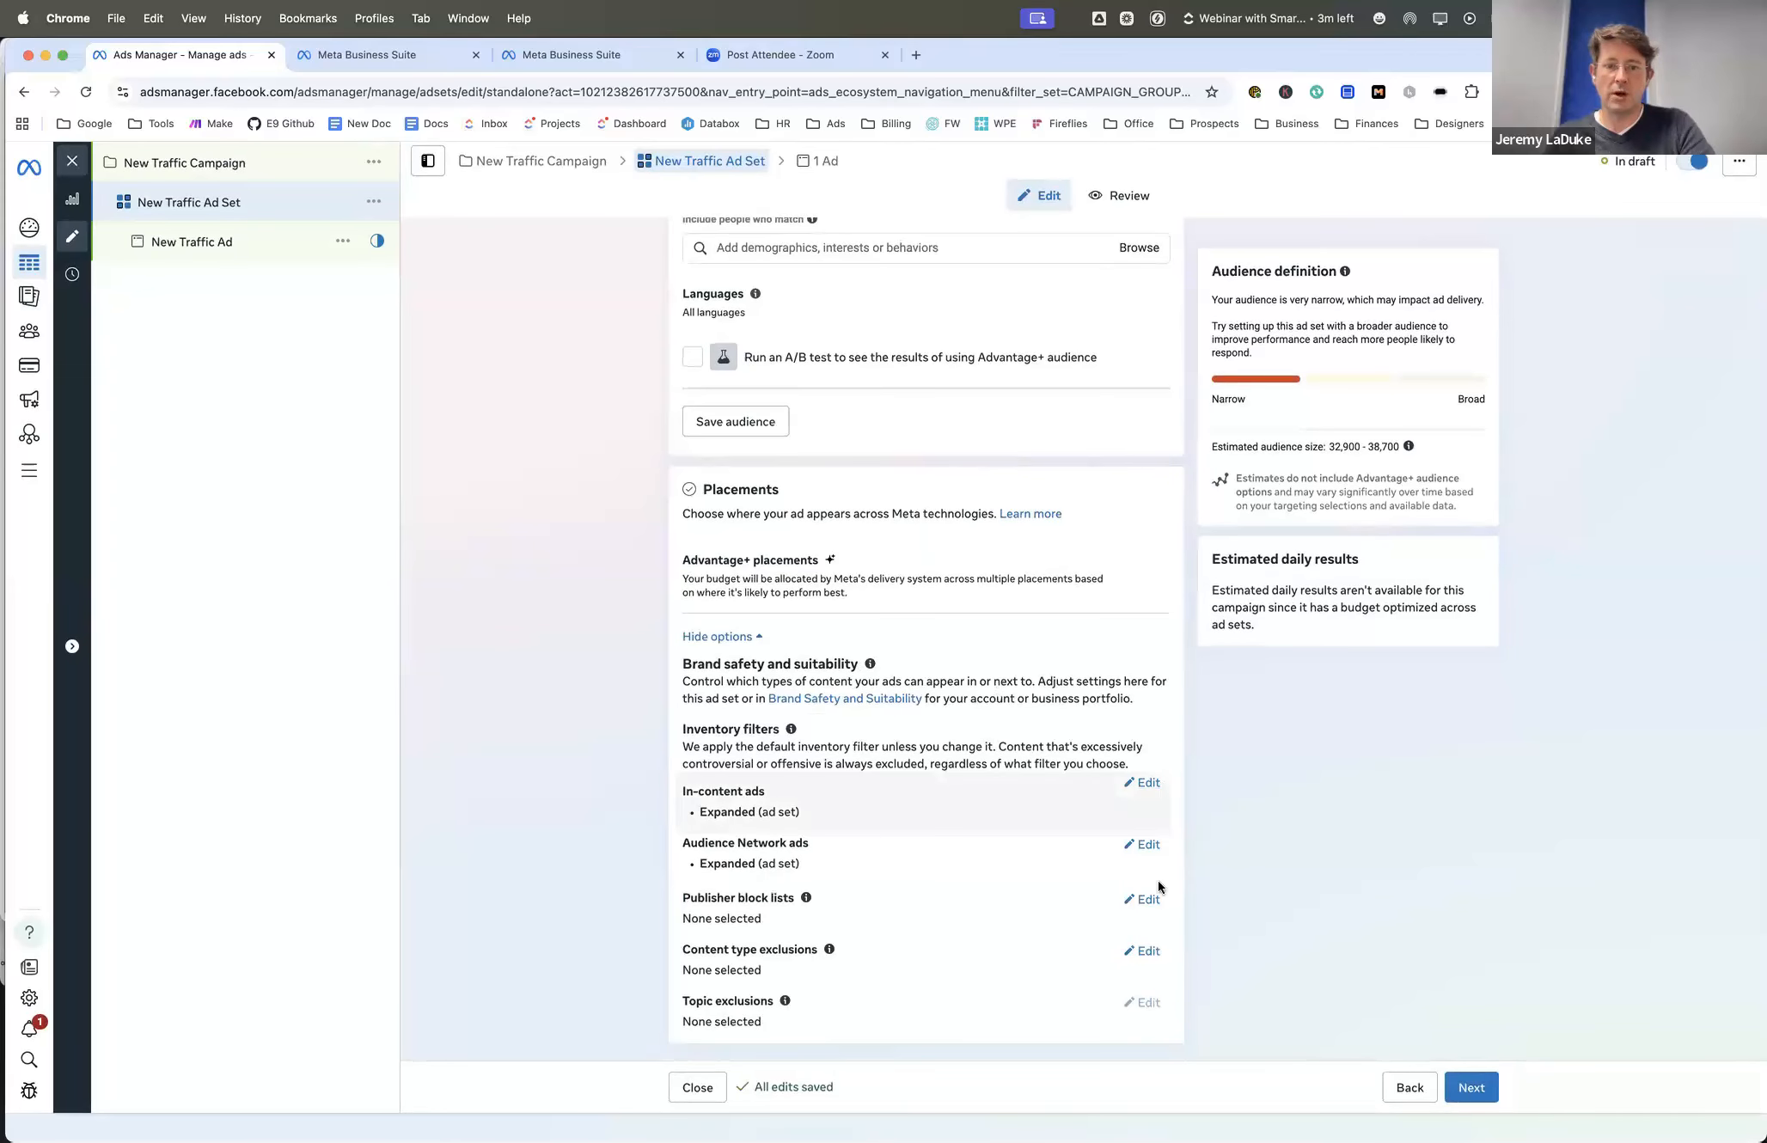
- Switch the ad set from Advantage+ placements to manual placements
click(1148, 784)
click(1155, 687)
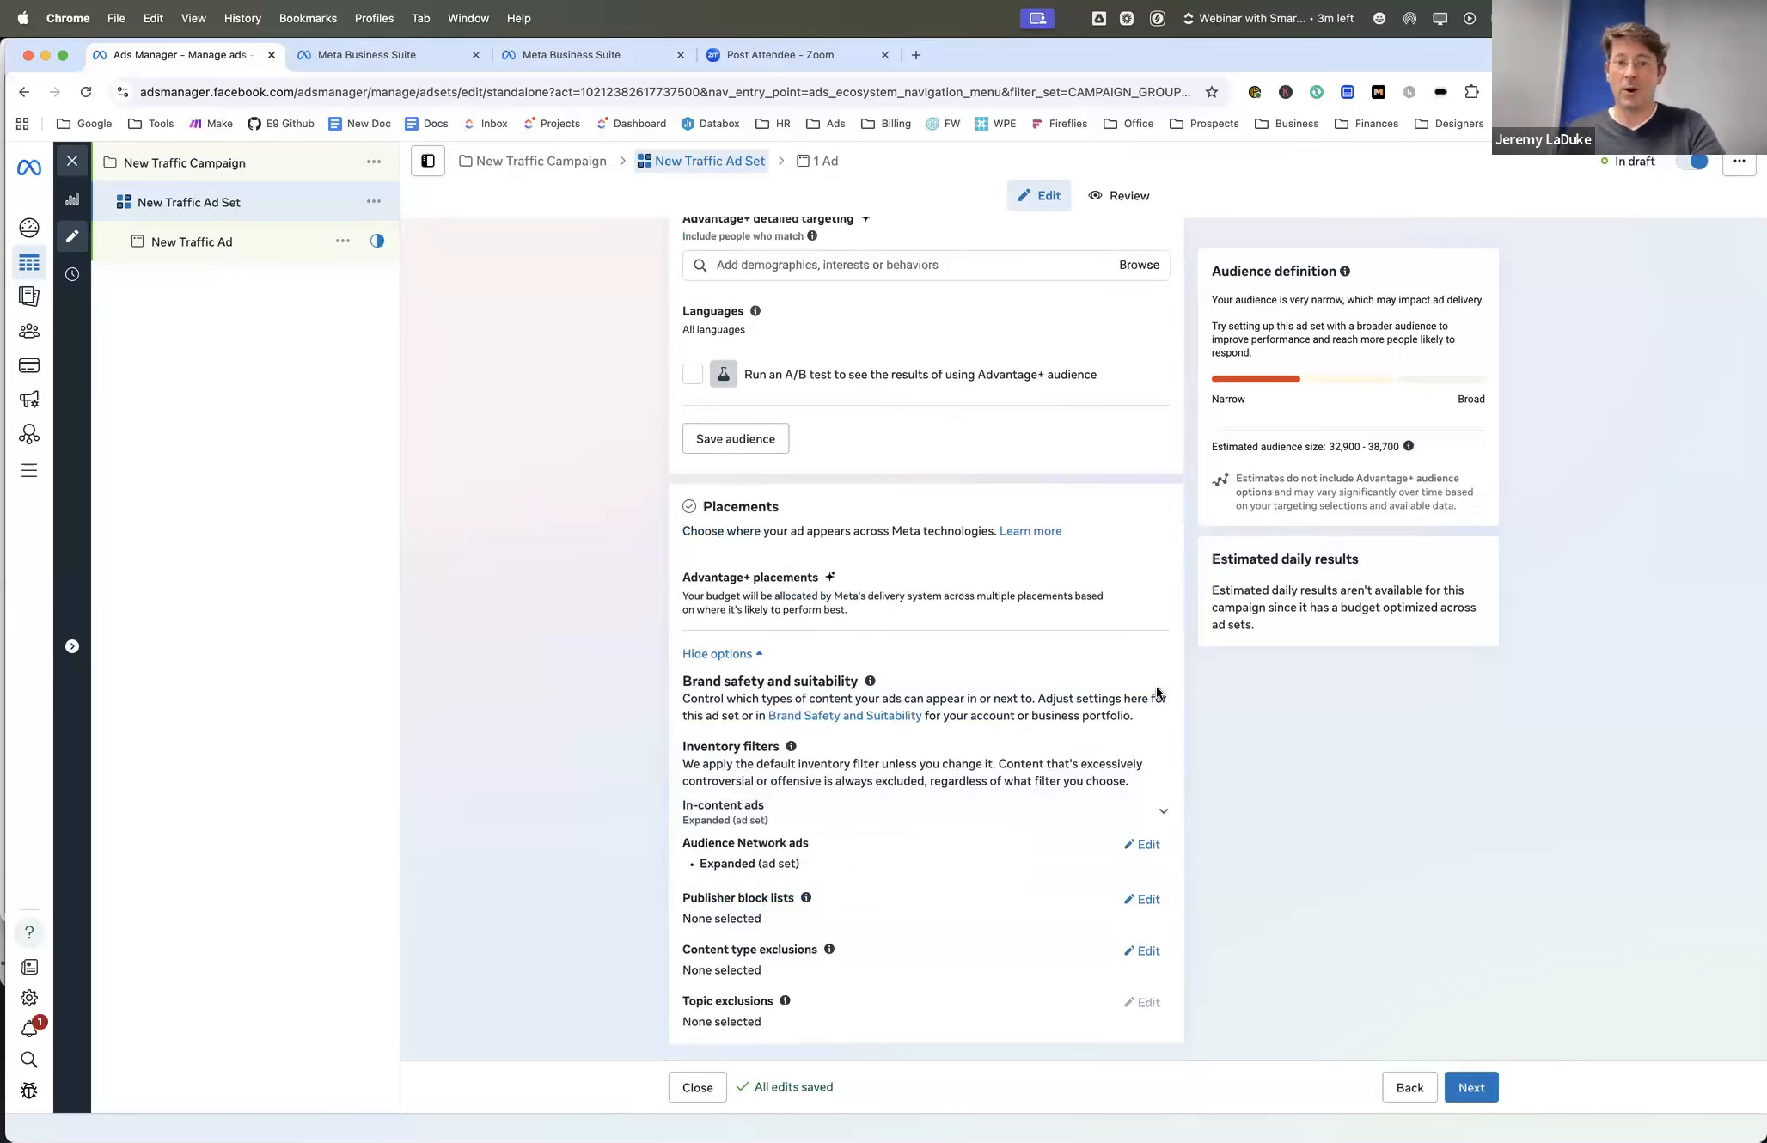
scroll(843, 597, up, 1)
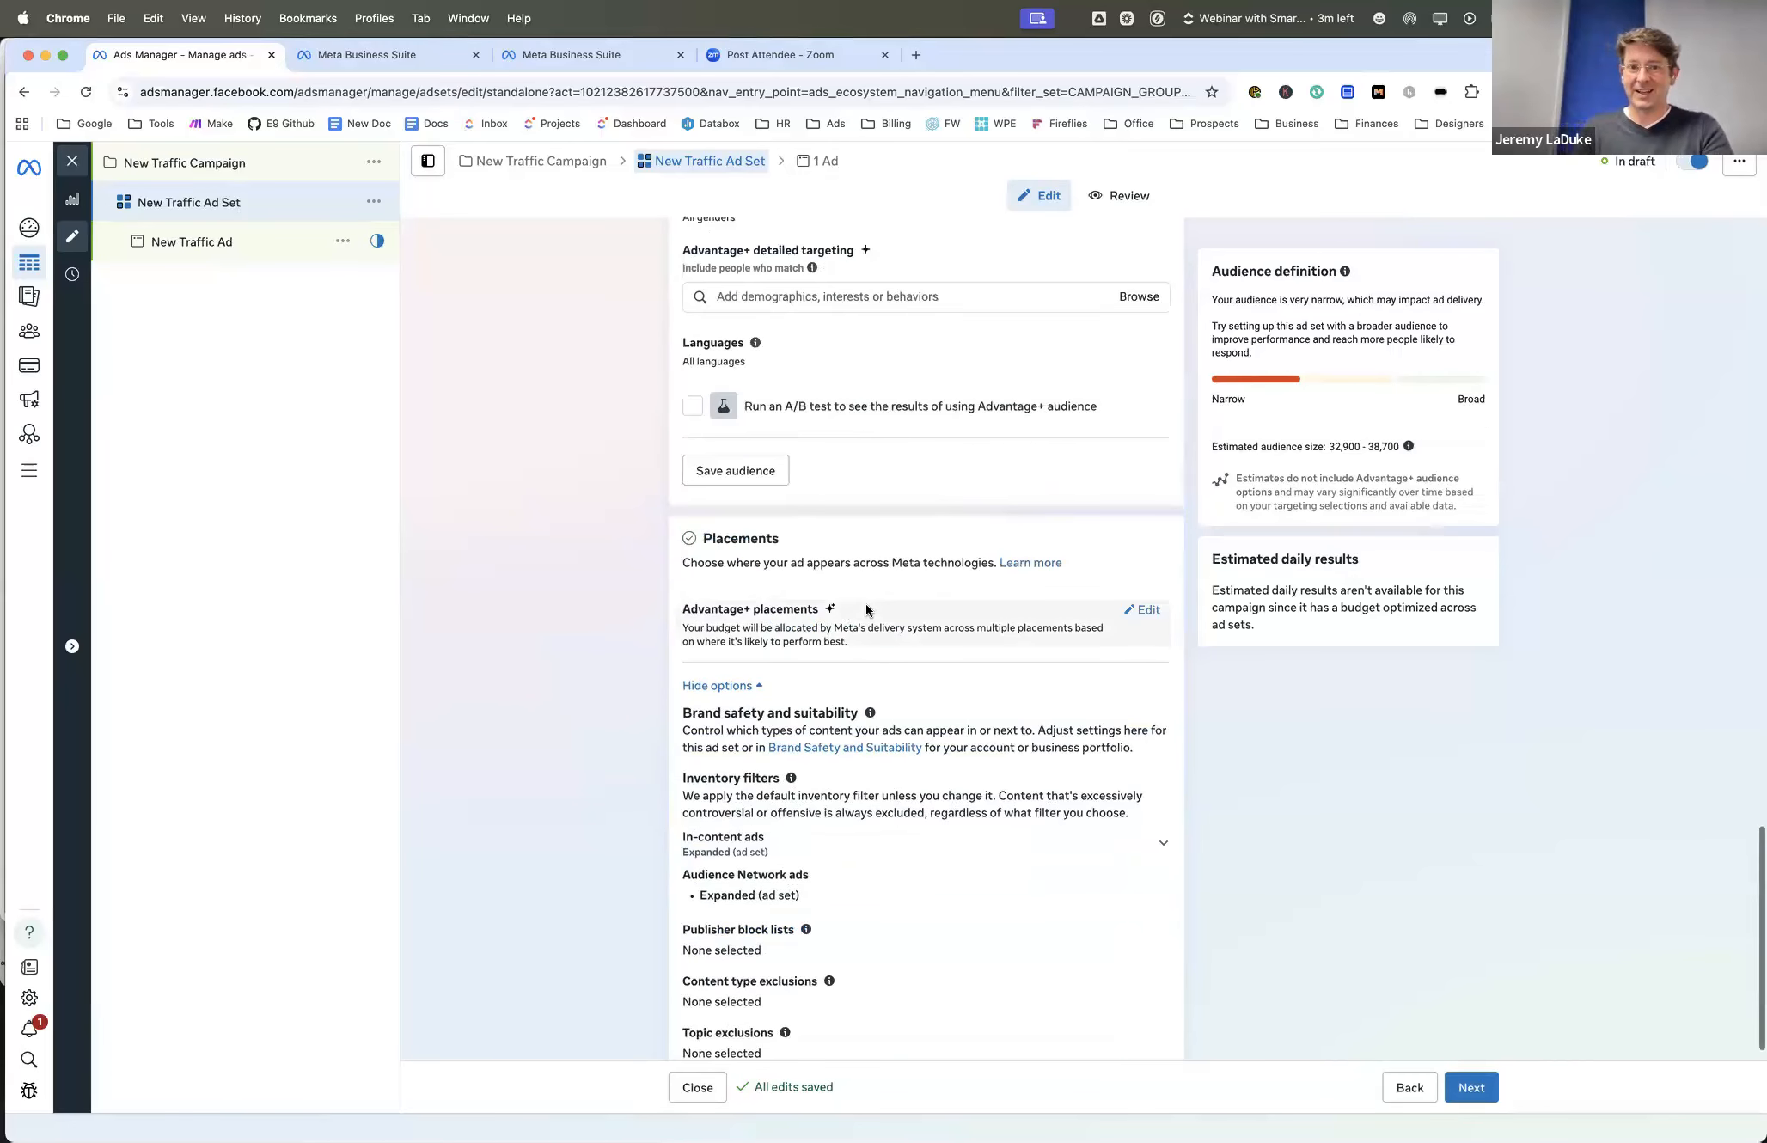
click(1149, 612)
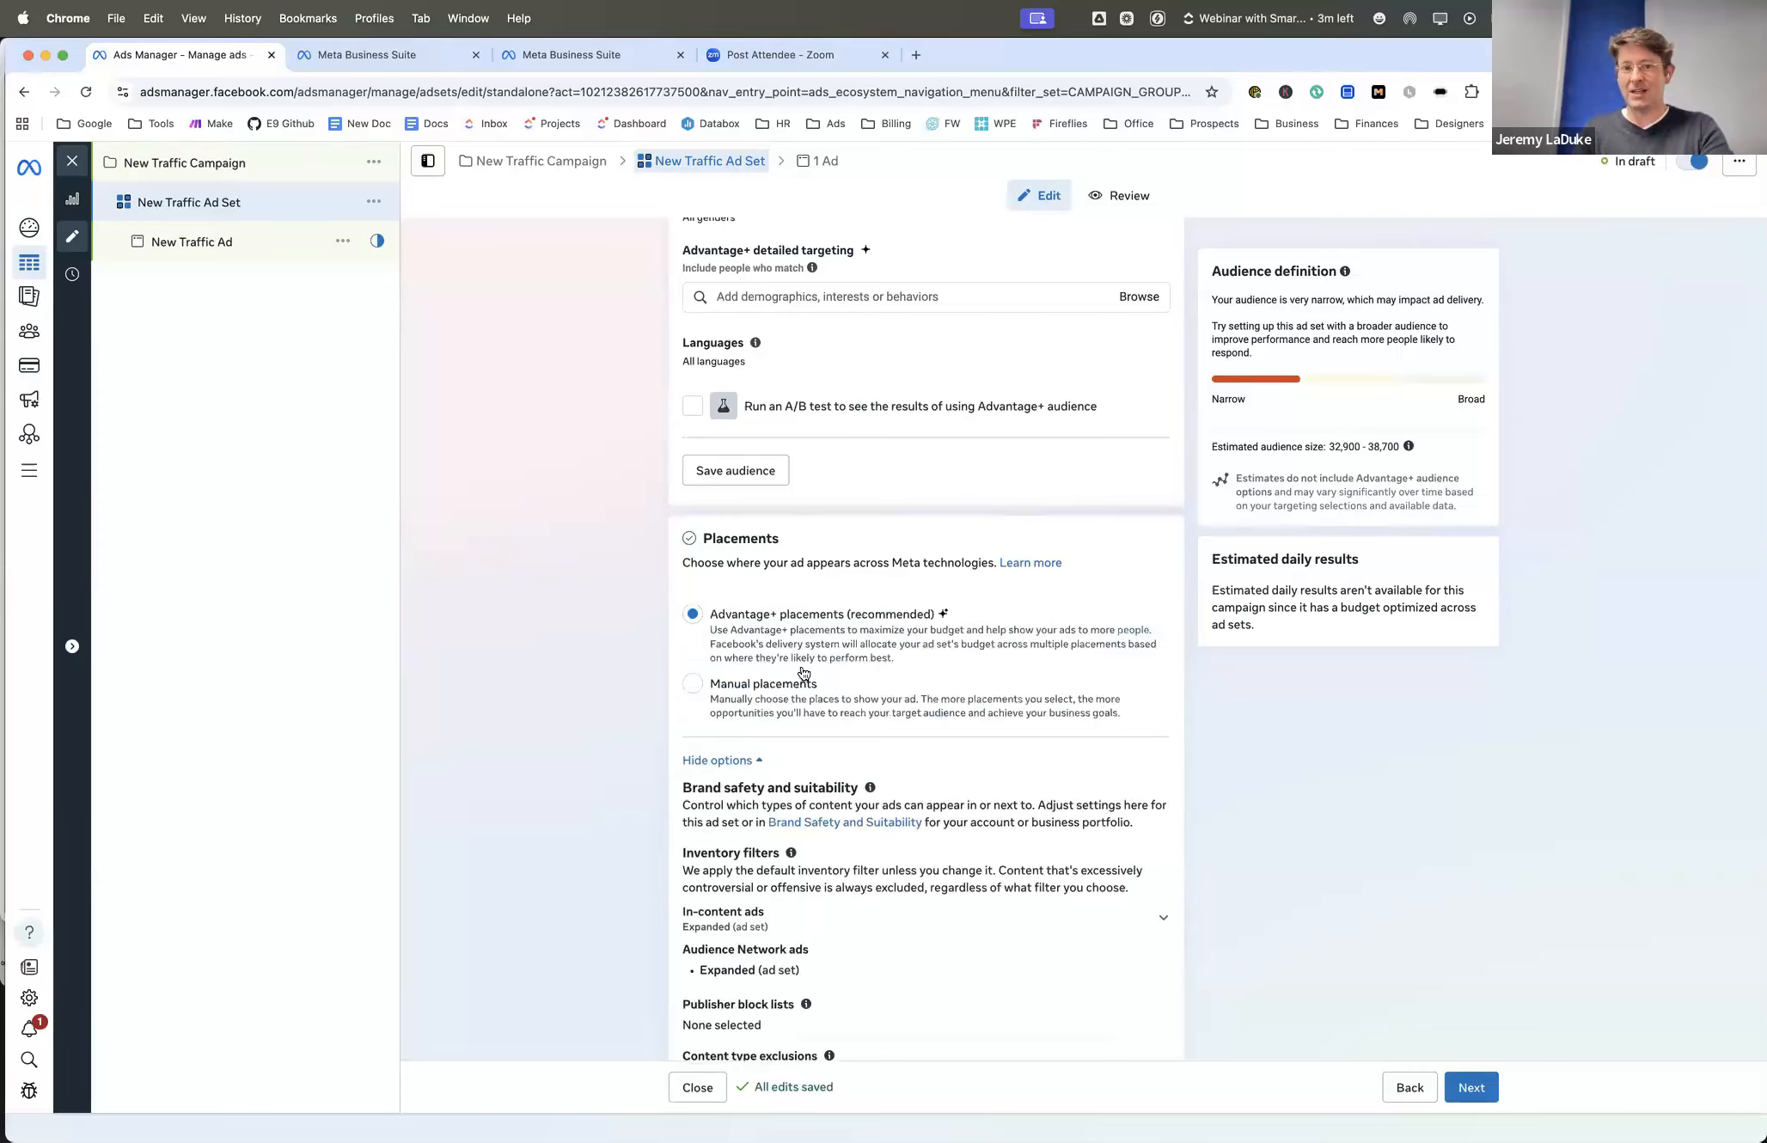
click(698, 683)
- Examine the manual placement options, including the platforms, feeds, stories and reels, in-stream and search results placements
scroll(642, 587, down, 2)
scroll(642, 587, down, 6)
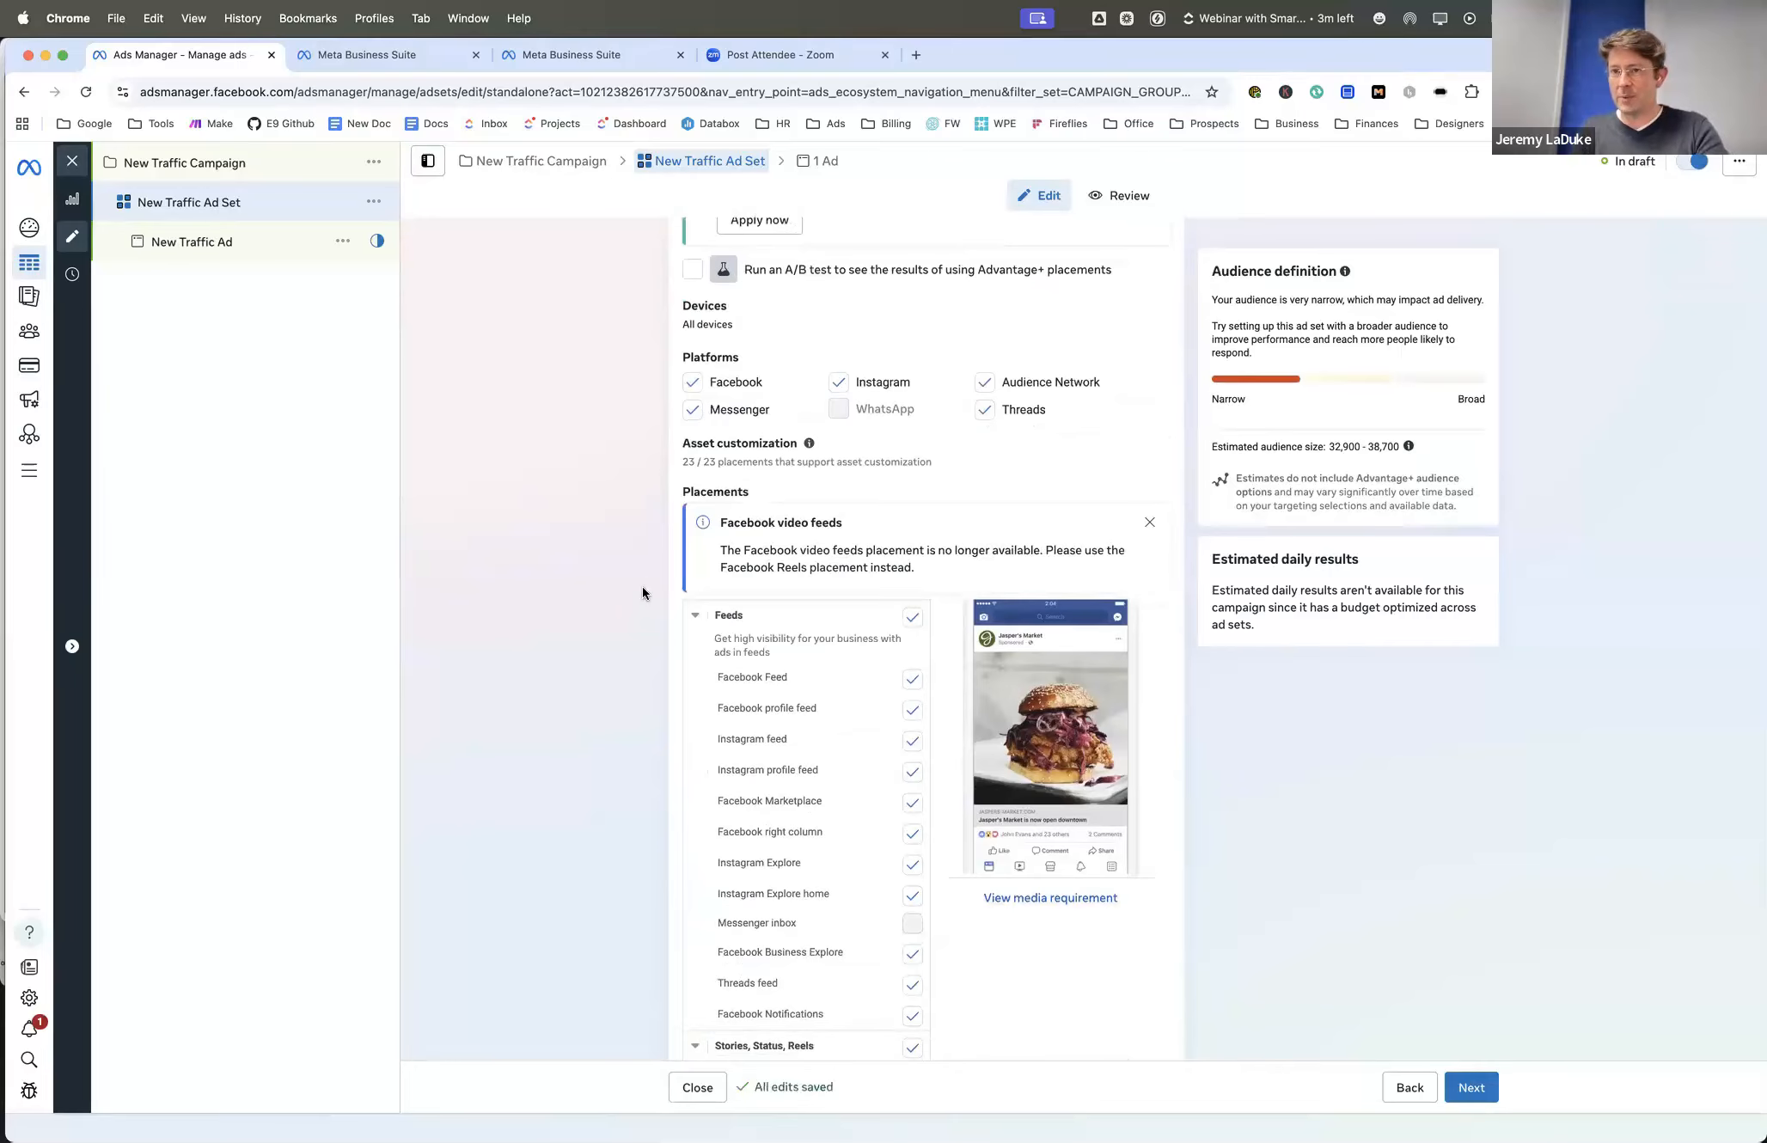
scroll(642, 594, down, 1)
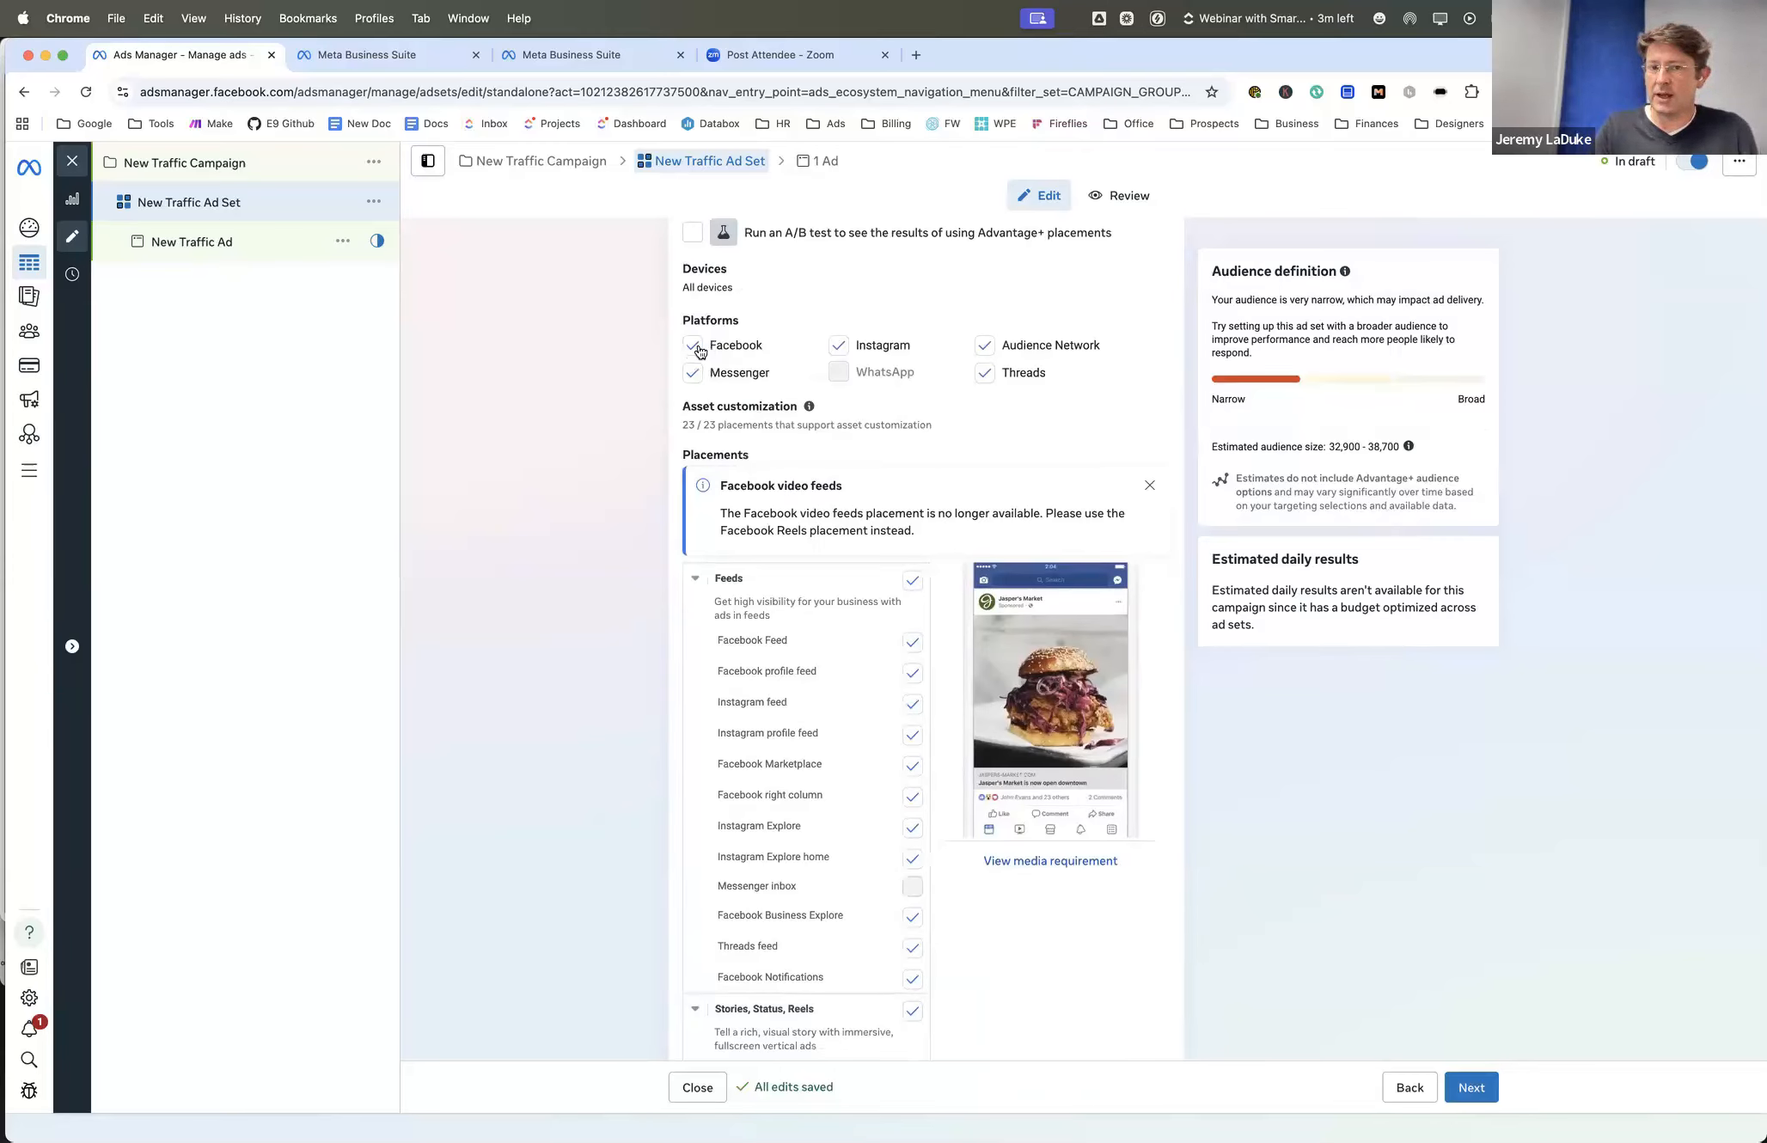
click(986, 345)
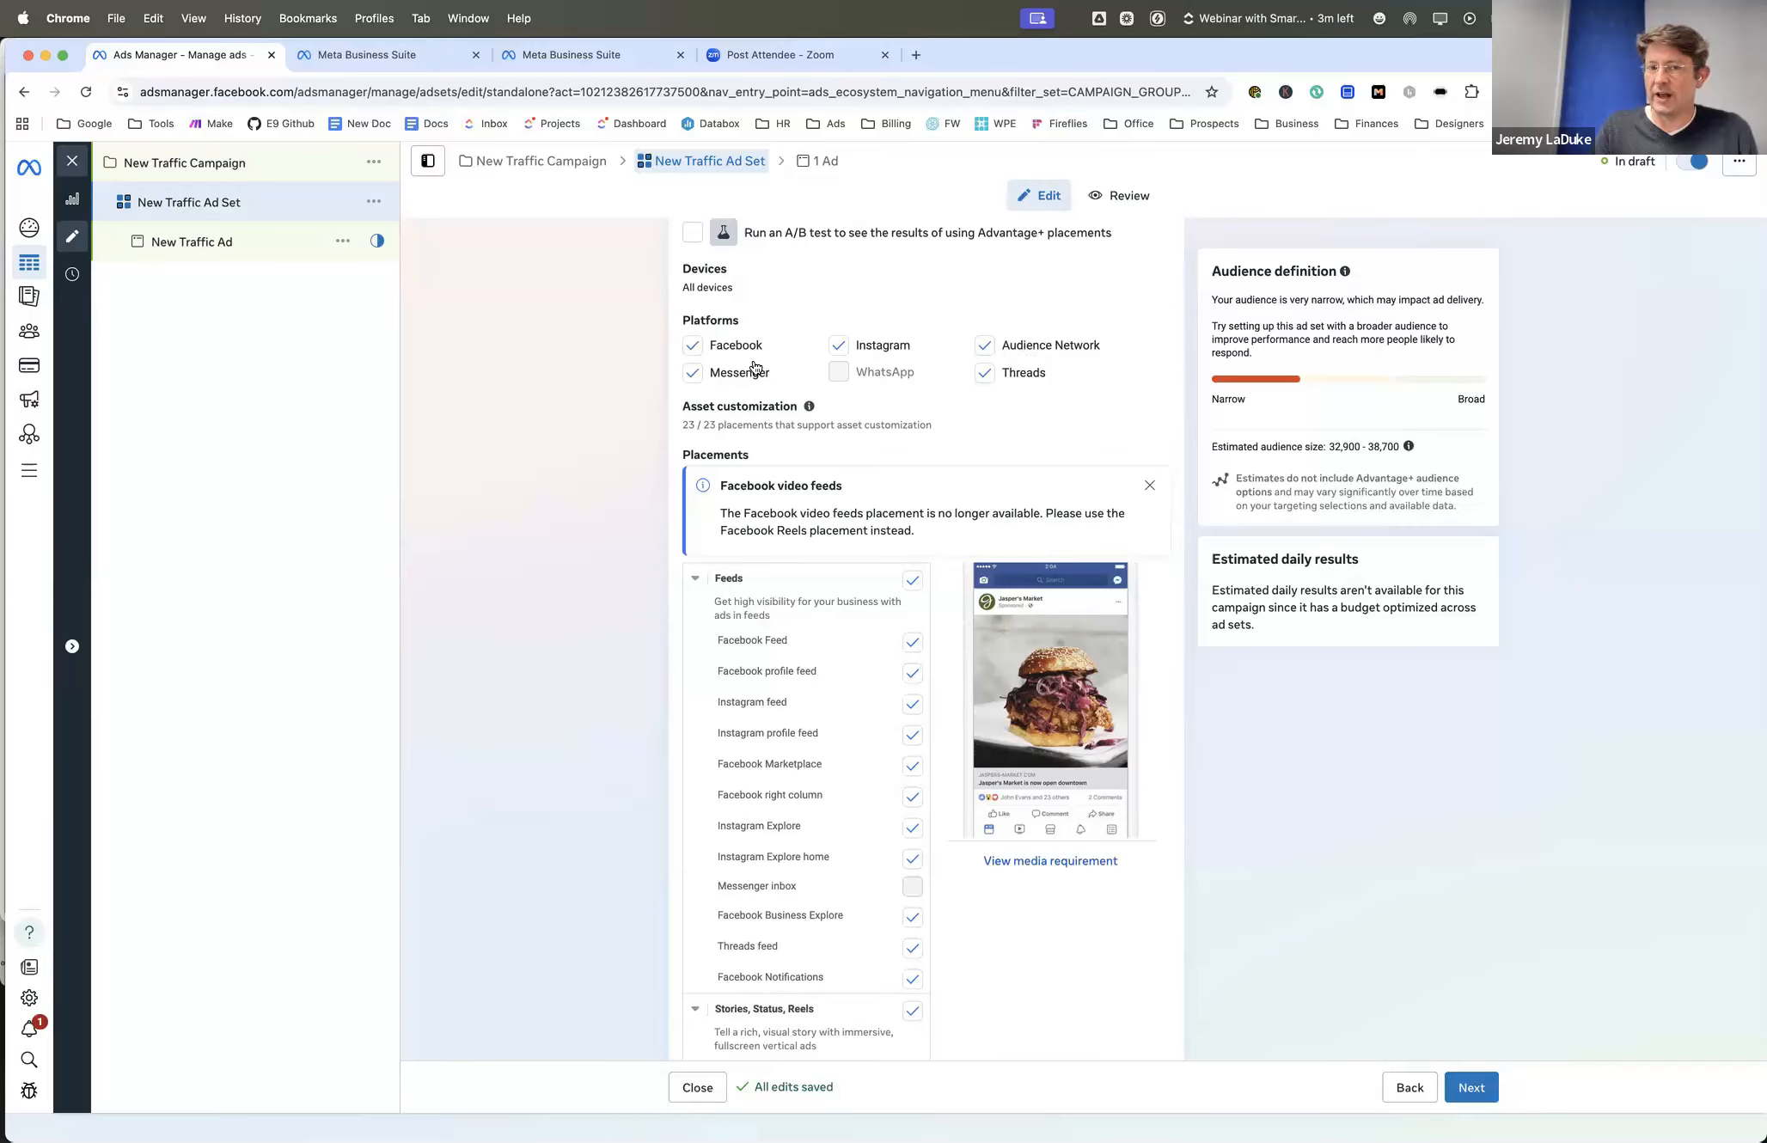
scroll(697, 377, down, 5)
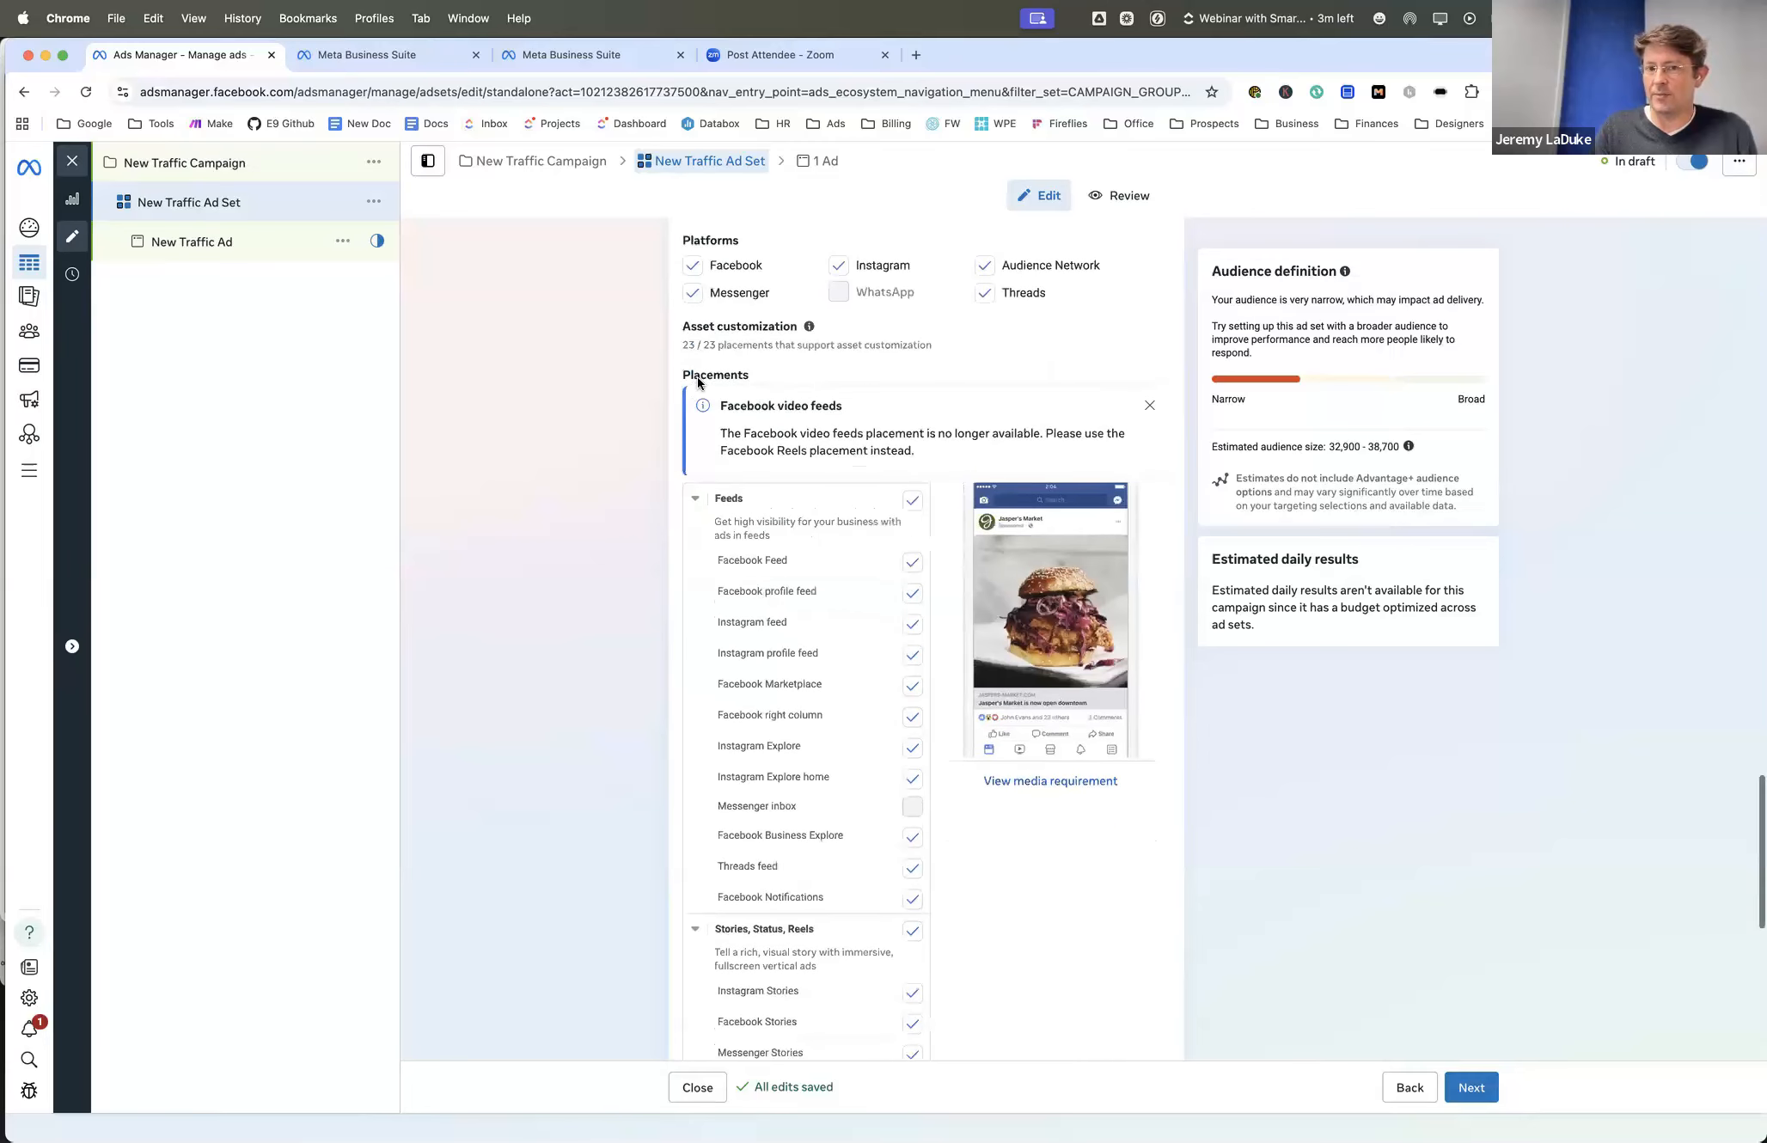
scroll(907, 533, down, 1)
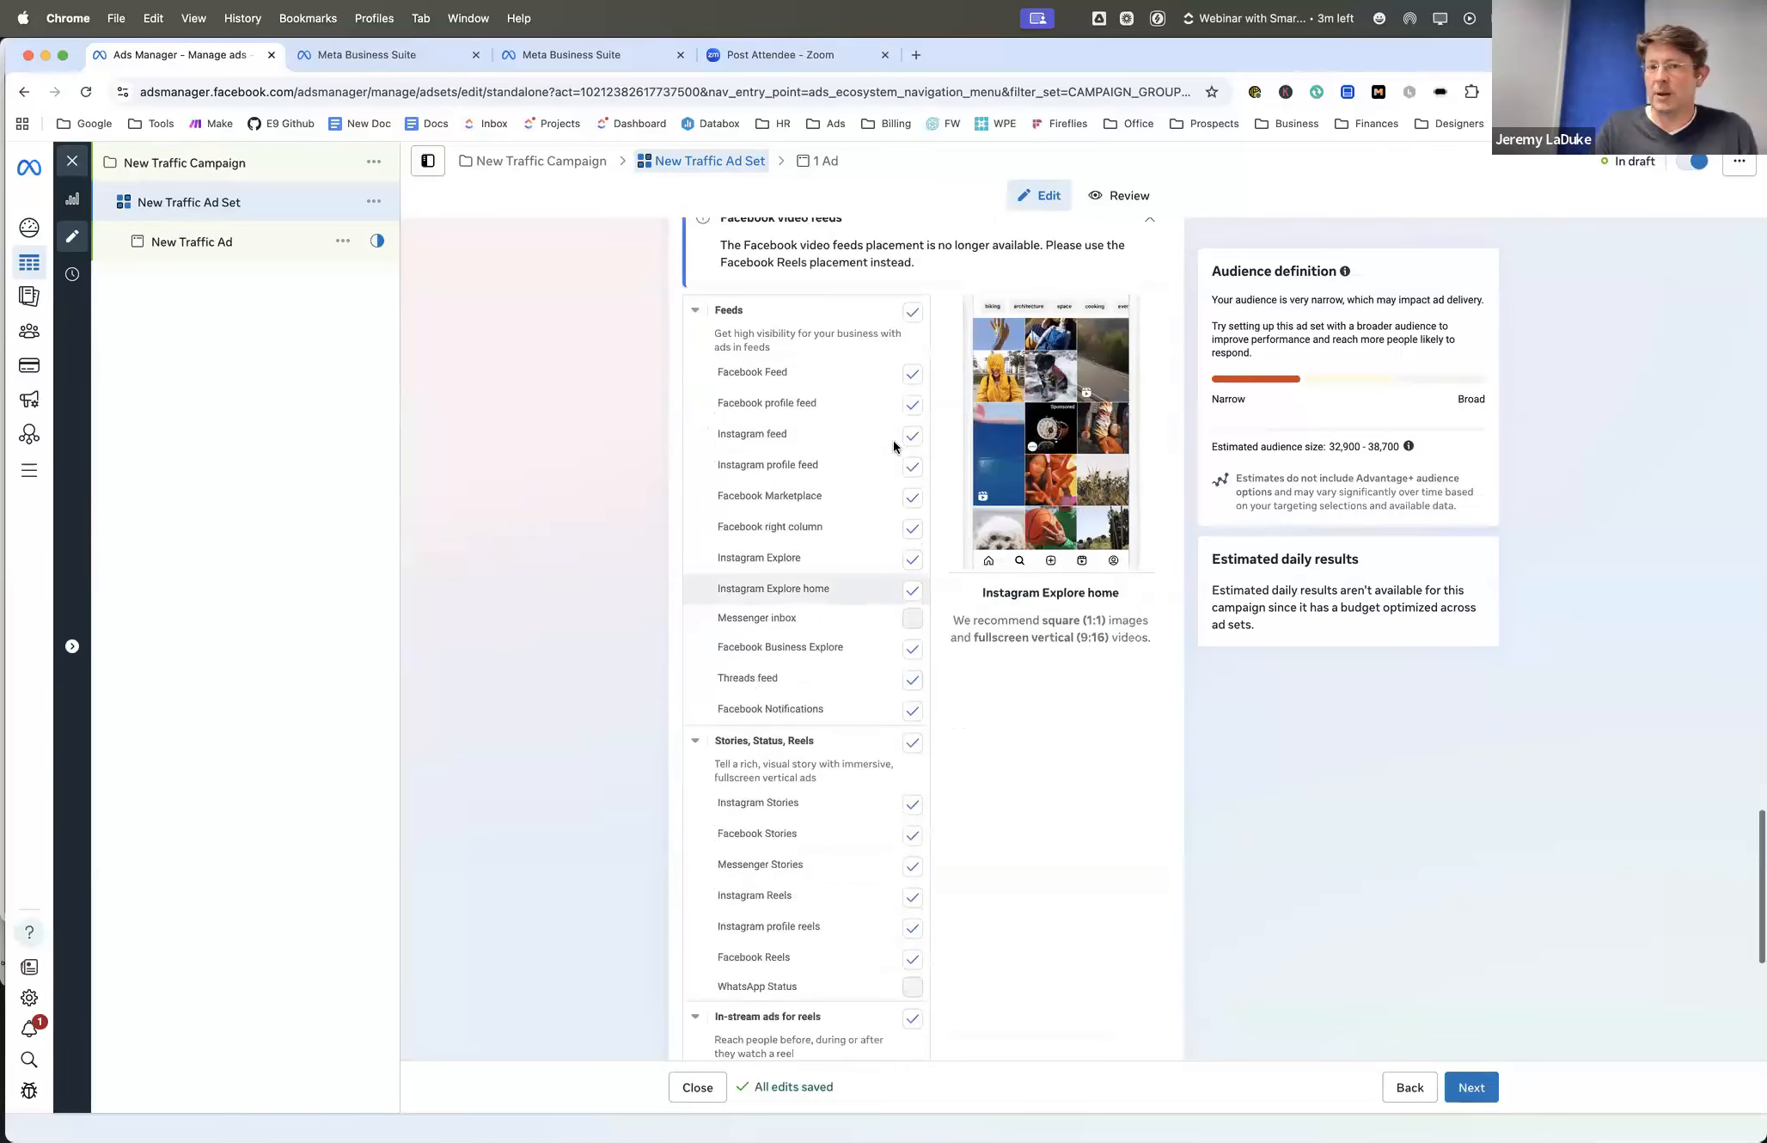
scroll(891, 425, down, 5)
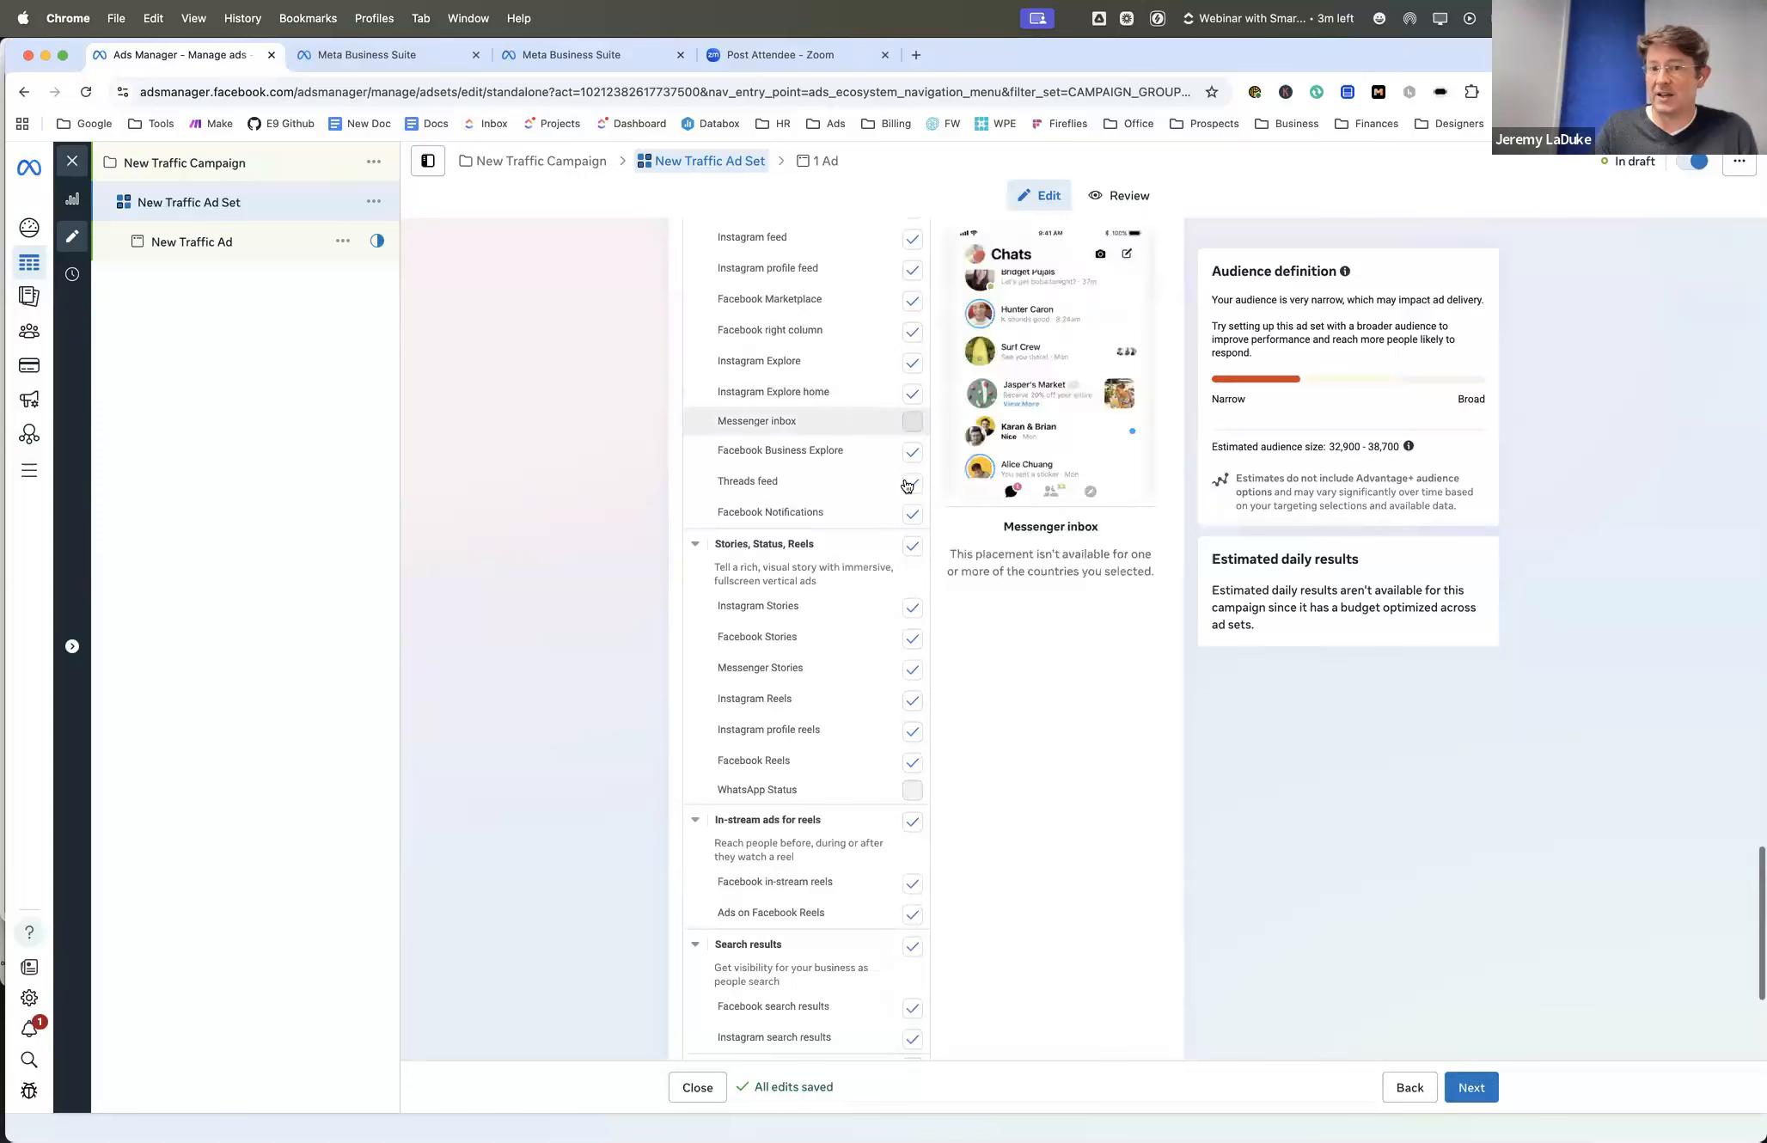
scroll(894, 447, down, 3)
scroll(904, 478, up, 2)
scroll(904, 478, up, 10)
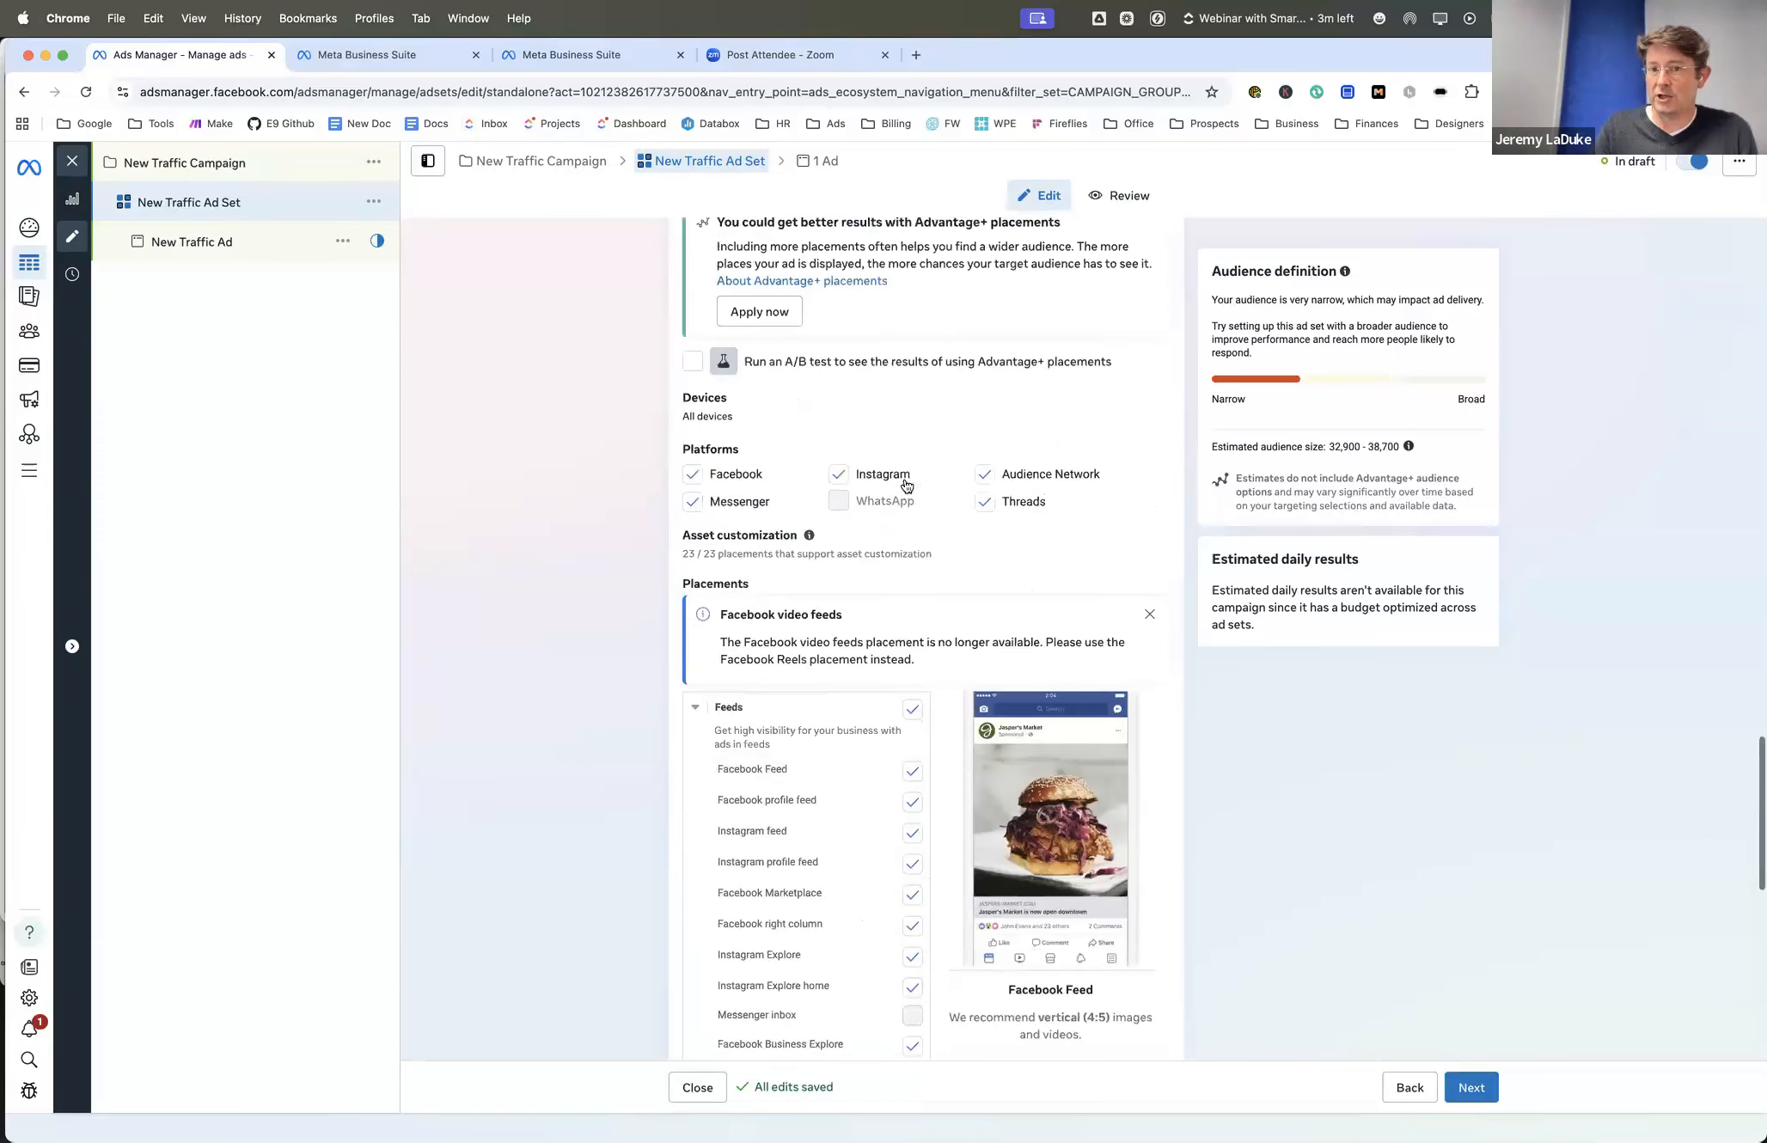
- Exclude Messenger from the ad set's platforms and check the remaining placements through Apps and sites
click(692, 509)
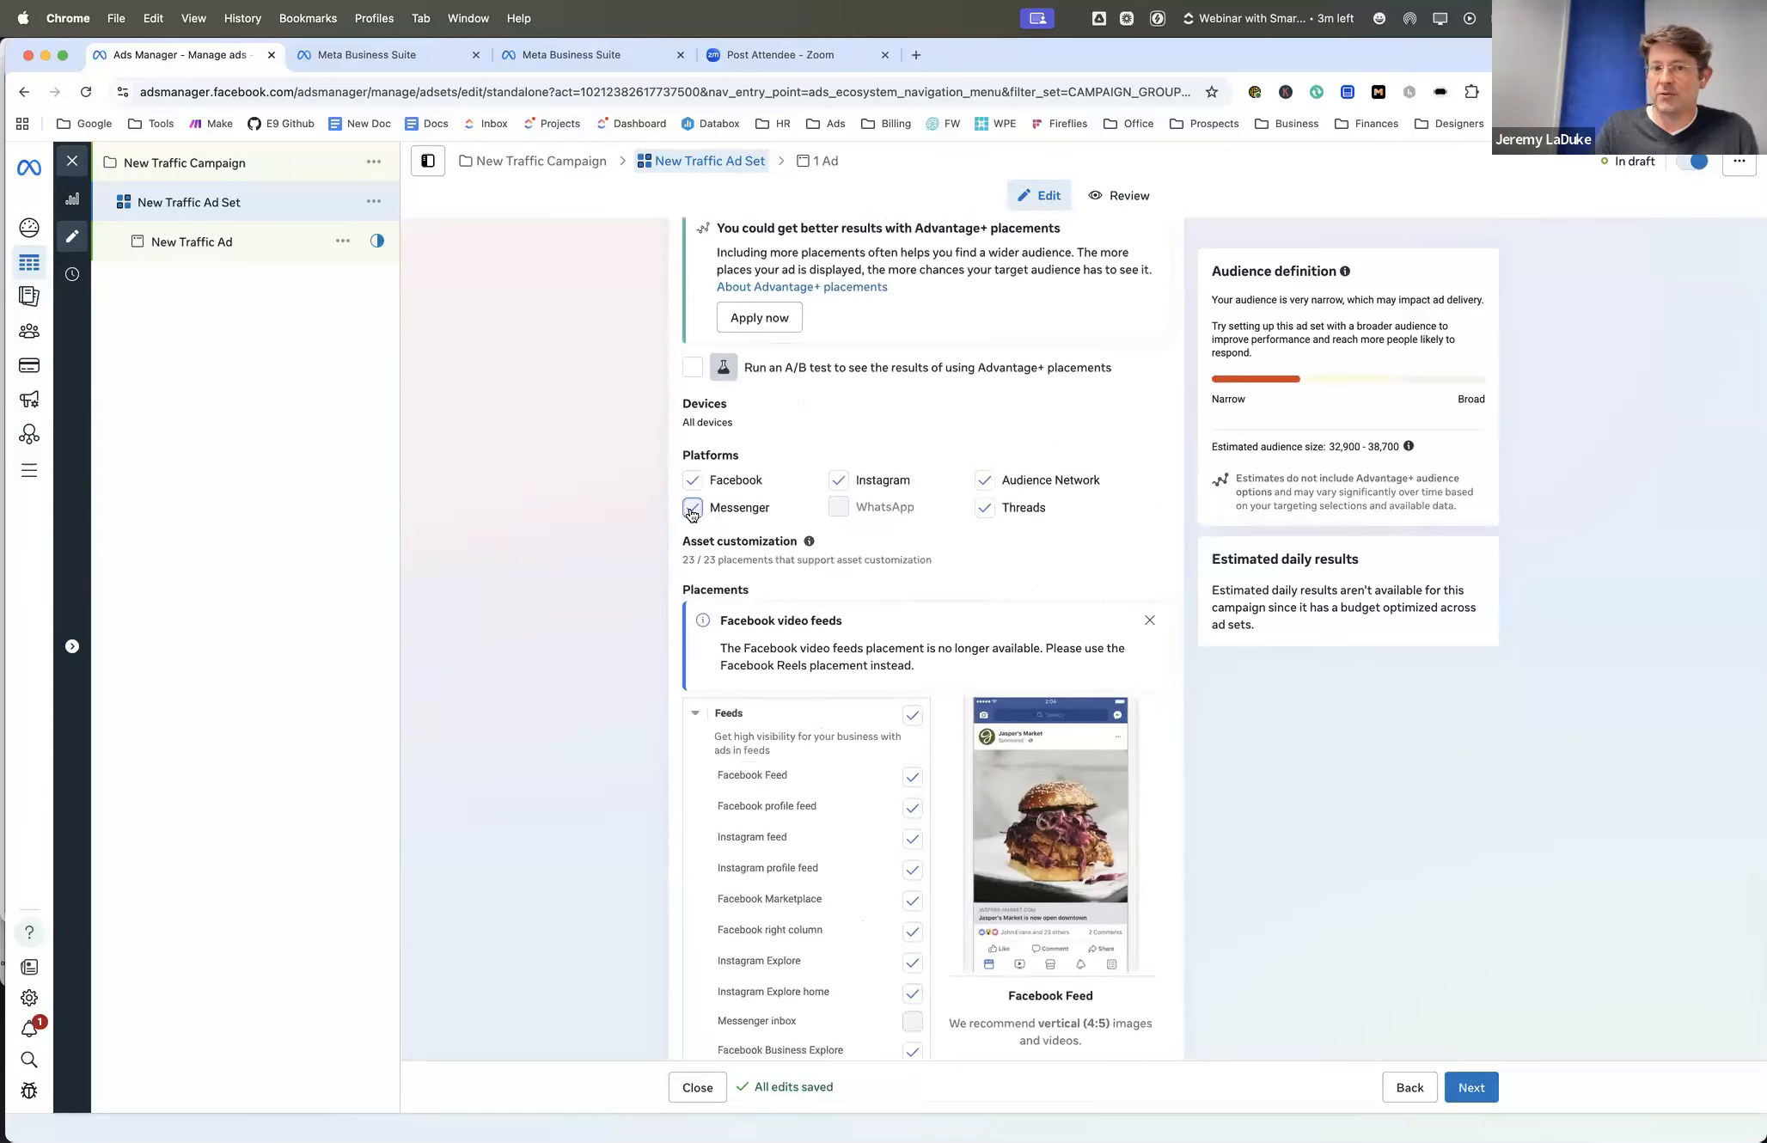
scroll(744, 576, down, 5)
scroll(744, 569, down, 2)
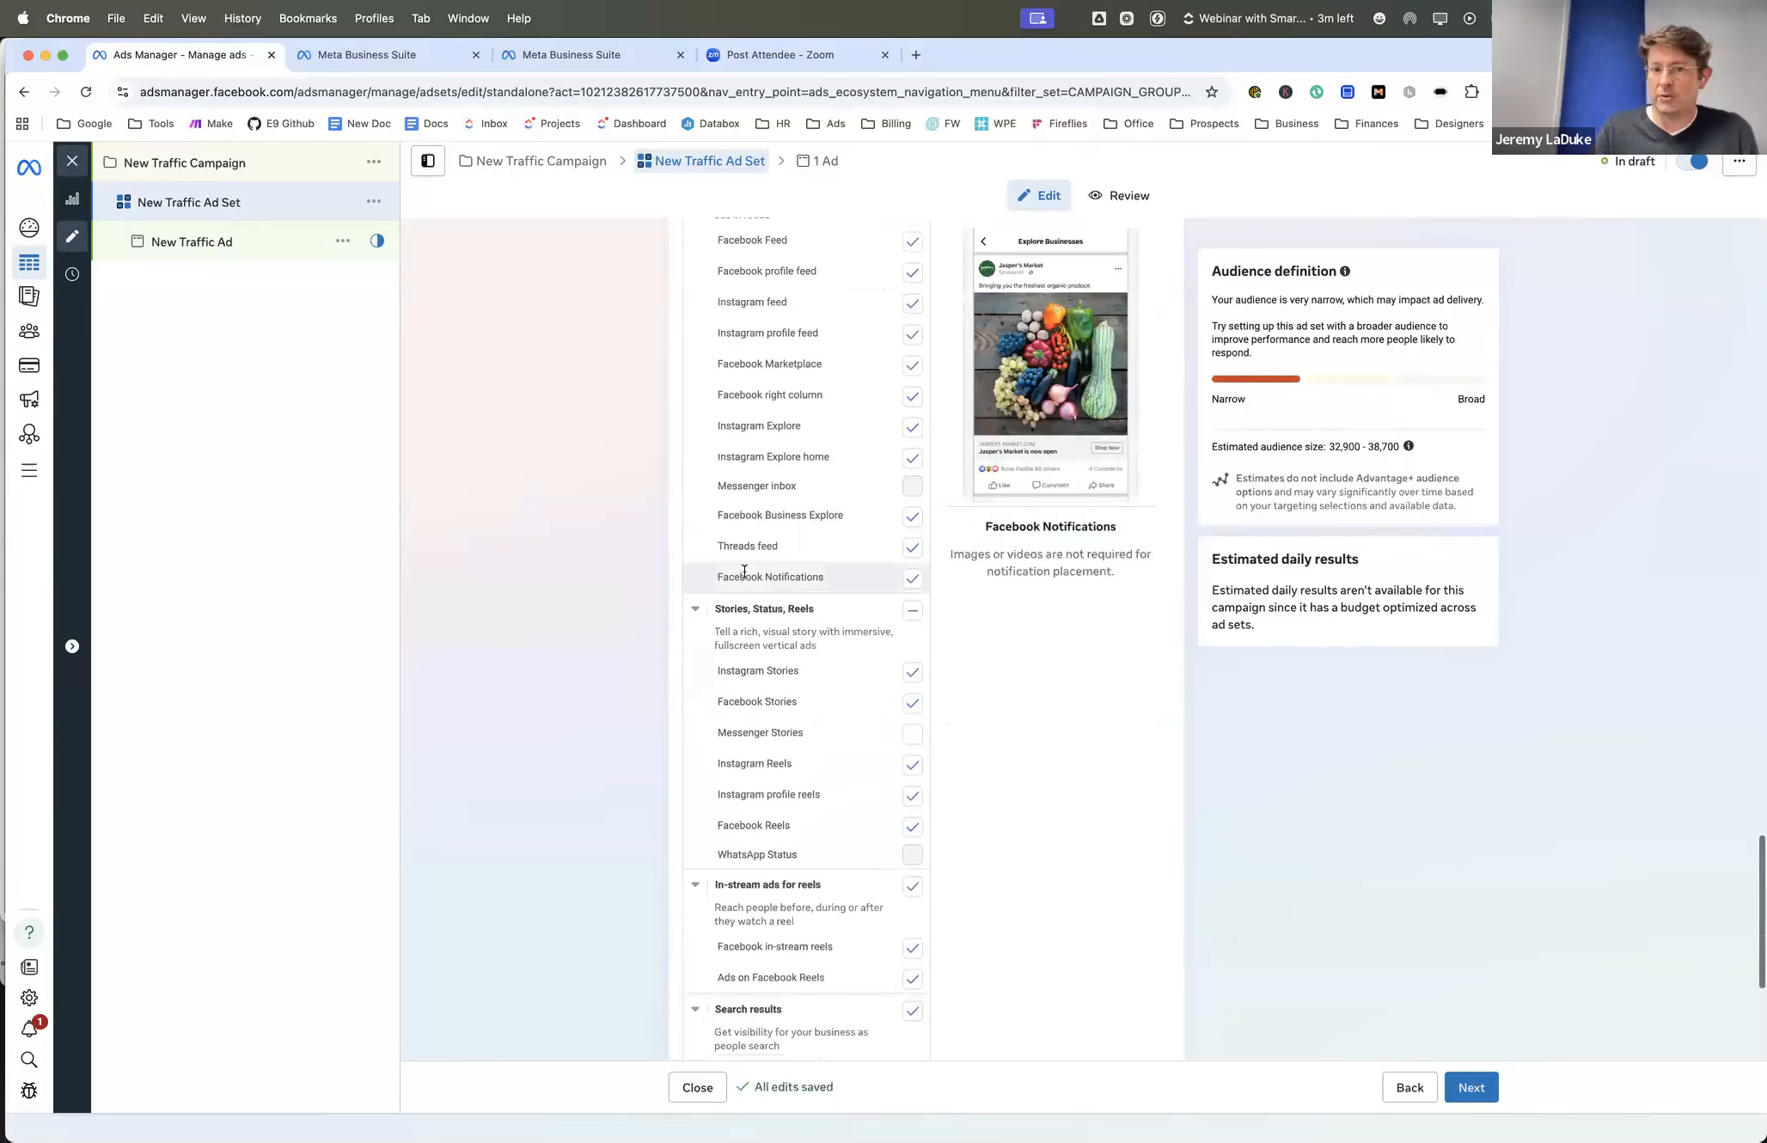
scroll(745, 569, down, 2)
scroll(744, 569, down, 3)
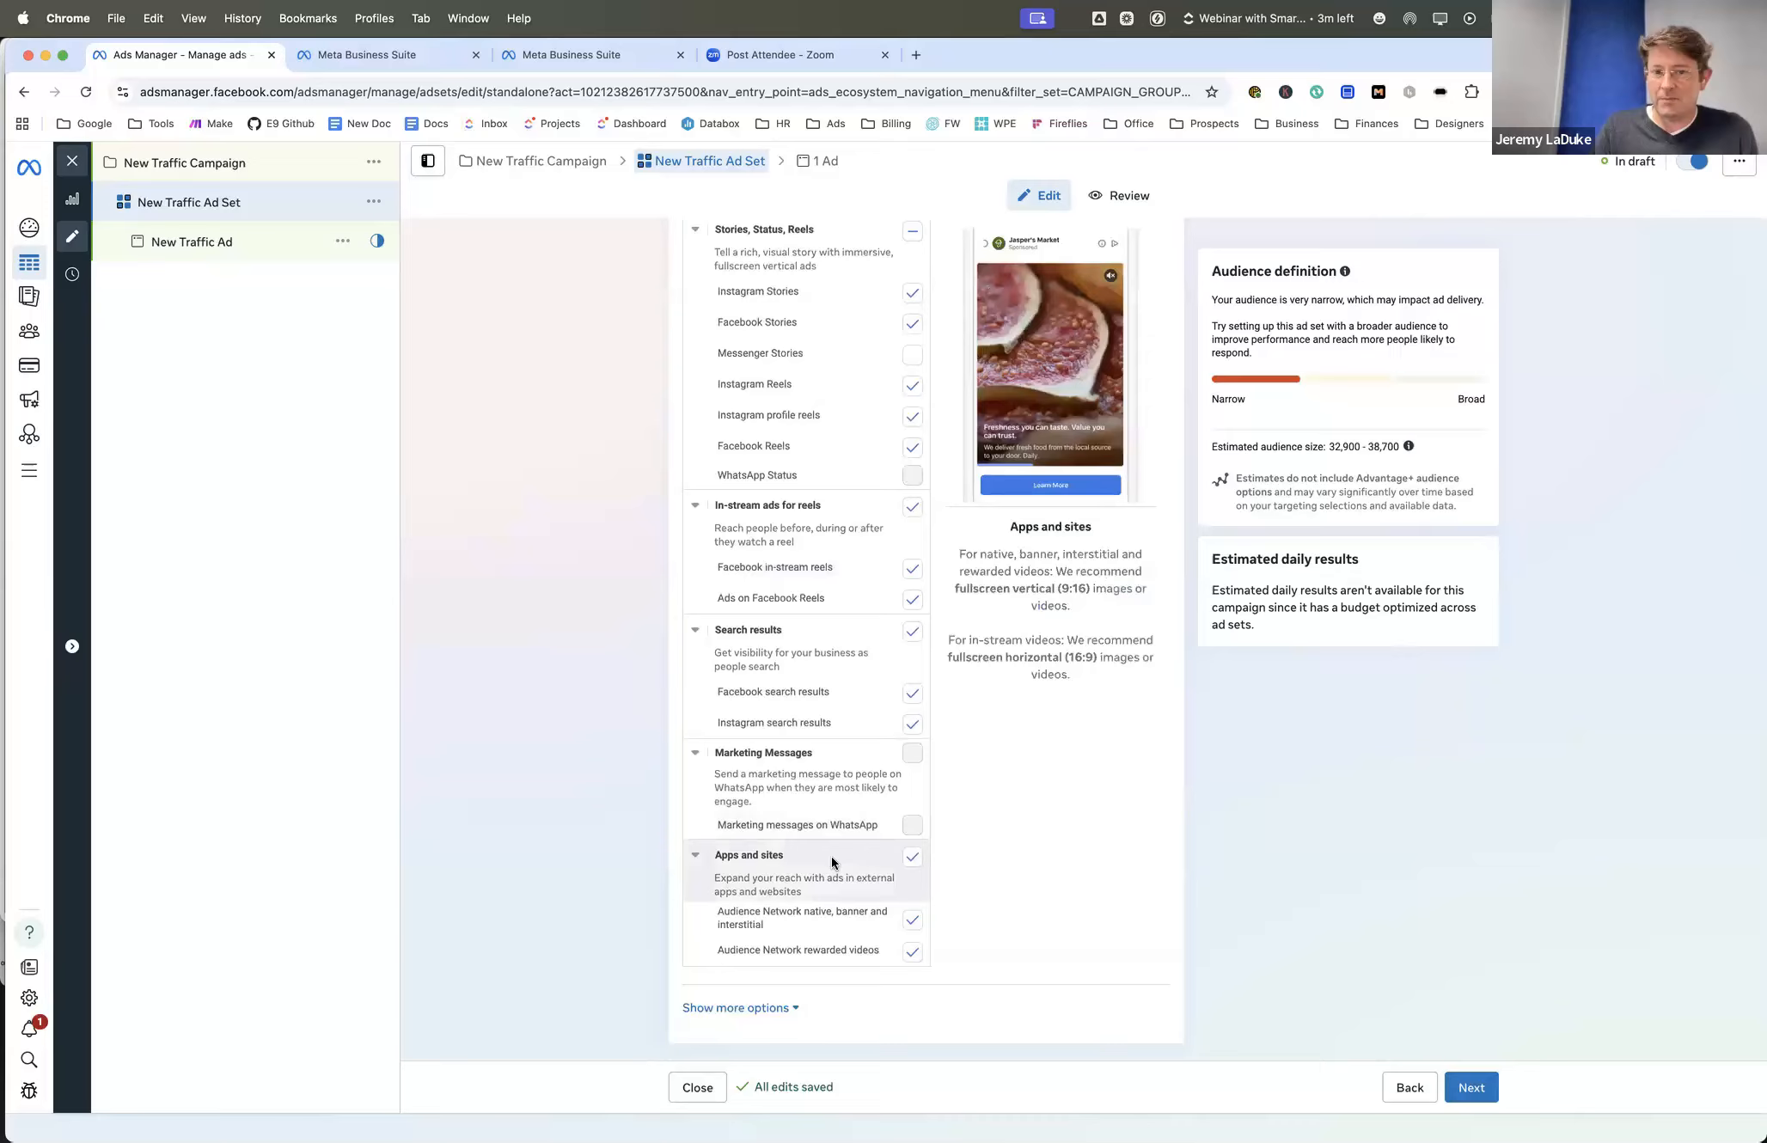
- Exclude Facebook Marketplace and Facebook right column from the feed placements
scroll(831, 856, up, 7)
scroll(831, 856, up, 1)
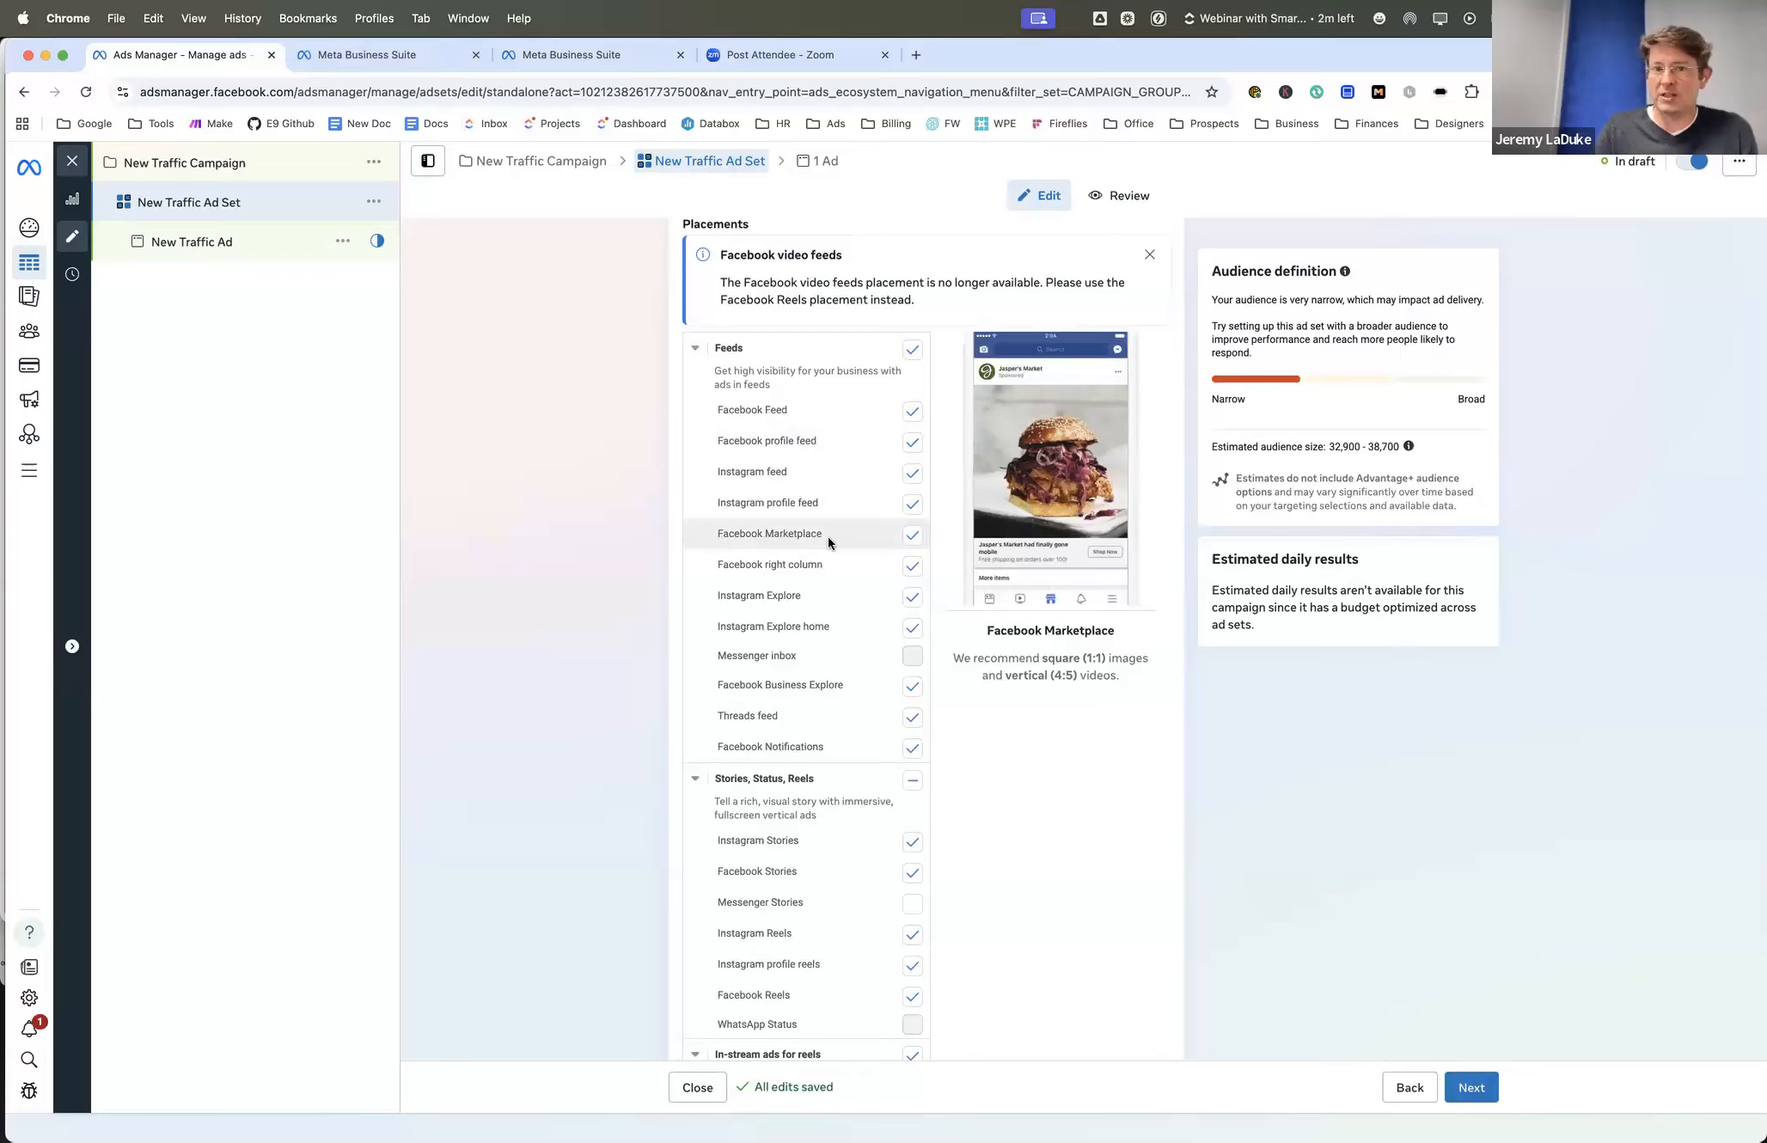
click(914, 536)
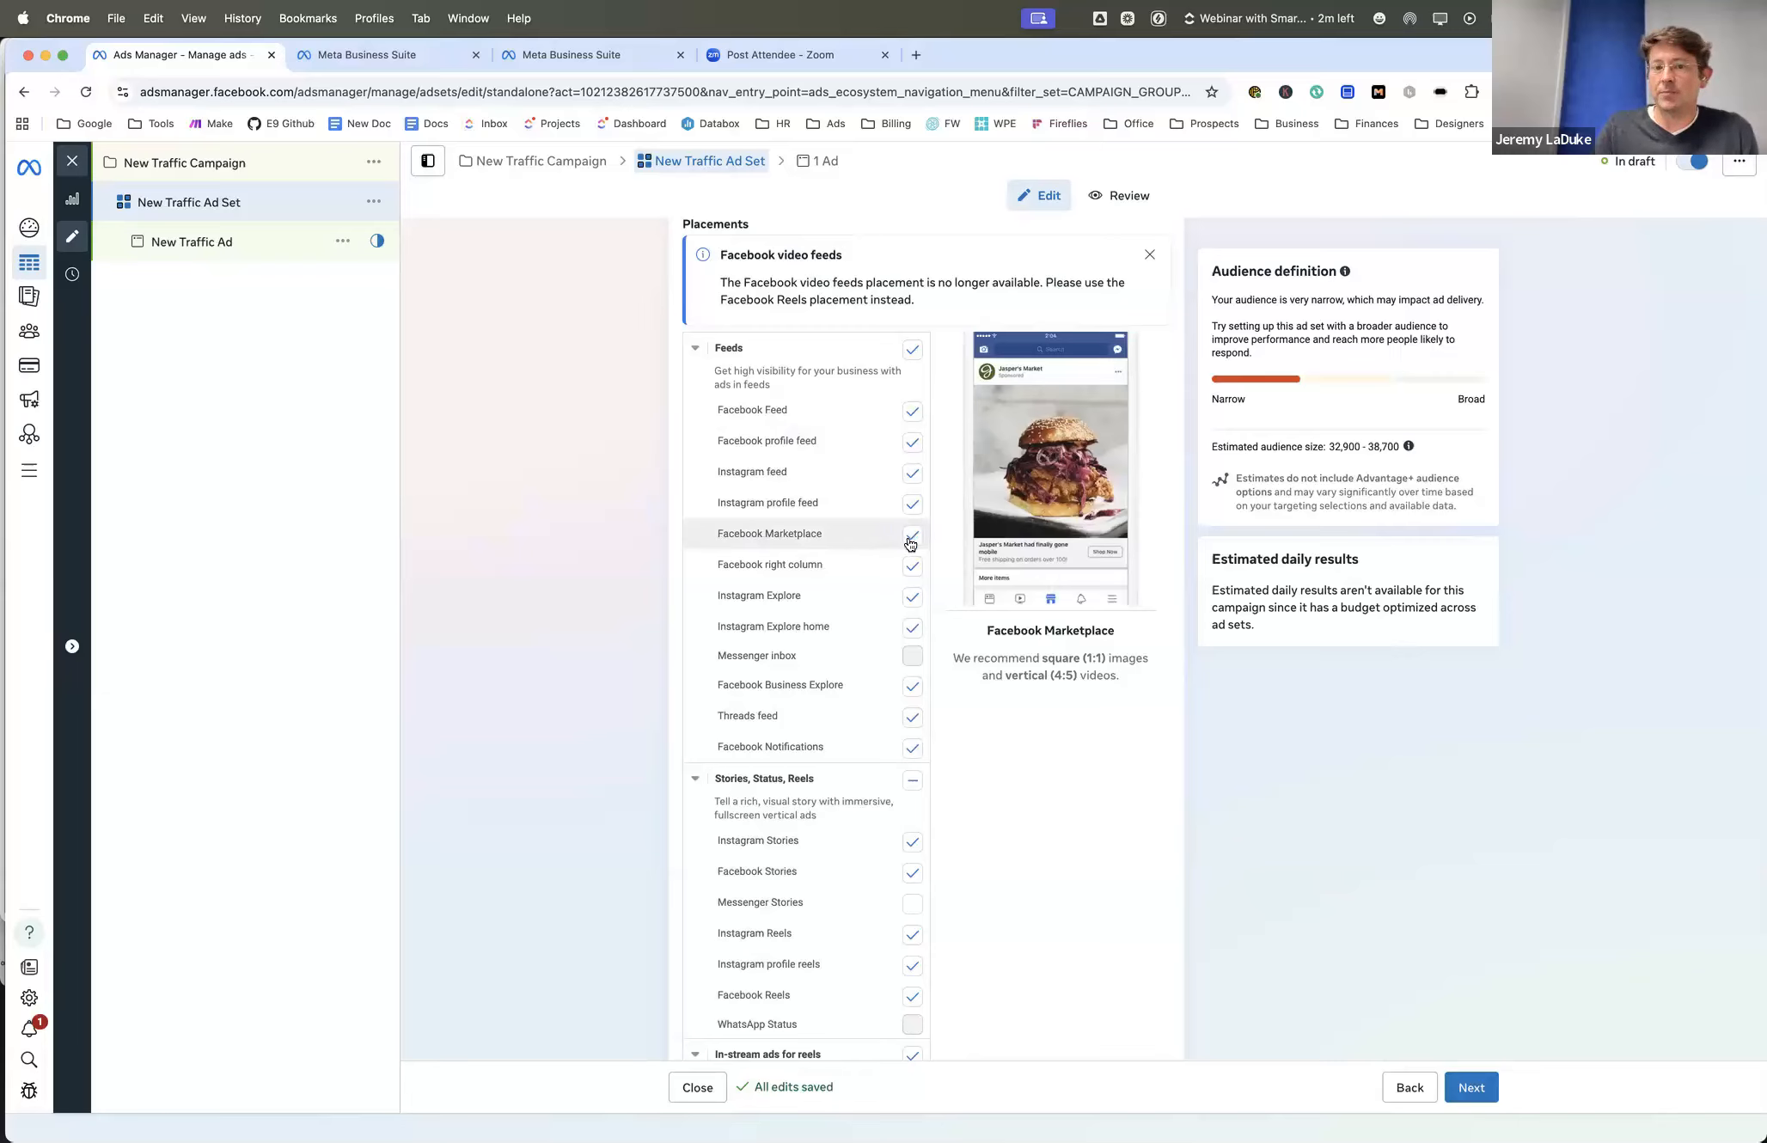
click(912, 538)
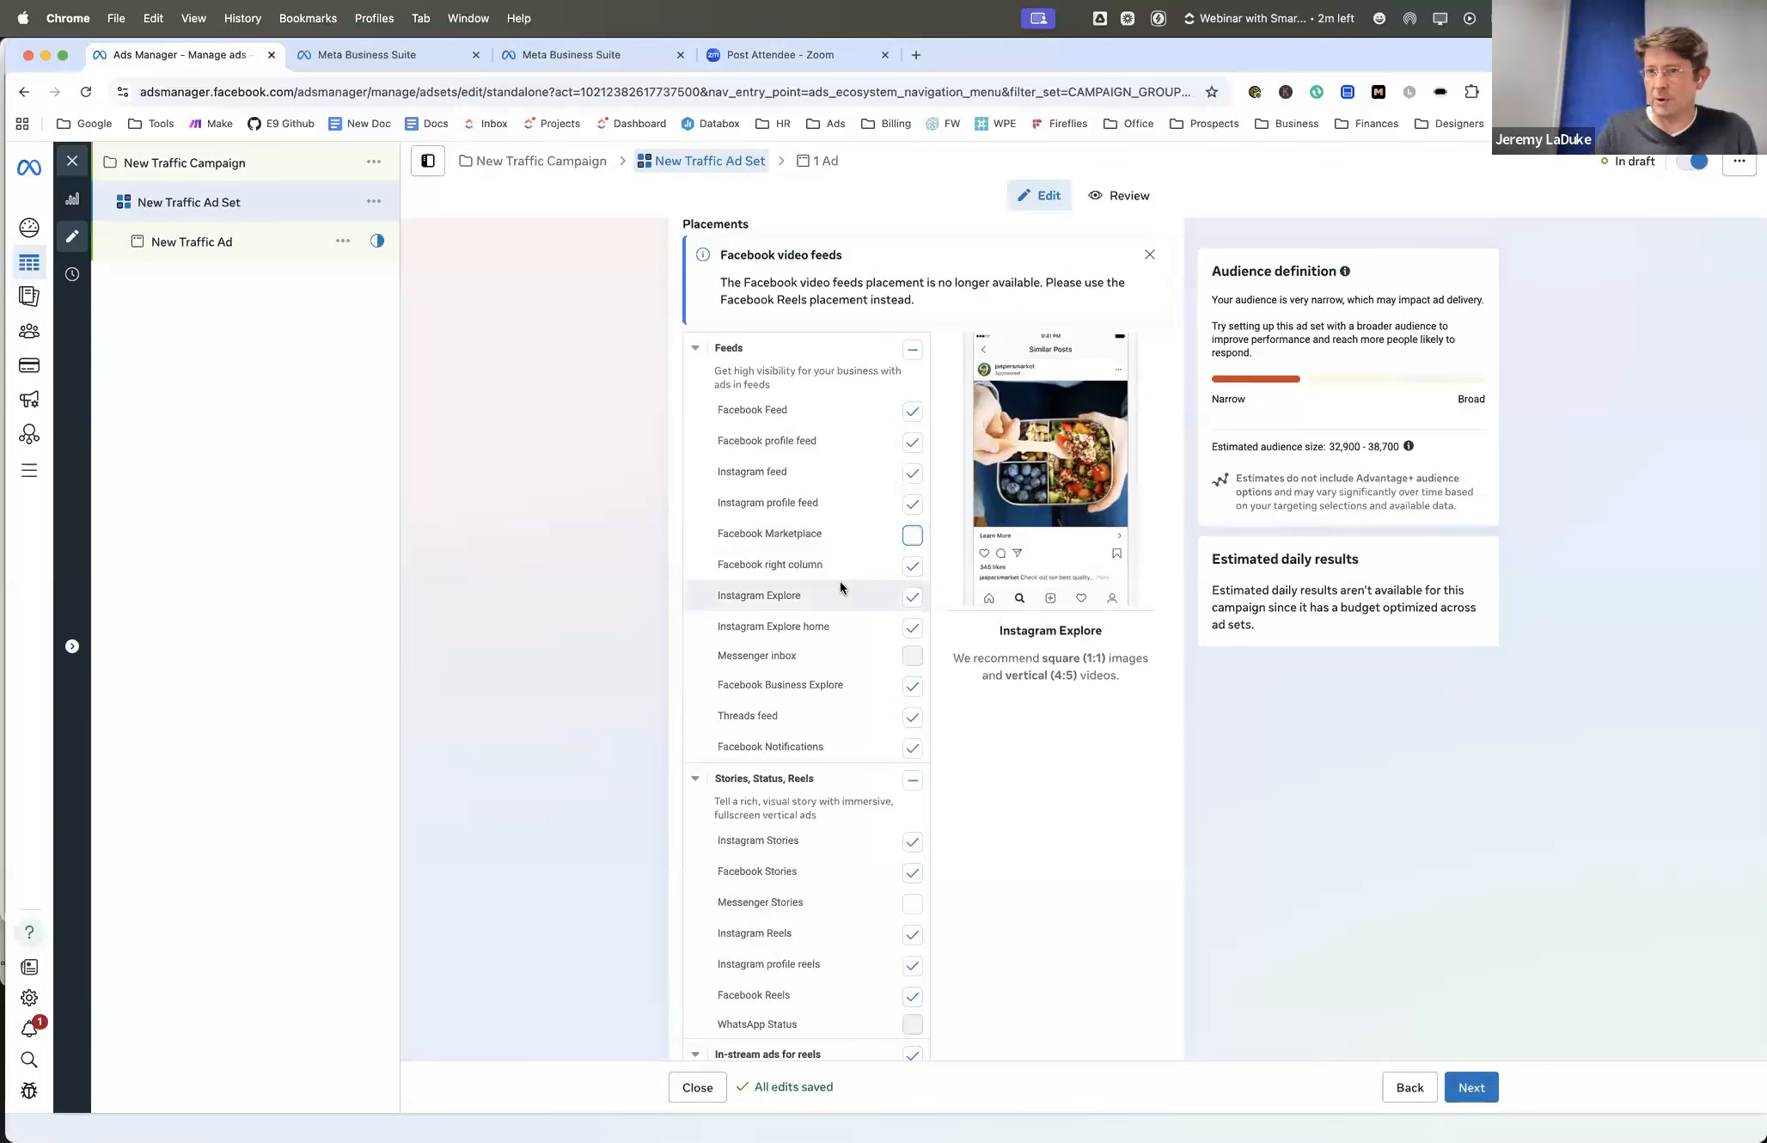
scroll(840, 581, down, 1)
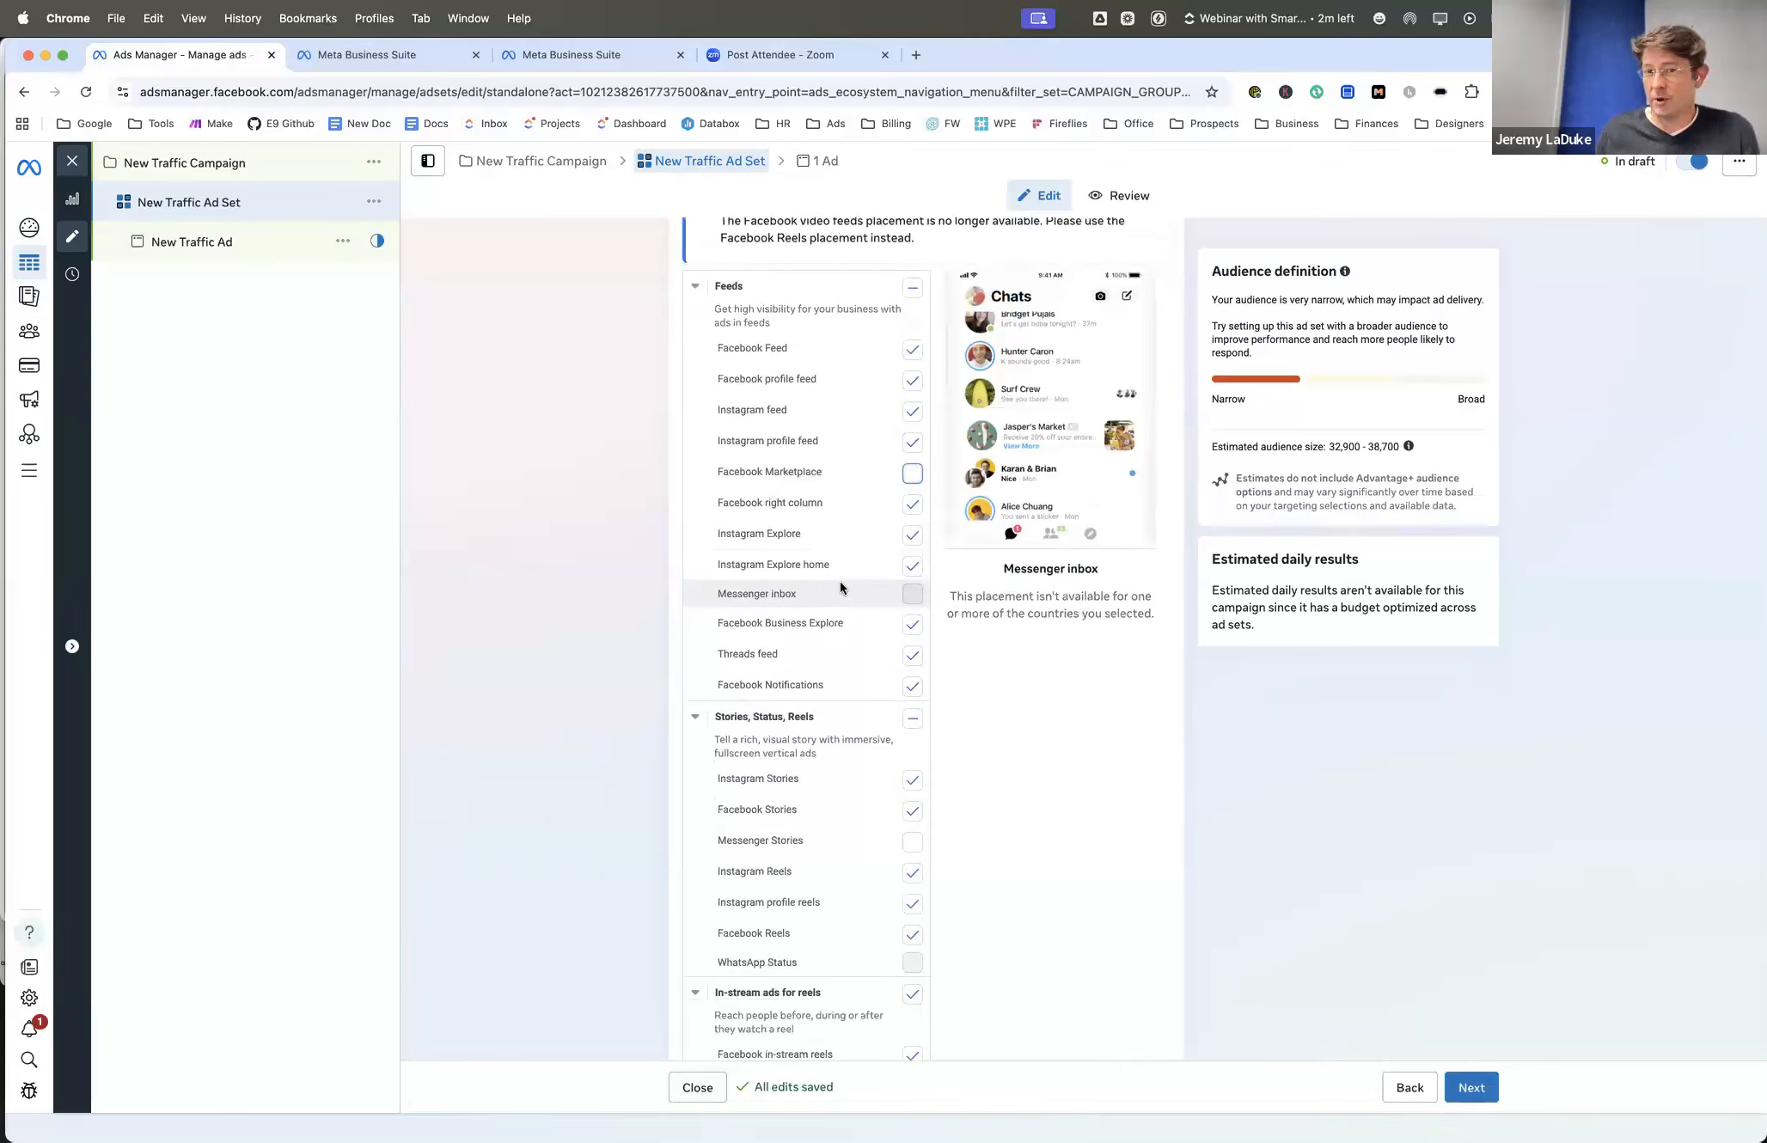
scroll(846, 495, down, 1)
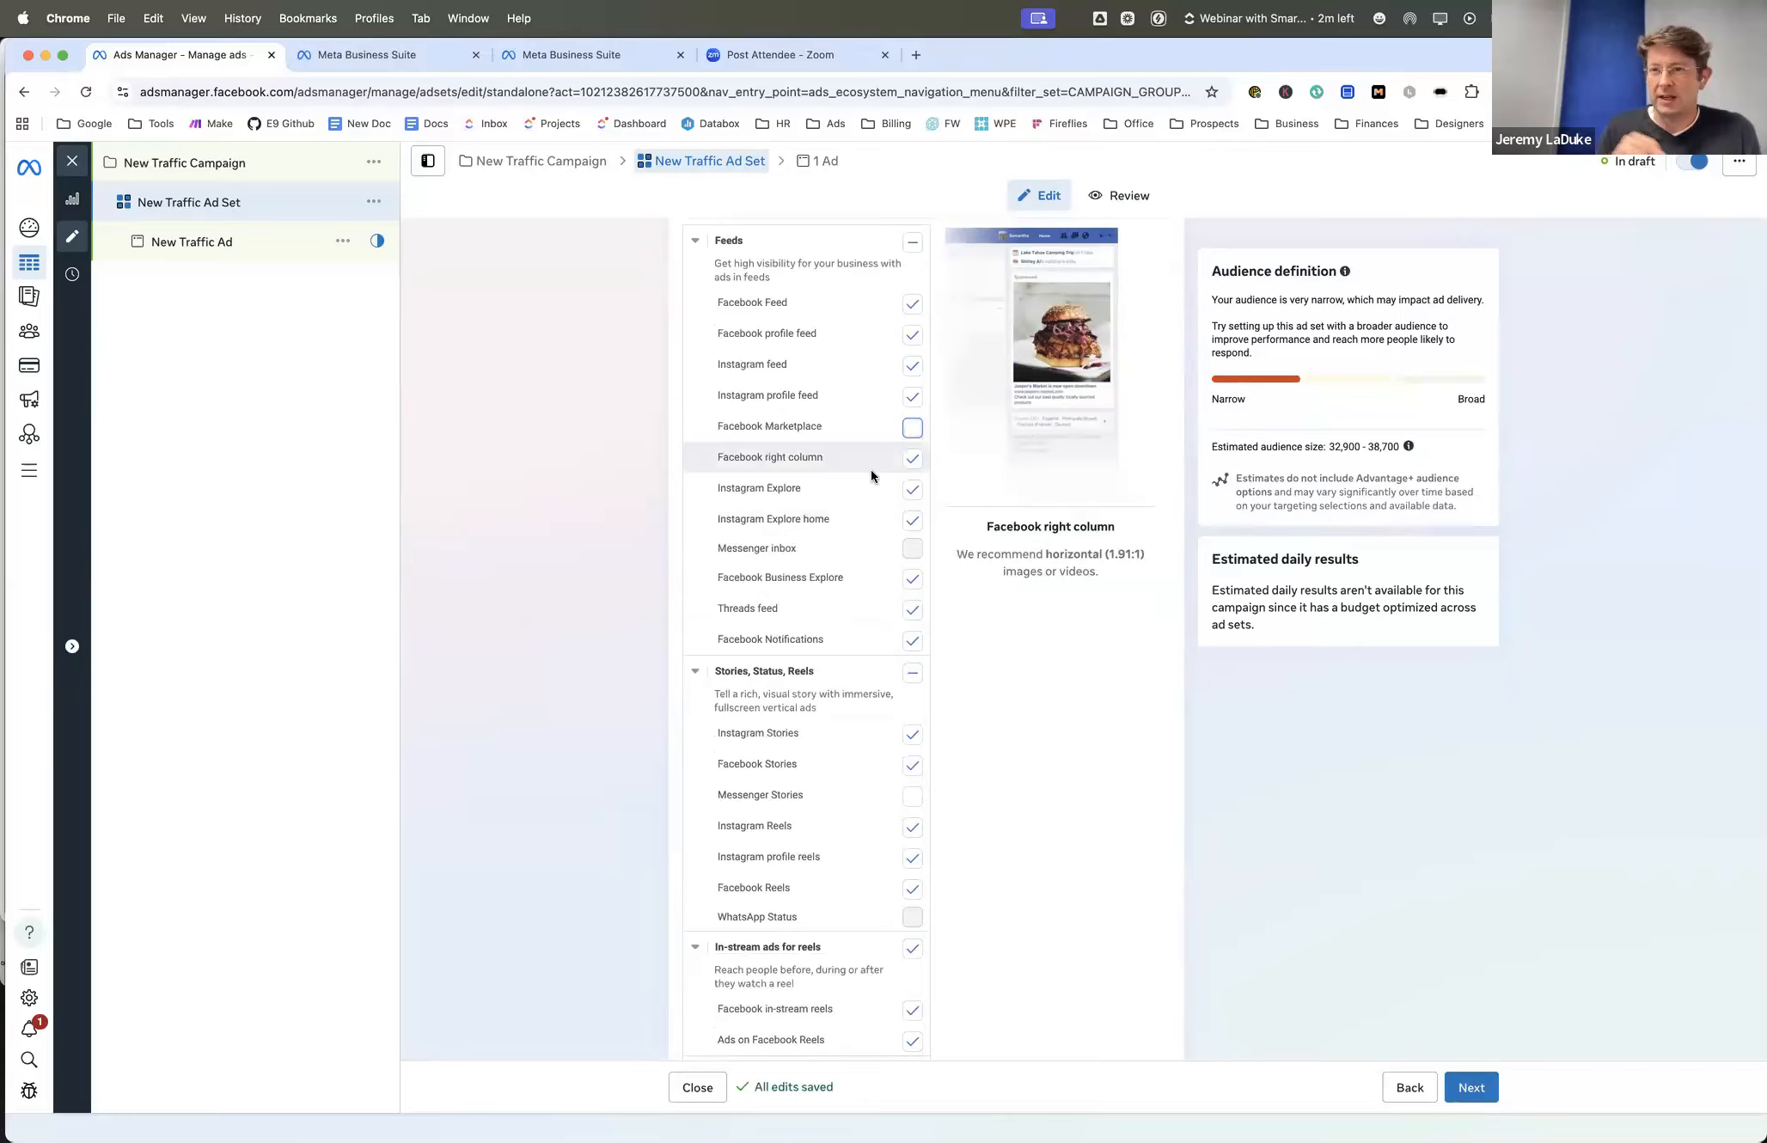
scroll(867, 433, down, 1)
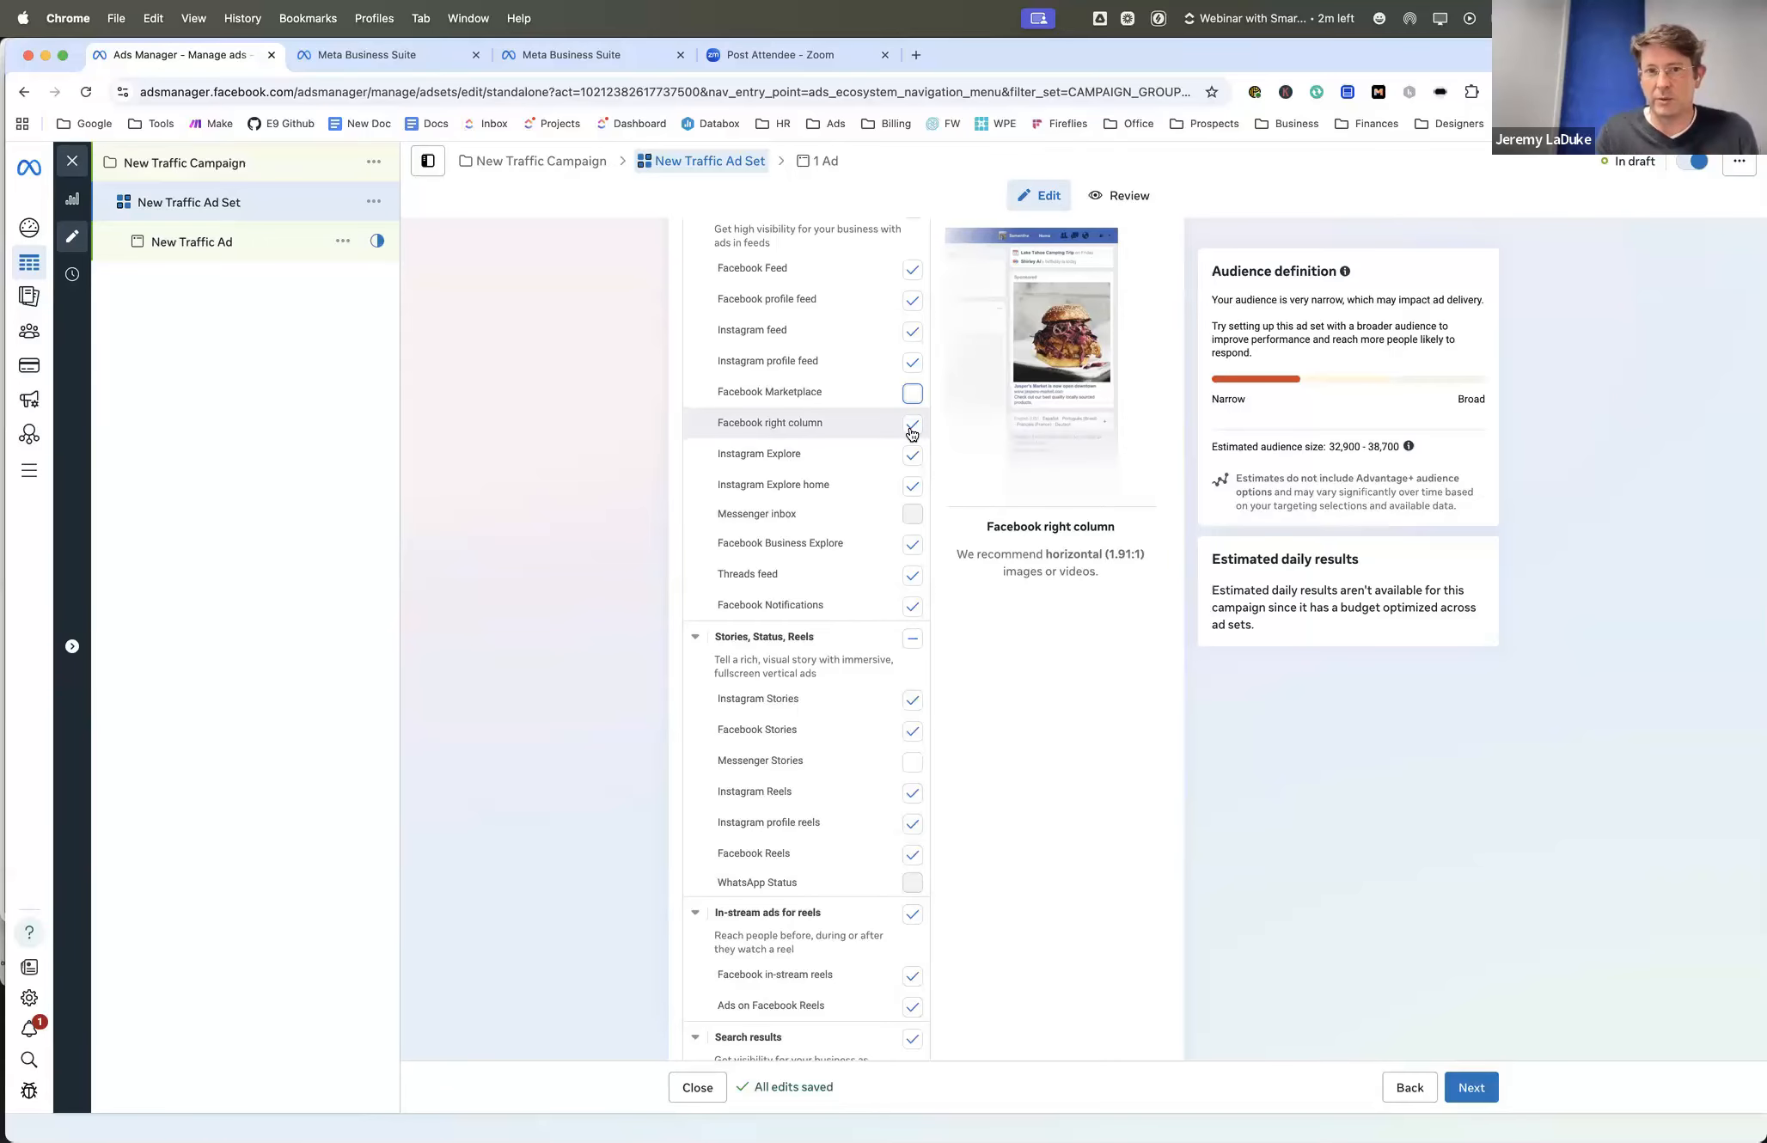
click(912, 430)
- Review the manual placement choices, platforms and Advantage+ placements recommendation
scroll(857, 421, down, 1)
scroll(857, 421, up, 5)
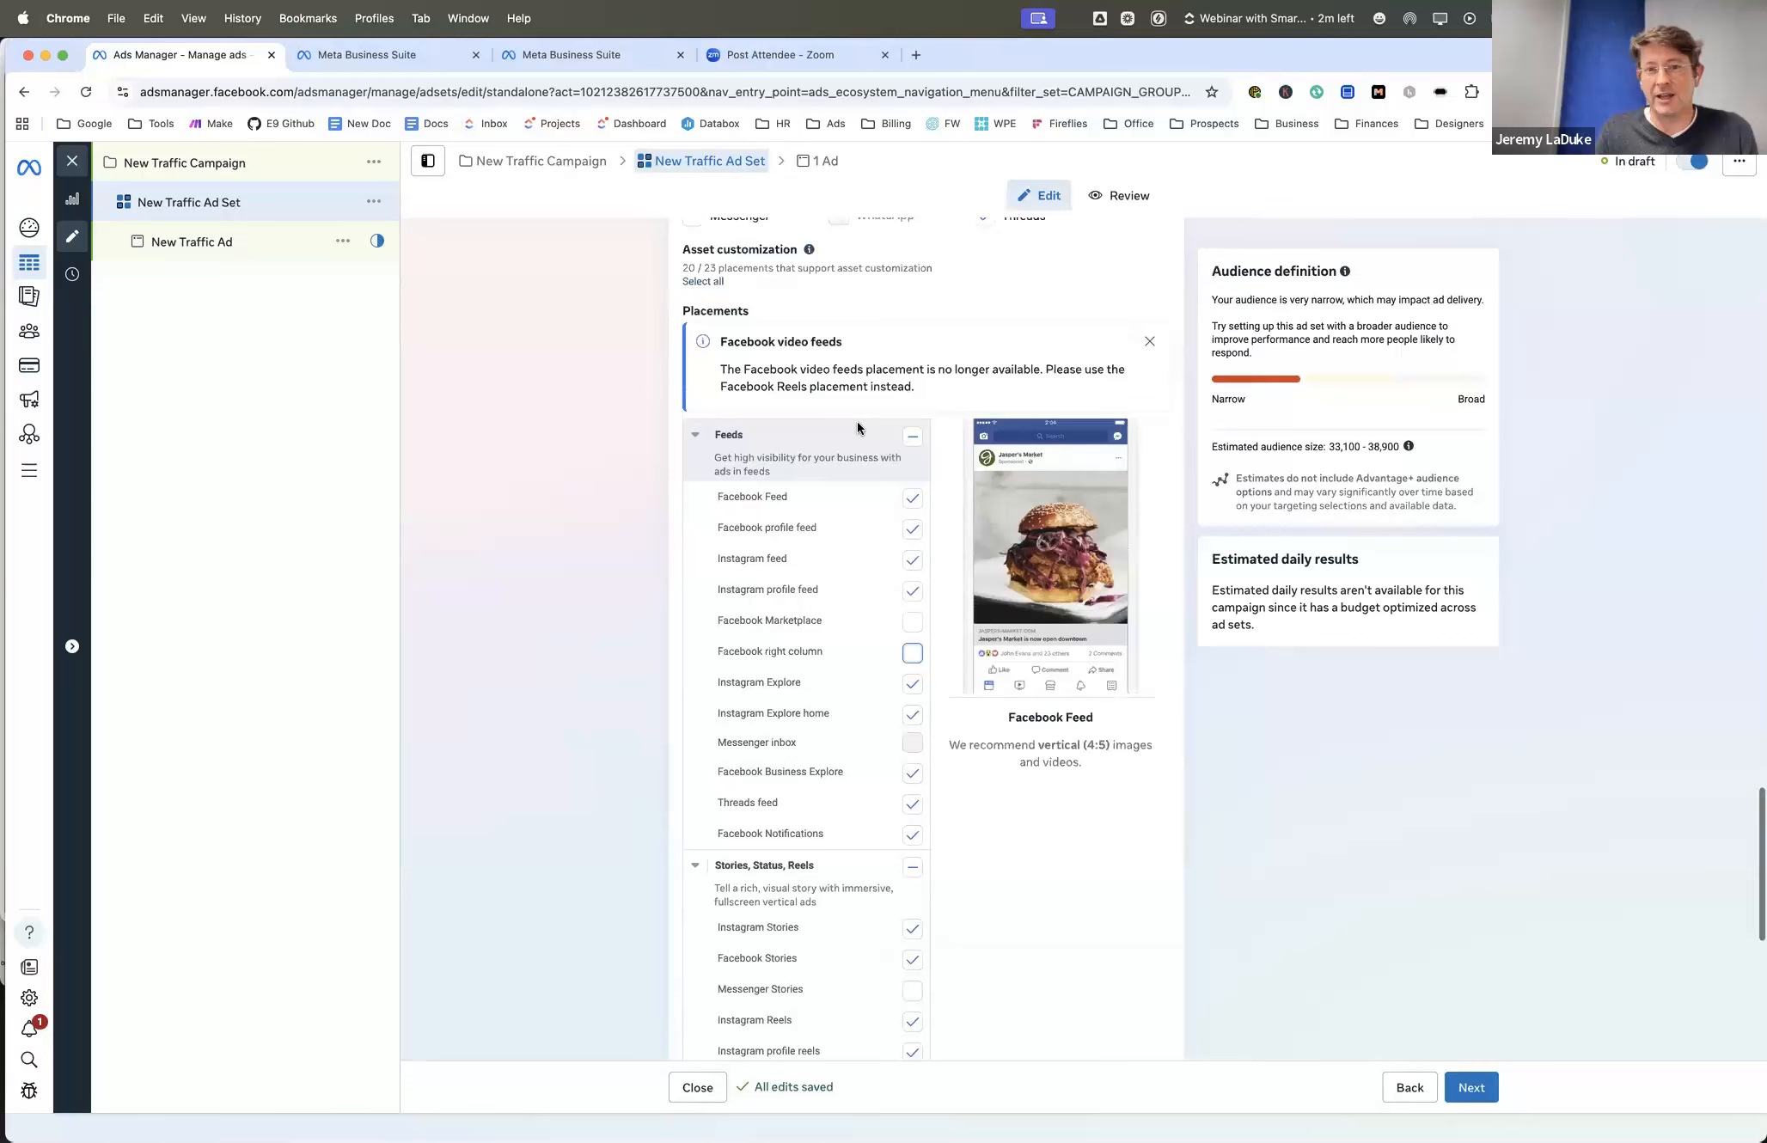
scroll(857, 421, up, 3)
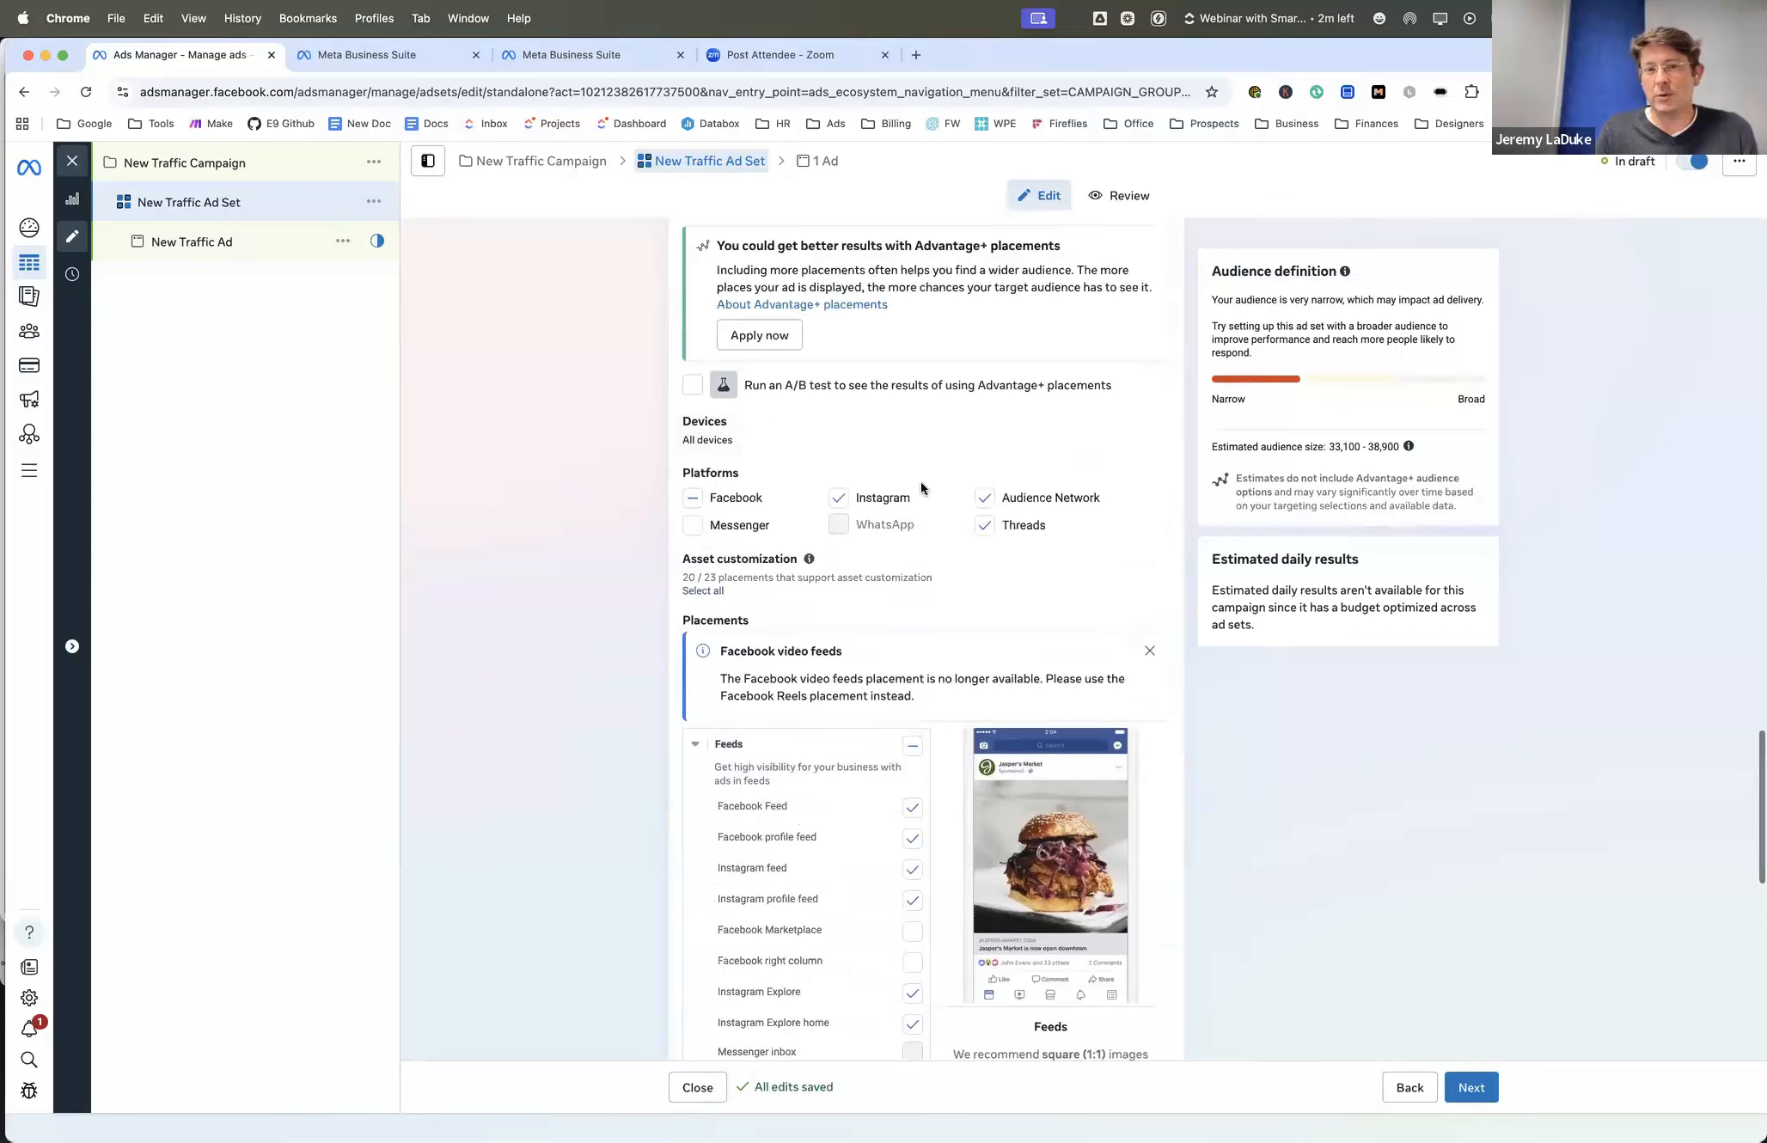
scroll(868, 590, up, 2)
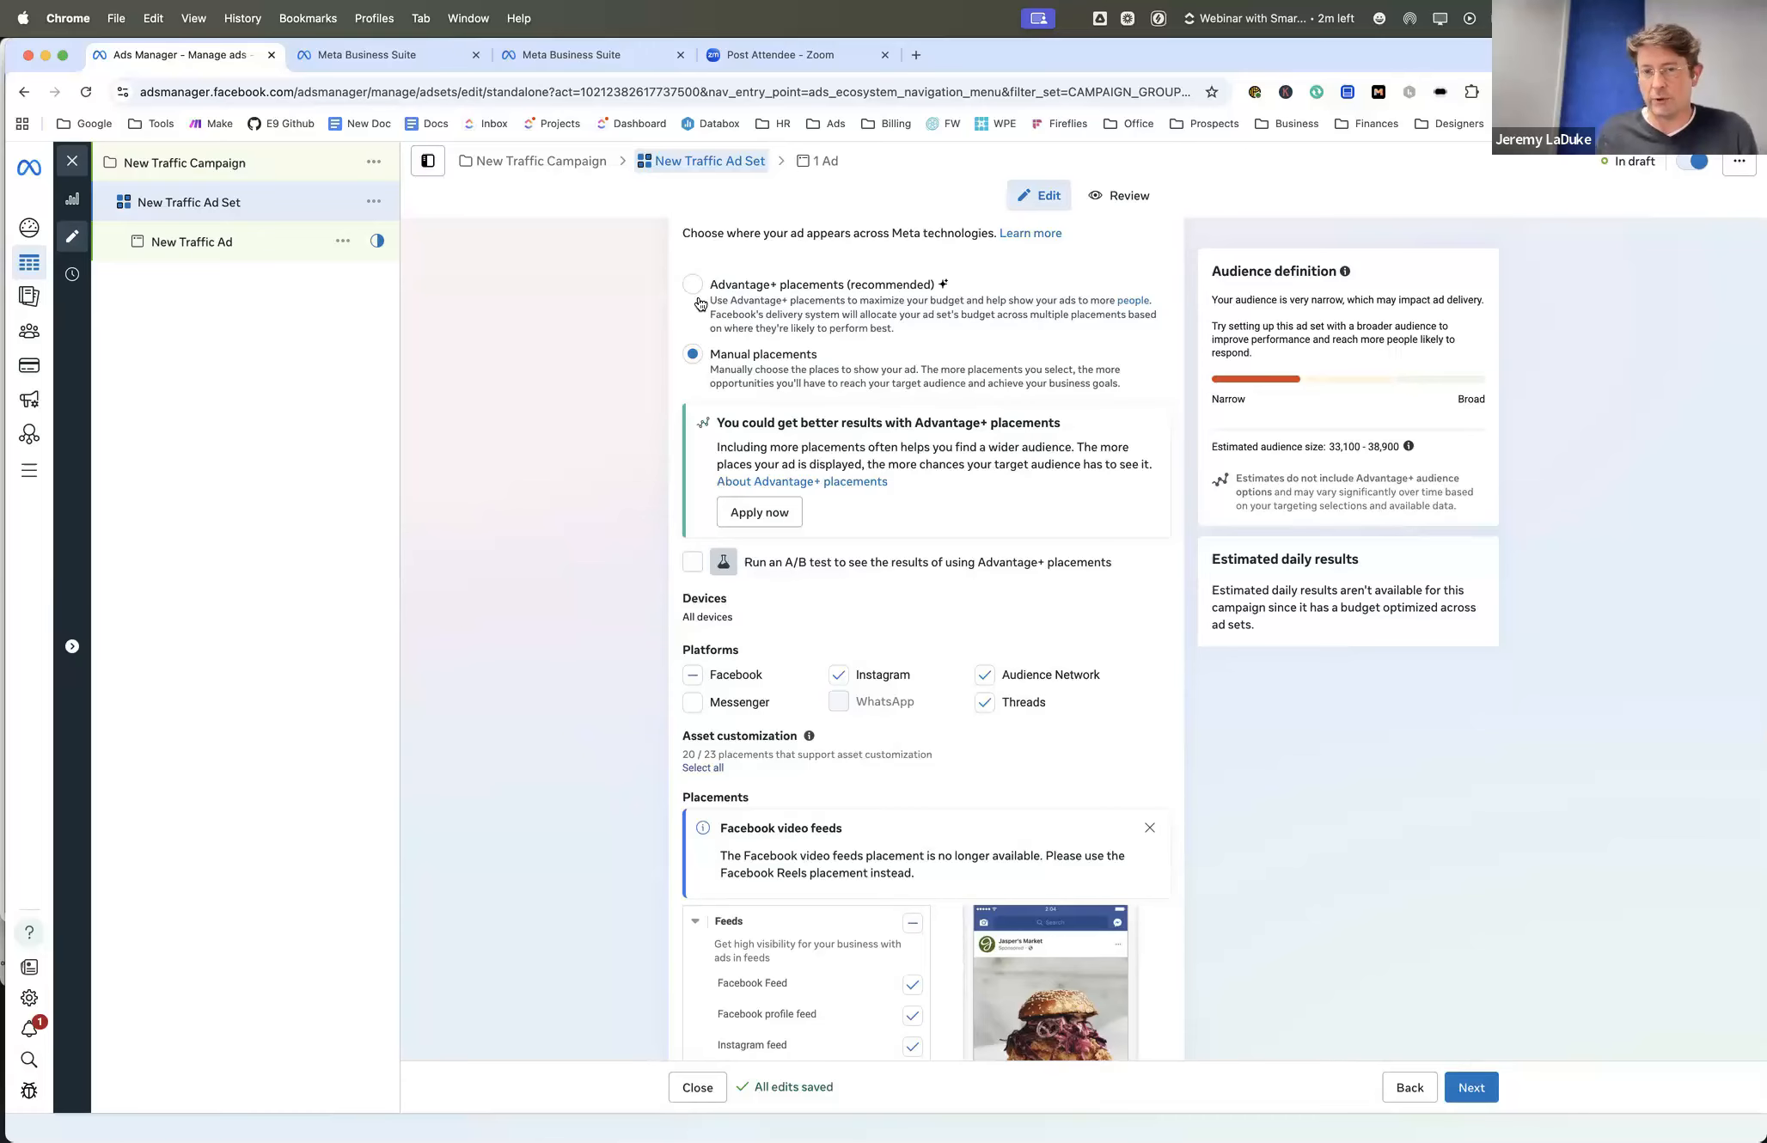
scroll(651, 357, down, 10)
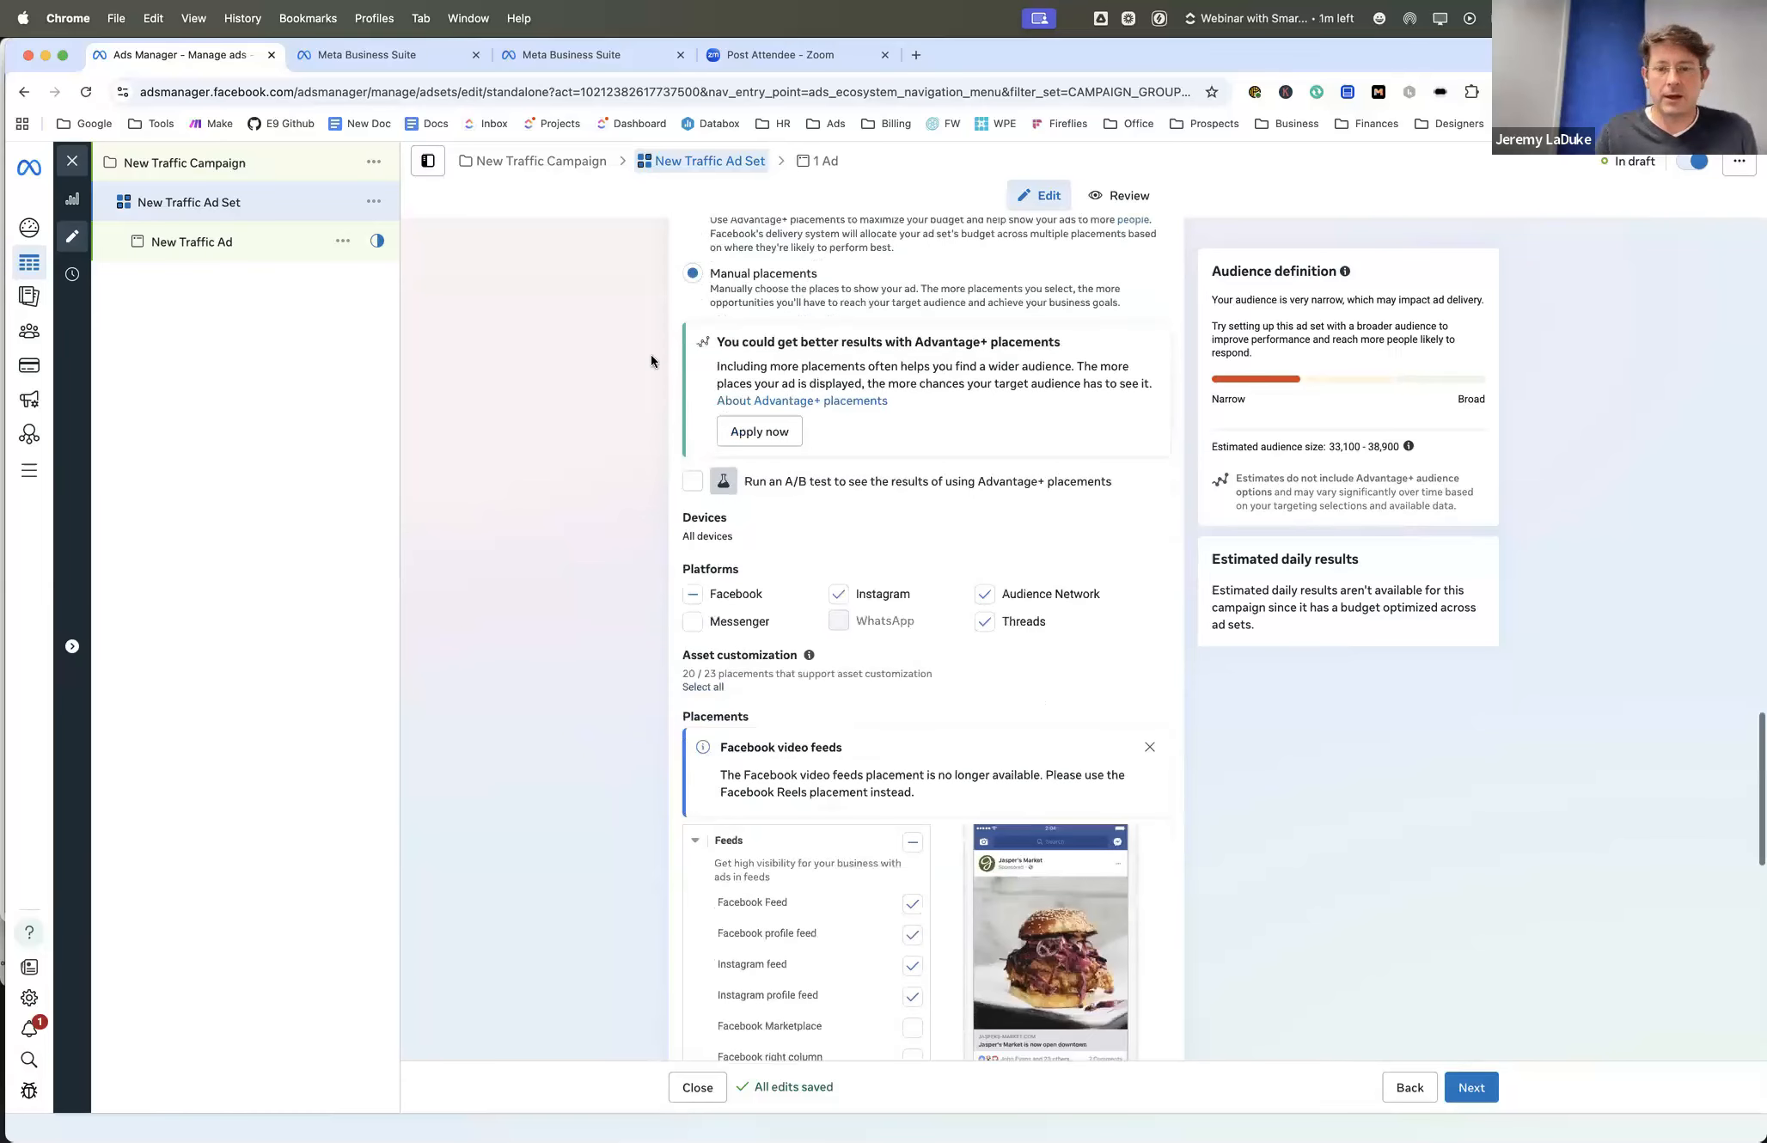
scroll(651, 357, down, 4)
scroll(650, 357, up, 10)
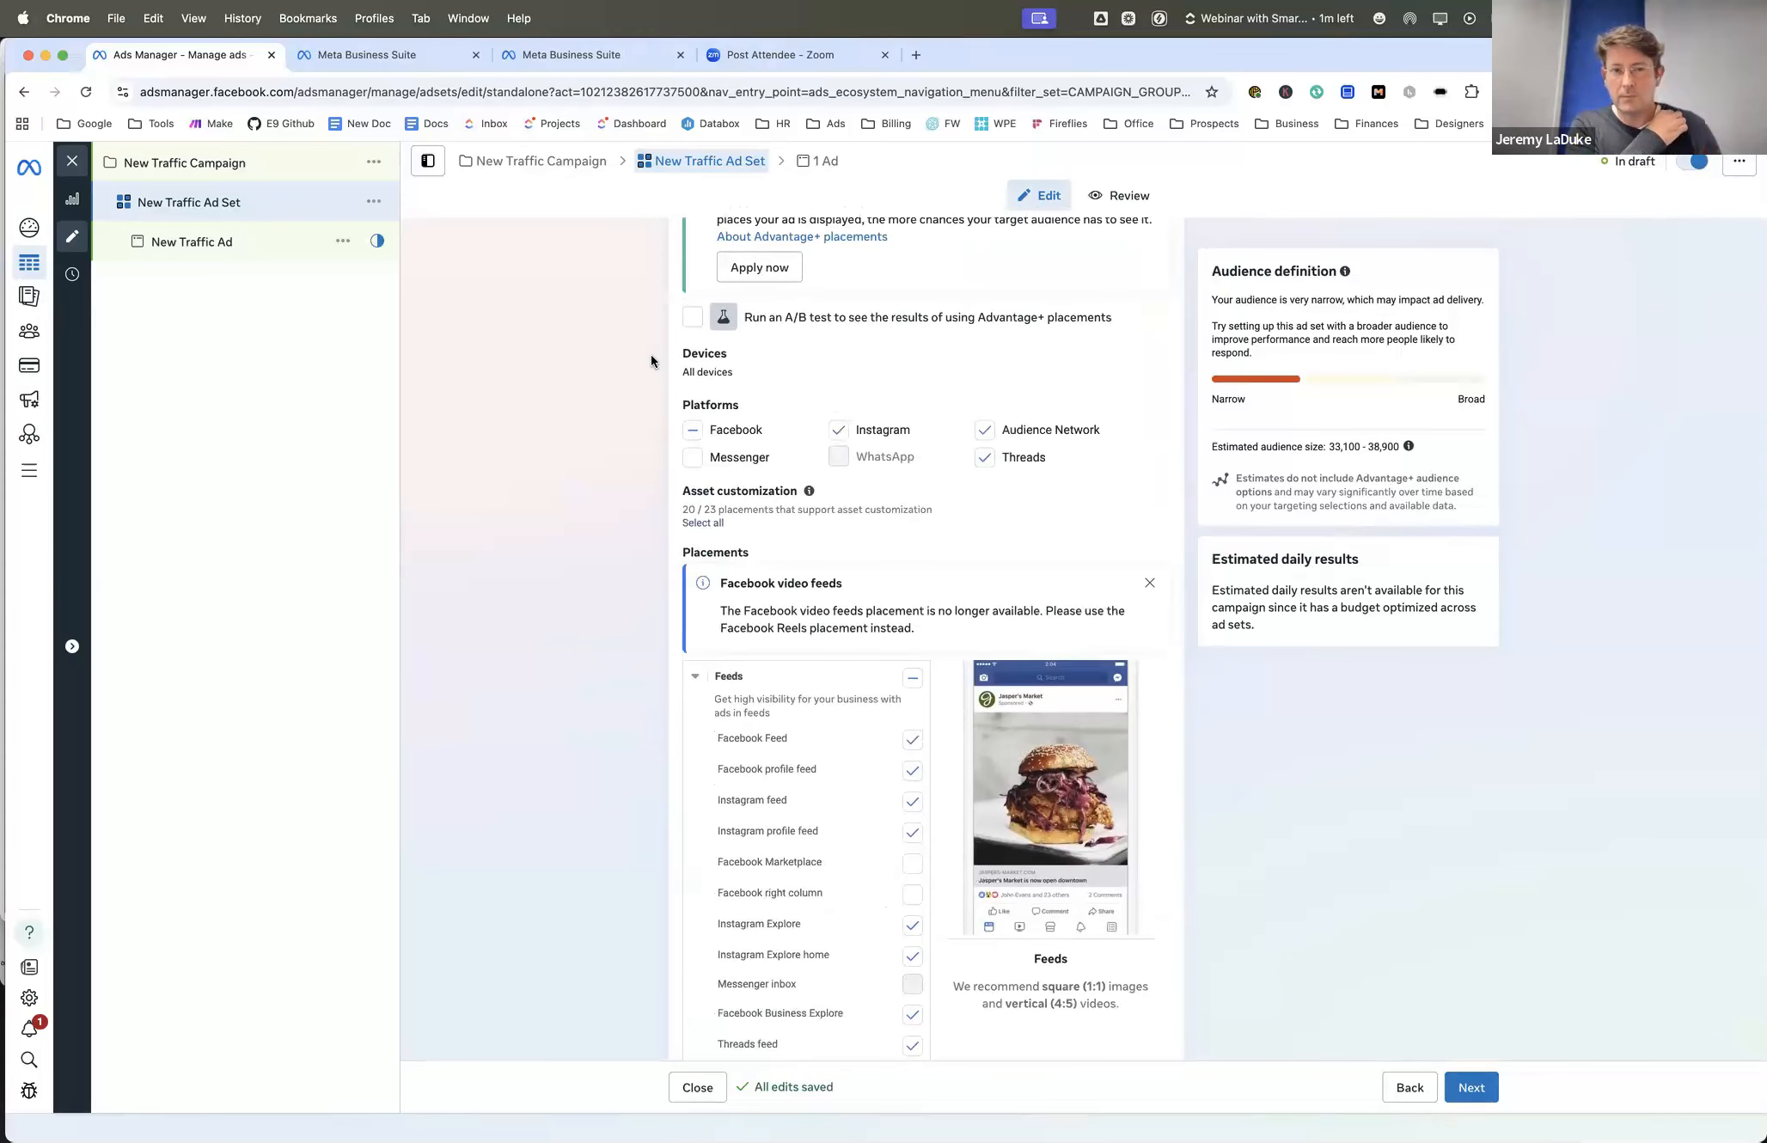
- Widen the targeting radius around the Maryville location pin to 10 mi
scroll(650, 361, up, 8)
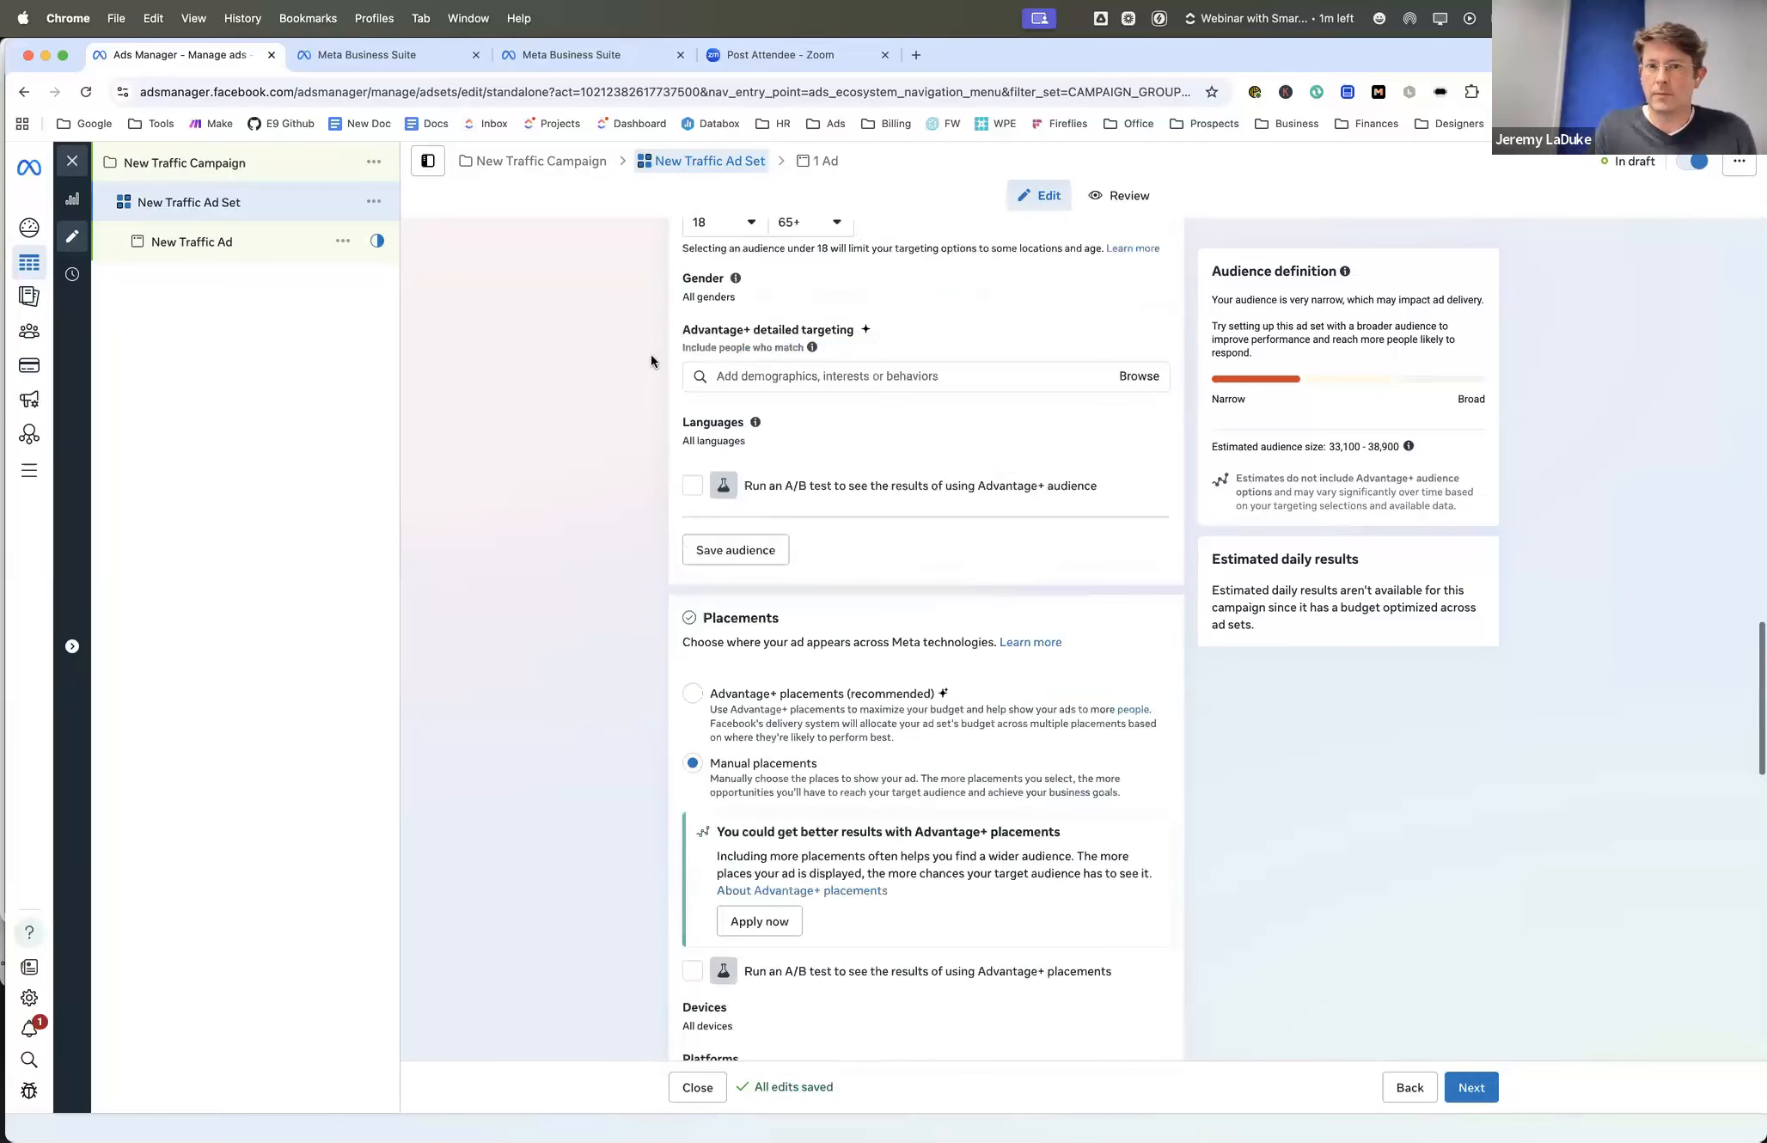
scroll(650, 361, up, 4)
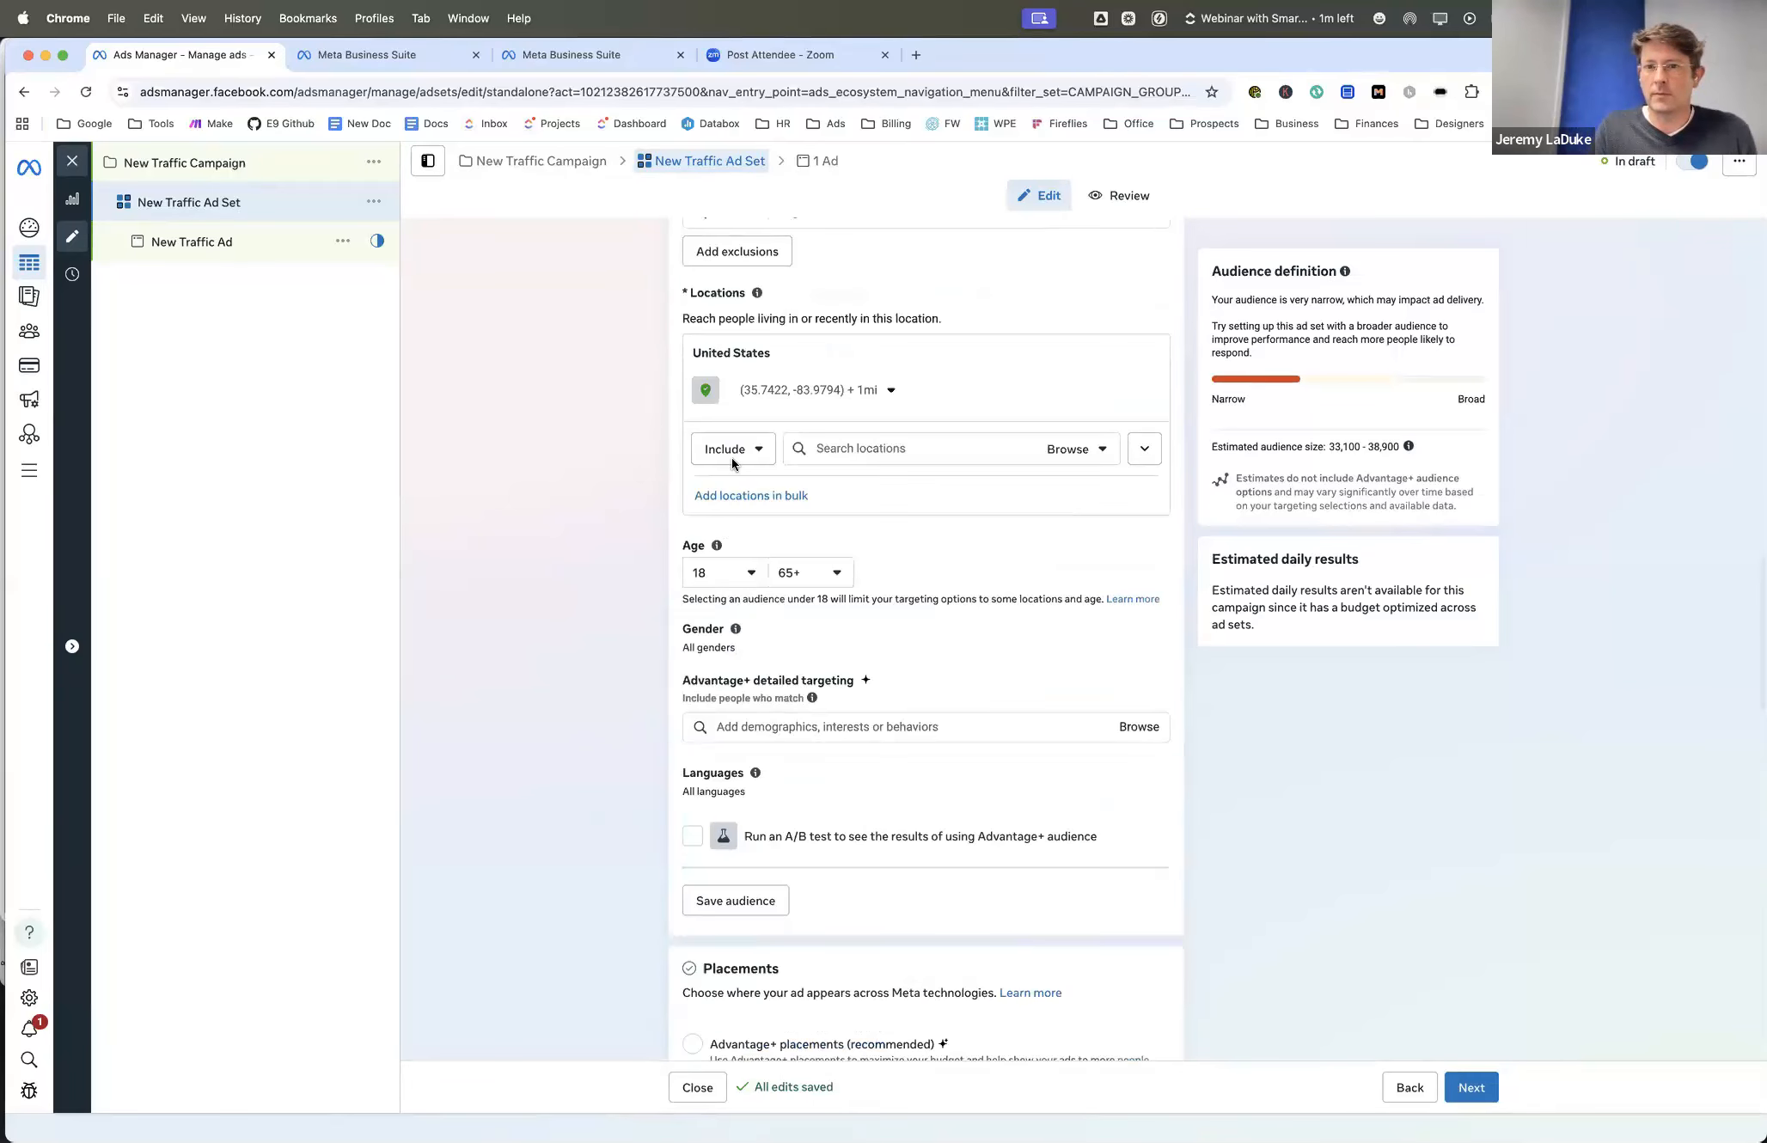
scroll(731, 457, up, 1)
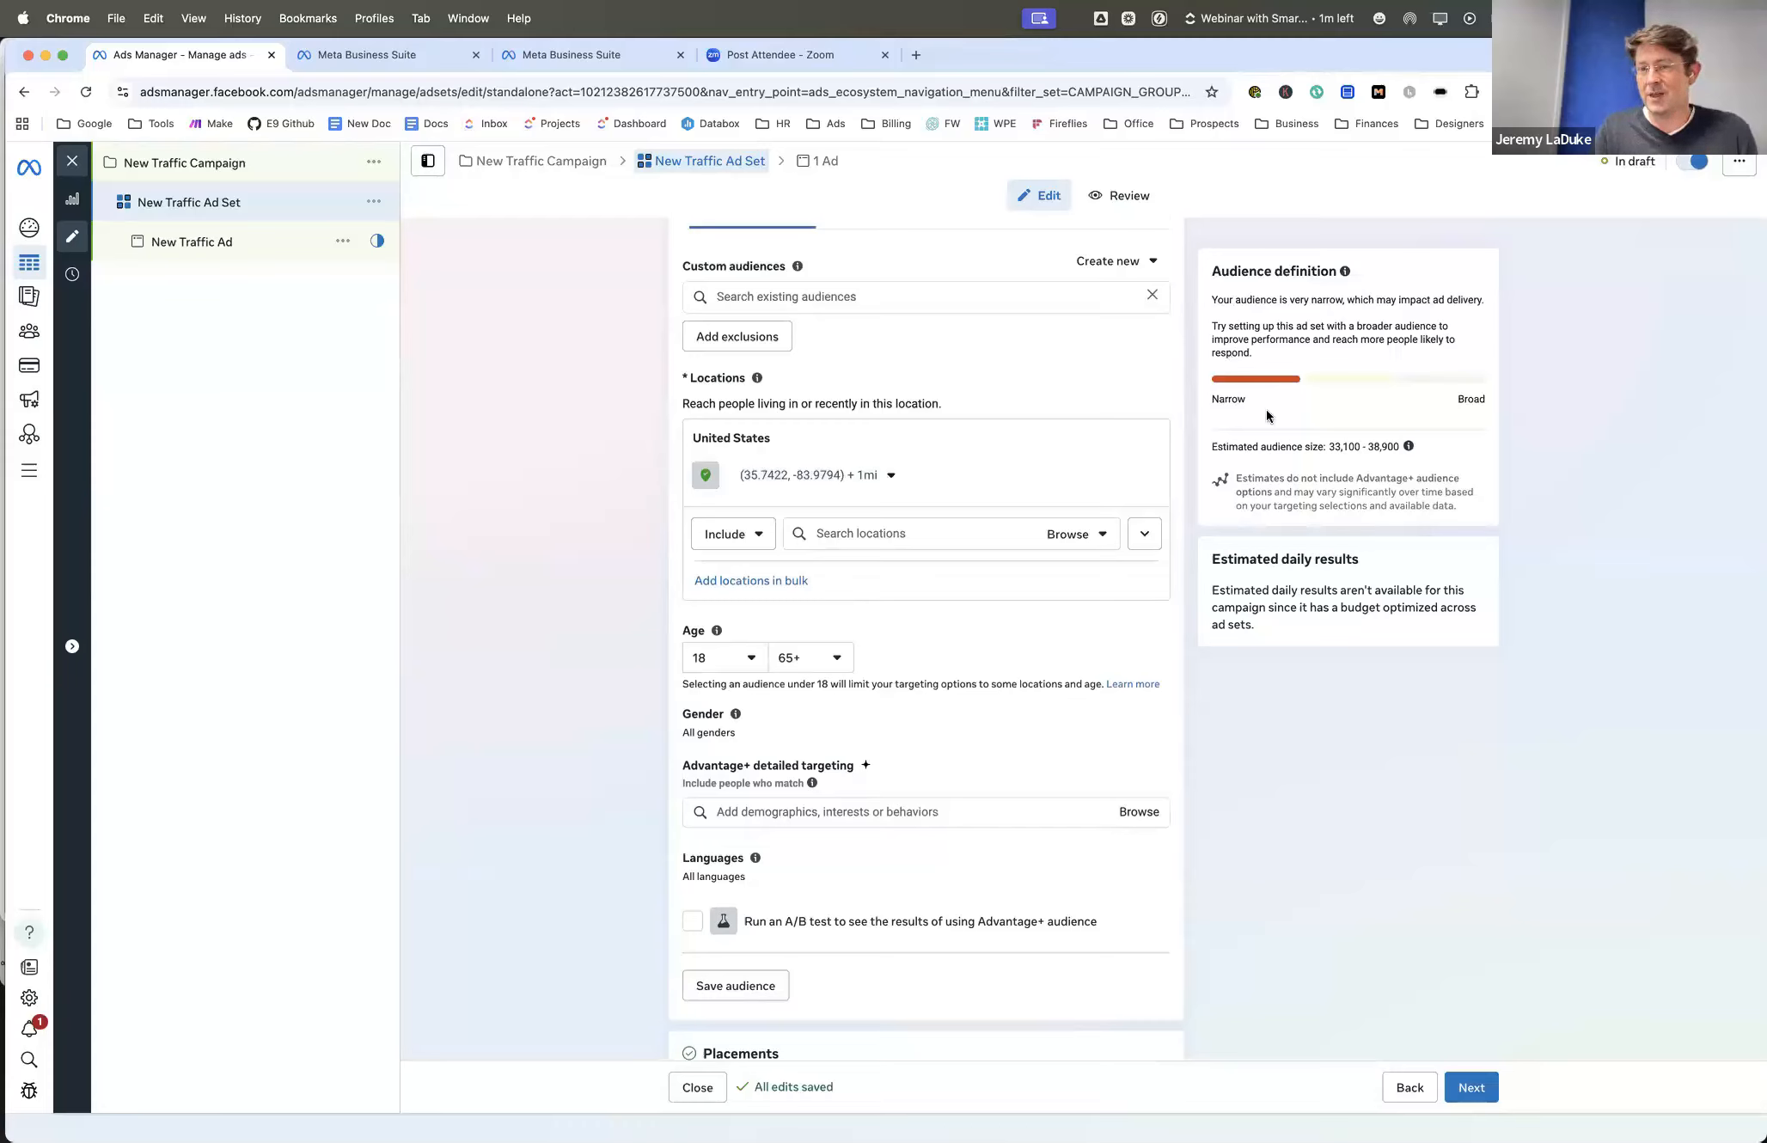
click(893, 476)
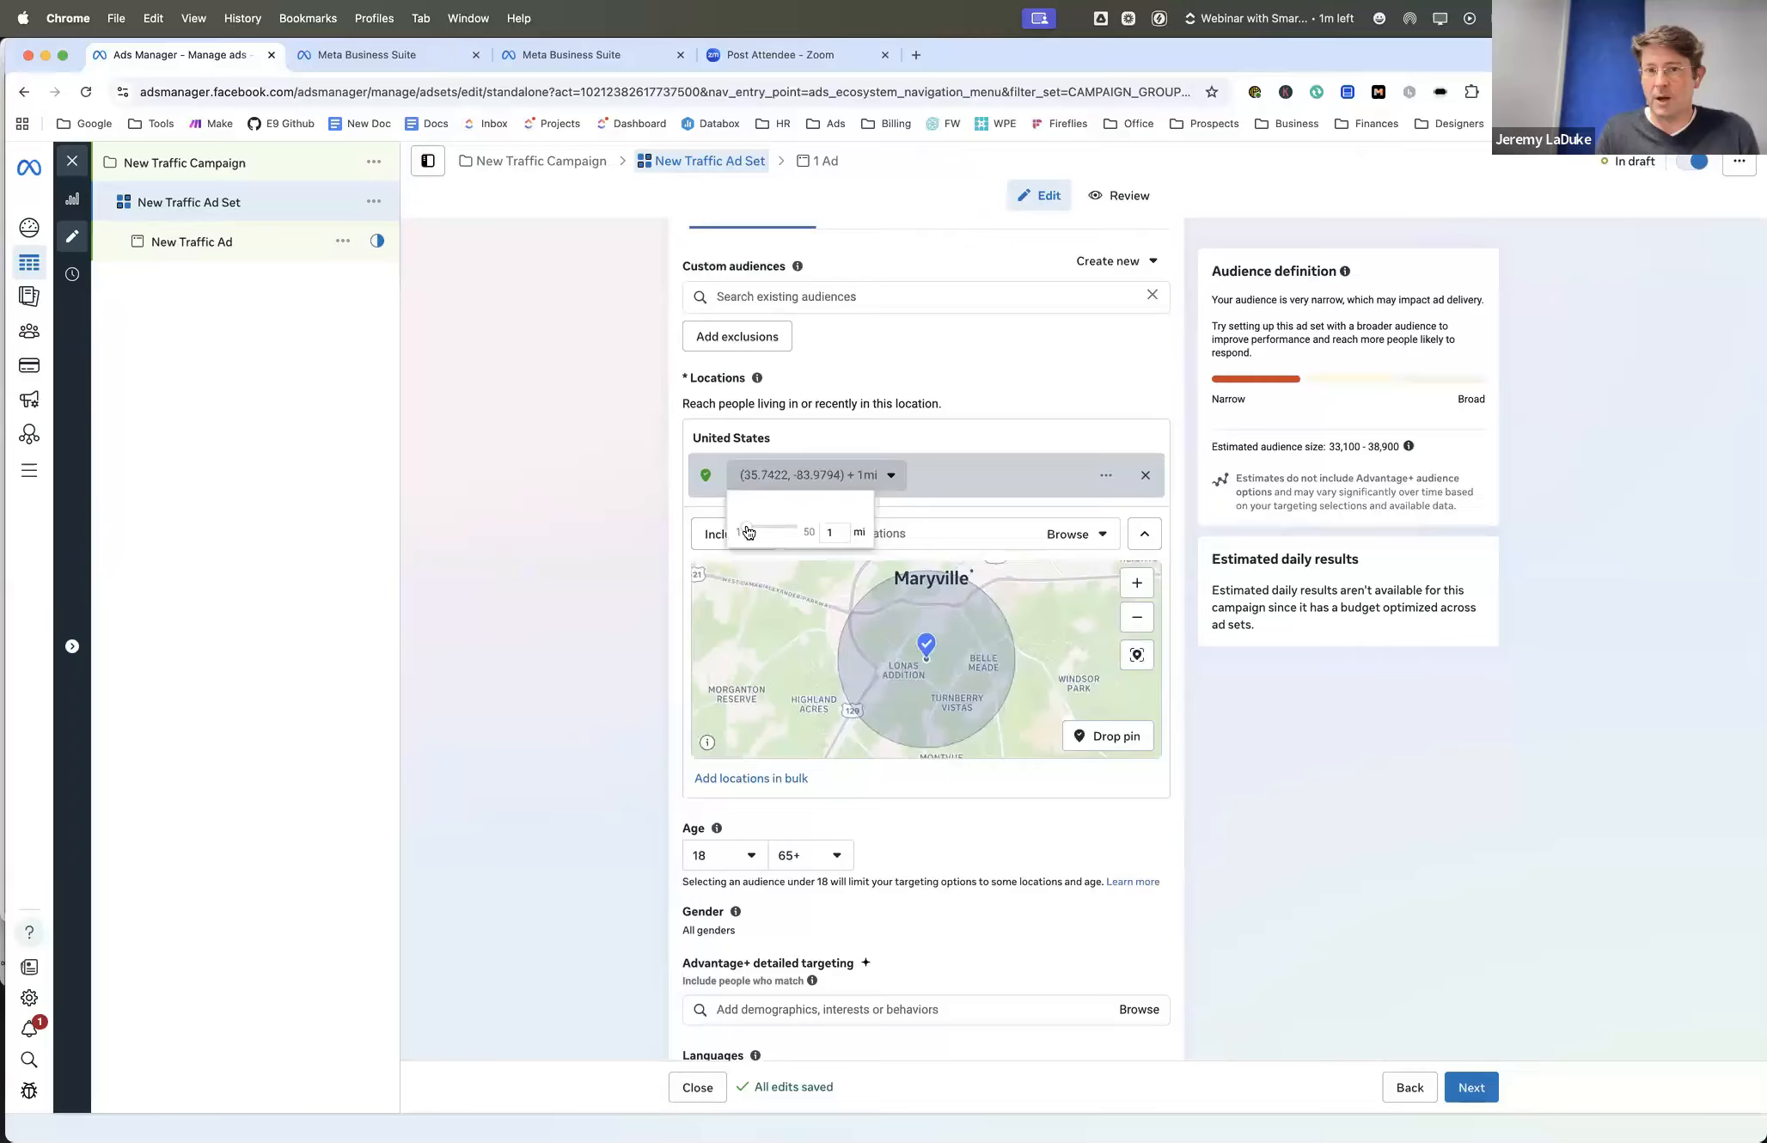
drag(761, 527, 764, 527)
click(666, 523)
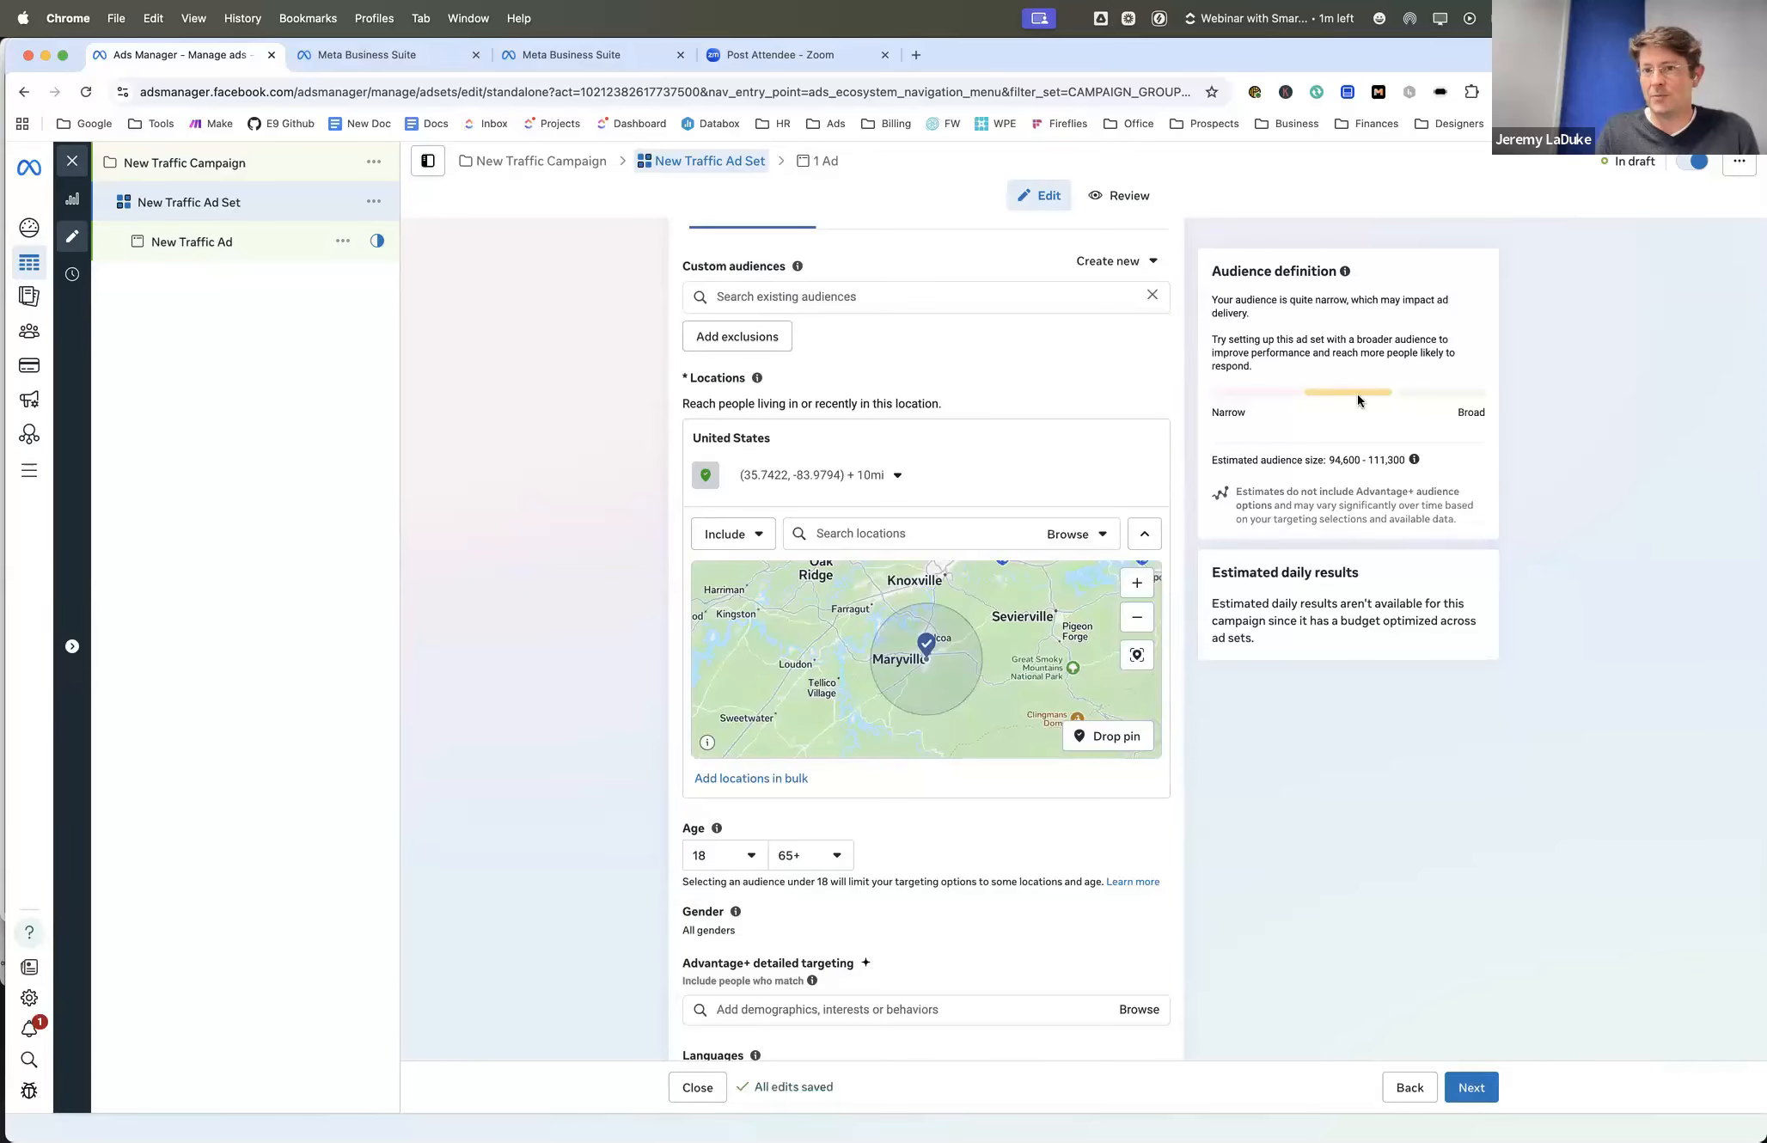
- Review the audience definition, location, age, gender, targeting and placement settings of the ad set
scroll(1360, 422, down, 1)
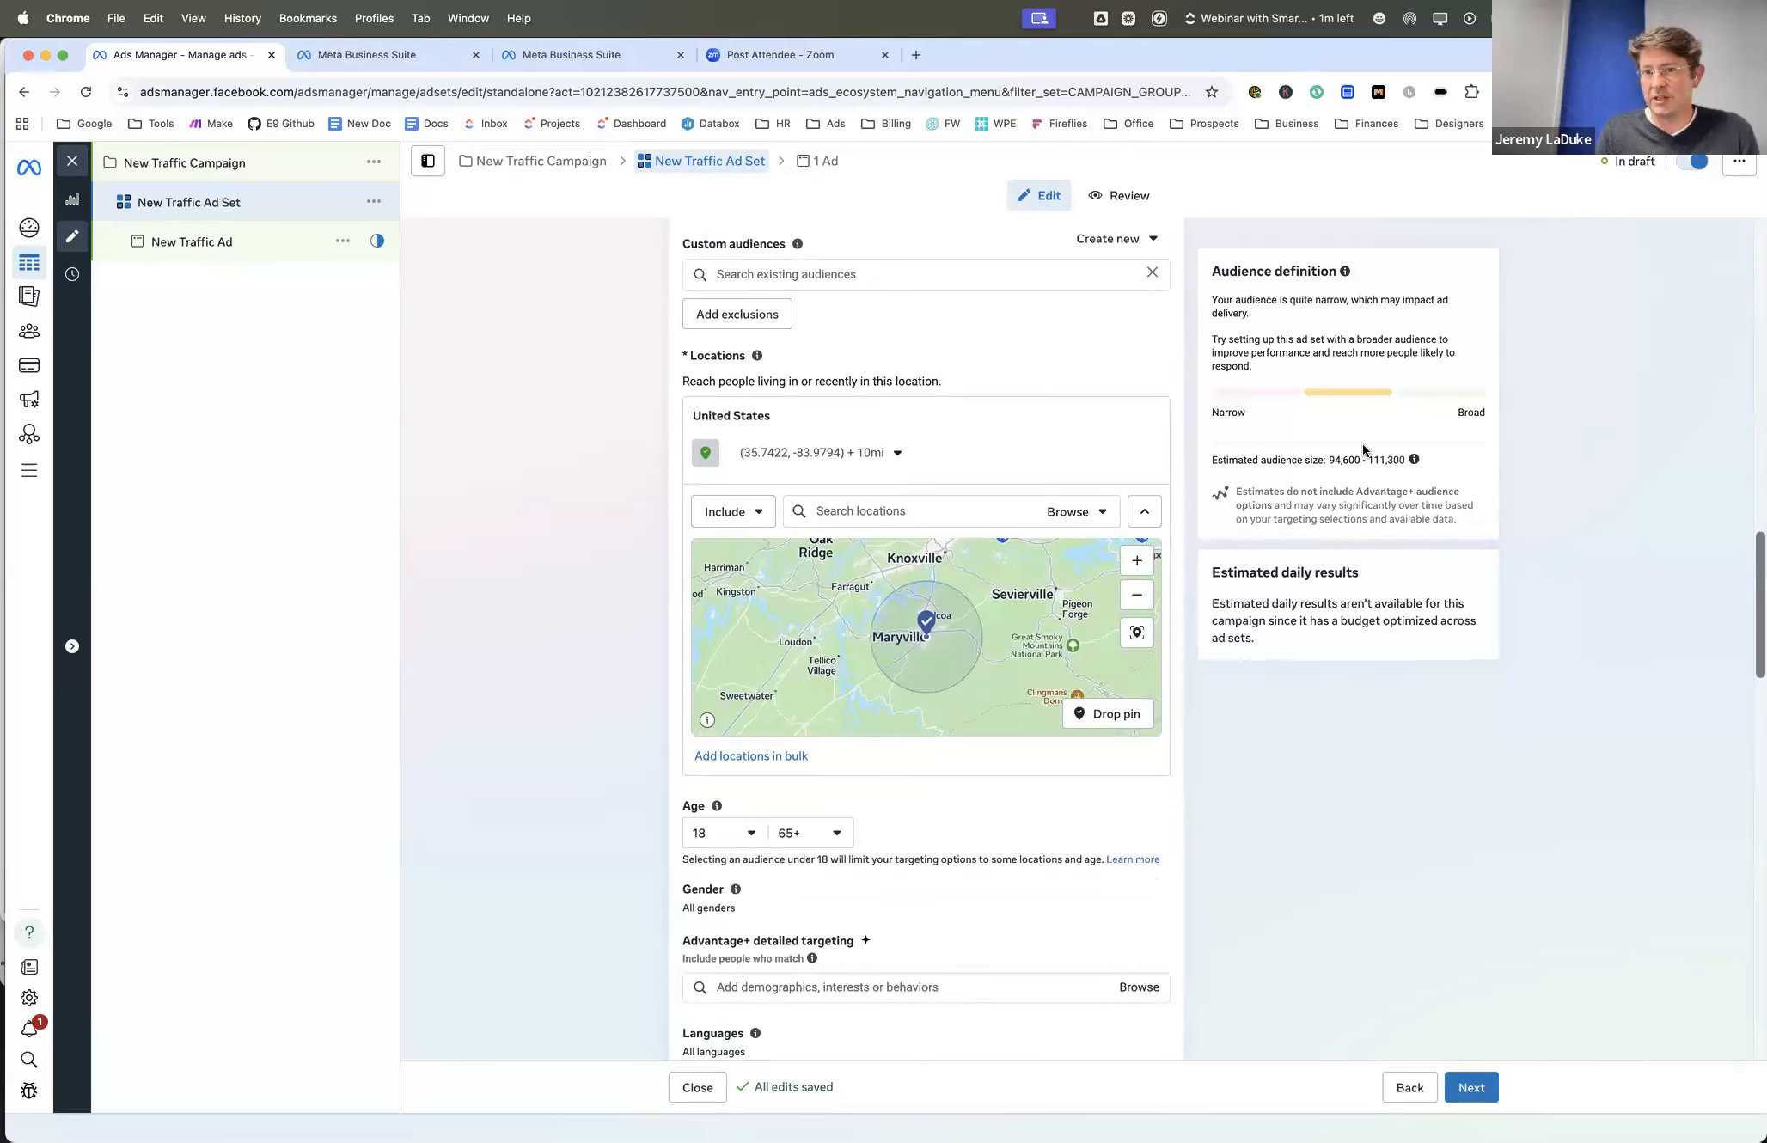
scroll(1362, 443, down, 1)
scroll(1363, 443, up, 3)
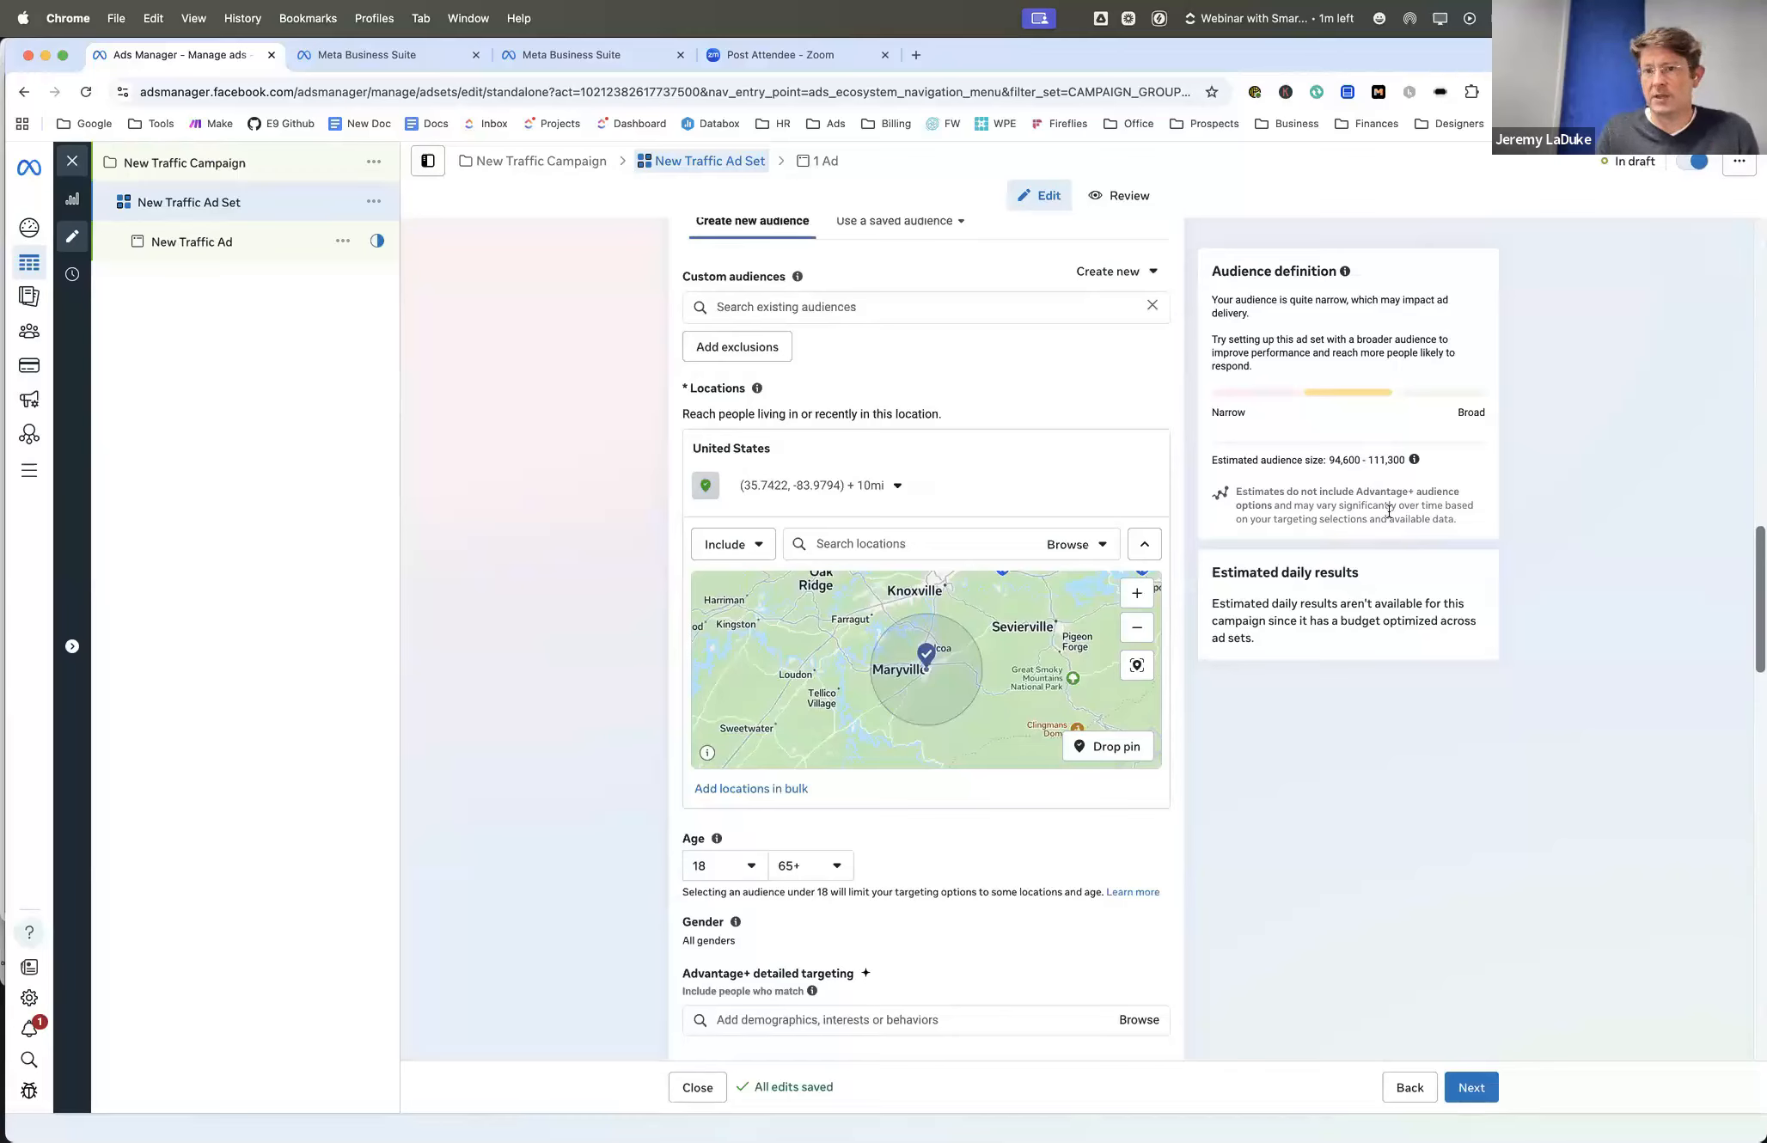
scroll(1389, 511, down, 2)
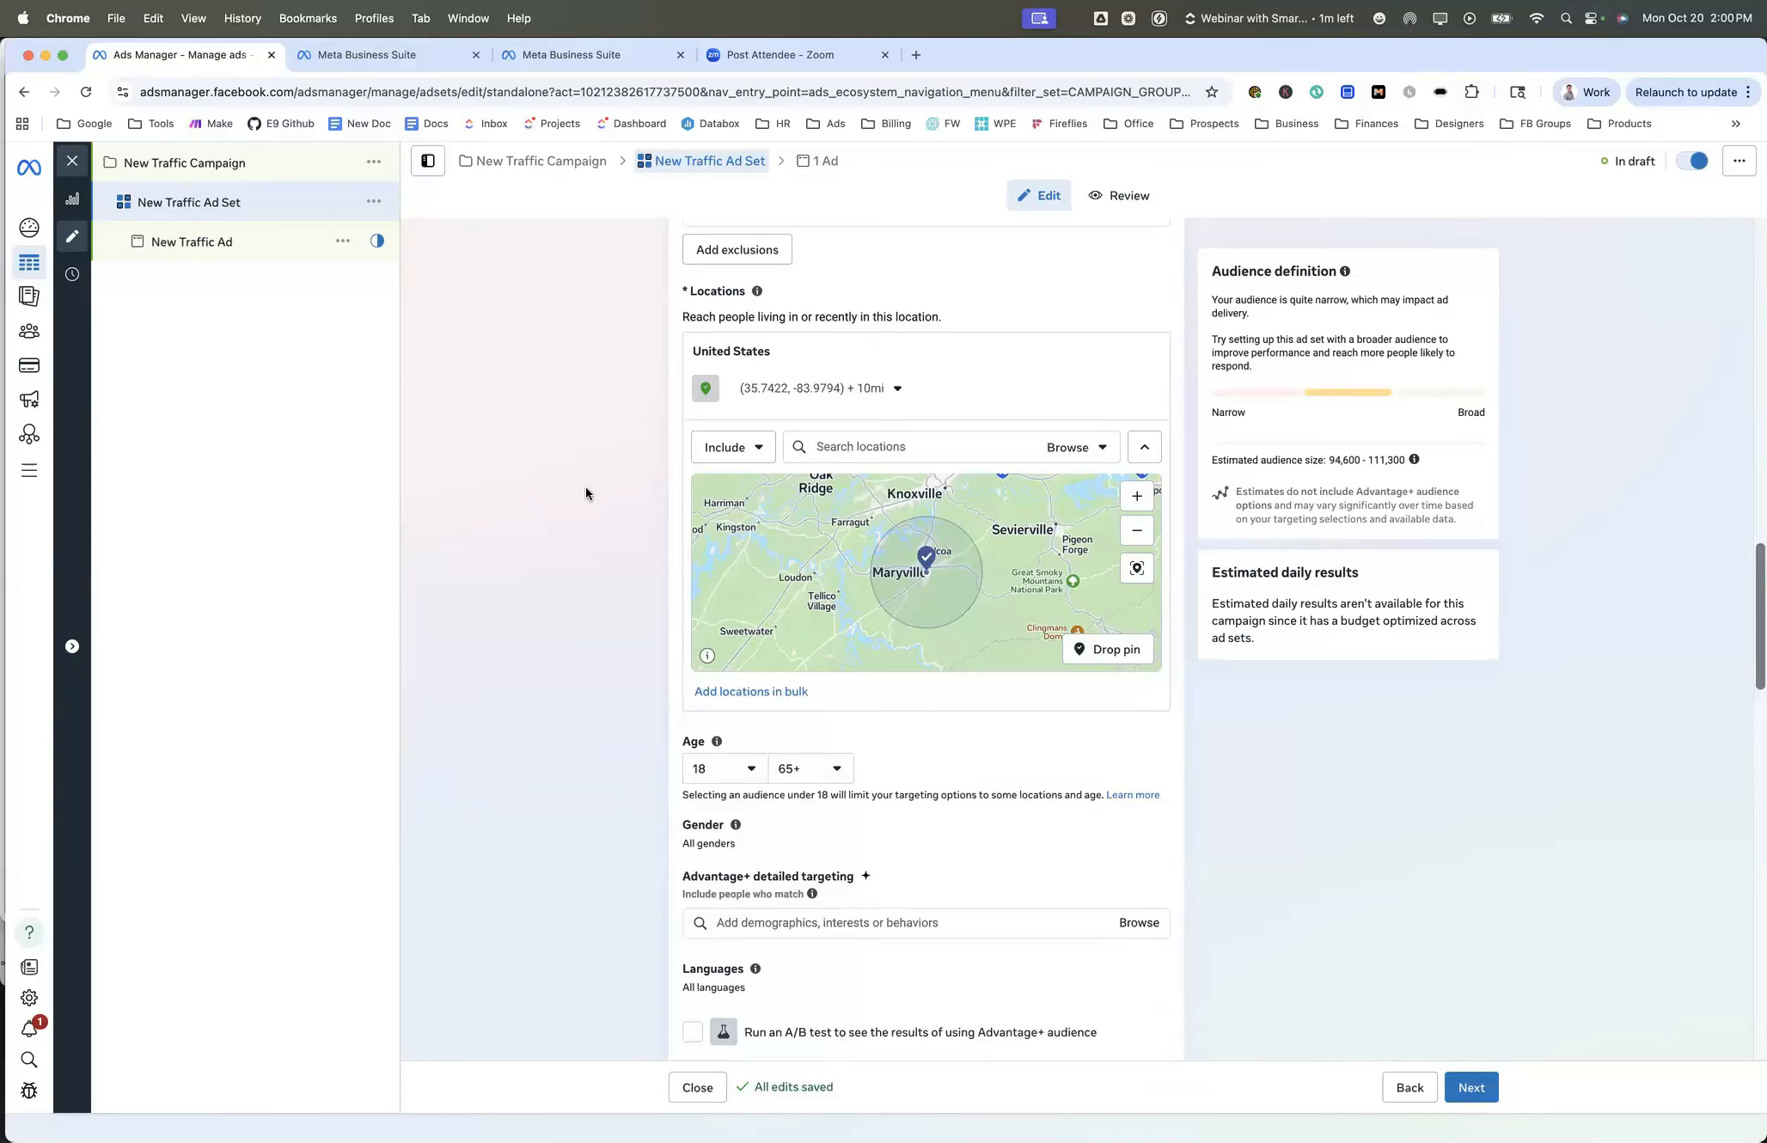
scroll(586, 486, down, 5)
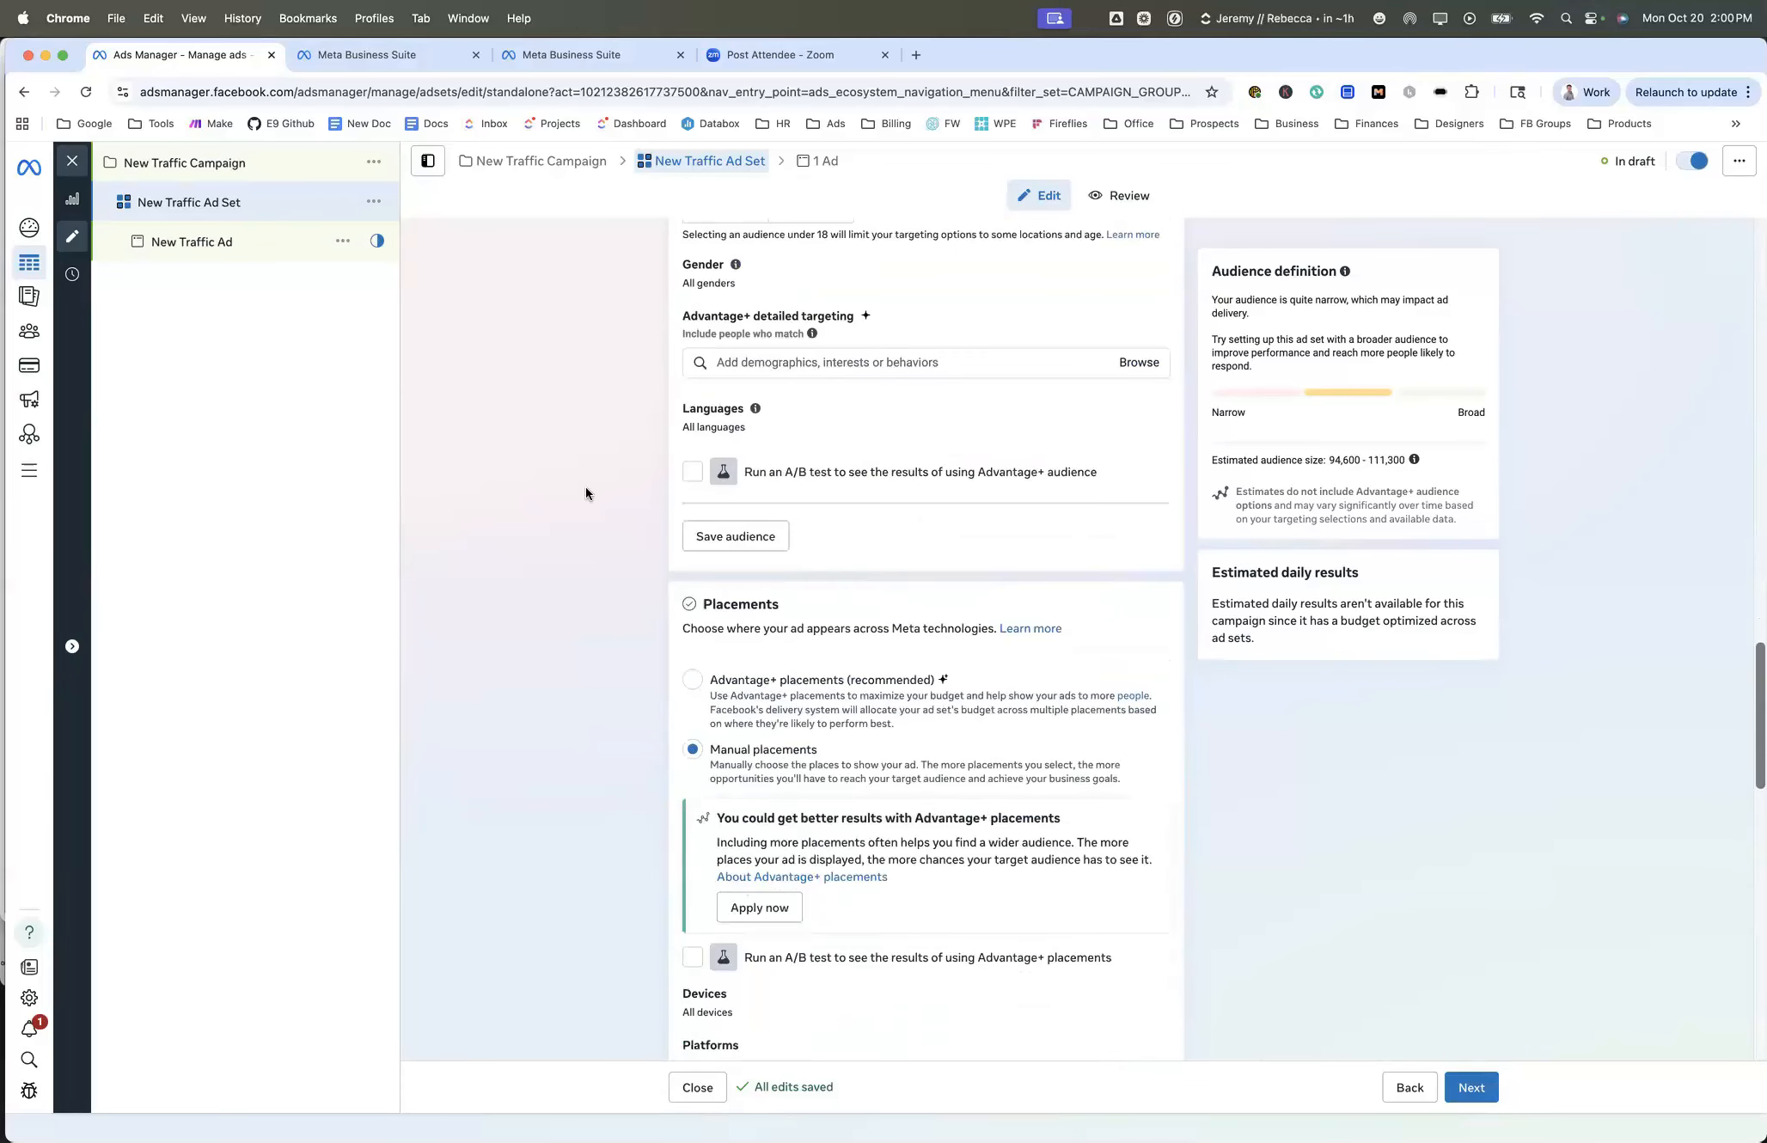
scroll(586, 486, up, 5)
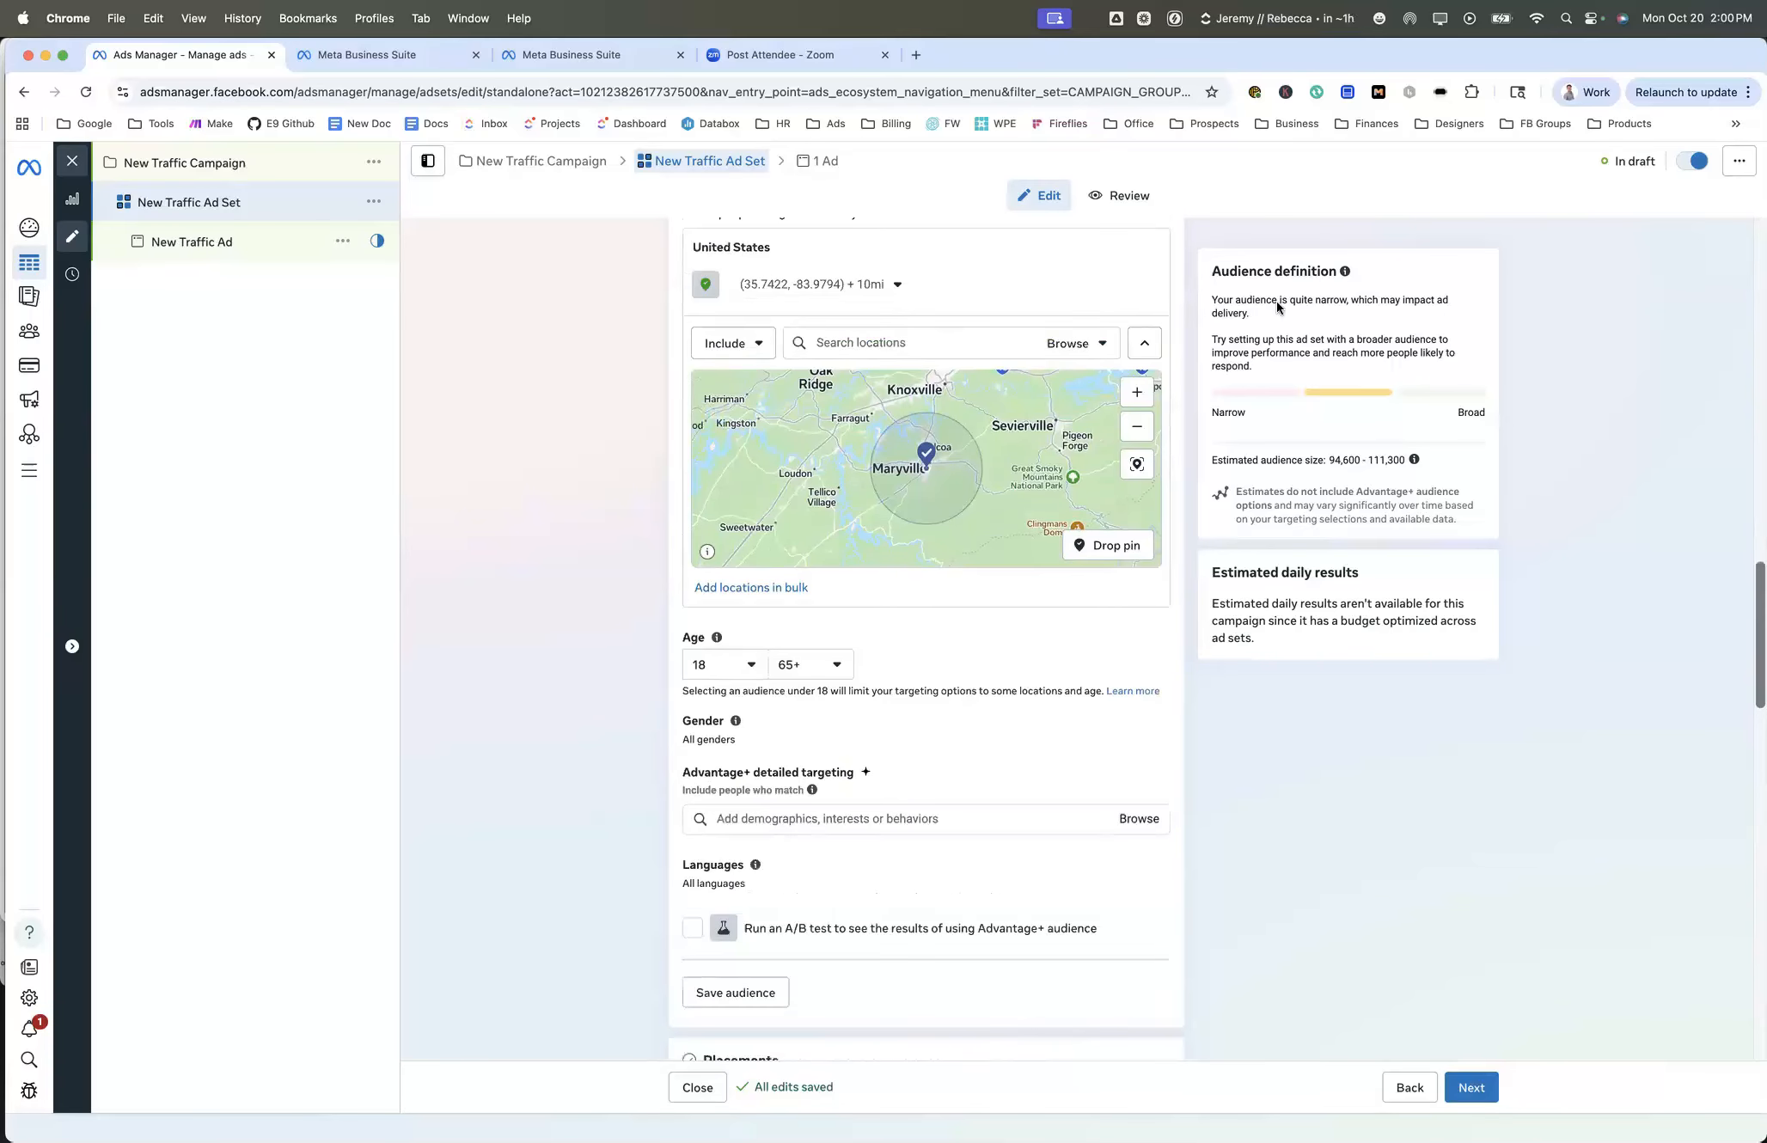
scroll(1277, 306, up, 2)
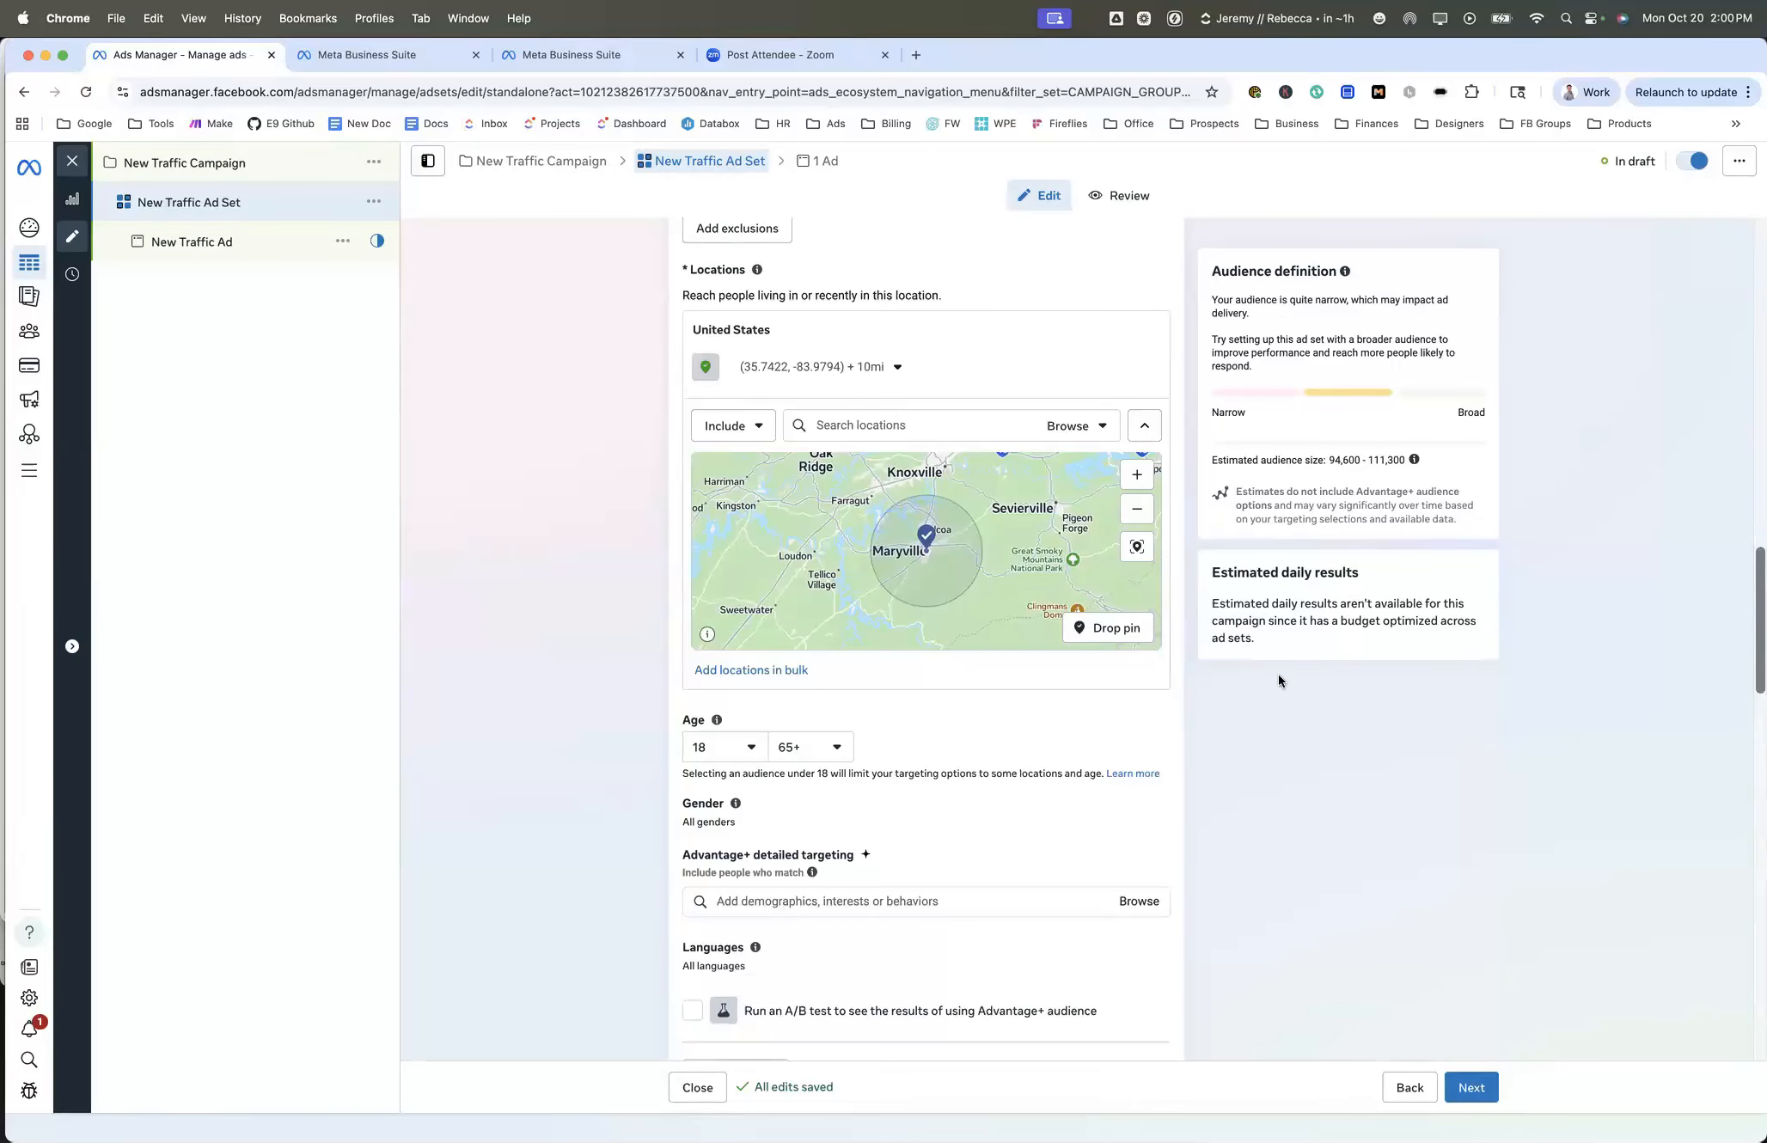
- Check the radius setting of the Maryville location pin
scroll(1280, 686, down, 3)
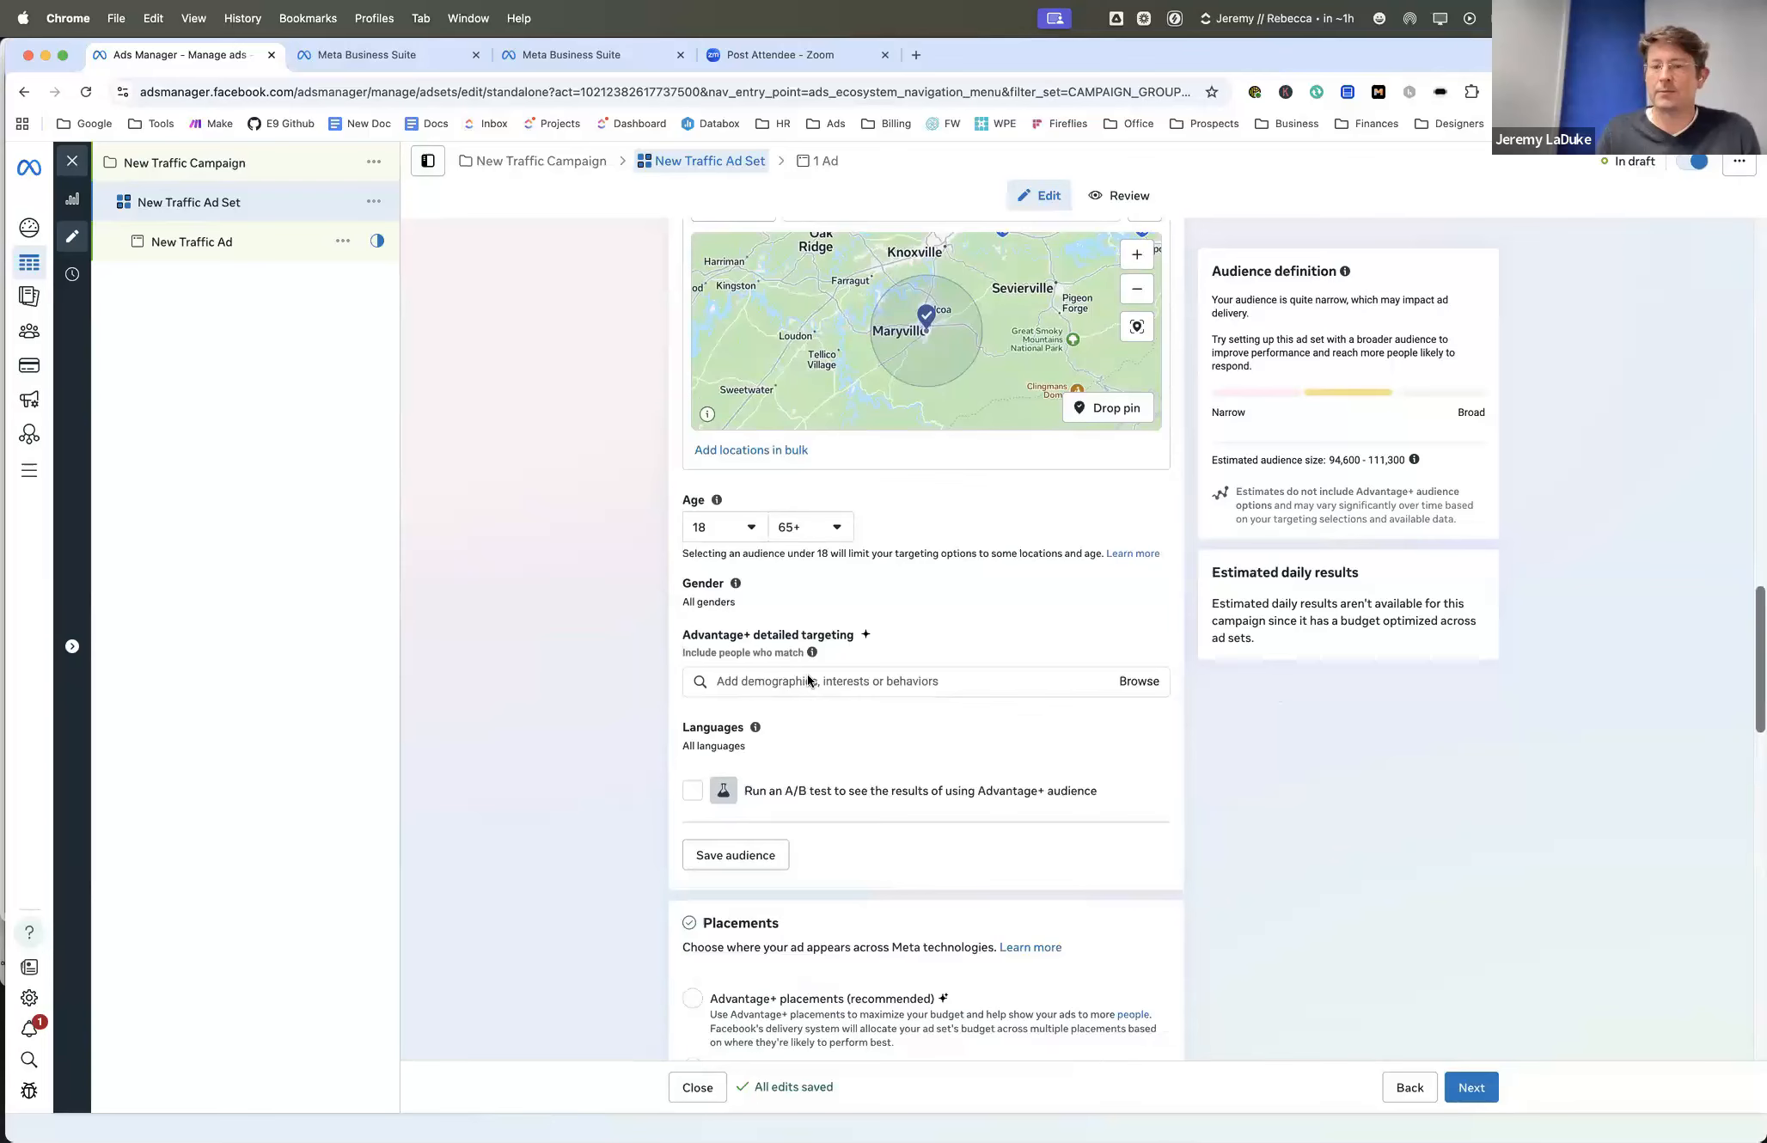
scroll(808, 675, up, 2)
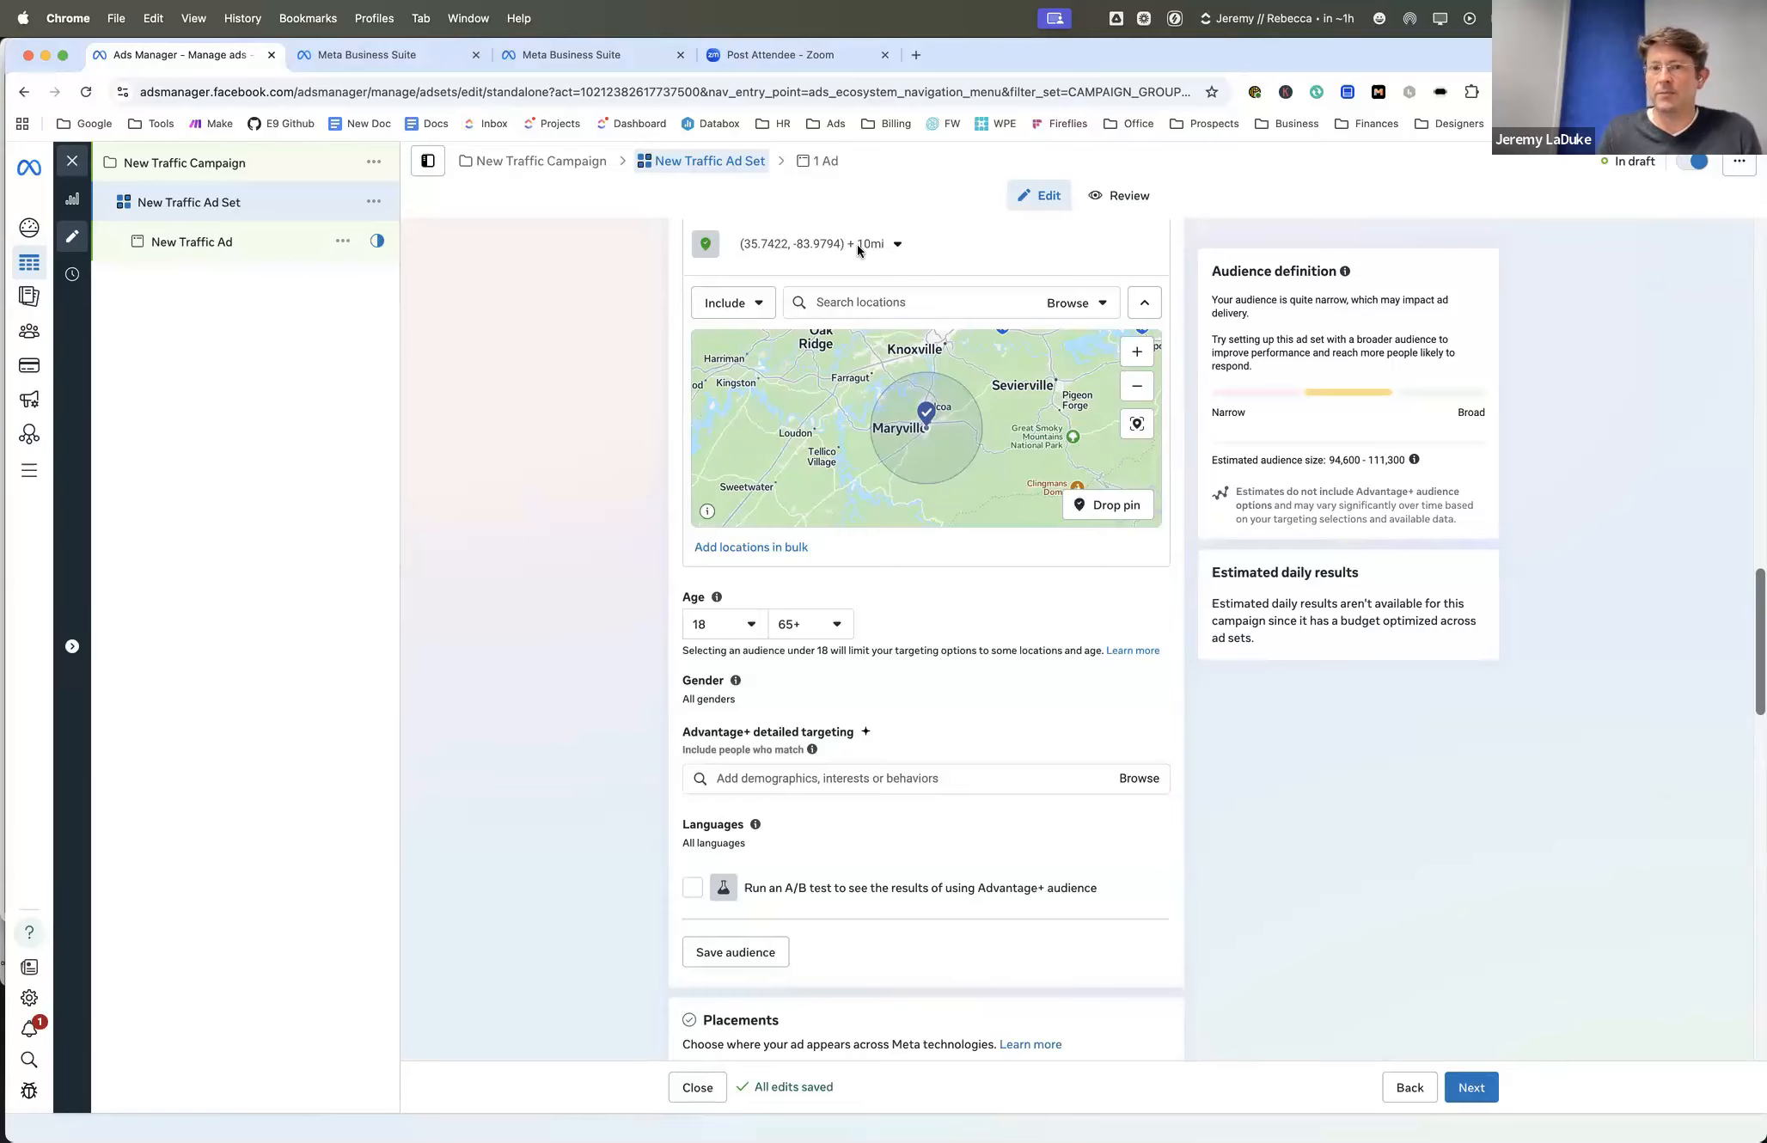
click(891, 244)
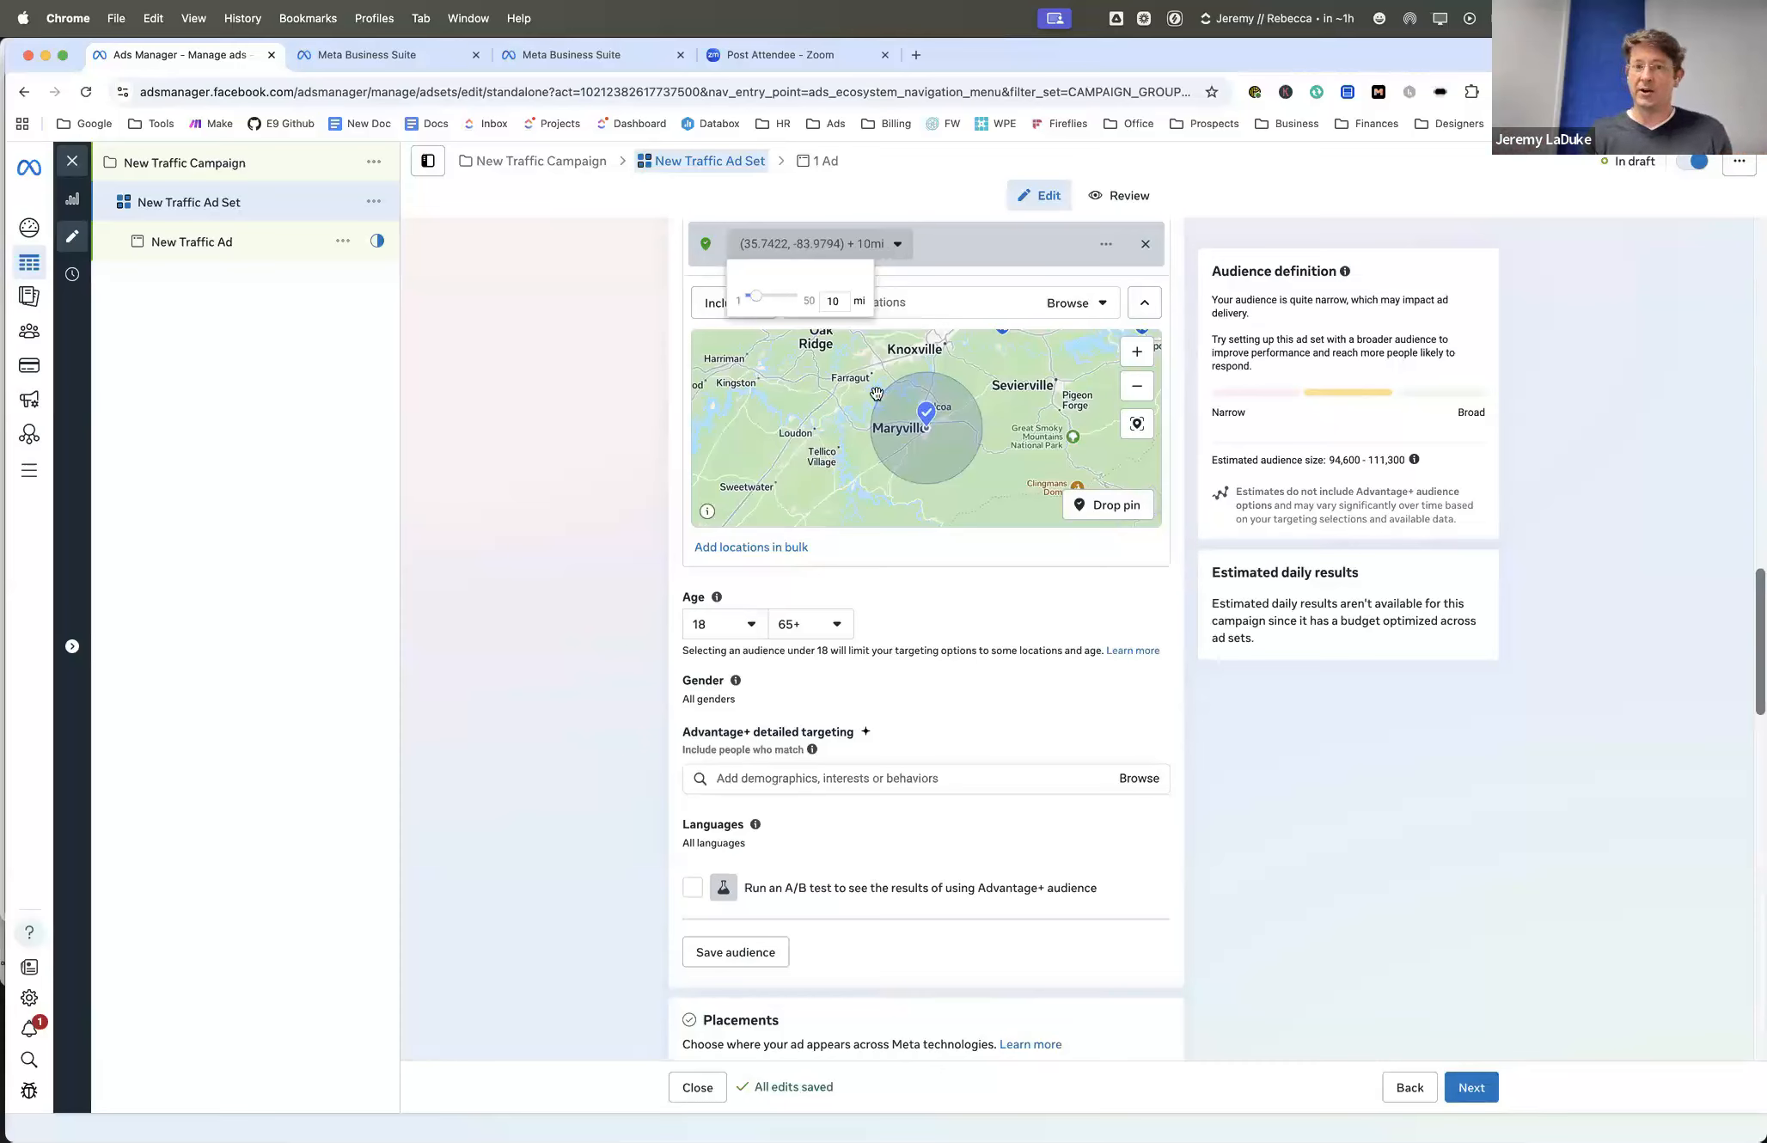
- Set the audience age range to a minimum of 26 and a maximum of 42
scroll(907, 560, down, 1)
scroll(907, 566, down, 2)
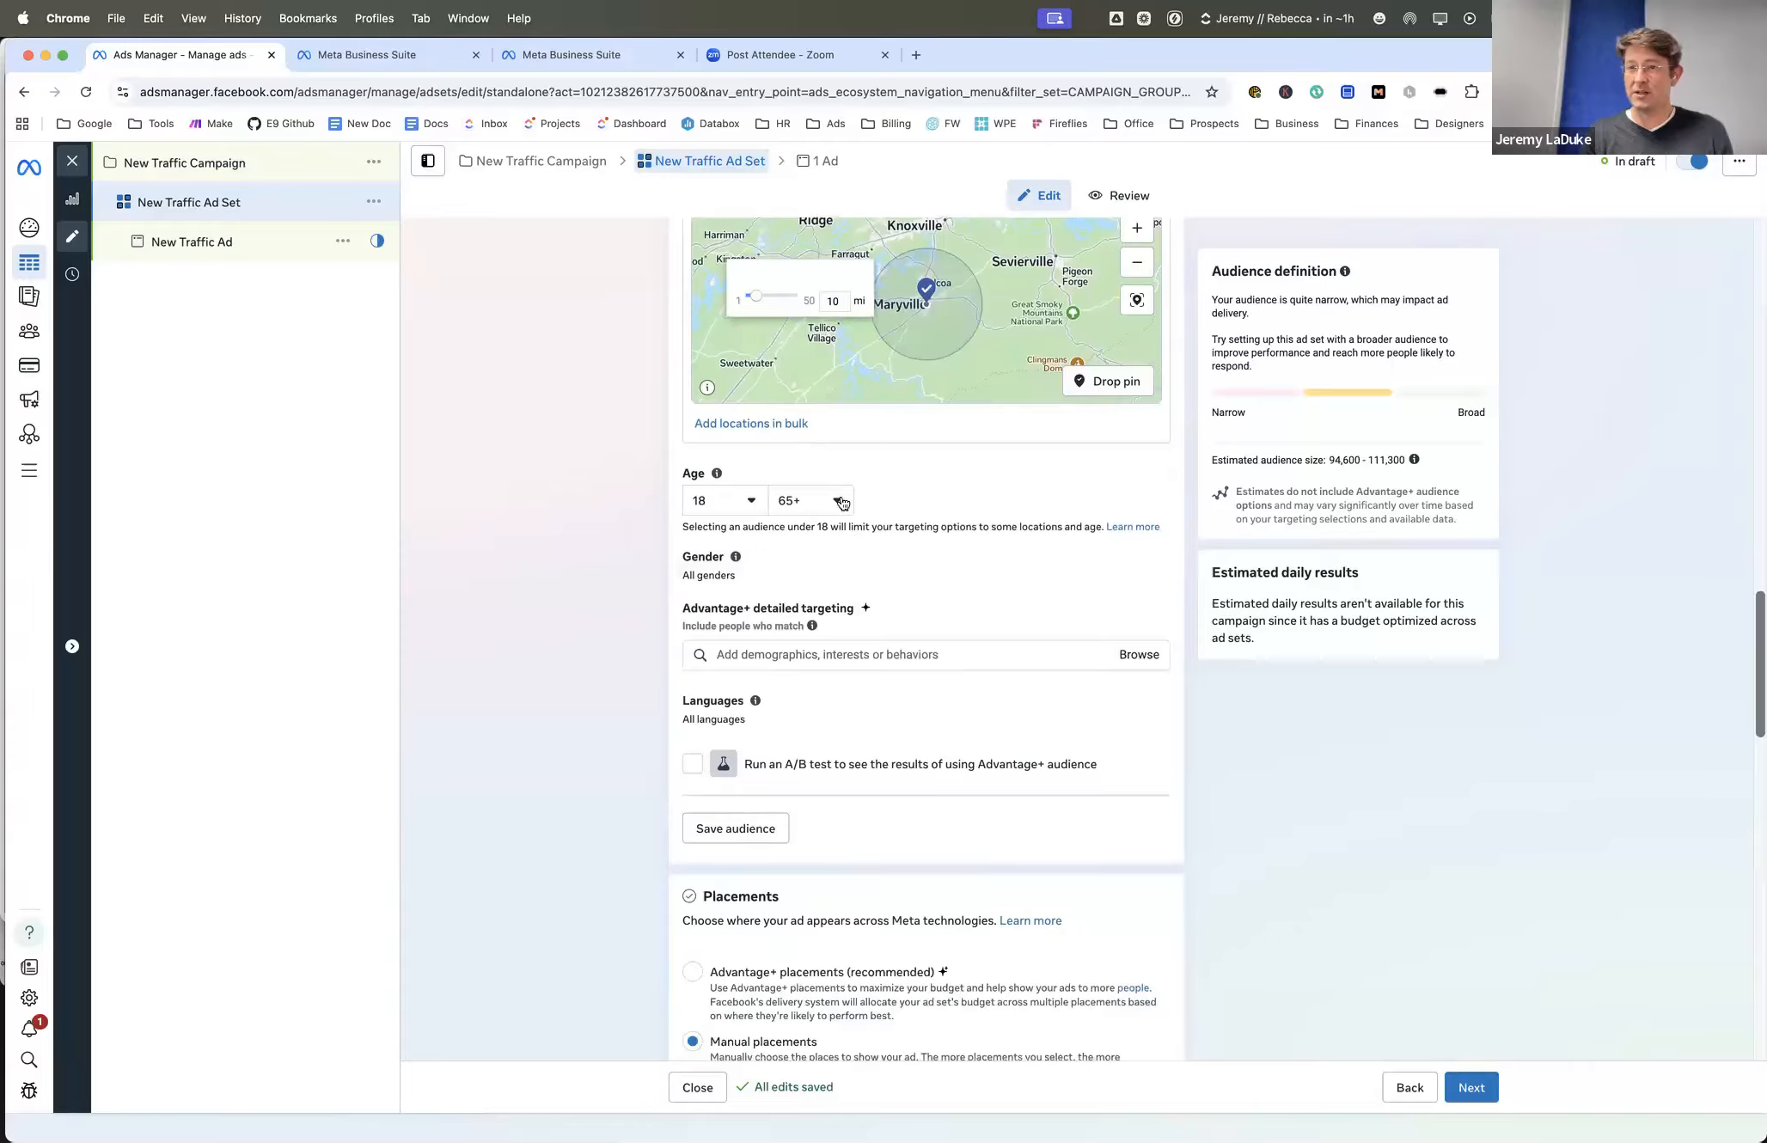
click(748, 502)
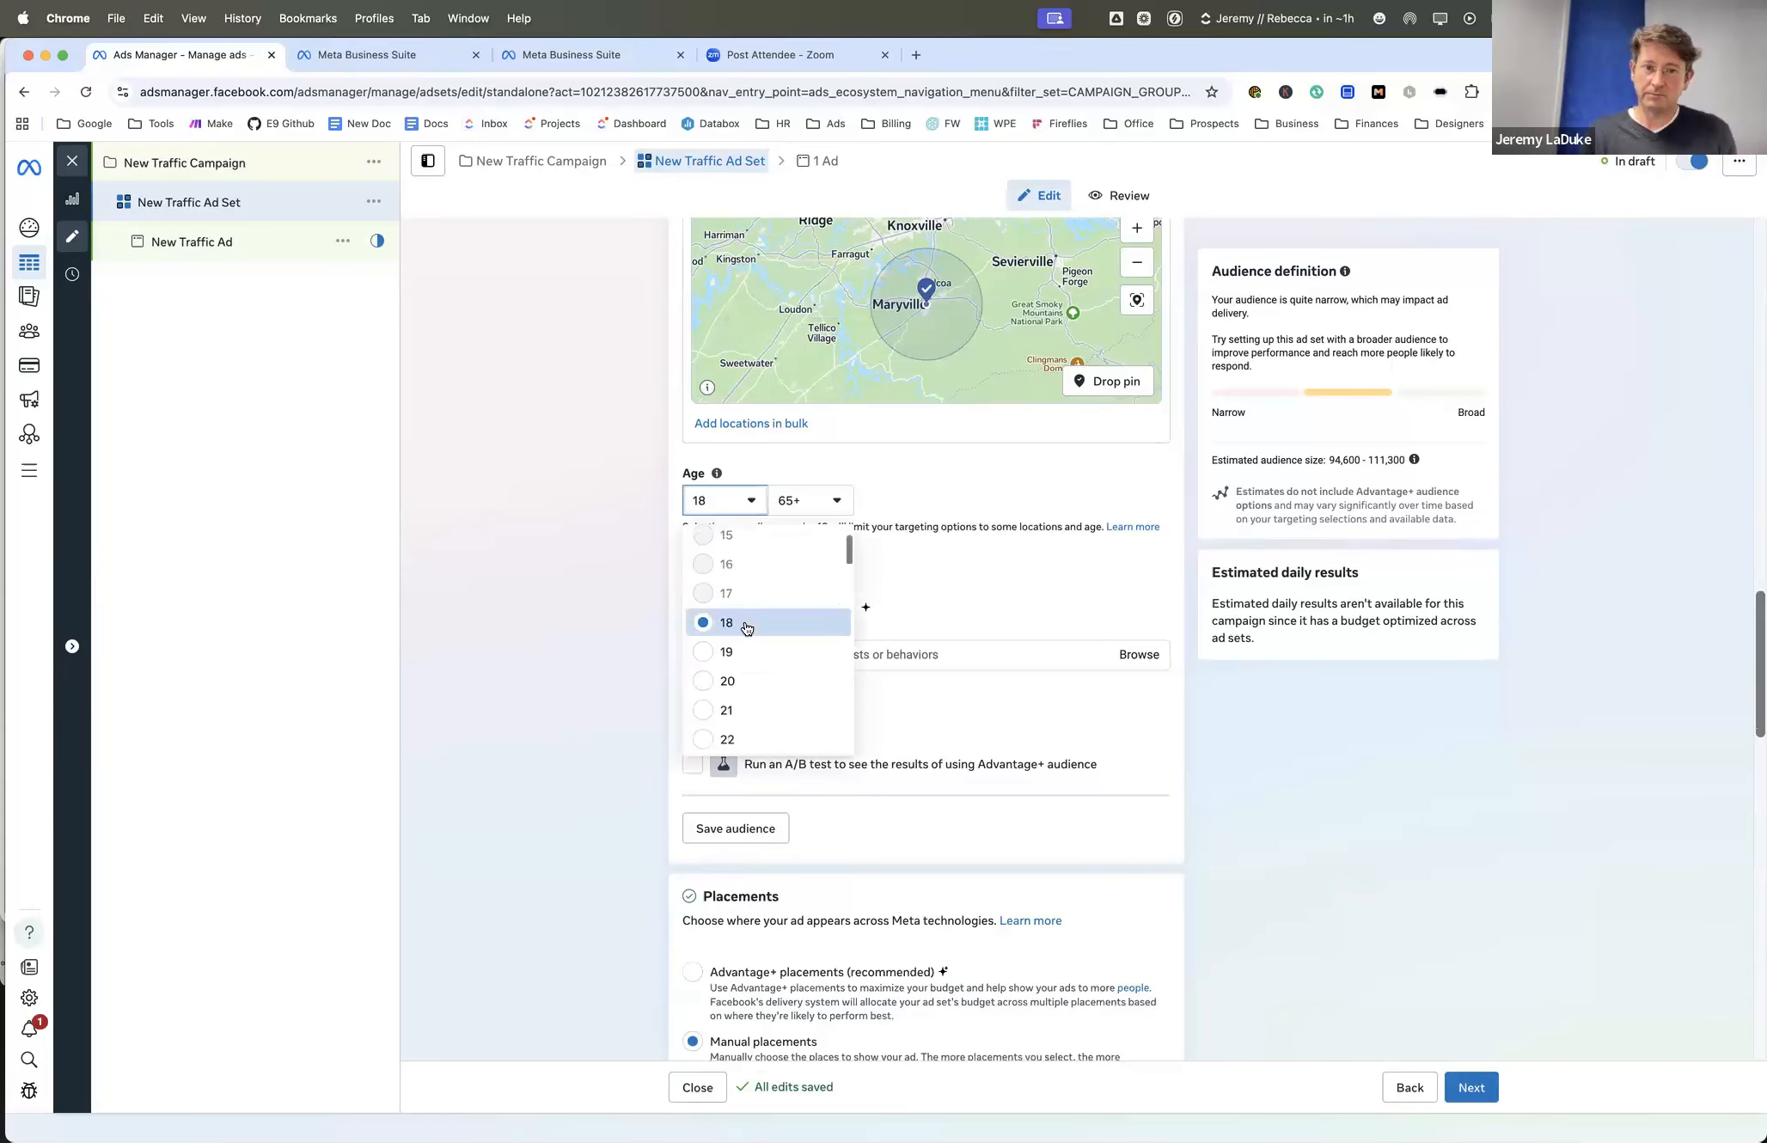
scroll(746, 688, down, 2)
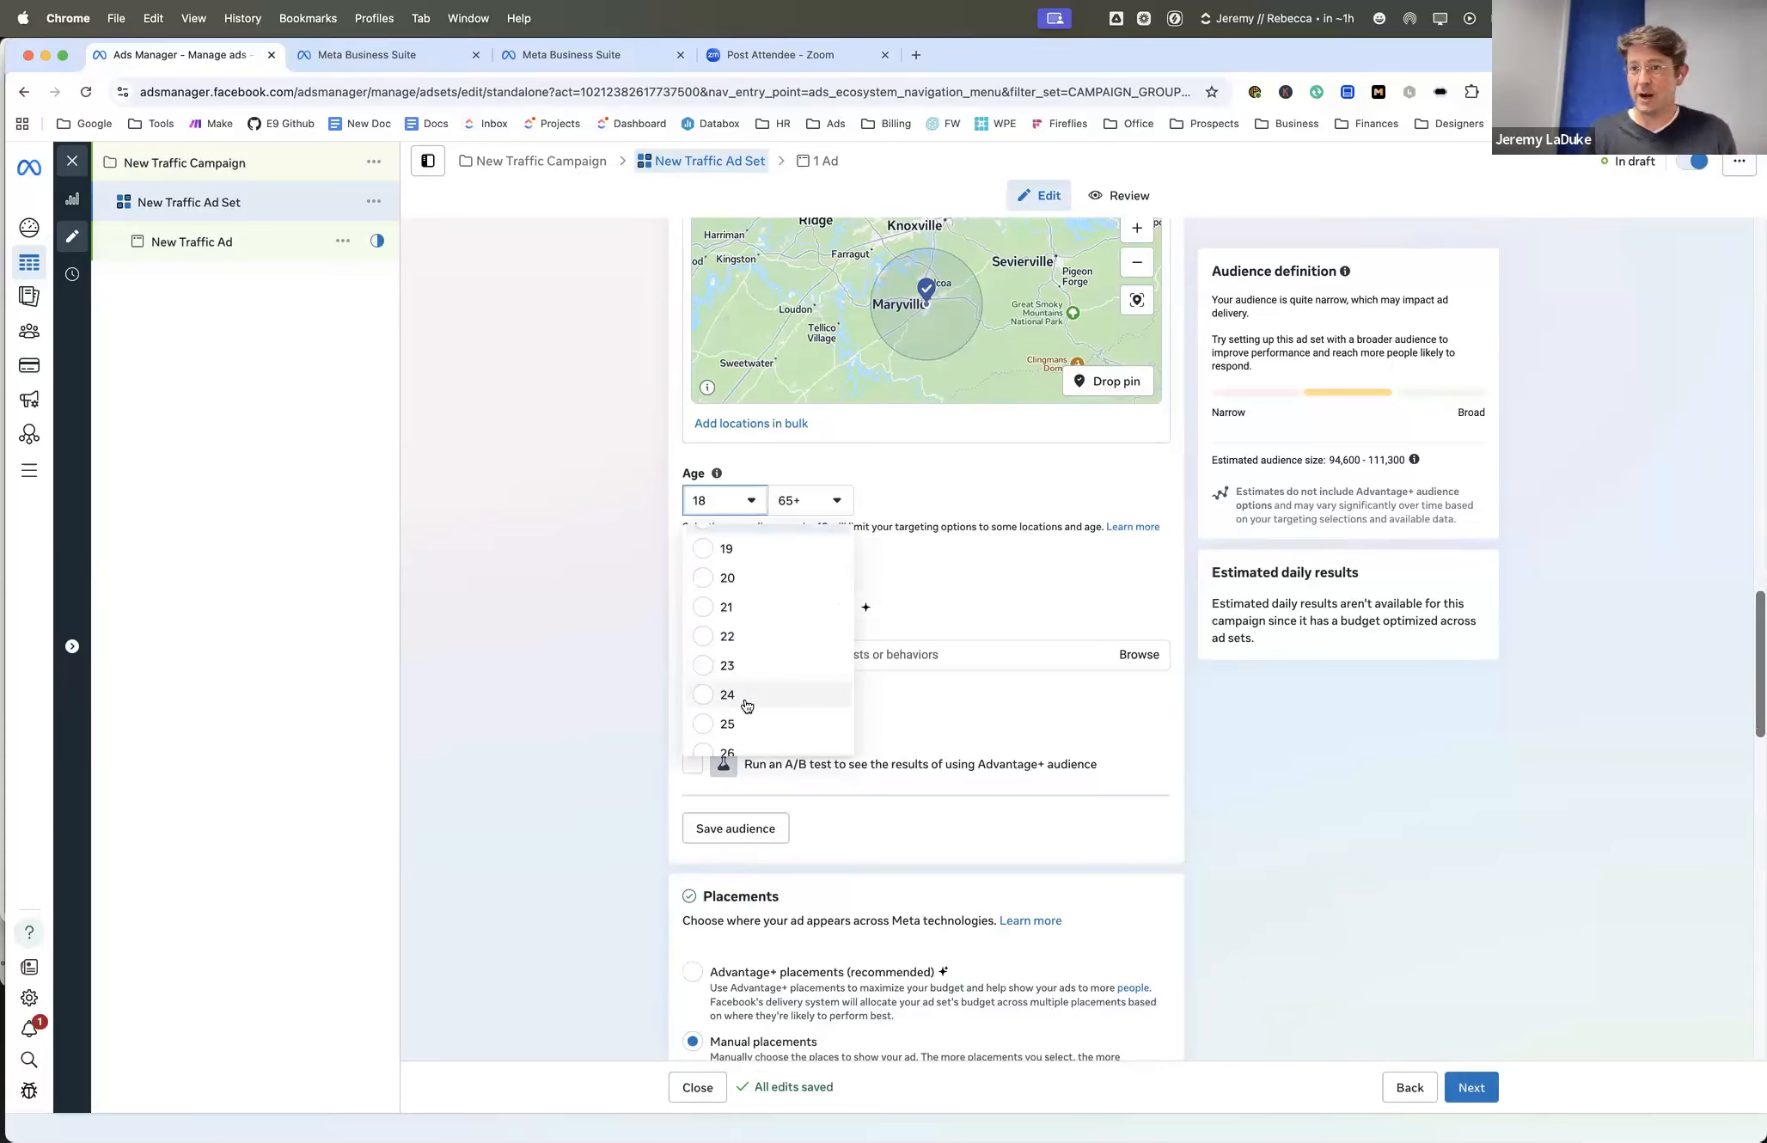
scroll(734, 654, down, 1)
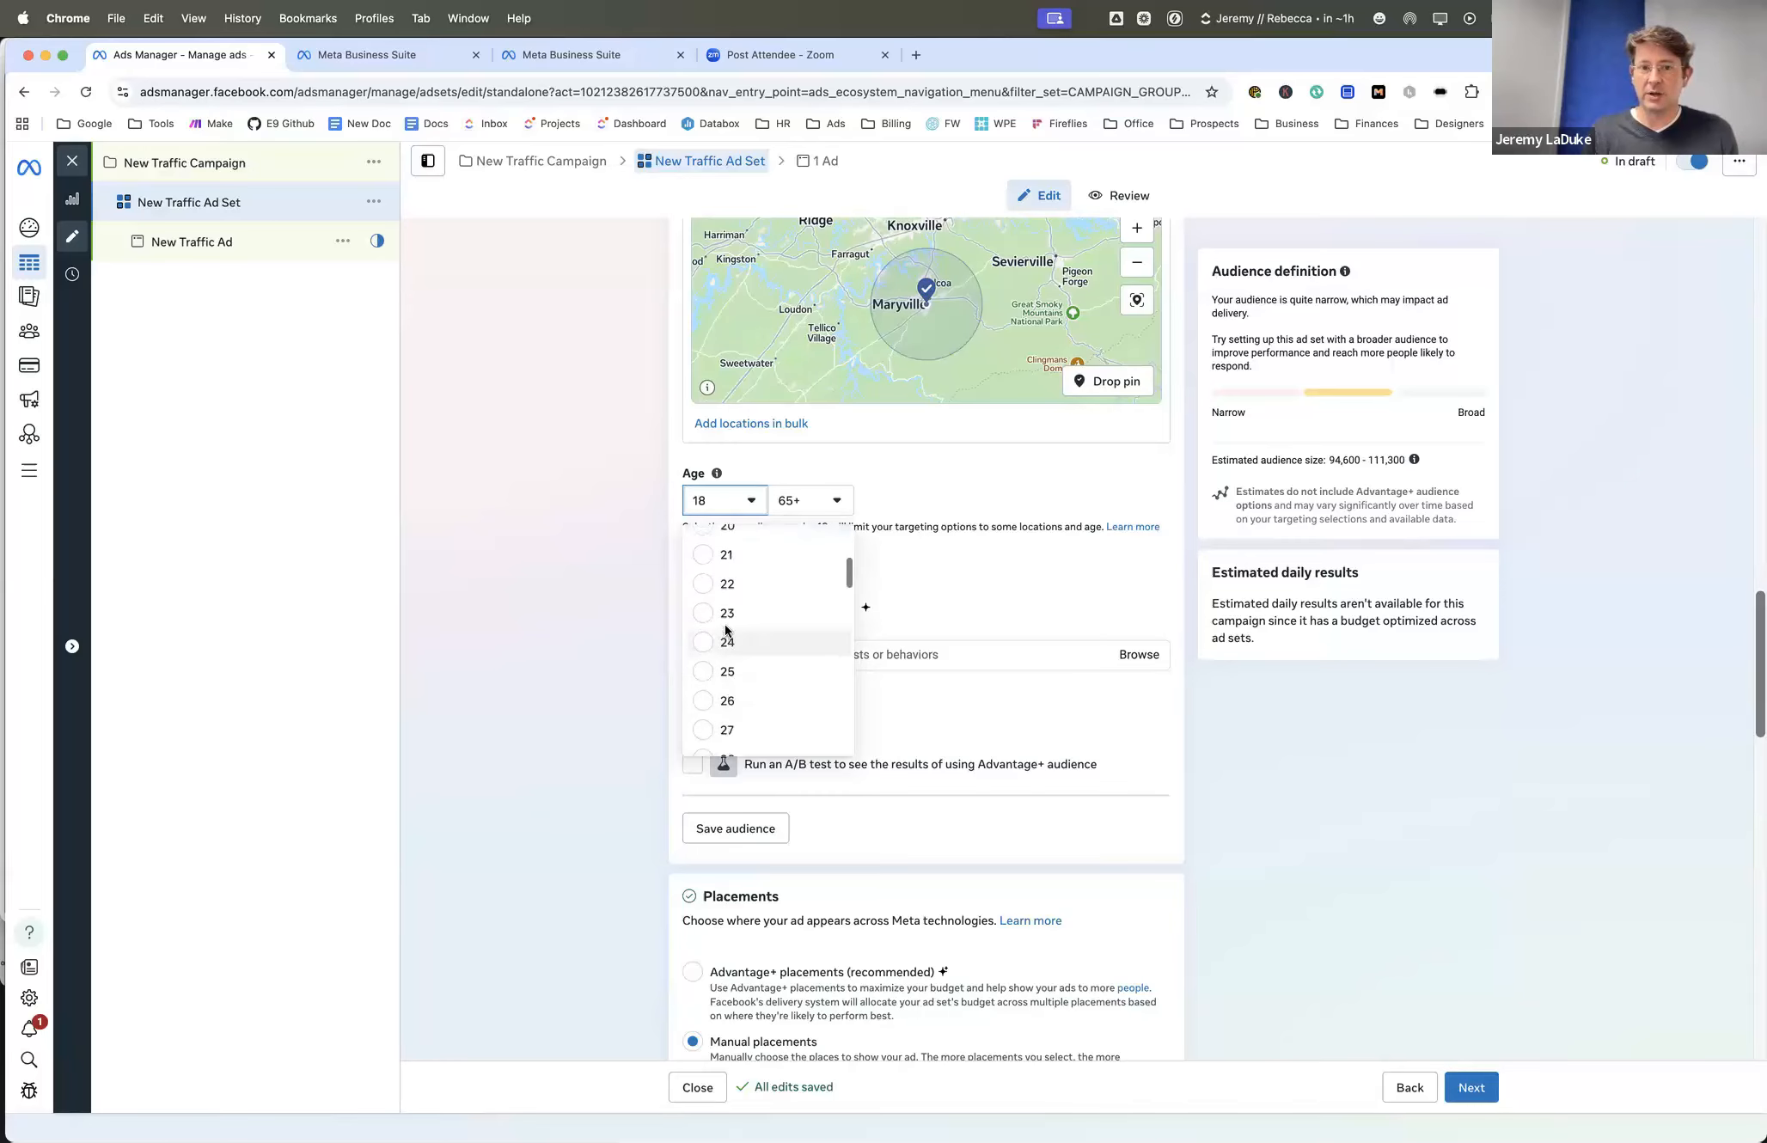
scroll(722, 628, down, 3)
click(722, 627)
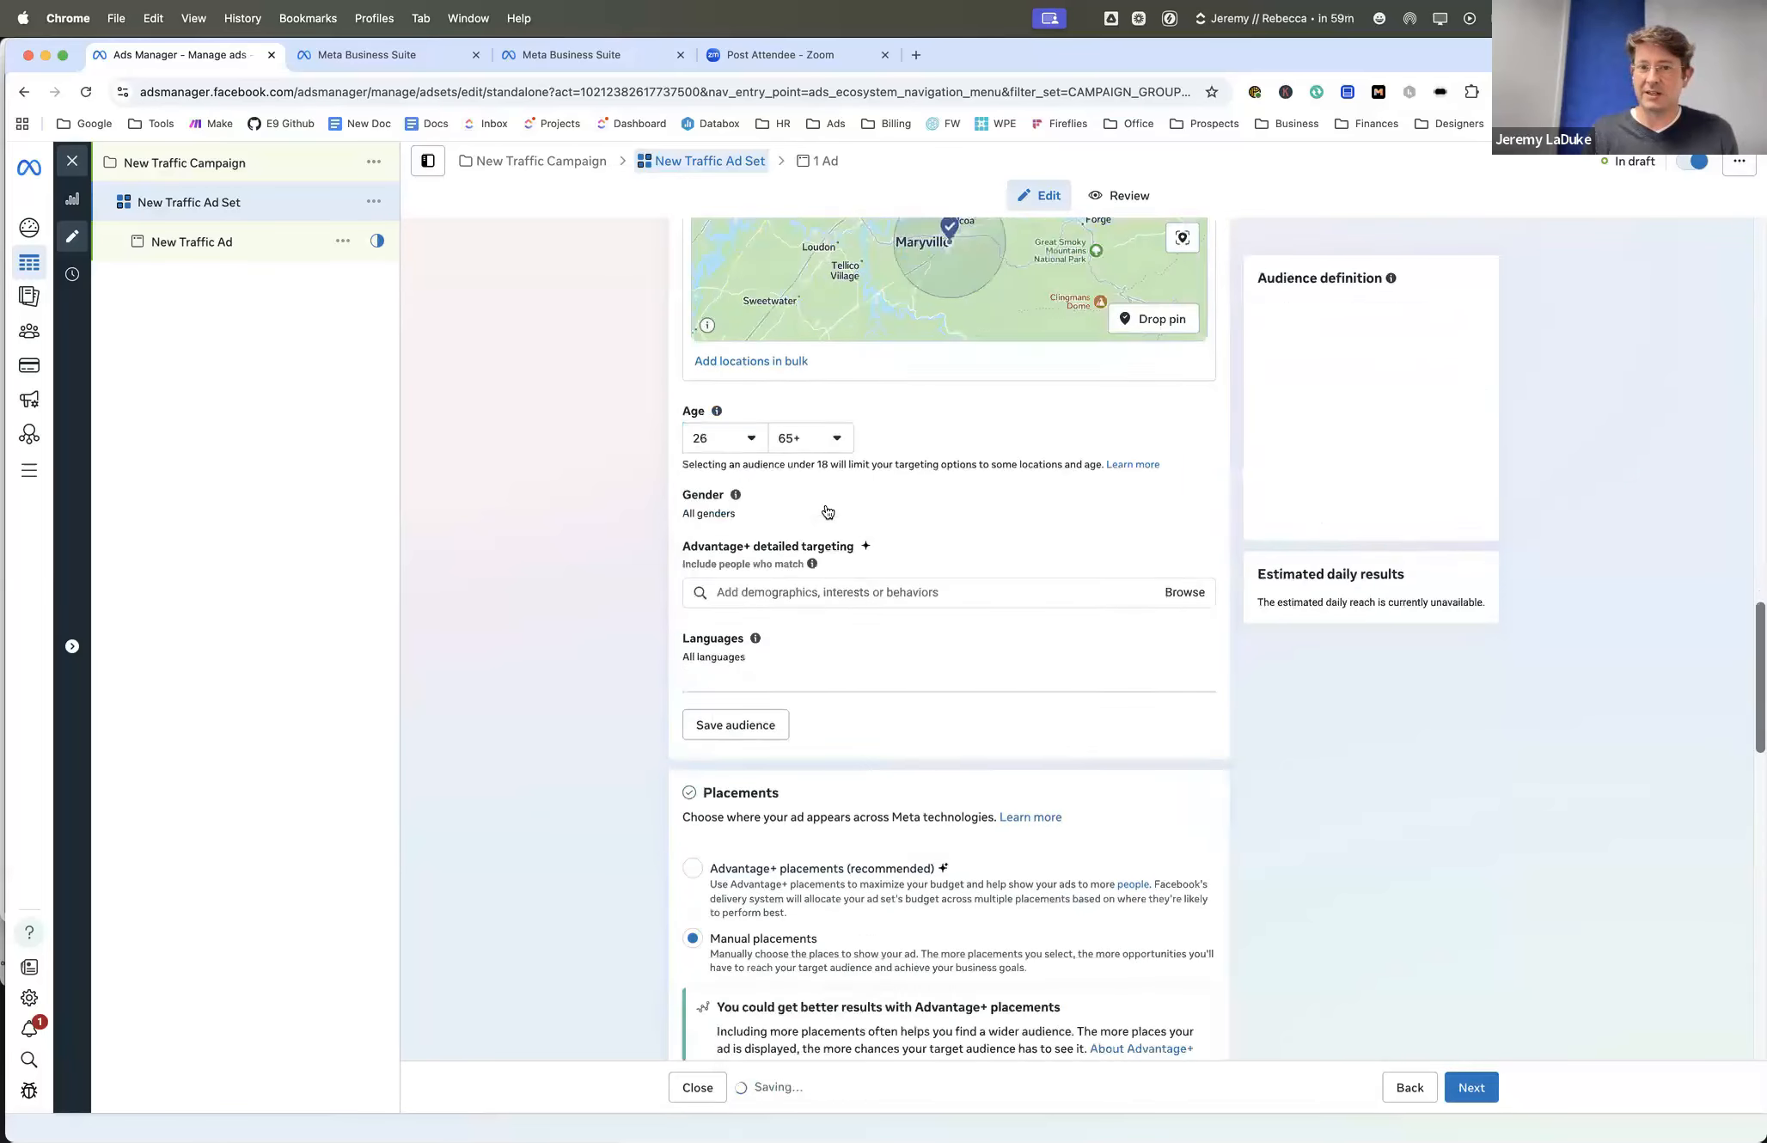
click(824, 506)
scroll(812, 696, up, 10)
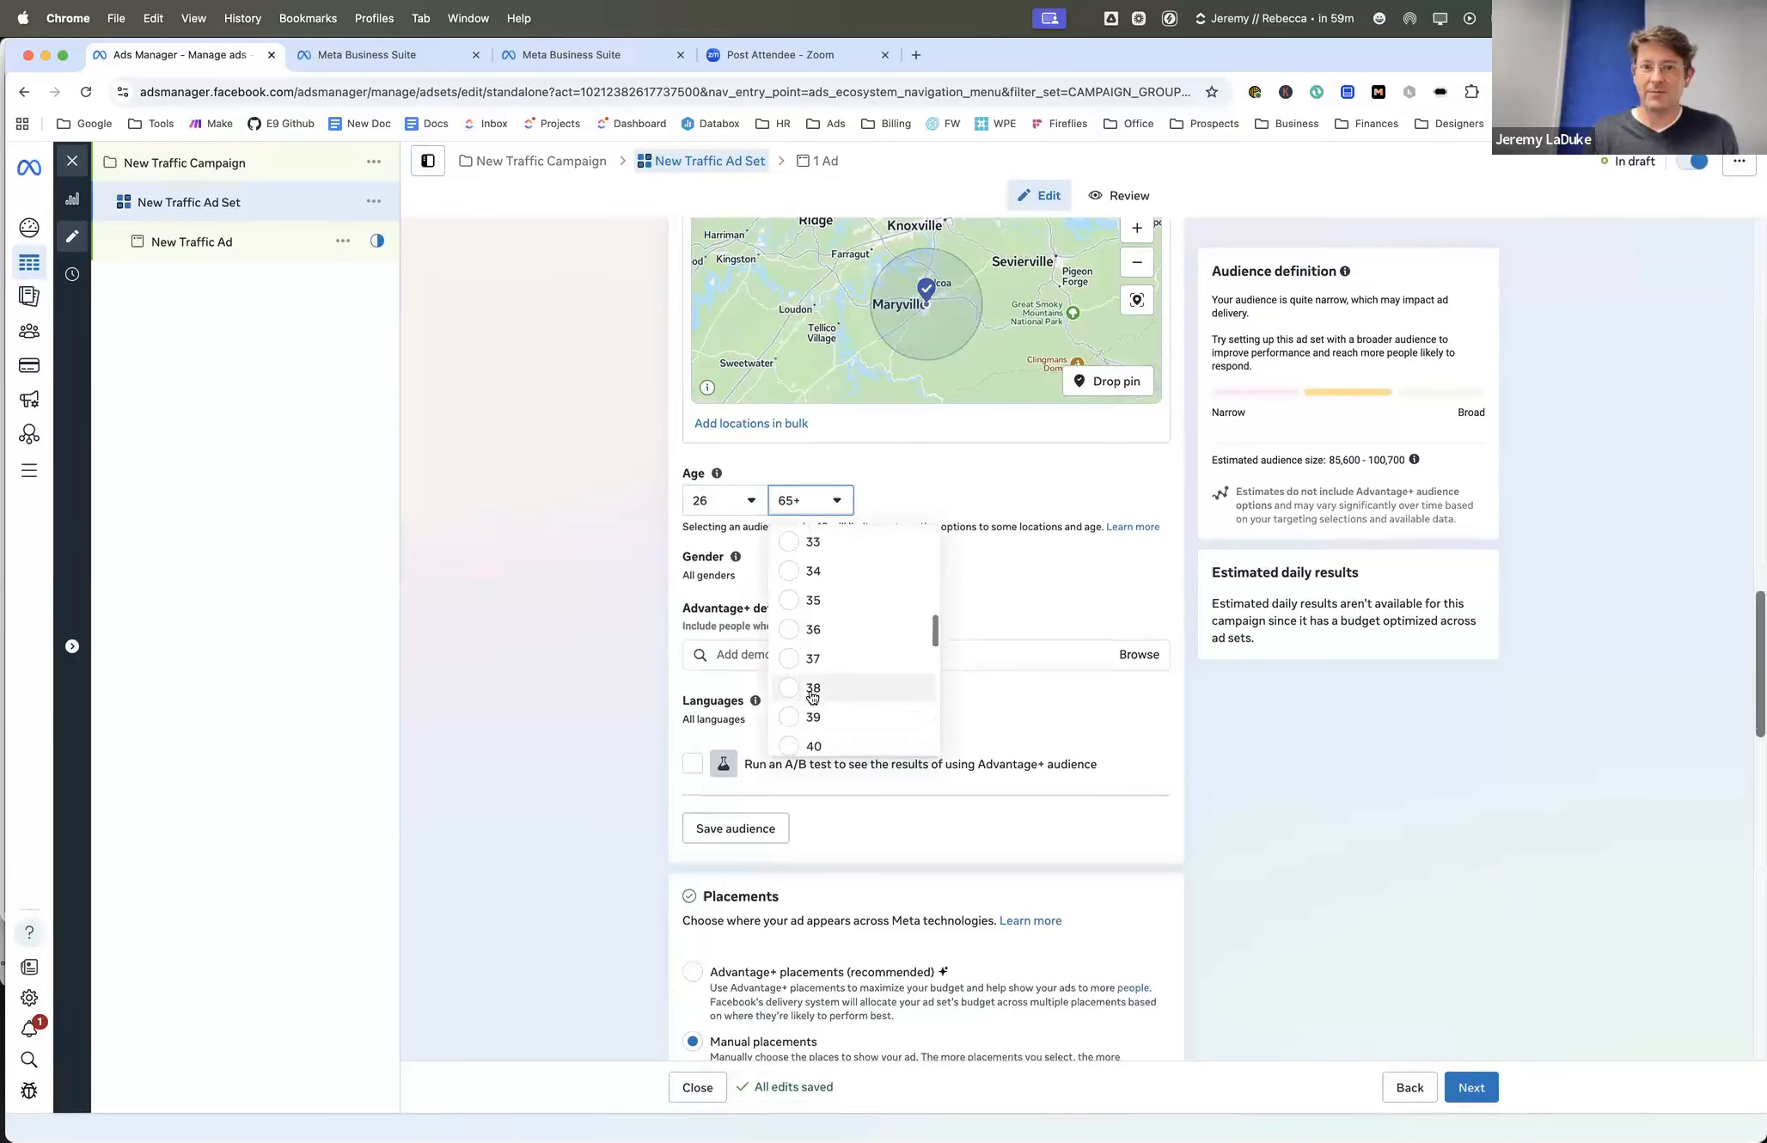
scroll(812, 696, down, 3)
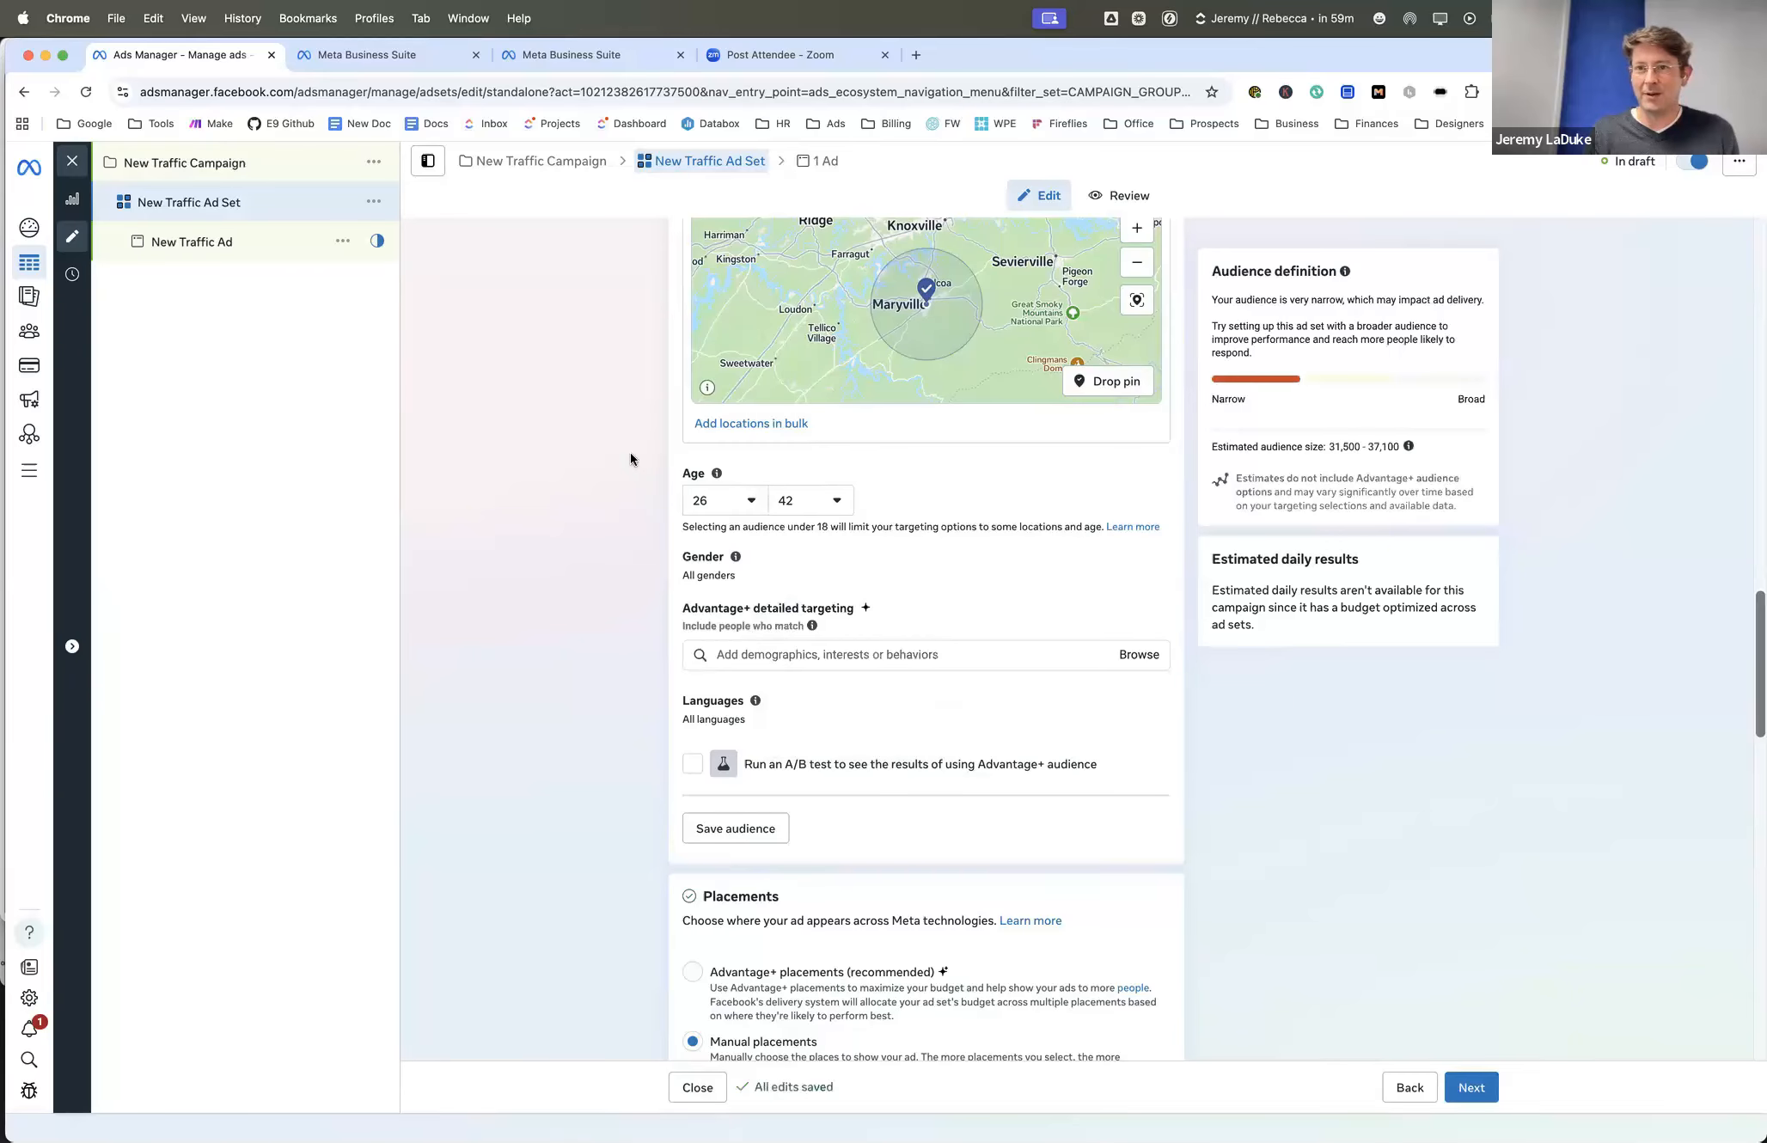
- Widen the targeting radius around the Maryville location pin to 16 mi
scroll(638, 482, up, 2)
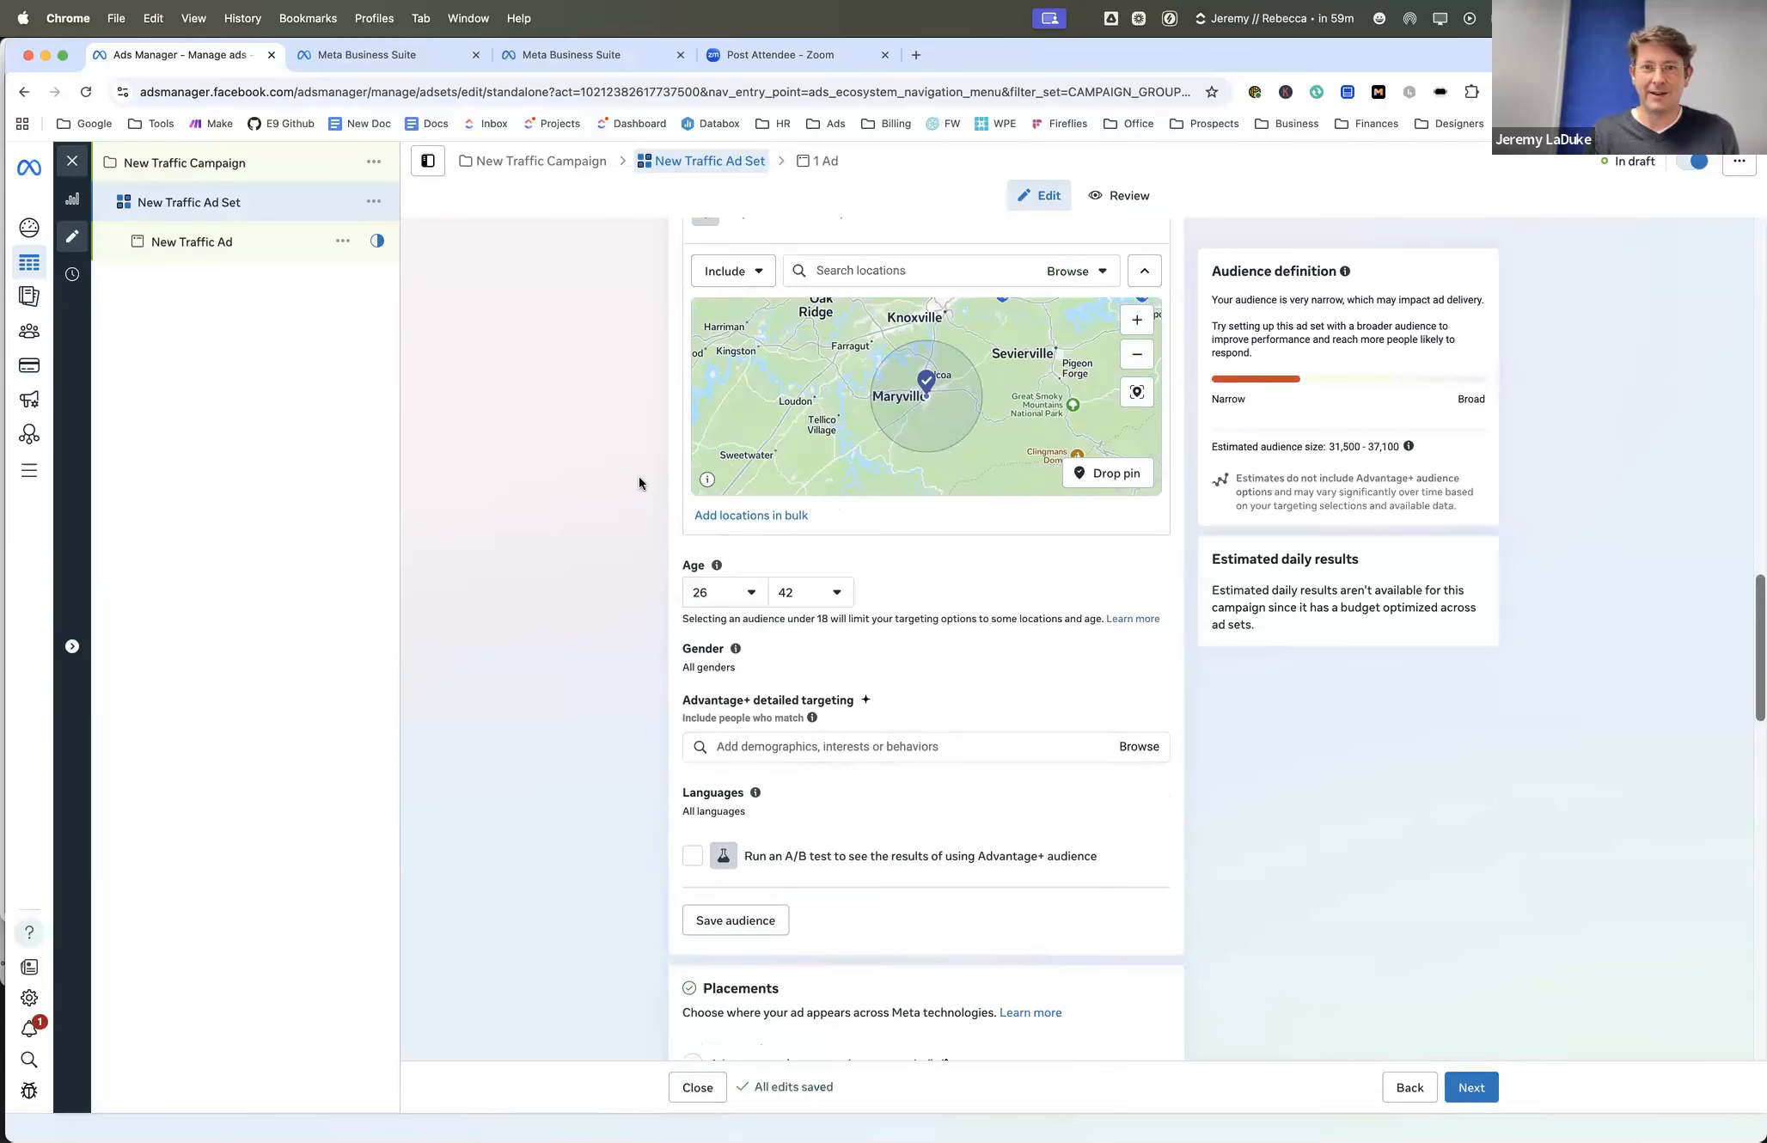
scroll(640, 475, down, 1)
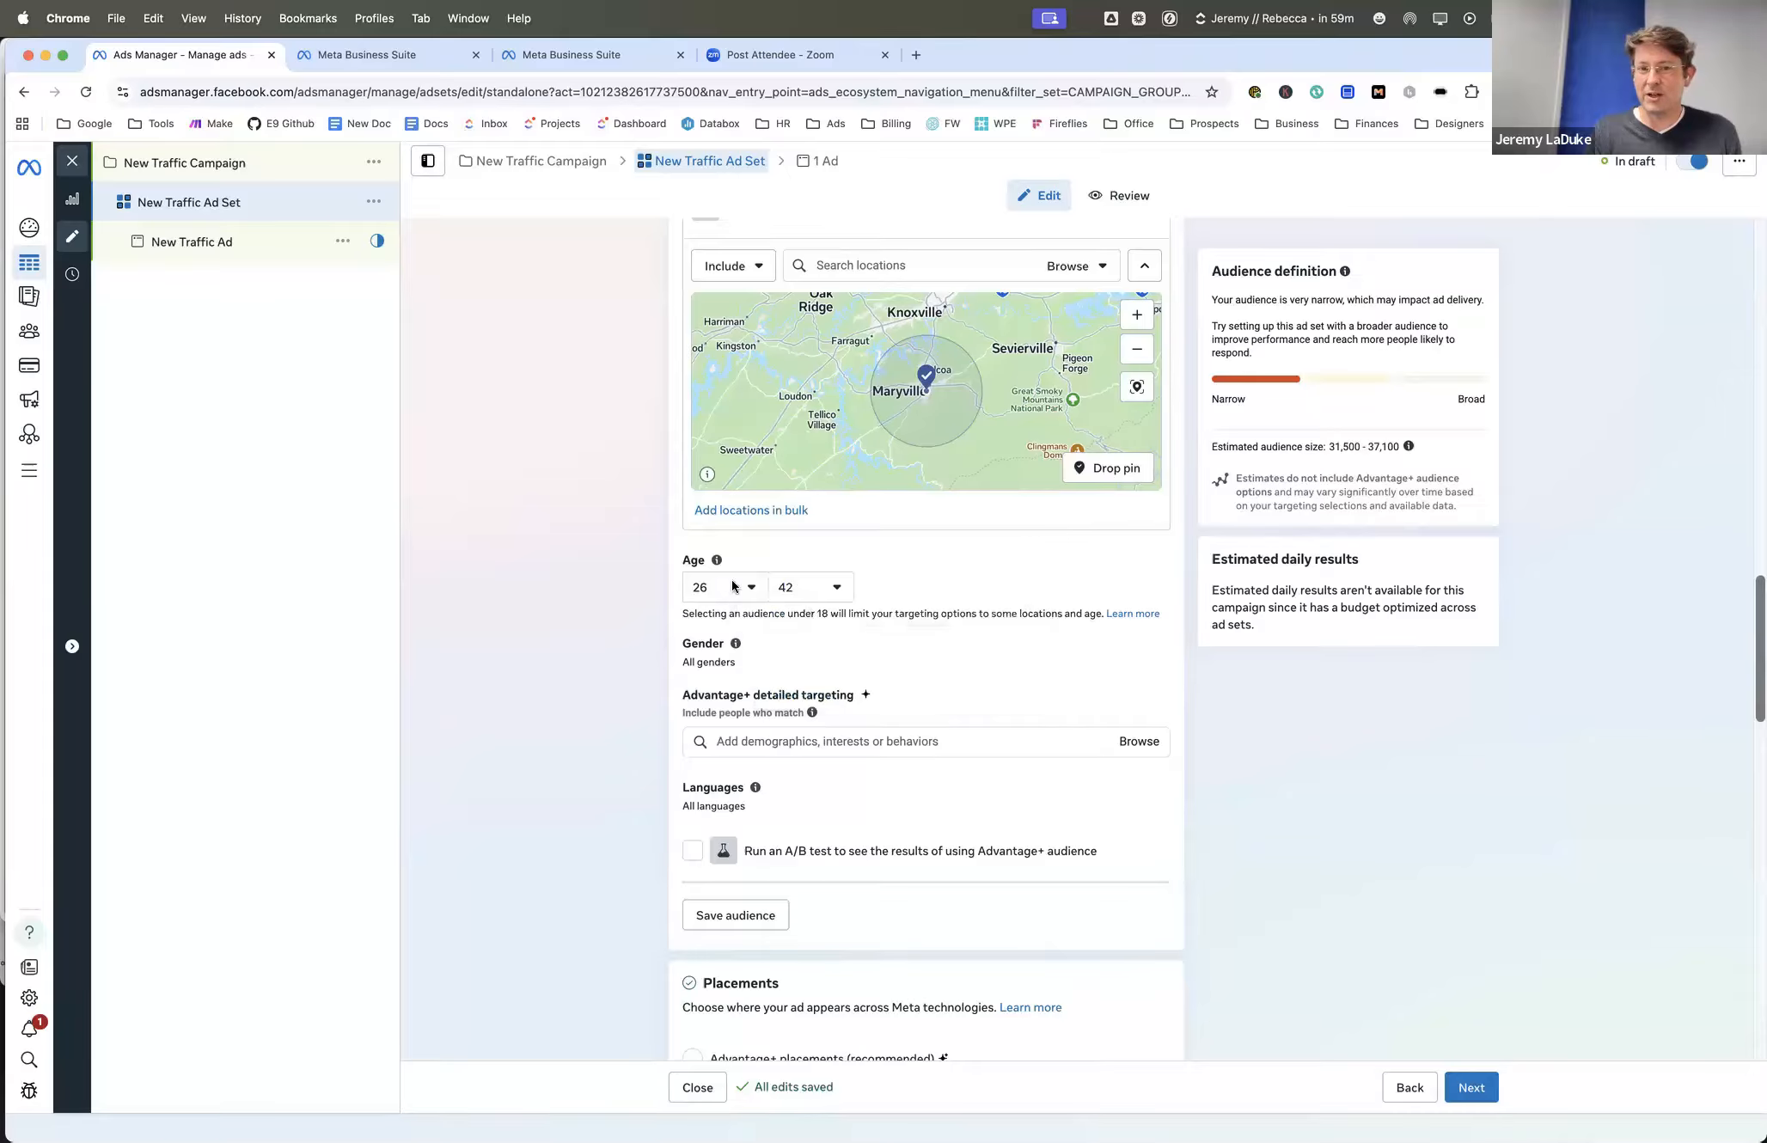
scroll(640, 558, down, 5)
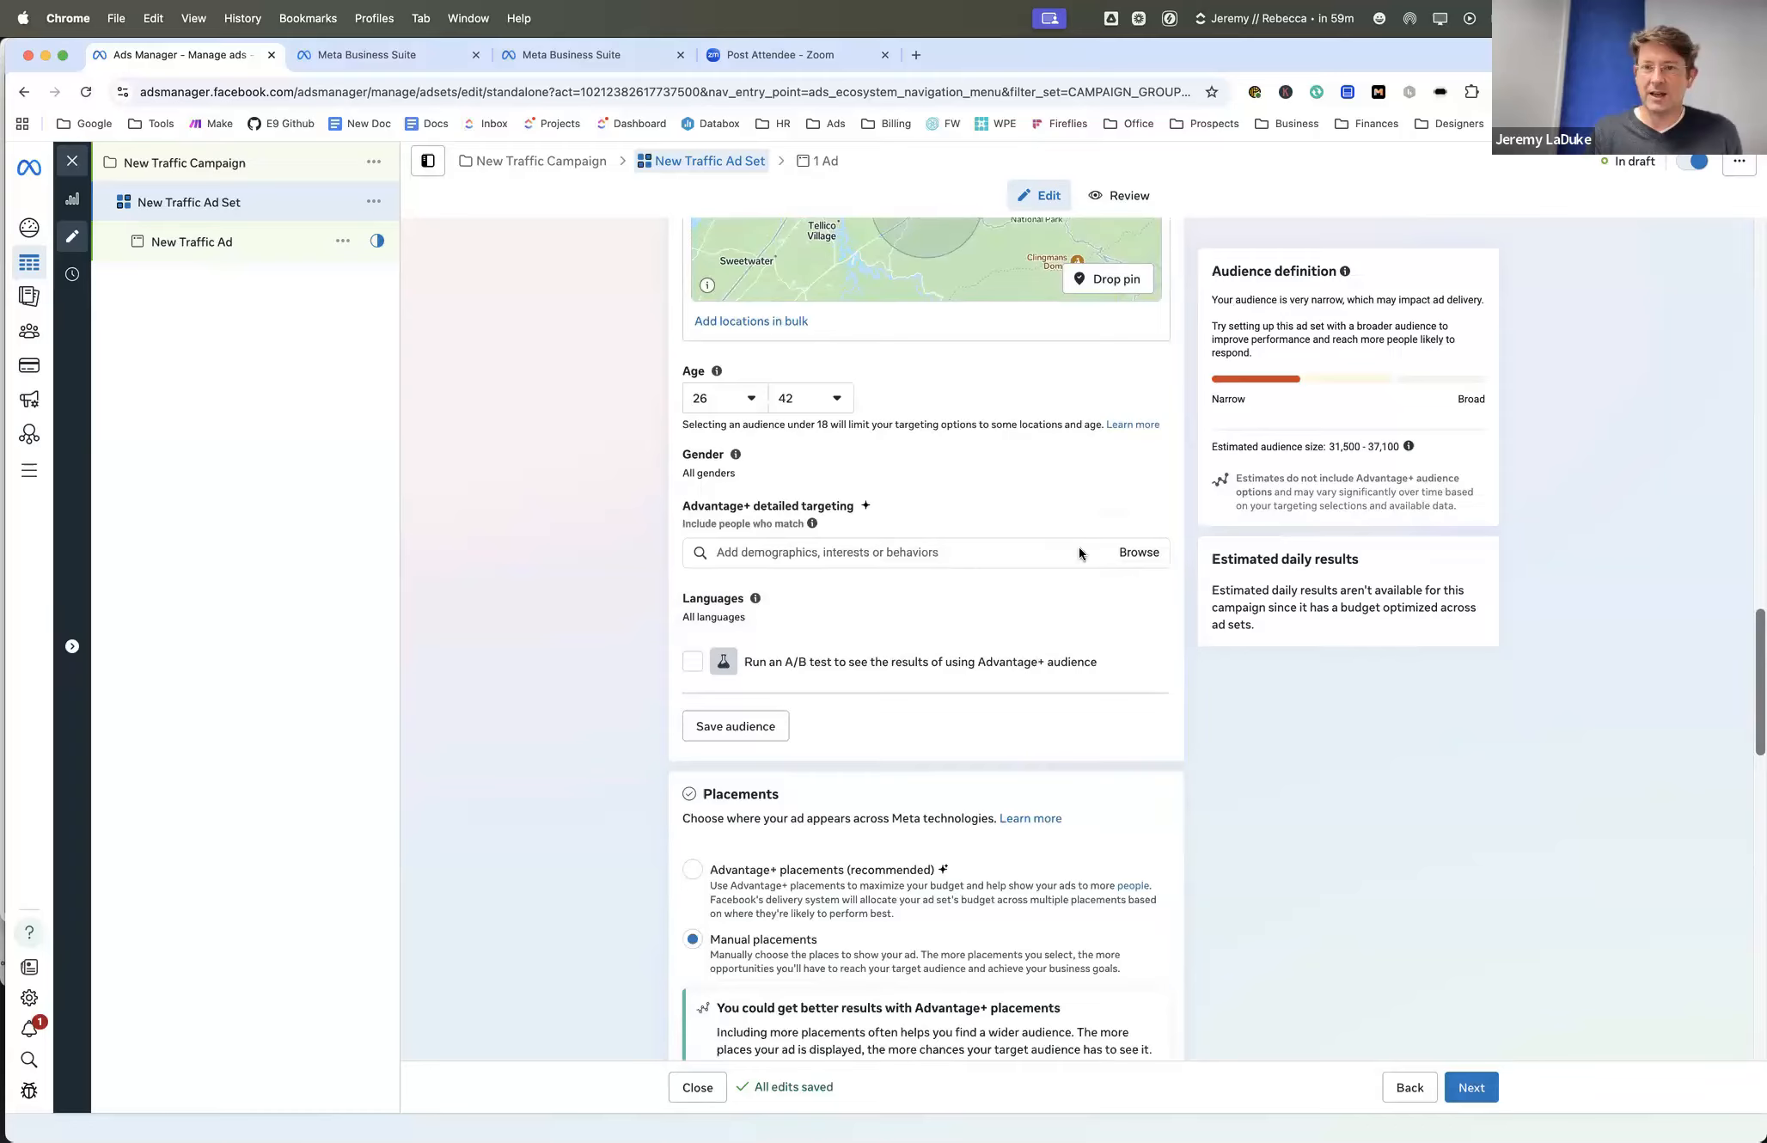
scroll(1078, 547, up, 5)
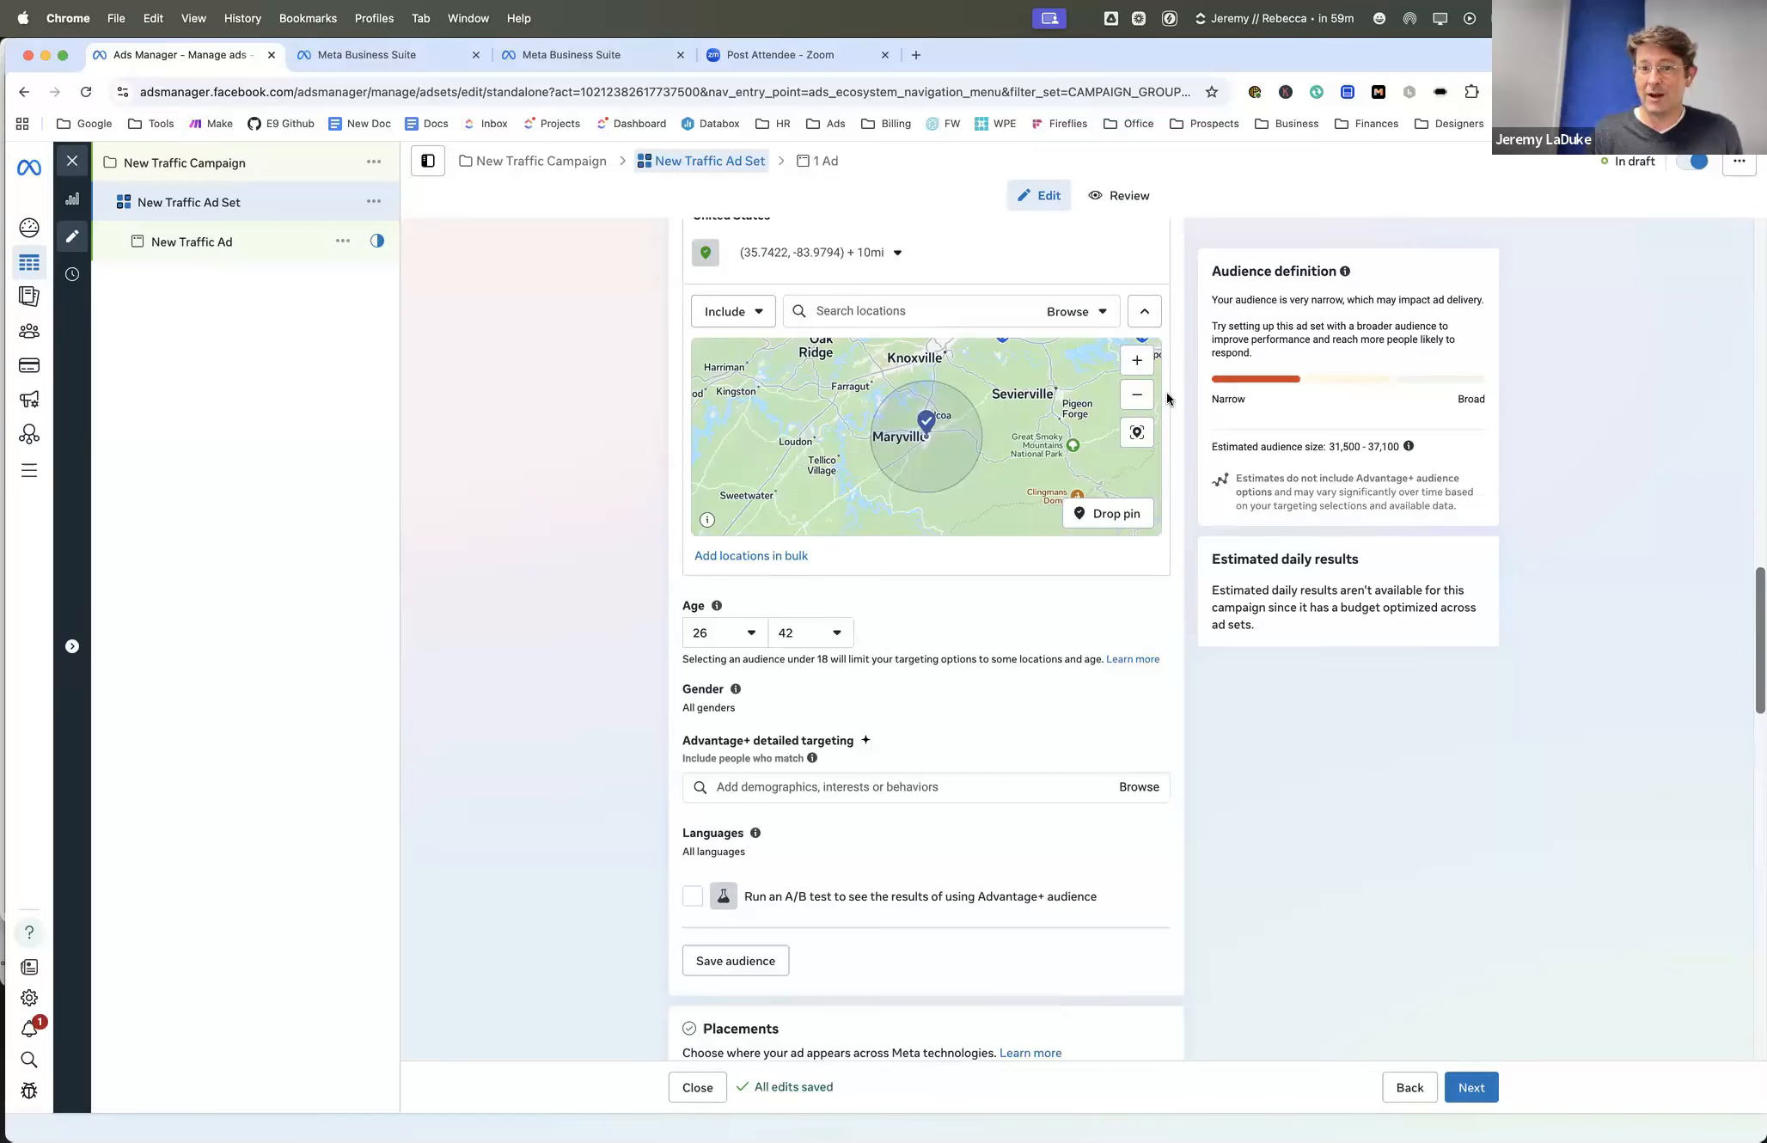
click(898, 254)
click(761, 308)
drag(761, 307, 764, 307)
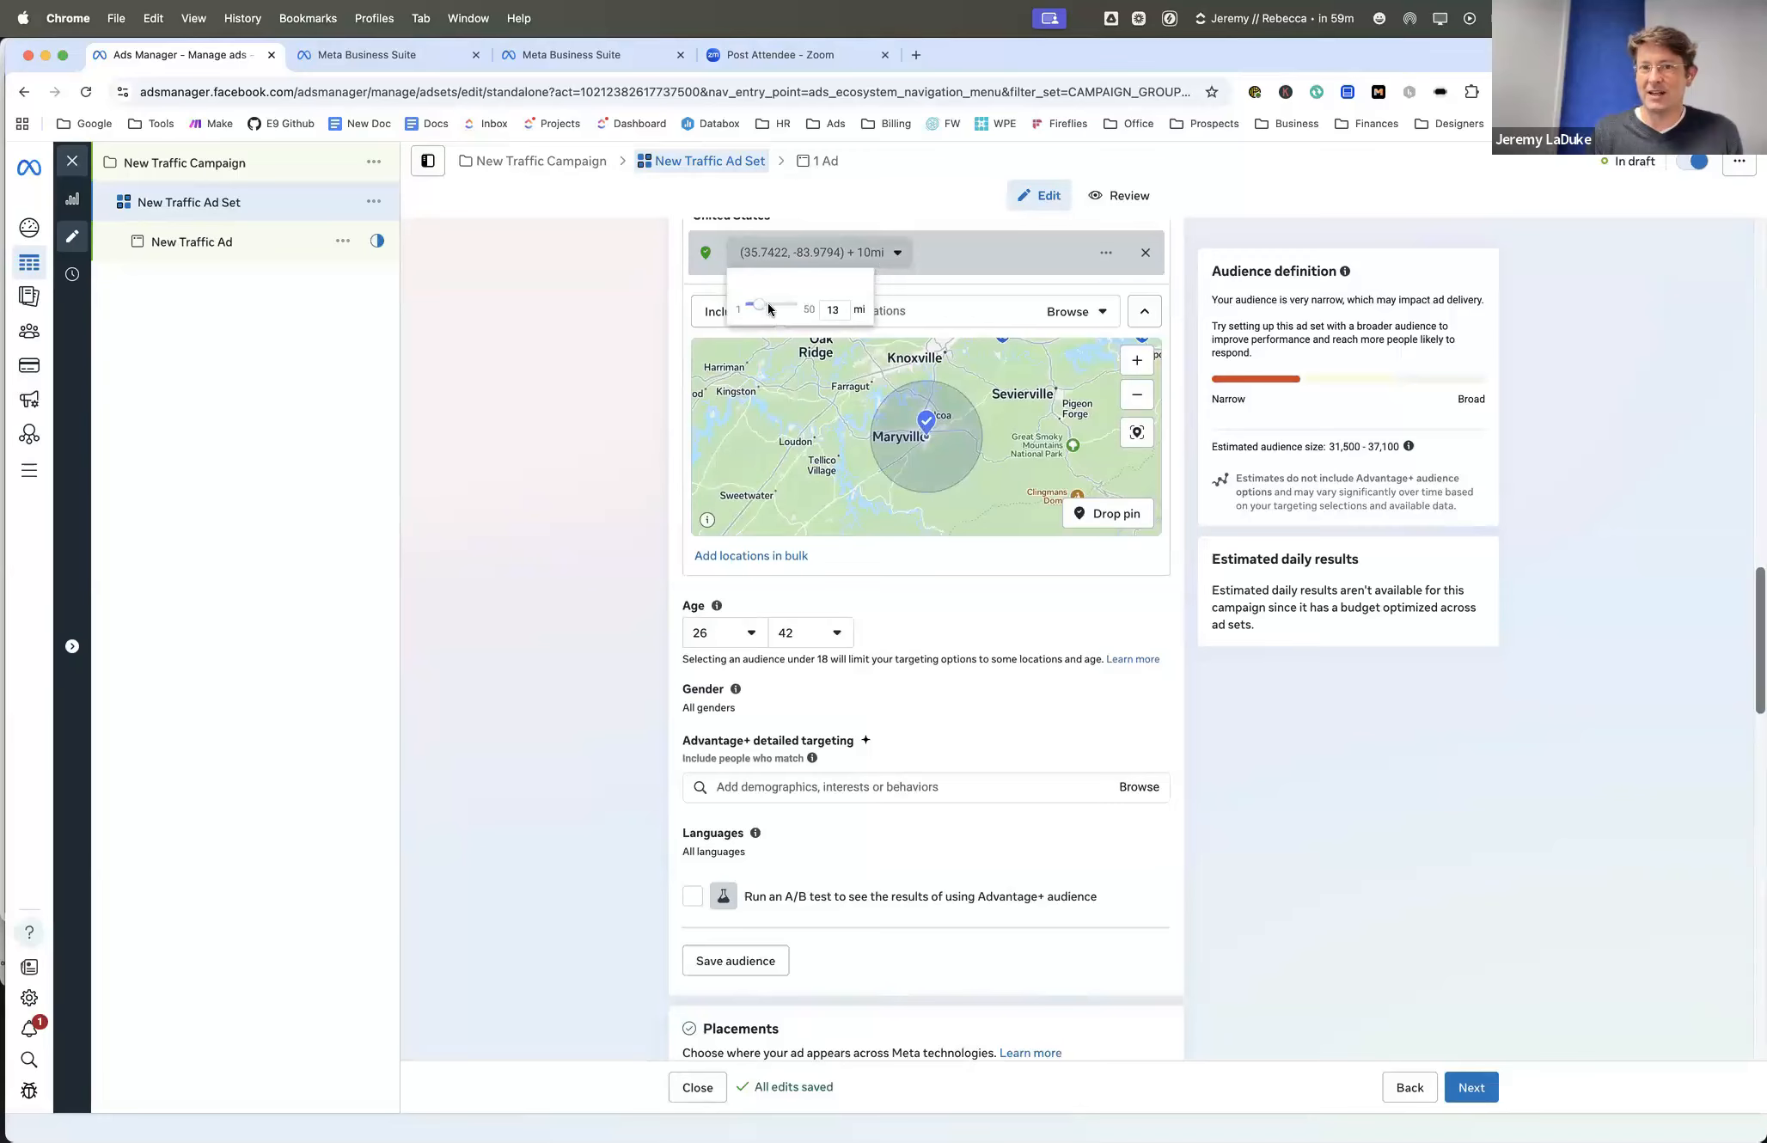
click(684, 323)
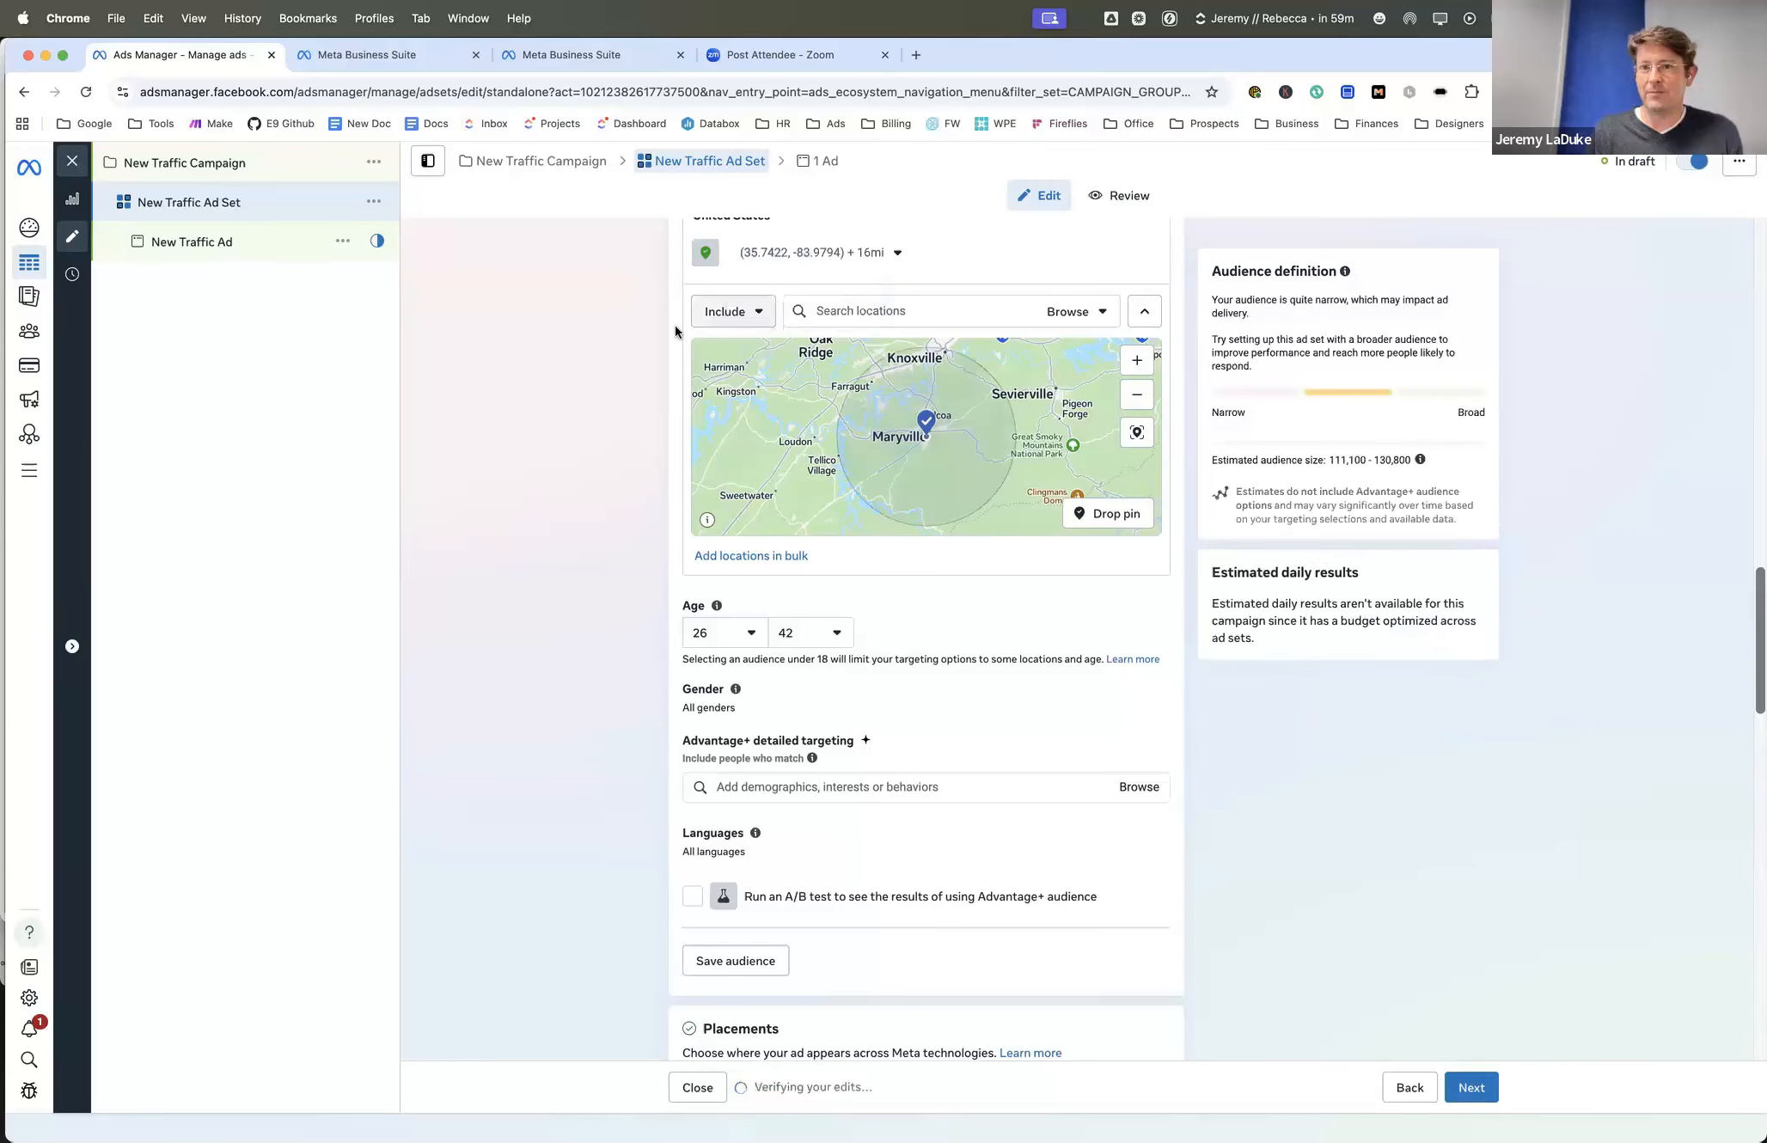
scroll(674, 324, down, 1)
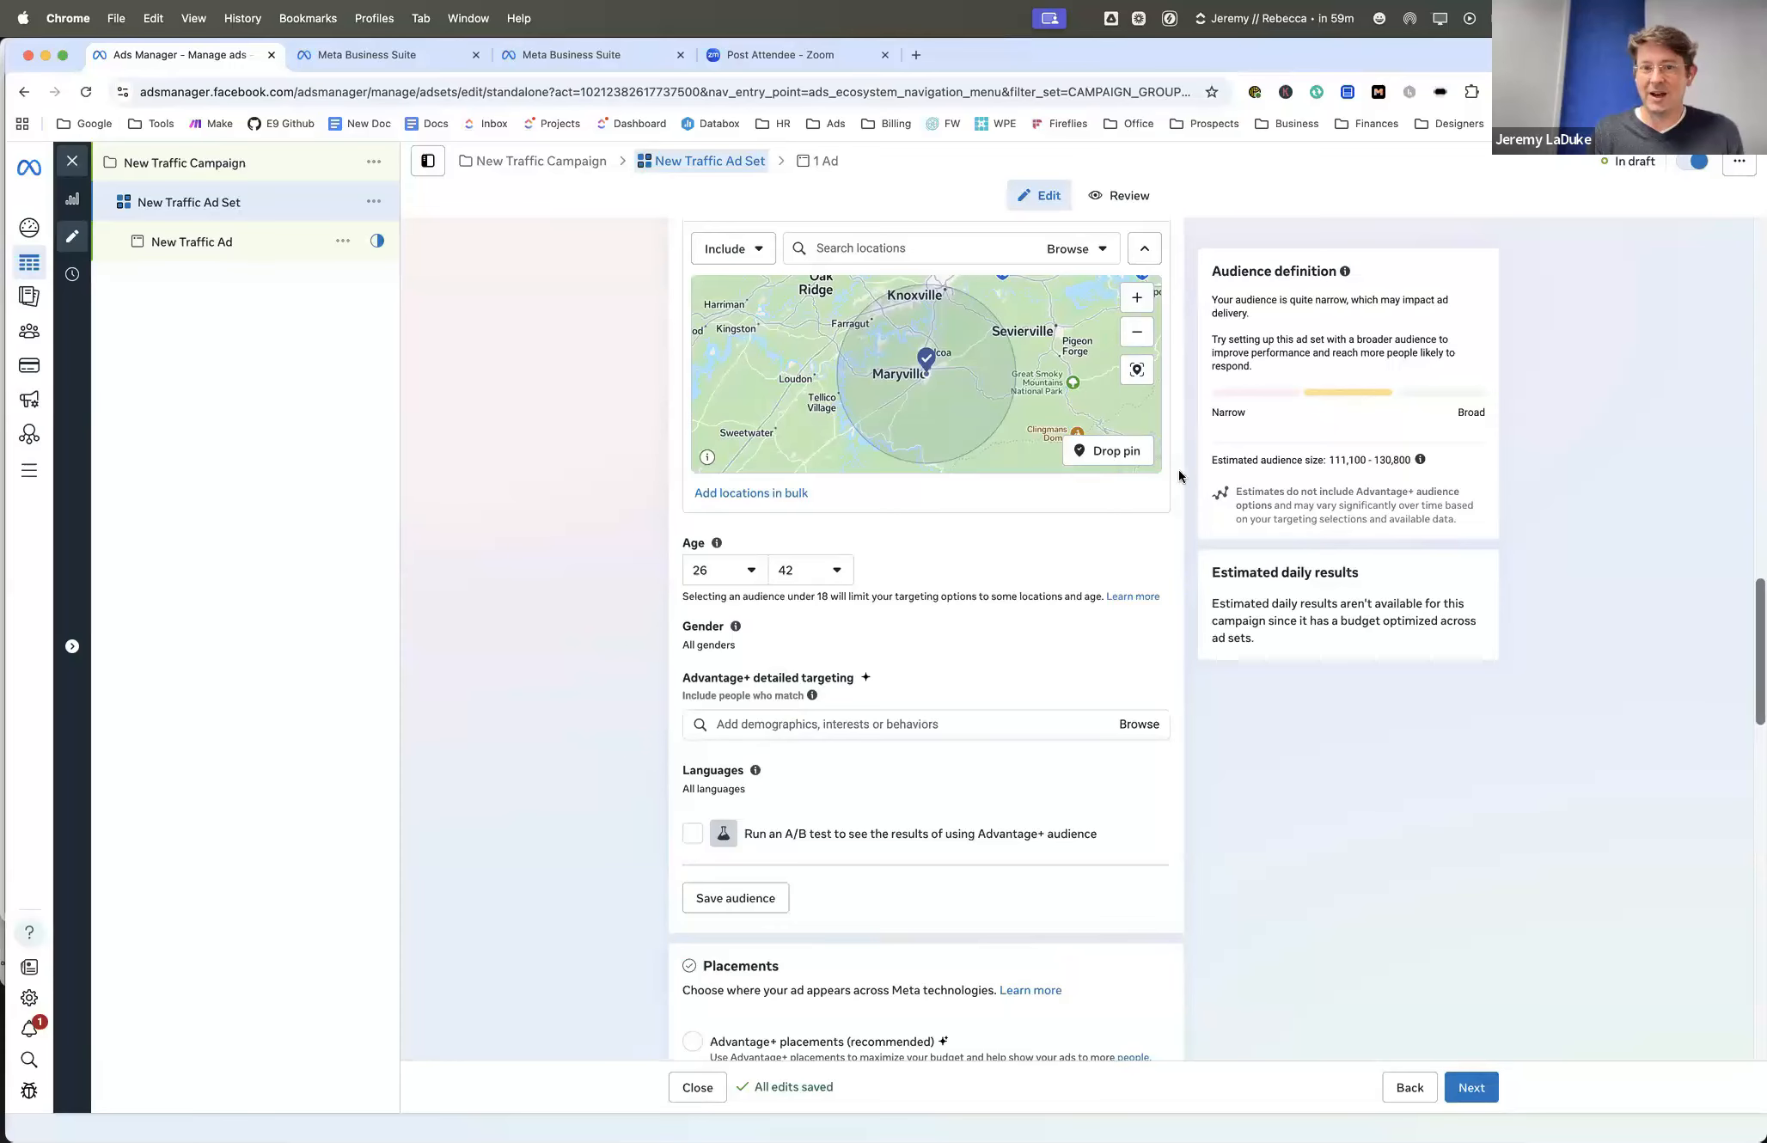
scroll(1179, 469, up, 3)
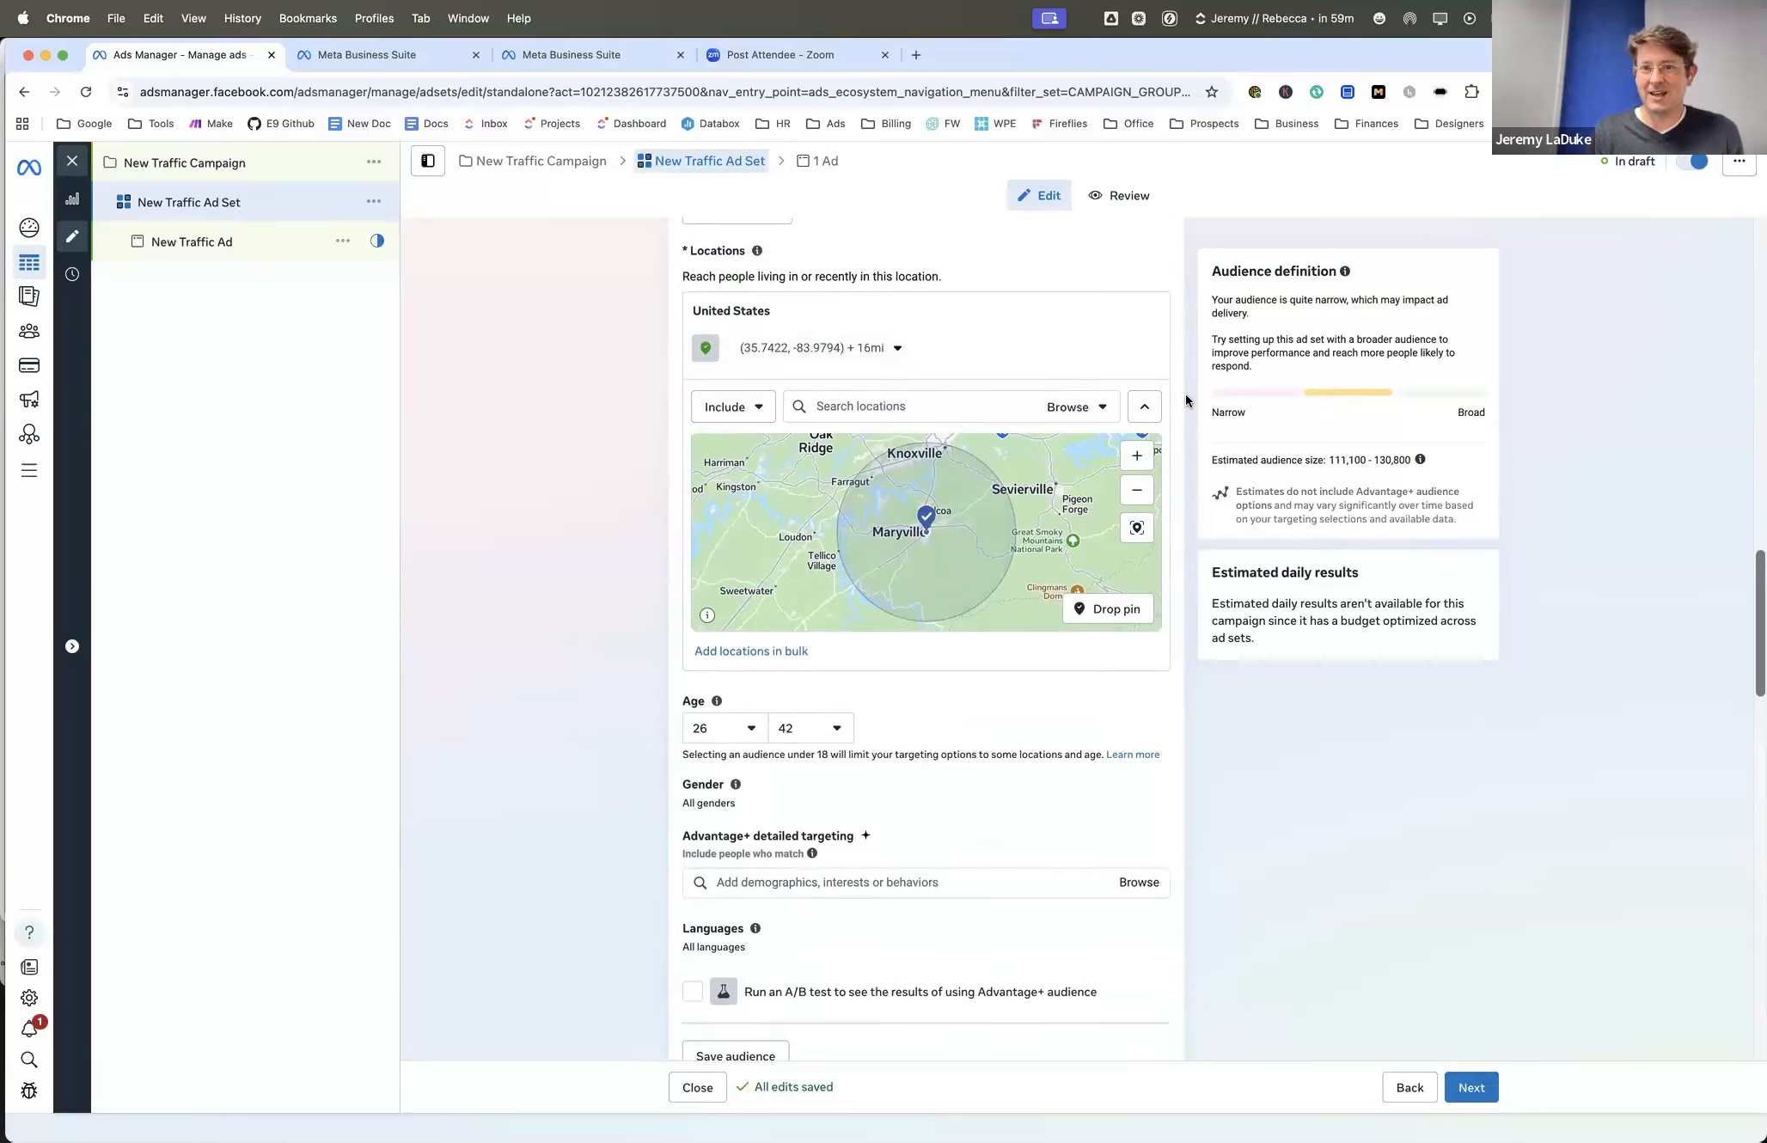
scroll(1203, 397, down, 2)
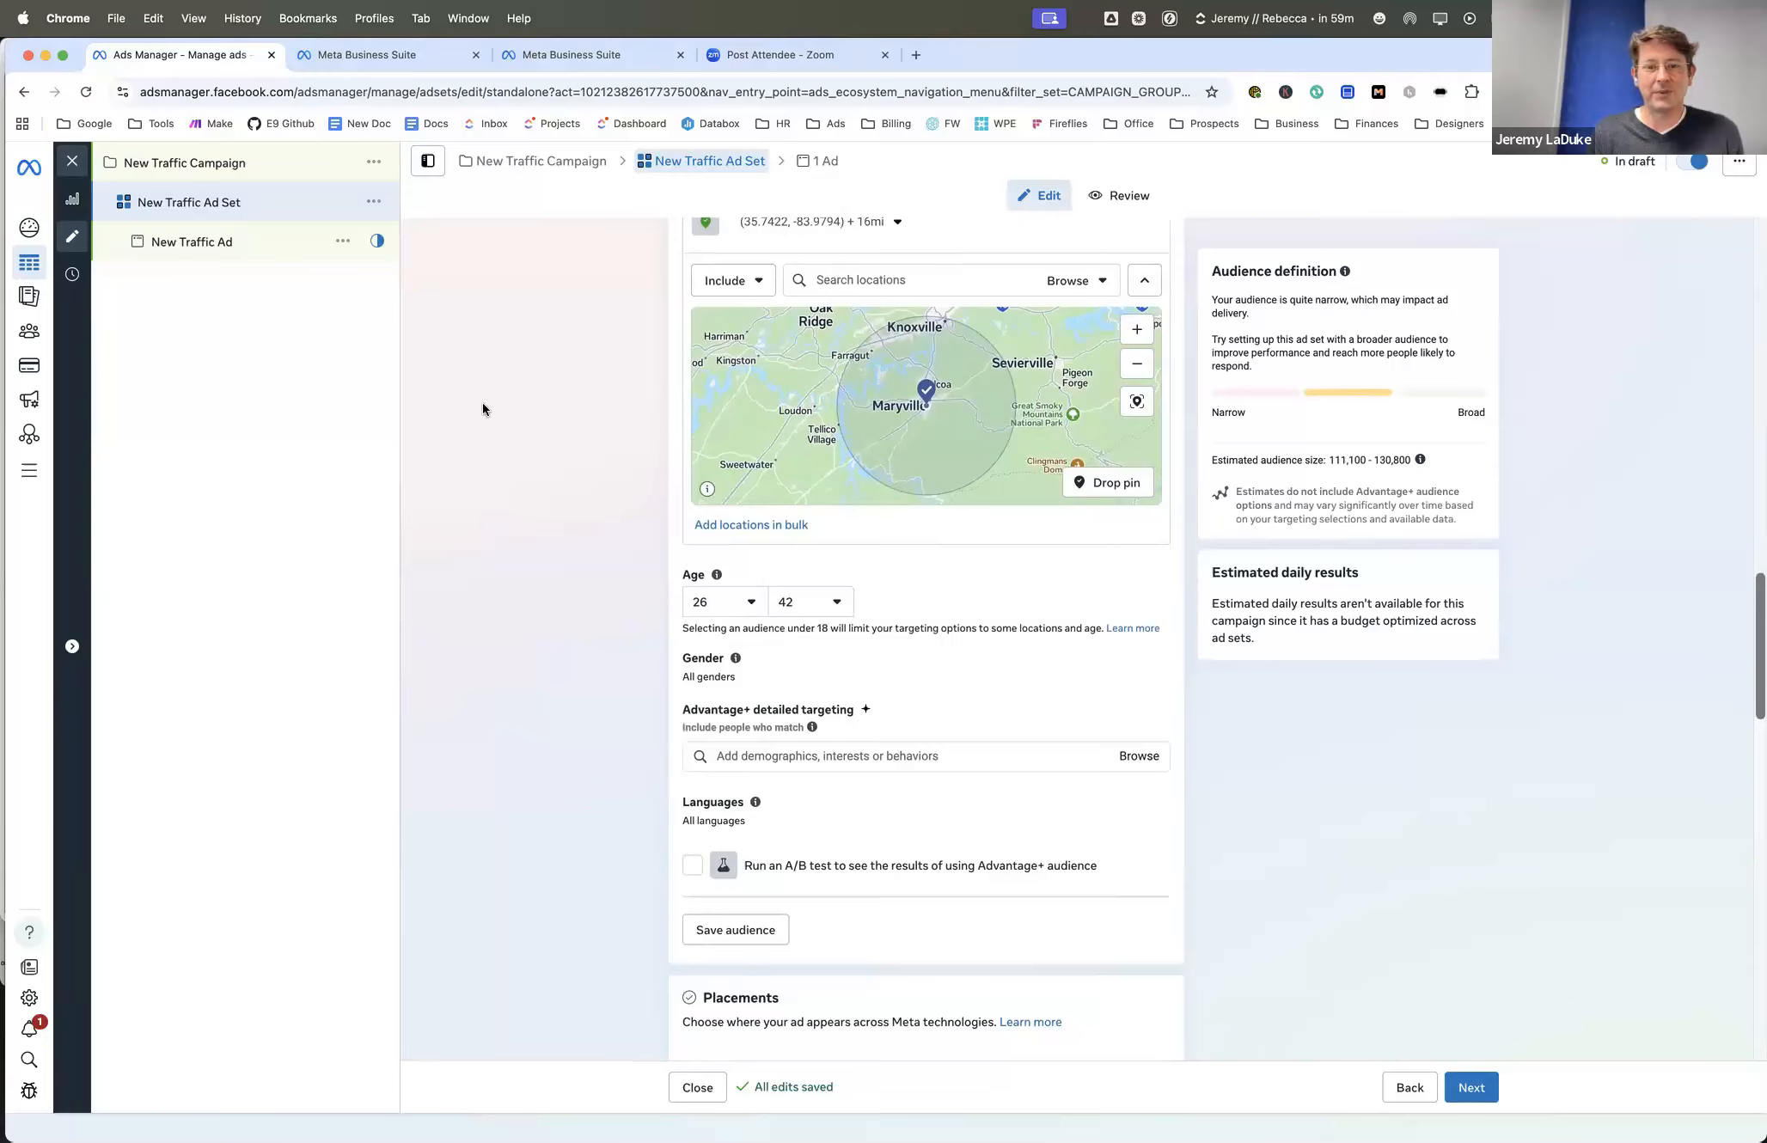
scroll(482, 402, down, 3)
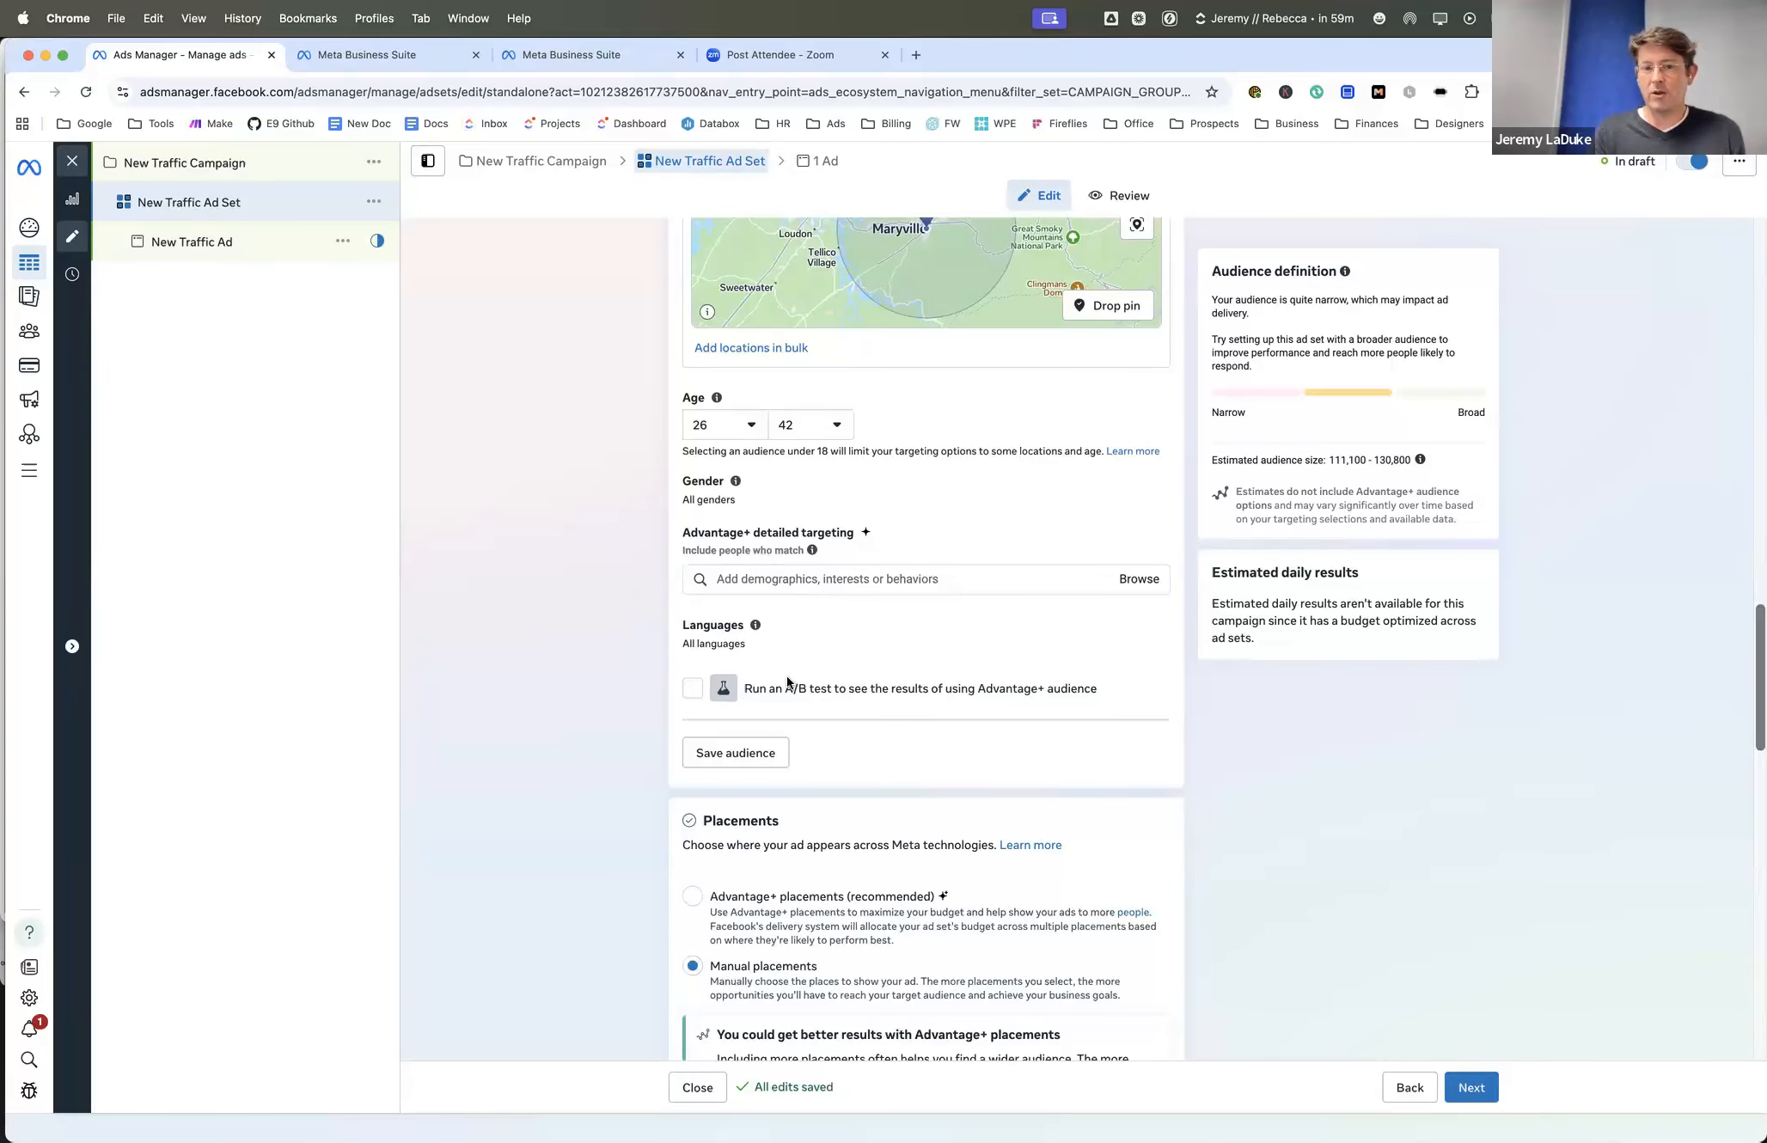
scroll(750, 404, up, 4)
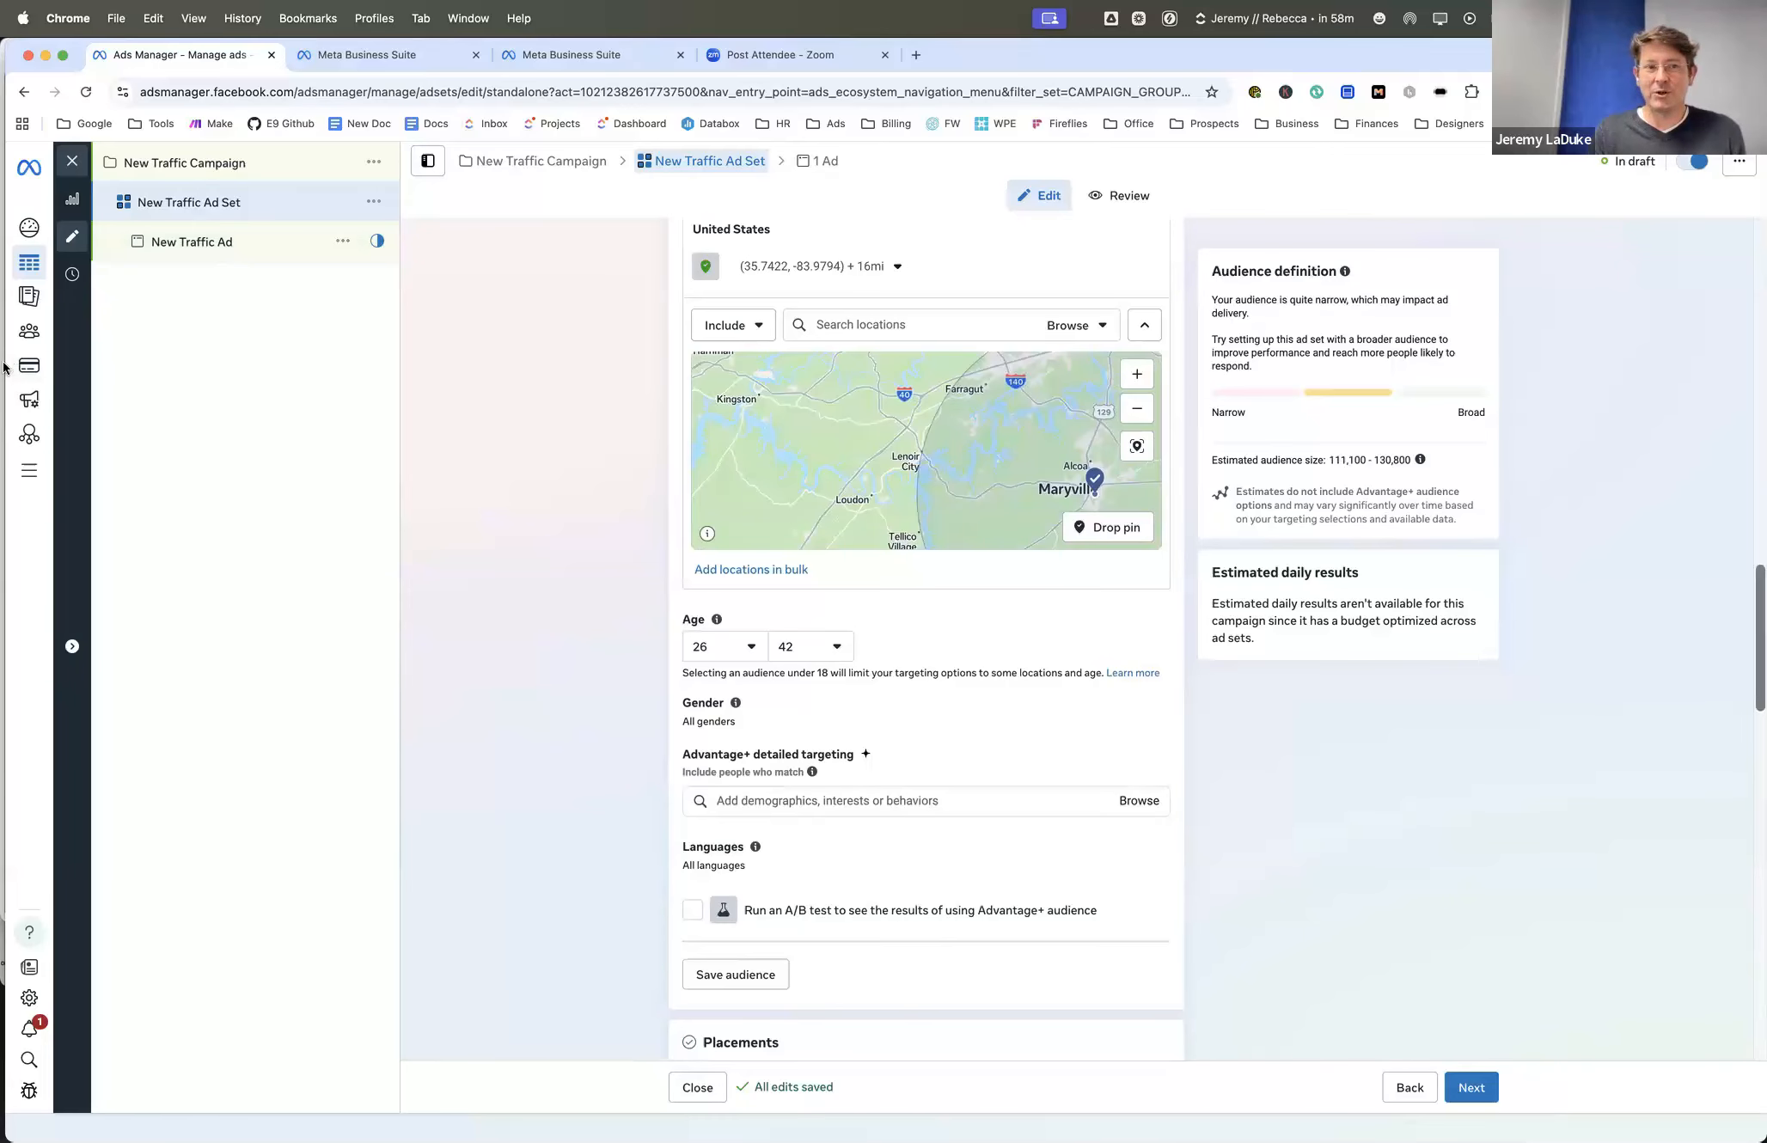
- Go to the ad account's Audiences page and start creating a custom audience
mouse_move(21, 332)
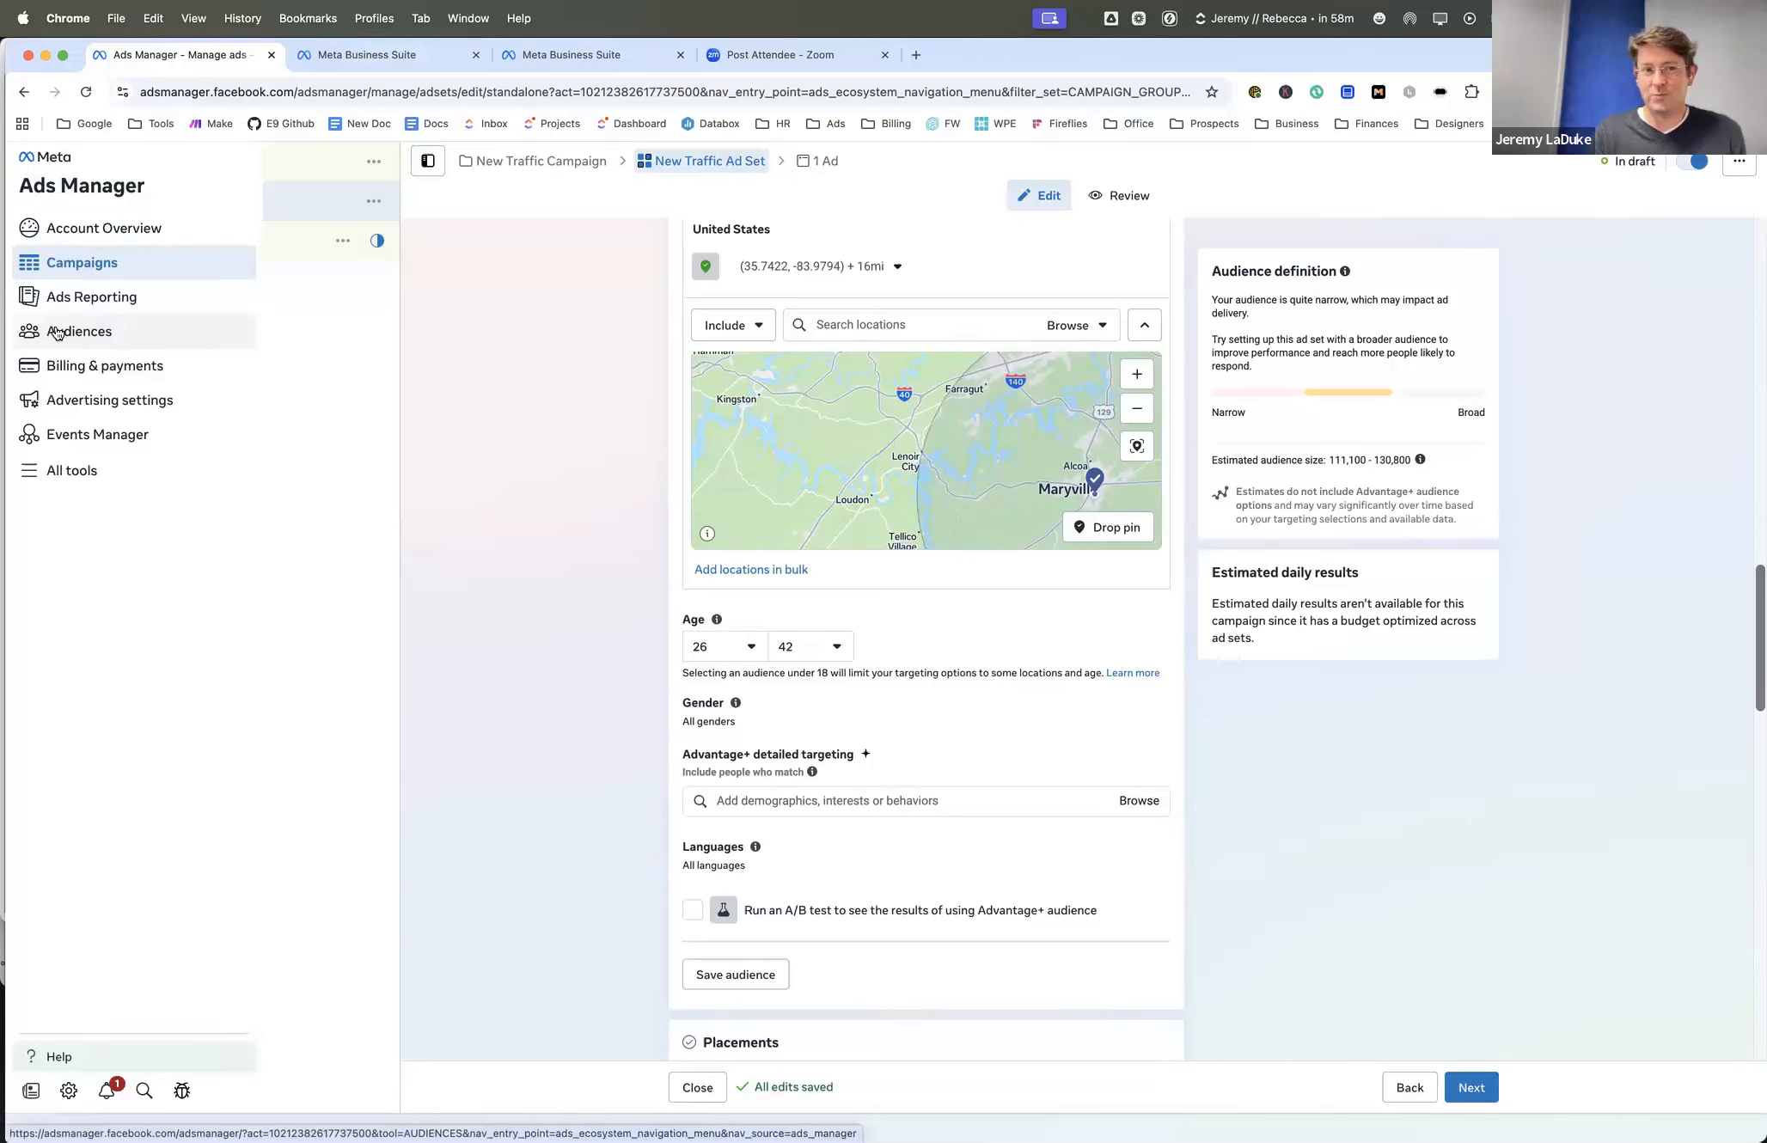
click(57, 332)
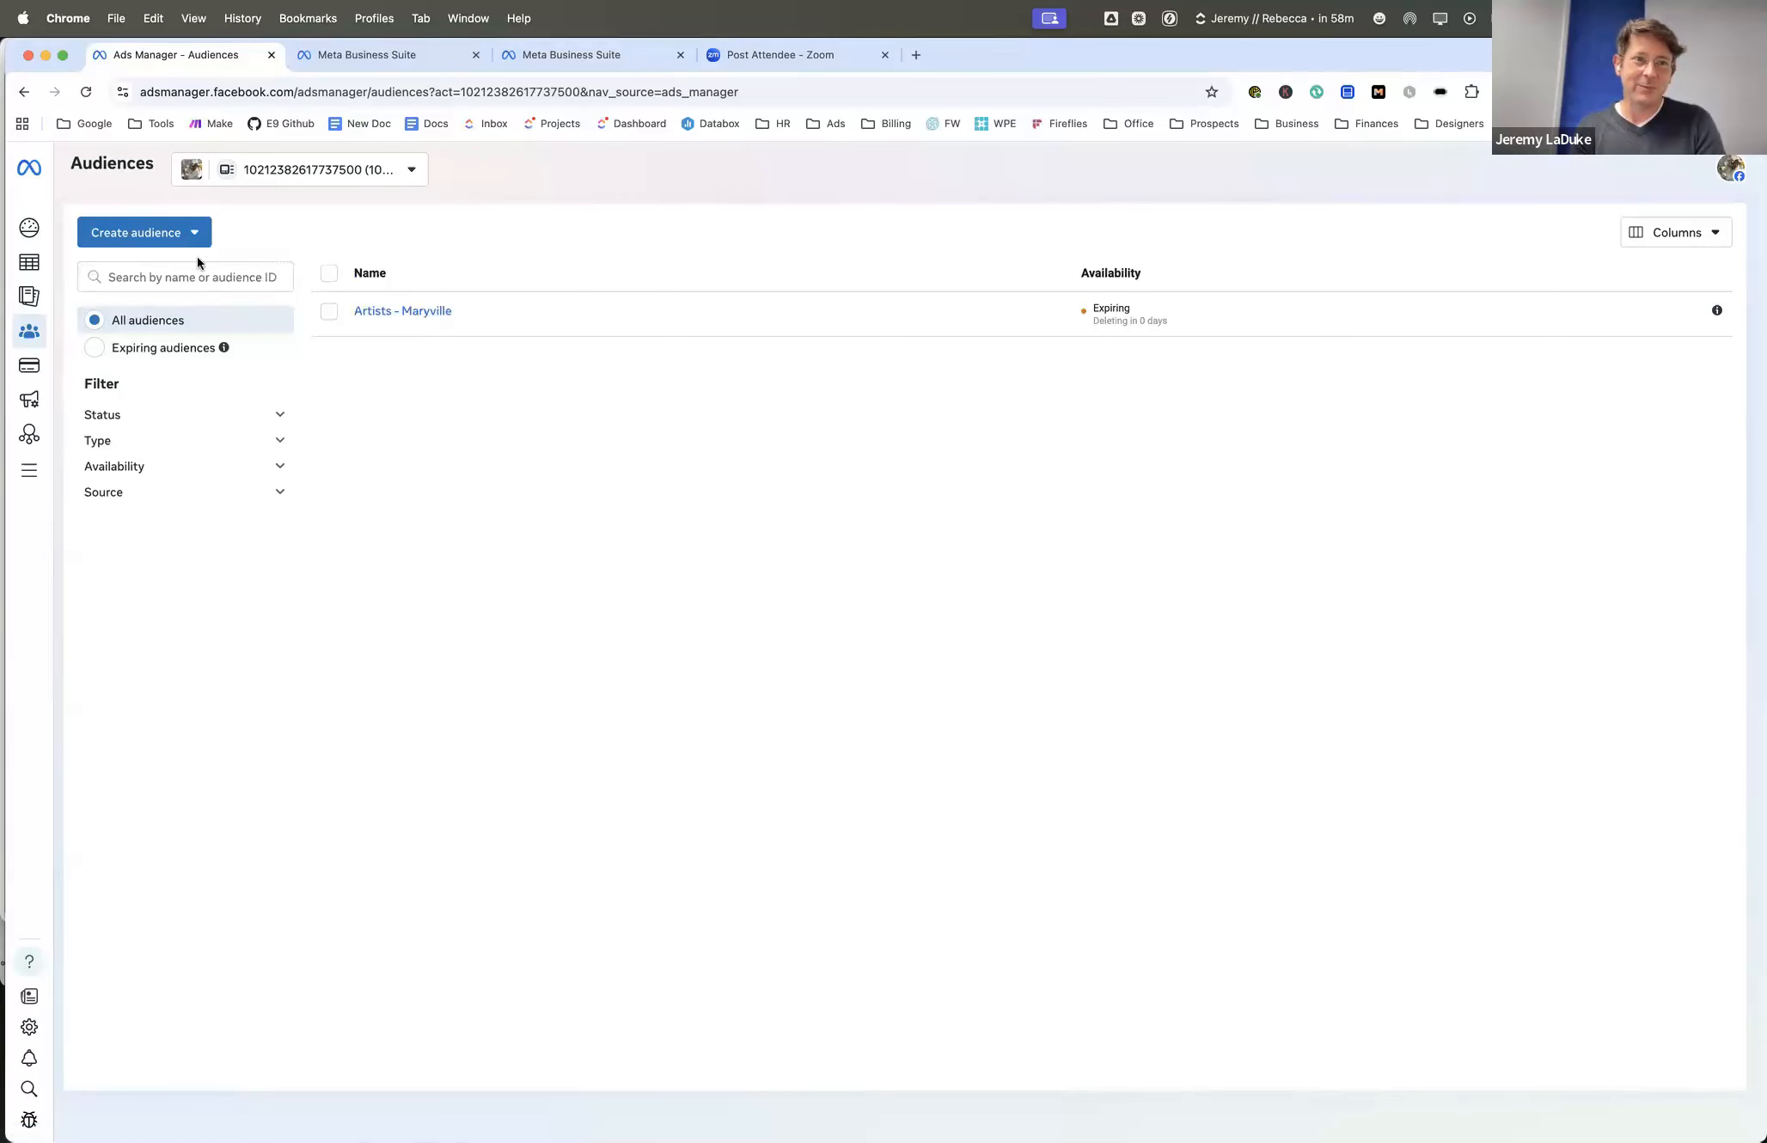
click(192, 234)
mouse_move(166, 281)
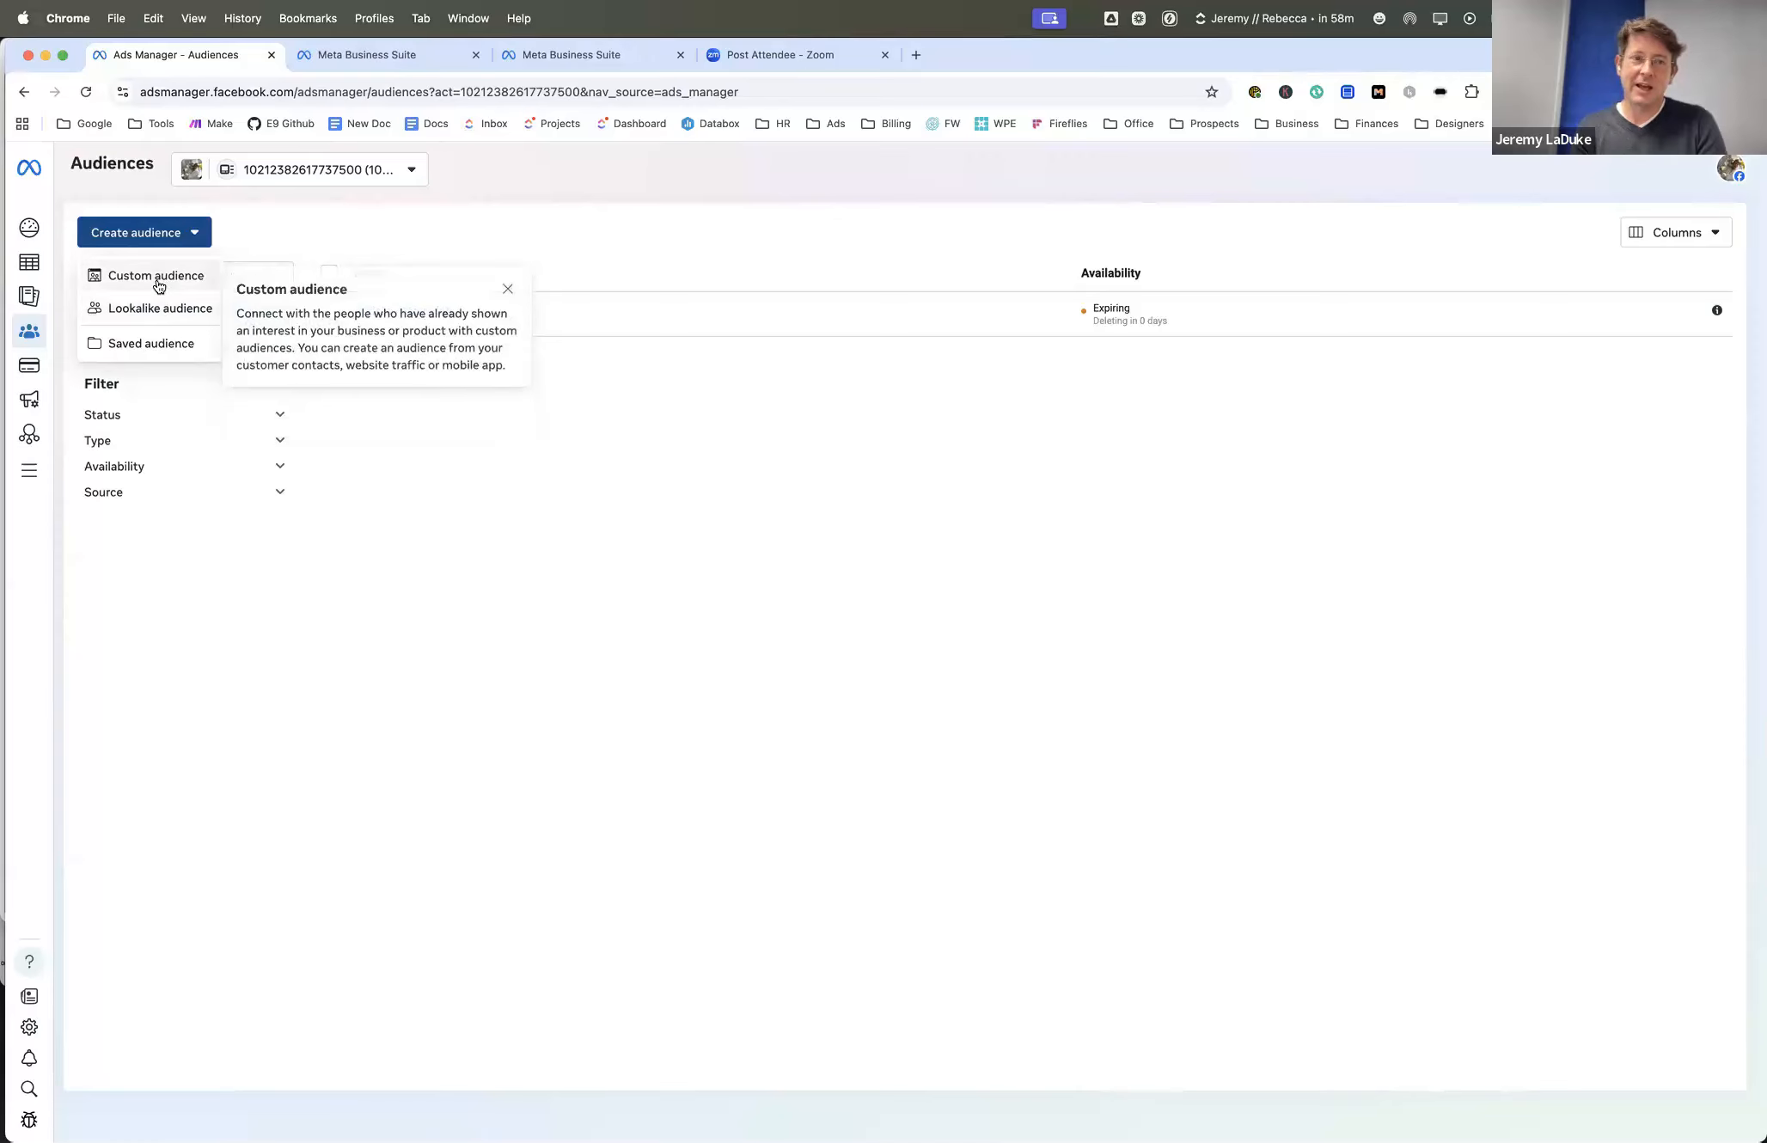
click(158, 284)
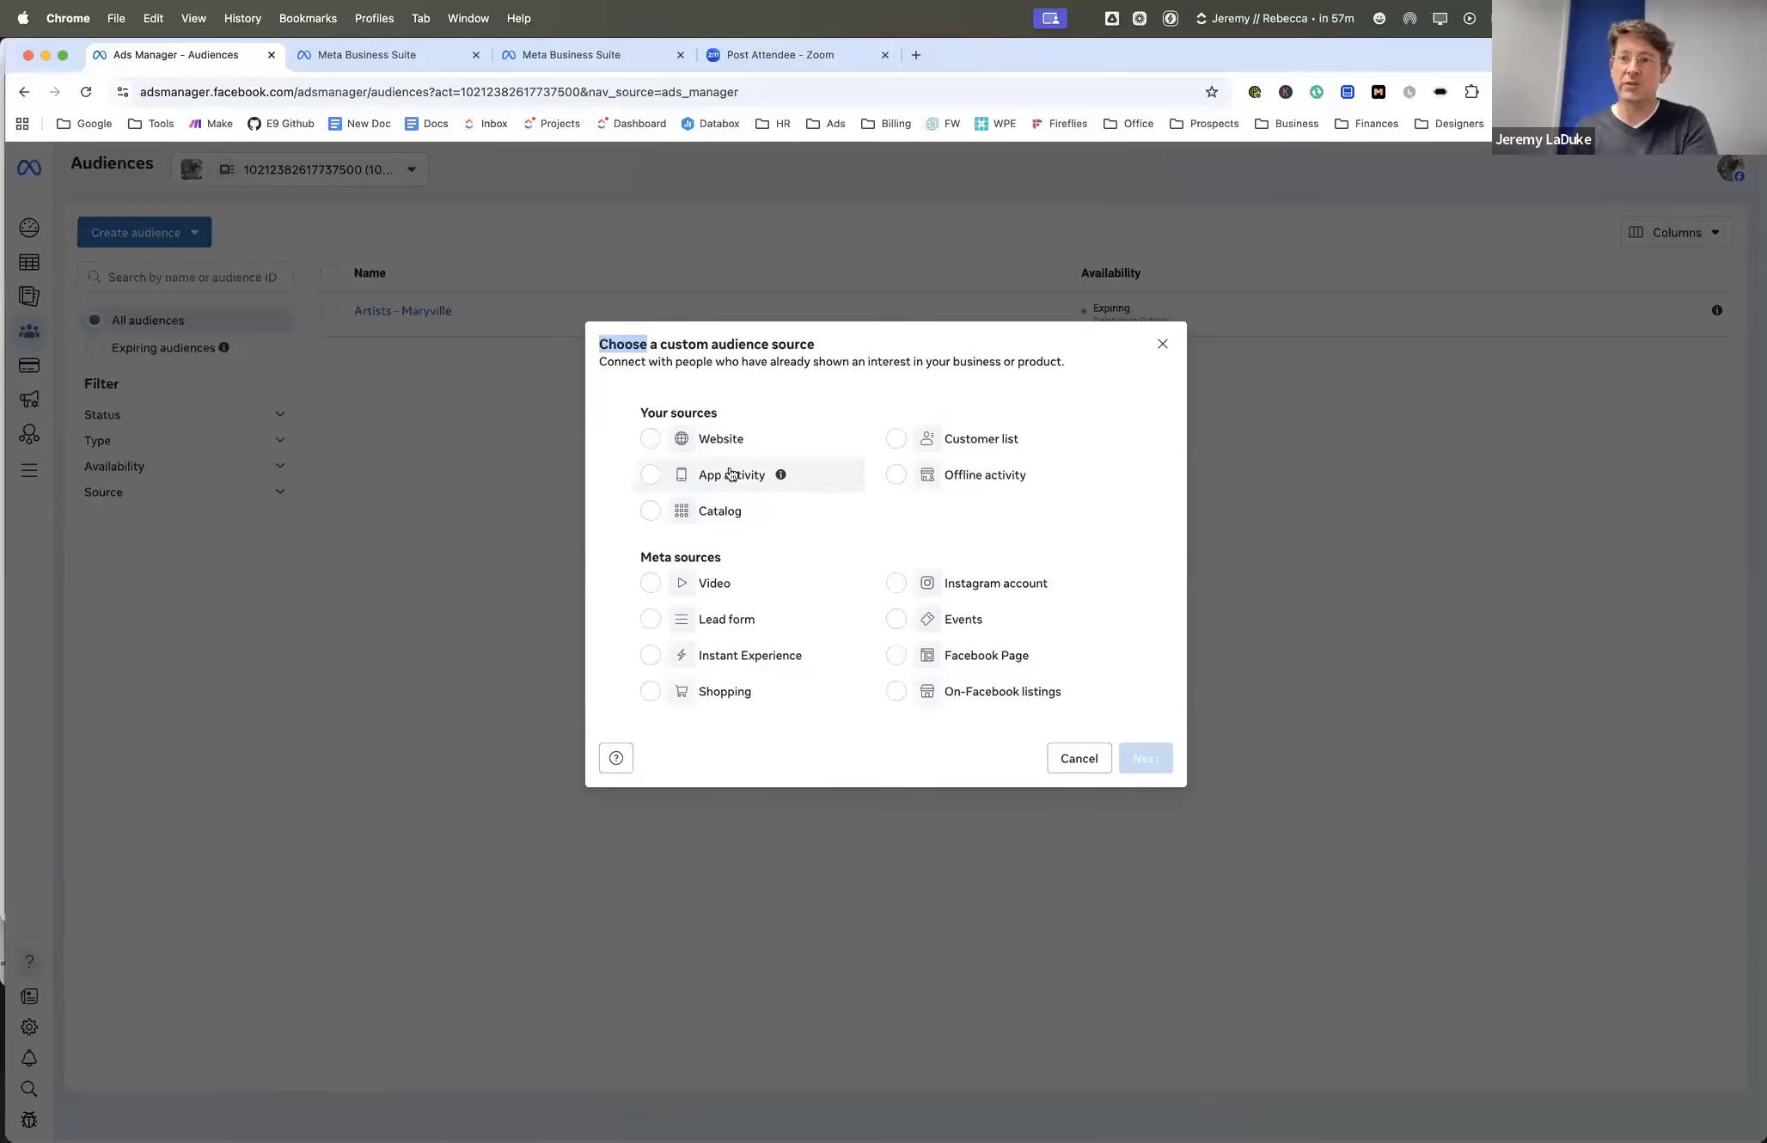
- Choose Website as the custom audience source and look through the available Events options, keeping All website visitors
click(651, 442)
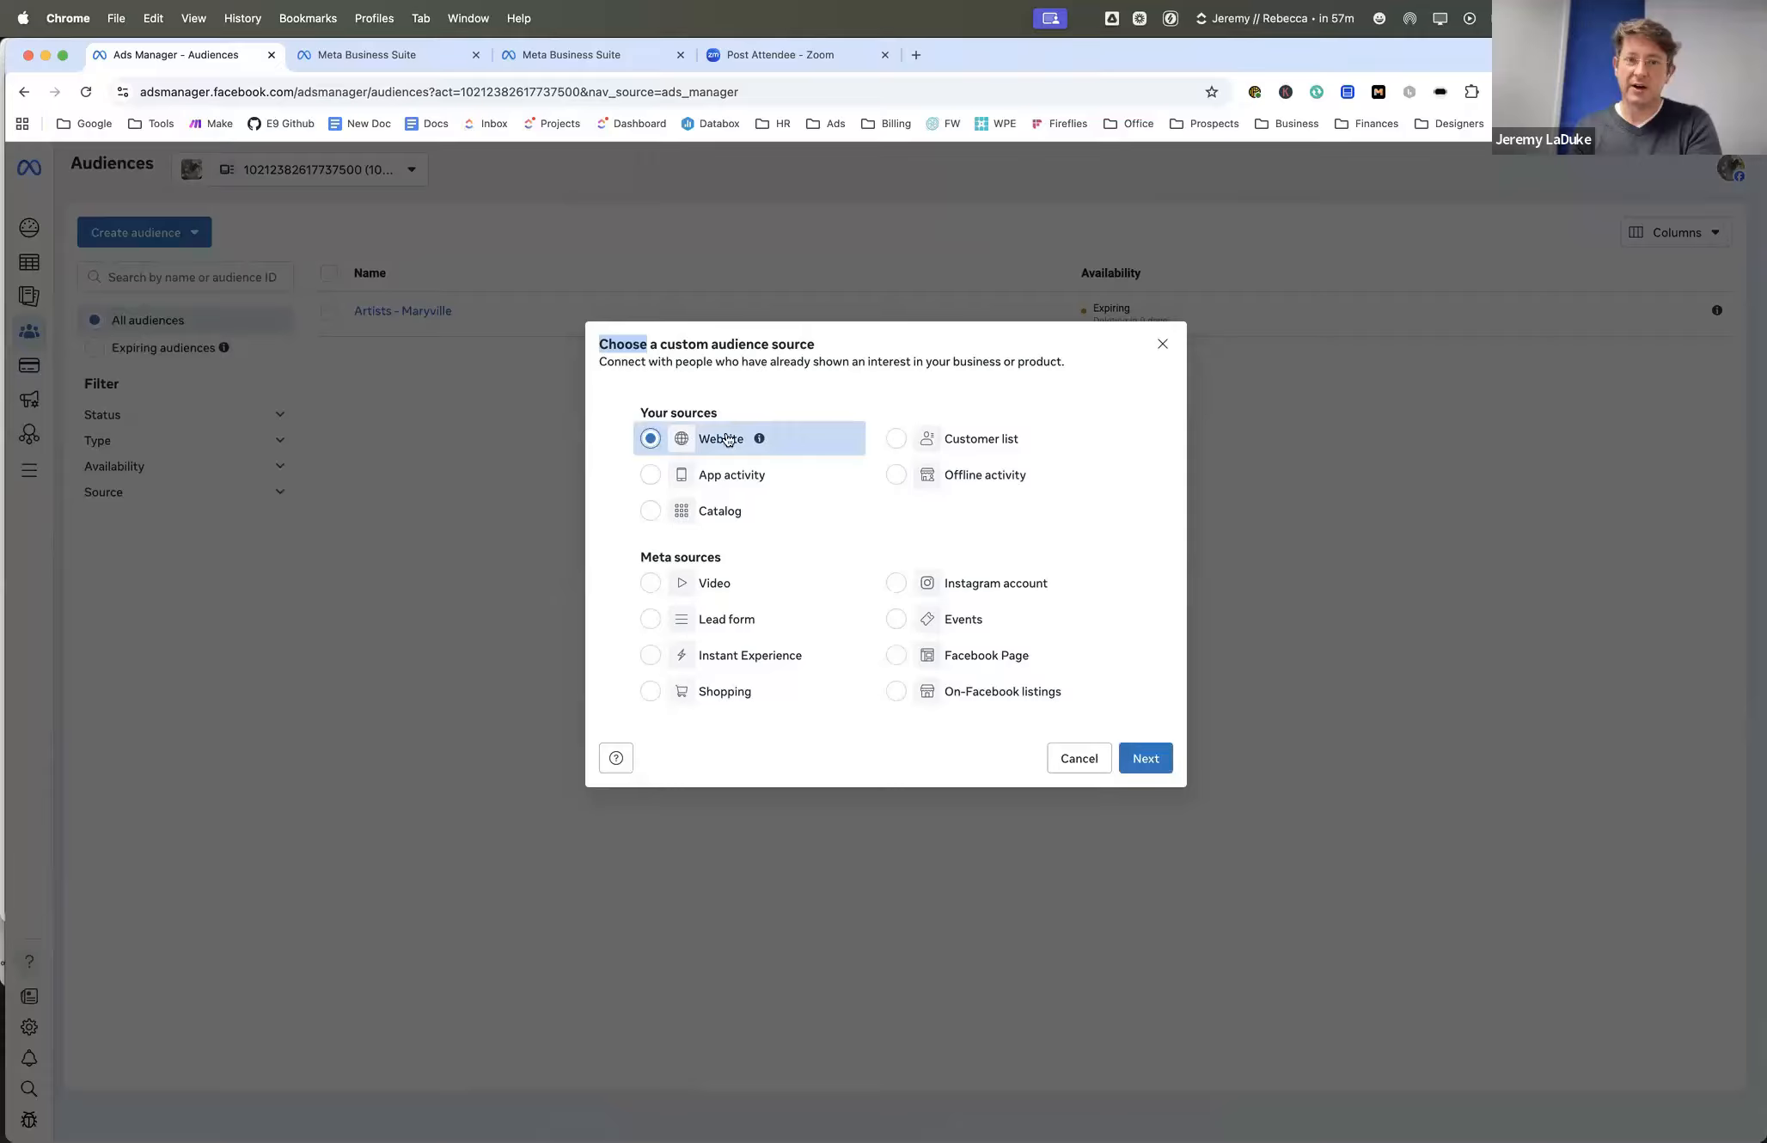
click(1136, 753)
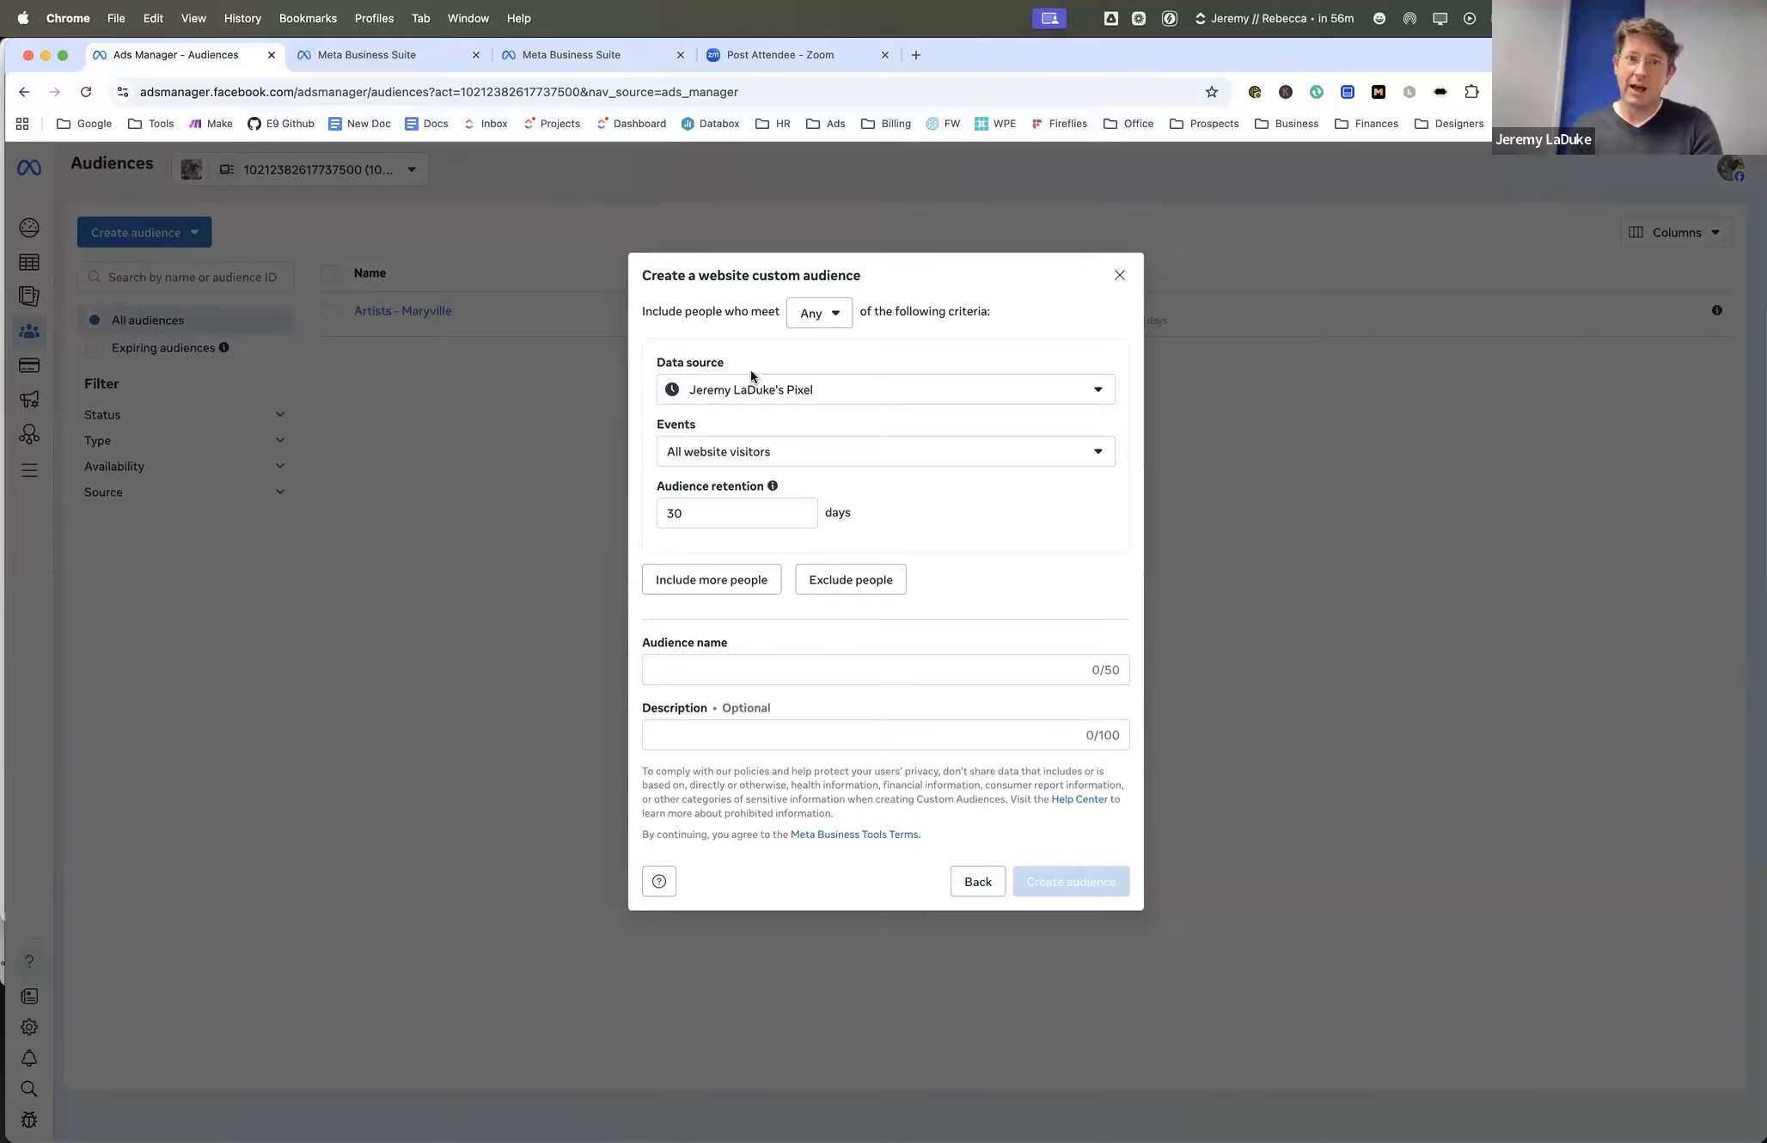
click(676, 452)
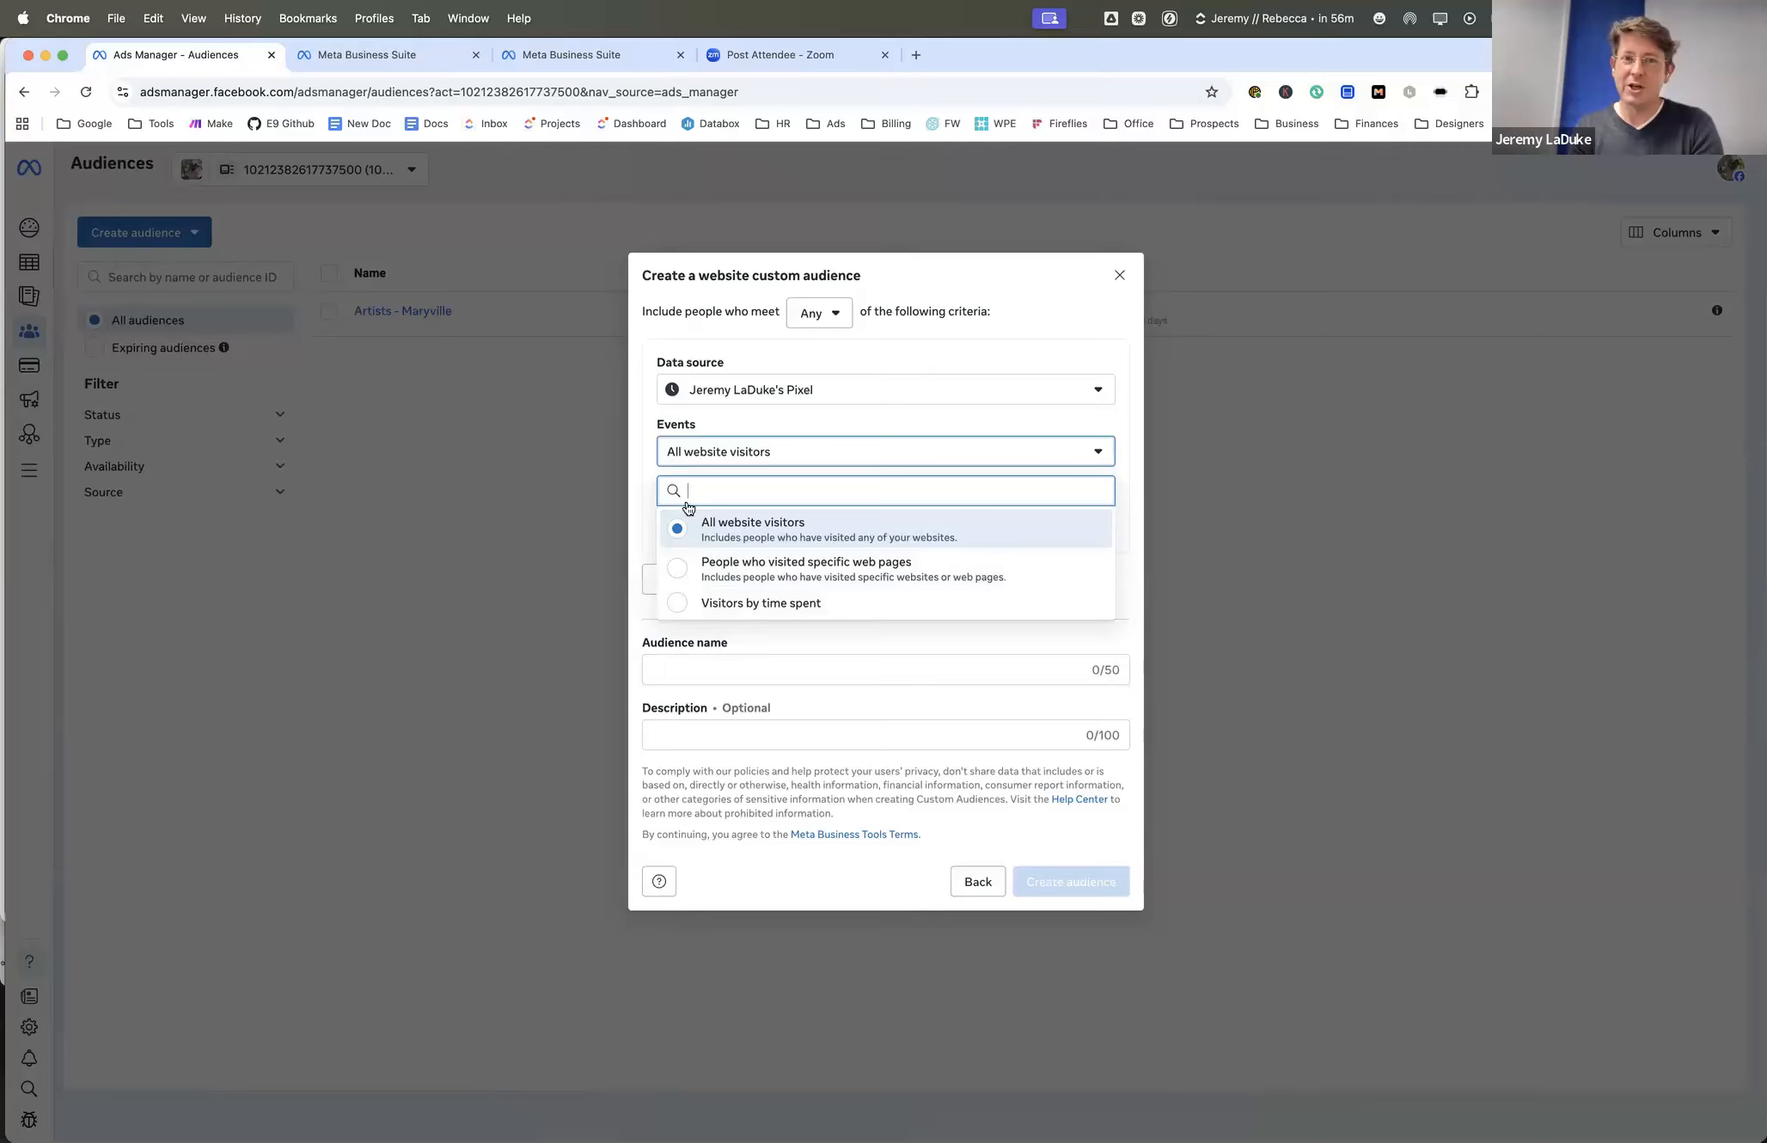
click(651, 497)
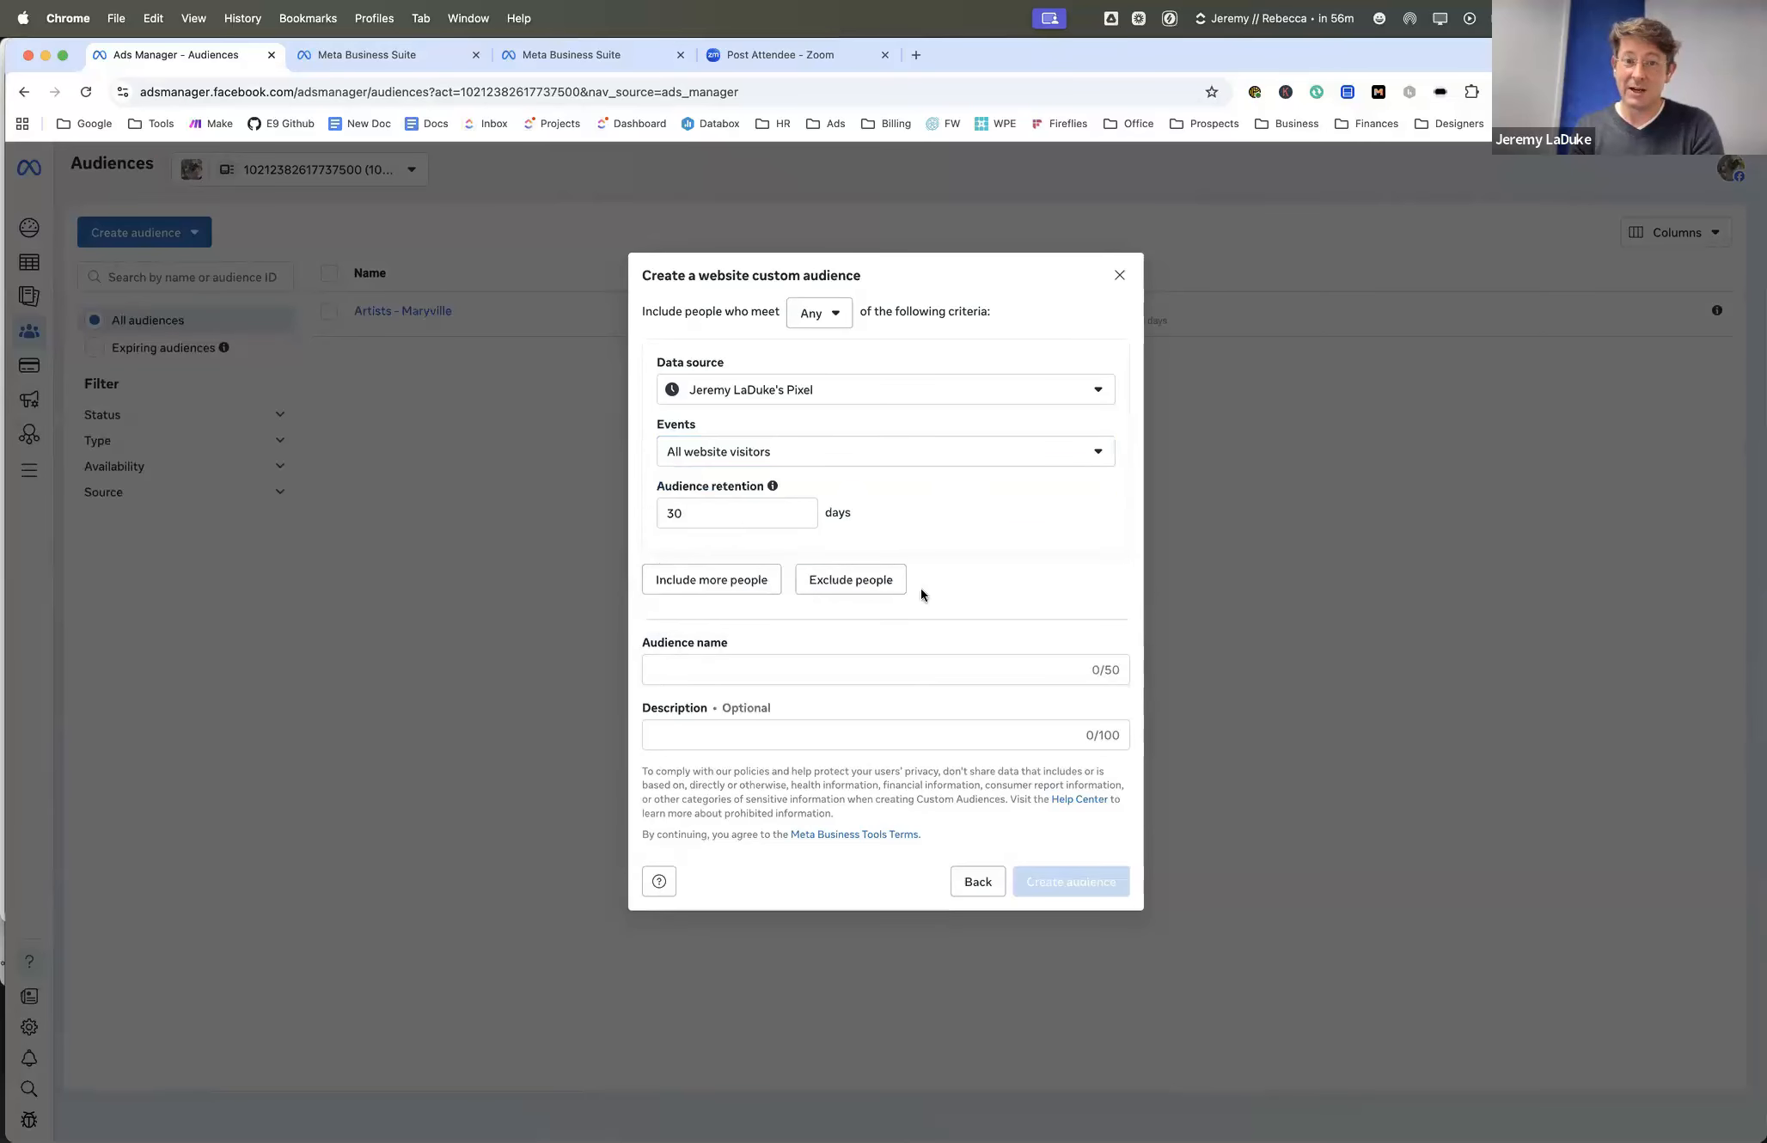
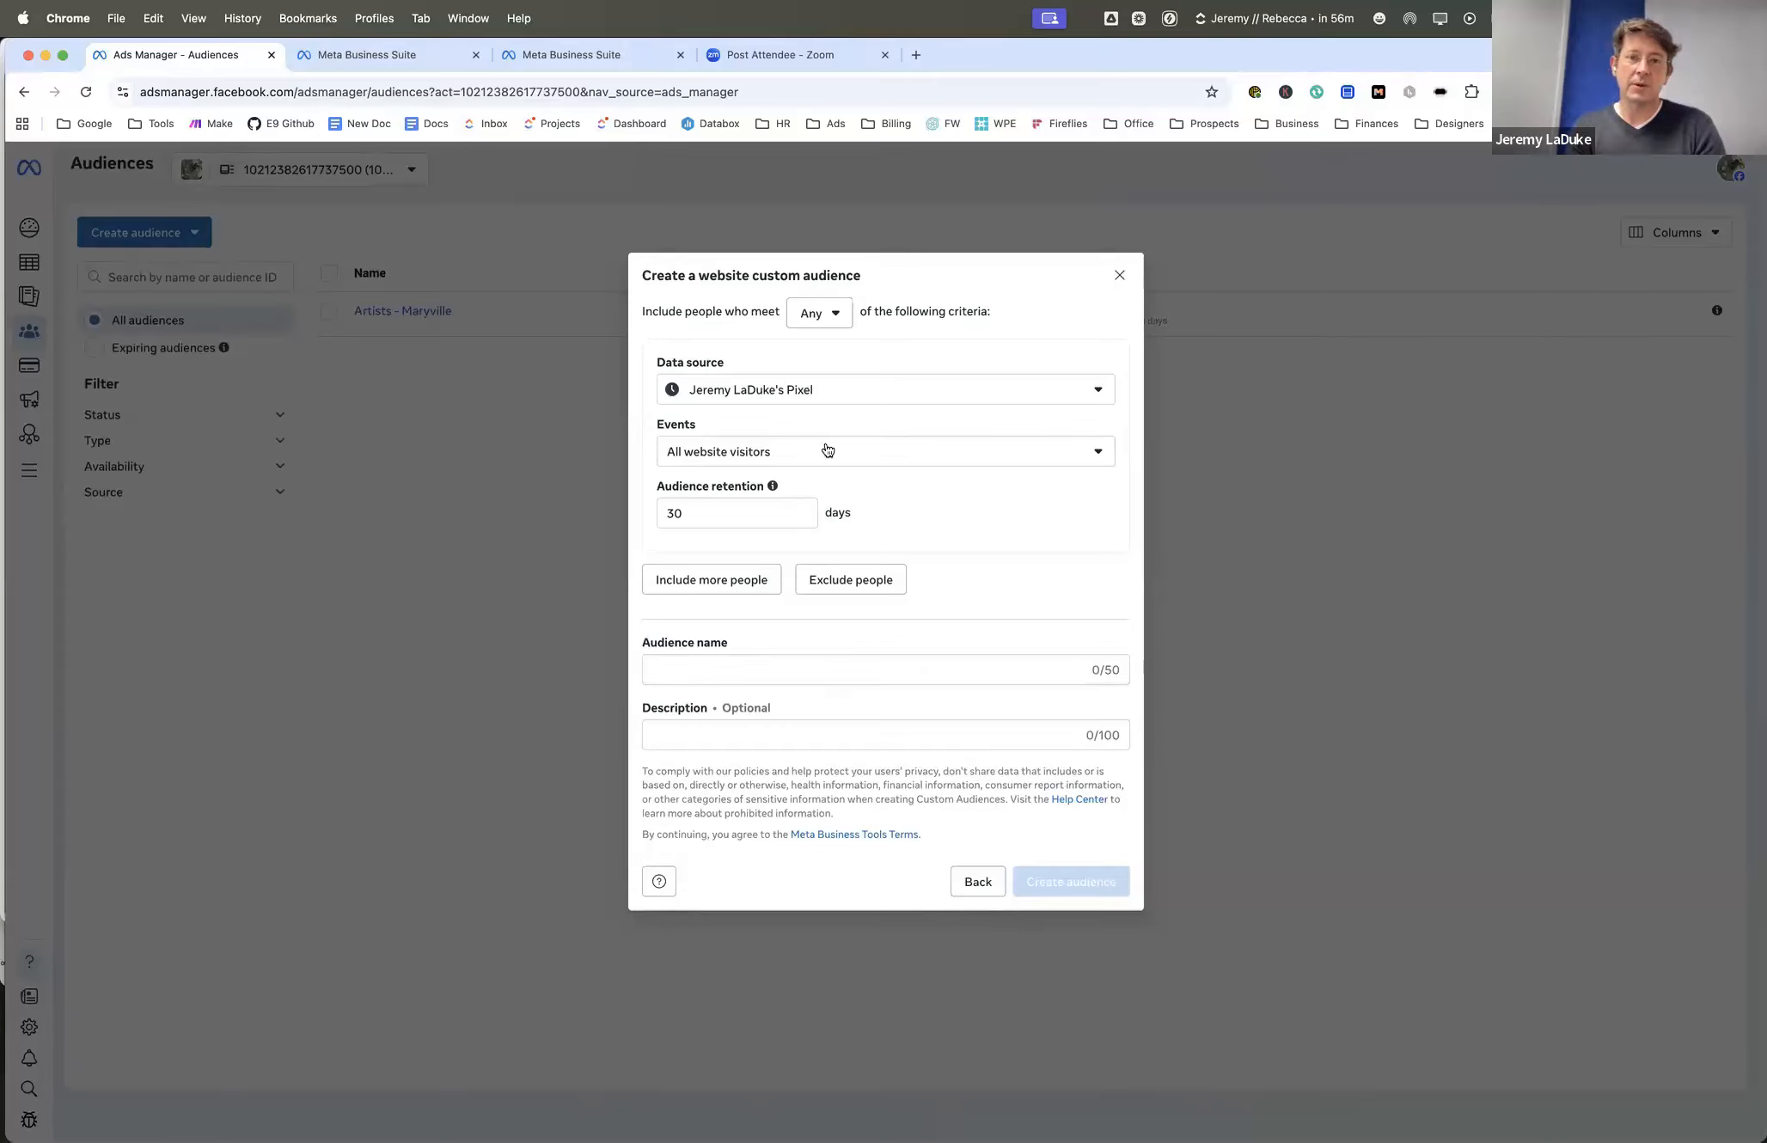
- Close the website audience form, try creating a custom audience with Customer list as the source, and cancel it
click(1115, 272)
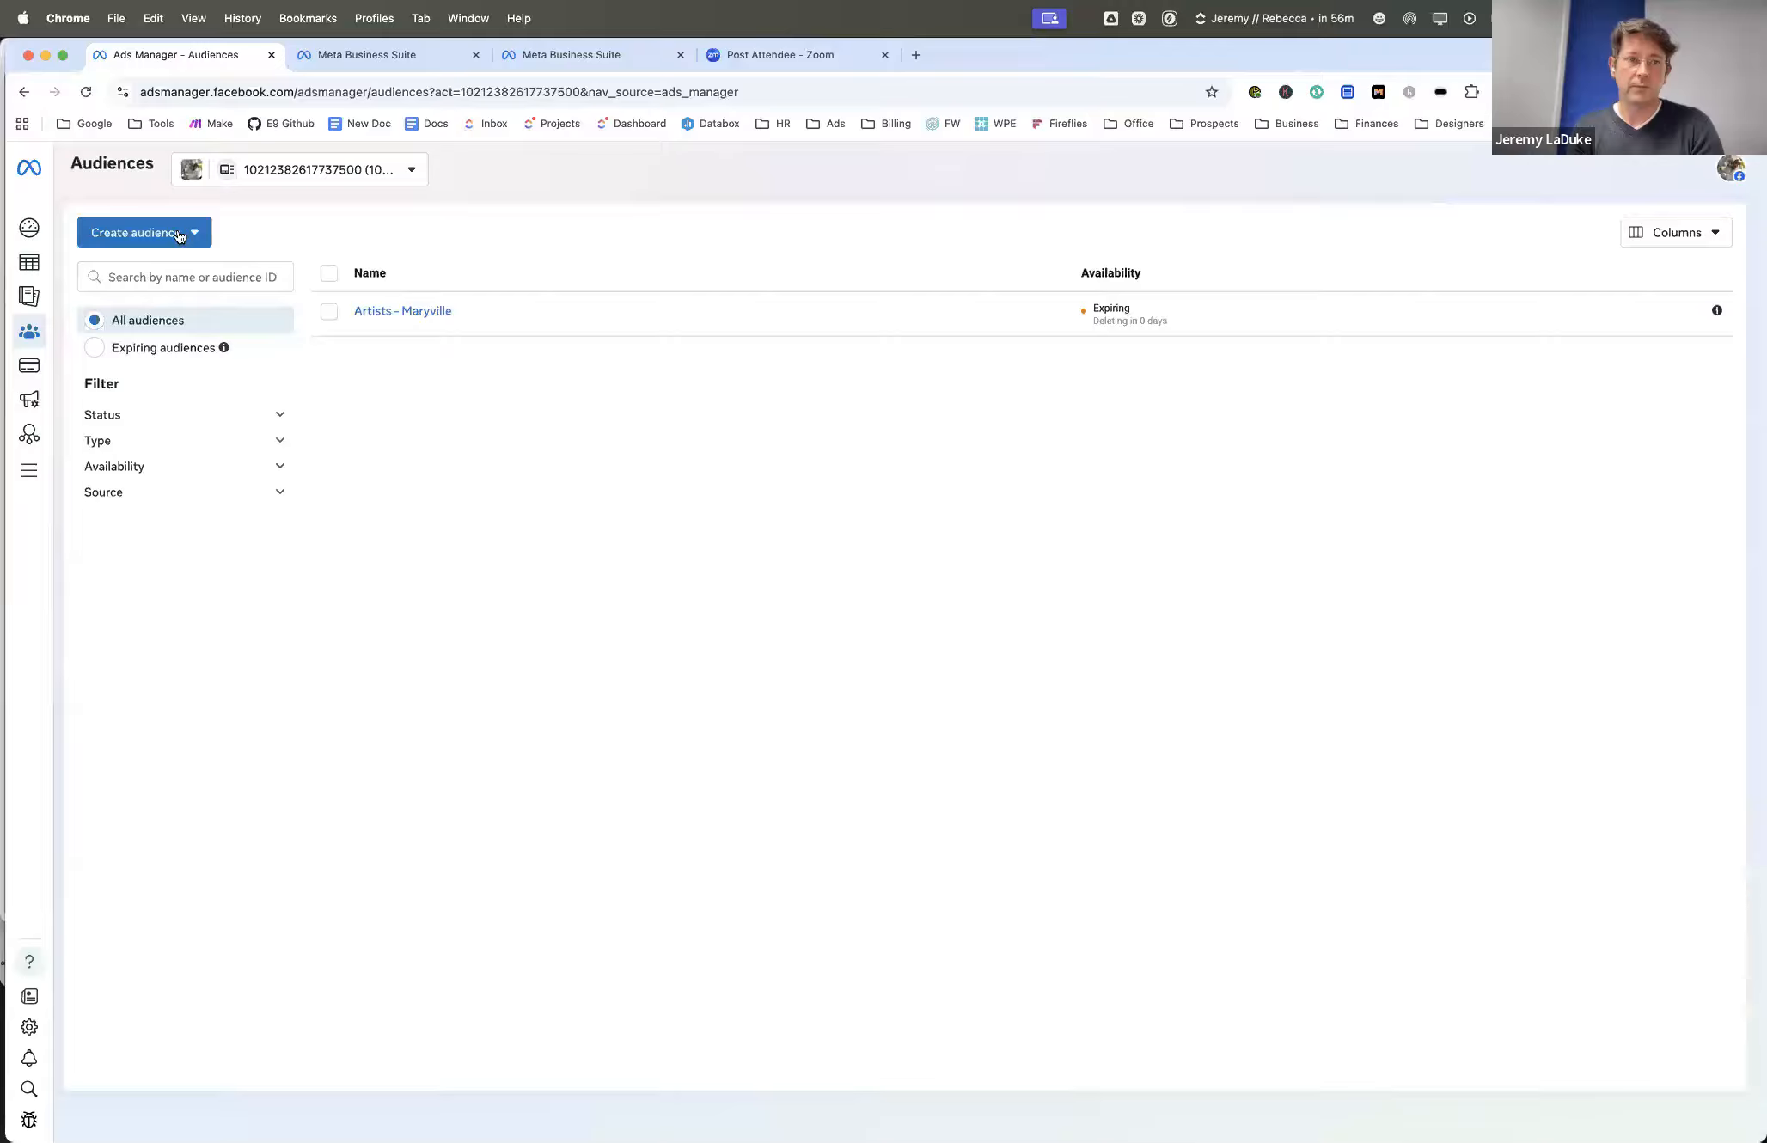
click(142, 233)
click(175, 275)
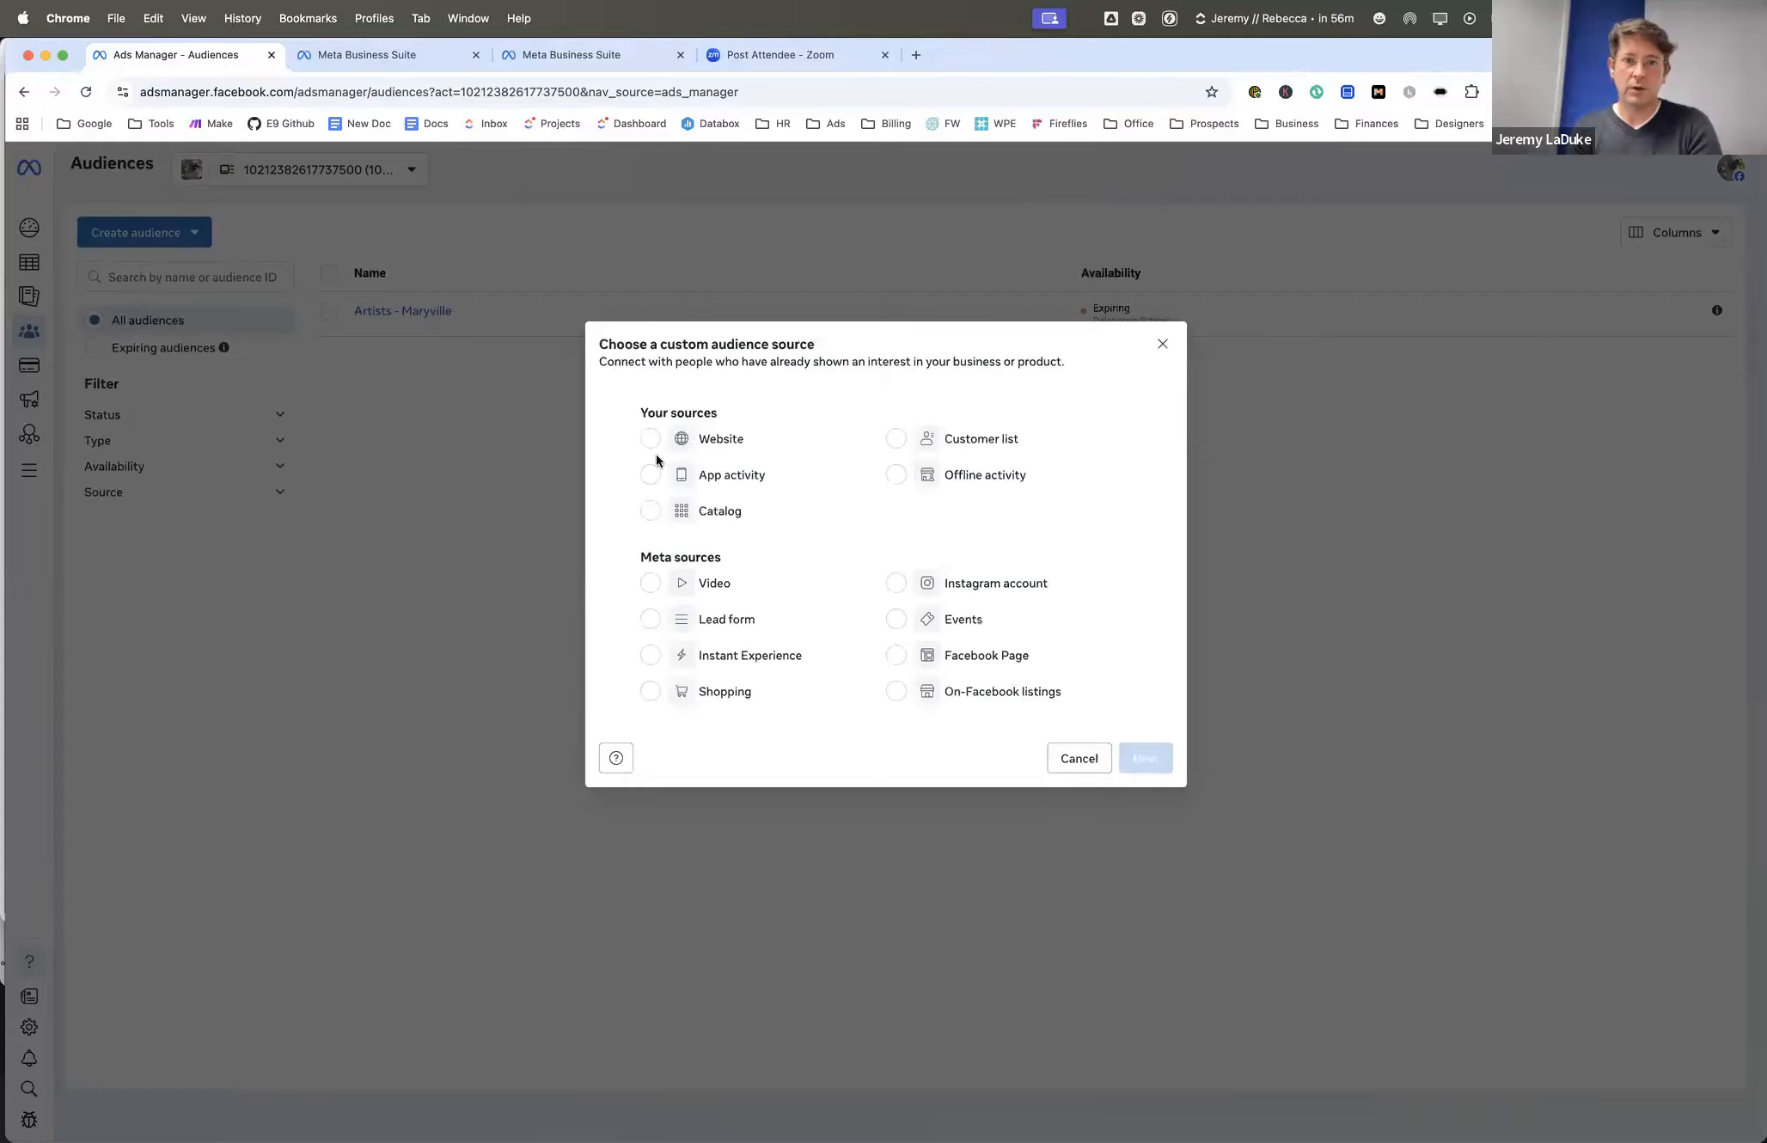
click(655, 516)
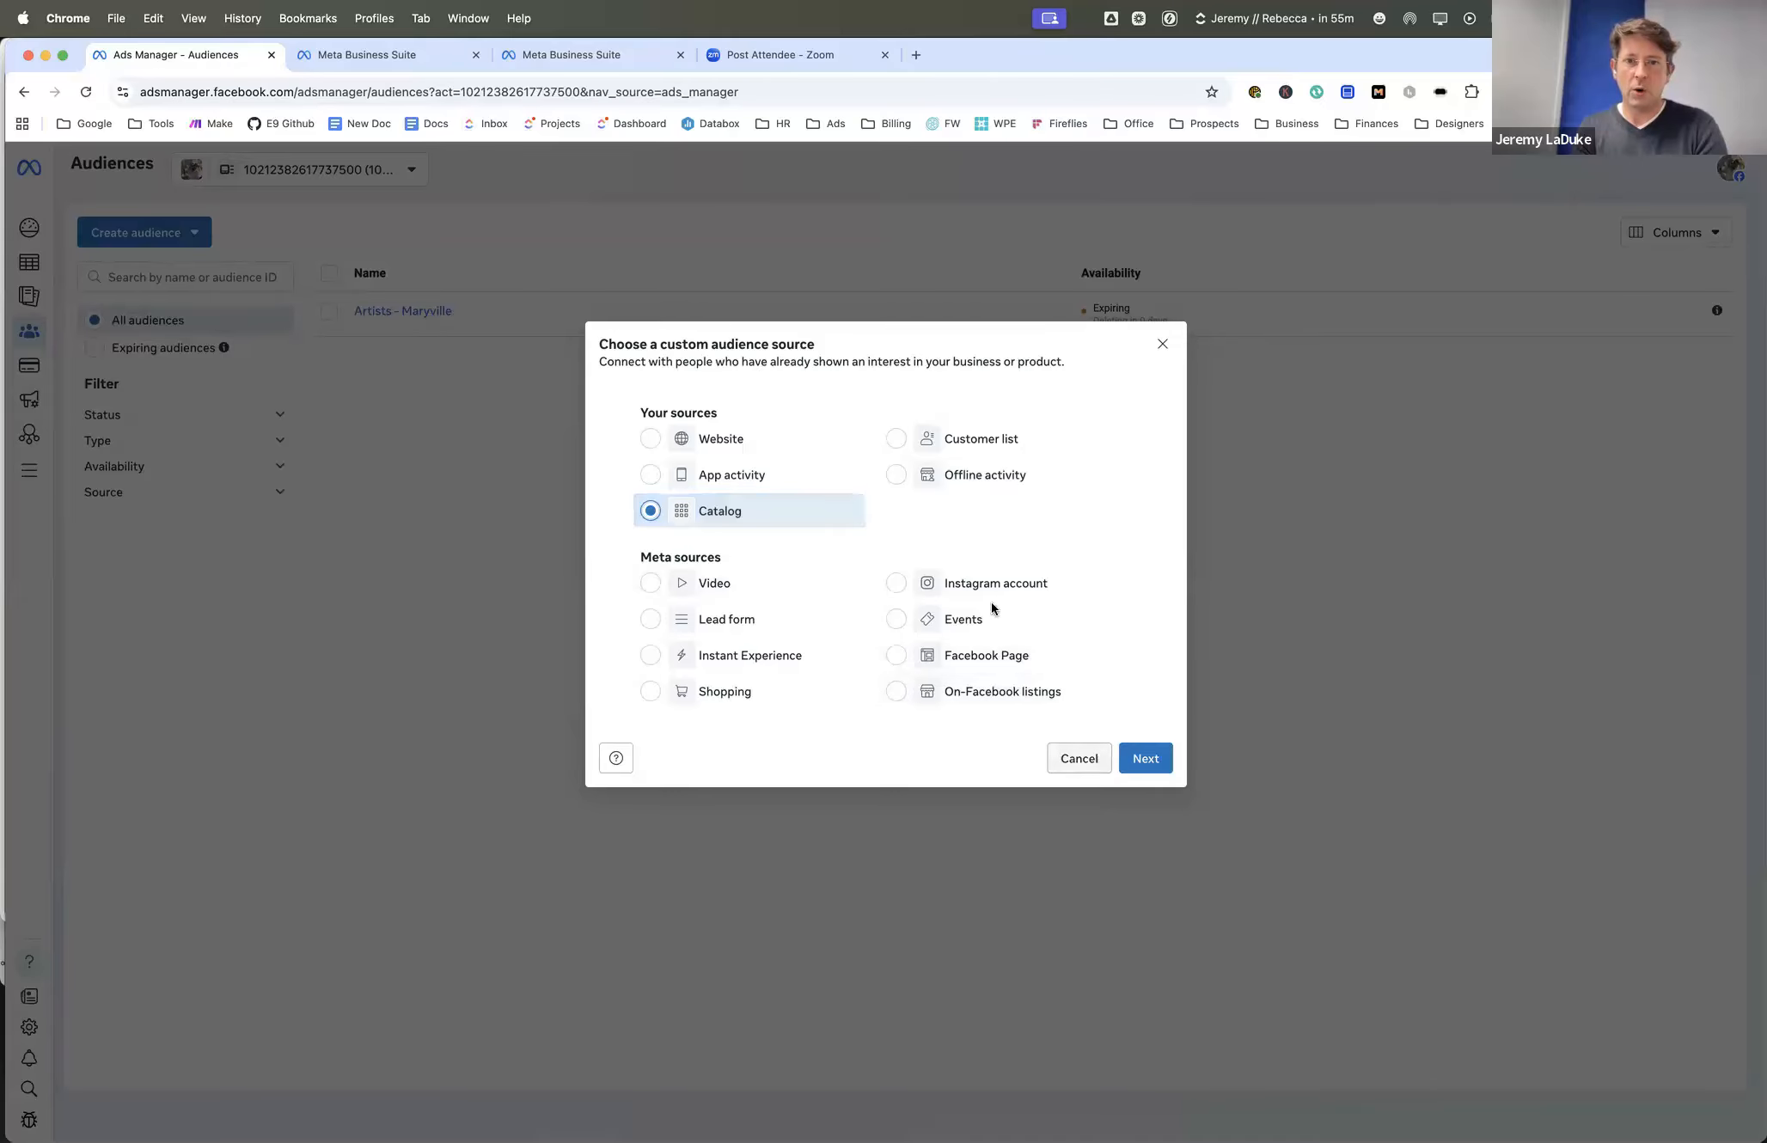
click(895, 438)
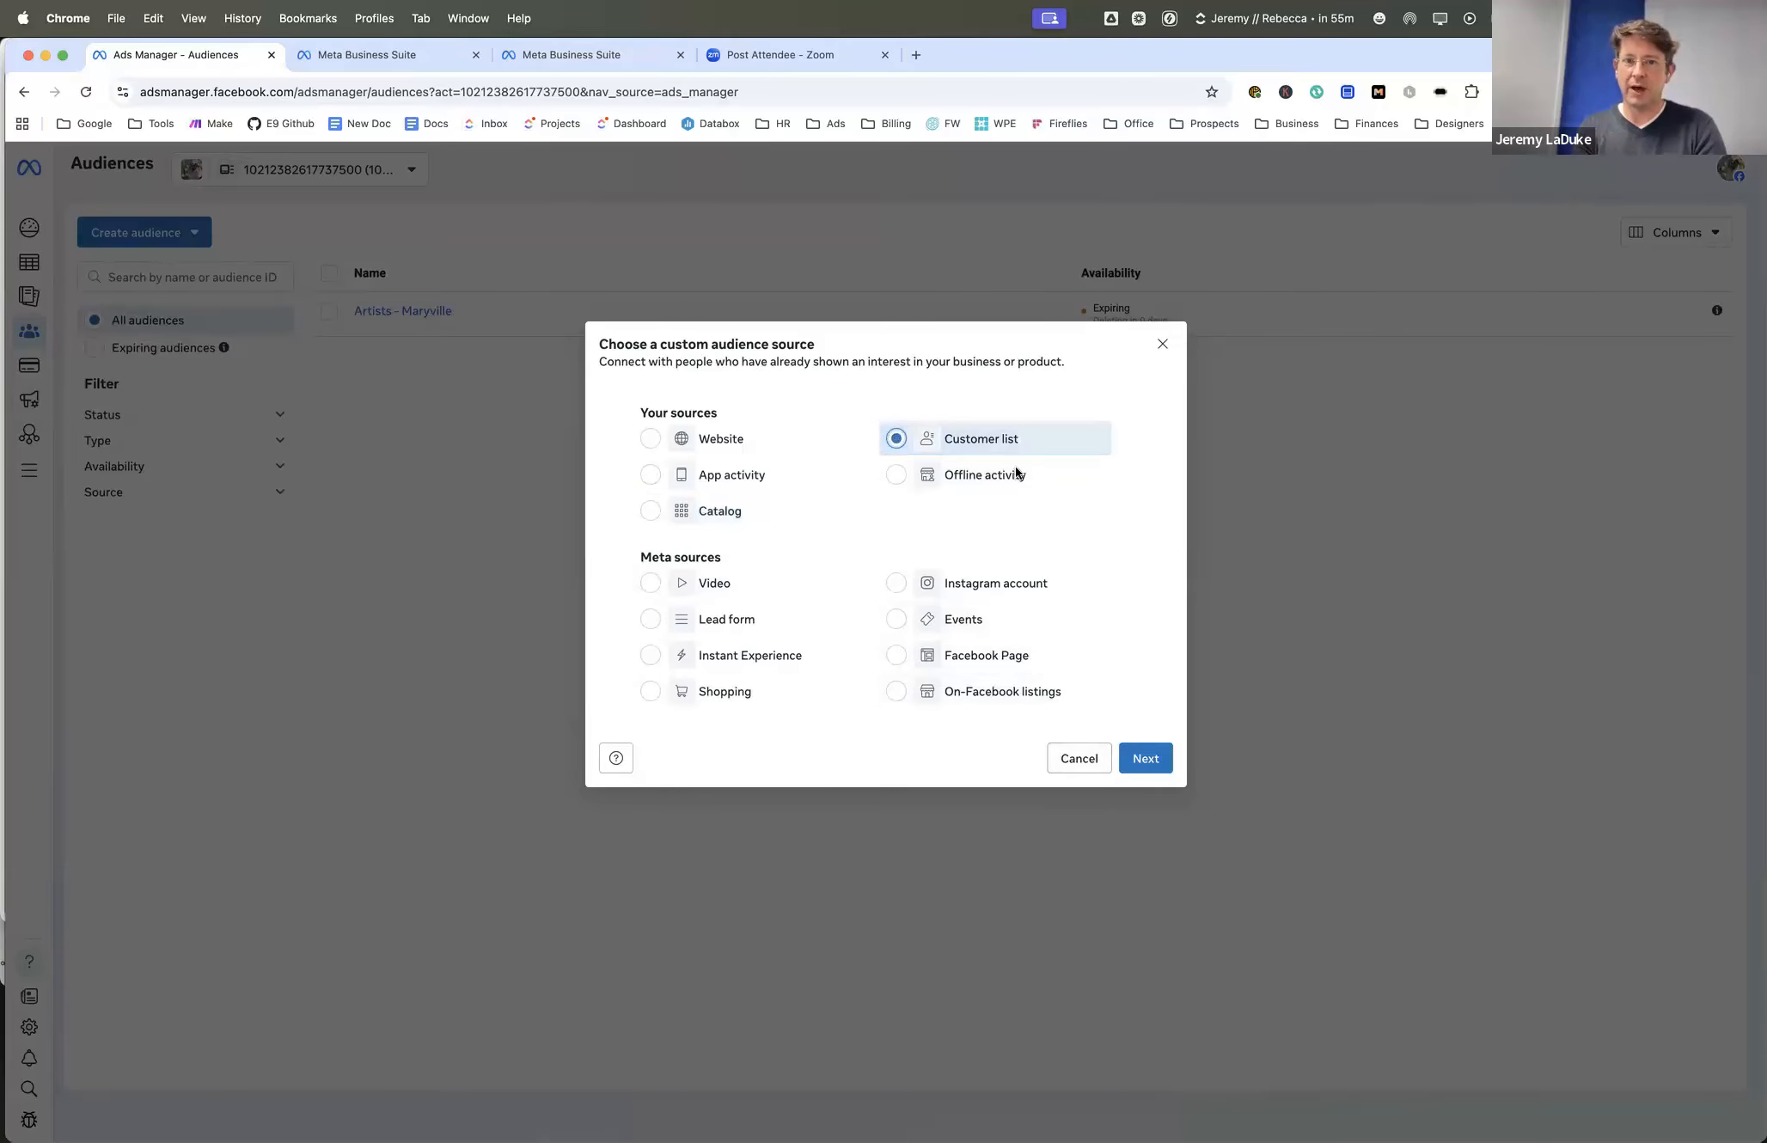
click(1145, 758)
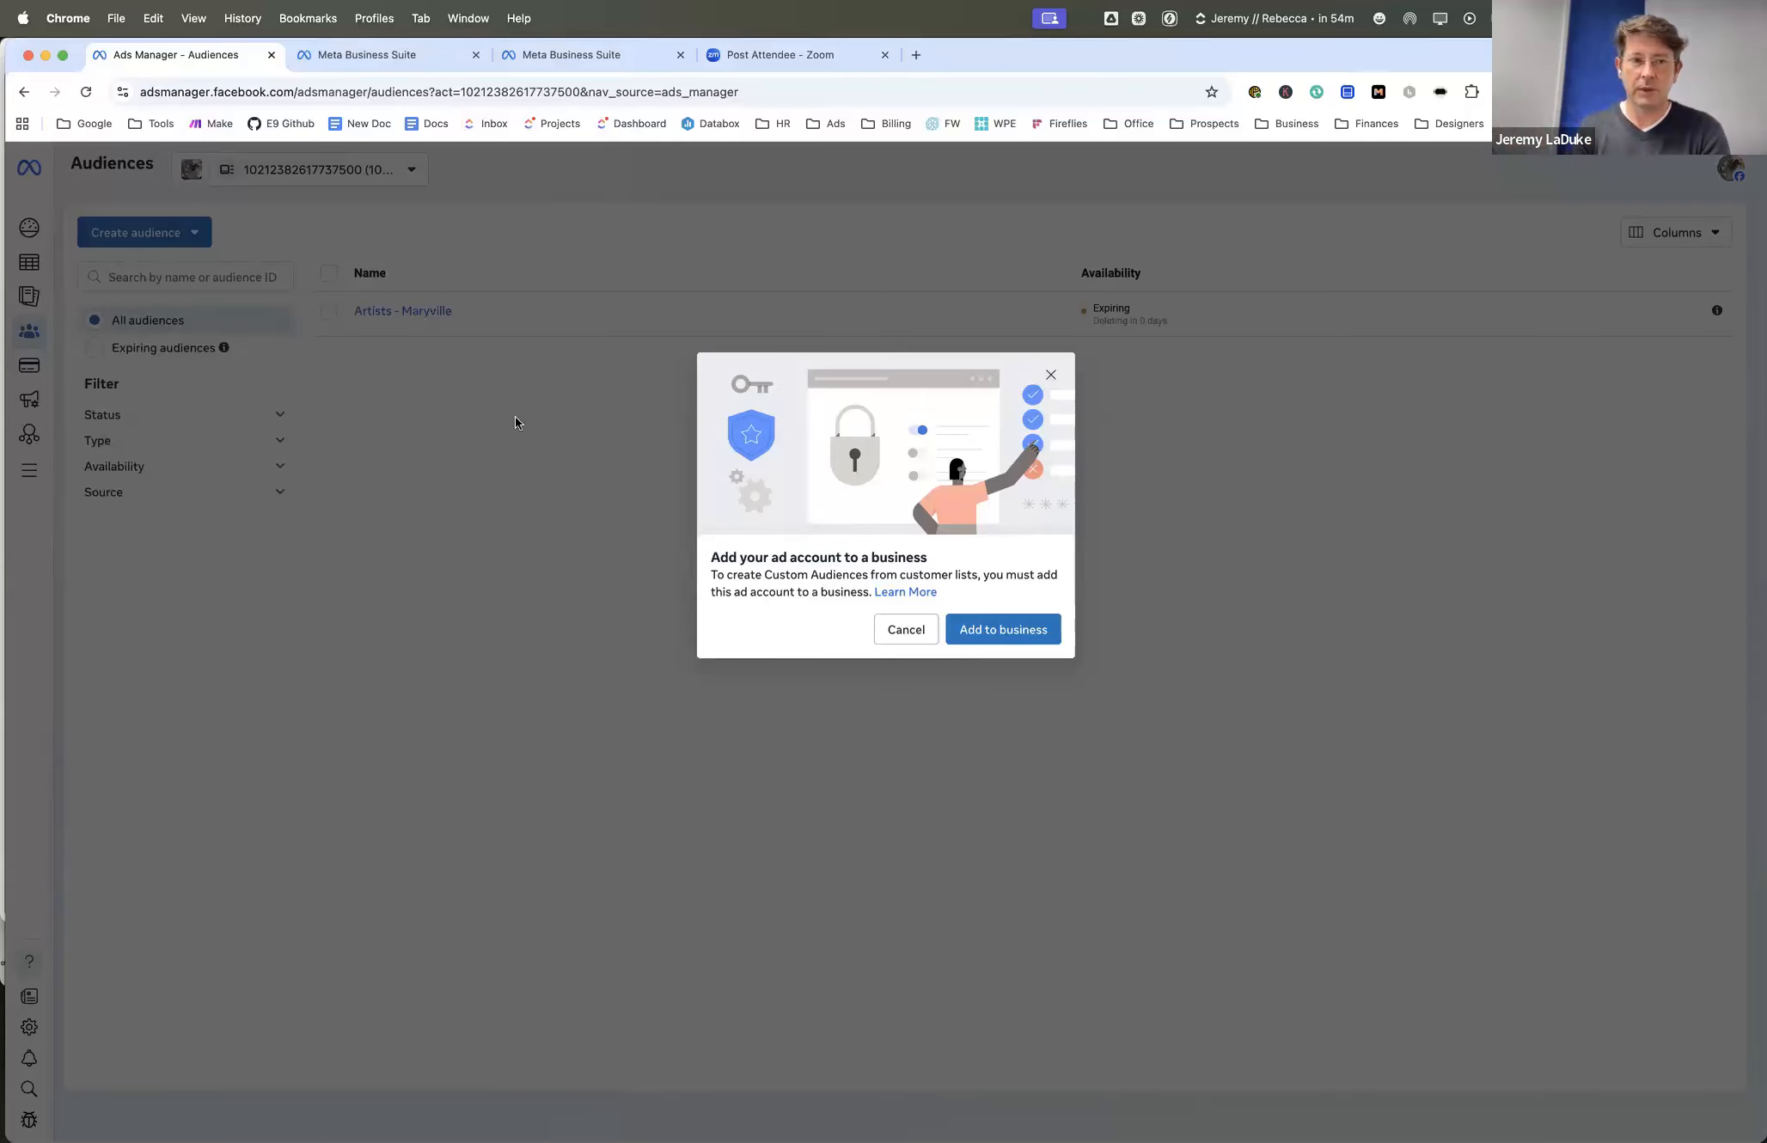
click(906, 629)
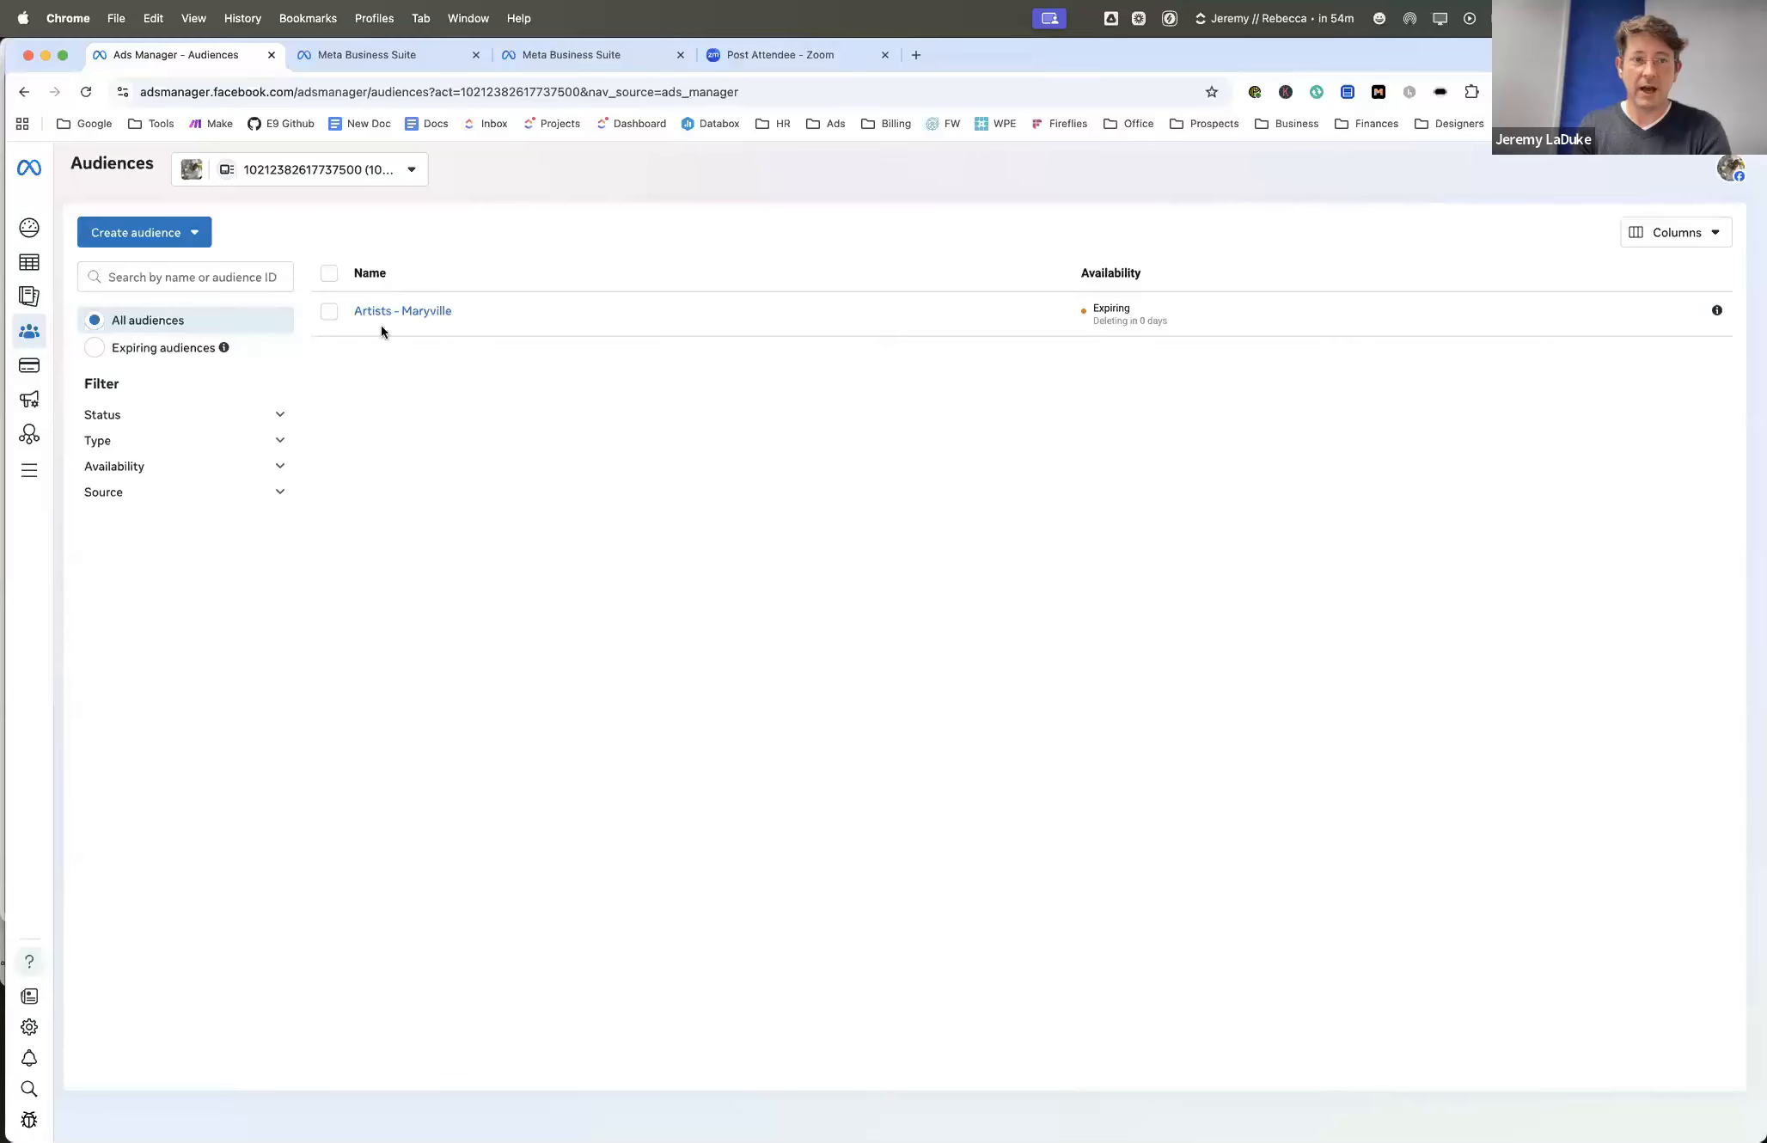
- Open the lookalike audience setup, look through its new source options and location search, and cancel without creating one
click(196, 244)
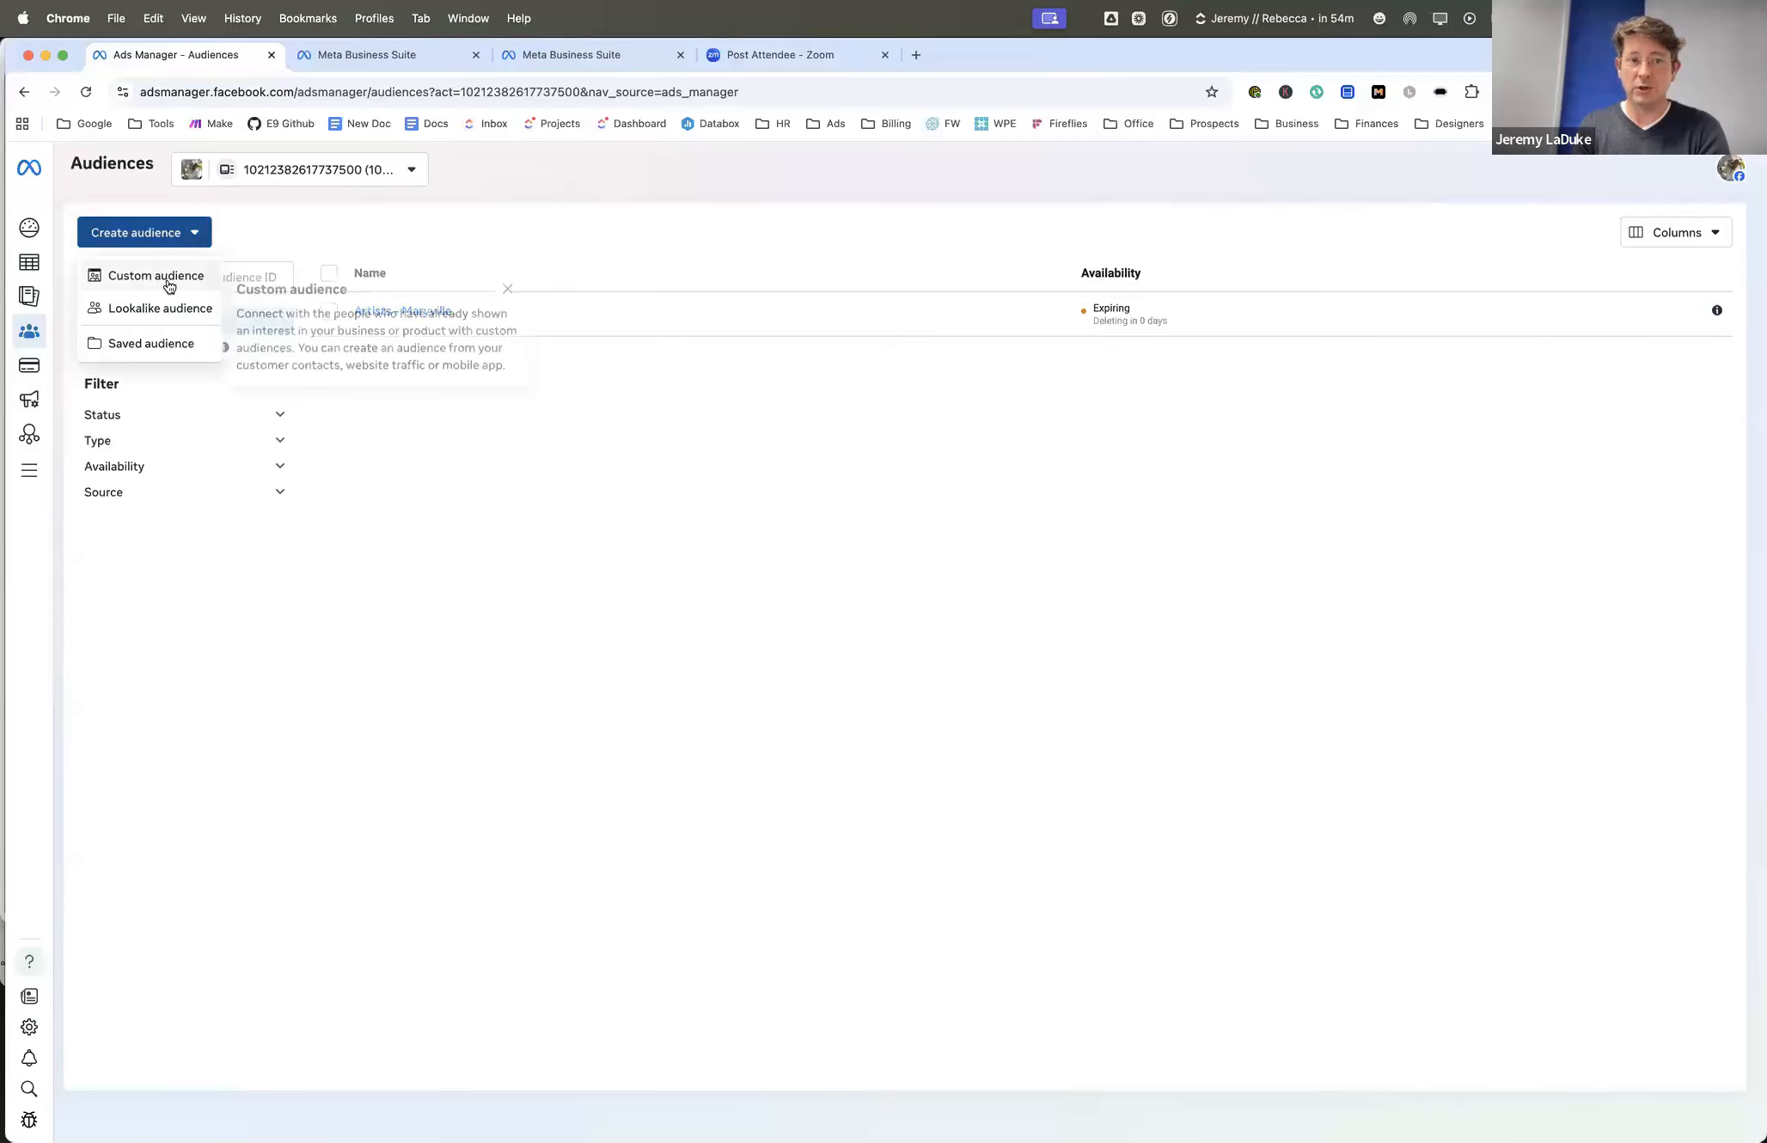
click(157, 311)
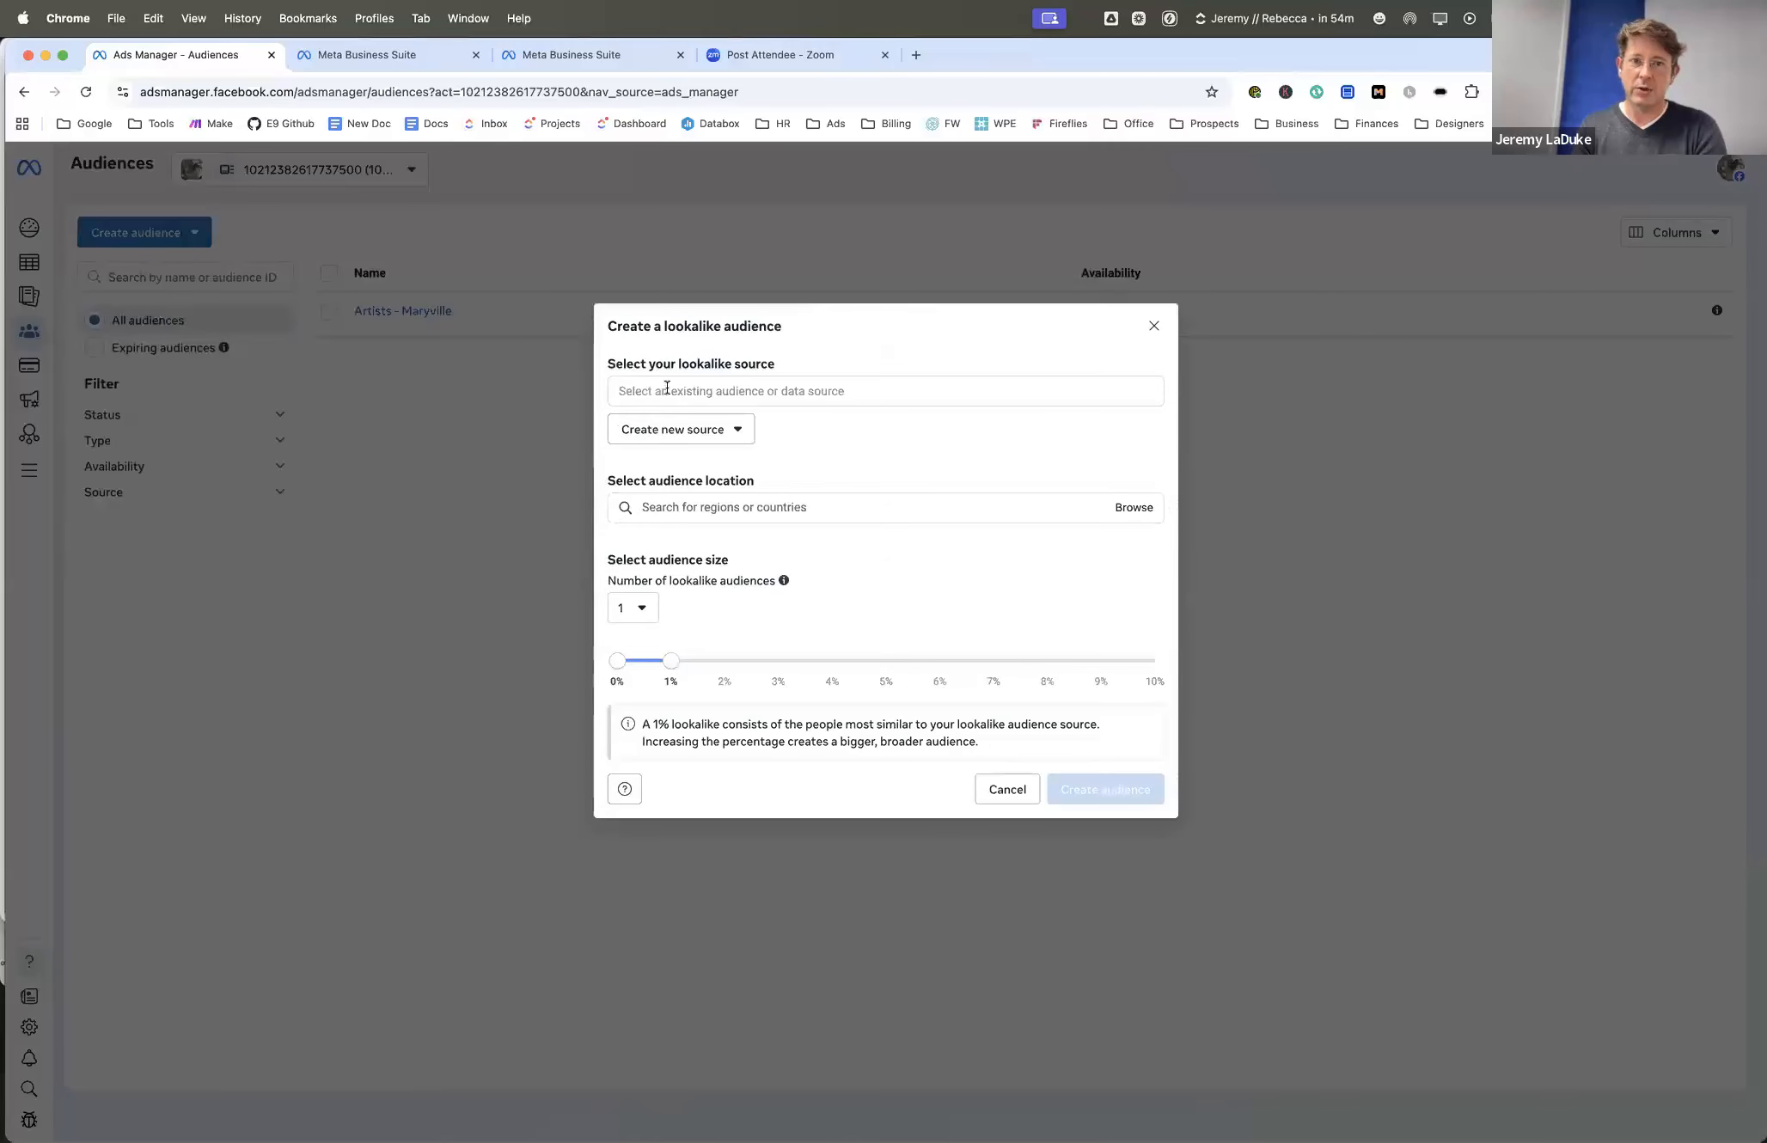
click(679, 429)
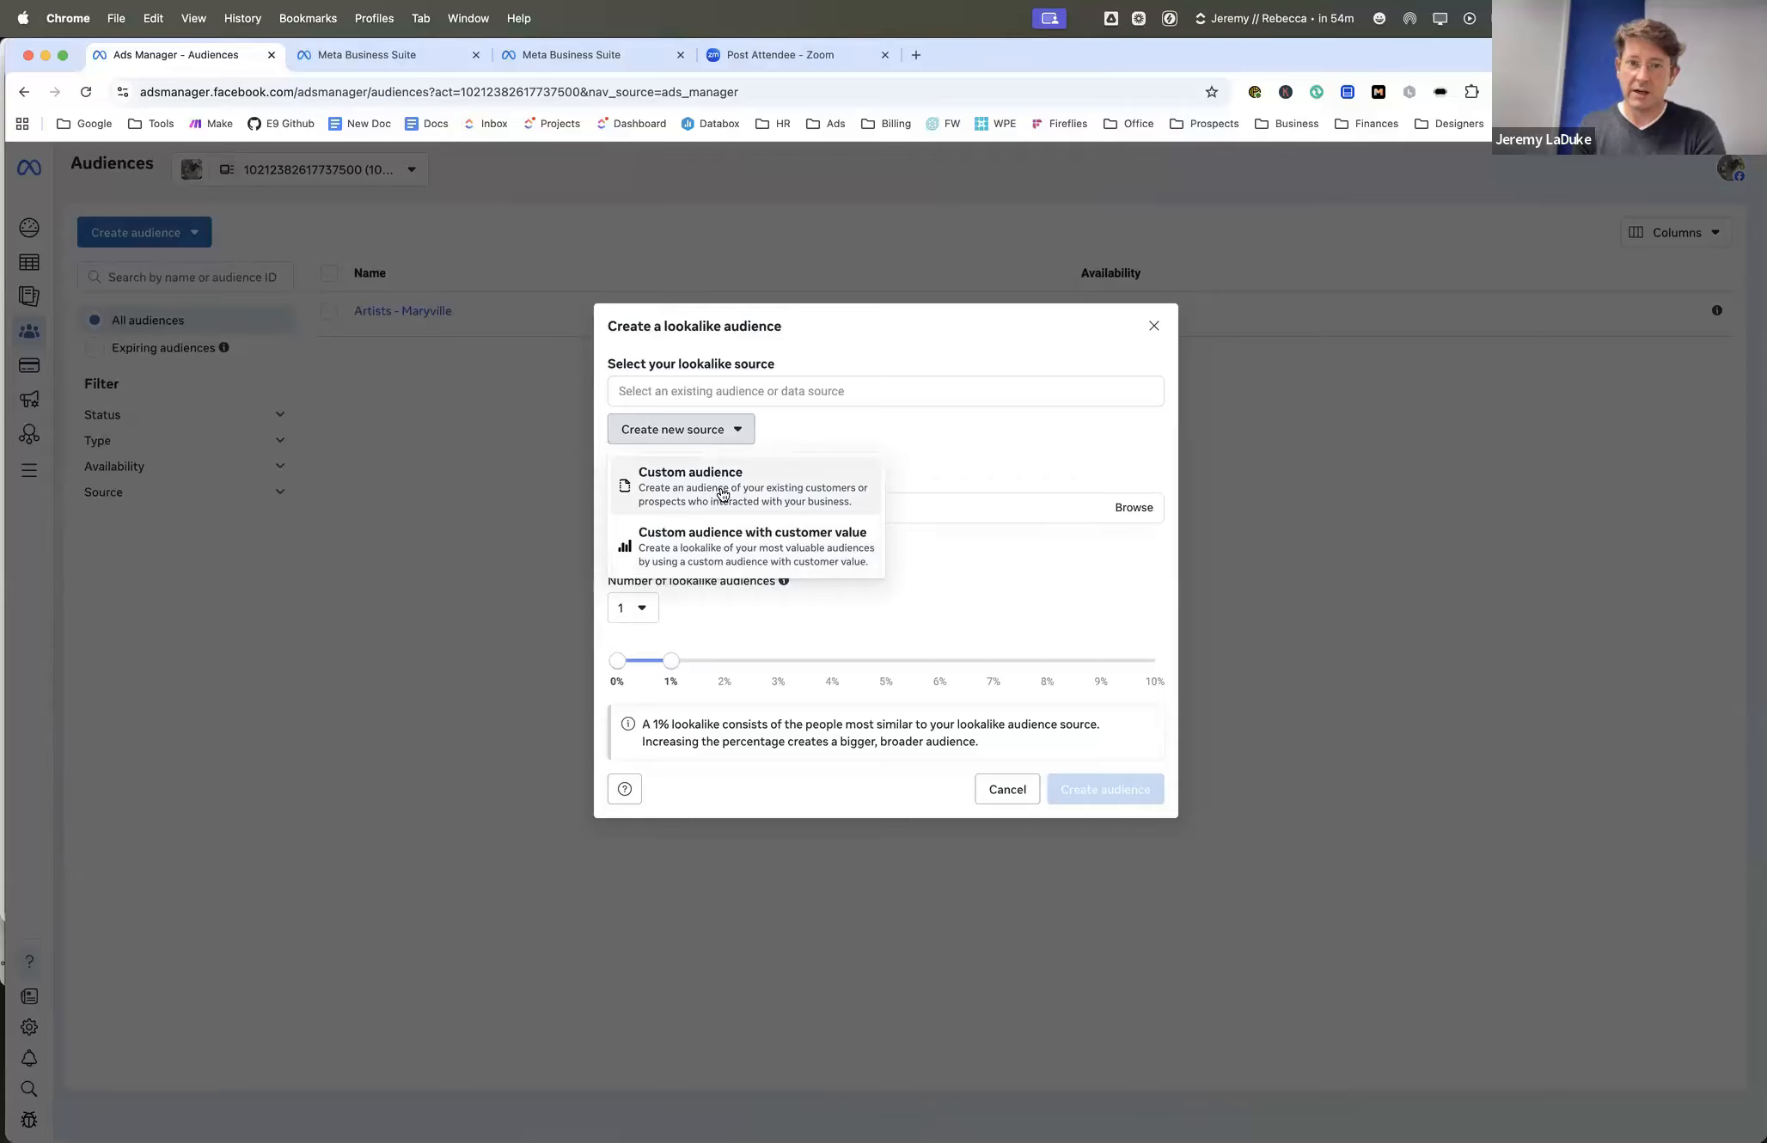
click(886, 445)
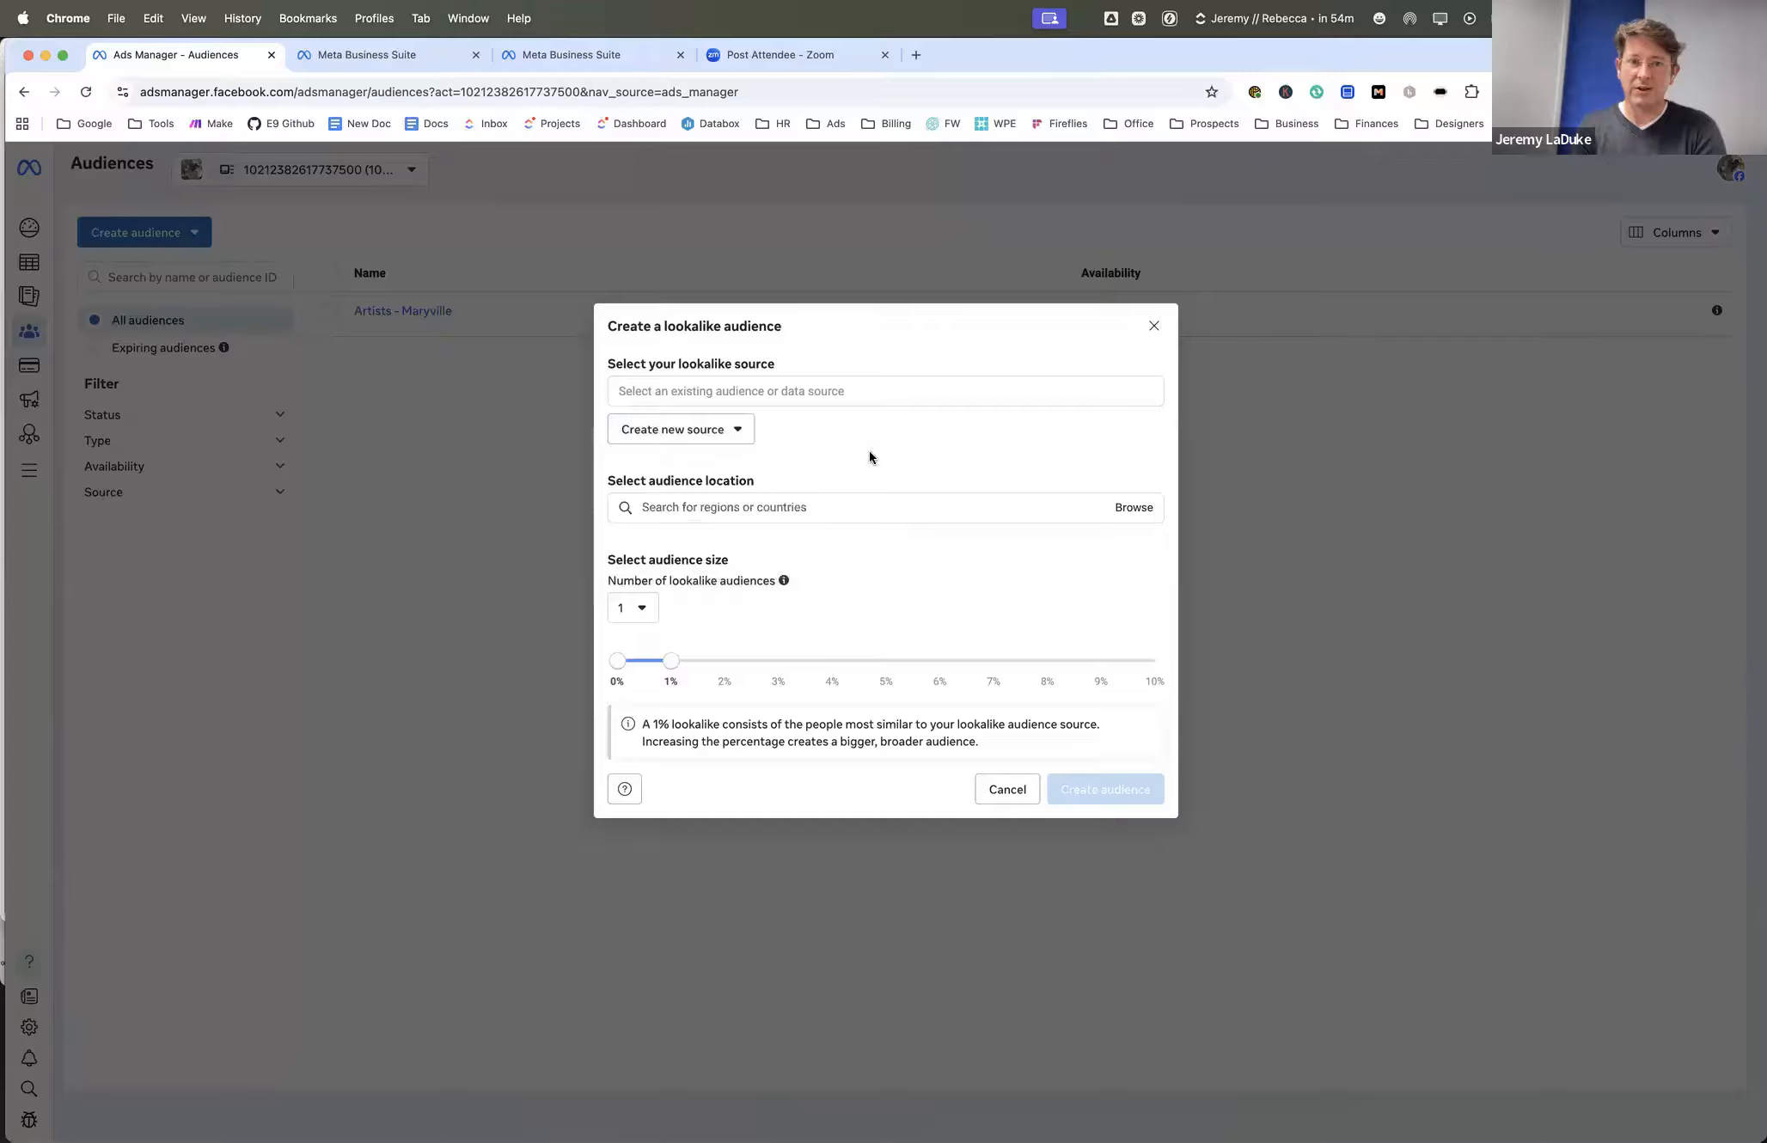
click(815, 507)
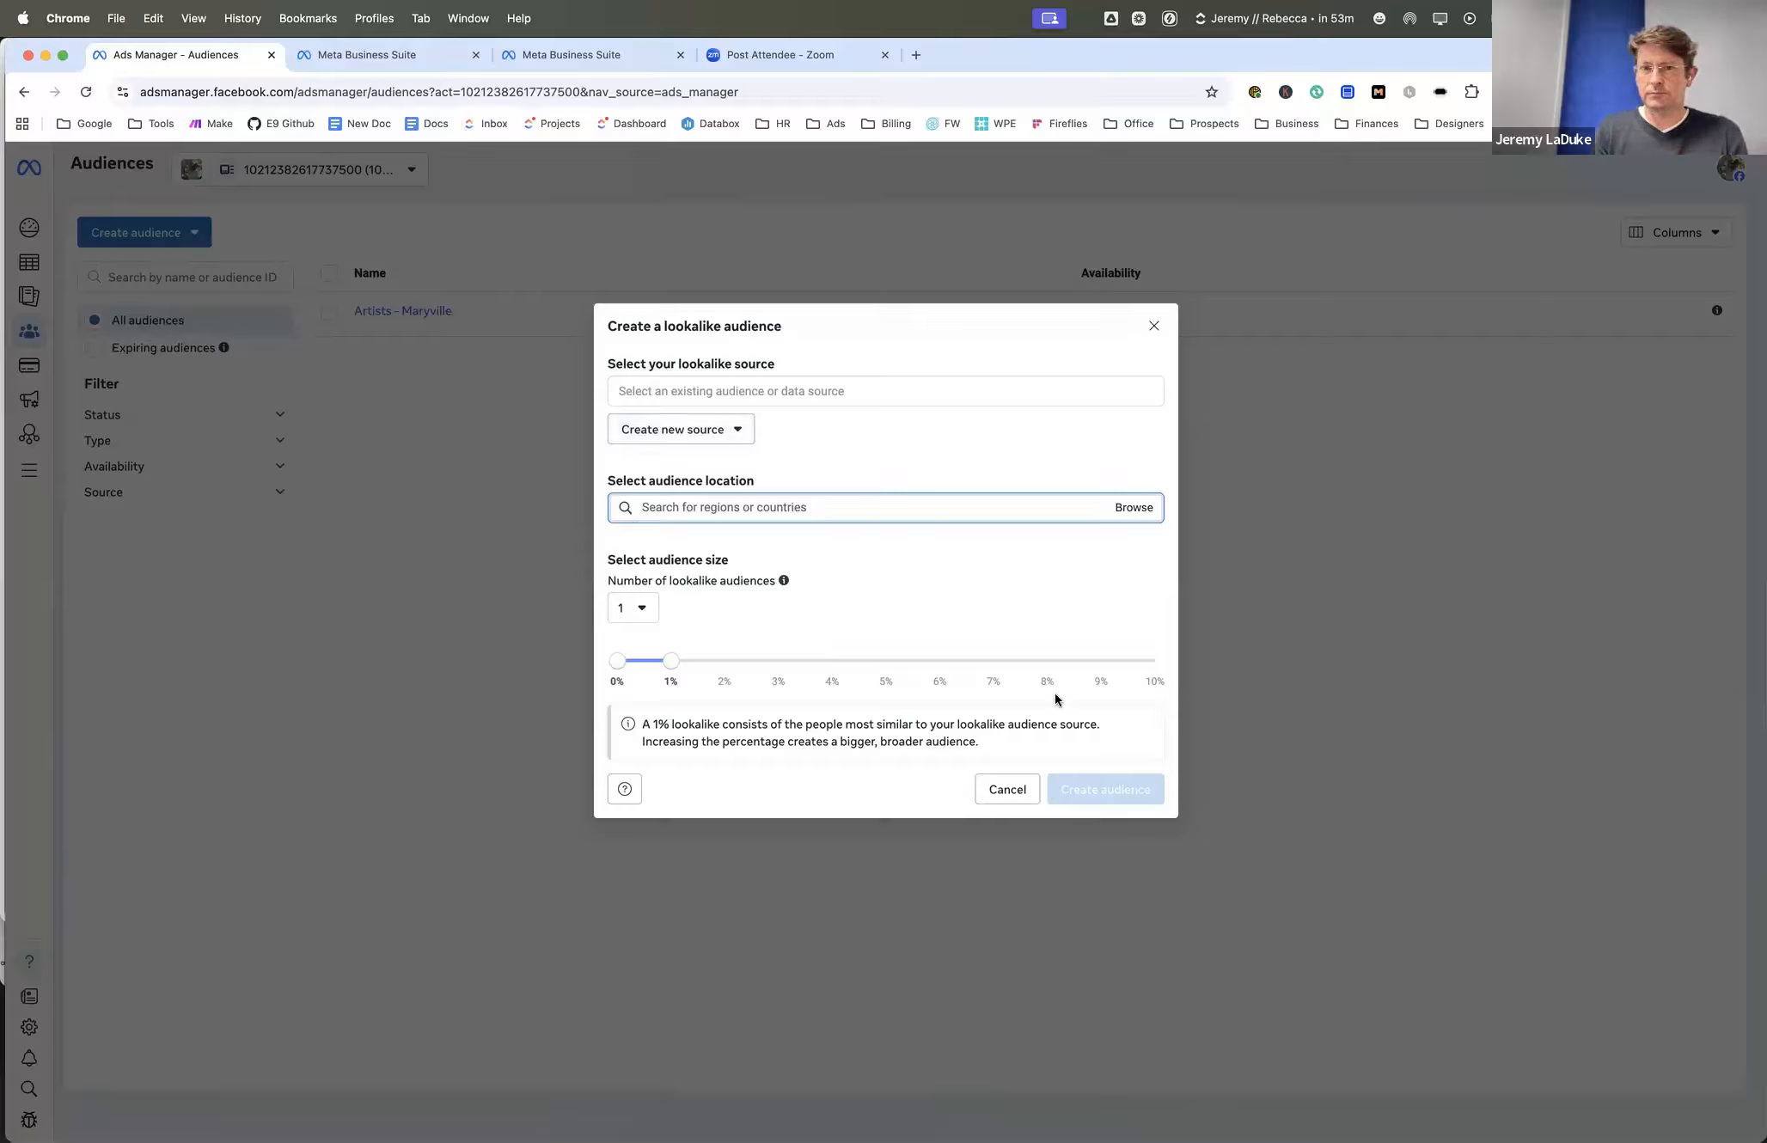
click(1004, 790)
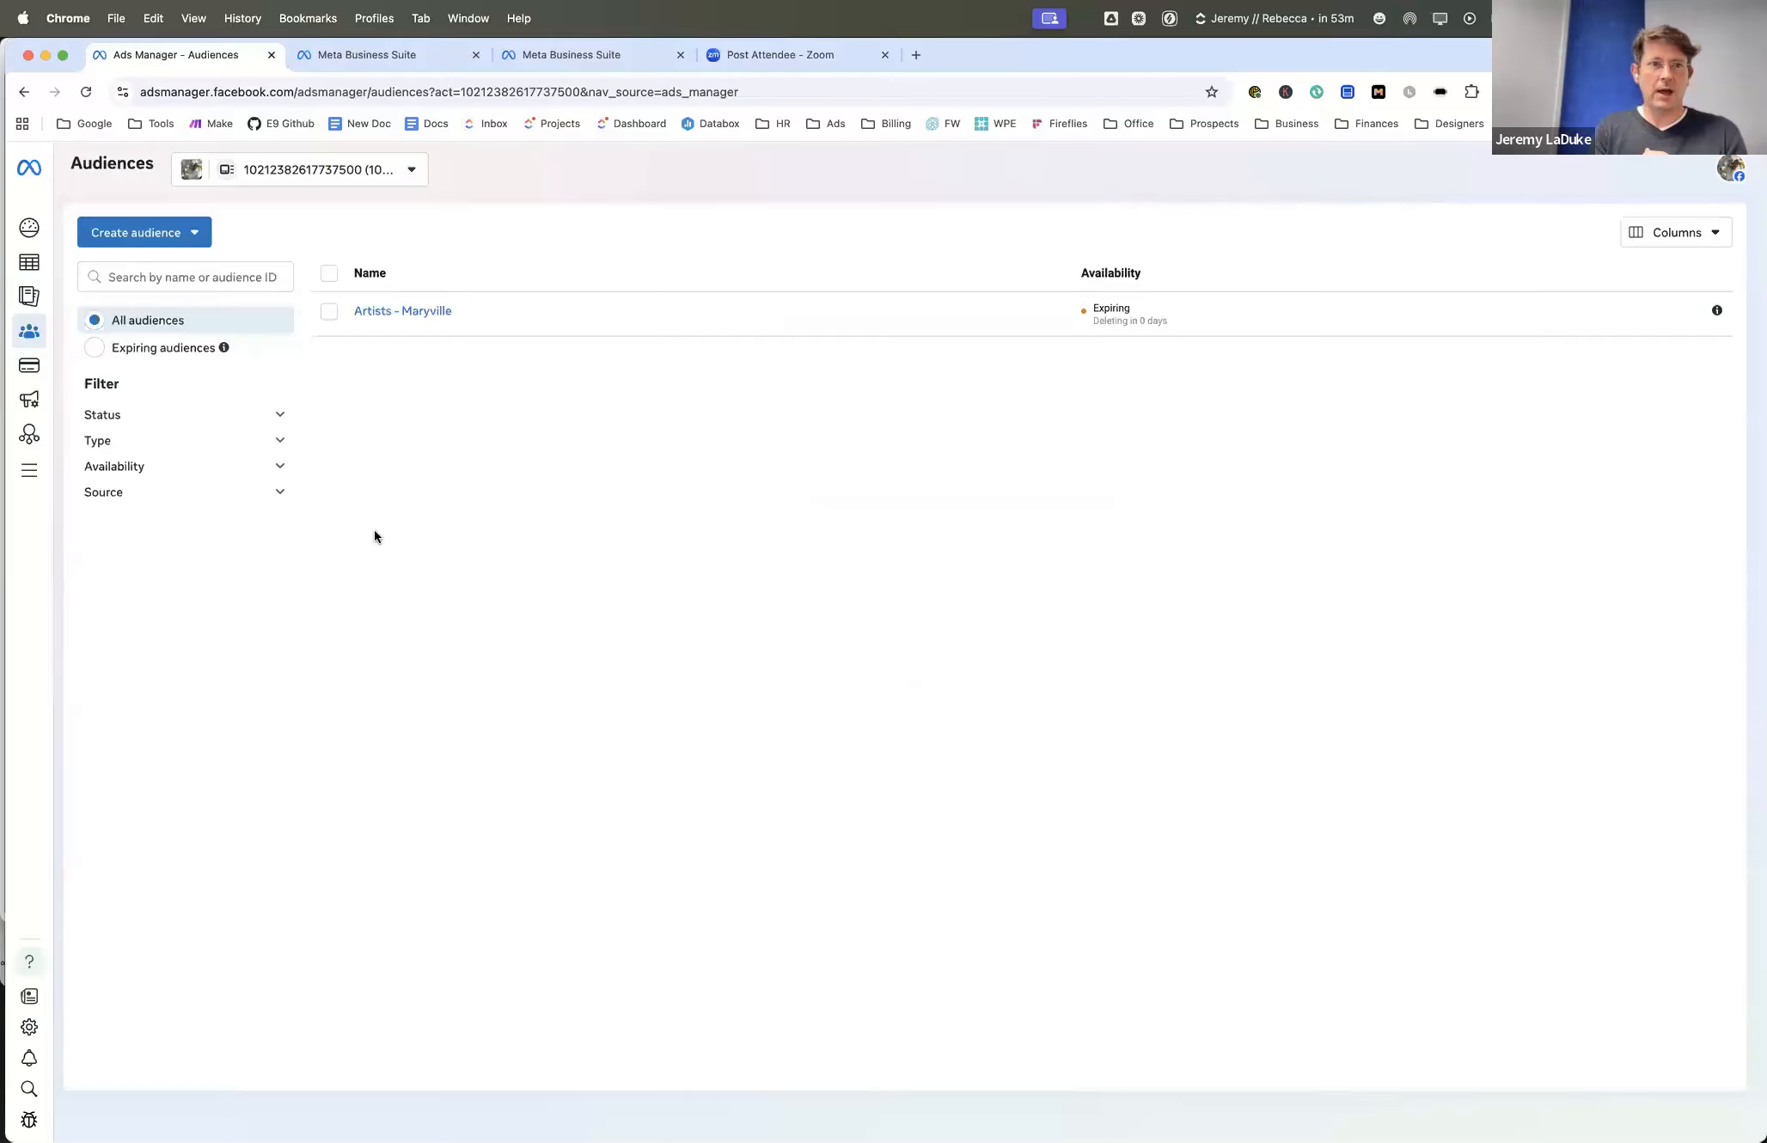
- Return to the Campaigns list and filter it by the suggested campaign delivery of Active and one more status
click(31, 266)
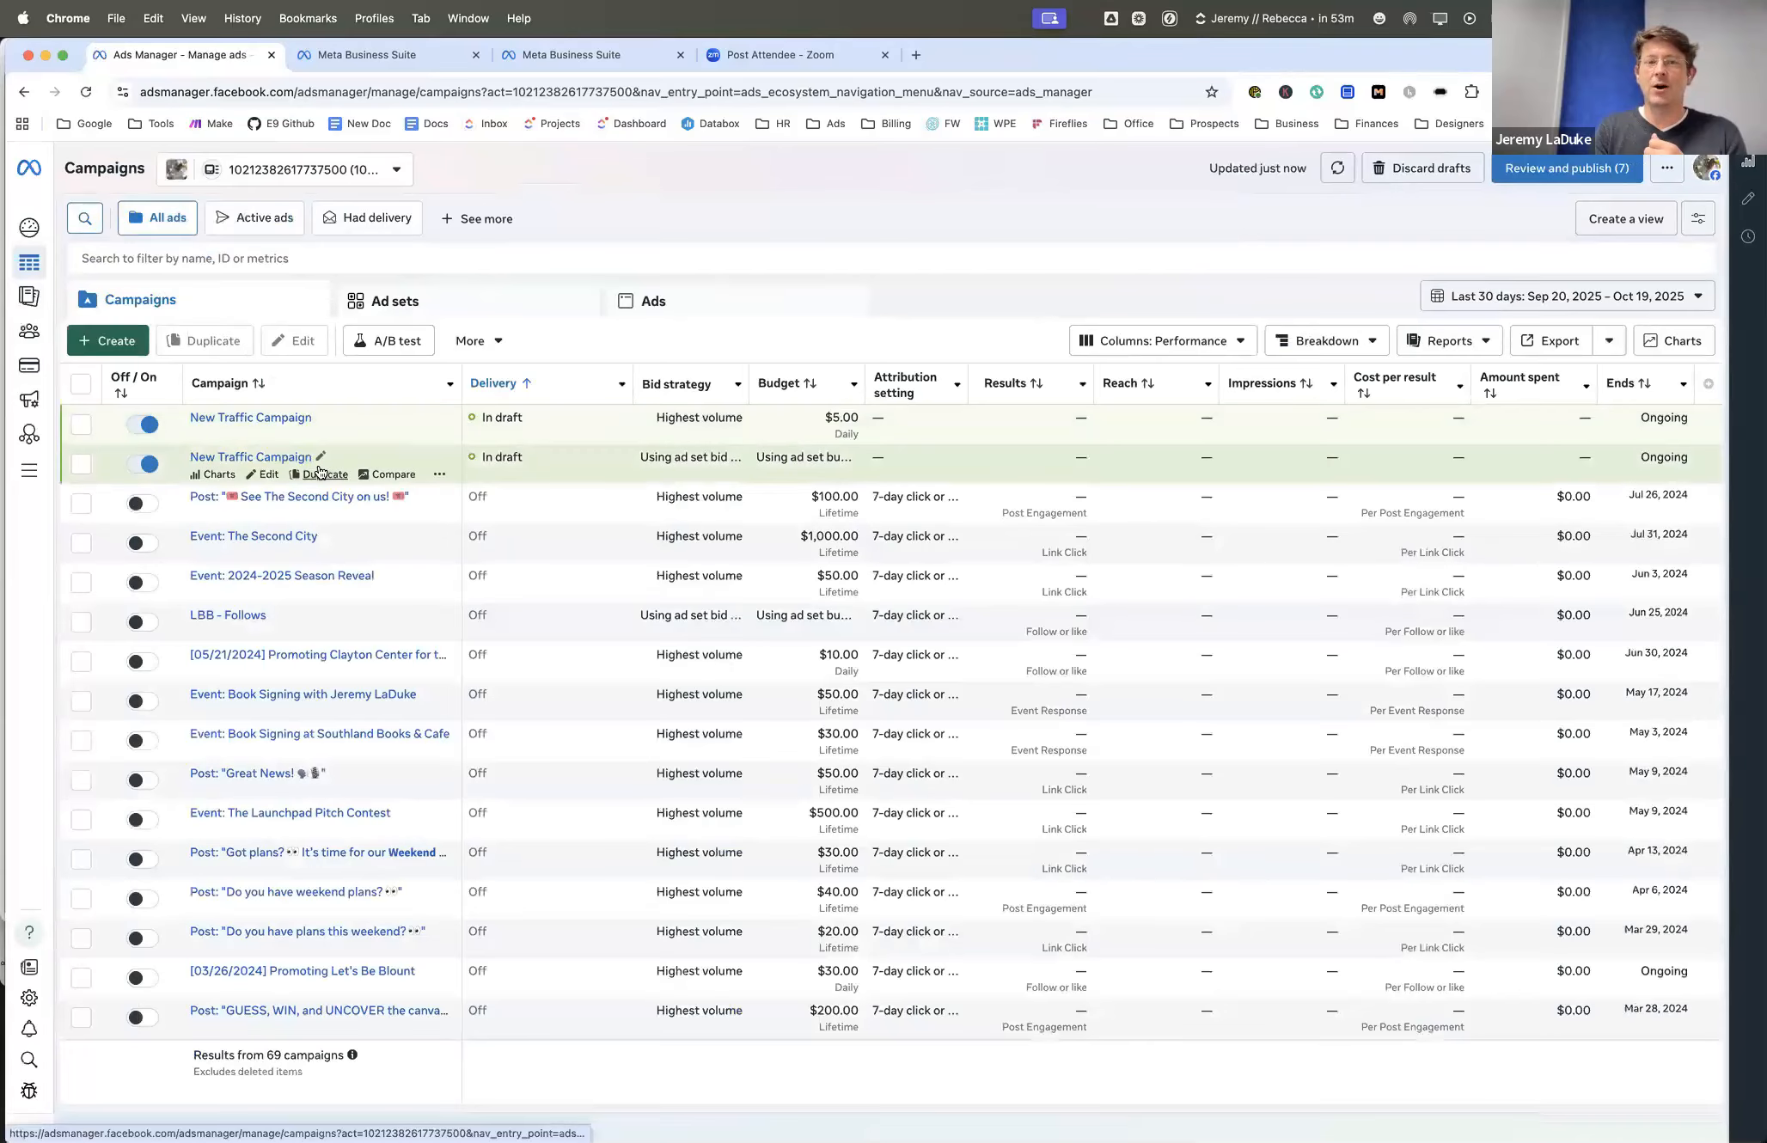
click(139, 256)
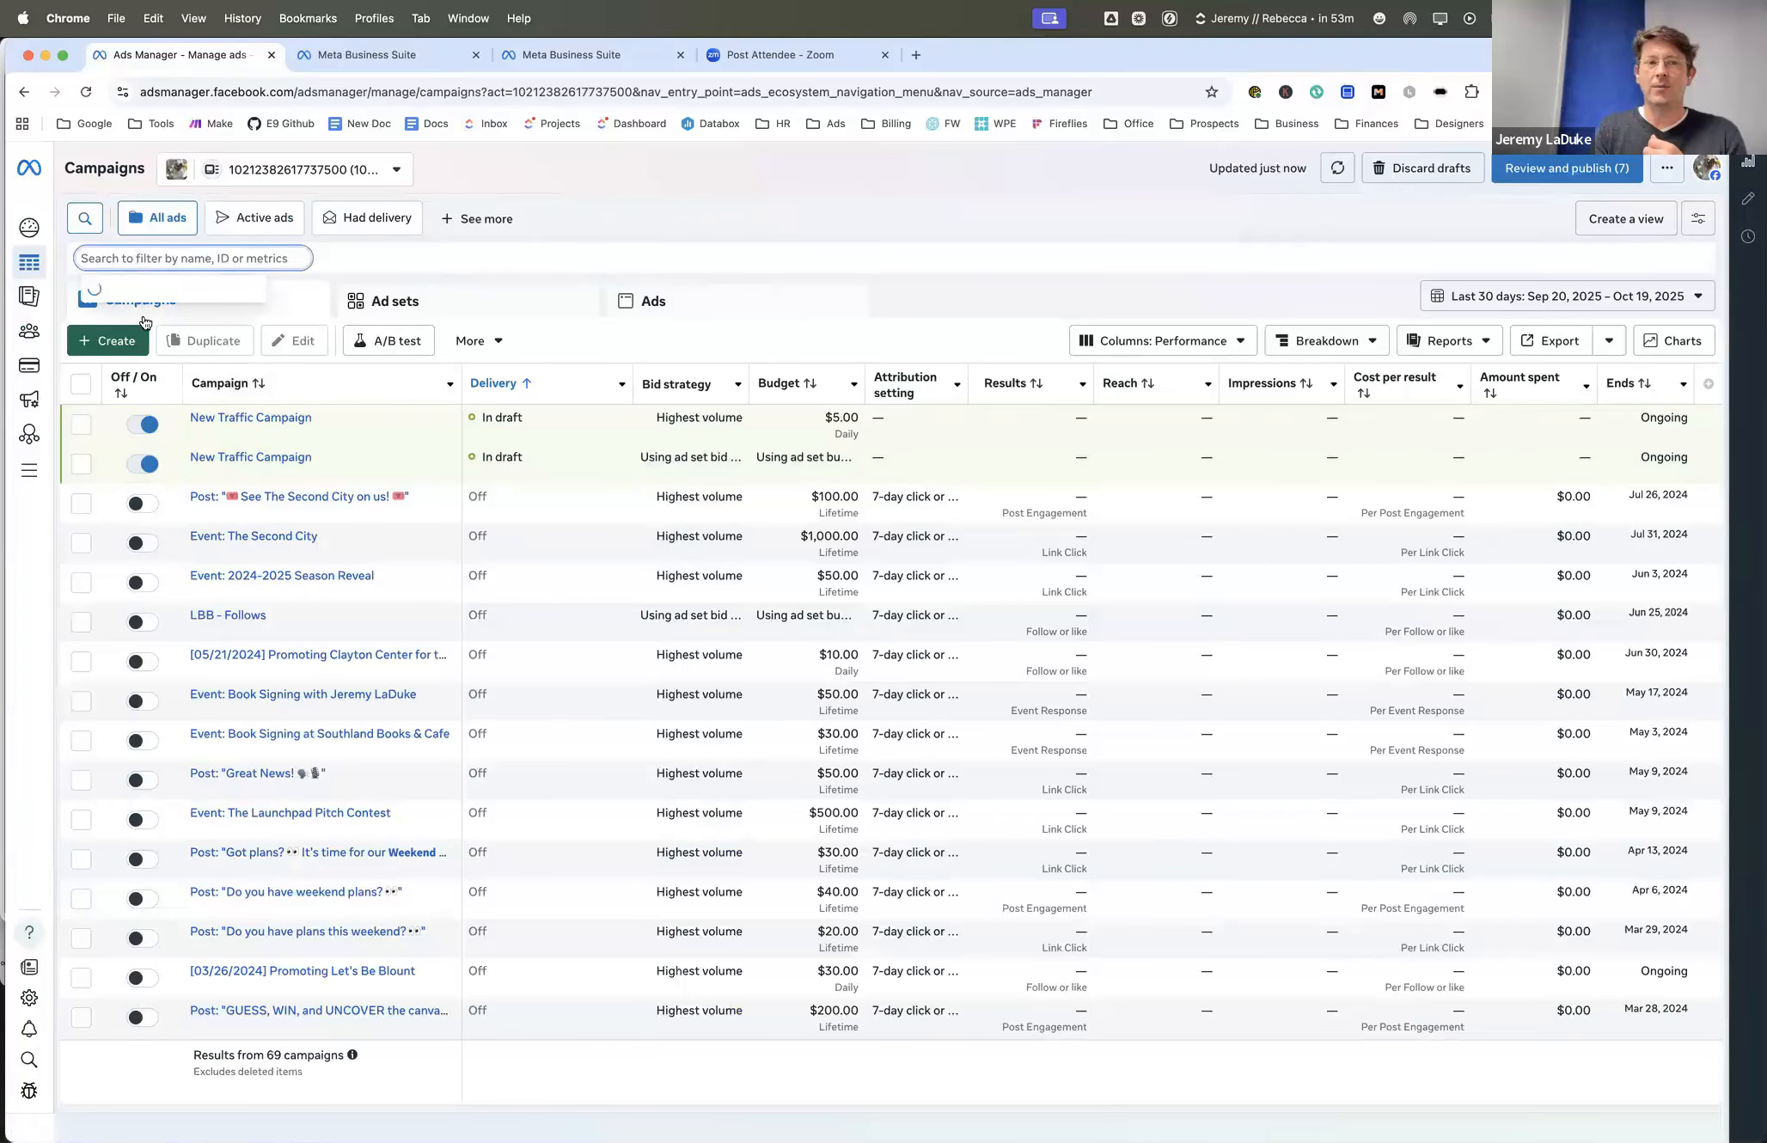
click(144, 320)
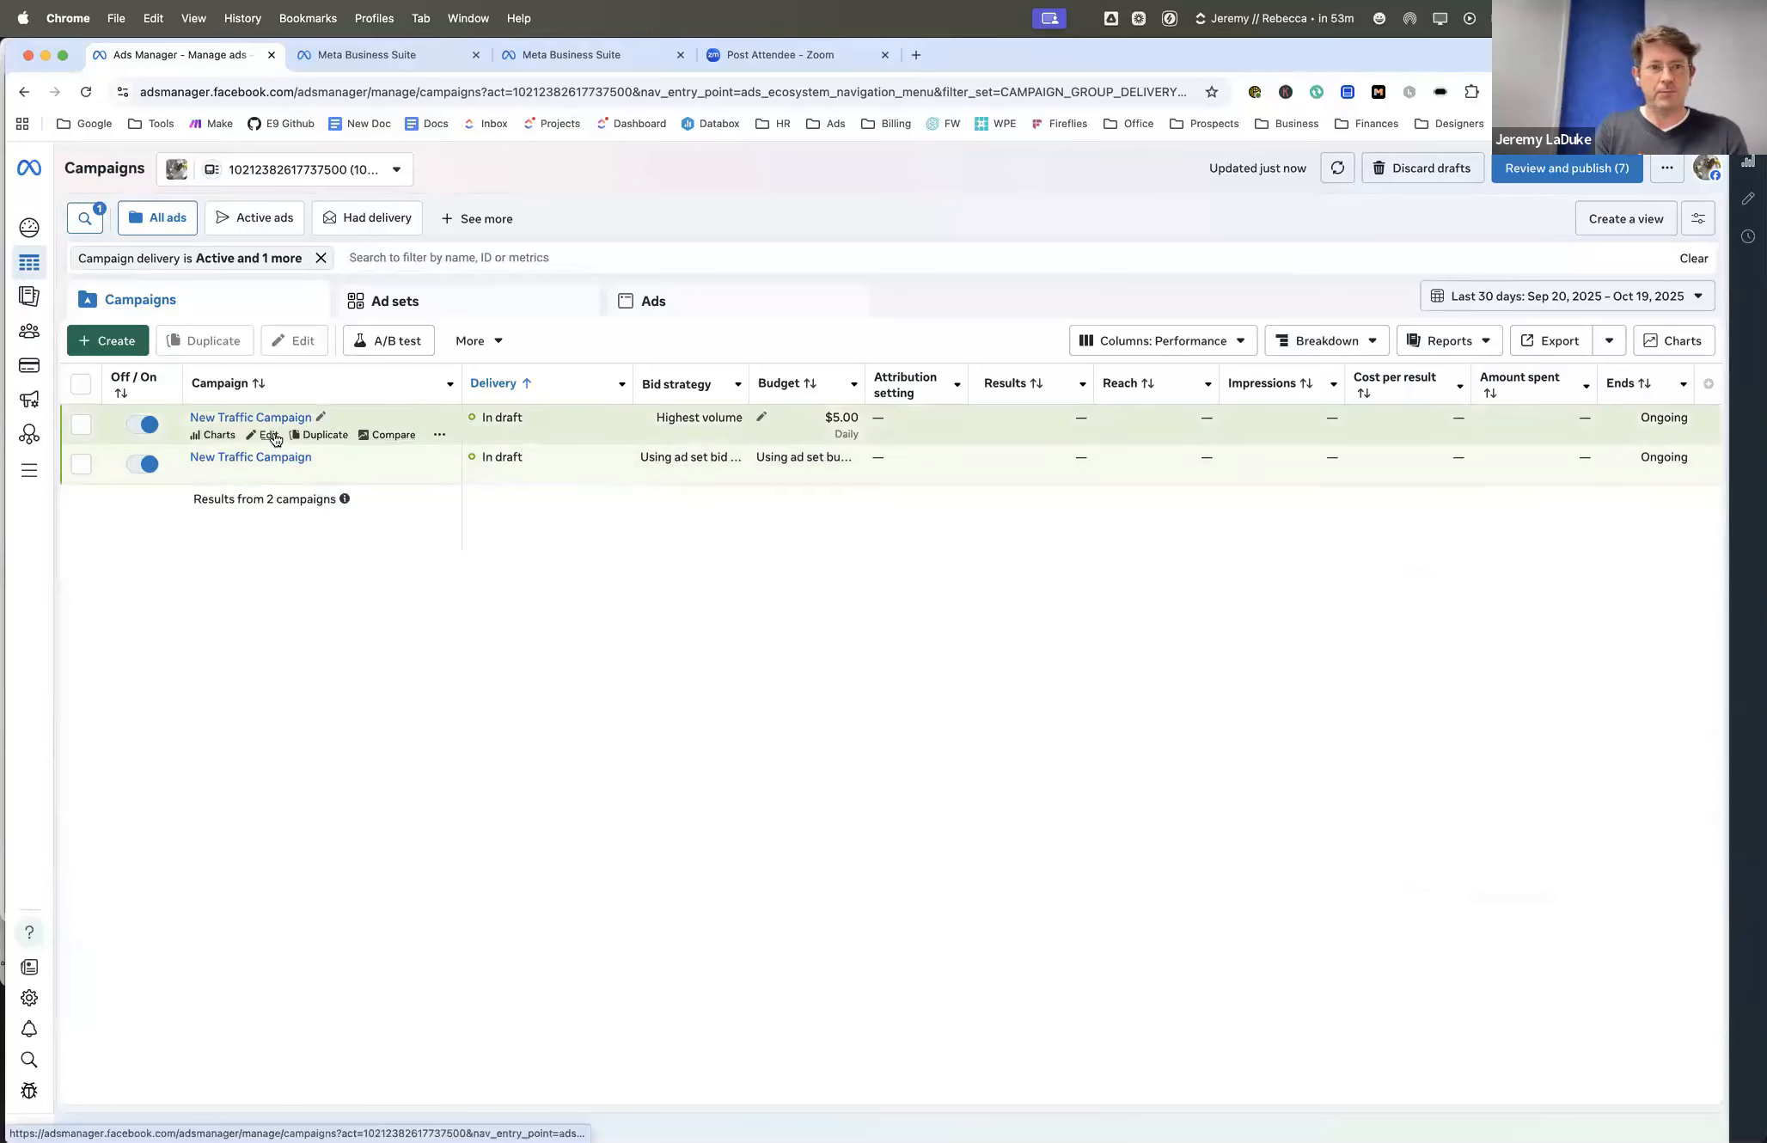
- Open the New Traffic Ad in the draft campaign with the $5.00 daily budget and set its Facebook Page to Epic Nine
click(268, 436)
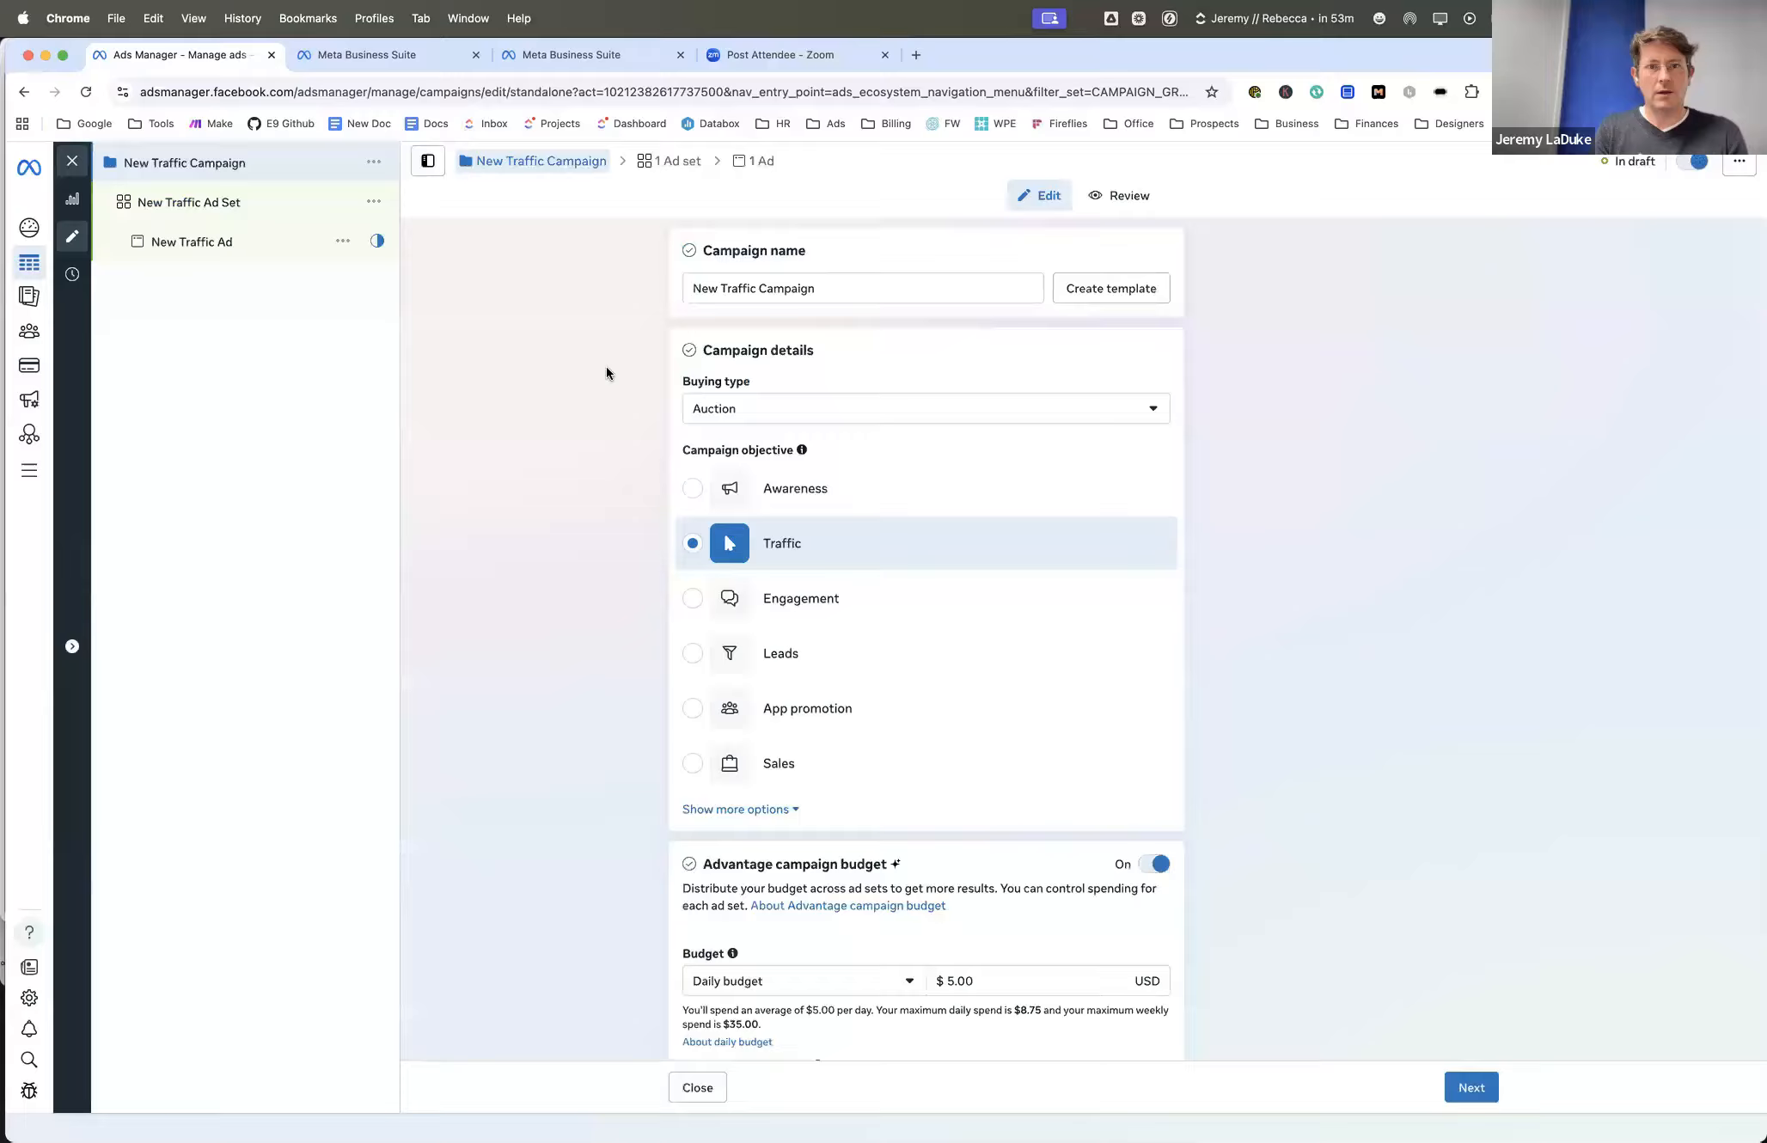
click(211, 247)
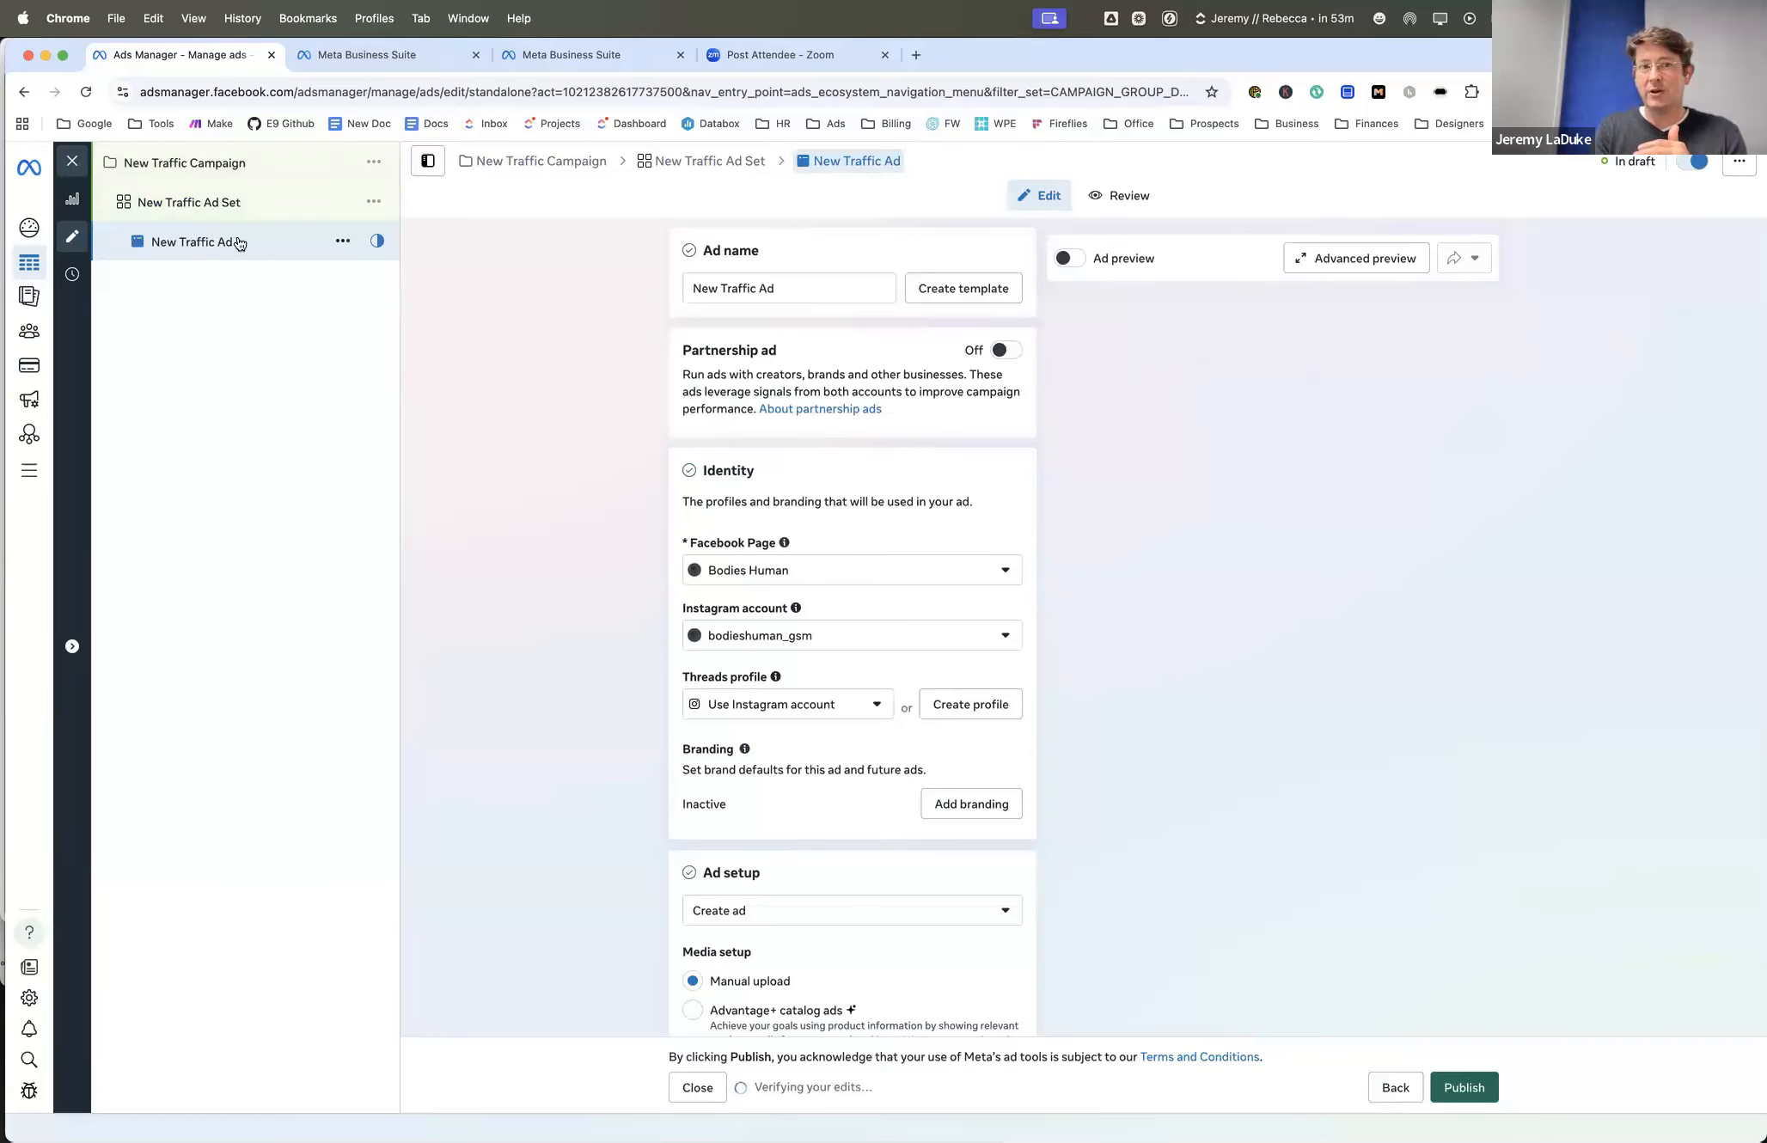
scroll(611, 437, down, 1)
click(830, 524)
scroll(732, 748, down, 5)
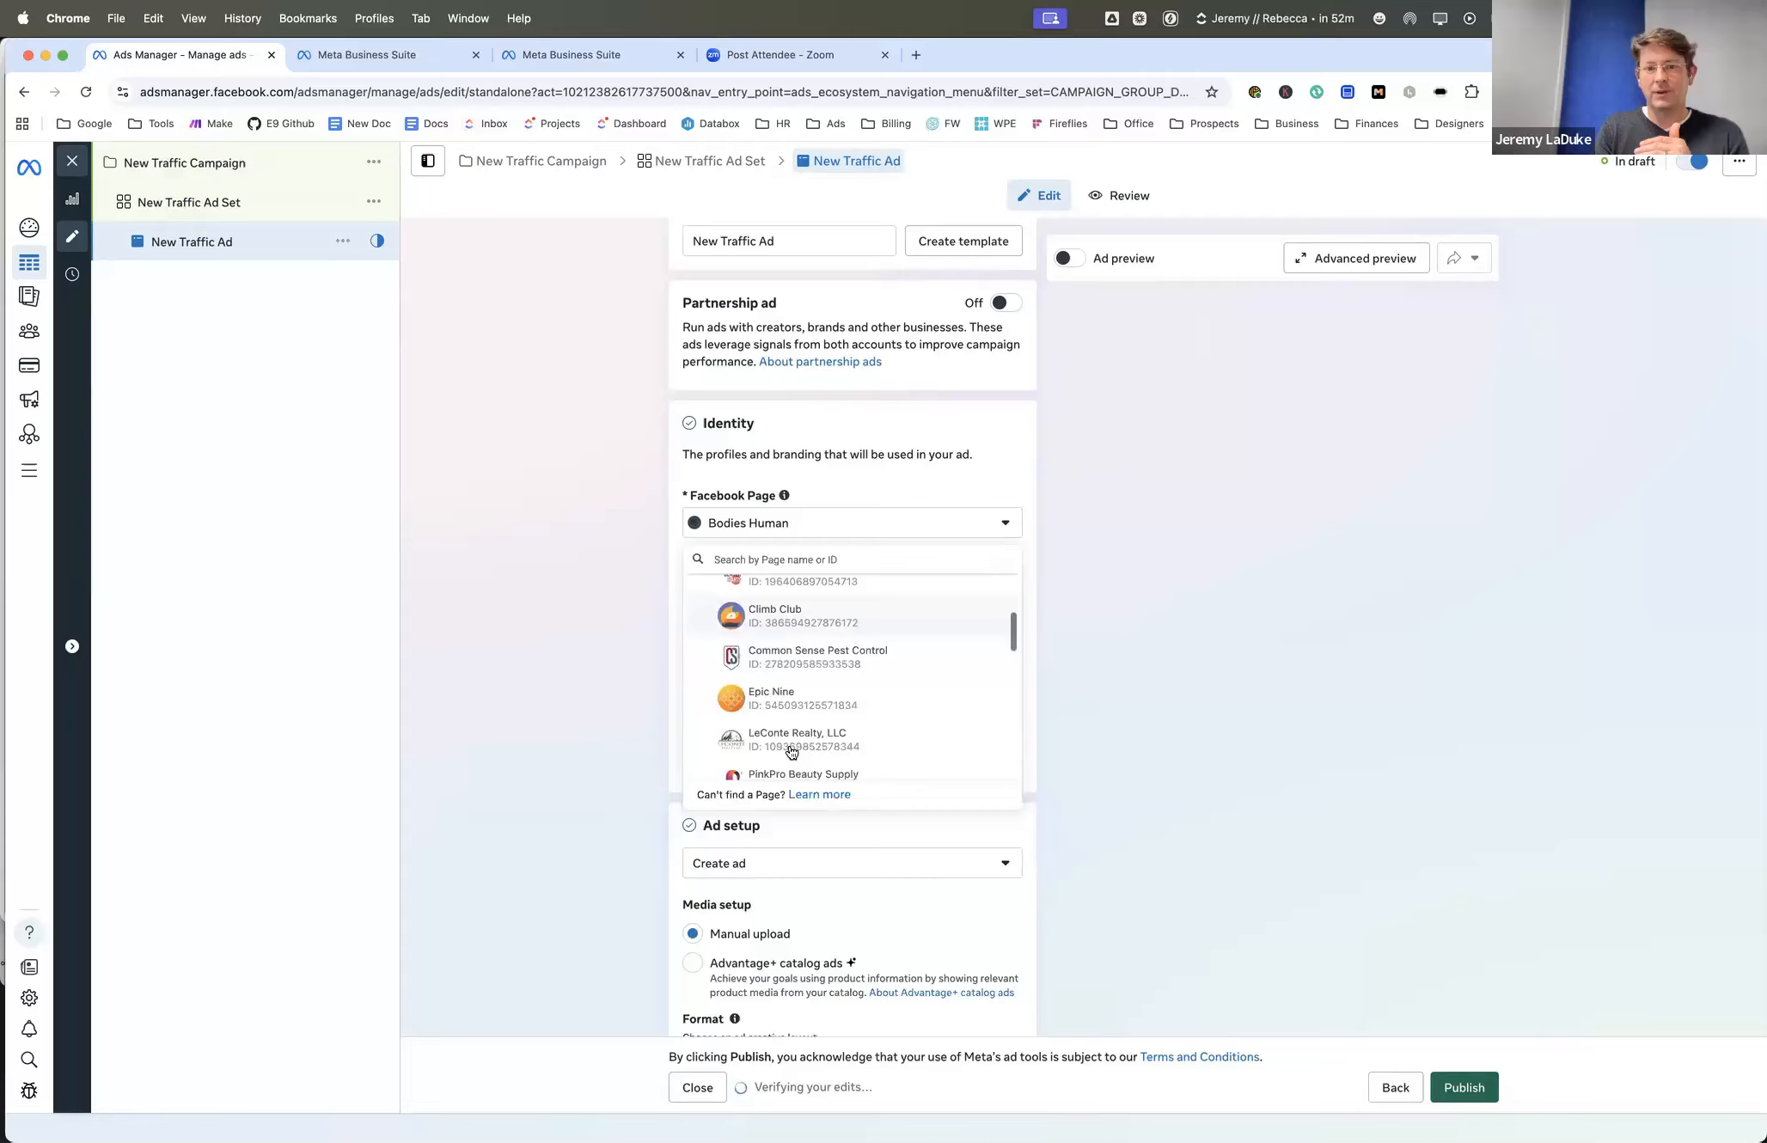
scroll(766, 600, up, 1)
click(766, 602)
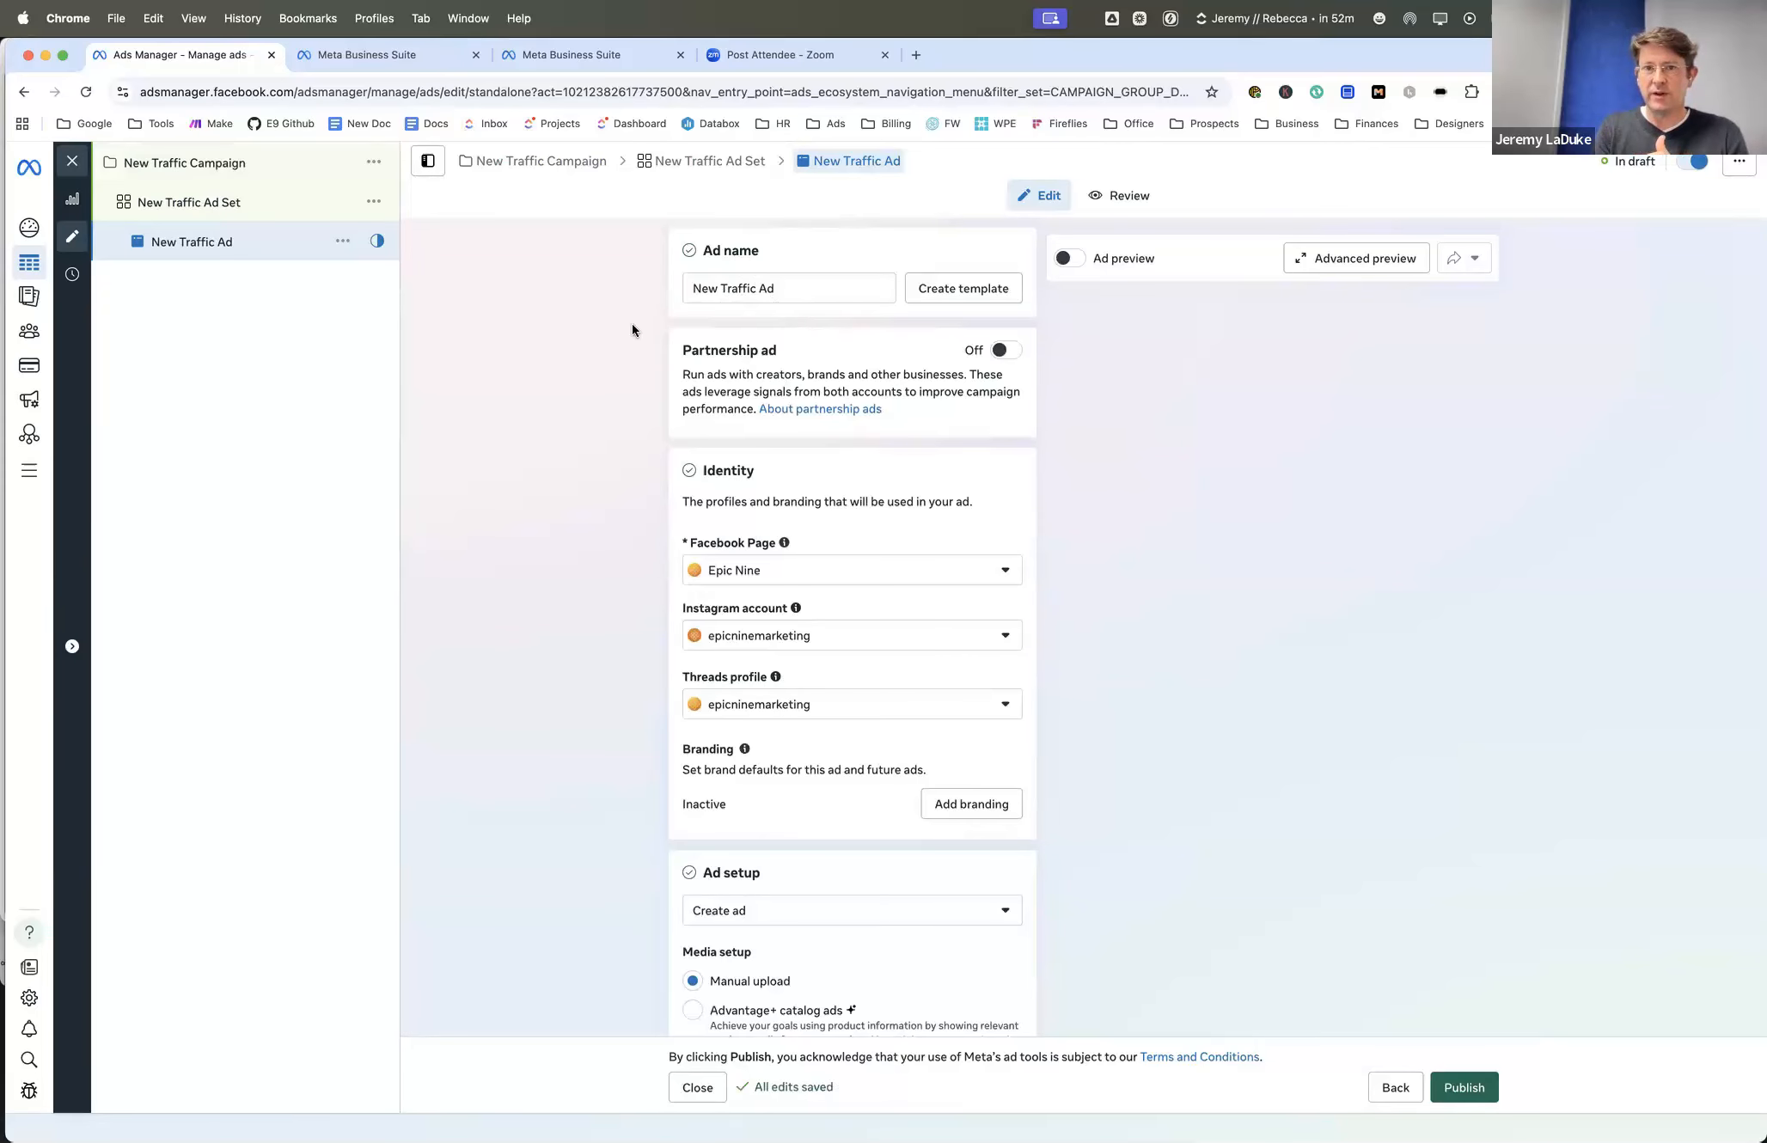
- Look through the ad setup choices for the New Traffic Ad, keeping Create ad
scroll(632, 330, down, 5)
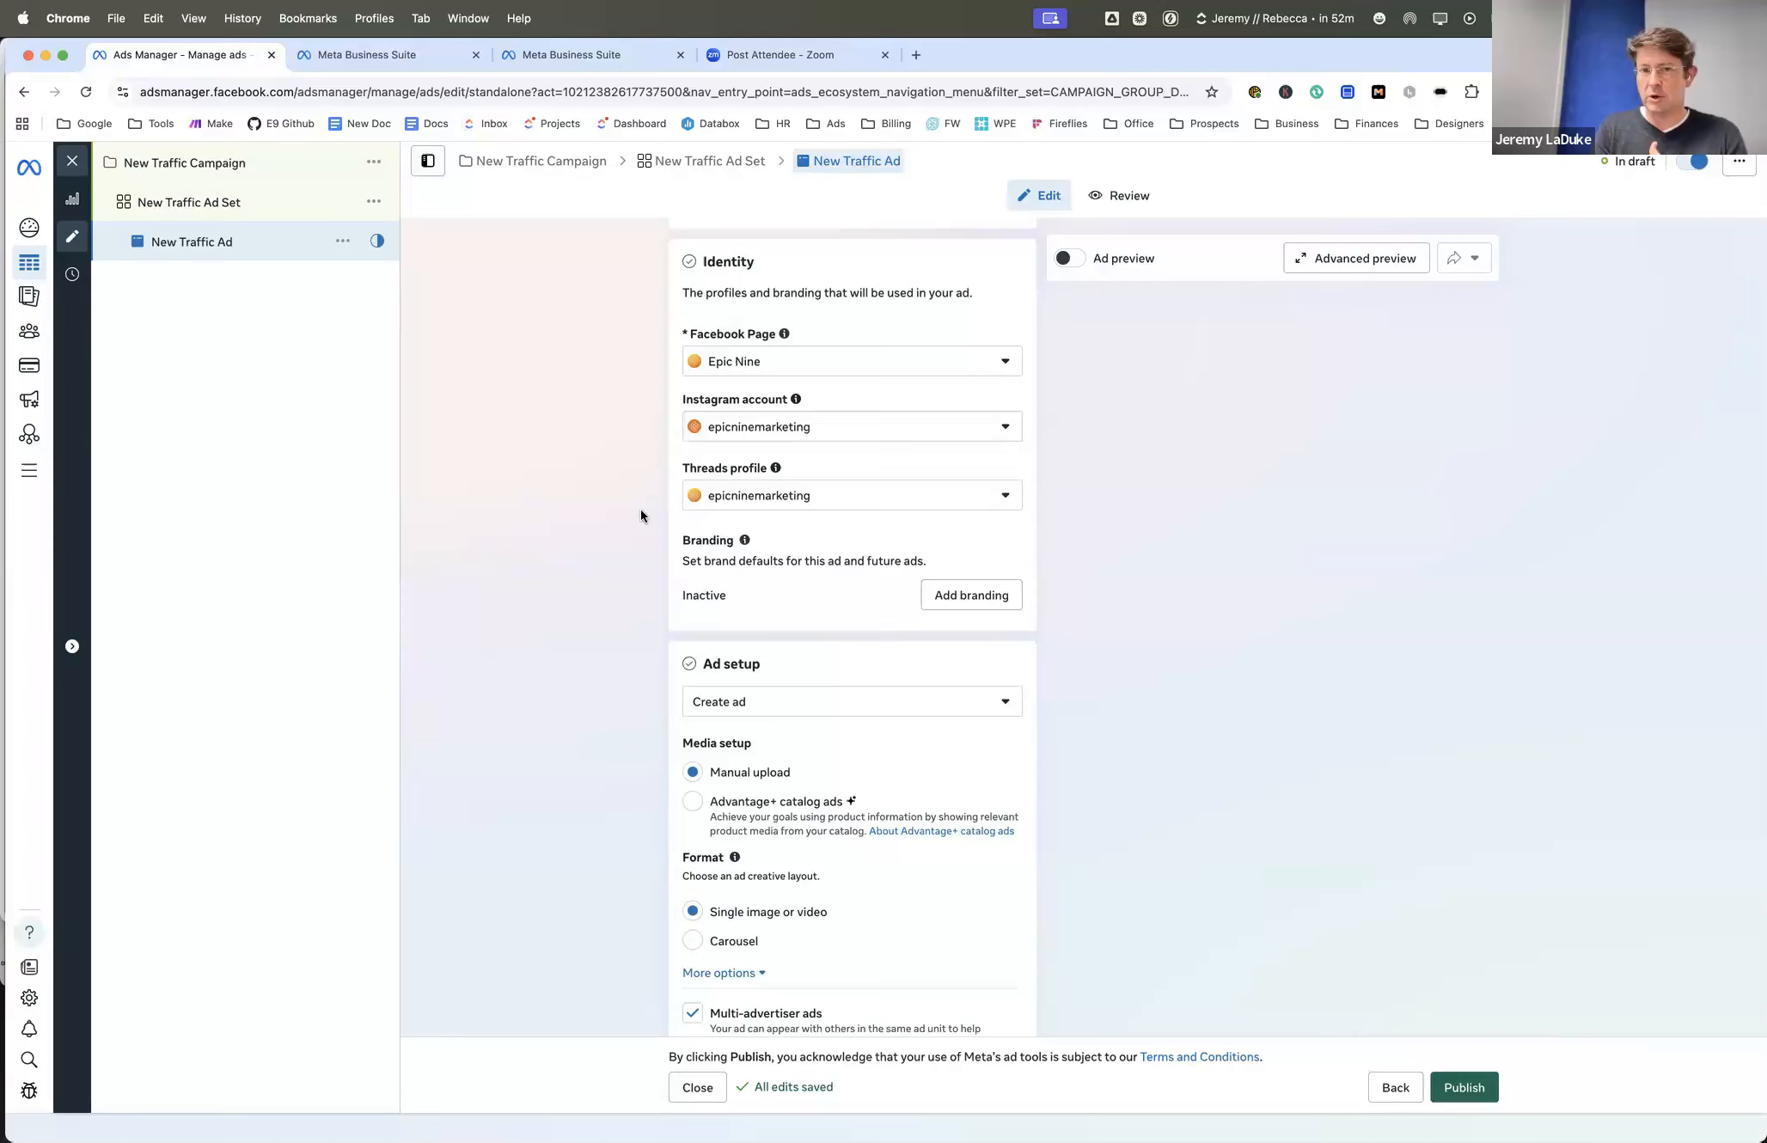
scroll(641, 516, down, 3)
scroll(642, 516, down, 2)
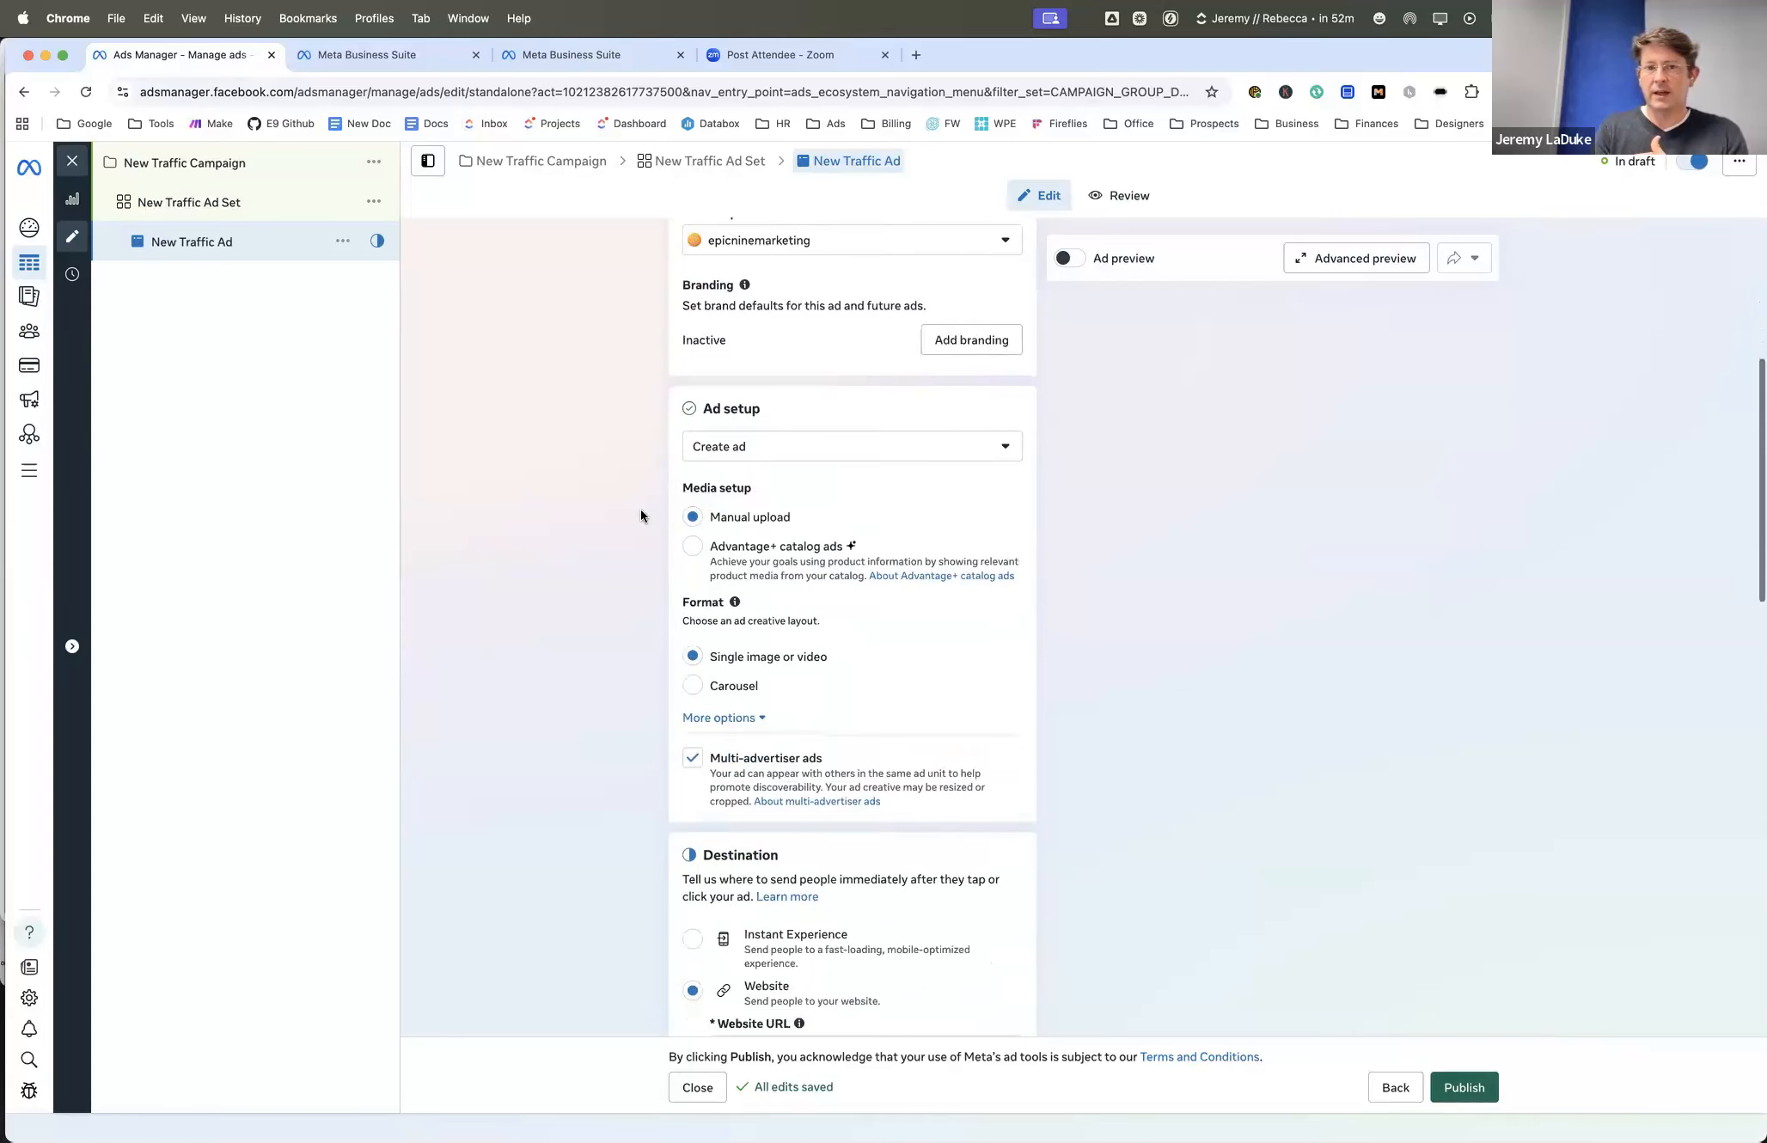
click(764, 453)
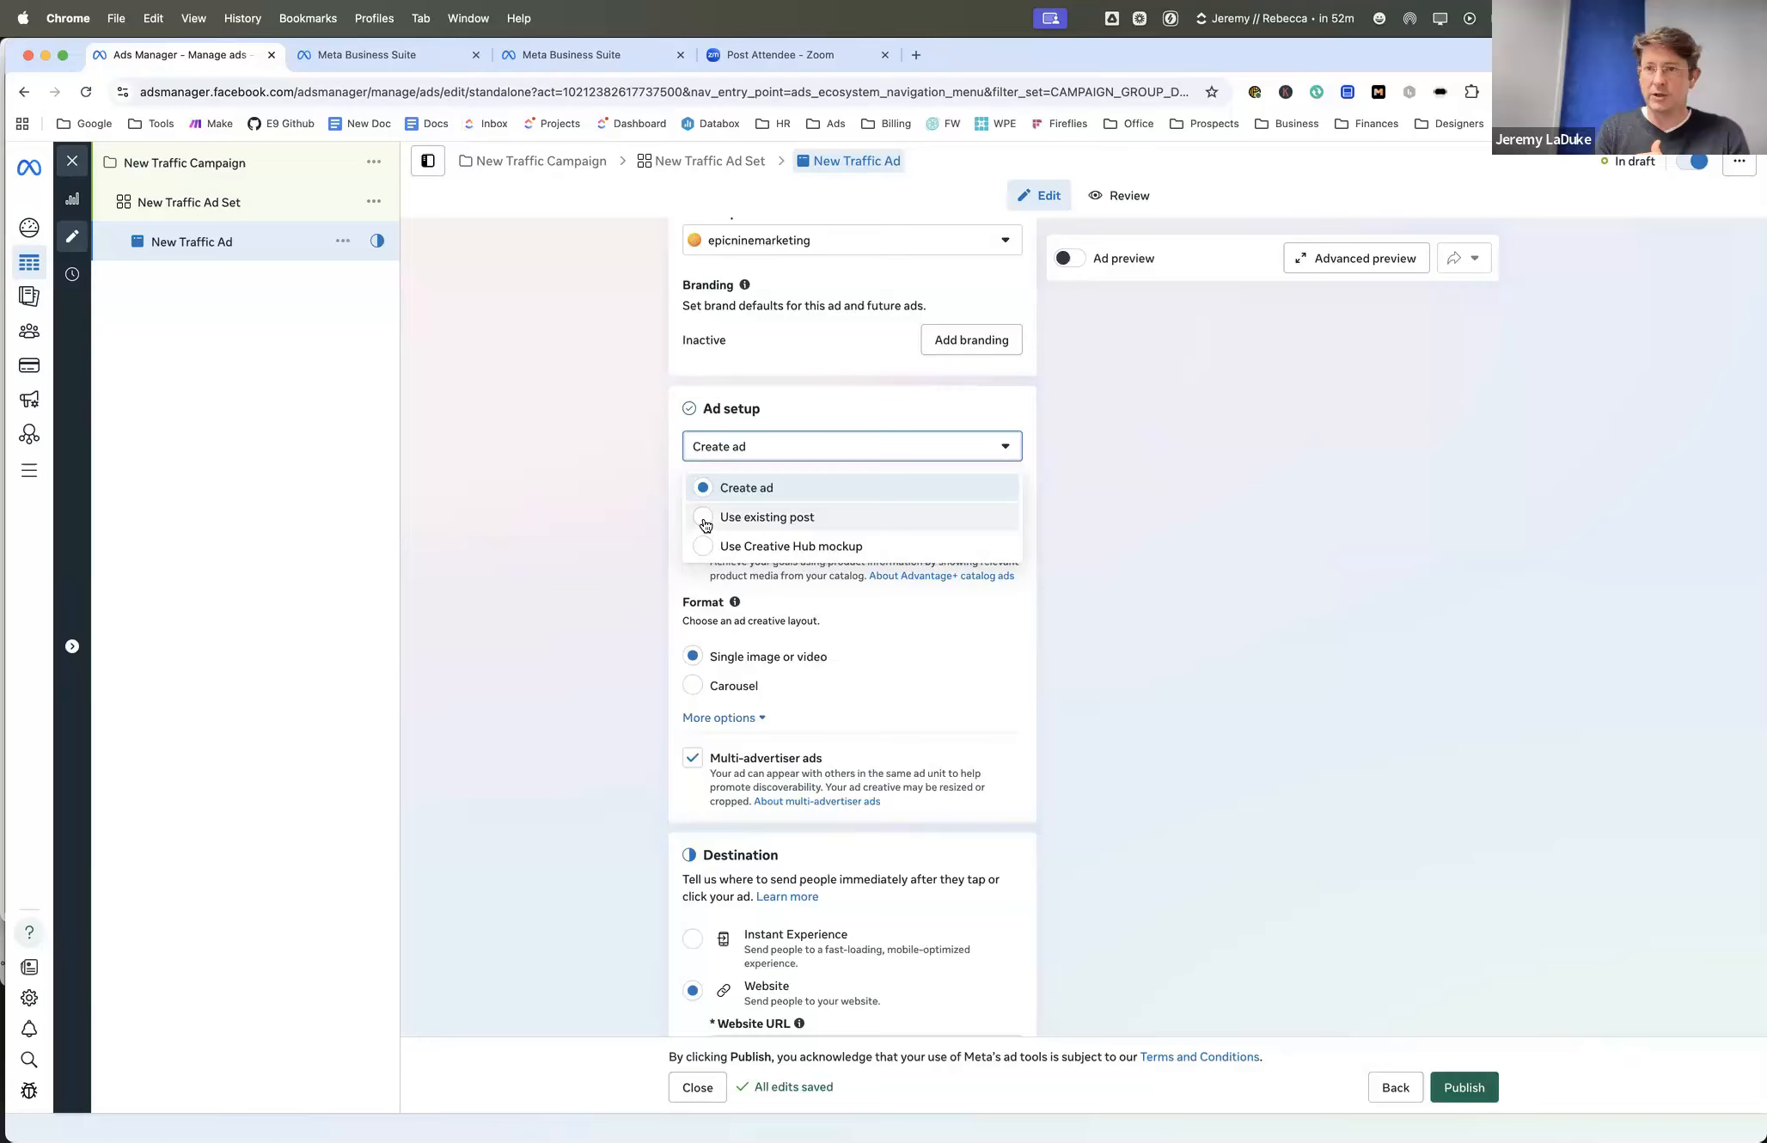
click(644, 514)
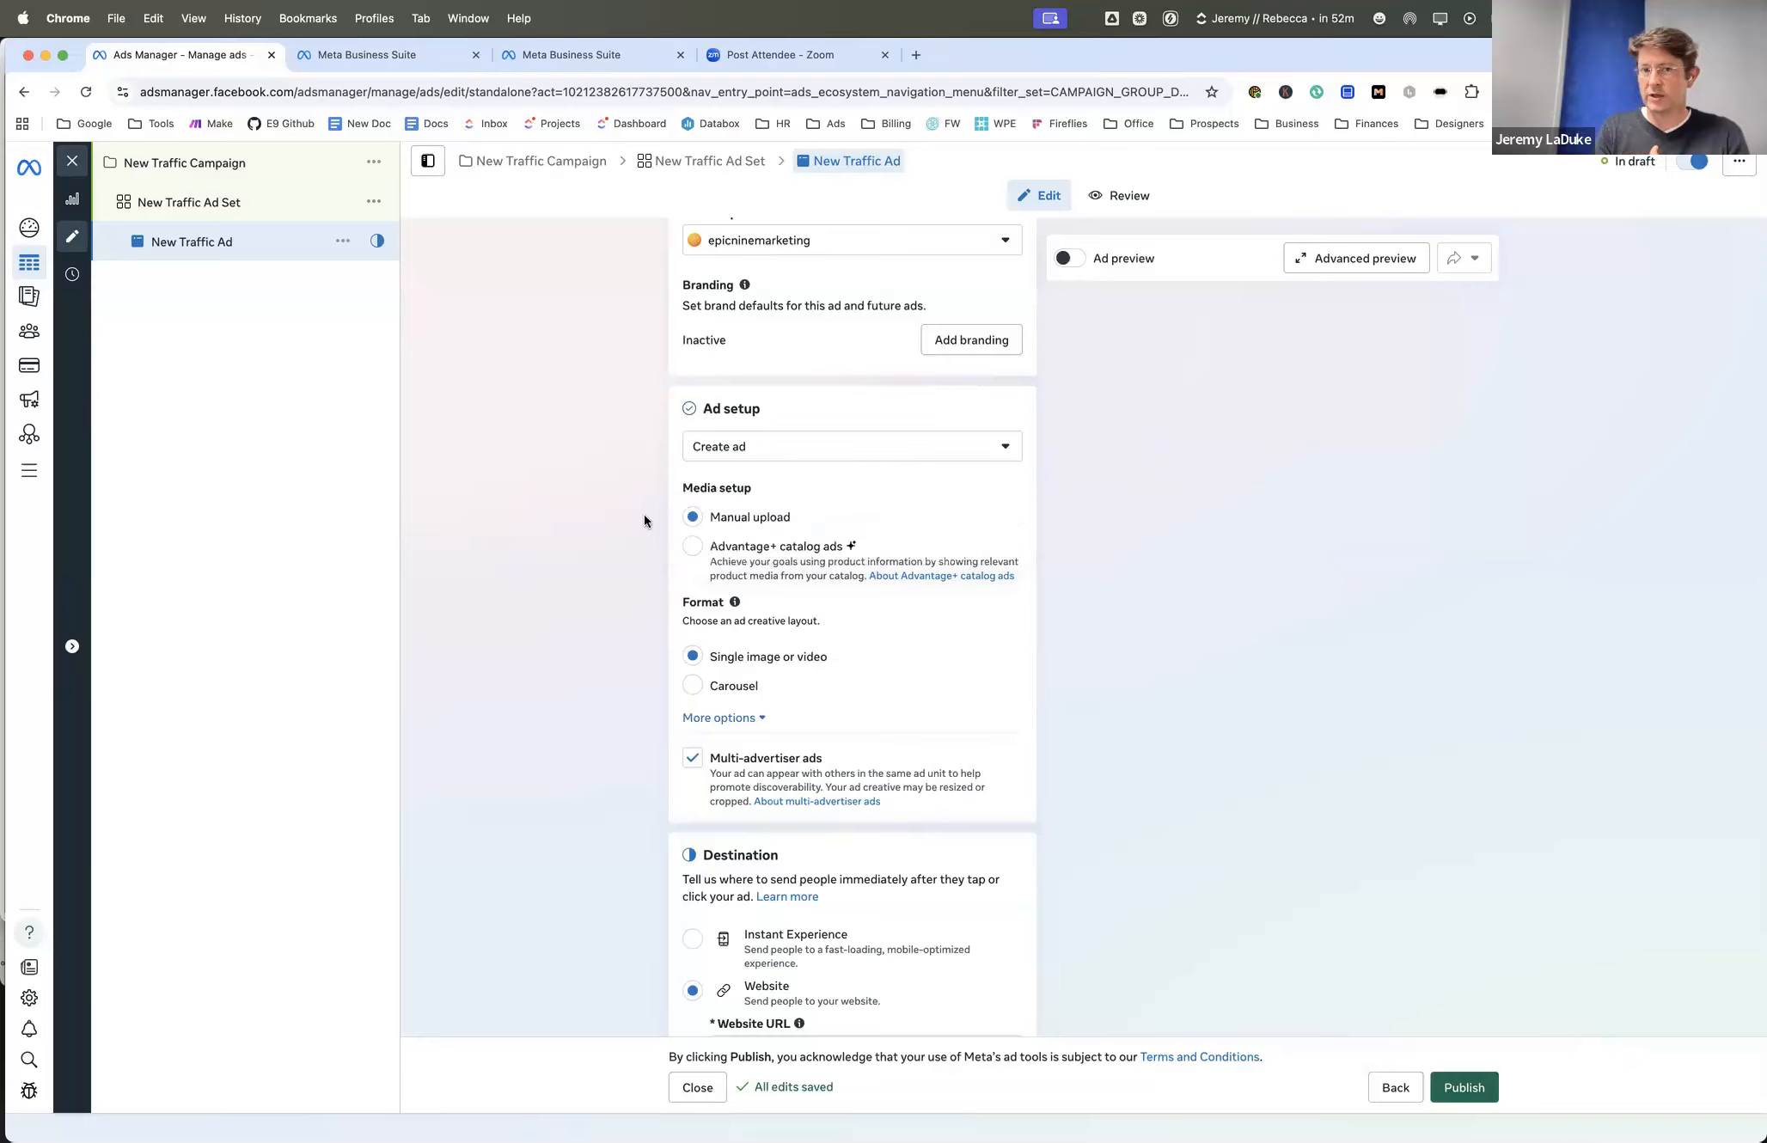
- Try the Carousel format for the ad and return it to Single image or video
scroll(640, 485, down, 1)
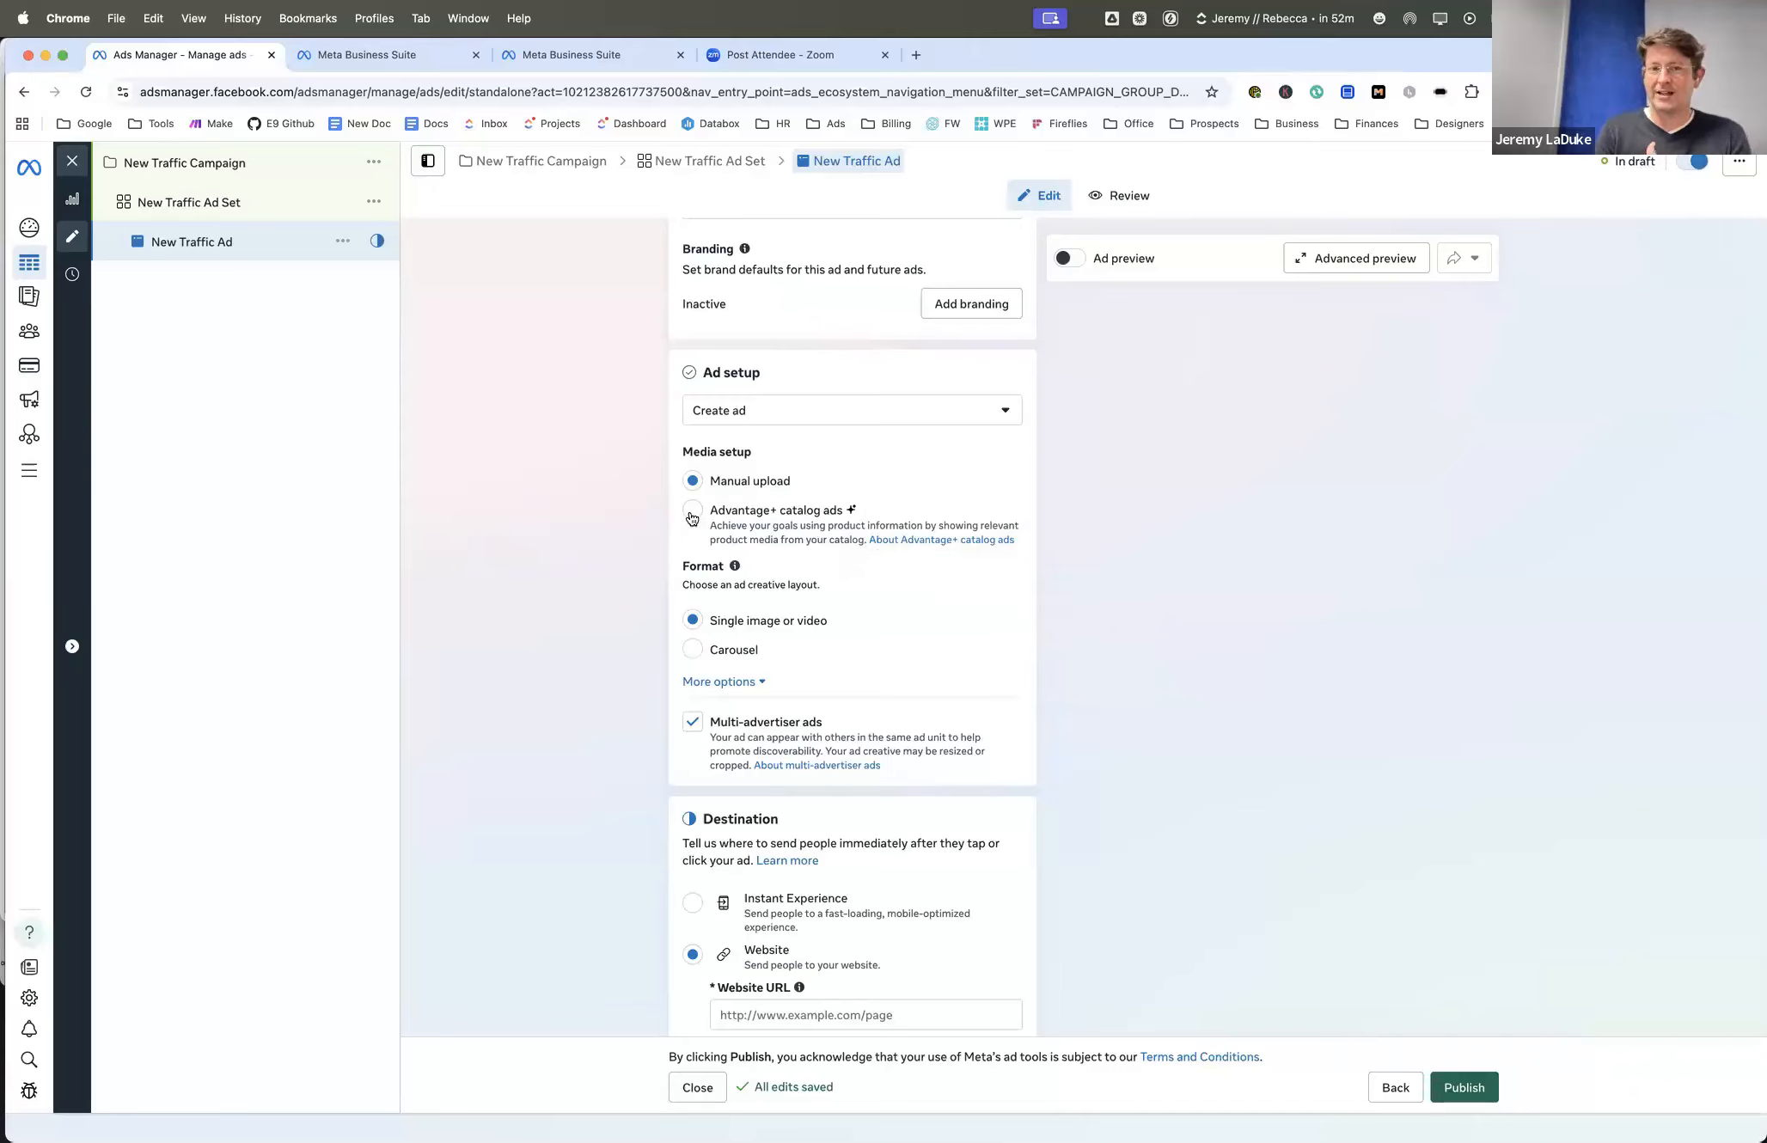
scroll(677, 523, down, 1)
scroll(675, 519, down, 1)
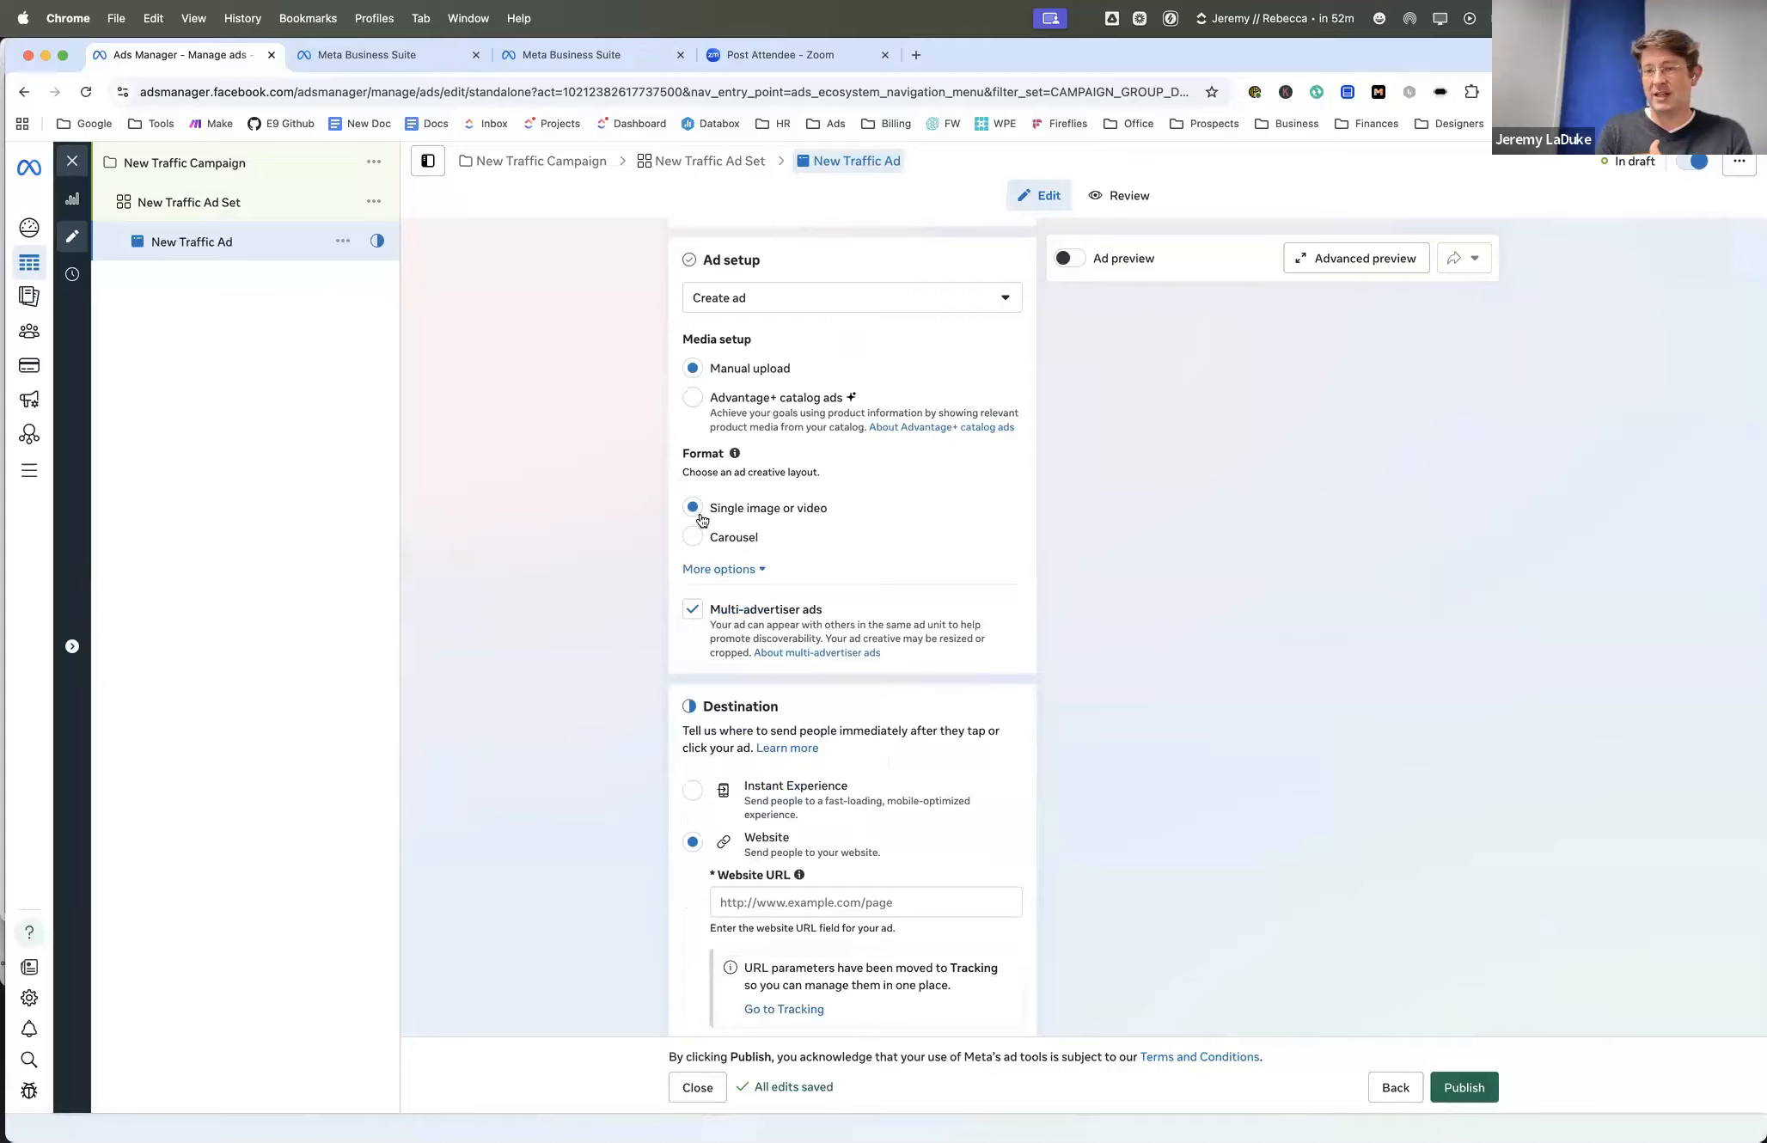
click(694, 538)
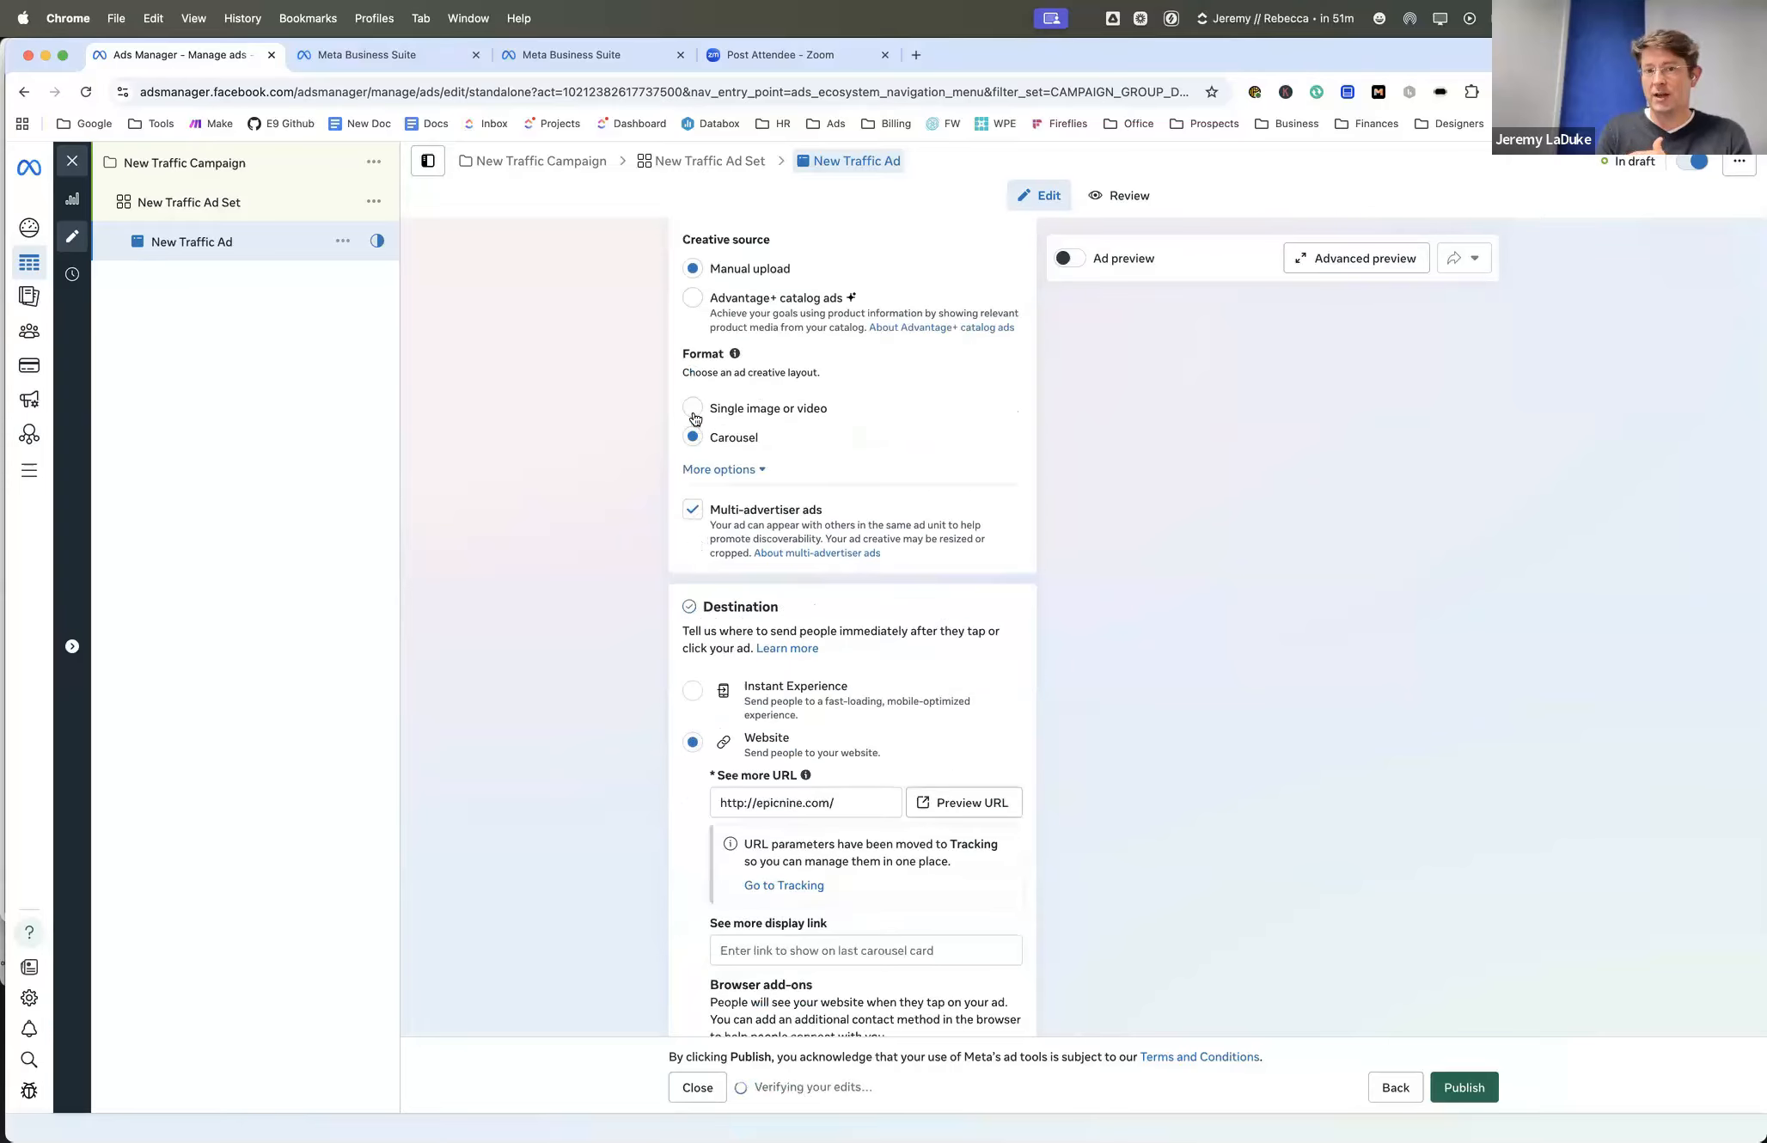
click(694, 413)
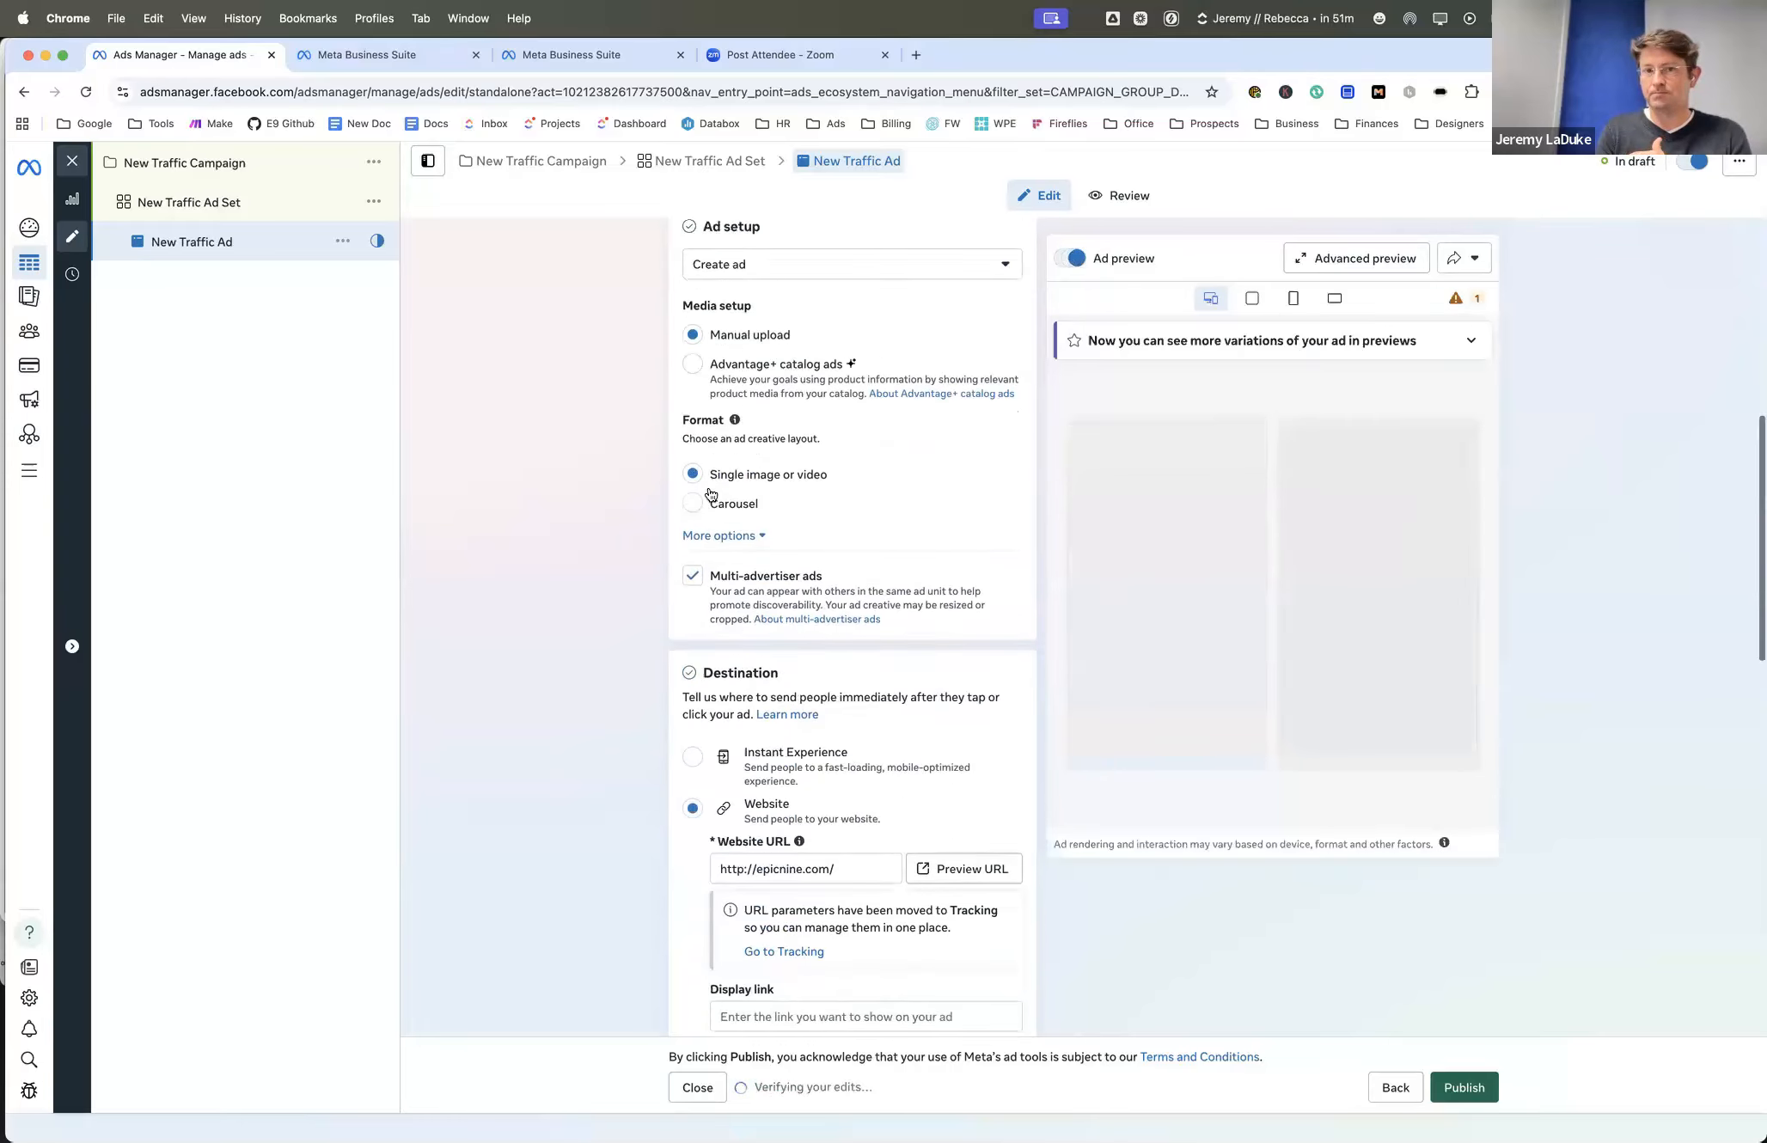
- Switch the ad setup to Use existing post, look at the available catalogs, and change the setup back to Create ad
click(719, 453)
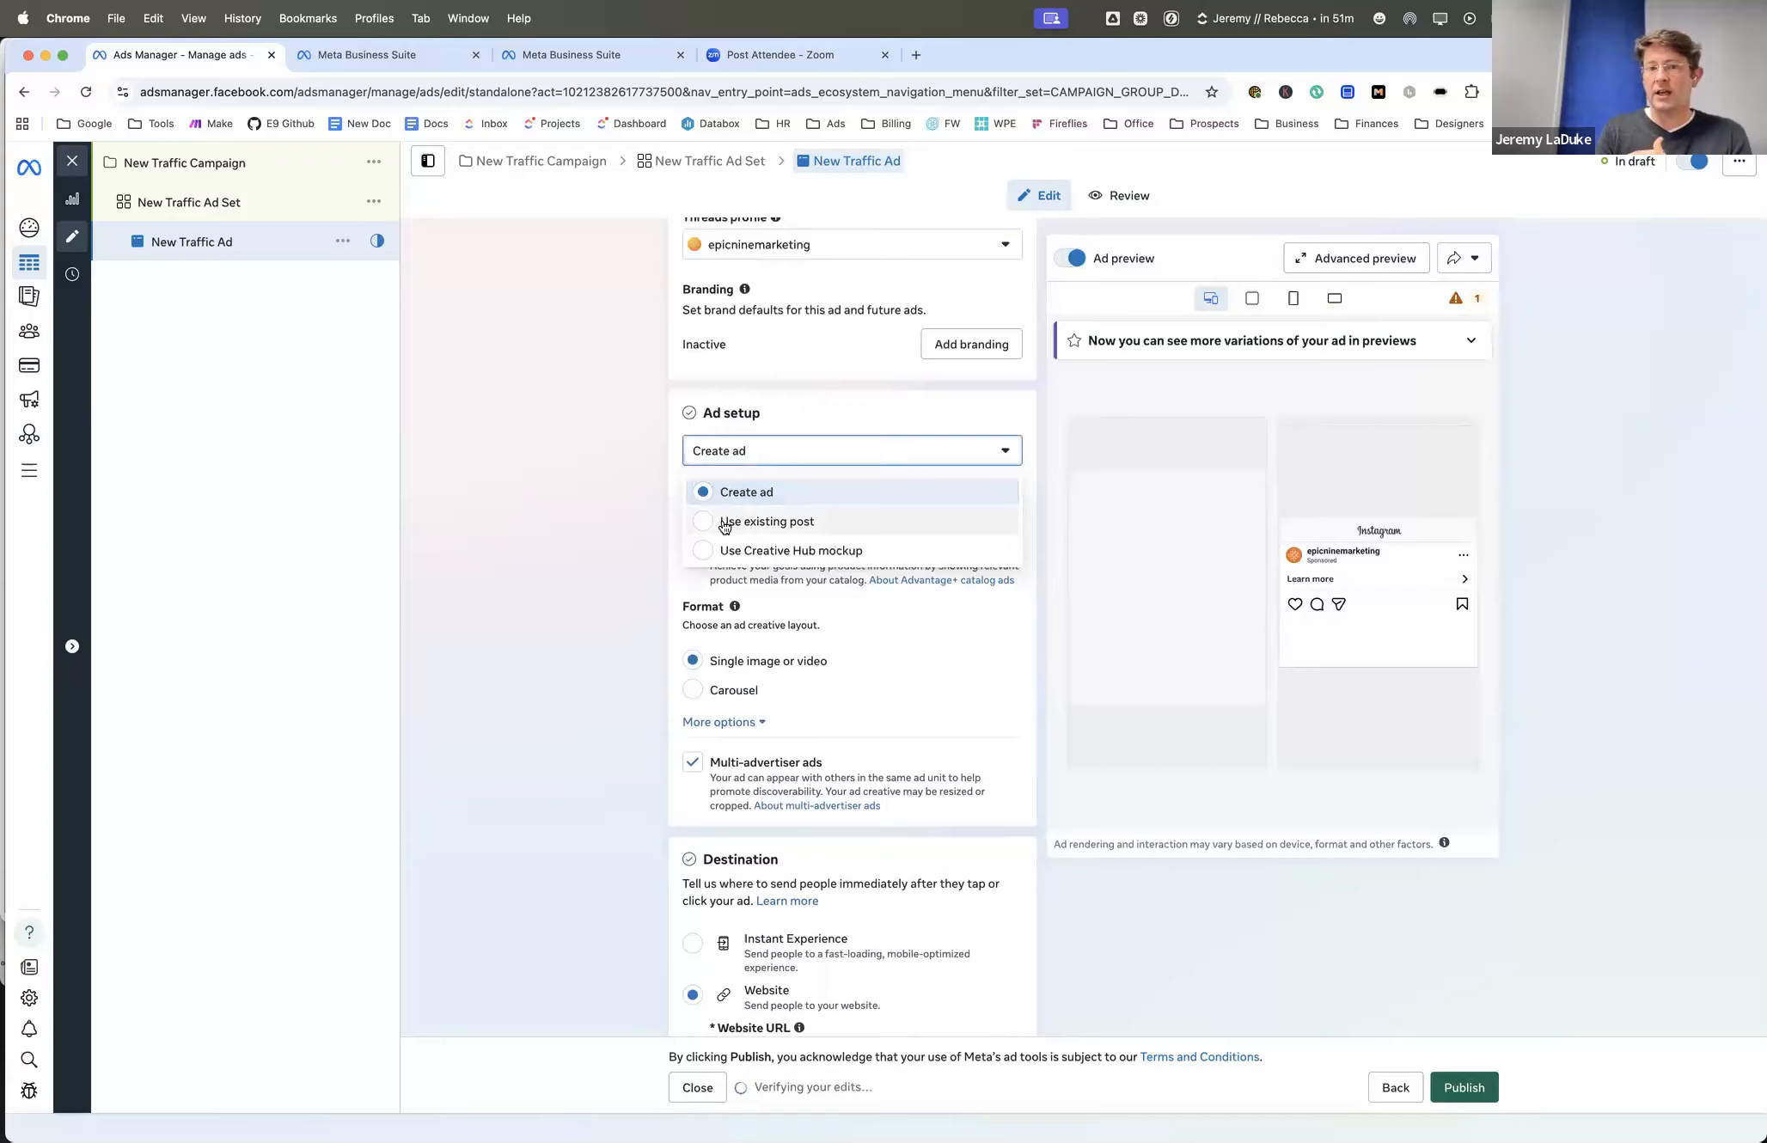
click(725, 522)
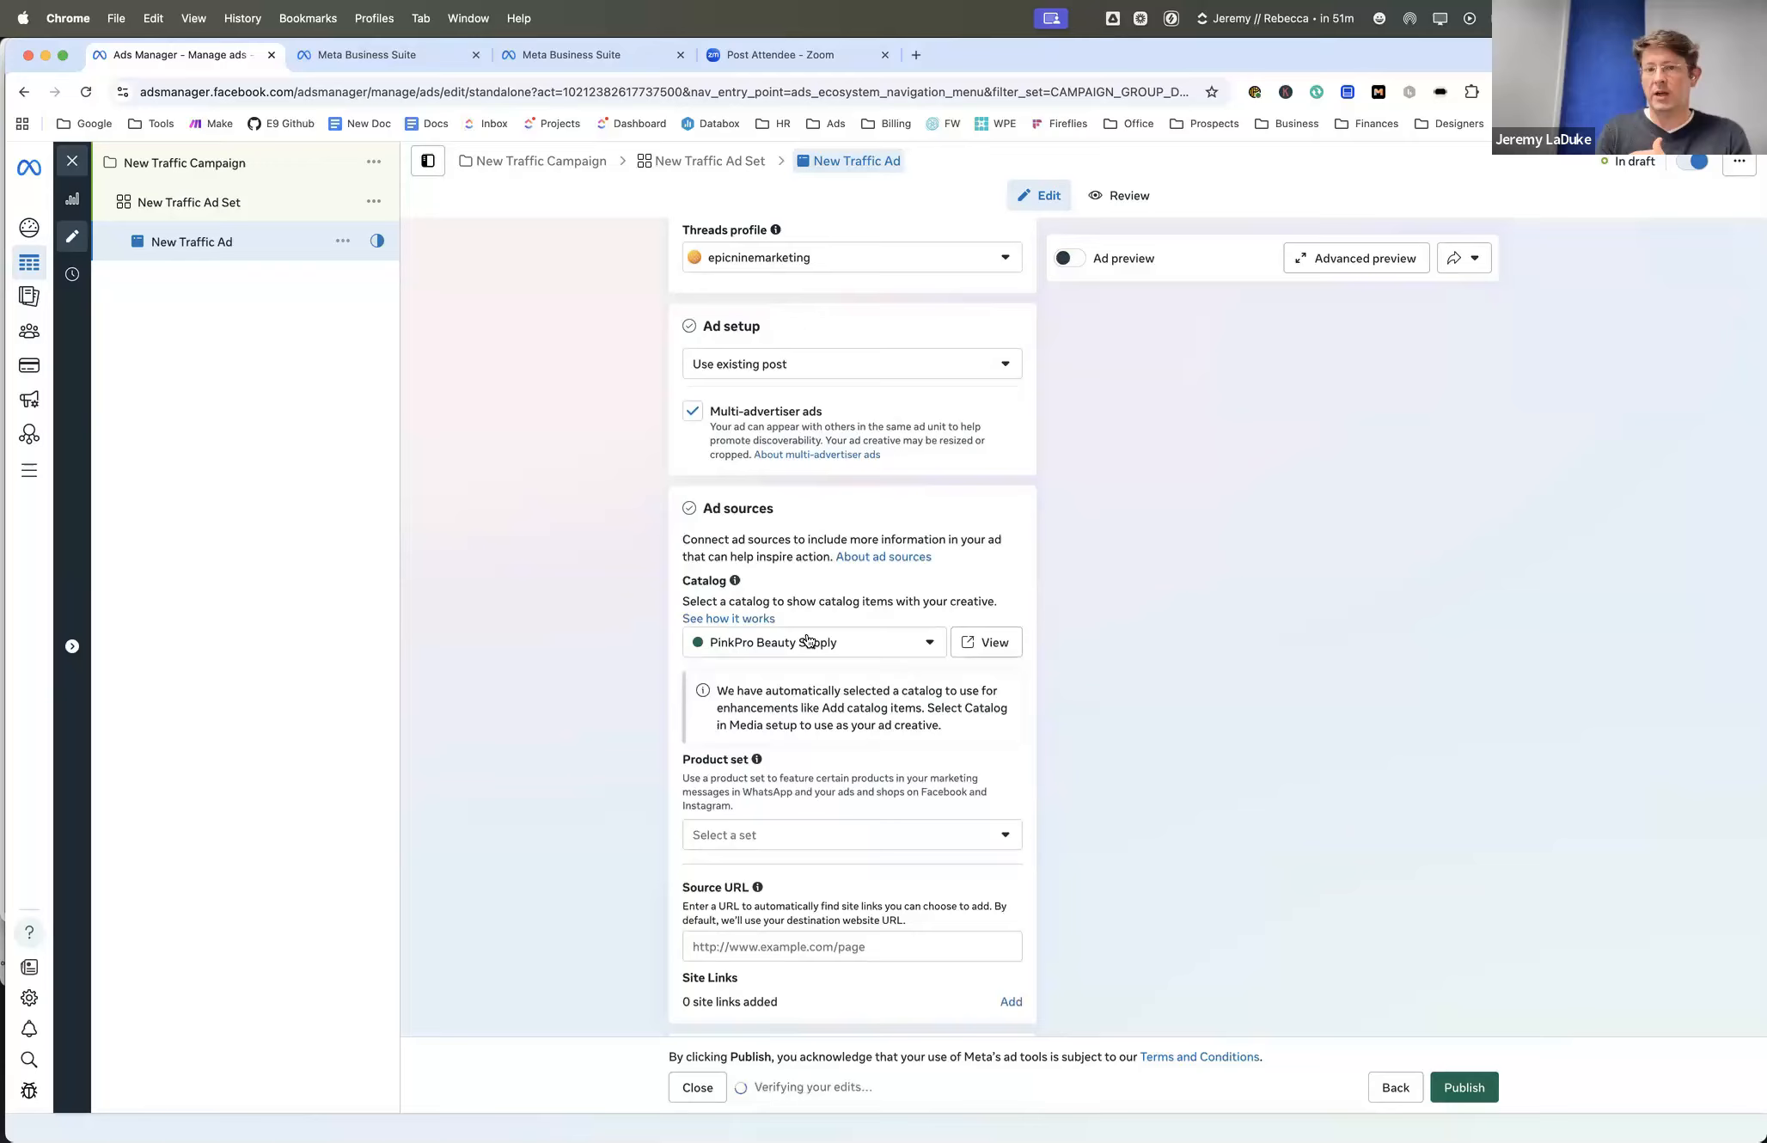
click(773, 642)
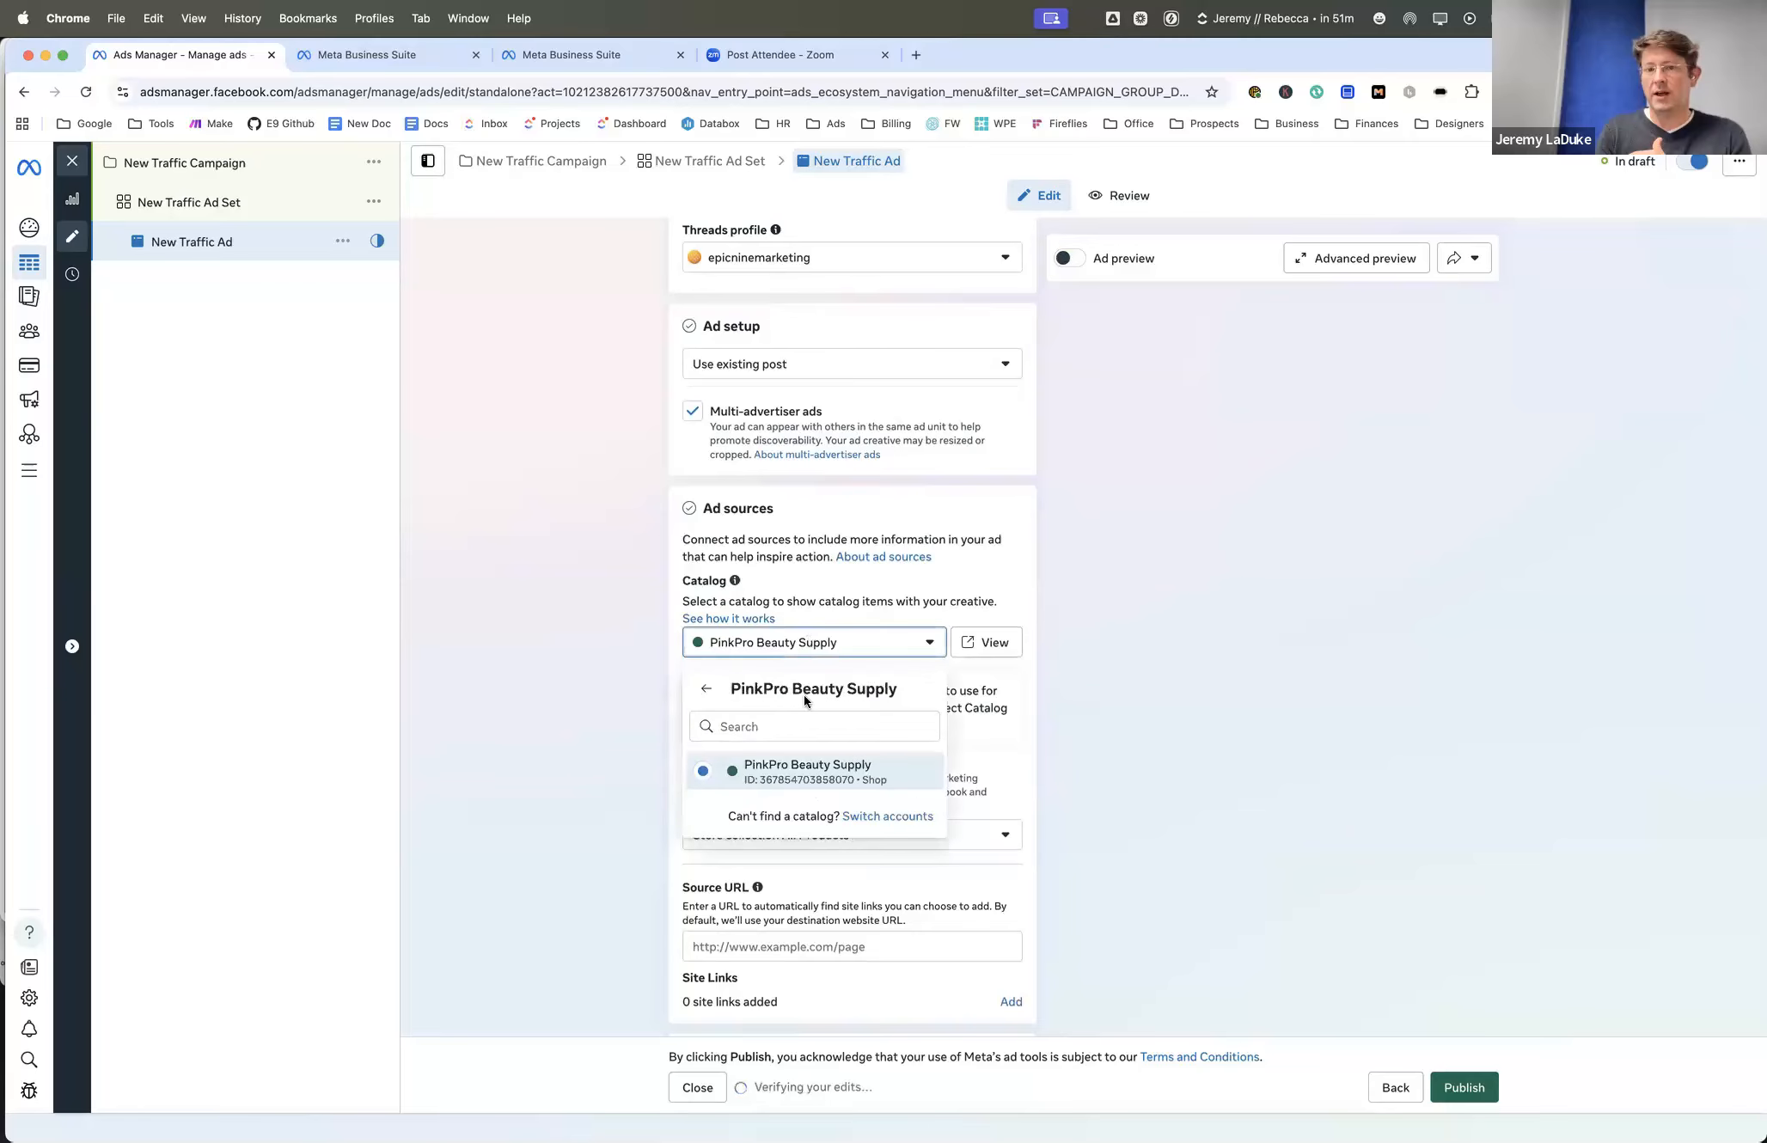
click(705, 689)
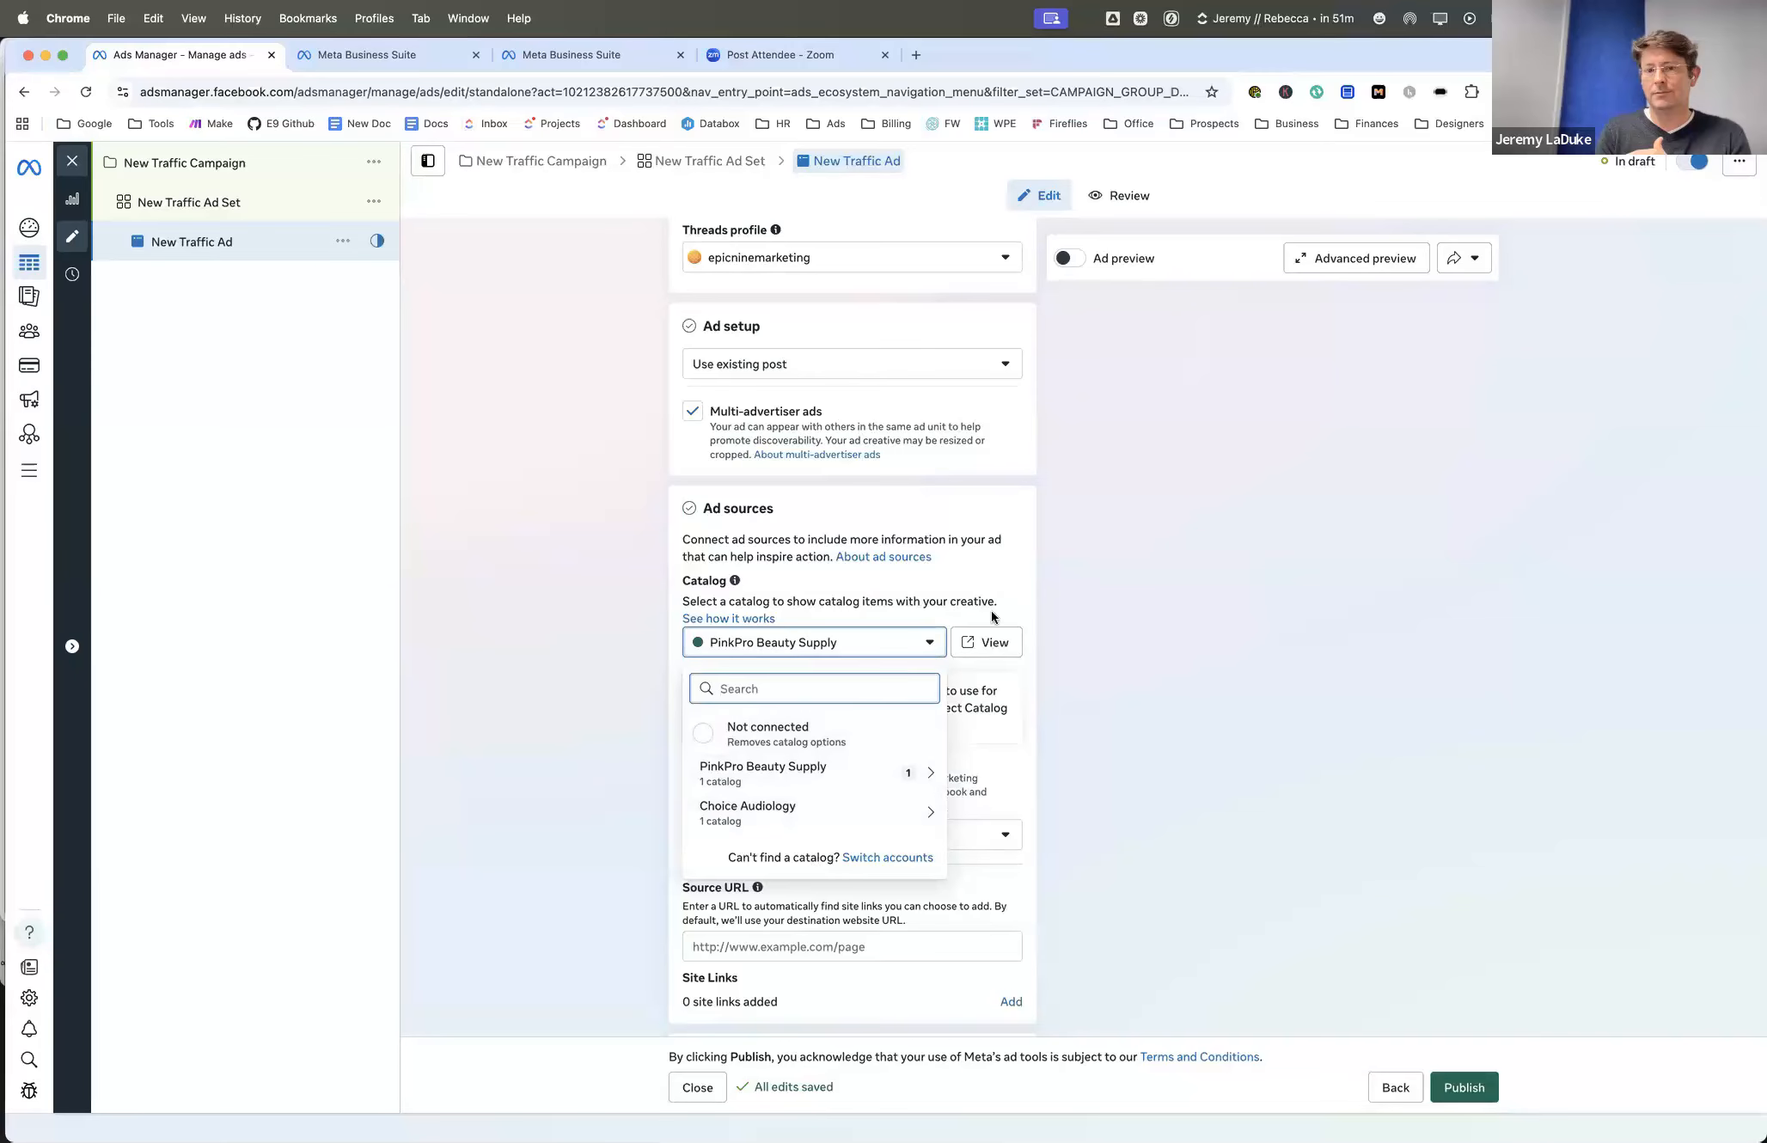
click(988, 584)
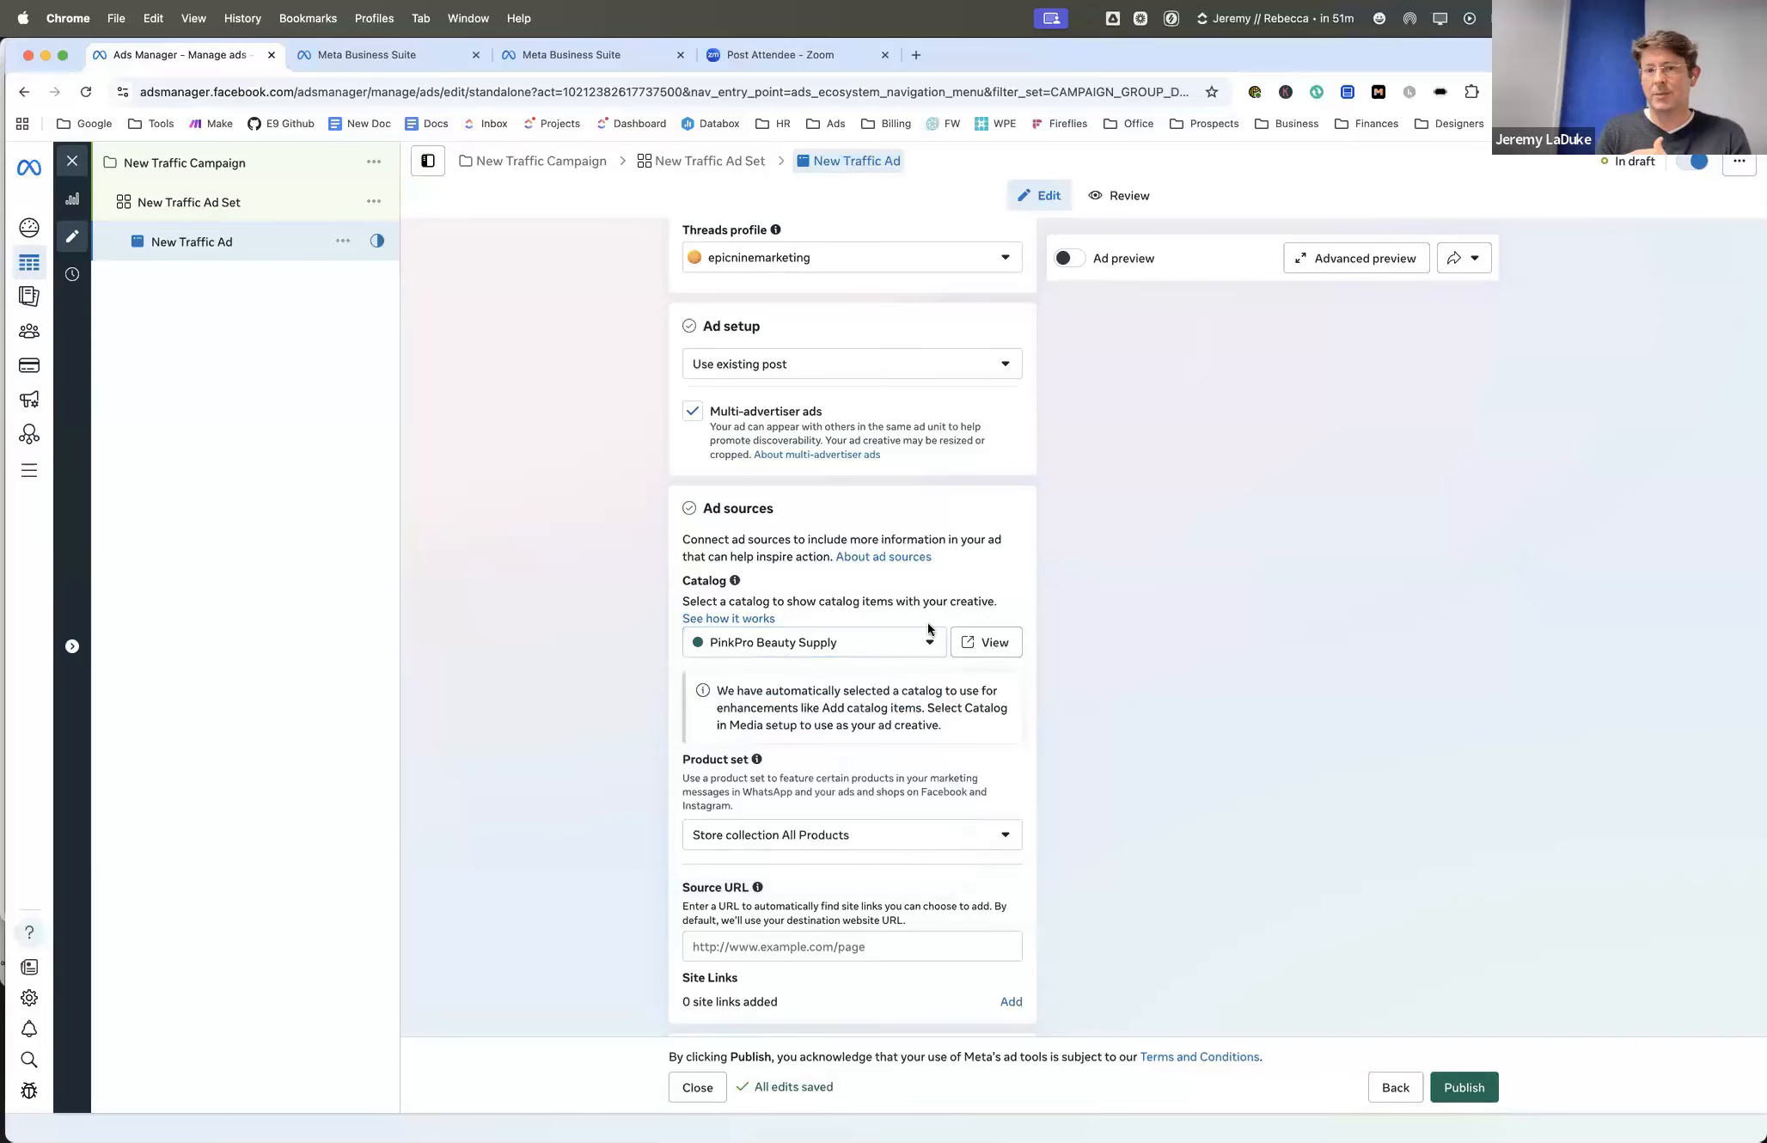
click(728, 366)
click(716, 408)
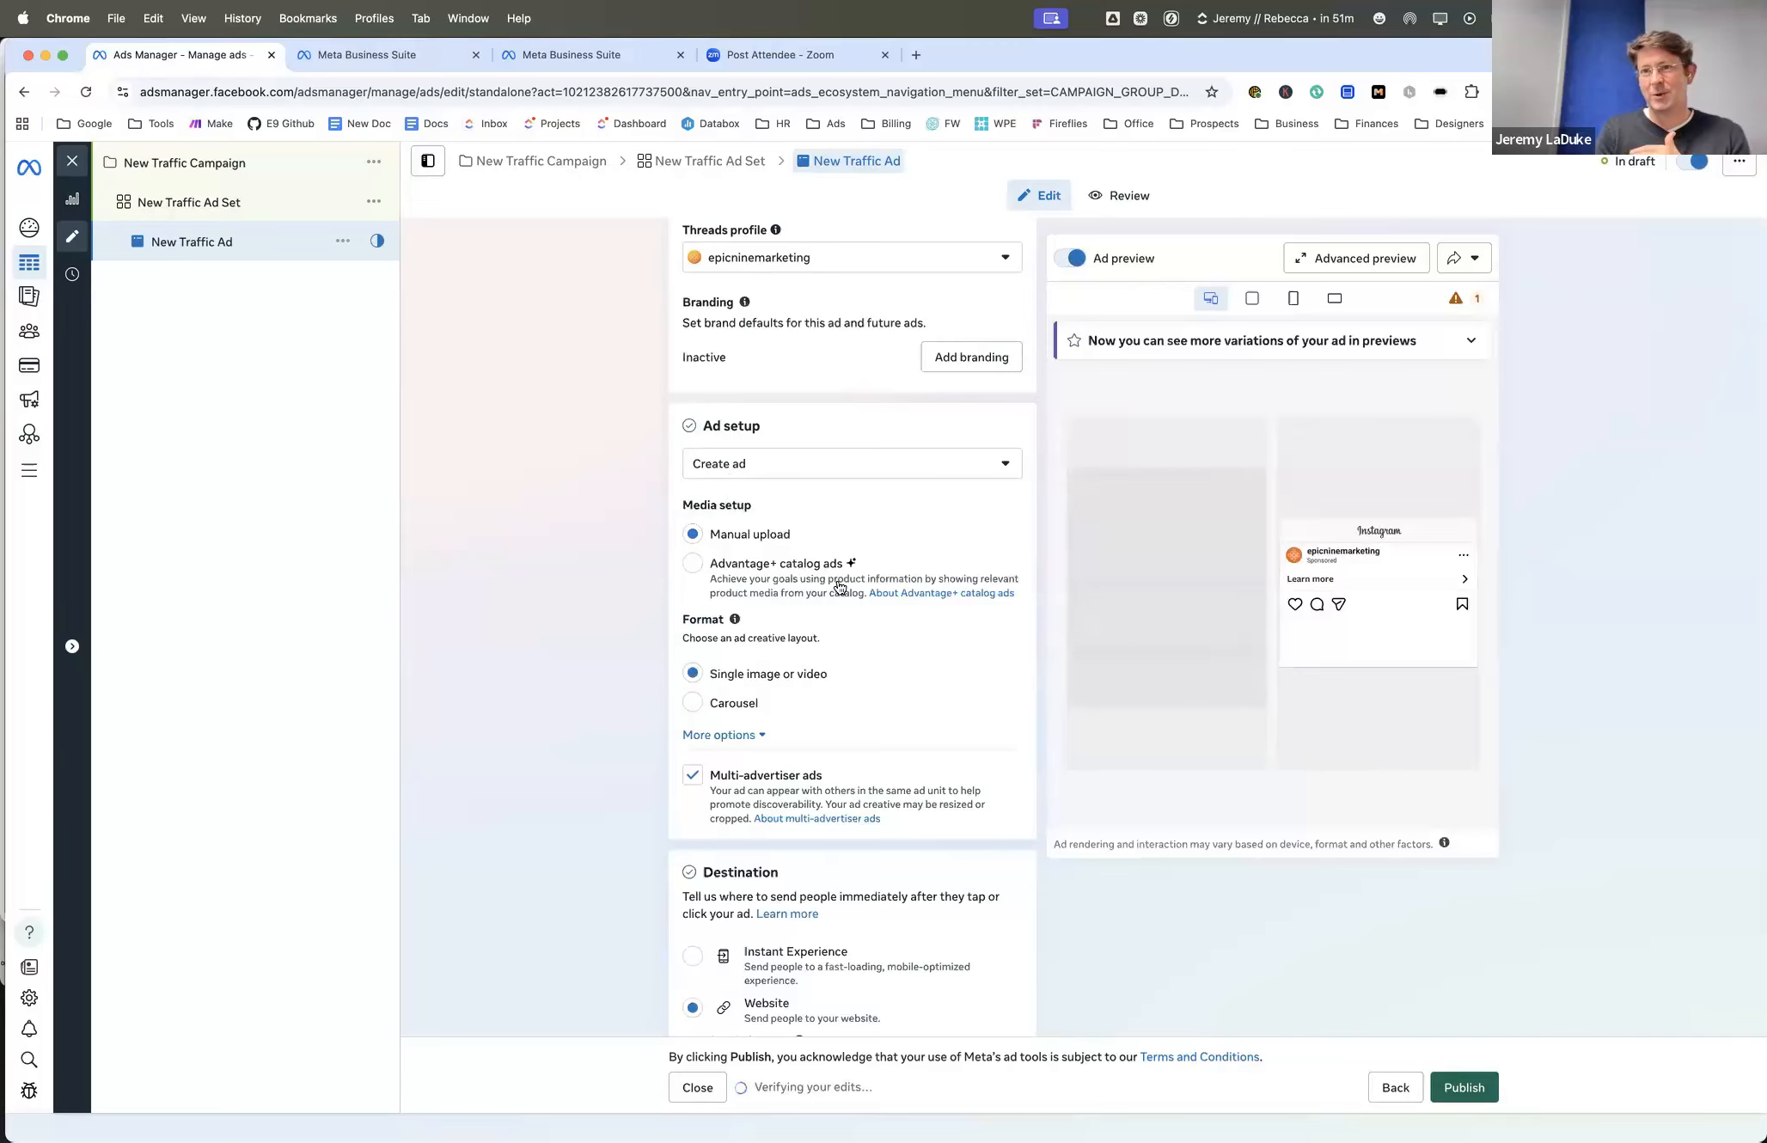
- Review the ad's media setup, format and website destination settings
scroll(840, 593, down, 1)
scroll(840, 593, down, 1)
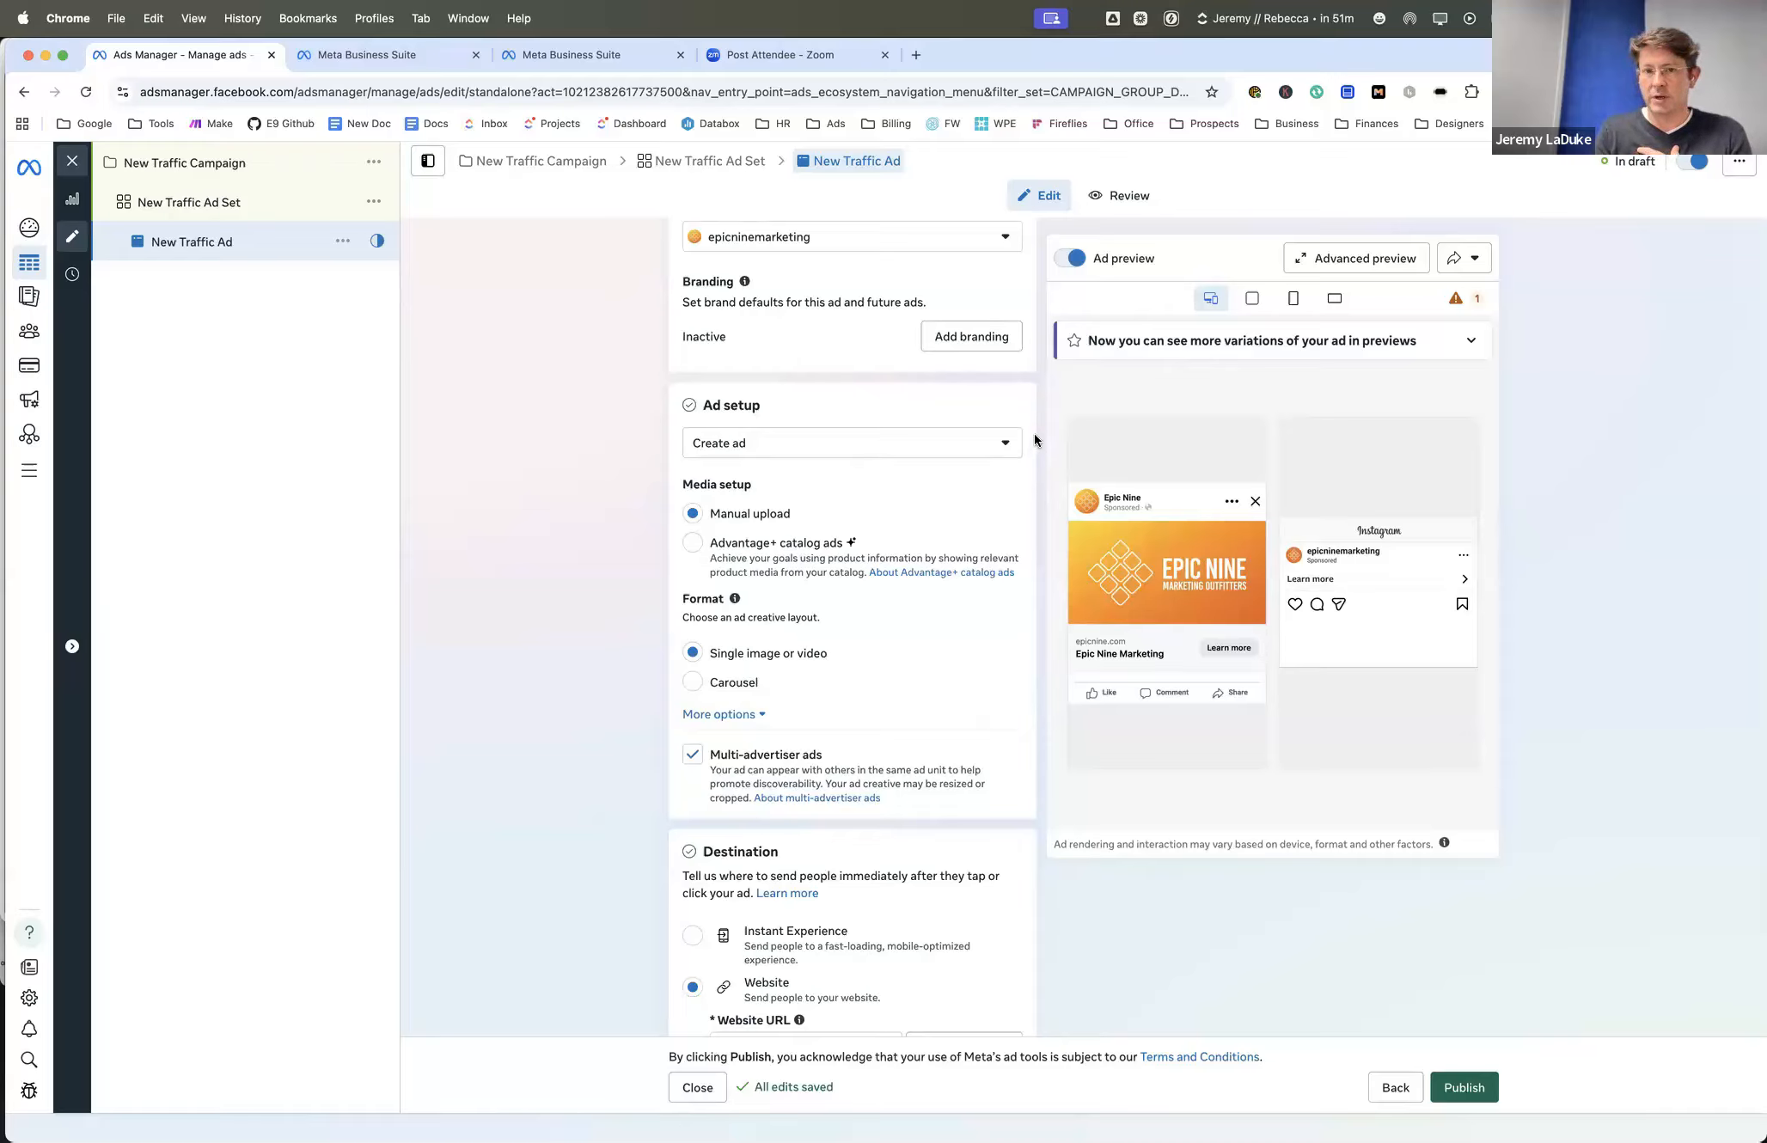
scroll(1034, 440, down, 1)
scroll(1034, 437, down, 5)
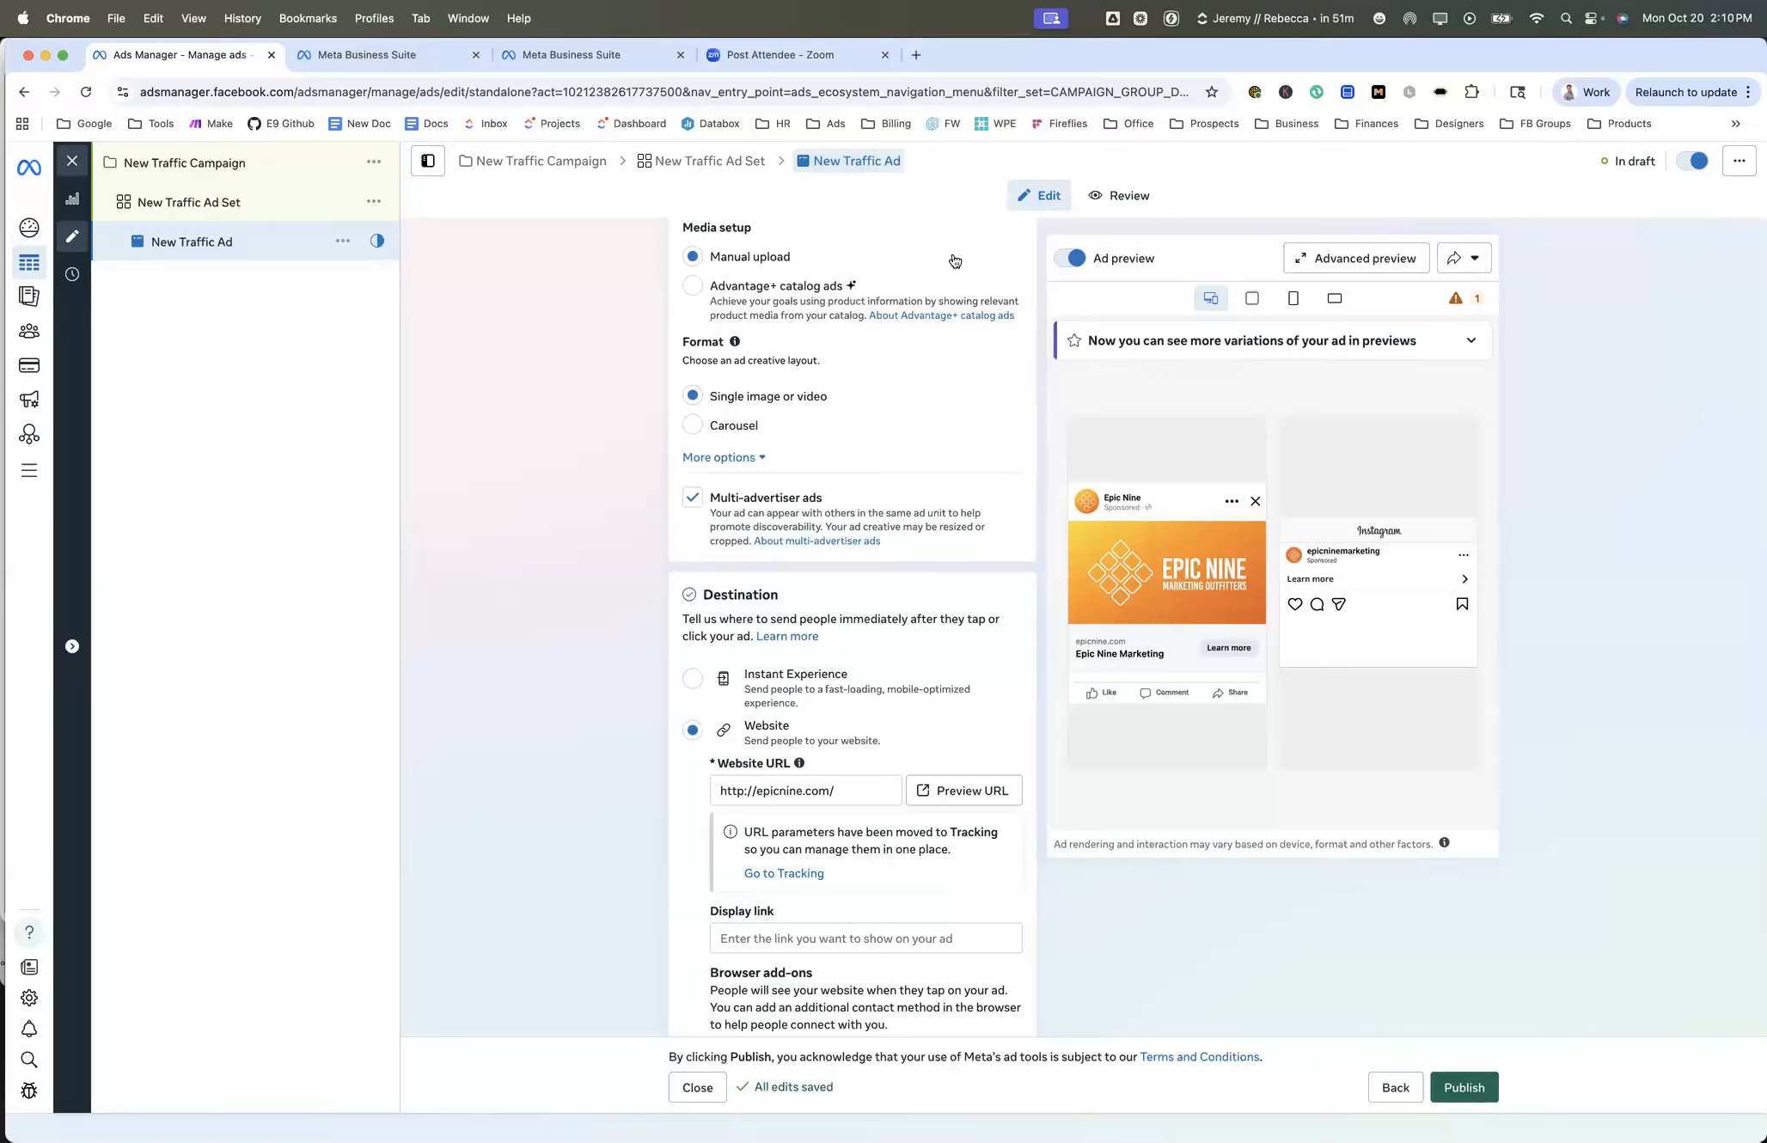
- Try switching off Multi-advertiser ads for the New Traffic Ad and leave the option enabled
scroll(987, 448, up, 2)
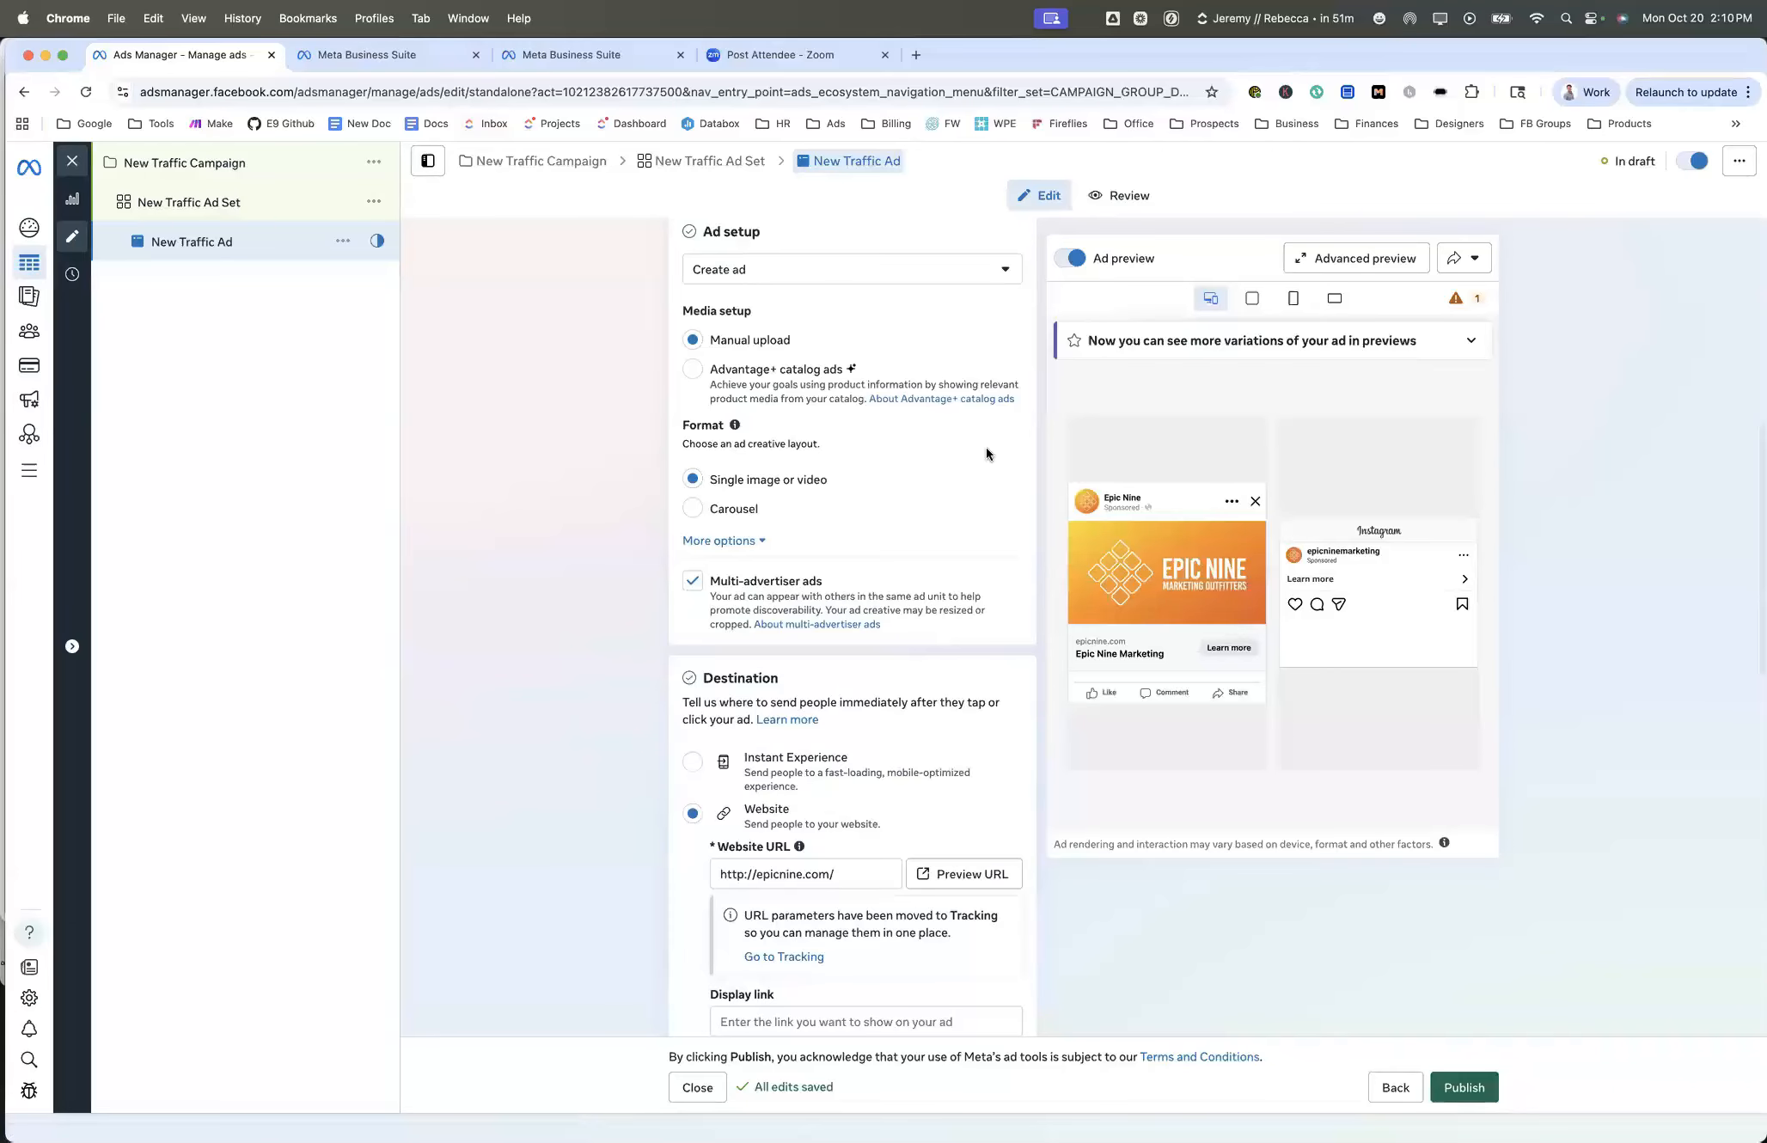
scroll(986, 453, up, 4)
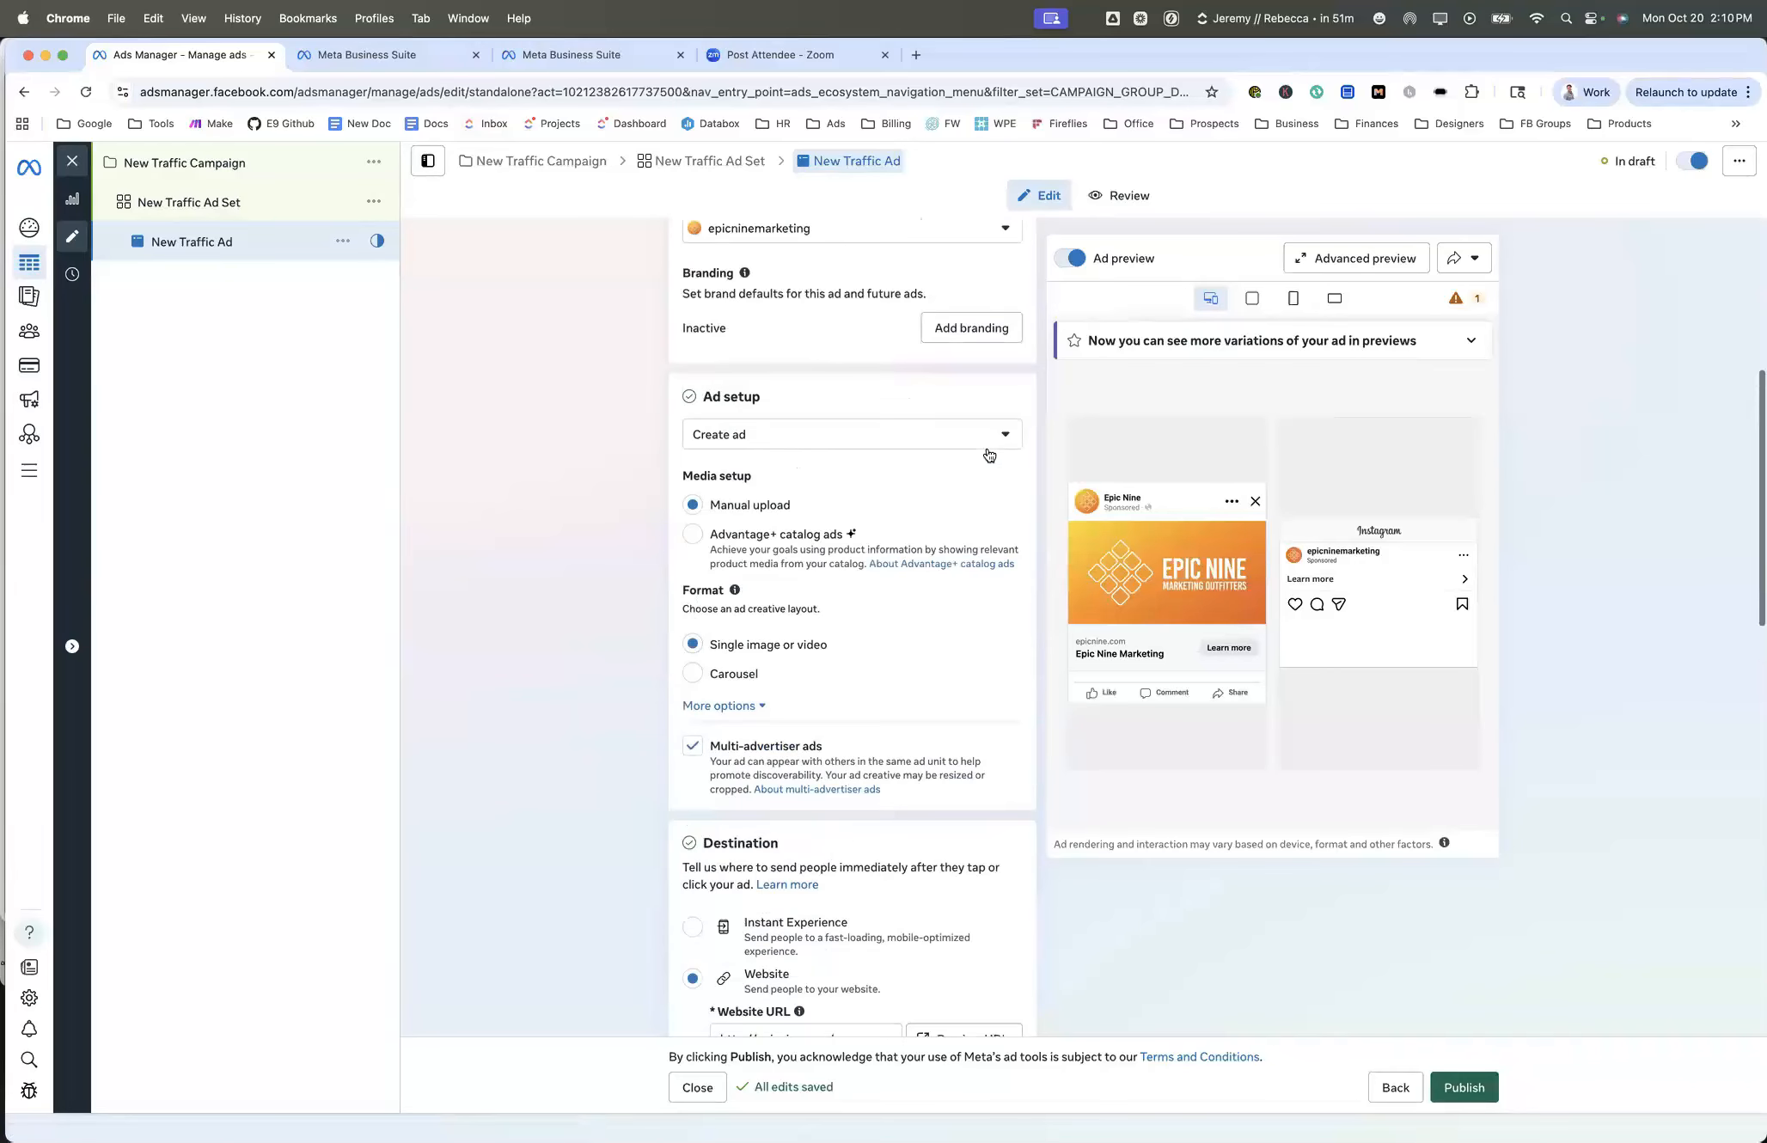
scroll(989, 455, up, 7)
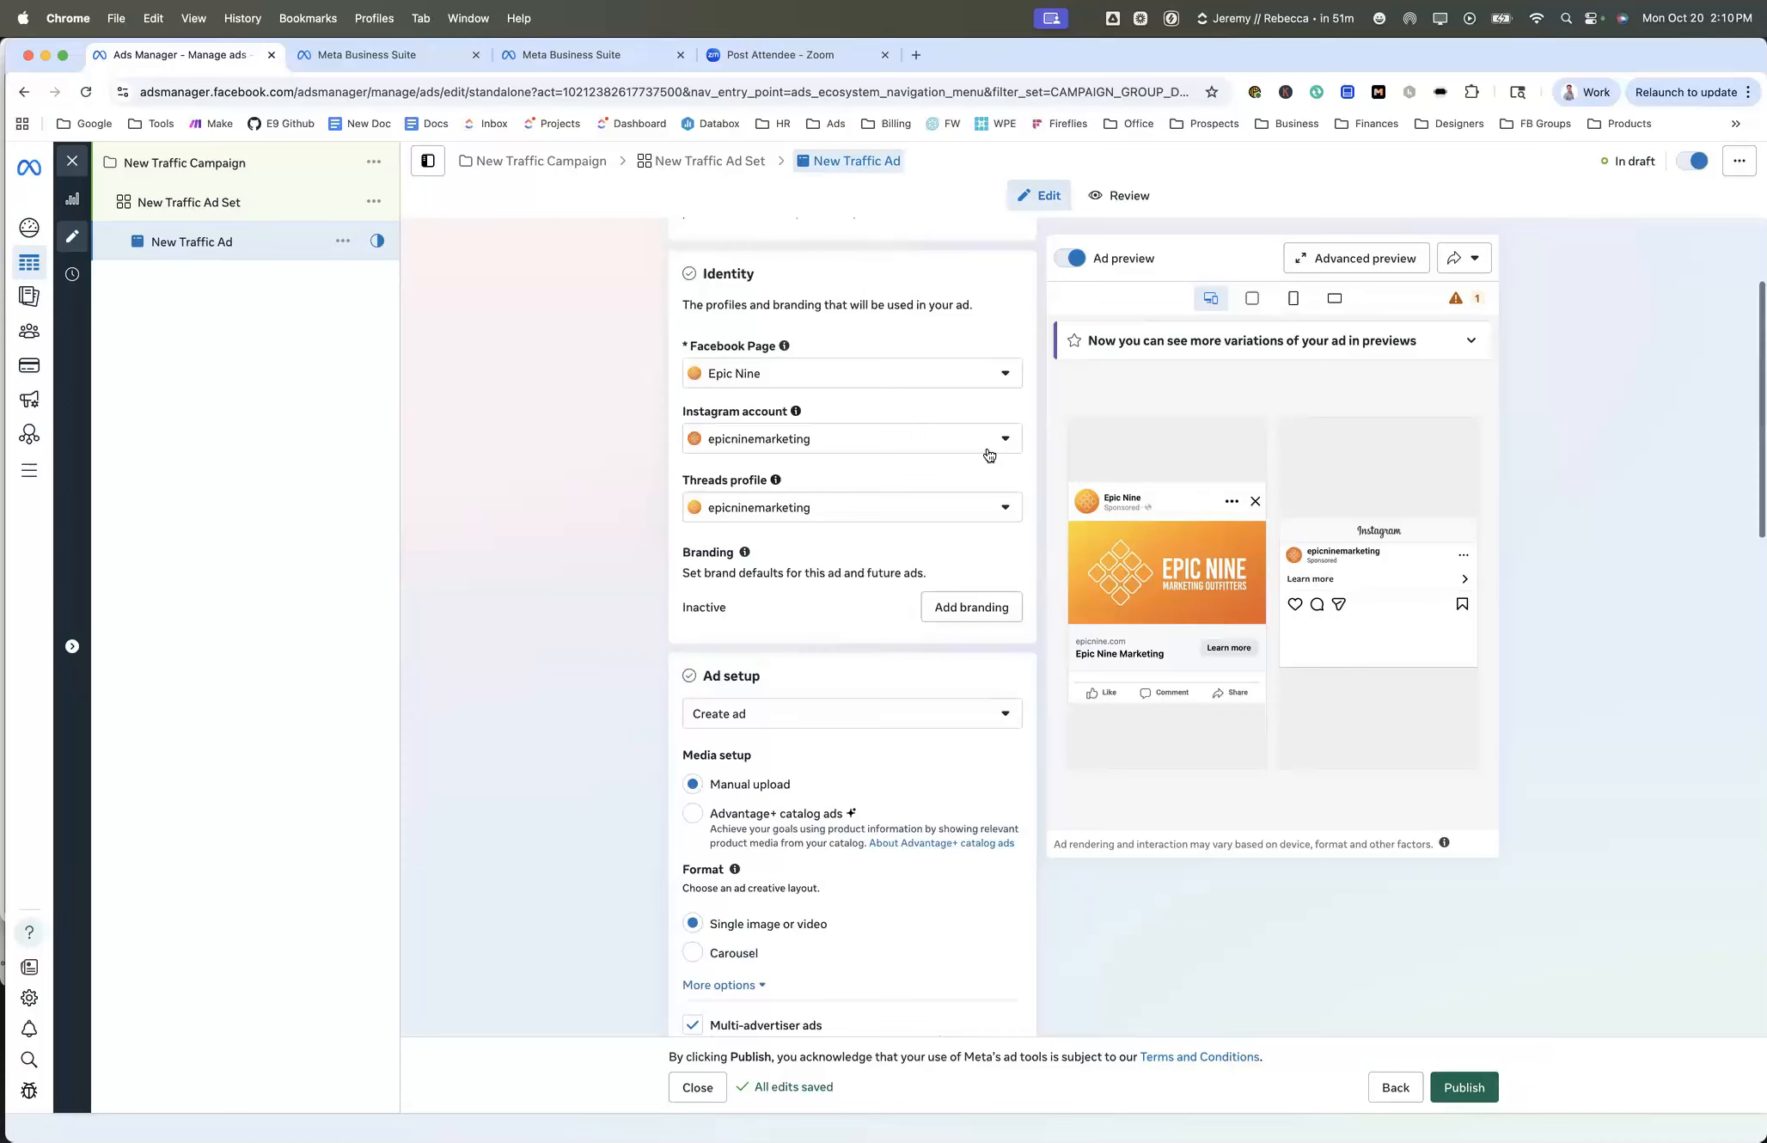
scroll(989, 455, down, 12)
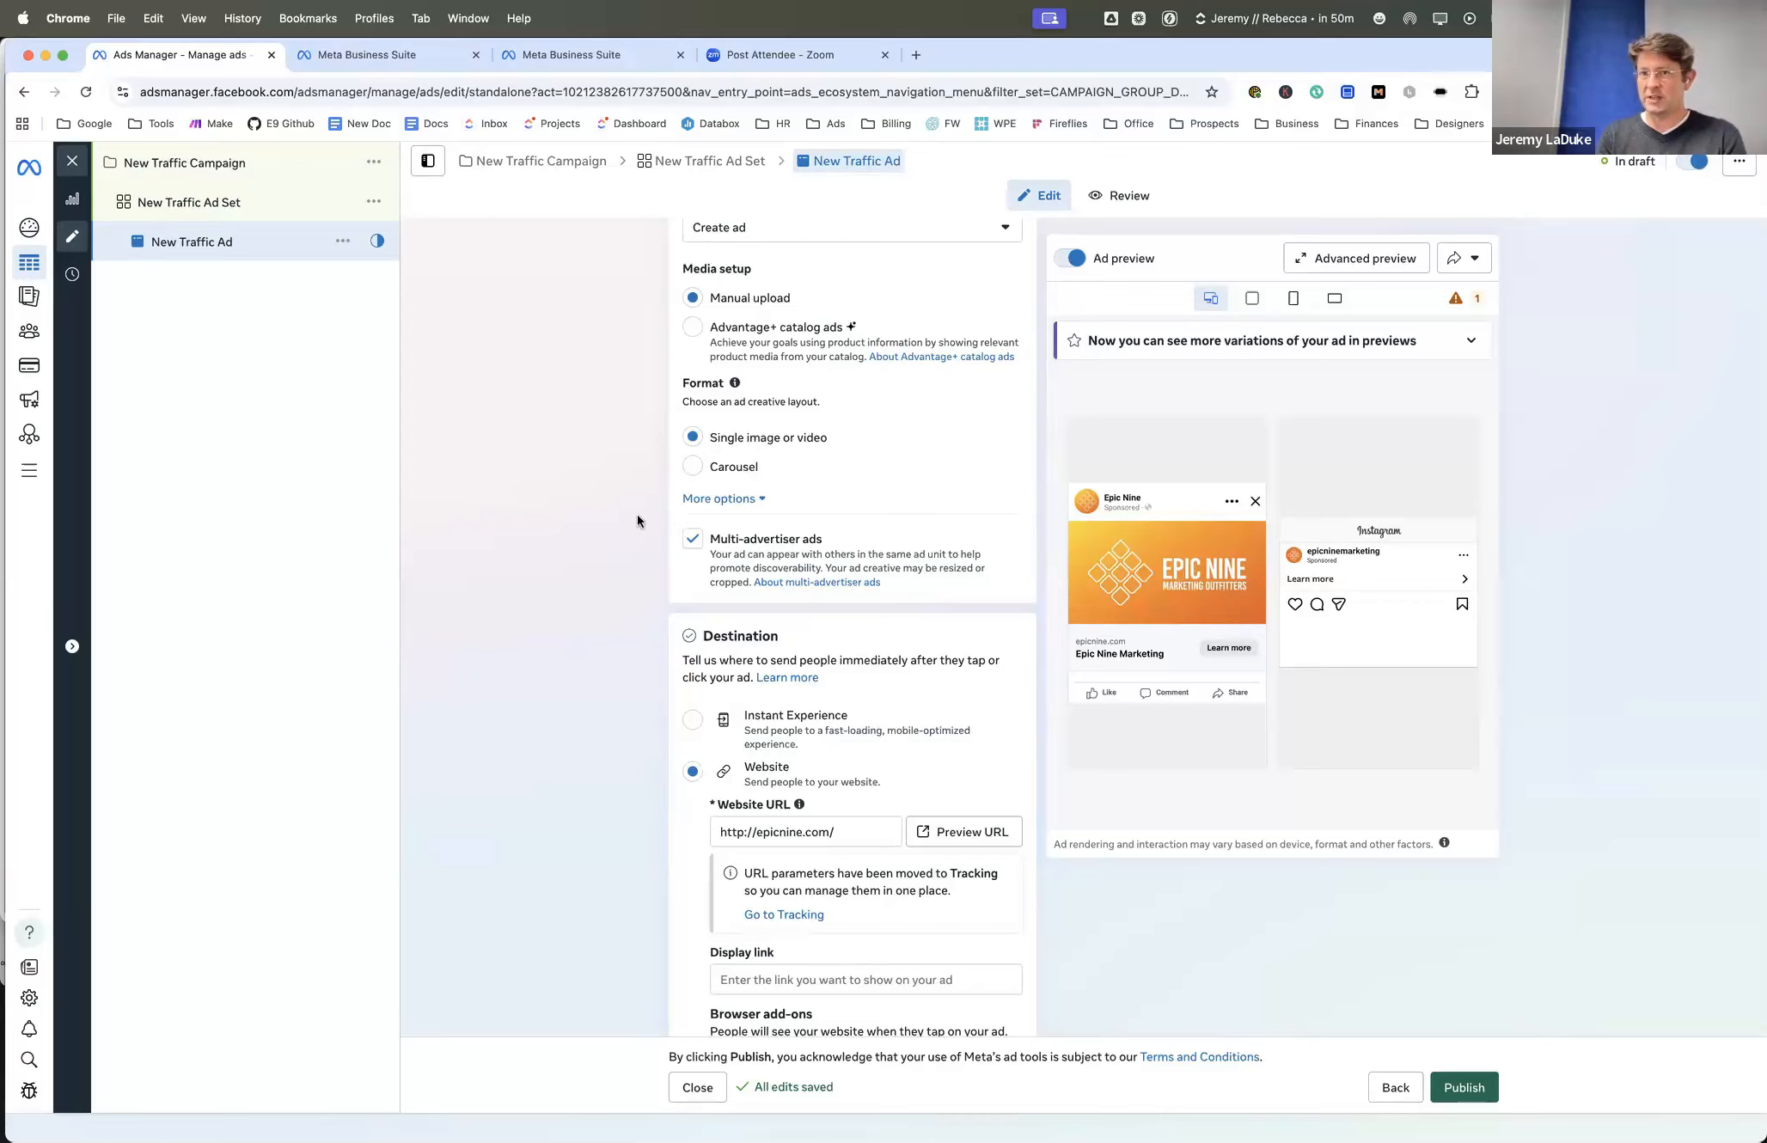
click(696, 546)
click(694, 543)
click(692, 541)
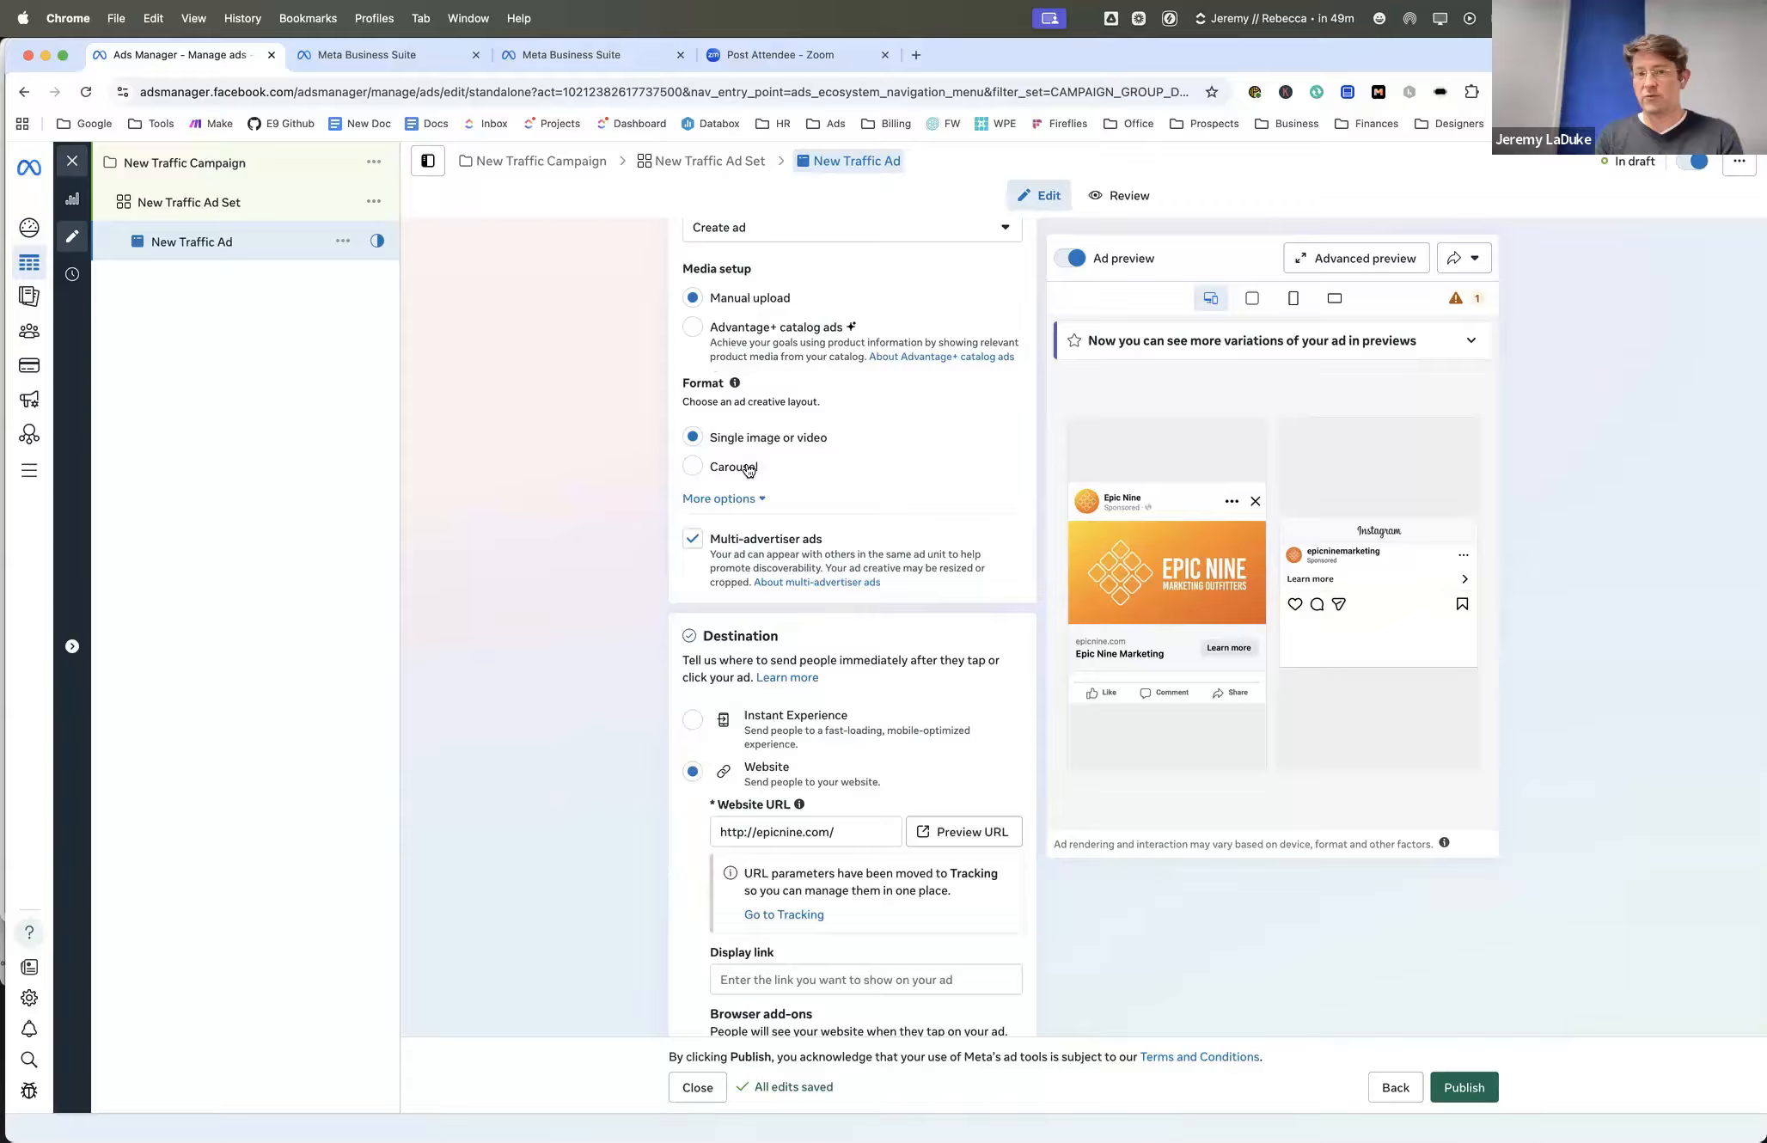
- Review the ad's setup, destination, browser add-ons, creative and tracking sections
scroll(633, 446, up, 1)
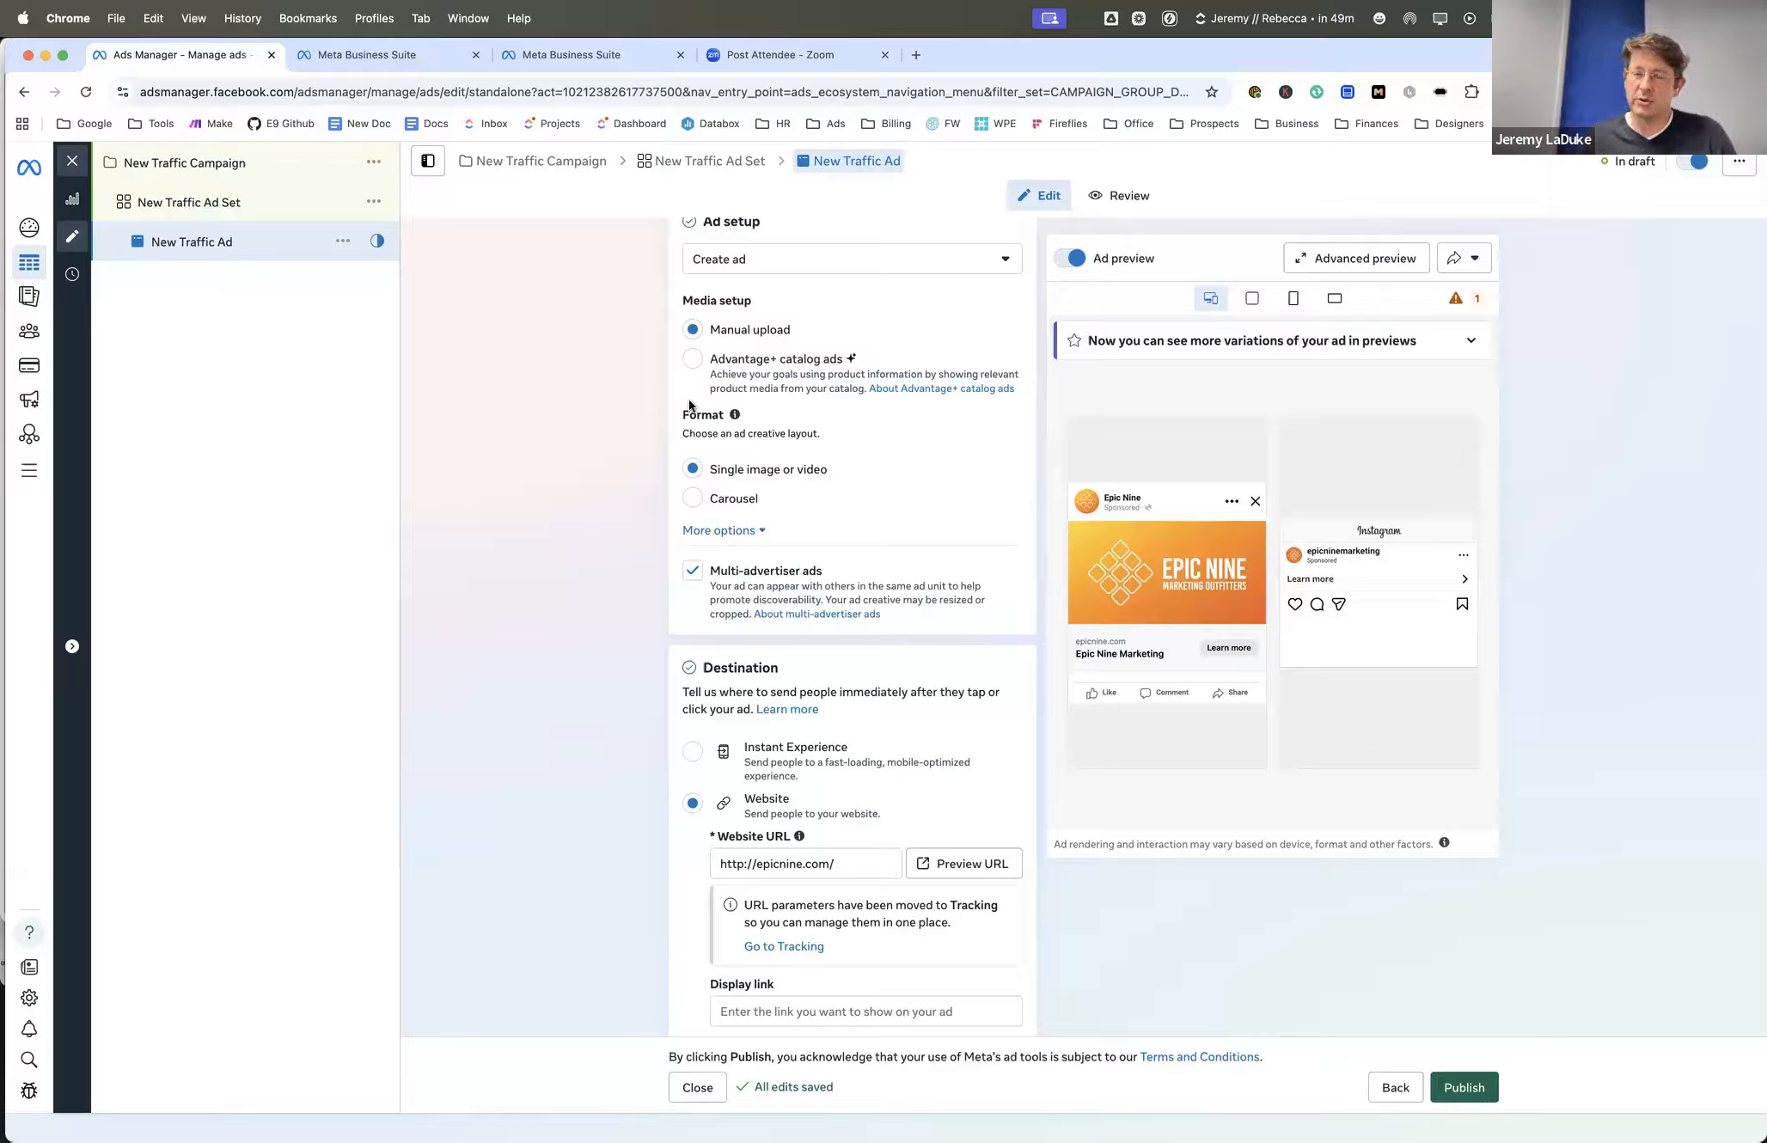
scroll(673, 452, up, 1)
scroll(673, 452, up, 5)
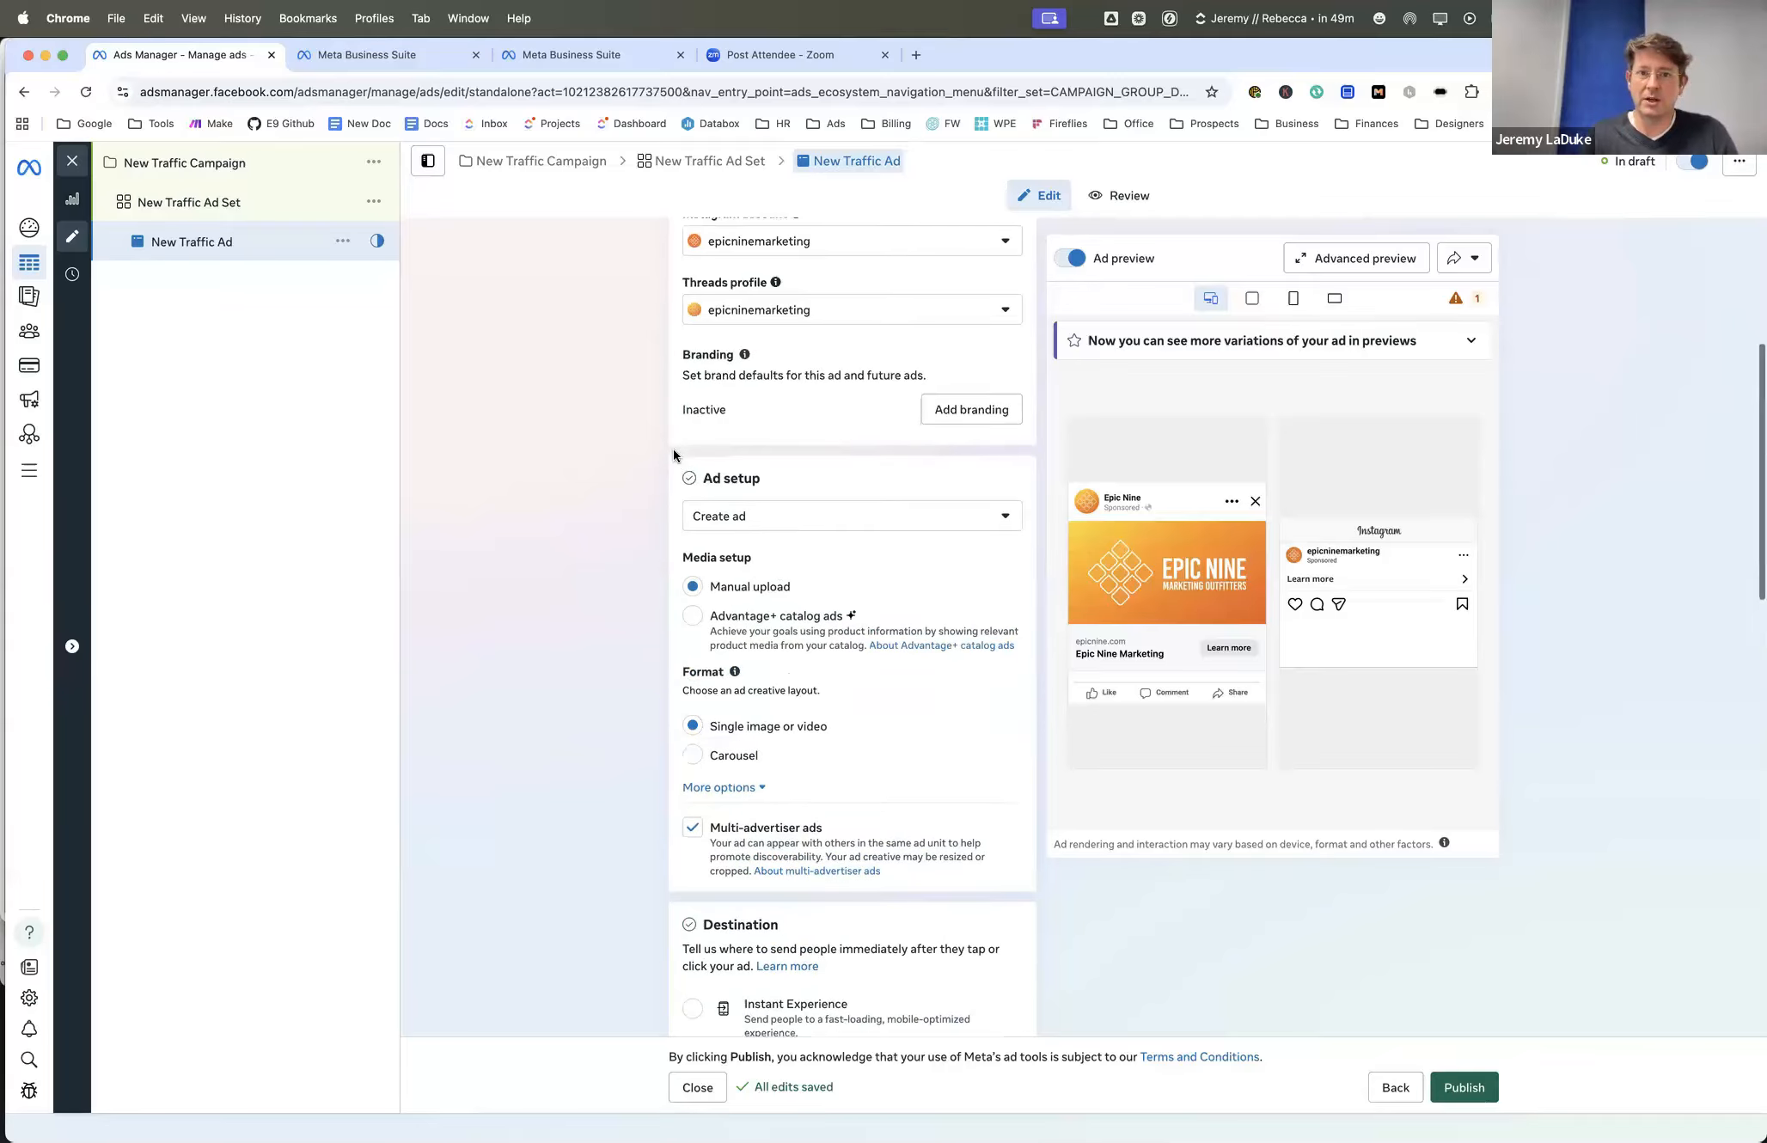
scroll(674, 450, down, 15)
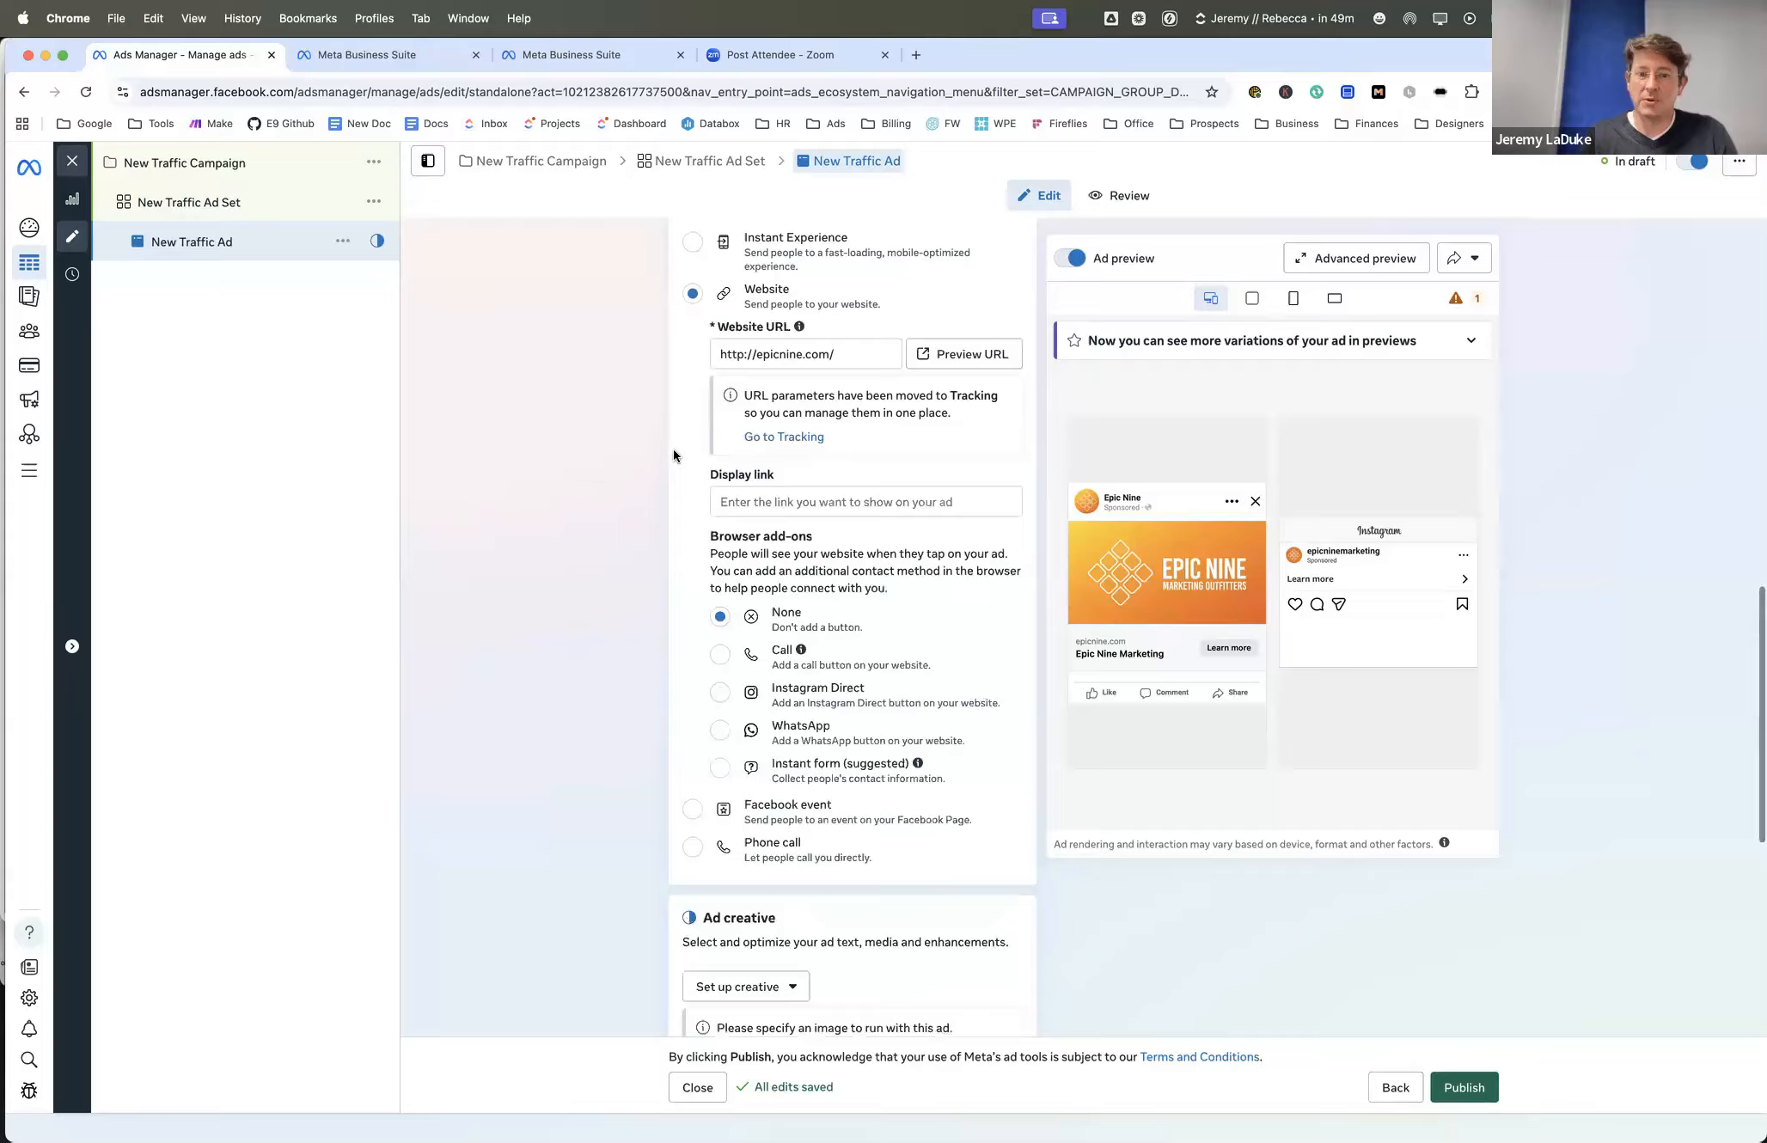
scroll(673, 450, down, 12)
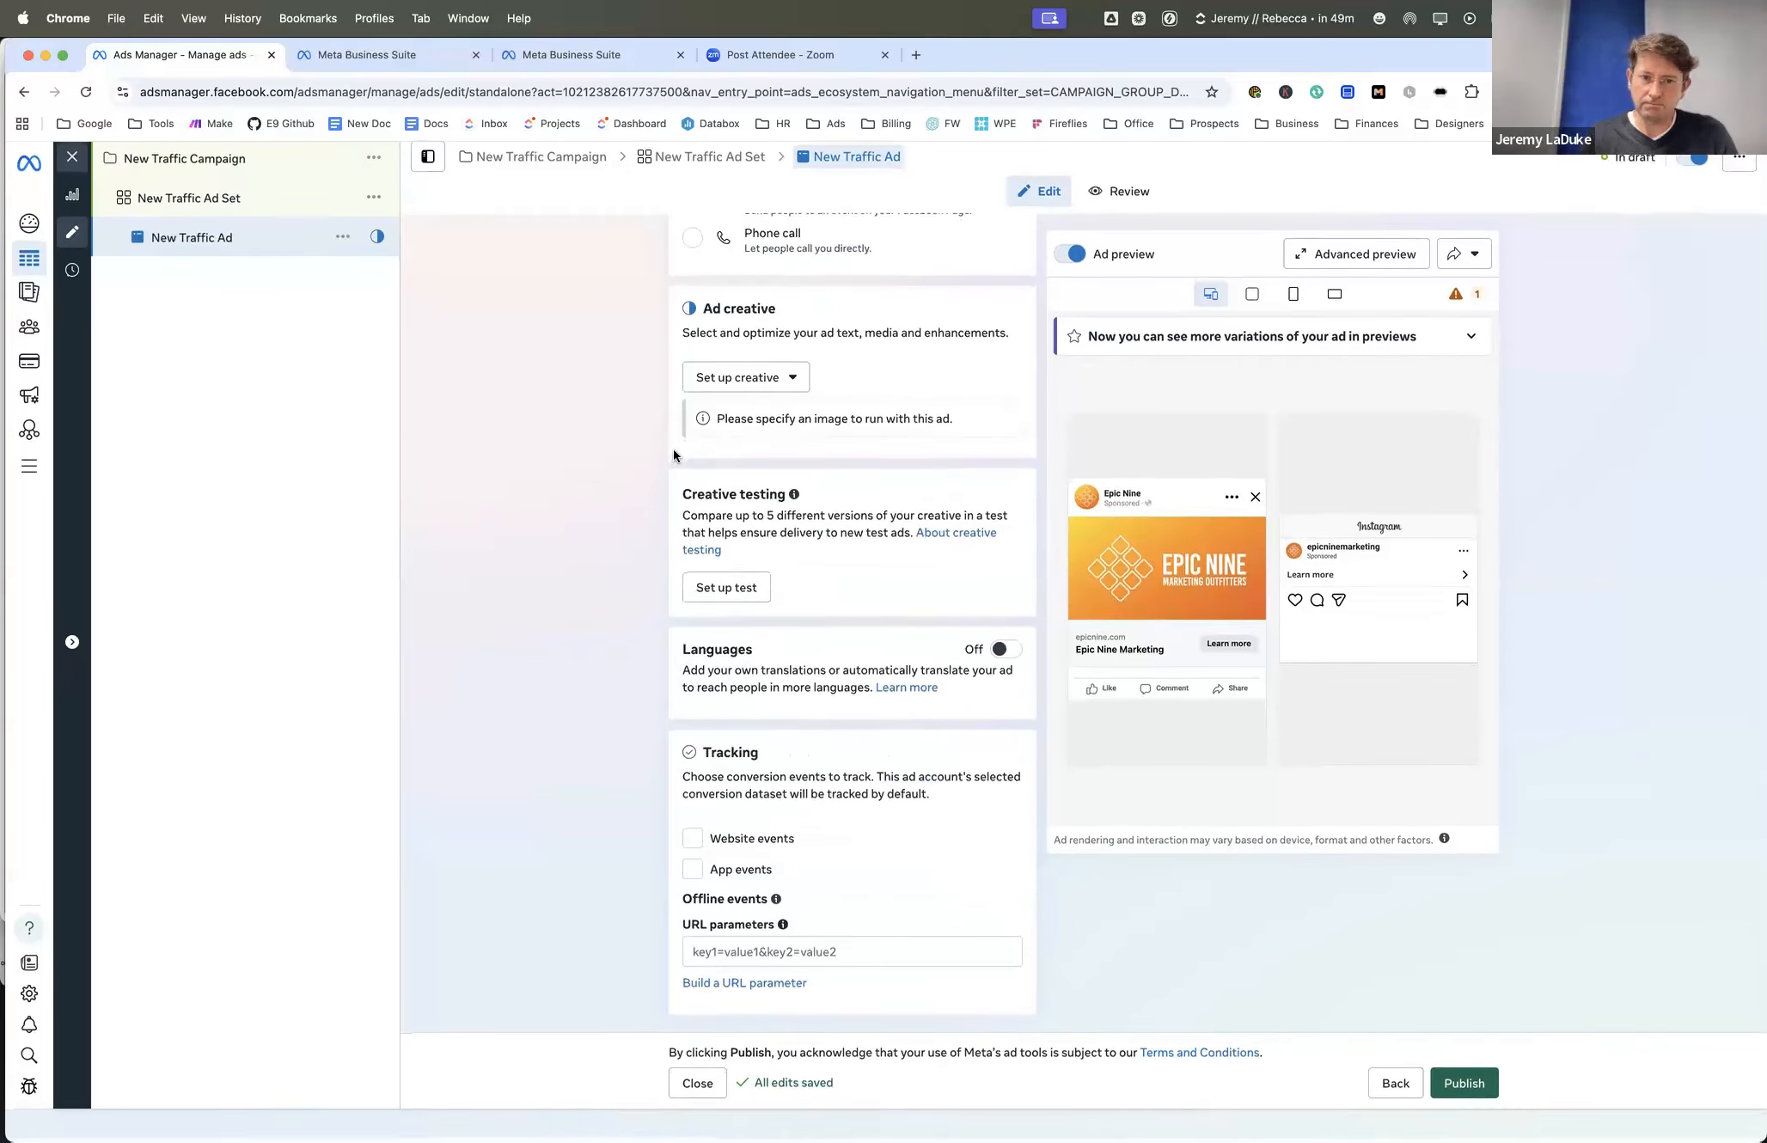
scroll(544, 518, up, 7)
- Open the New Traffic Ad Set and review its conversion, schedule, audience and placement settings
click(183, 217)
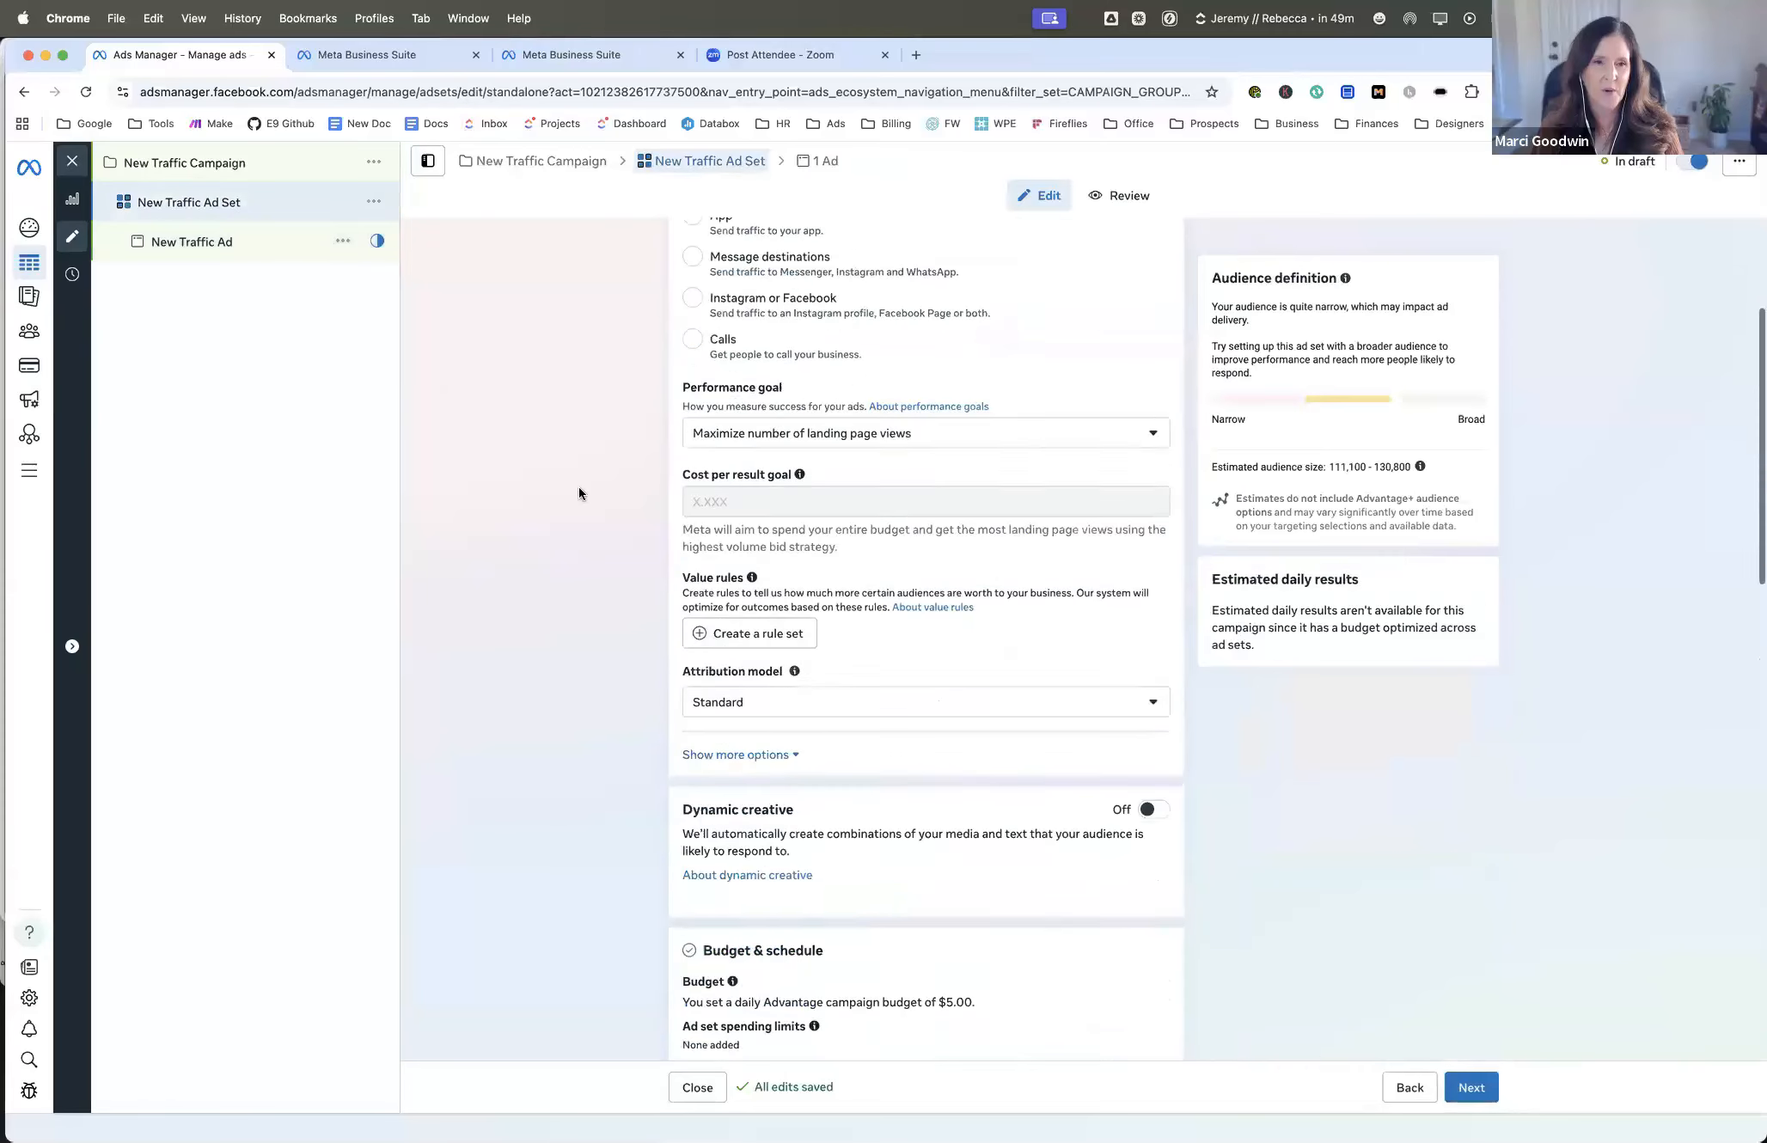
scroll(578, 487, down, 10)
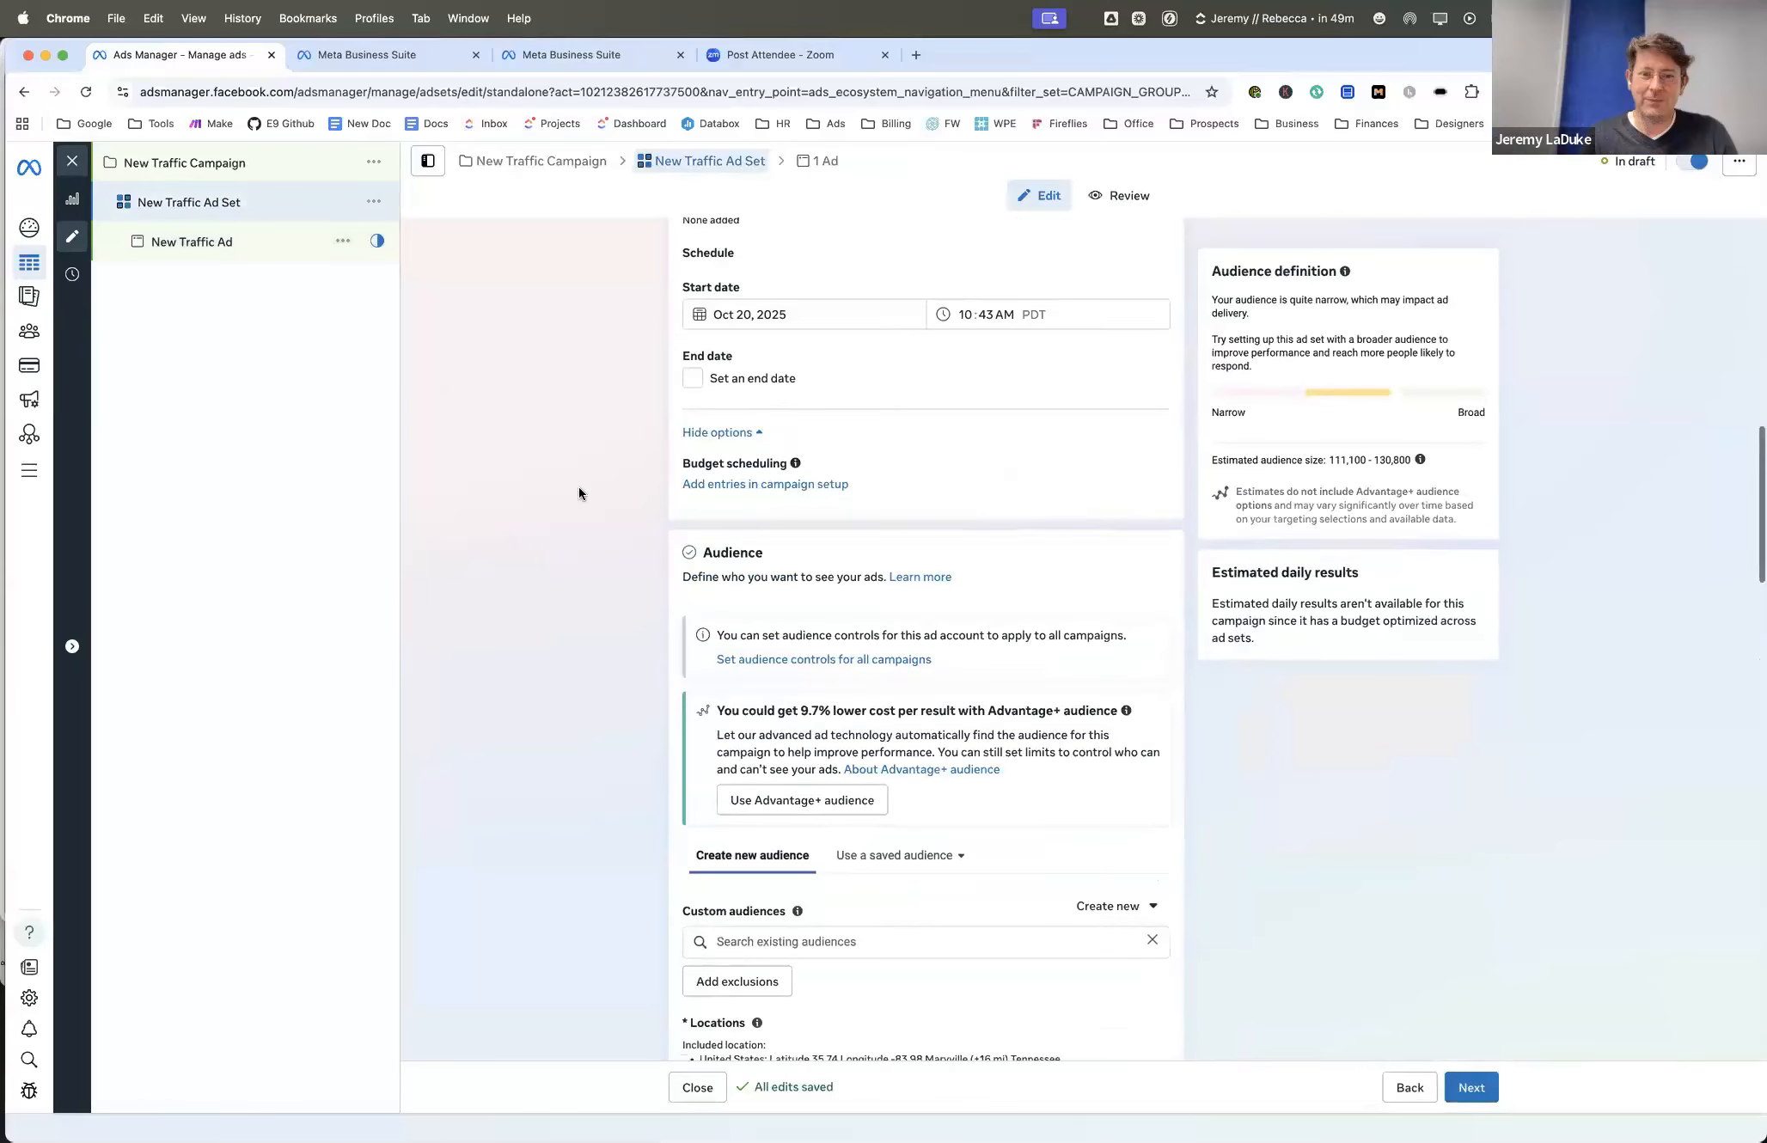
scroll(578, 485, down, 12)
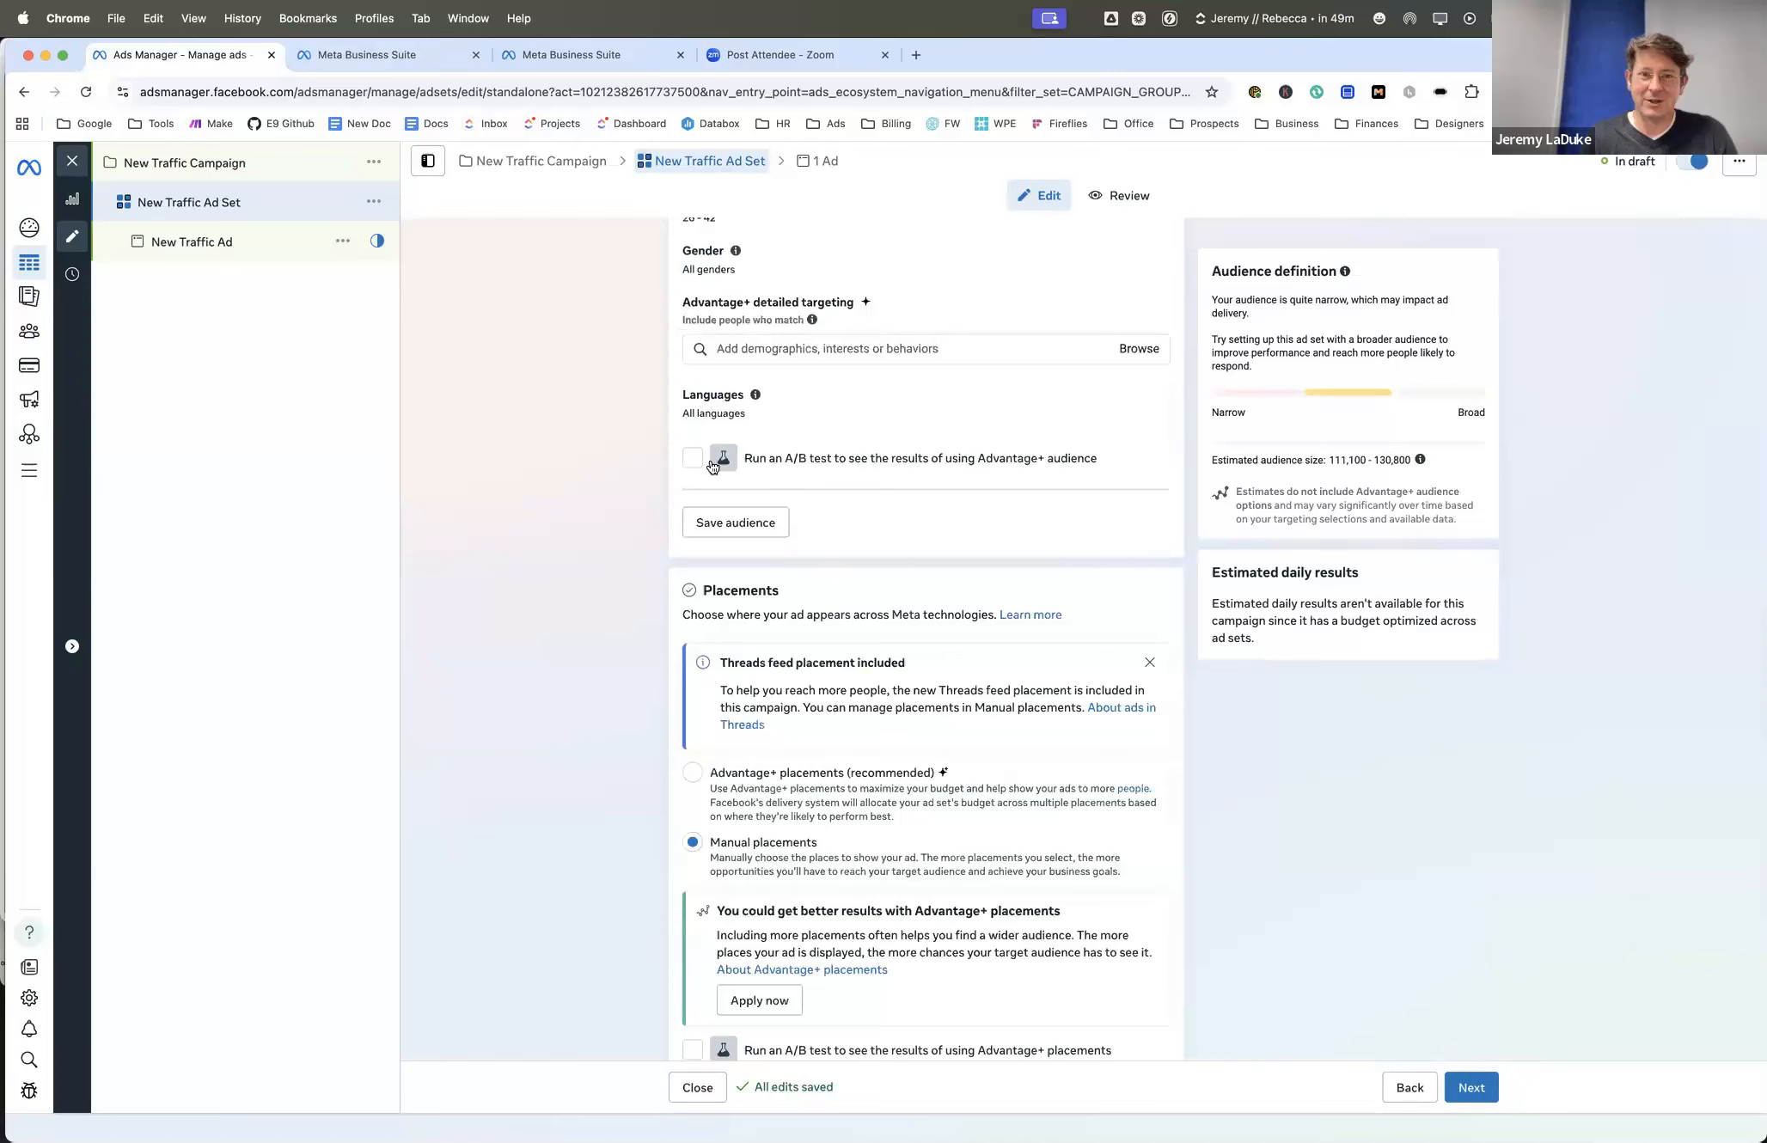
scroll(622, 455, down, 5)
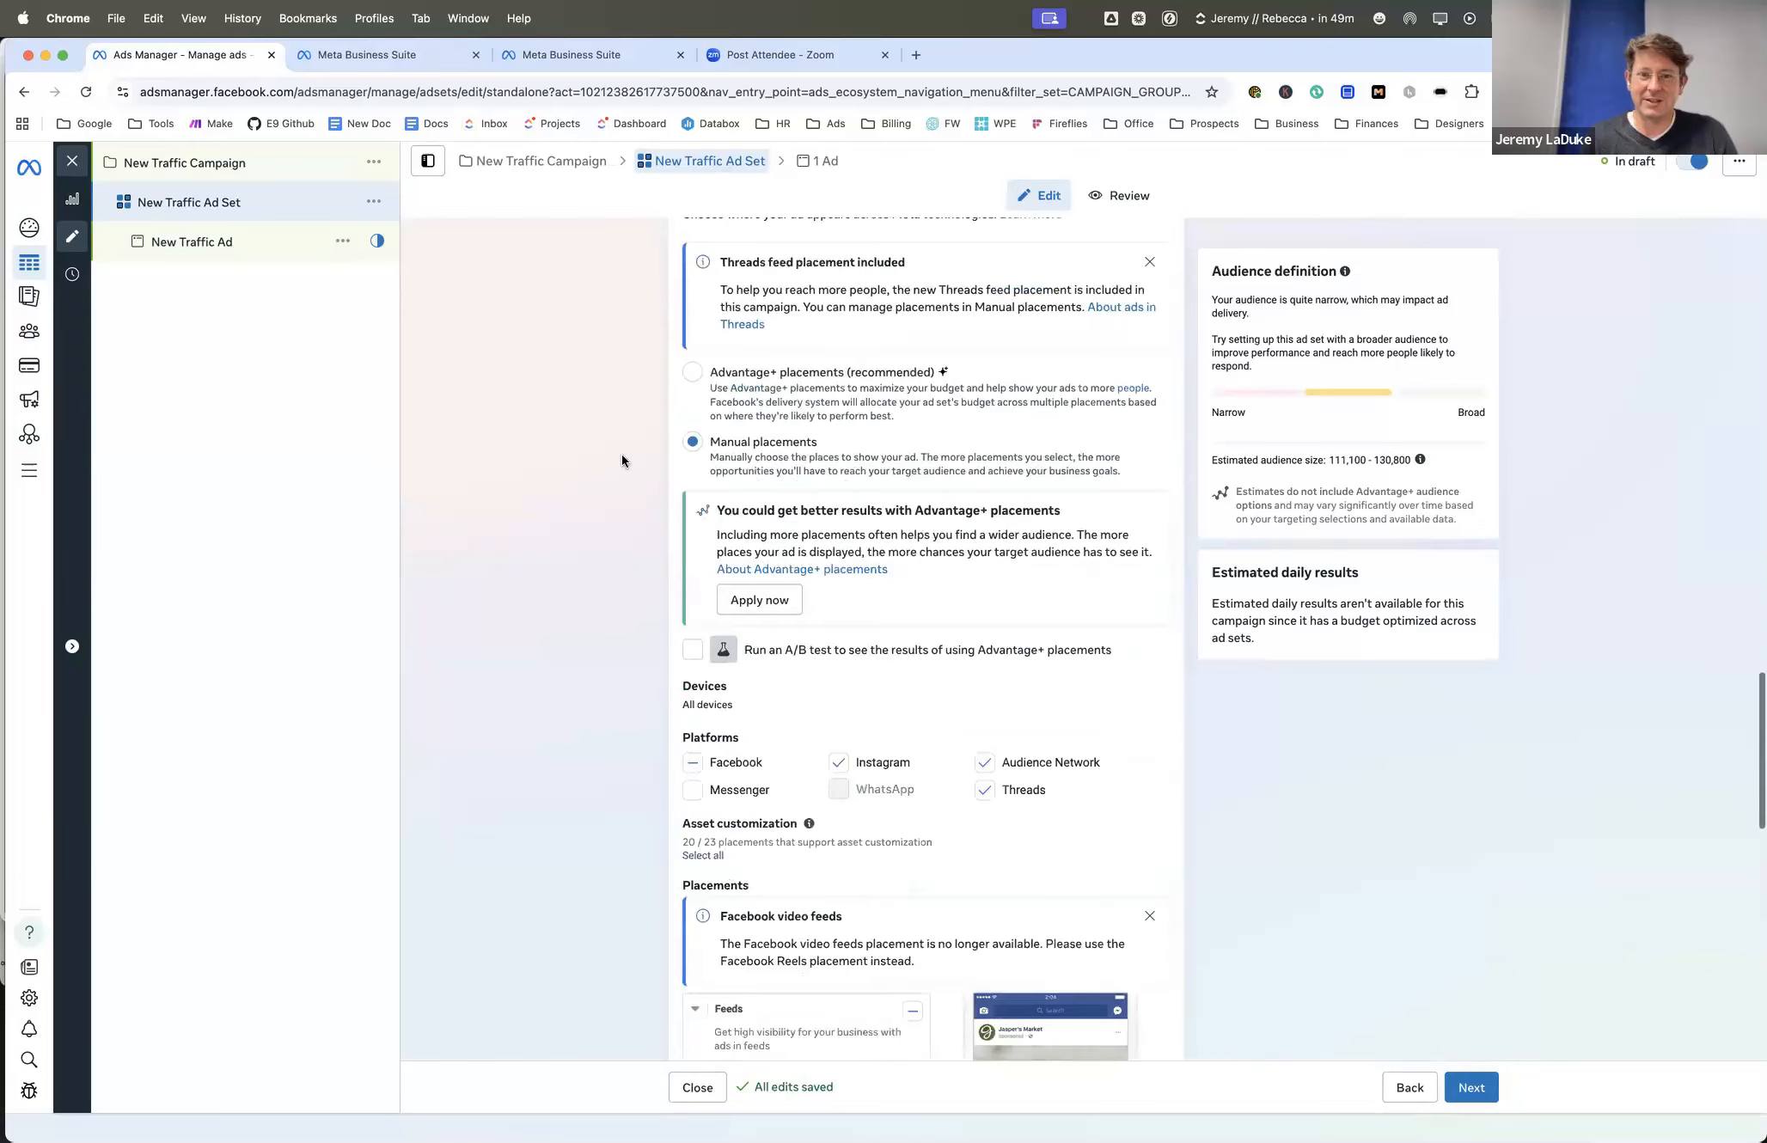
scroll(622, 461, down, 15)
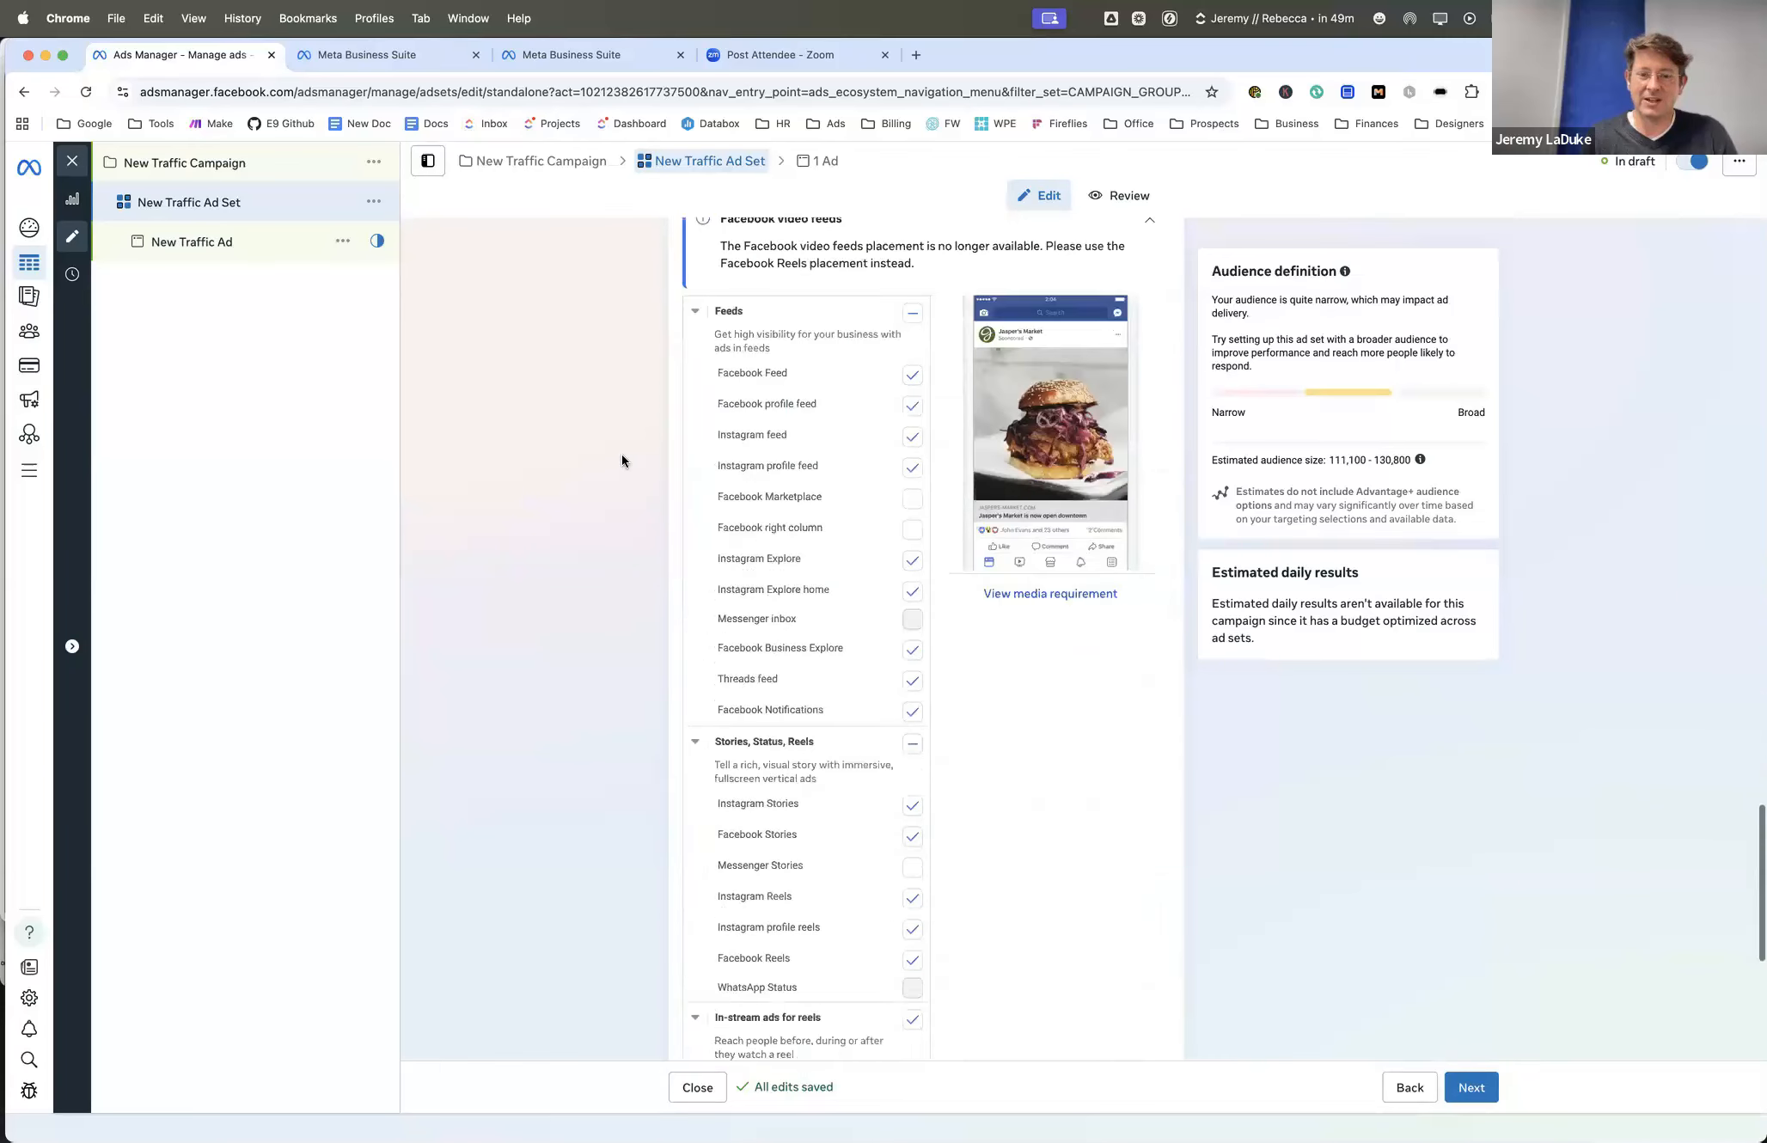
scroll(622, 461, up, 20)
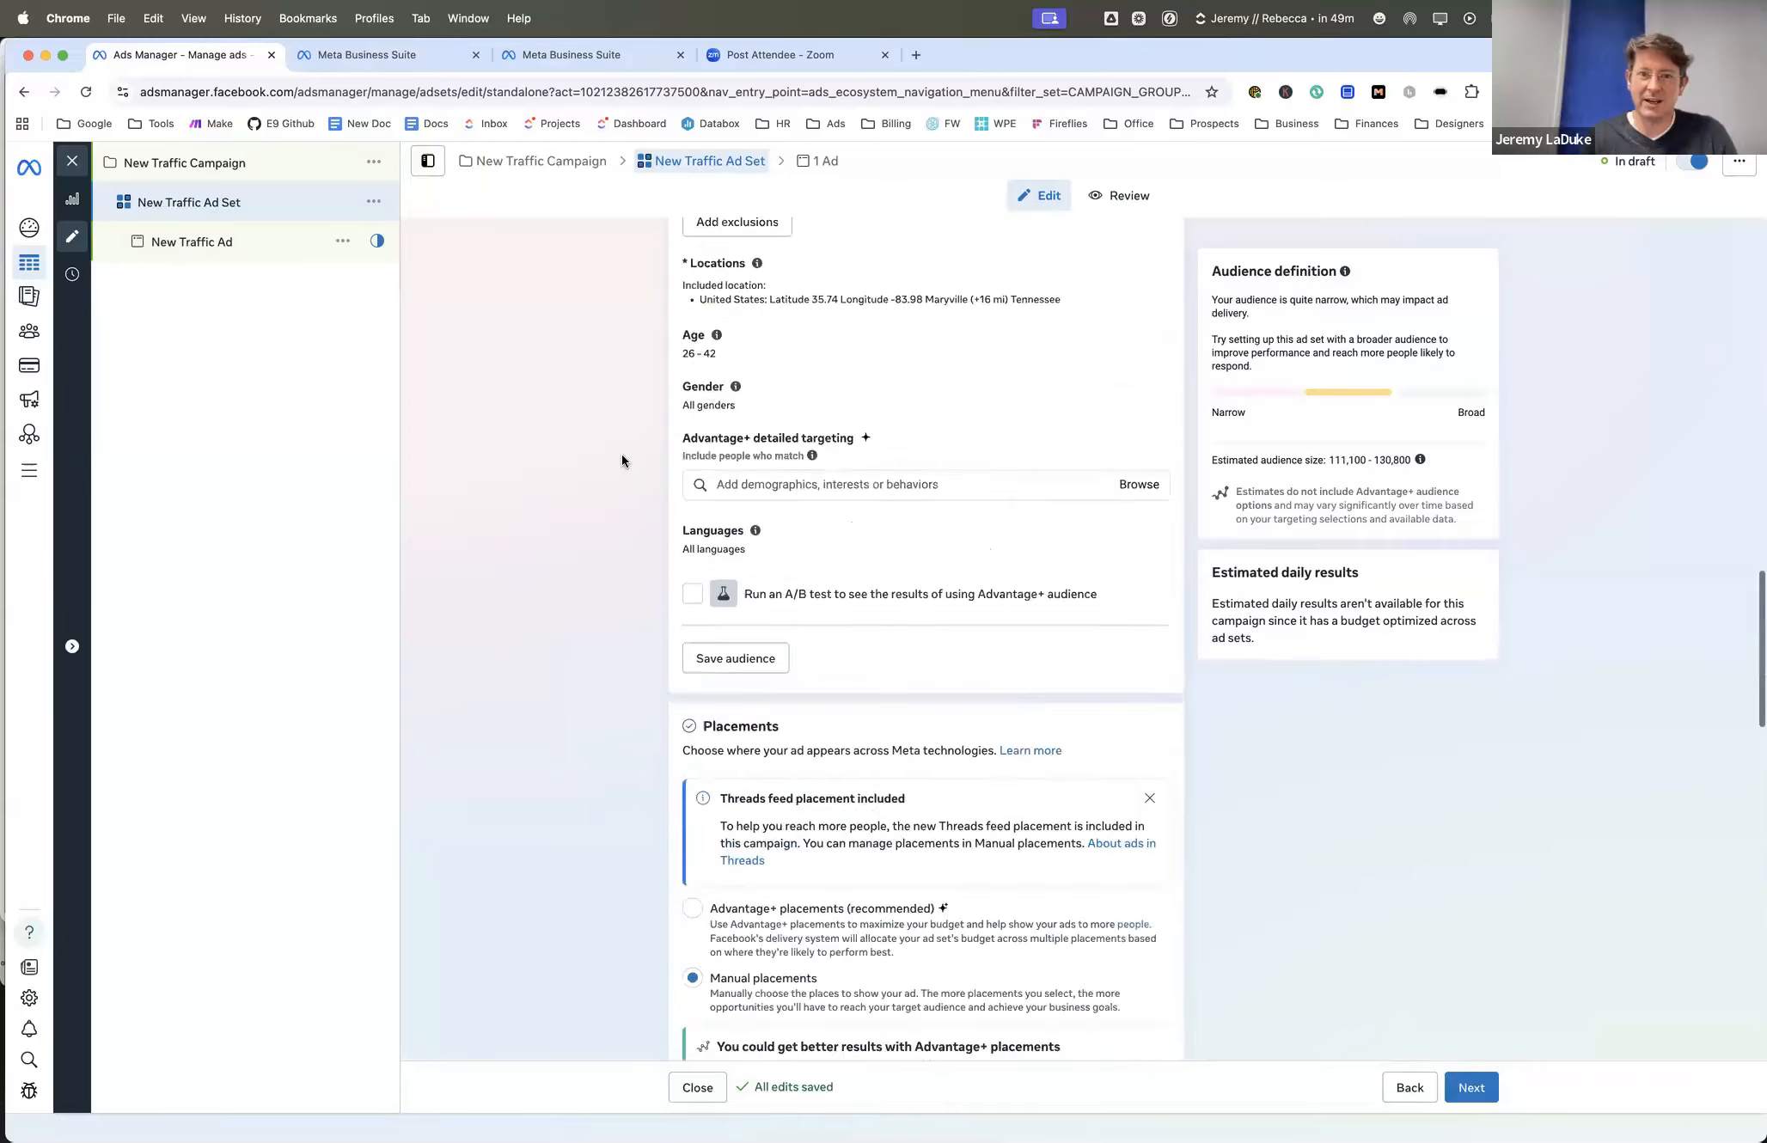
scroll(622, 454, up, 15)
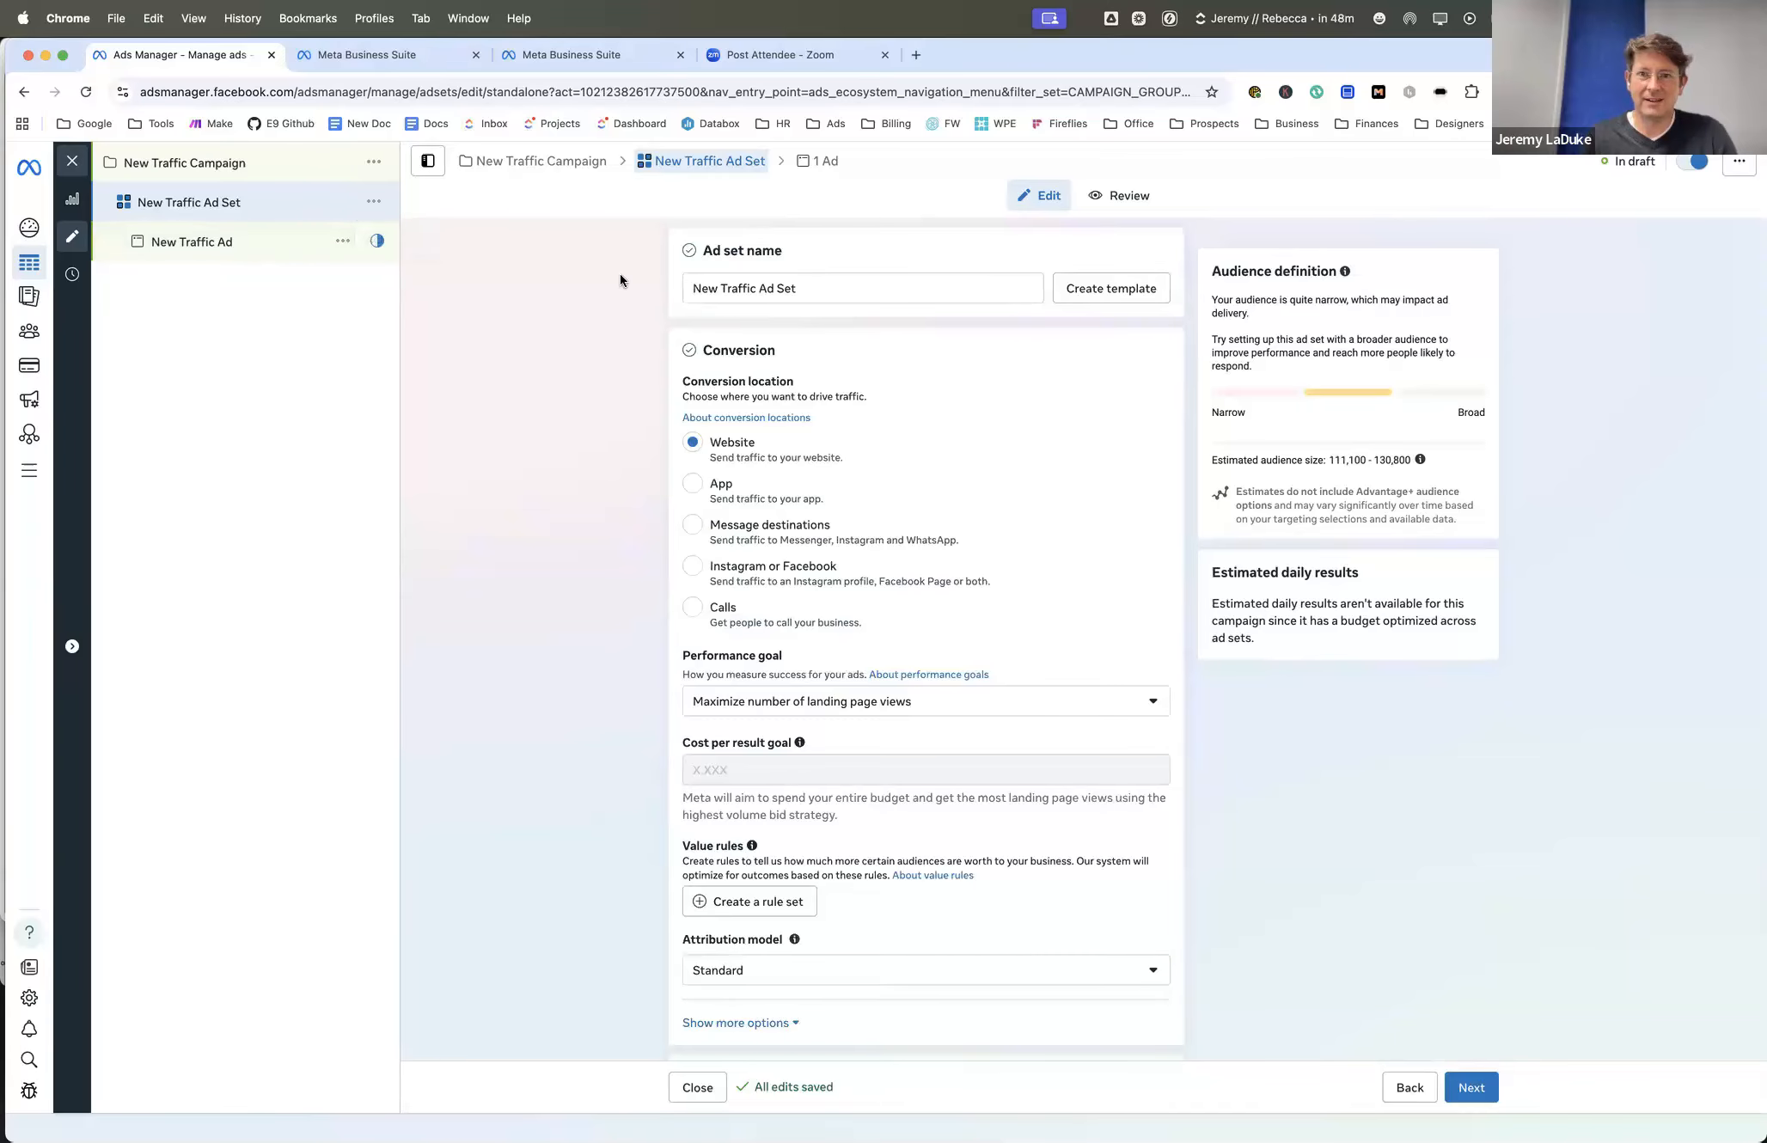
- Return to the New Traffic Ad and look at the creative test setup options, closing them without creating a test
click(228, 242)
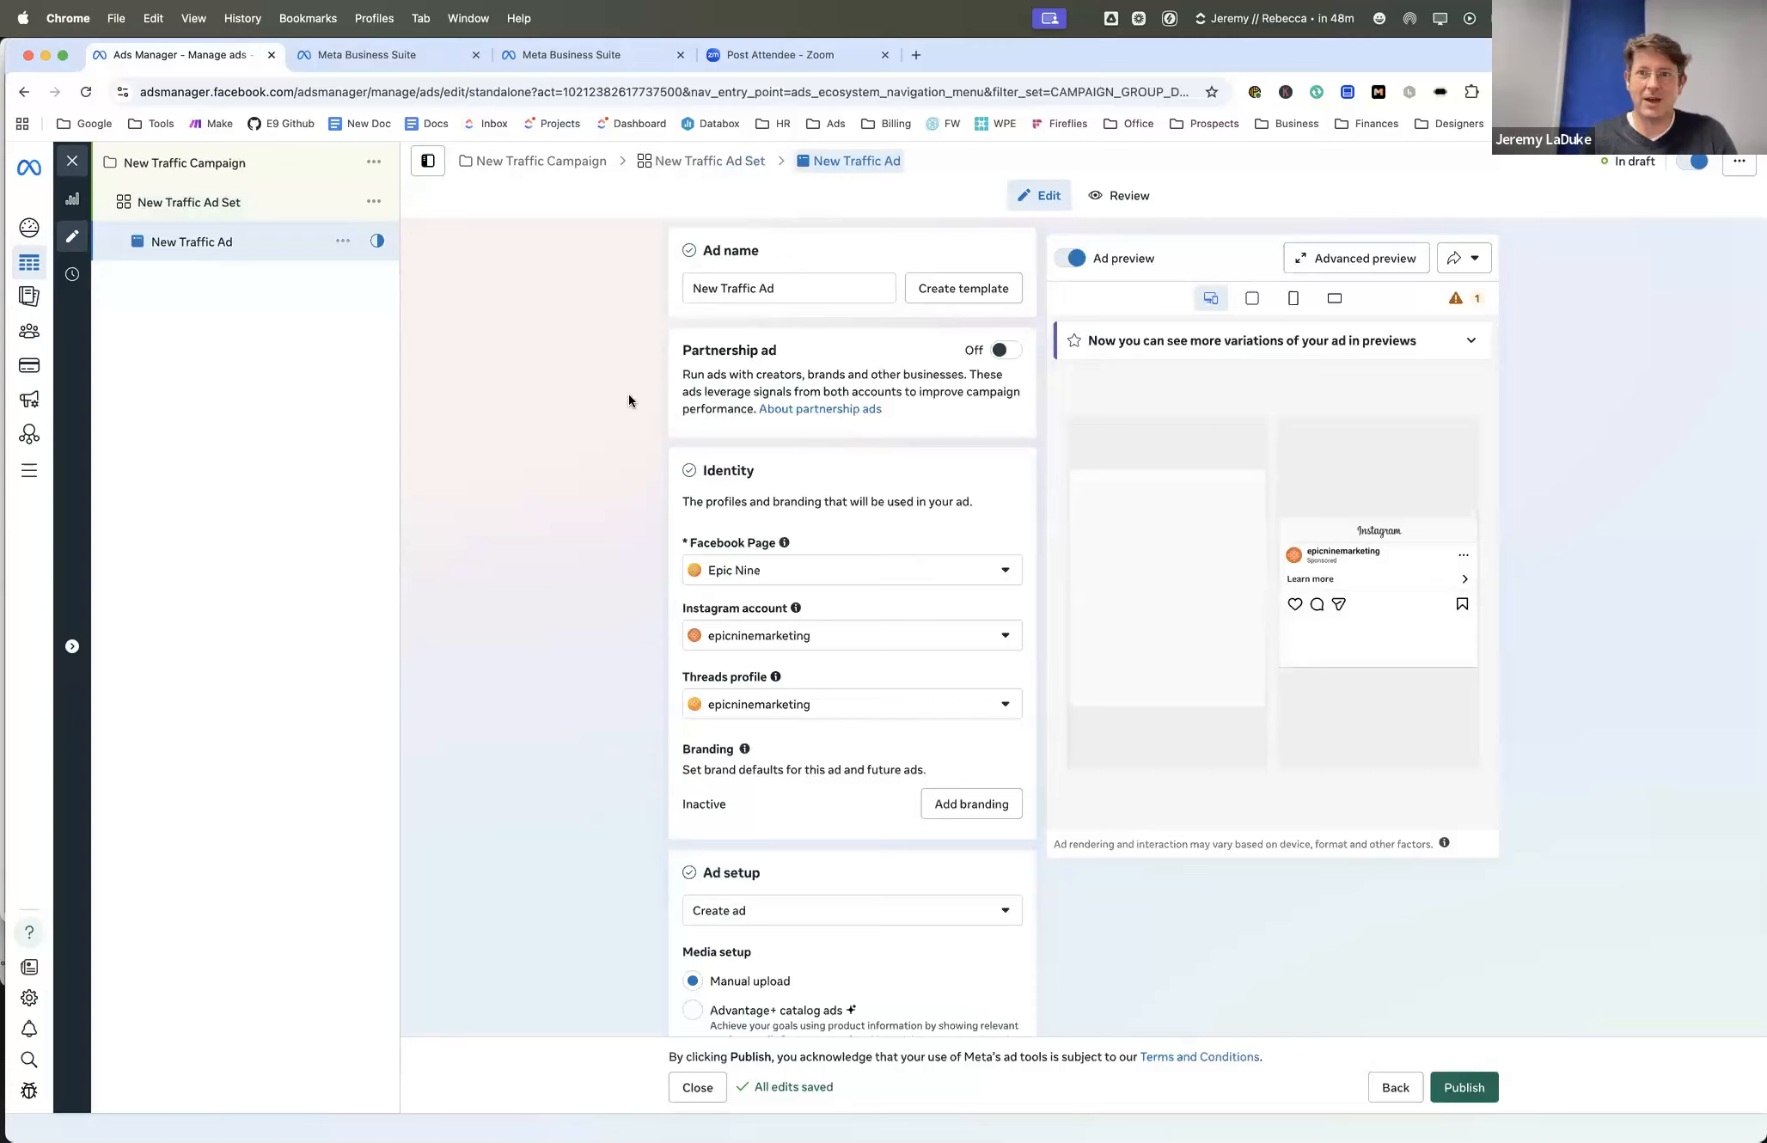
scroll(628, 399, down, 10)
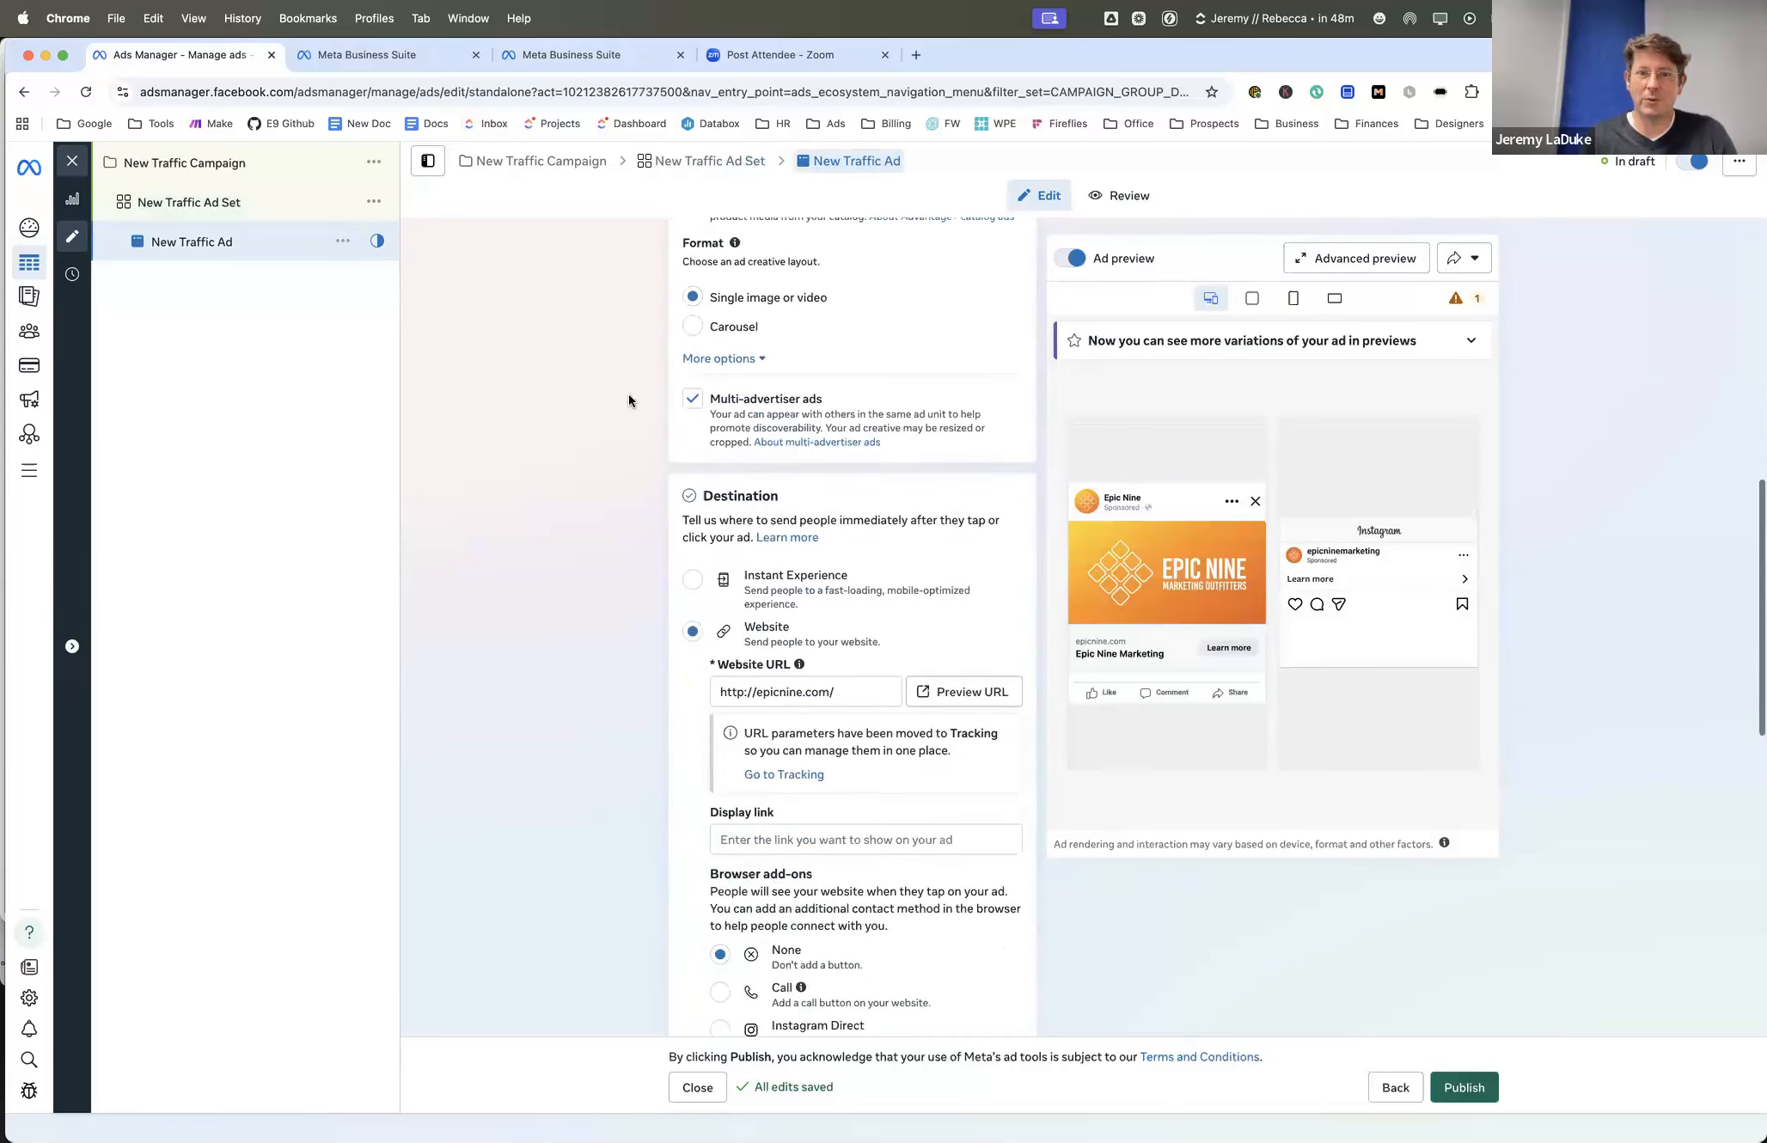
scroll(628, 400, down, 10)
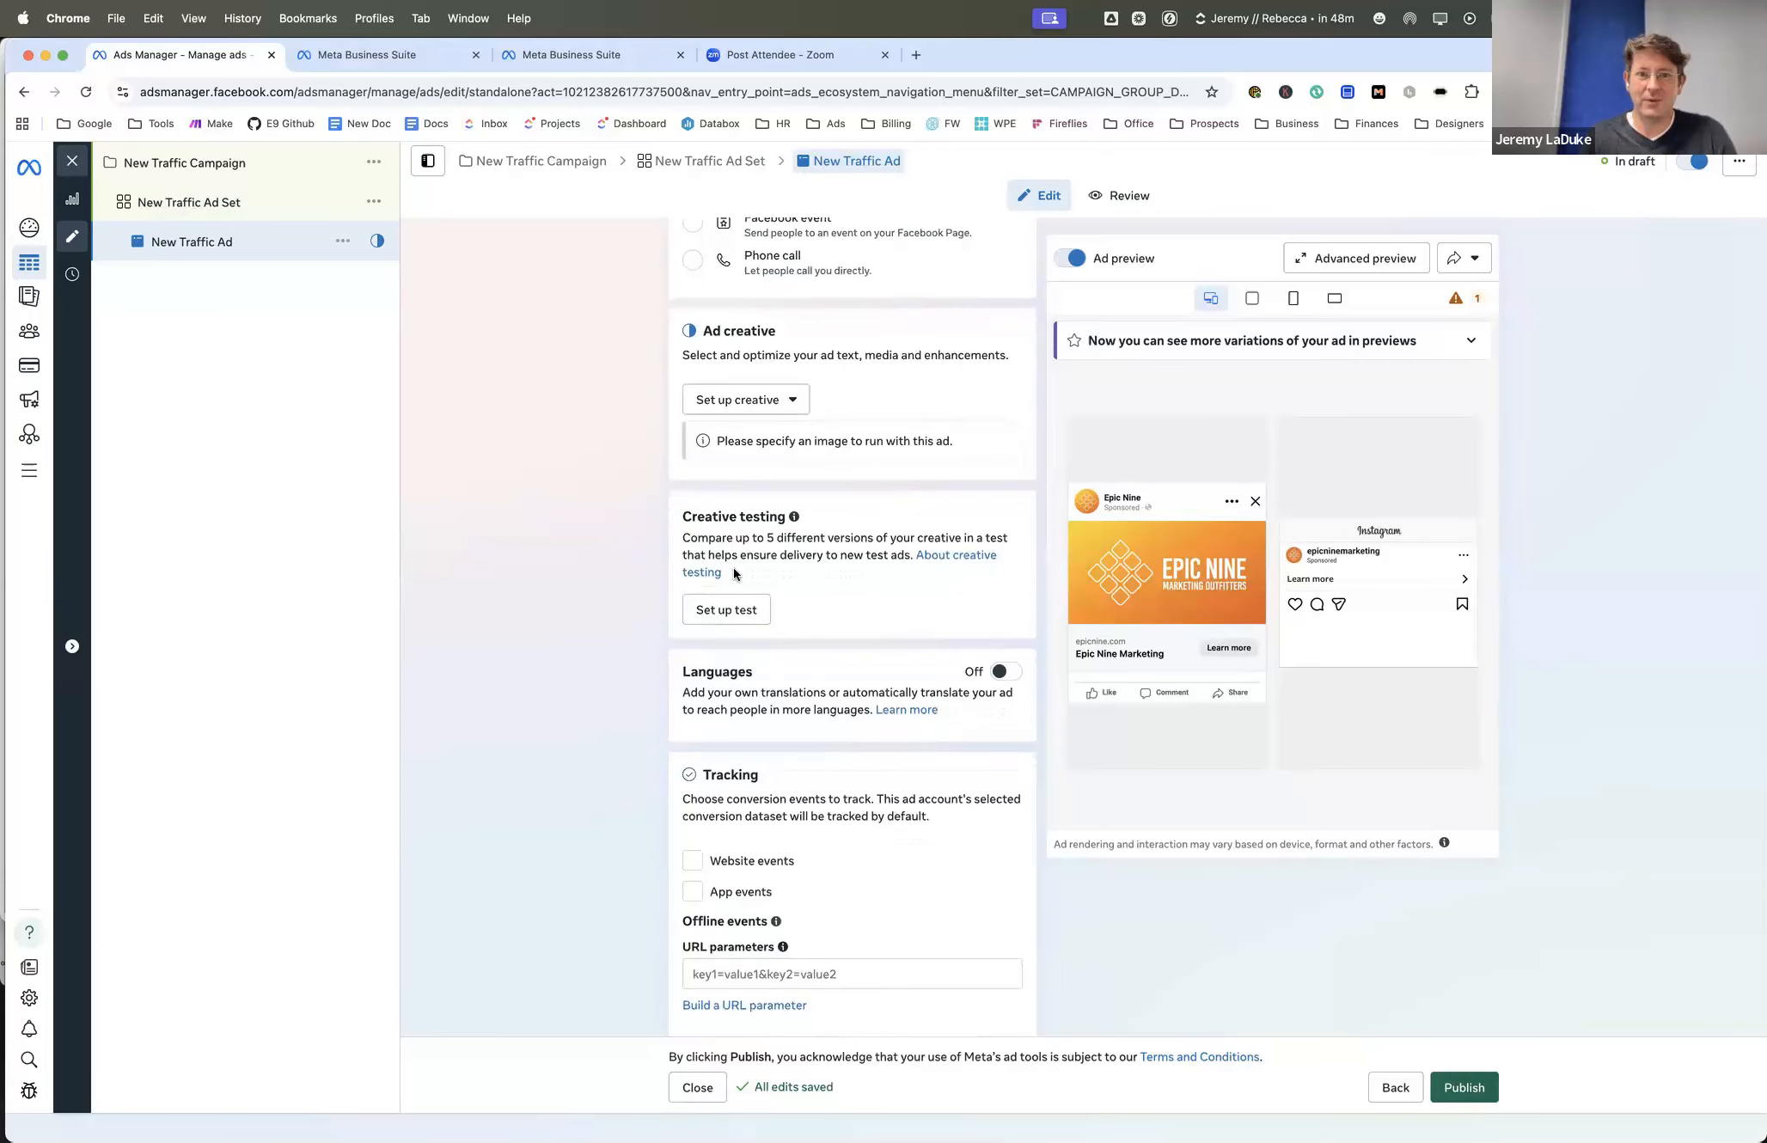
click(713, 608)
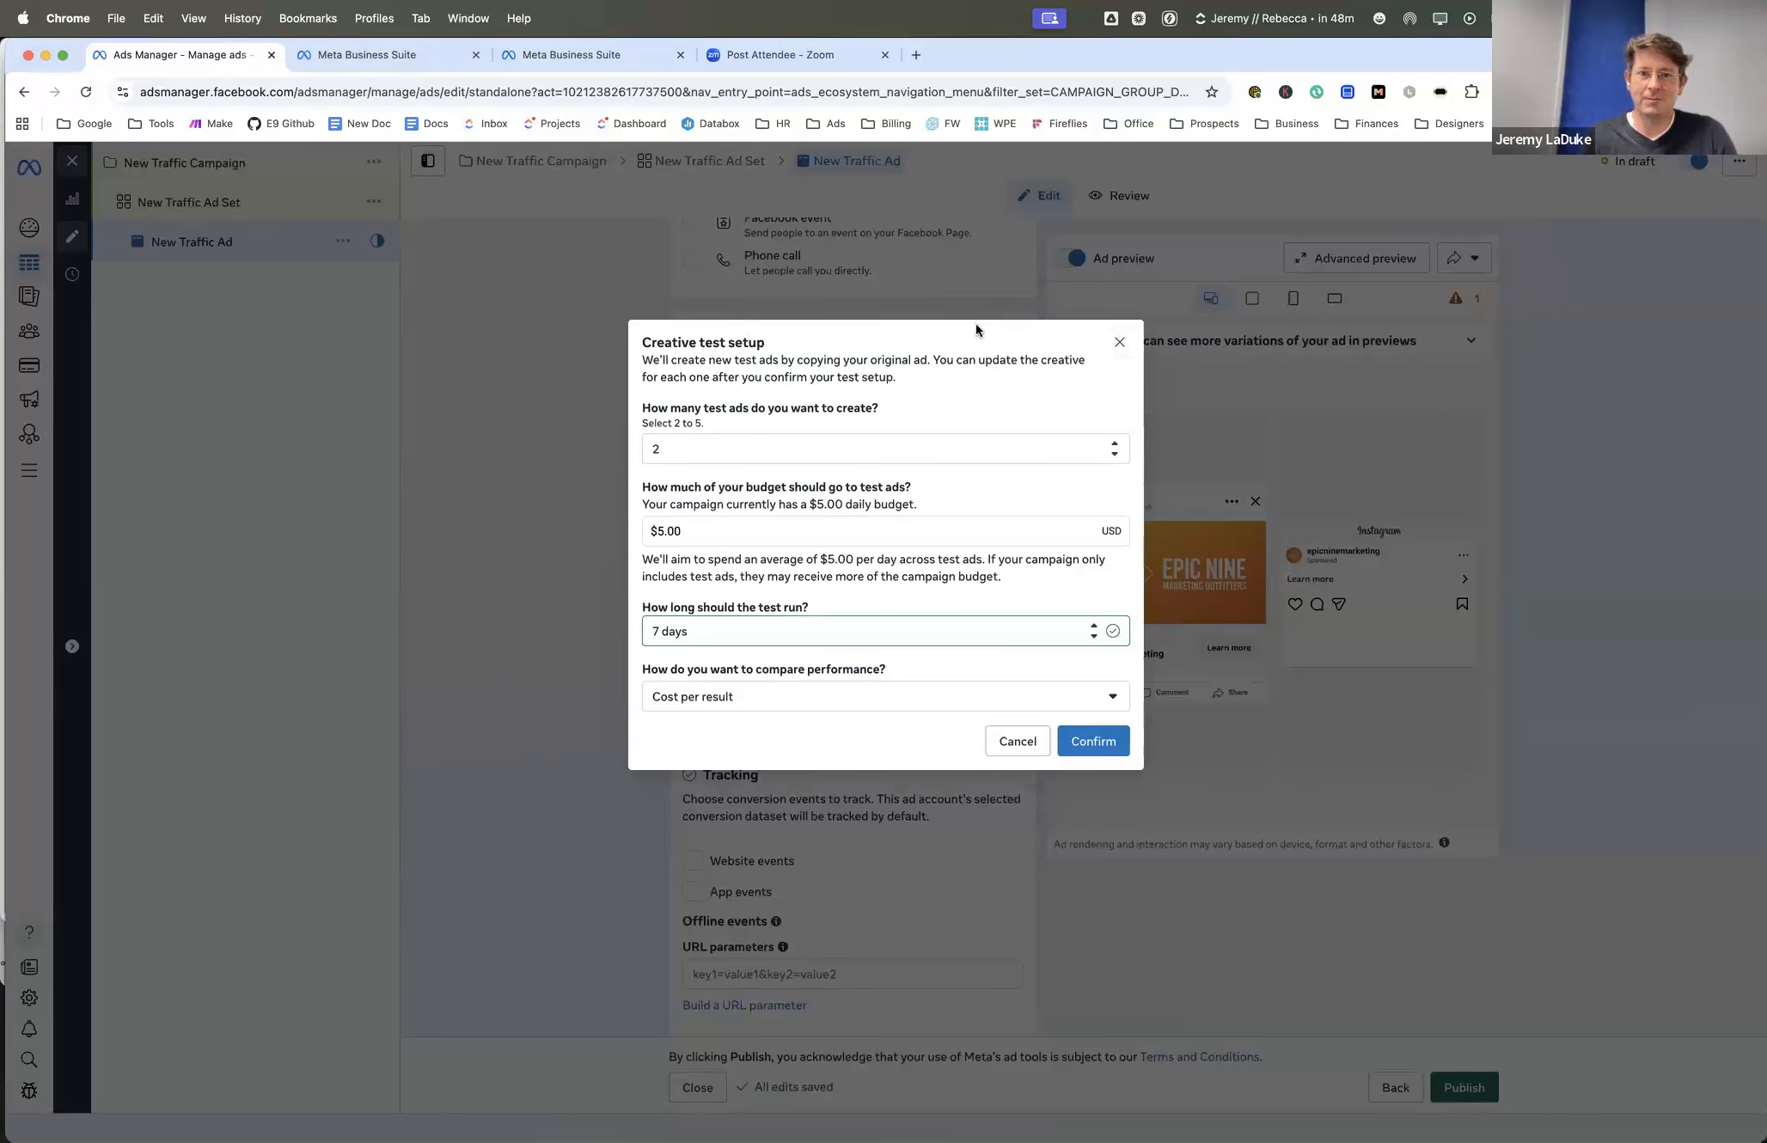
click(1120, 344)
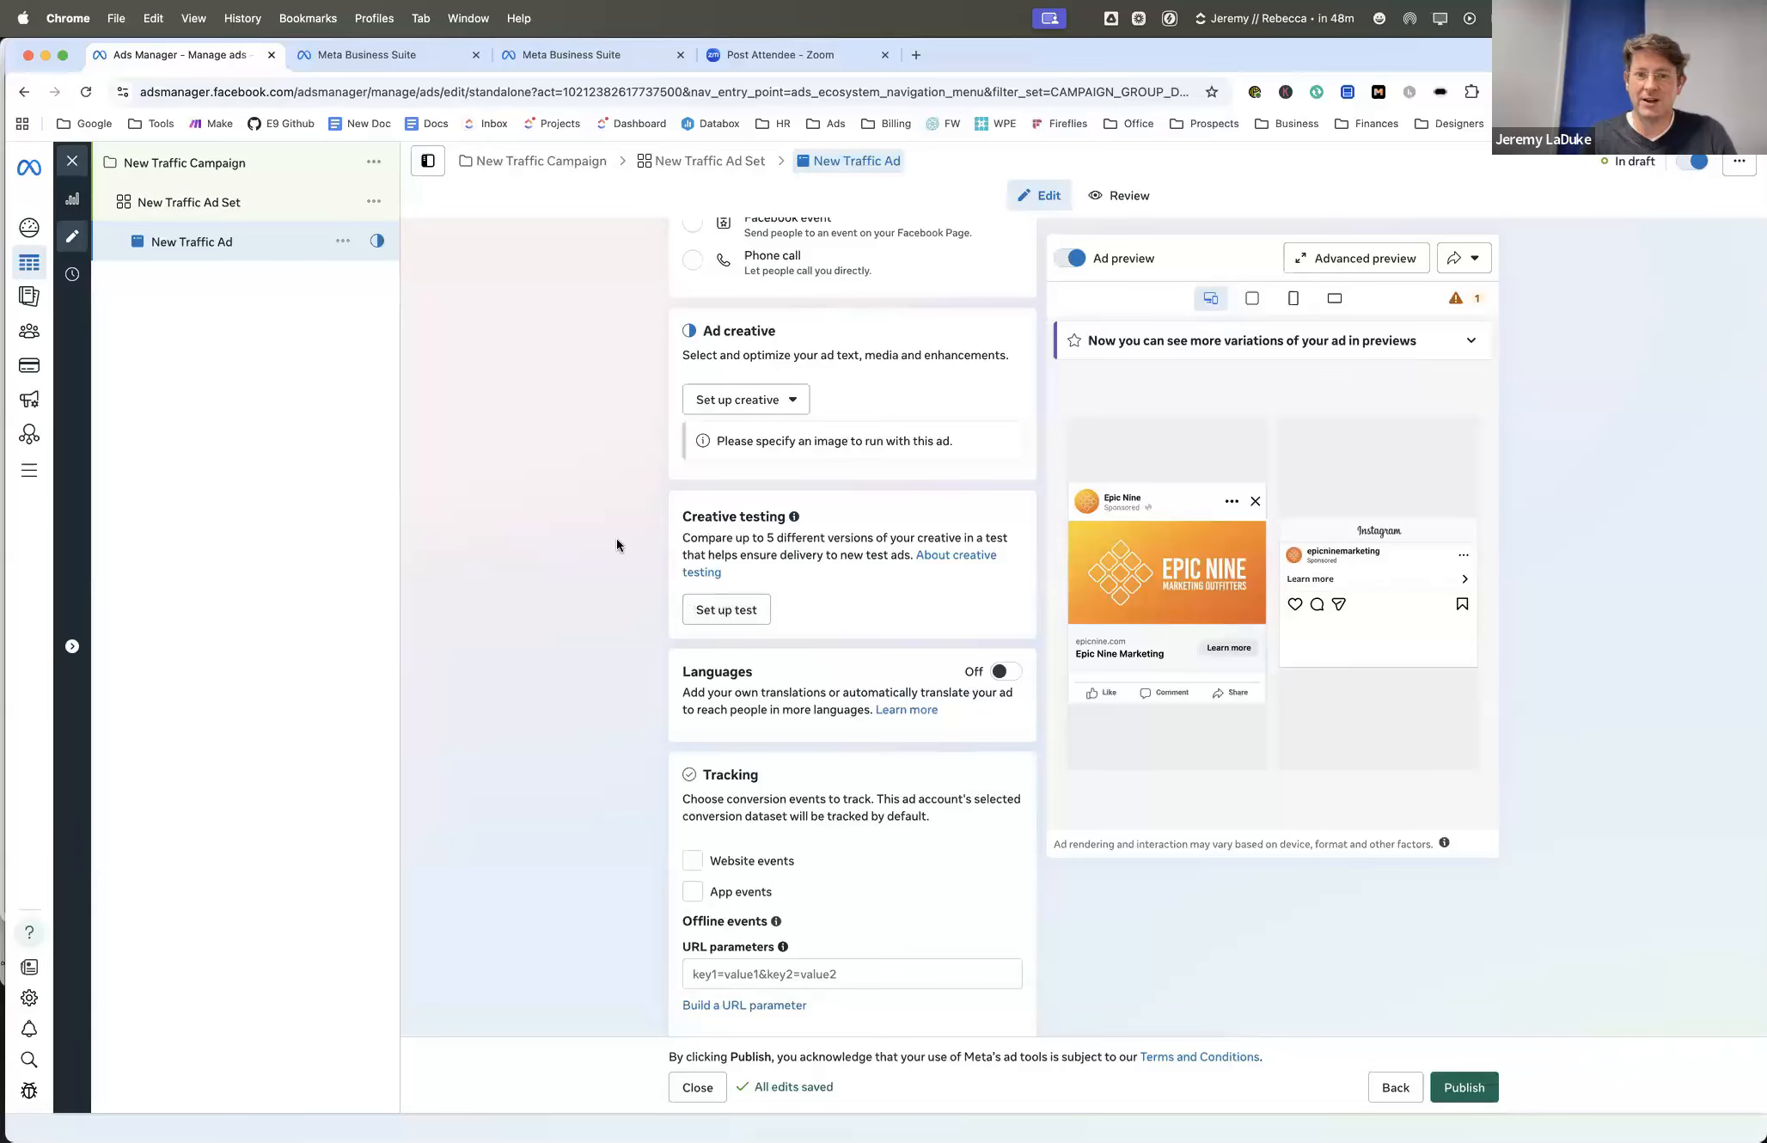
- Try enabling Website events tracking for the ad and turn it back off
scroll(616, 544, down, 1)
scroll(616, 544, up, 5)
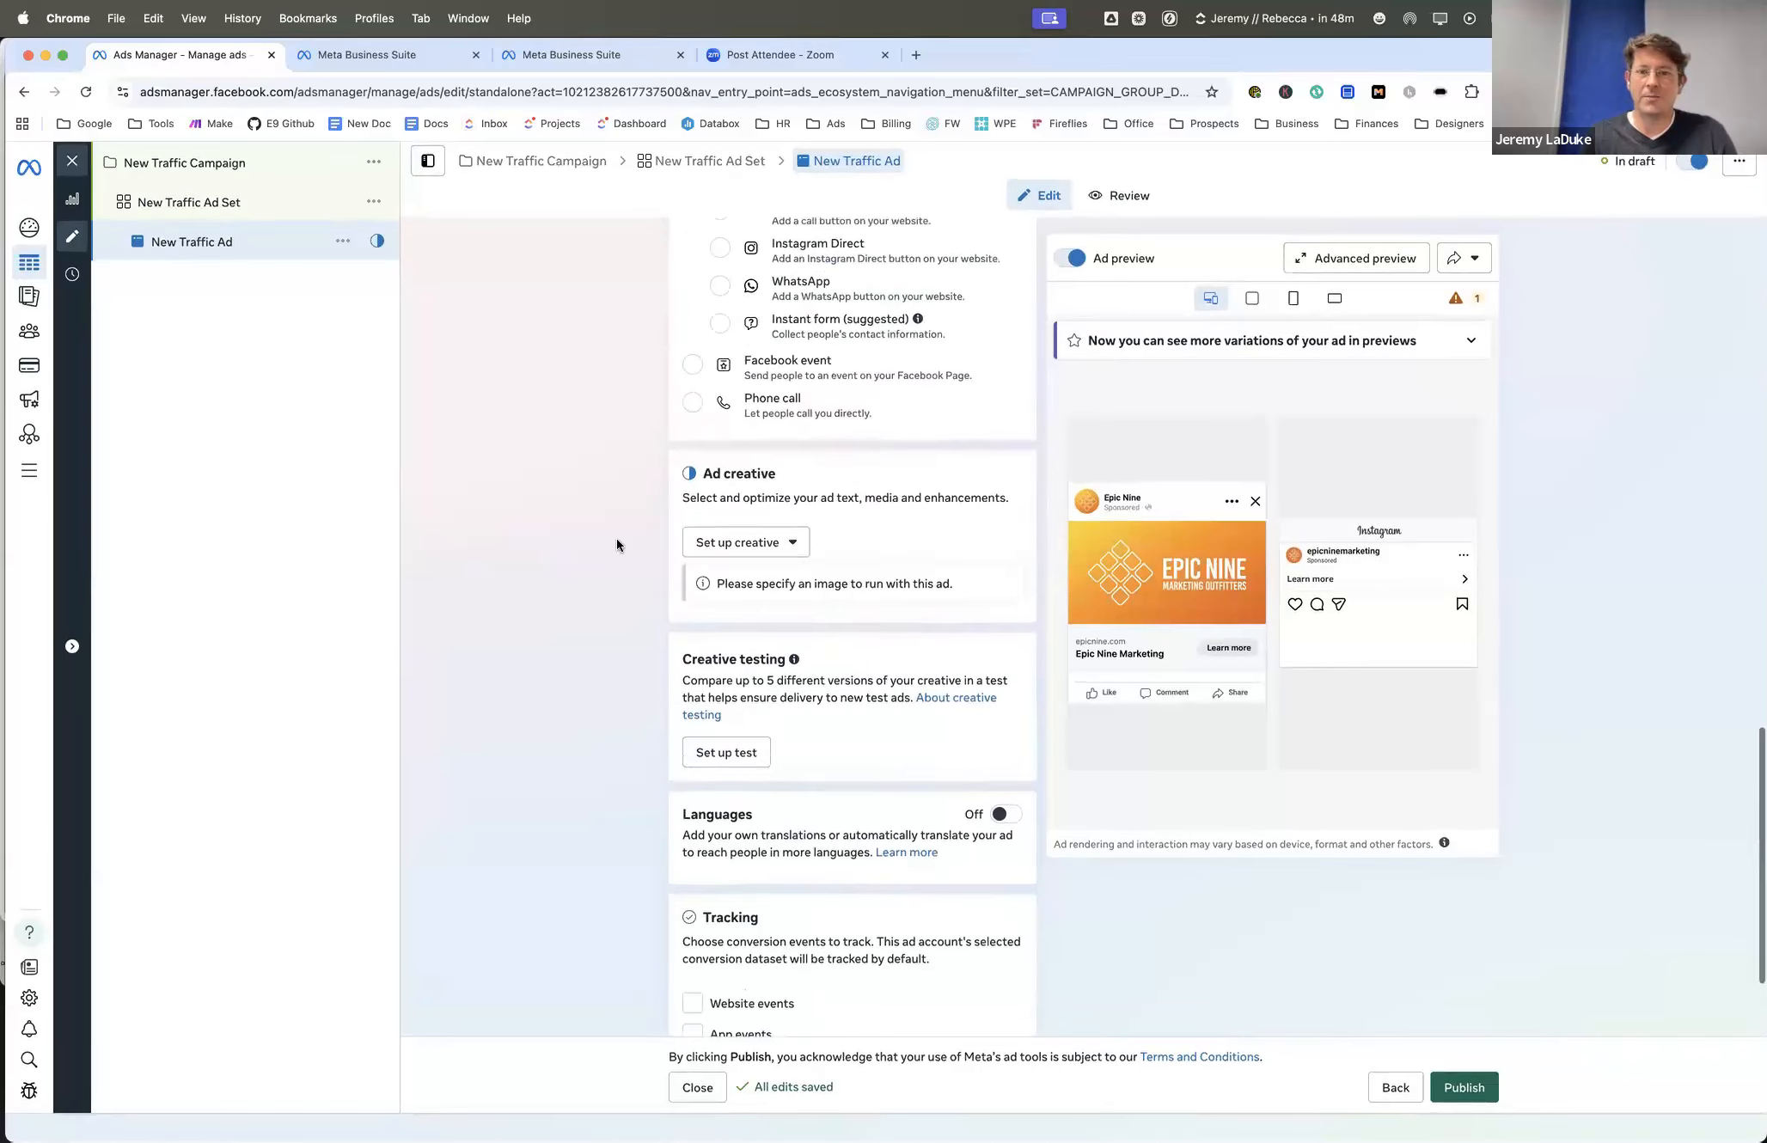
scroll(616, 544, up, 4)
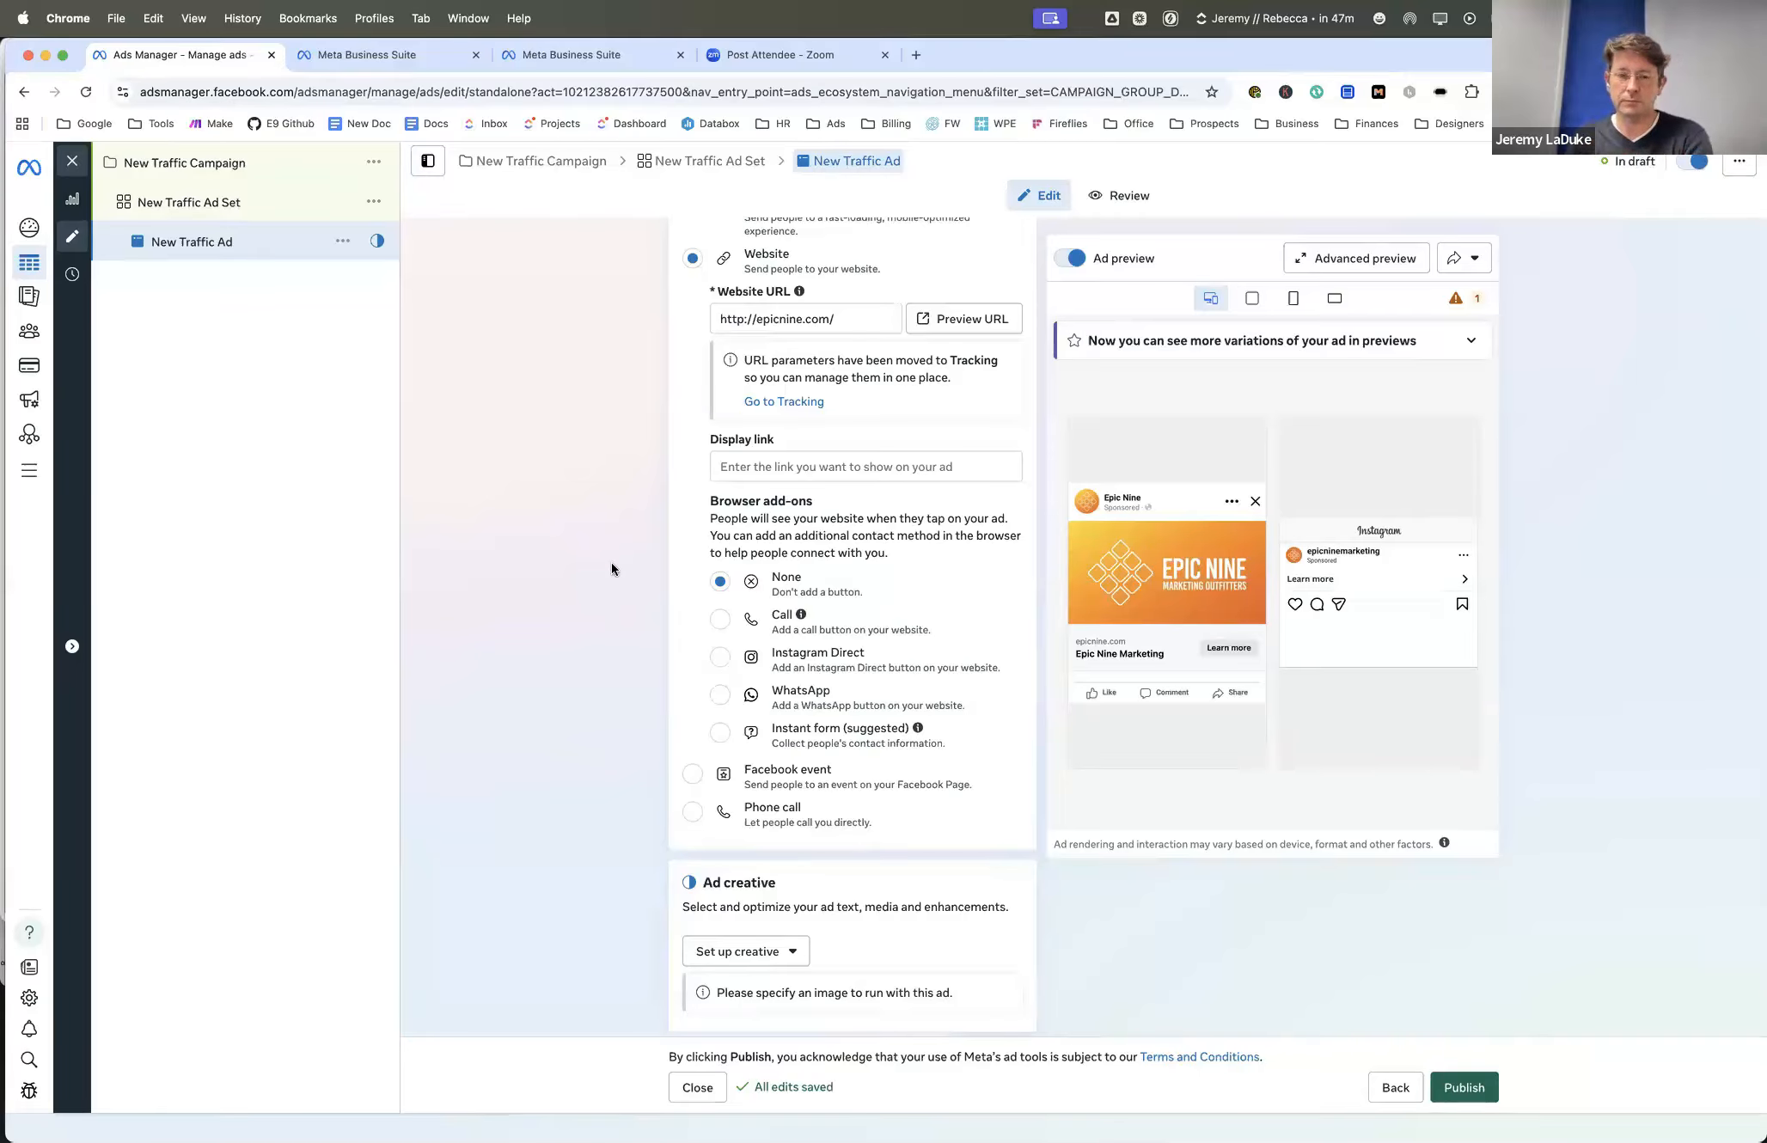
scroll(612, 567, down, 7)
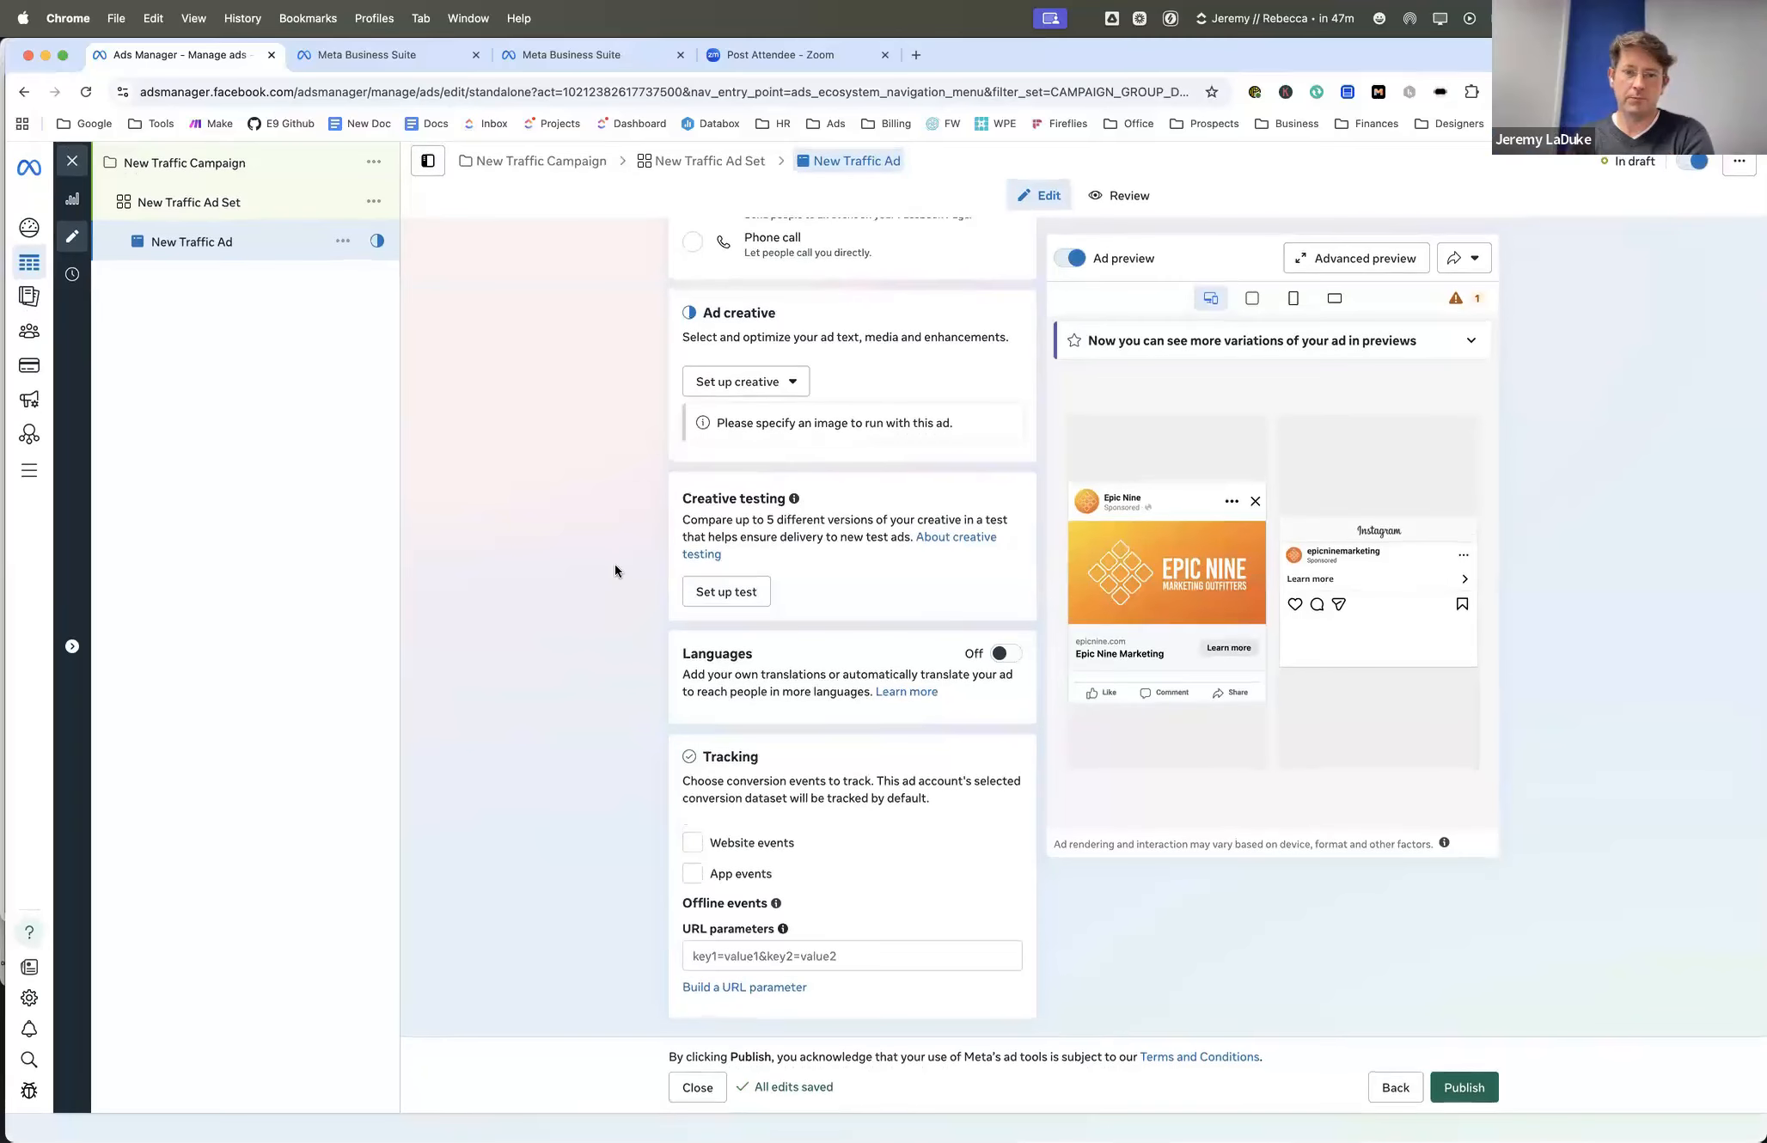
click(693, 843)
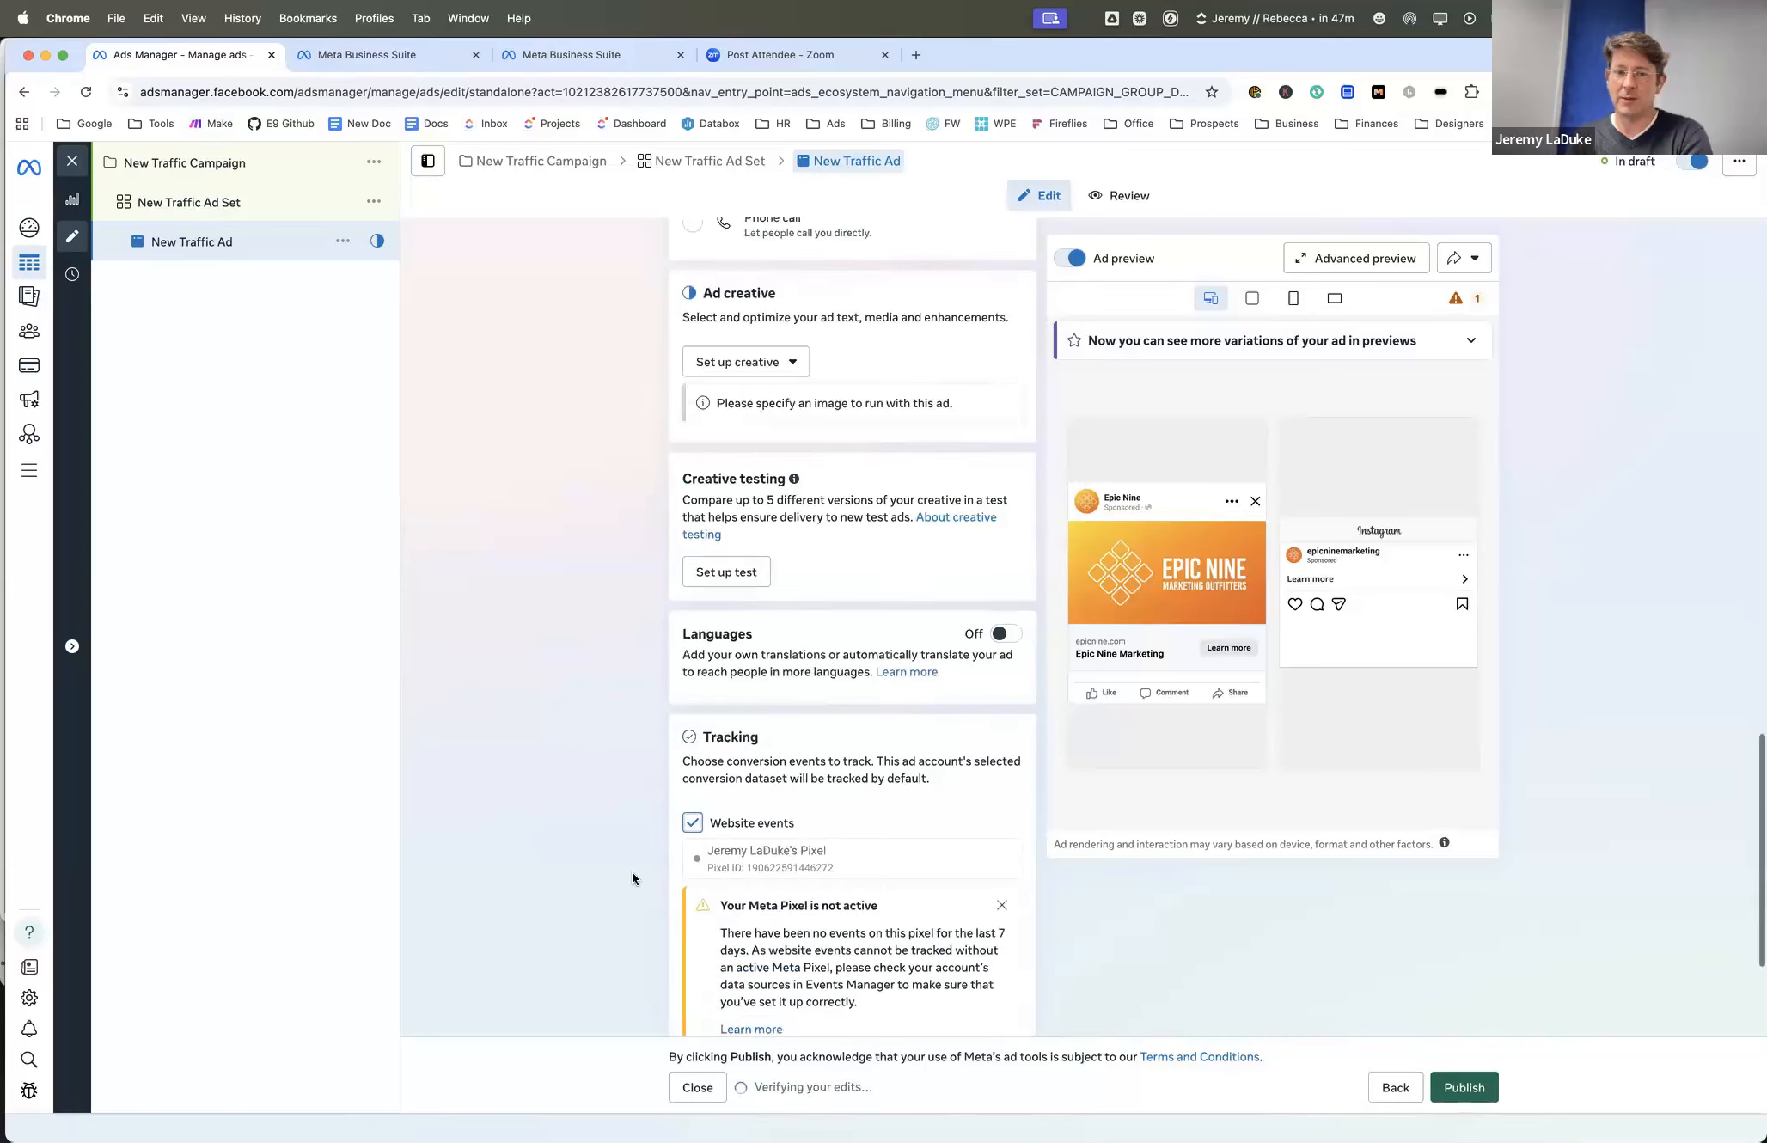
scroll(633, 872, down, 3)
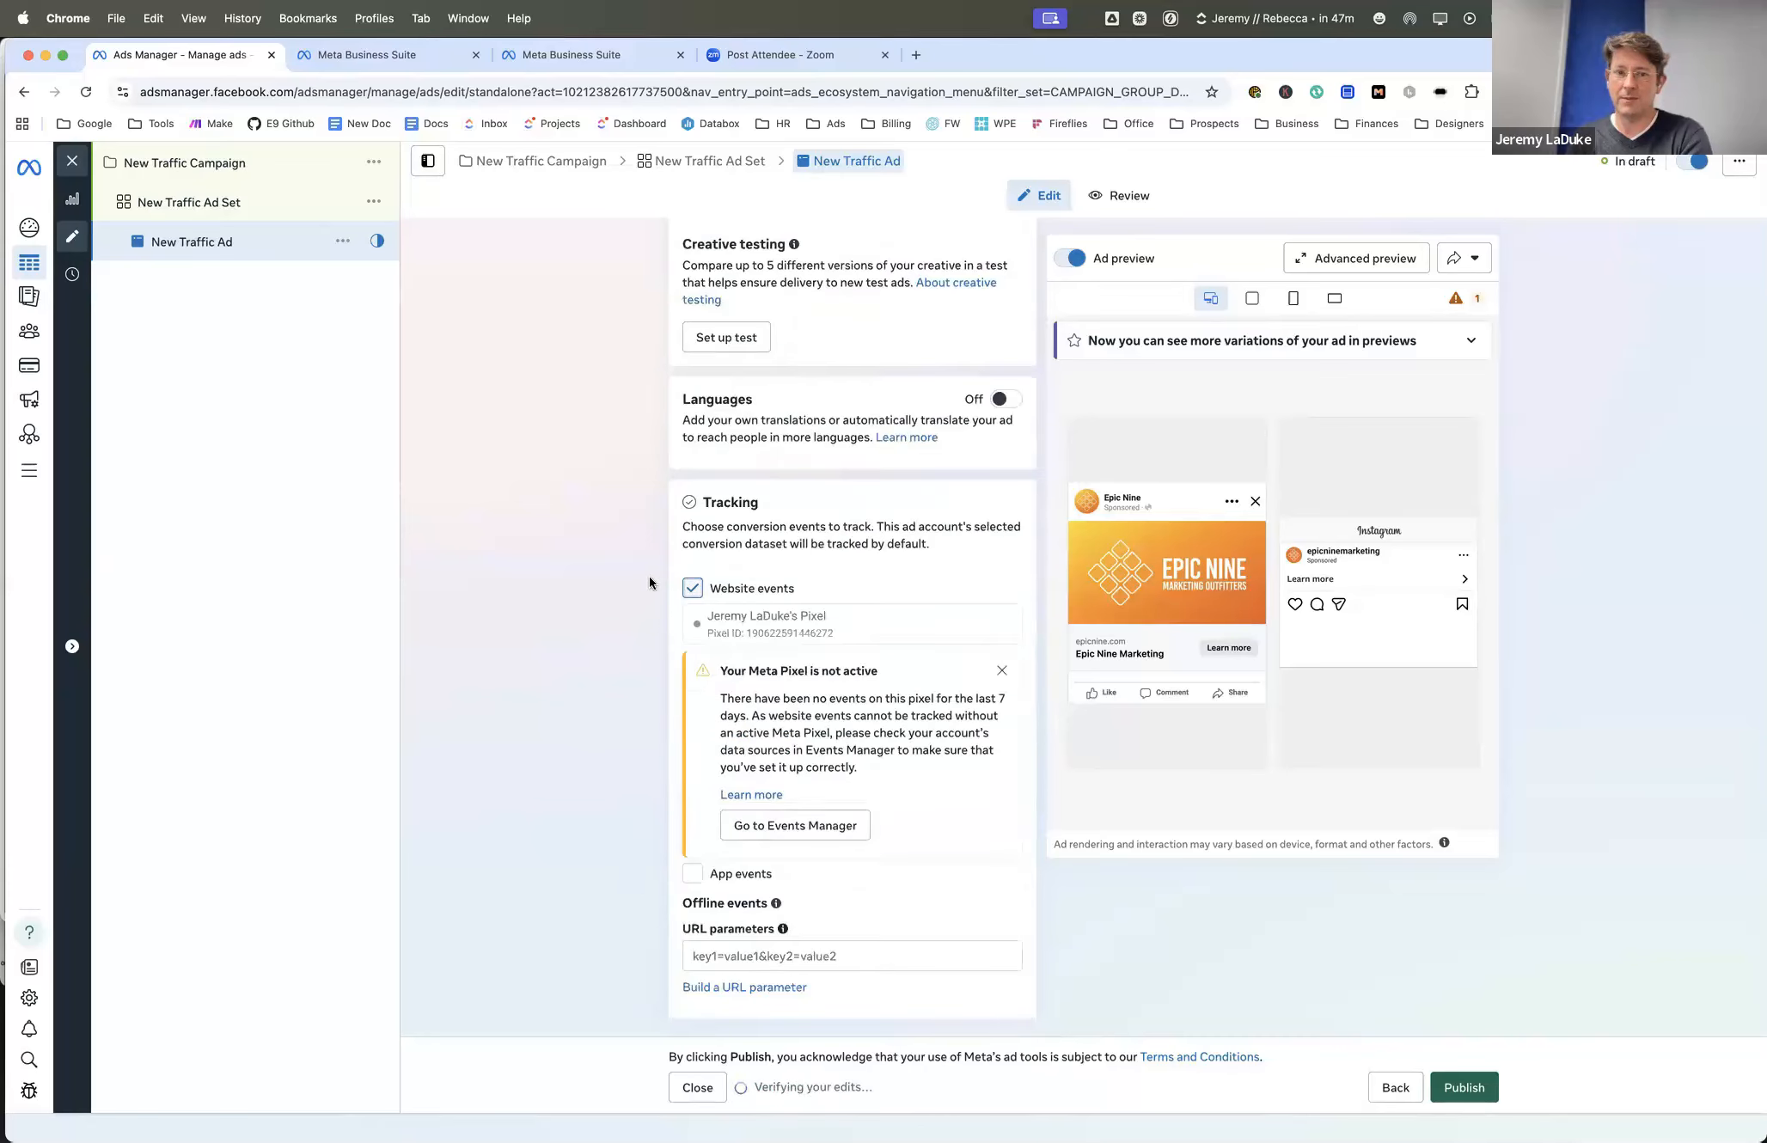
click(693, 588)
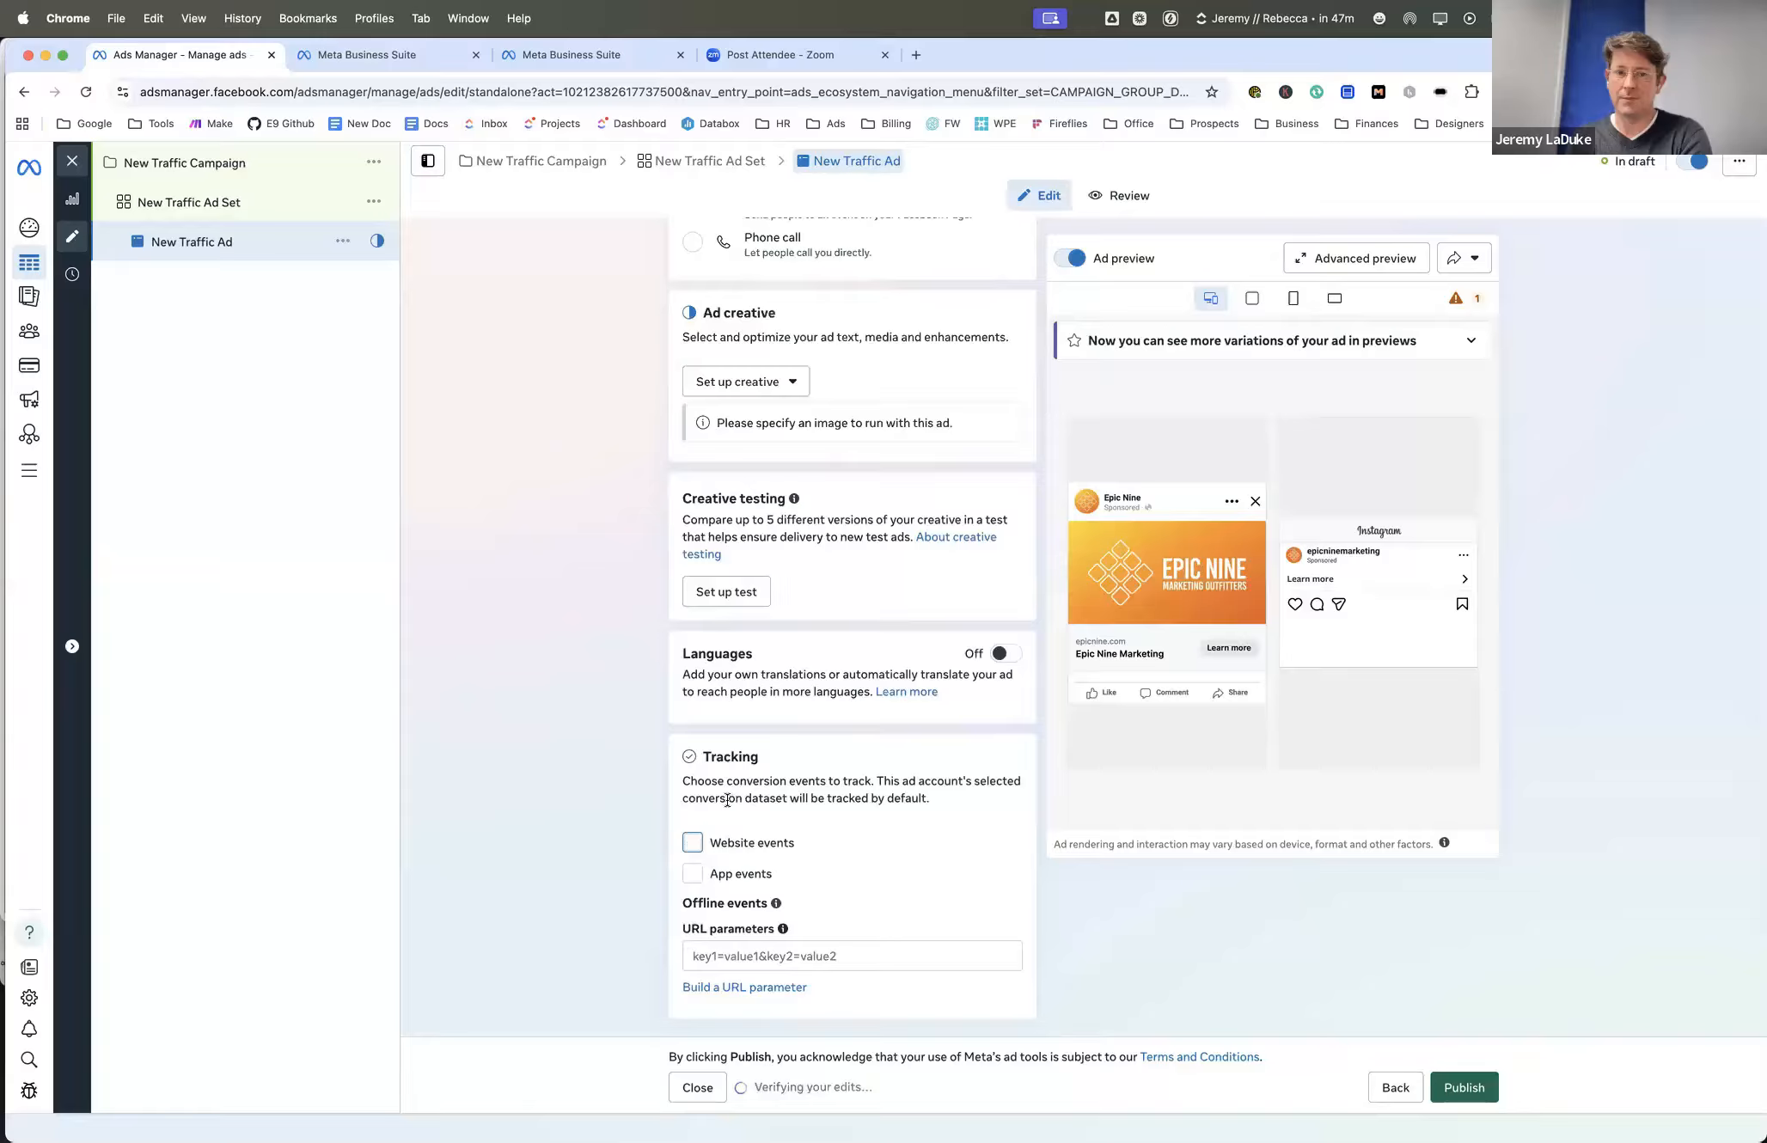
- Look at the URL parameter builder for the ad and close it without adding parameters
click(713, 954)
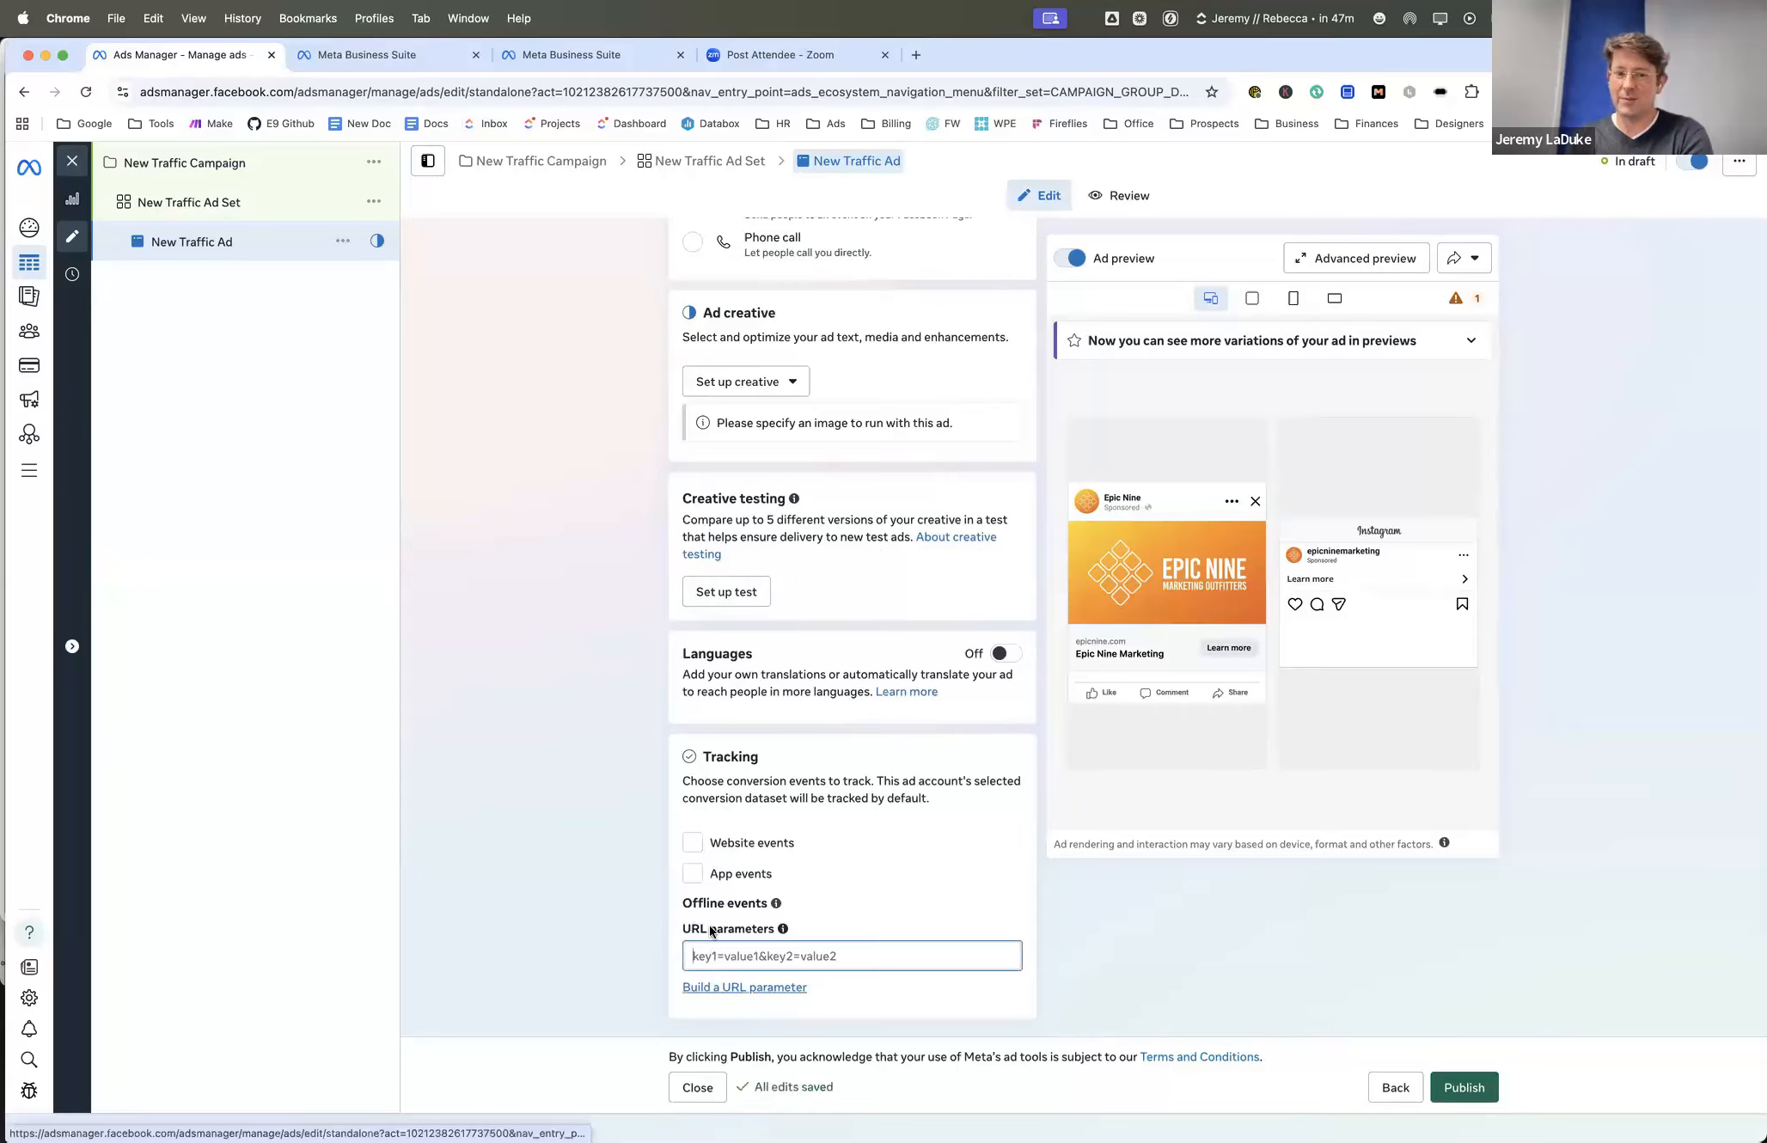
click(716, 988)
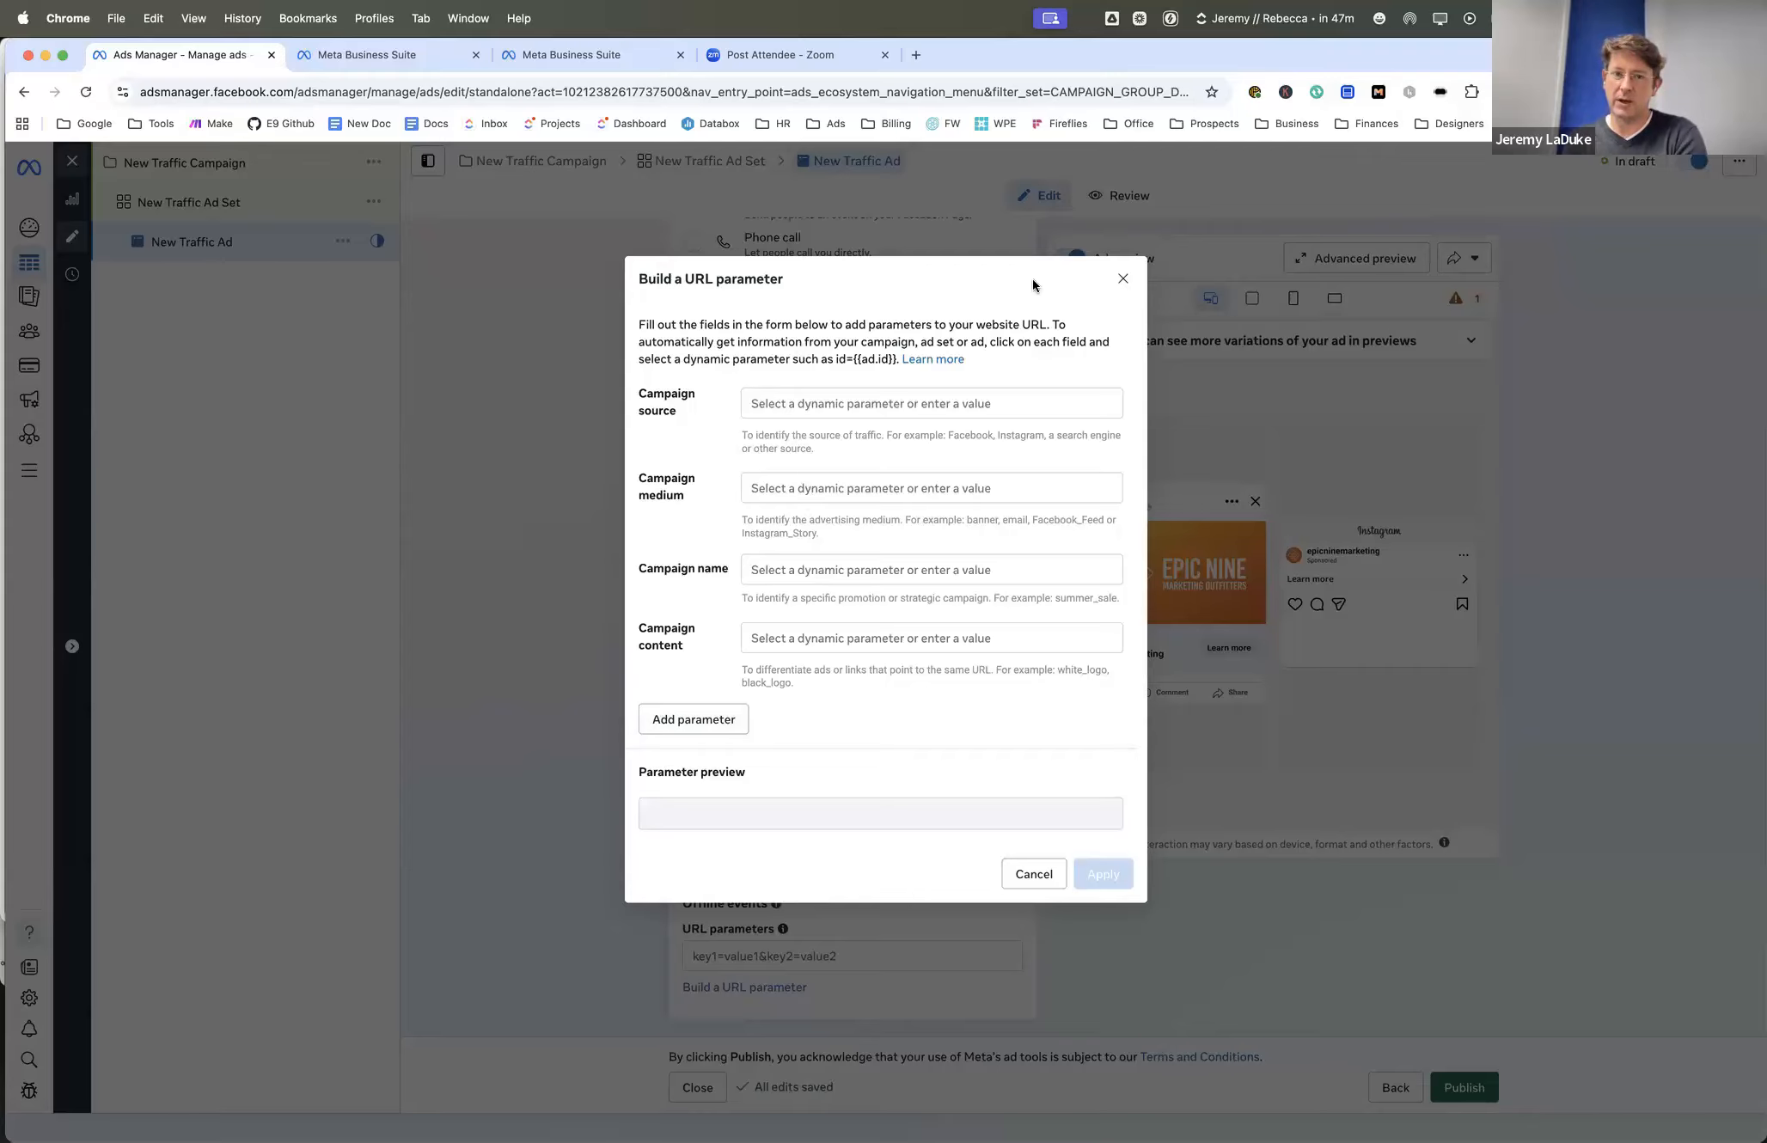
click(1122, 278)
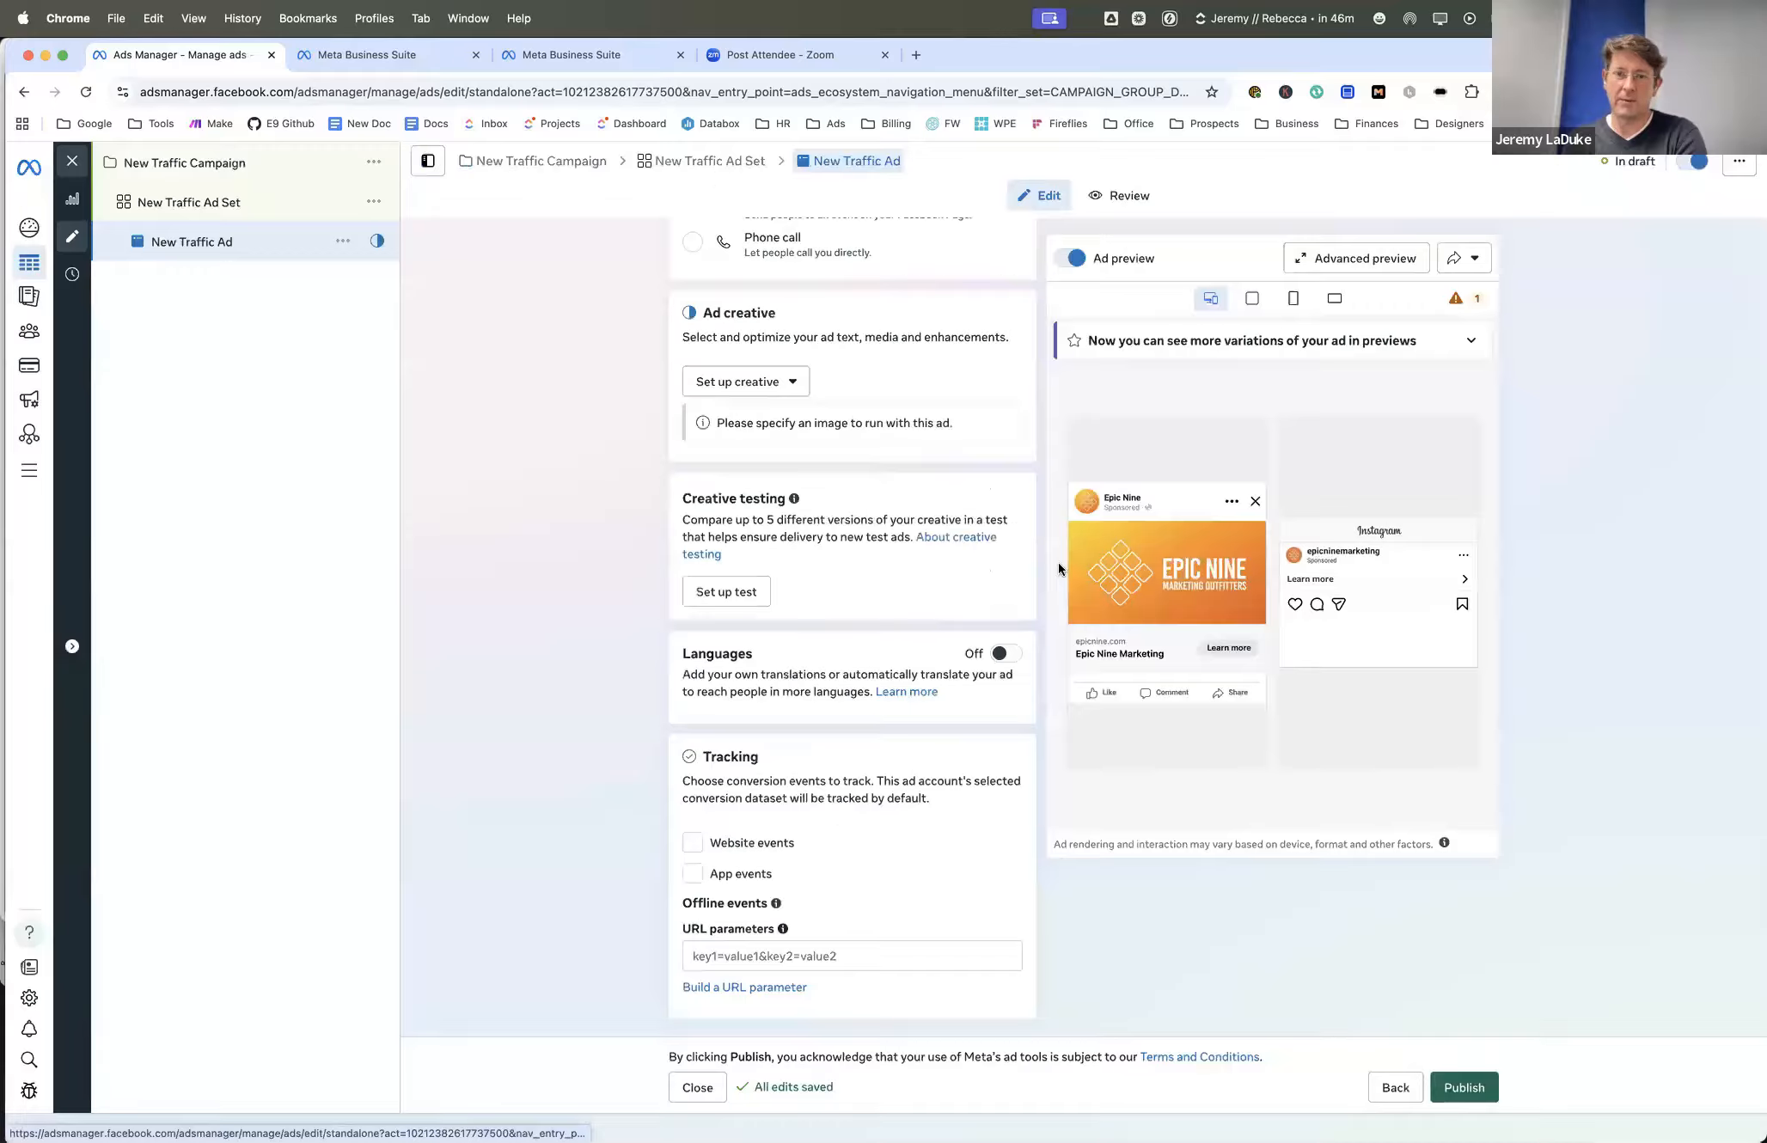
- Review the ad's identity settings and look through its placement previews
scroll(1057, 562, up, 15)
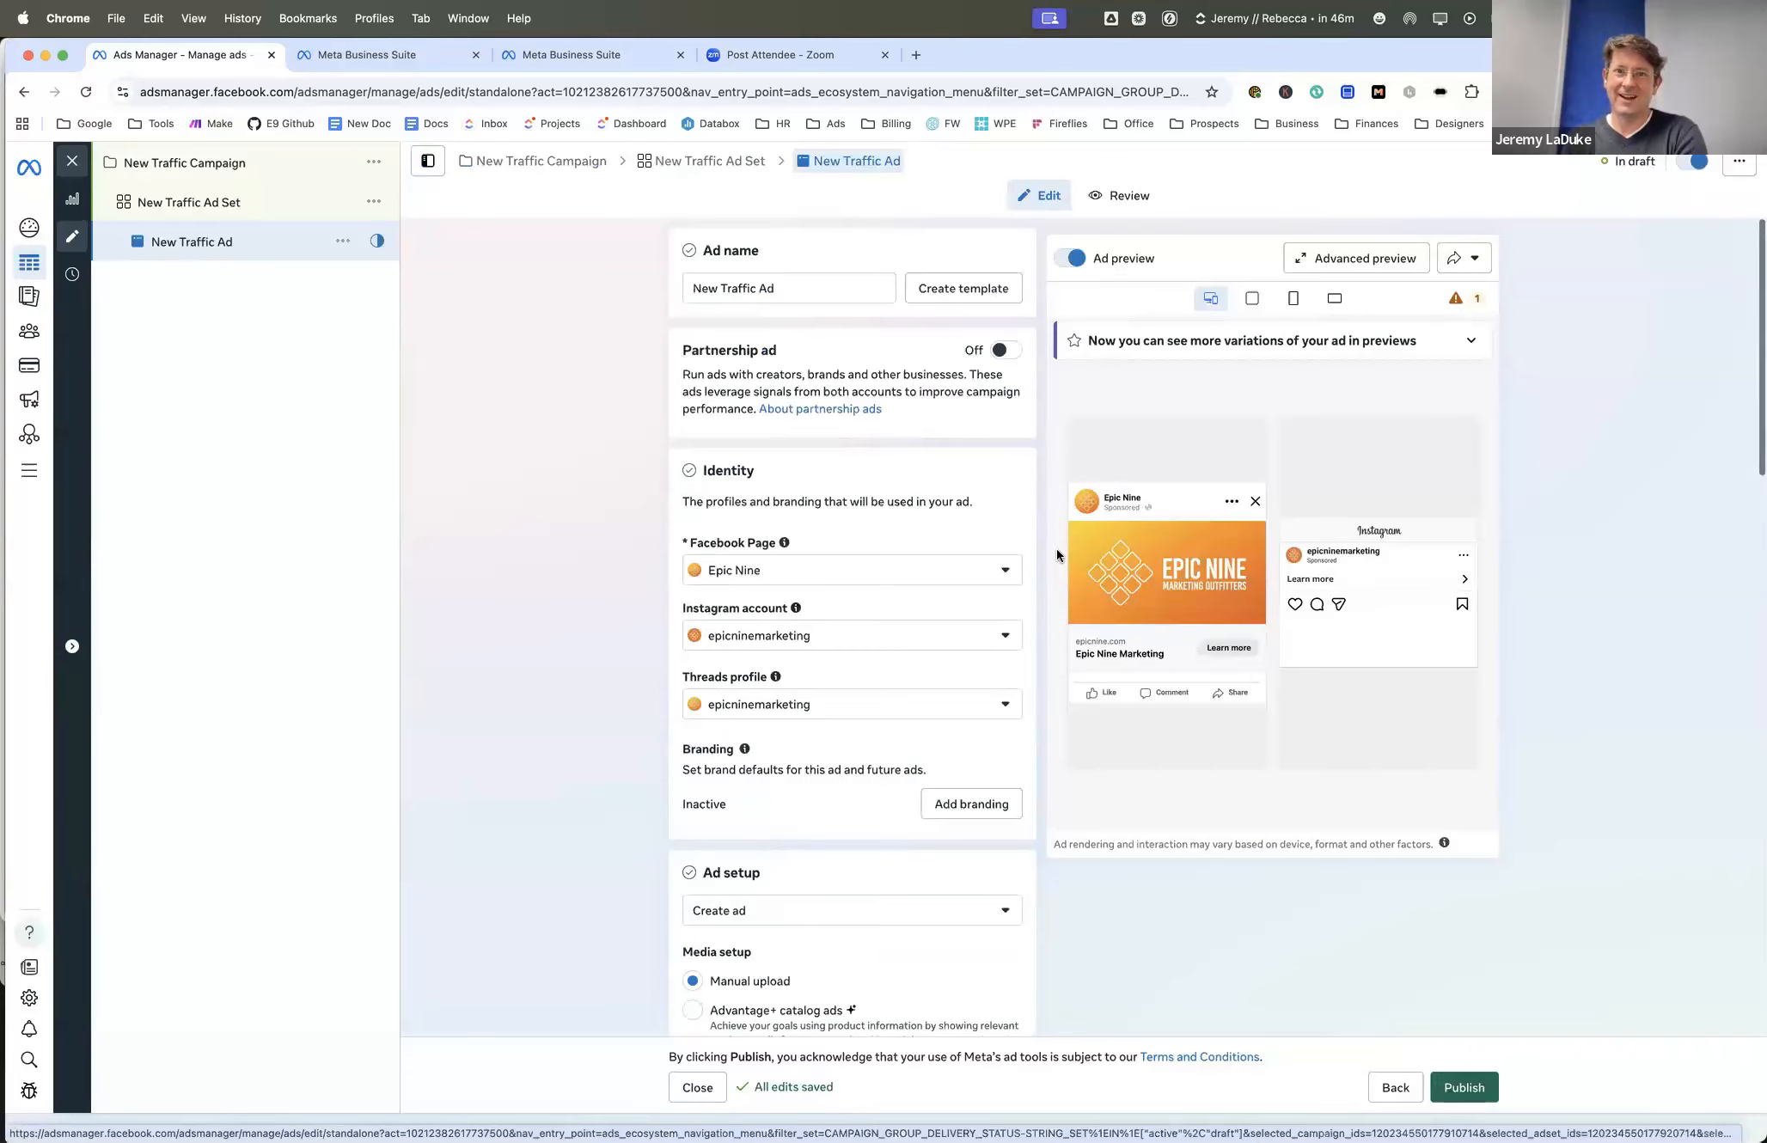
scroll(1063, 680, down, 4)
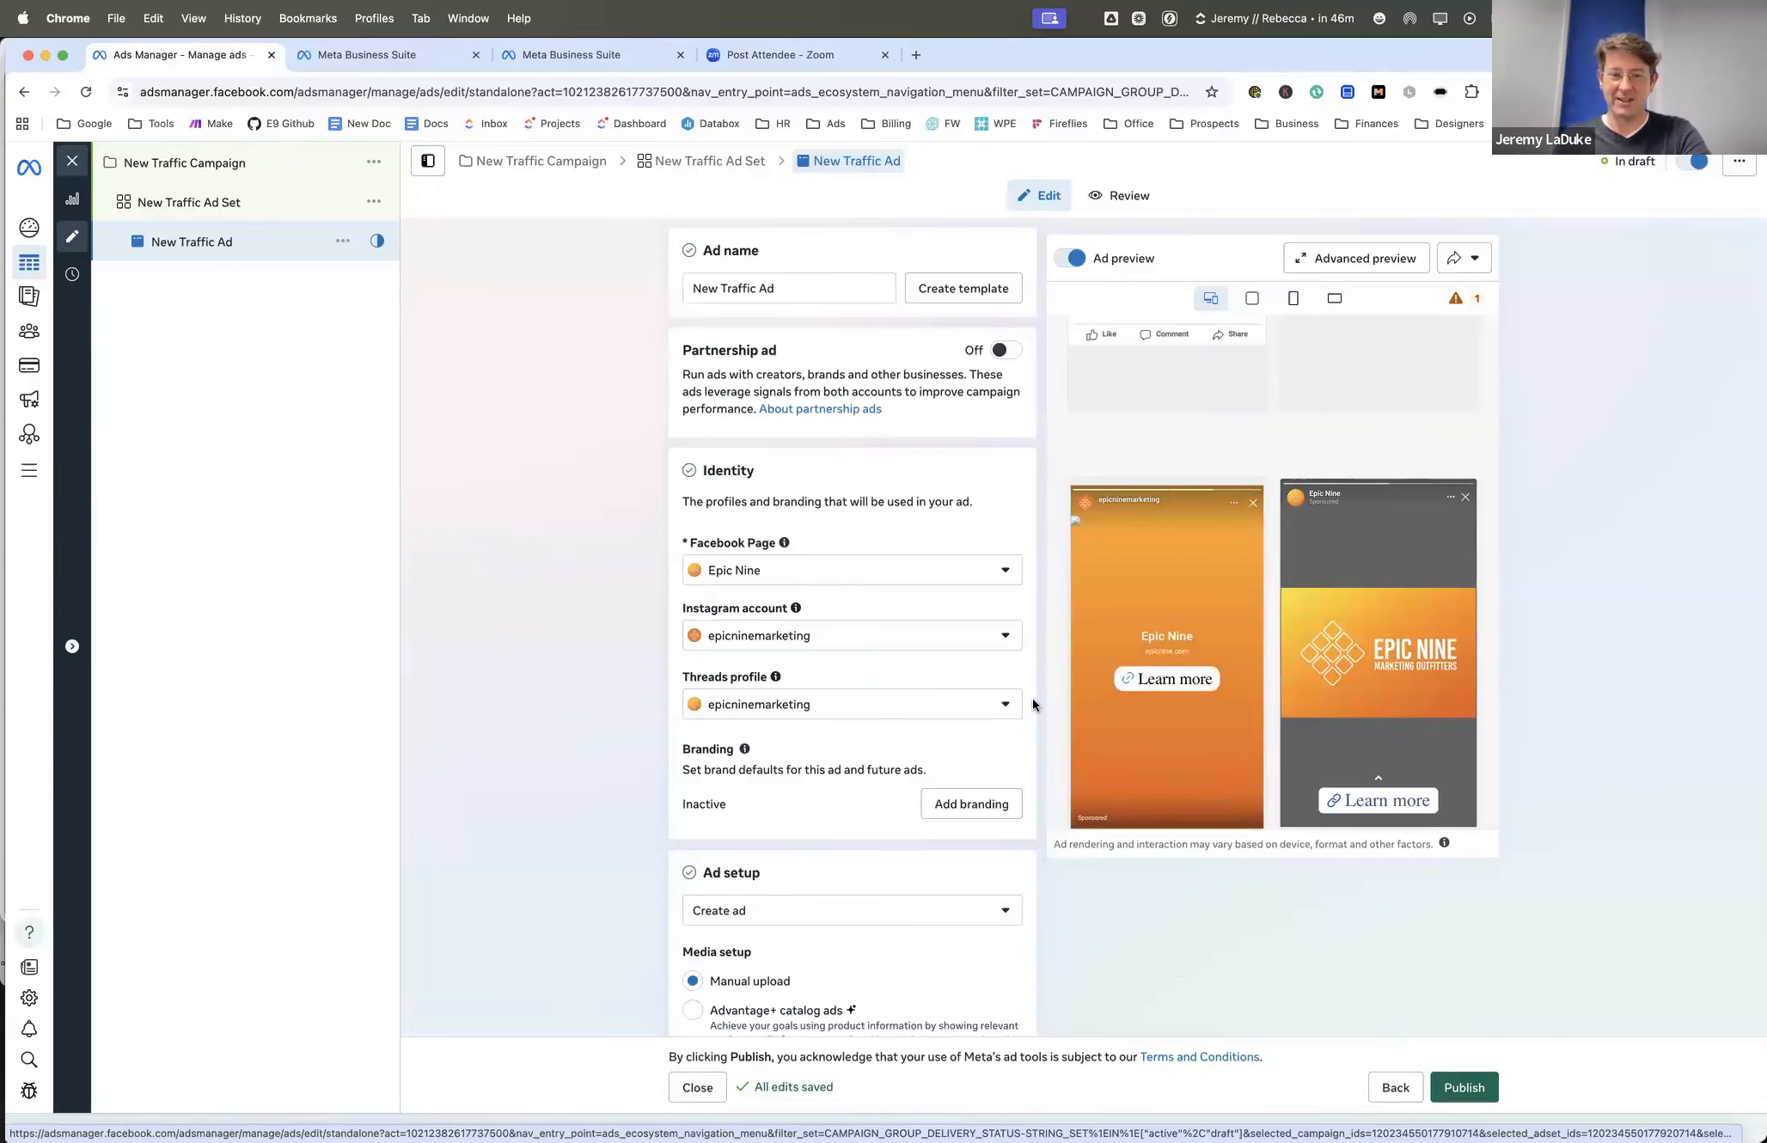
scroll(1032, 699, down, 3)
scroll(1033, 699, down, 8)
scroll(1033, 699, up, 10)
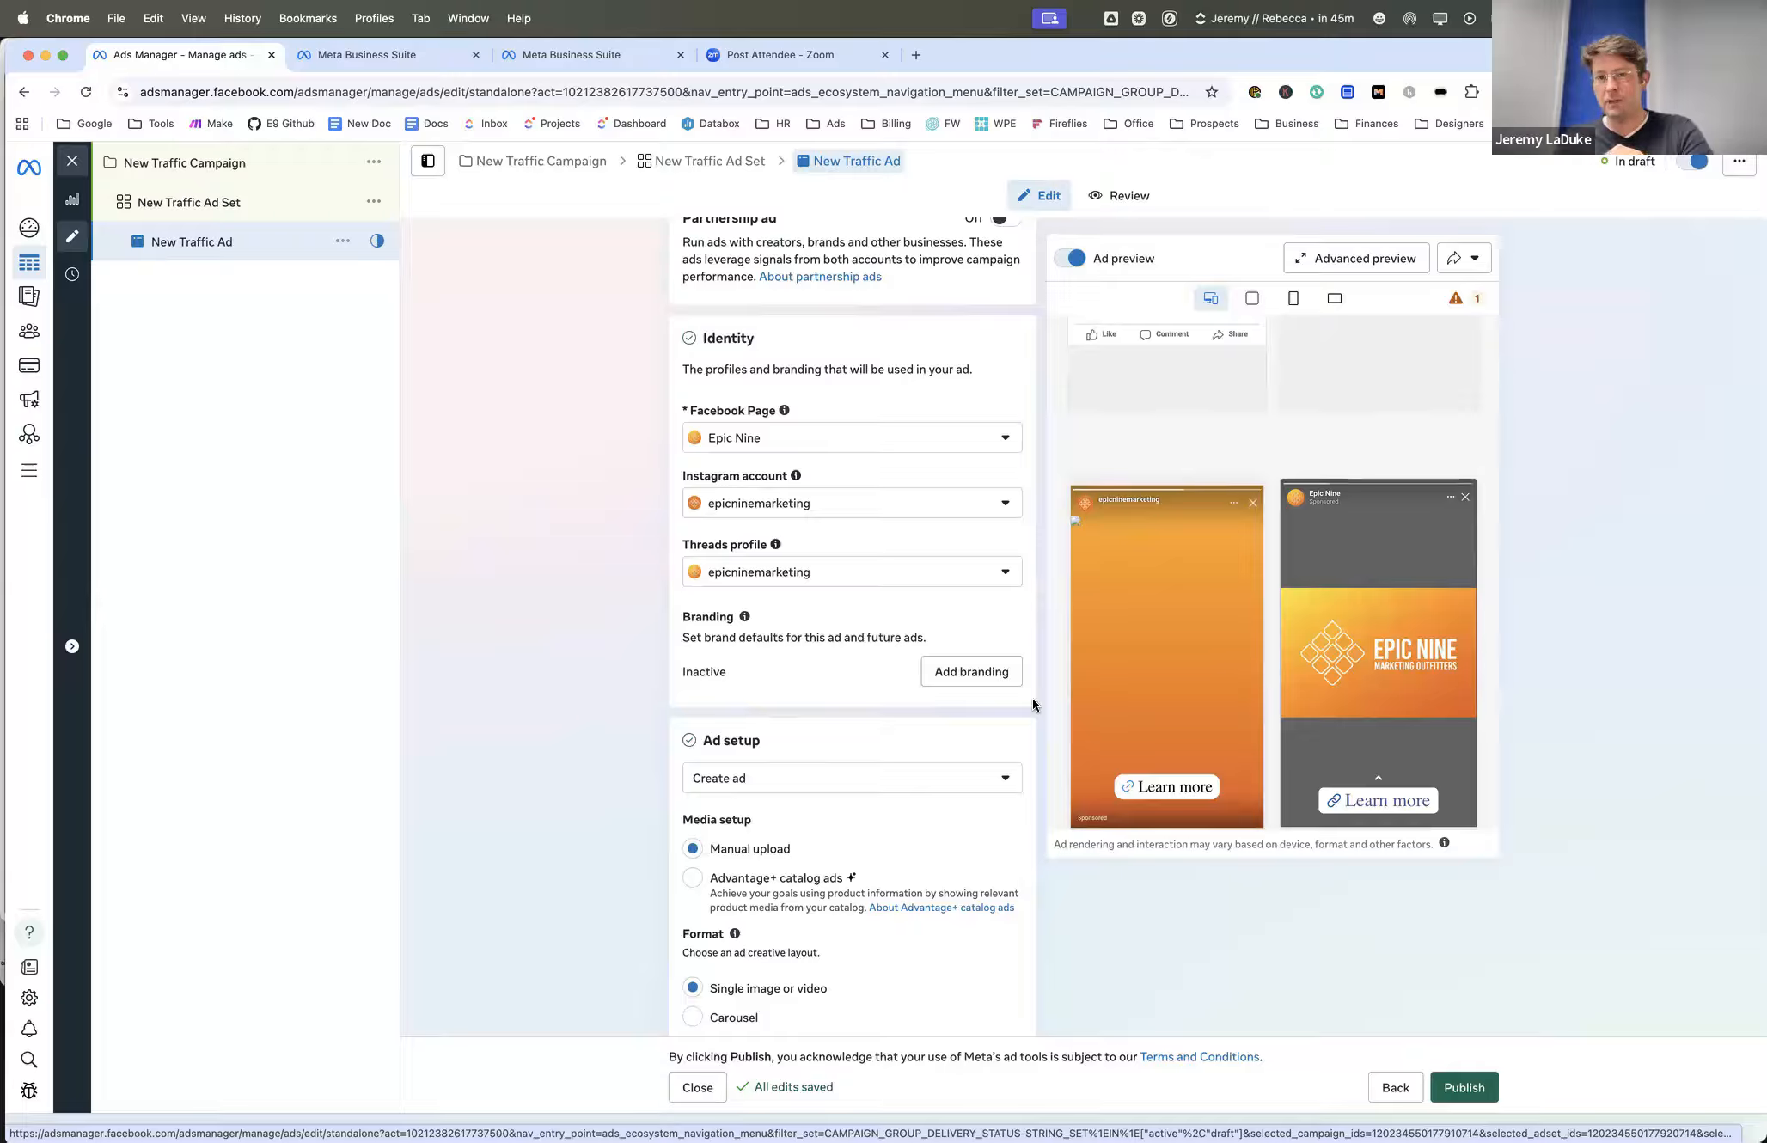
- Switch to the Meta Ads presentation in PowerPoint and show slide 14, Important Notes
key(super+Tab)
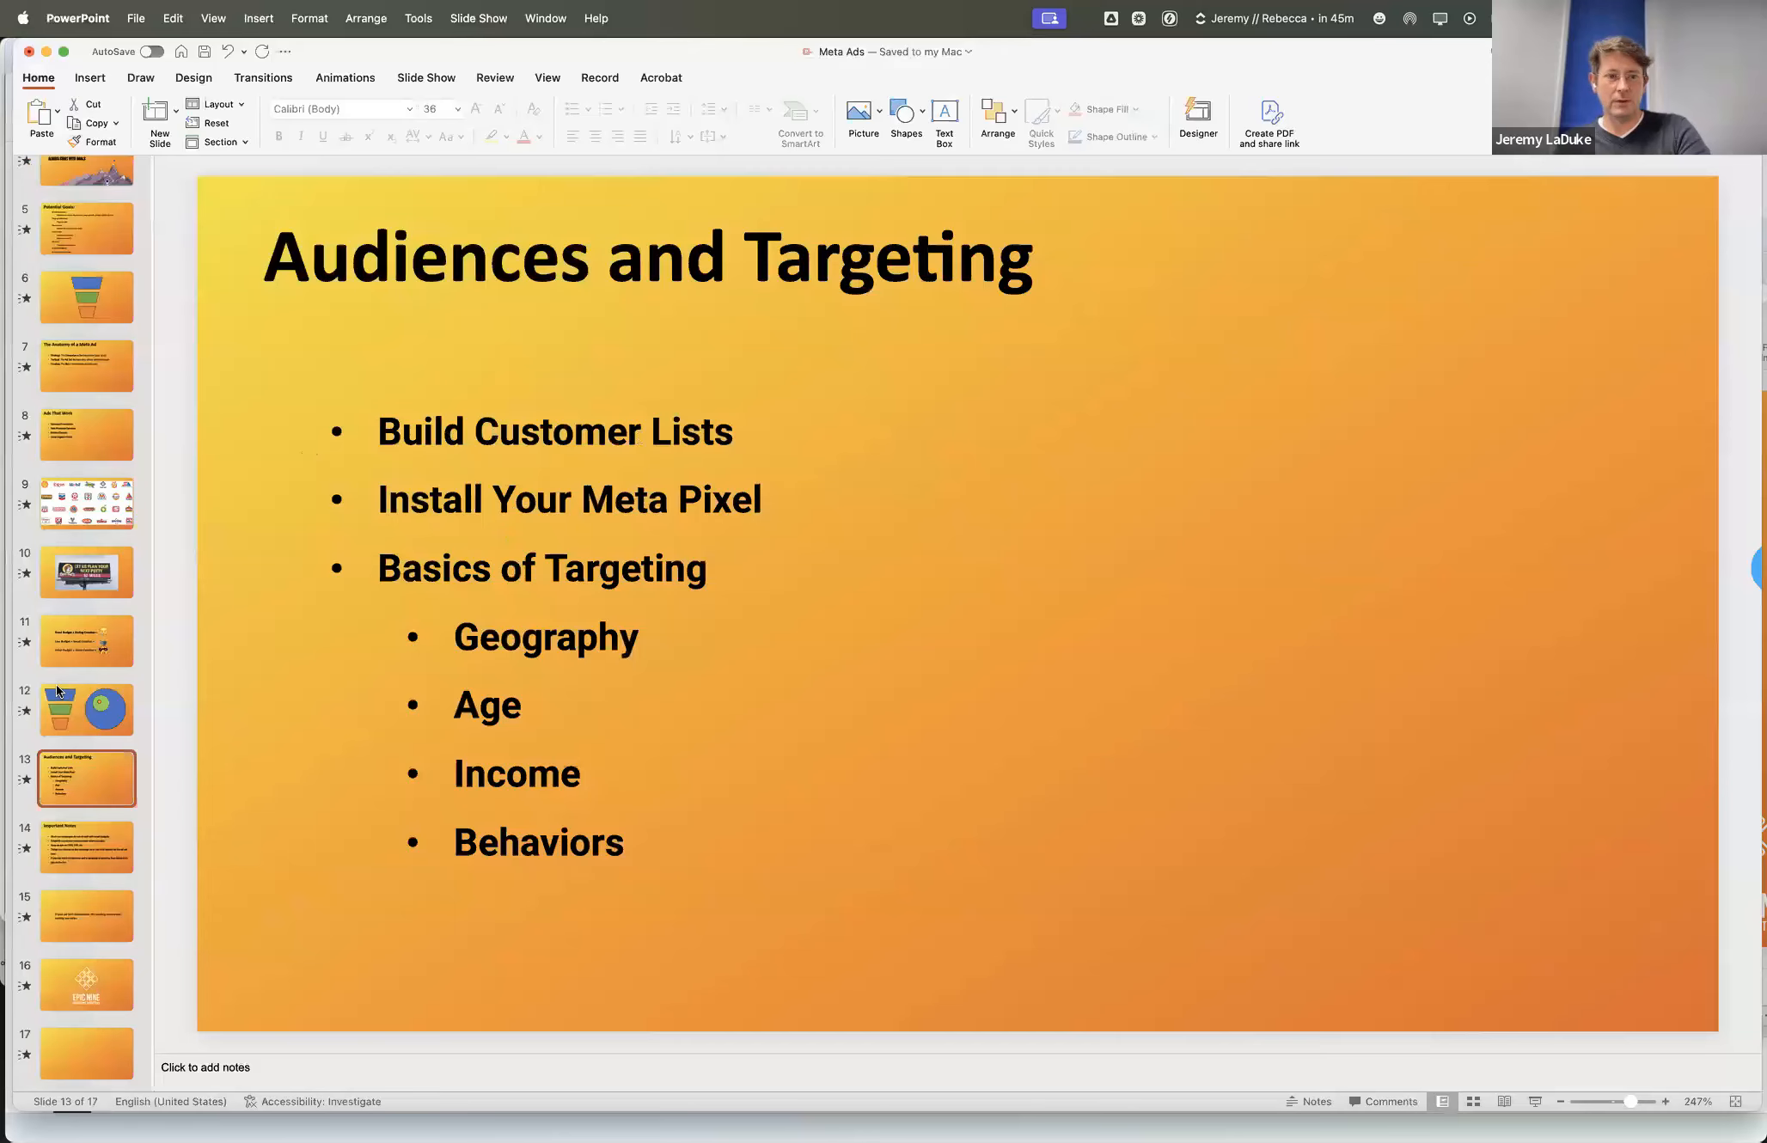
scroll(87, 851, down, 1)
click(87, 851)
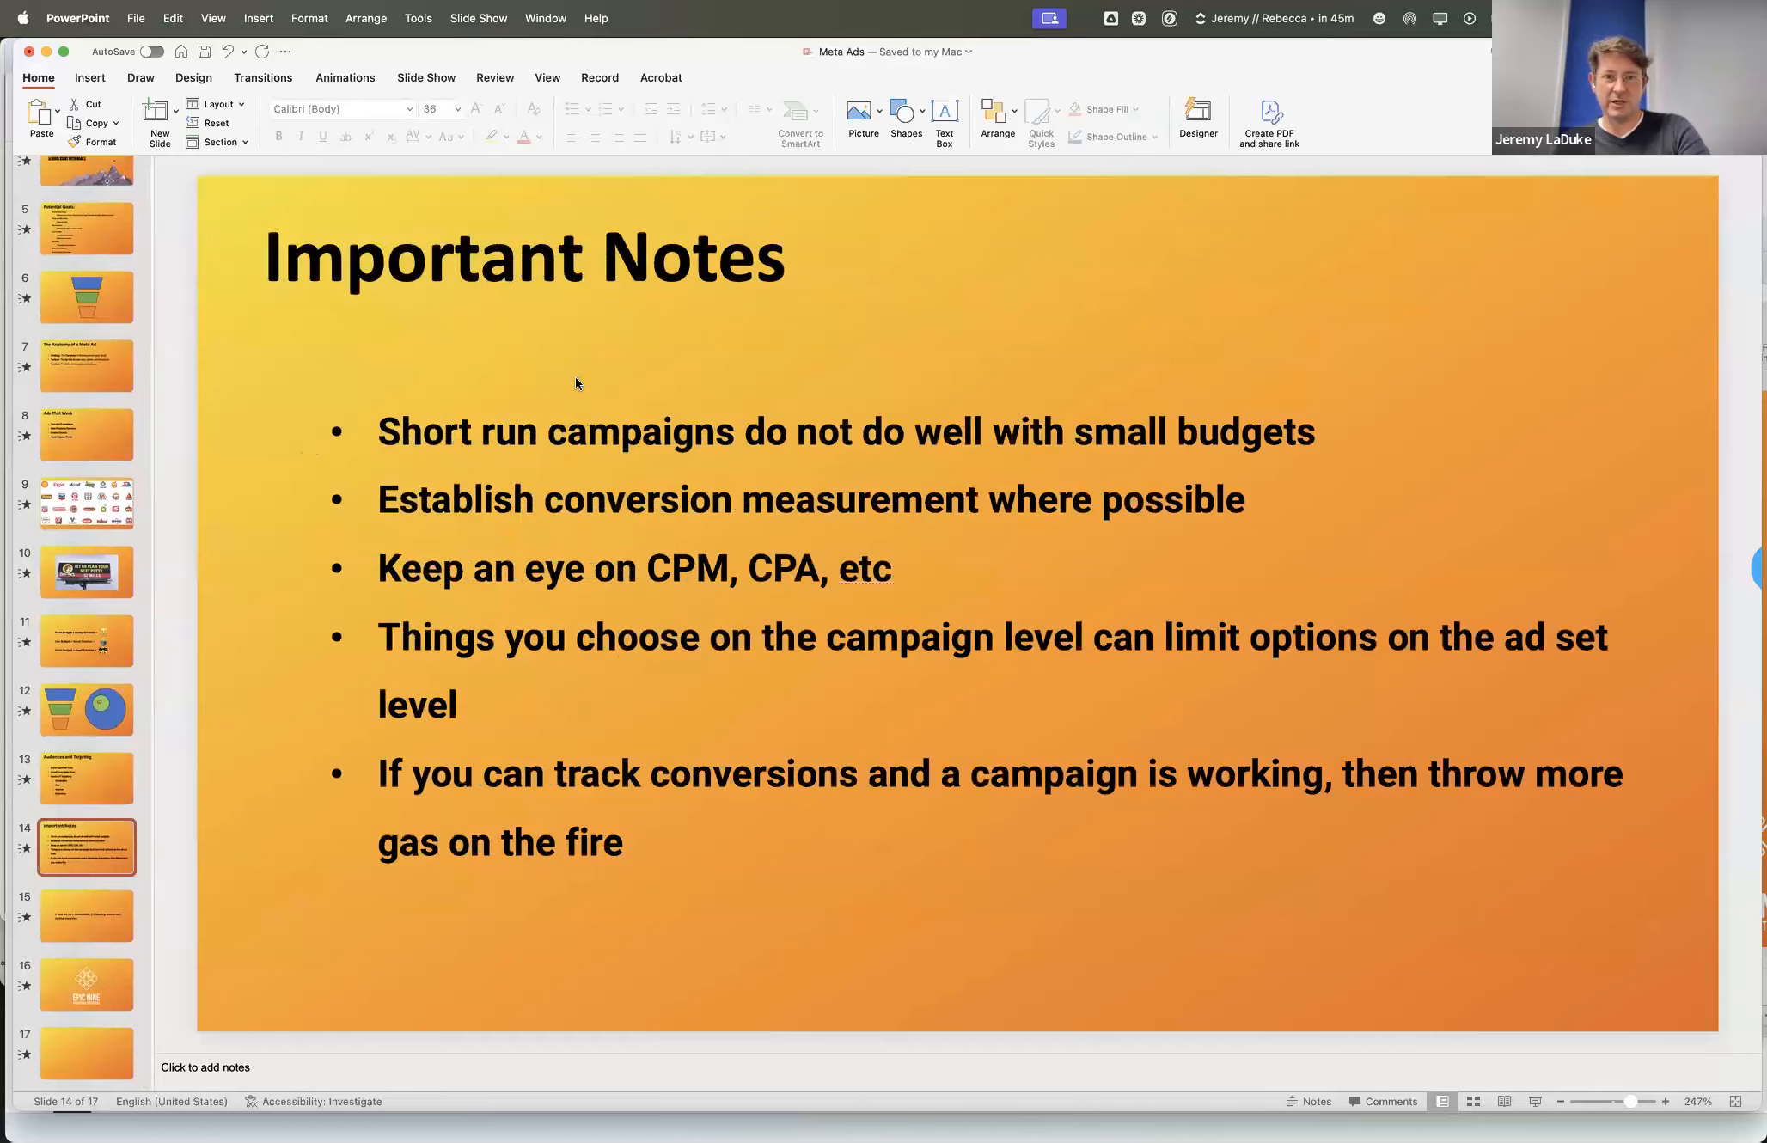